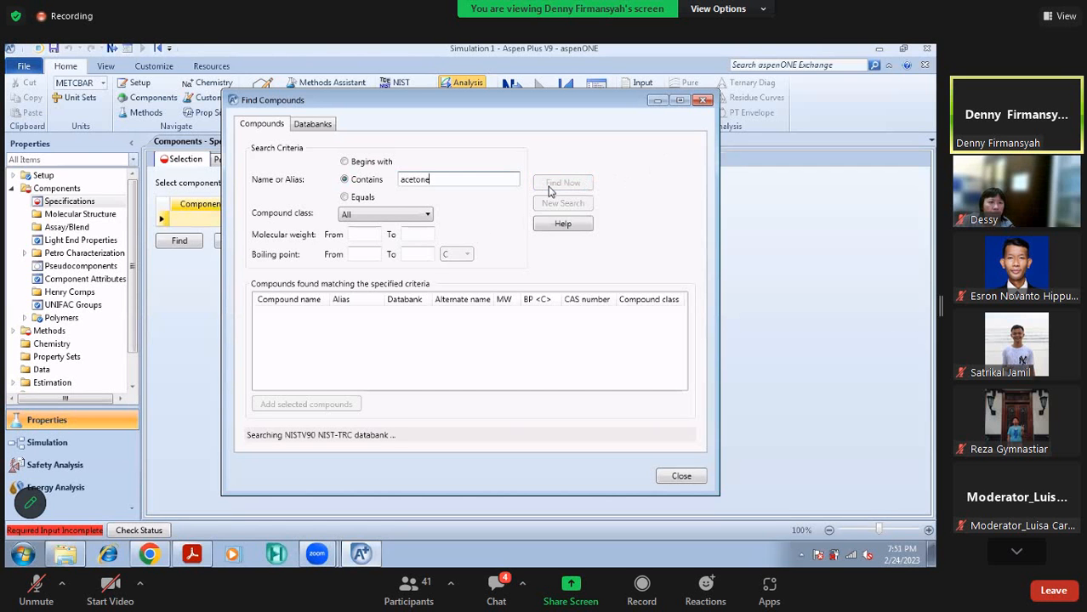
Add ACETONE from the search results to the component list, including a second entry of it, and close the compound search
left_click(349, 314)
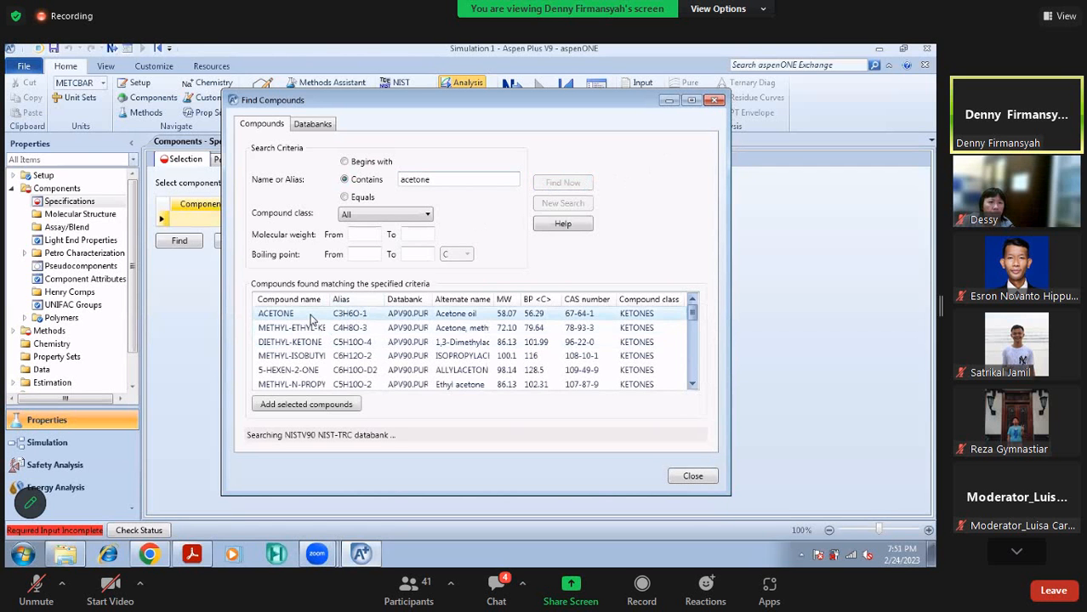
left_click(338, 406)
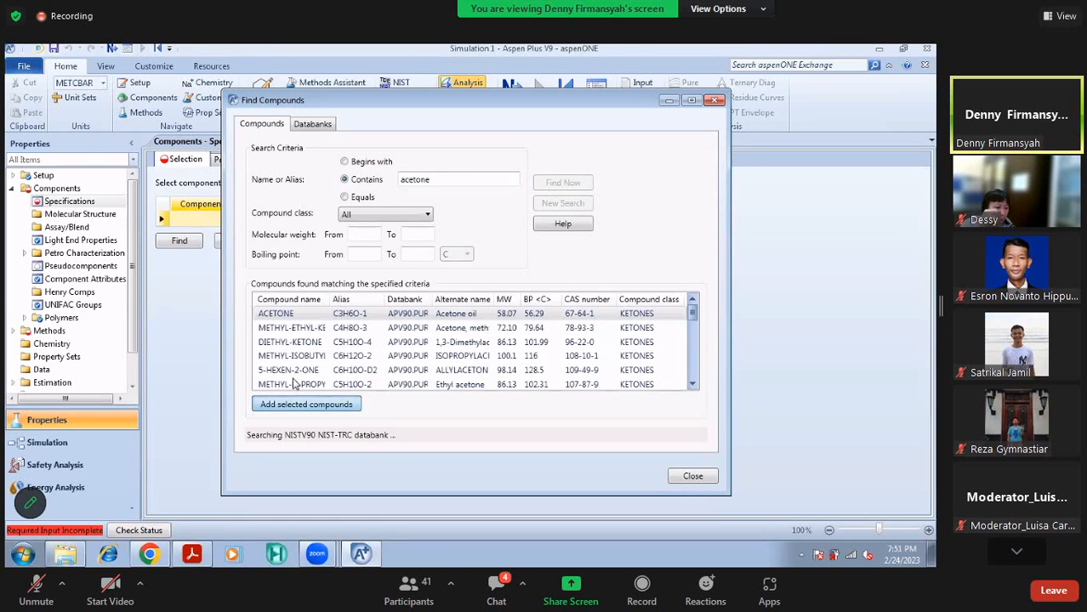
left_click(297, 407)
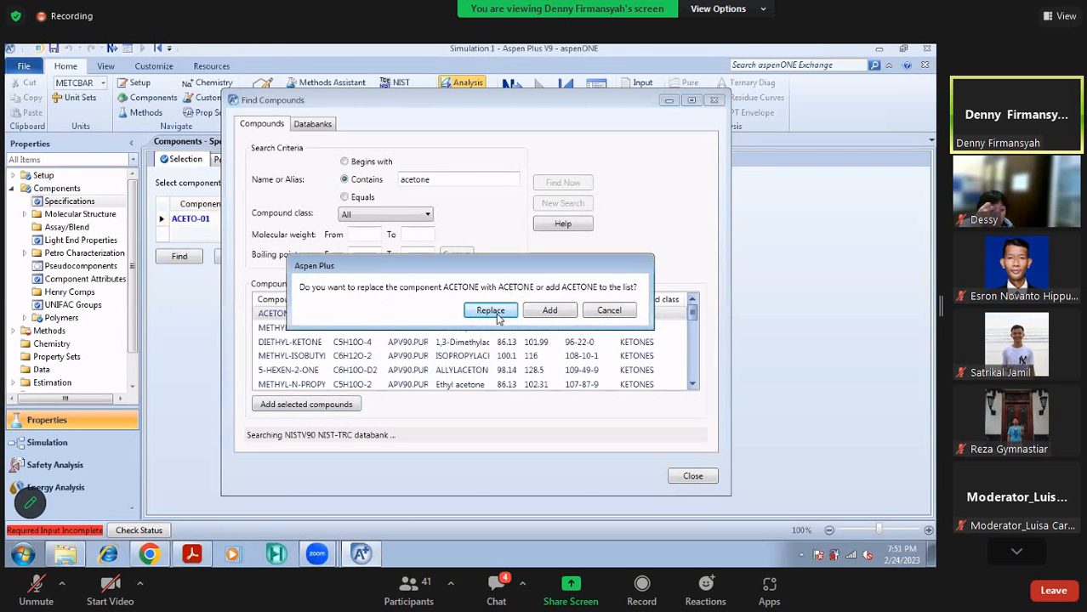
left_click(568, 310)
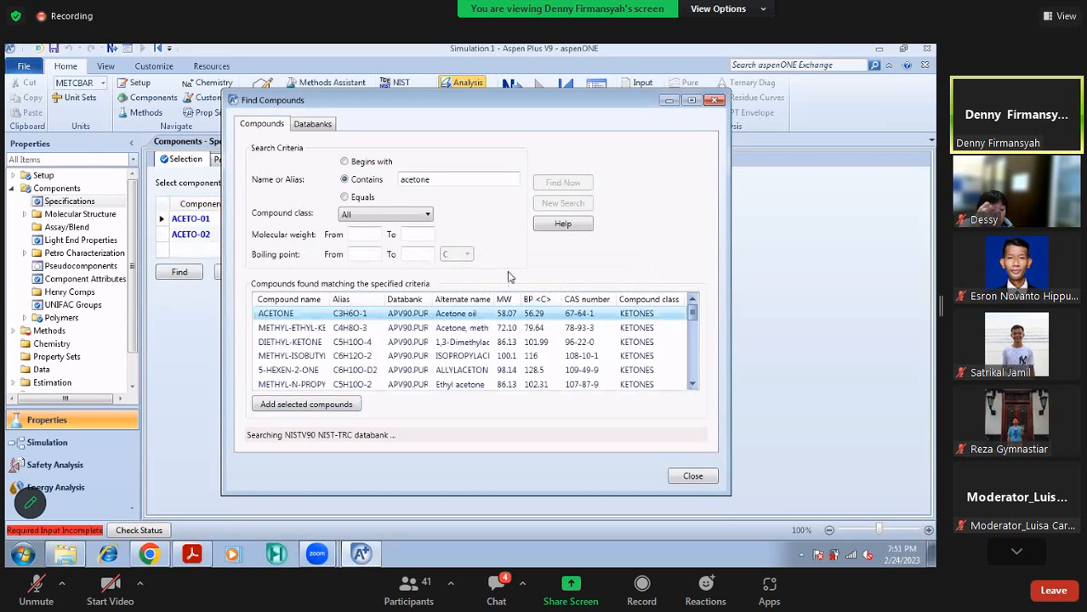
left_click(687, 478)
Search the compound databanks for water and try to replace the second acetone component with WATER
left_click(202, 237)
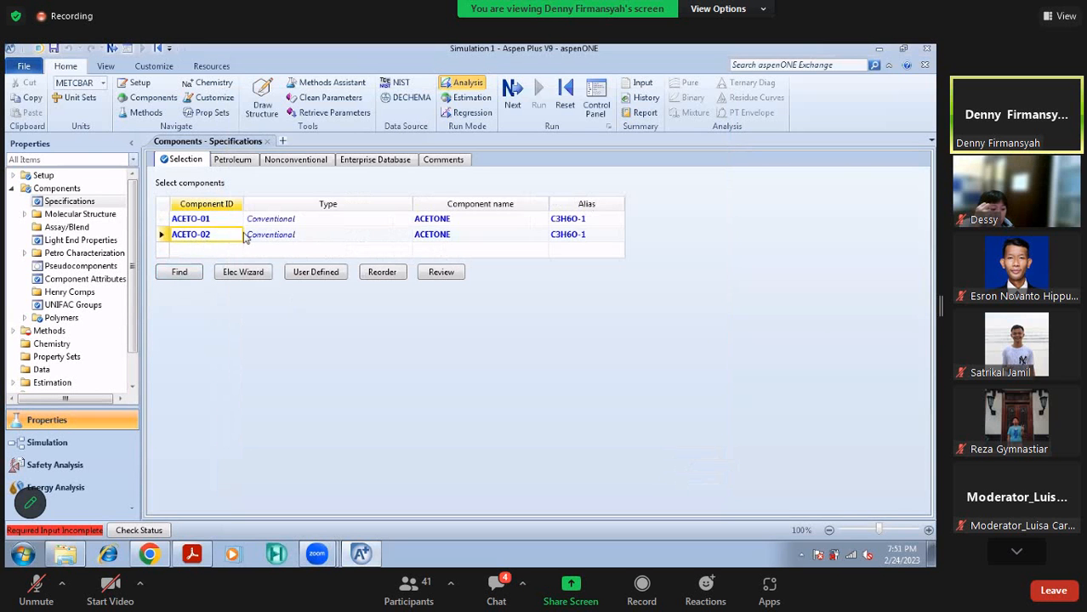
left_click(180, 273)
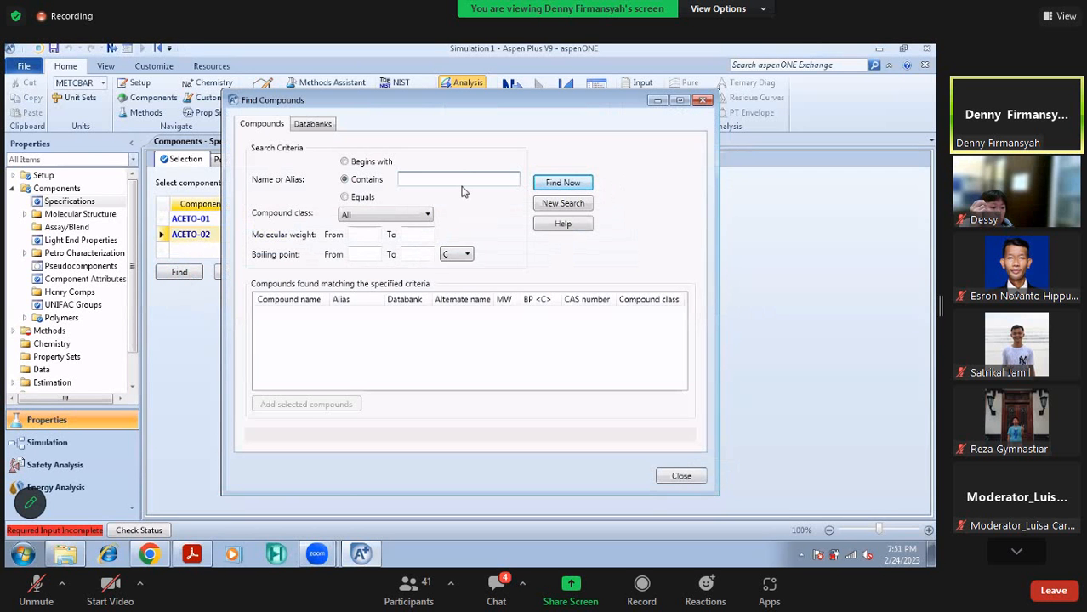
type("water")
key("Return")
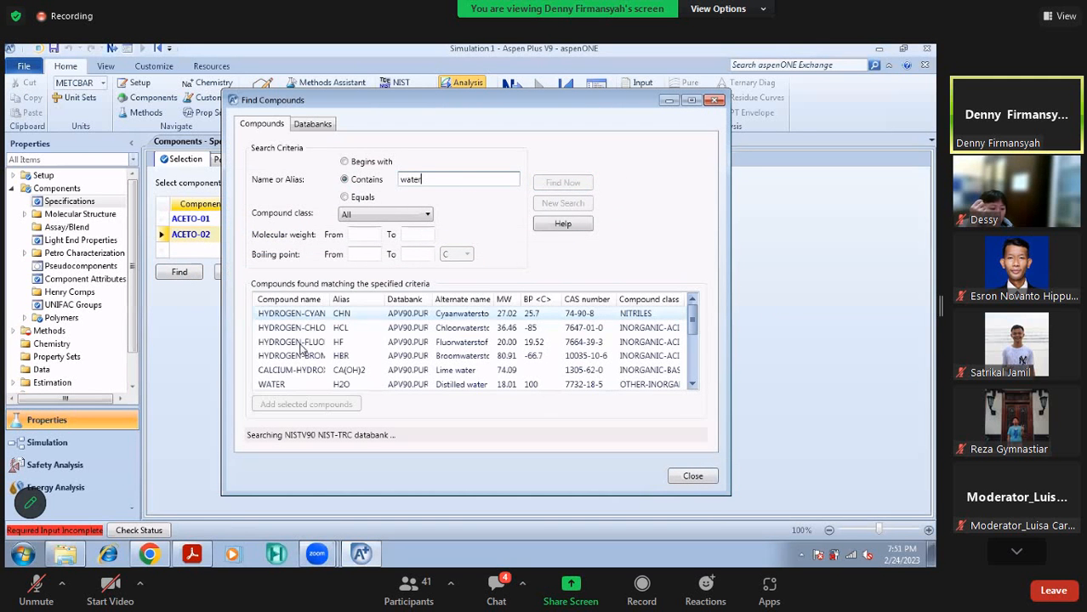
left_click(281, 384)
left_click(306, 404)
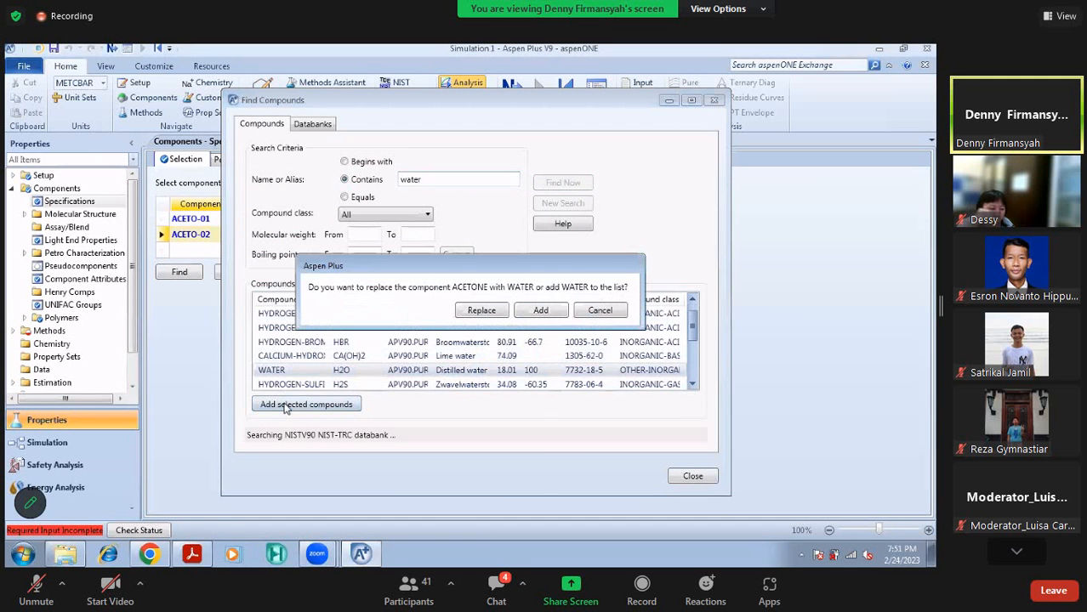
left_click(480, 311)
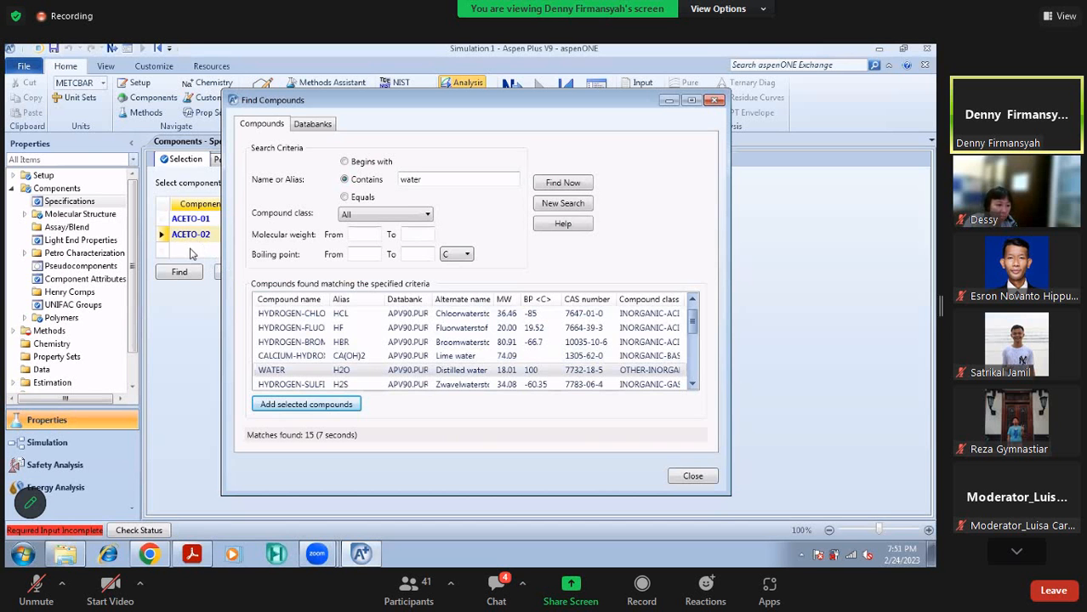
Move the compound search window clear of the component table and add WATER to the list as an additional component
left_click(439, 180)
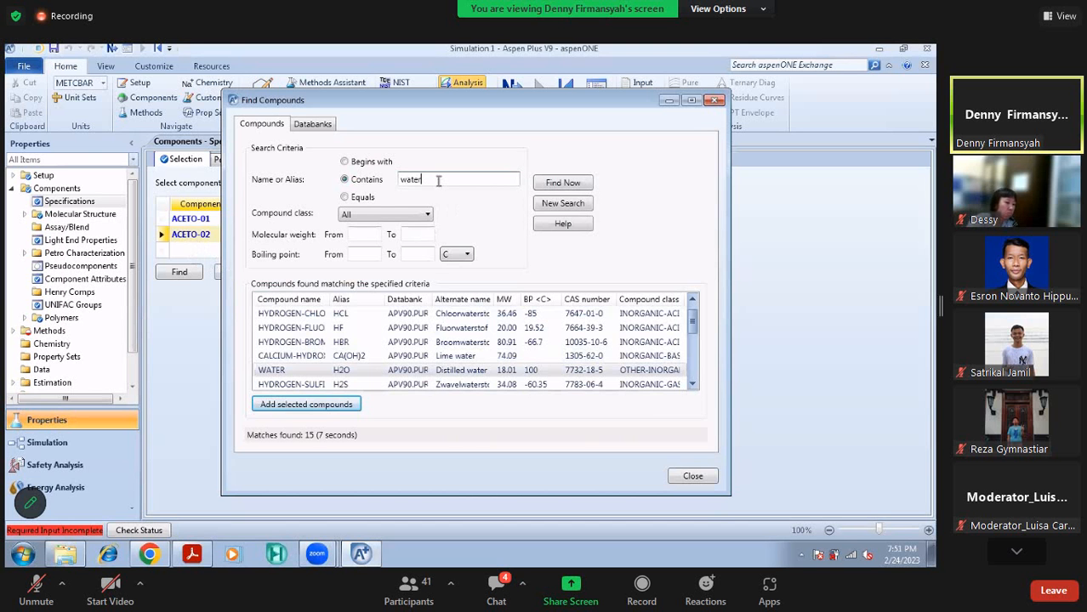
left_click(314, 370)
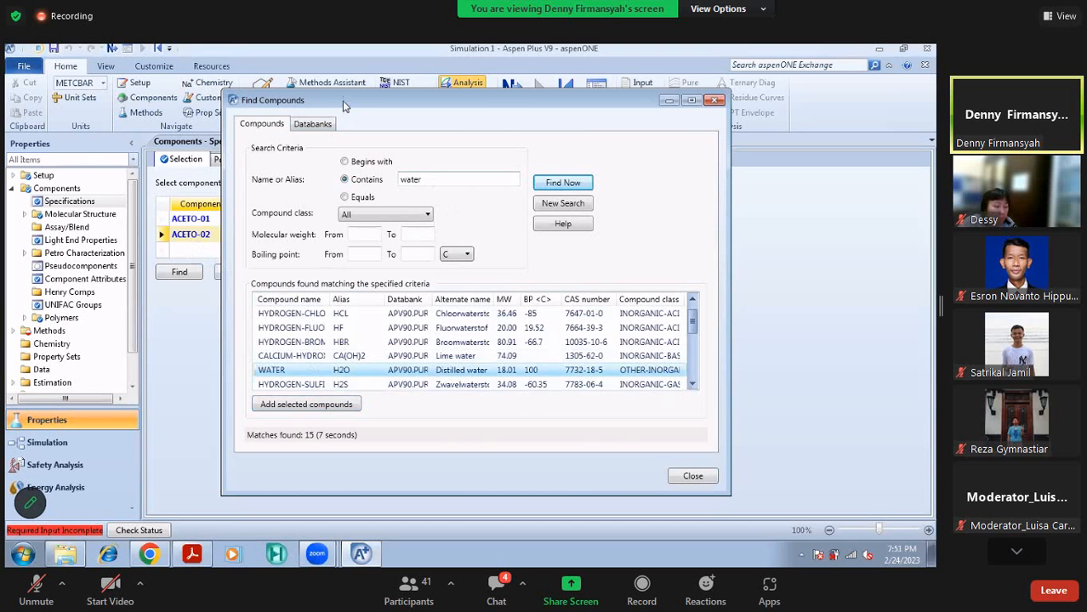
double_click(481, 100)
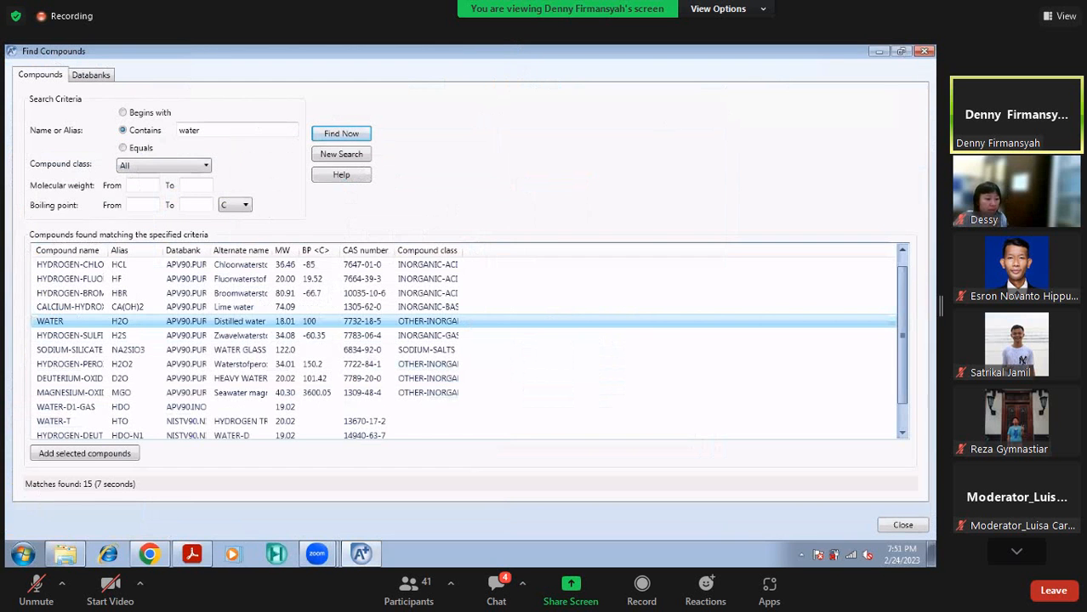
left_click(902, 52)
left_click_drag(368, 104, 499, 120)
left_click(437, 420)
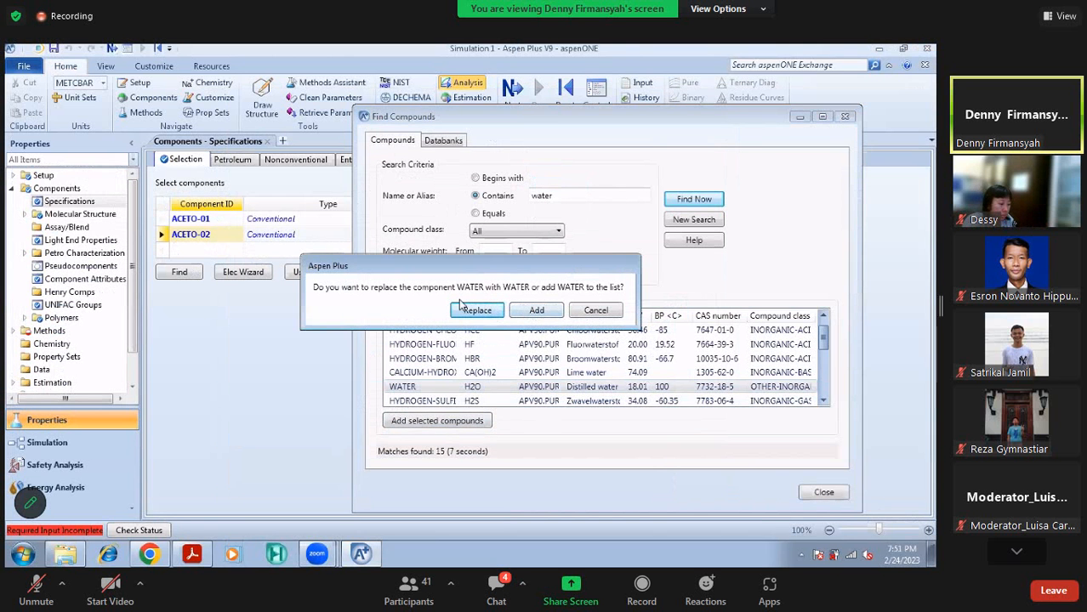
left_click(596, 310)
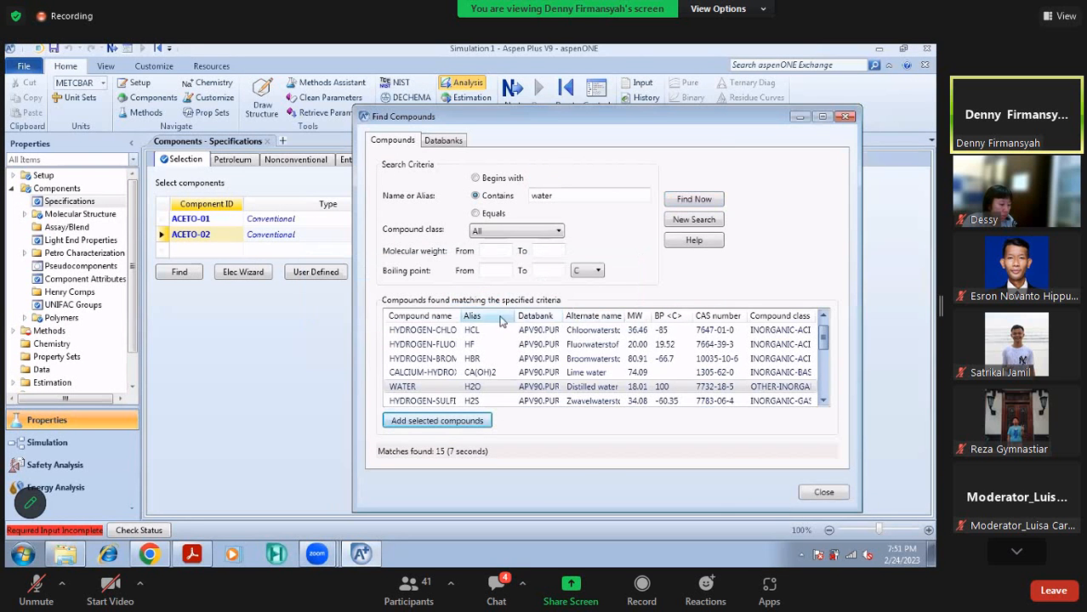
left_click(437, 421)
left_click(536, 310)
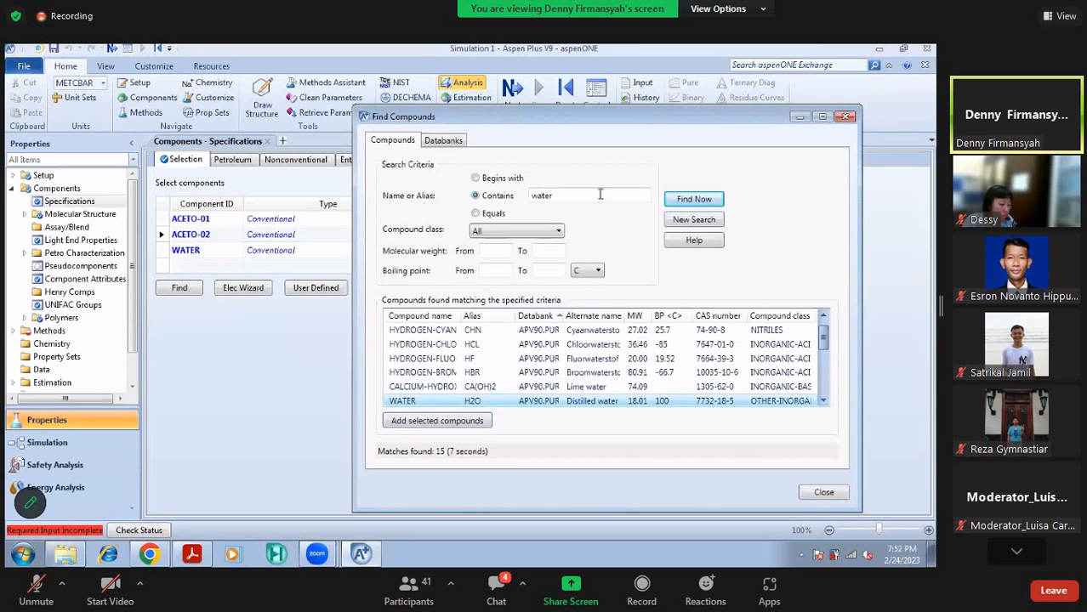
Try searching the compound databanks for names containing "3-methyl hexane", and switch to the PDF reader
left_click_drag(604, 195, 522, 202)
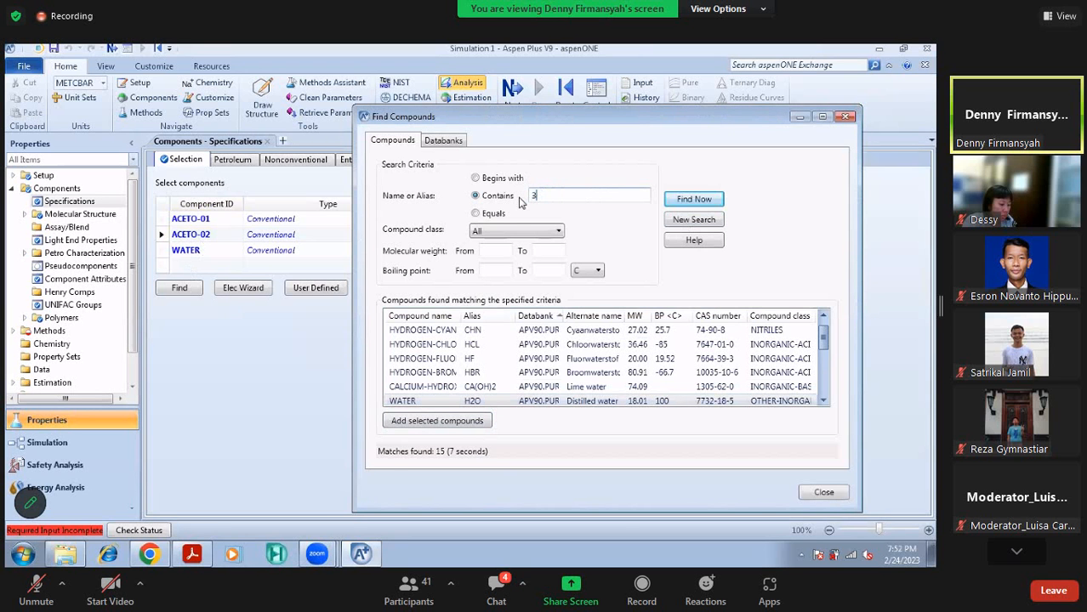
type("3-methyl hexane")
key("Return")
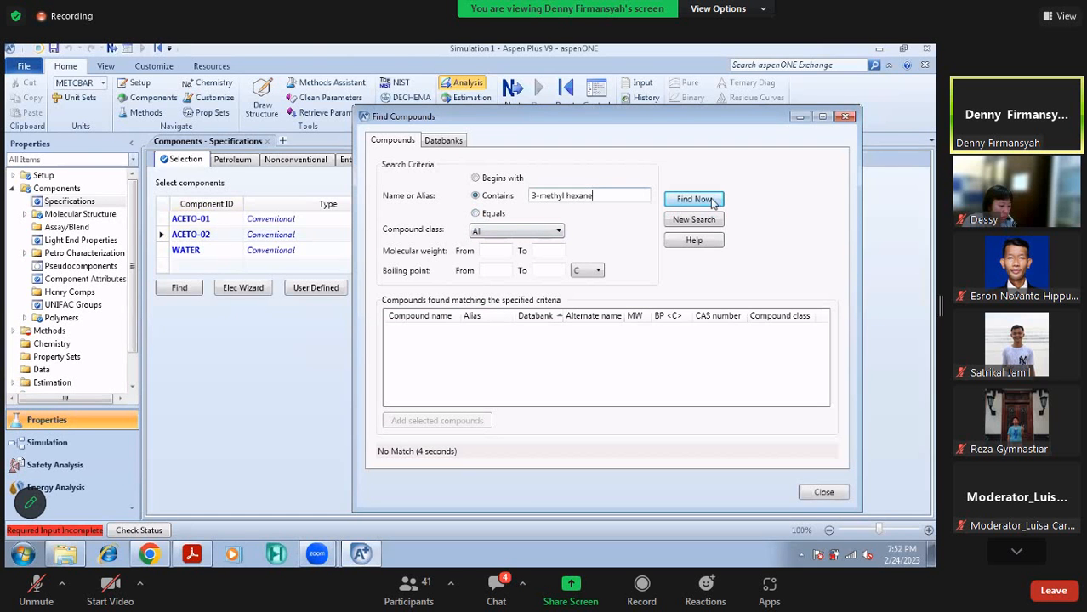
left_click(712, 201)
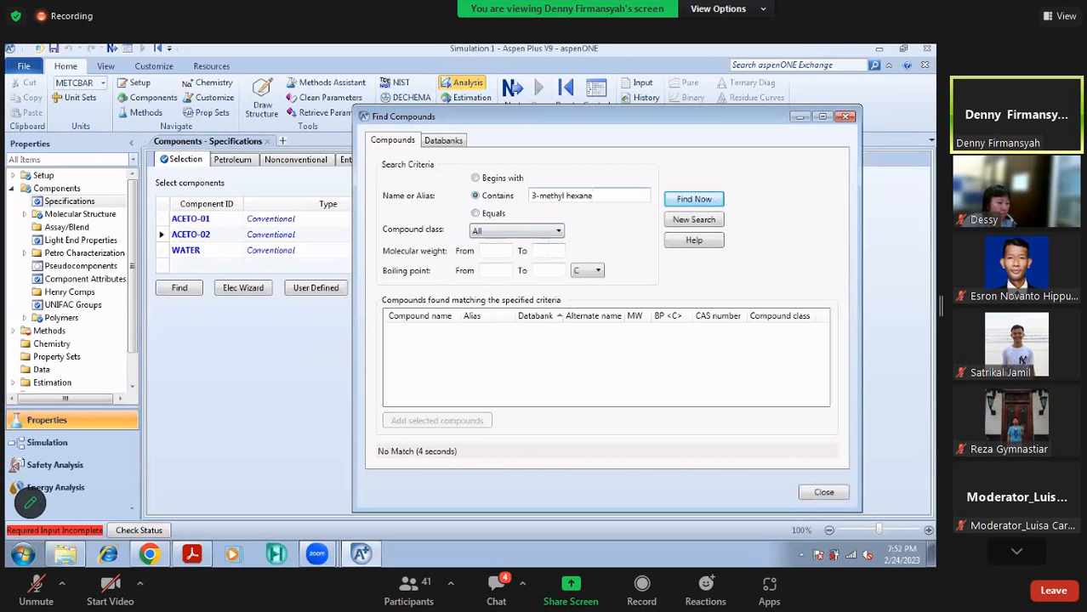
left_click(191, 554)
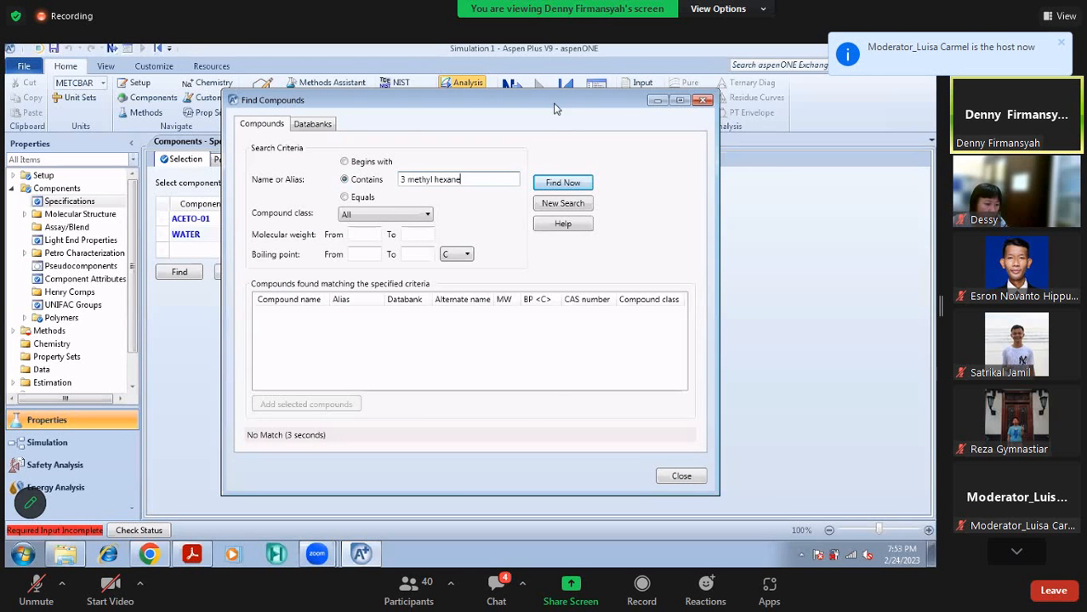
Search for "3-methylhexane", add 3-METHYLHEXANE to the list as a new component, and close the compound search
left_click_drag(467, 180, 378, 200)
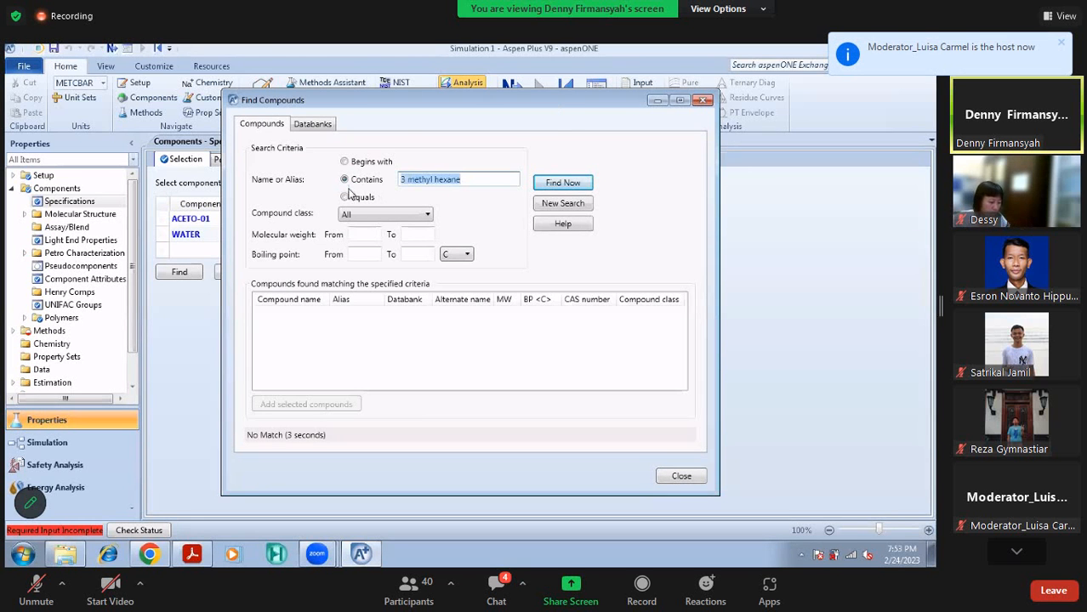
type("3-m")
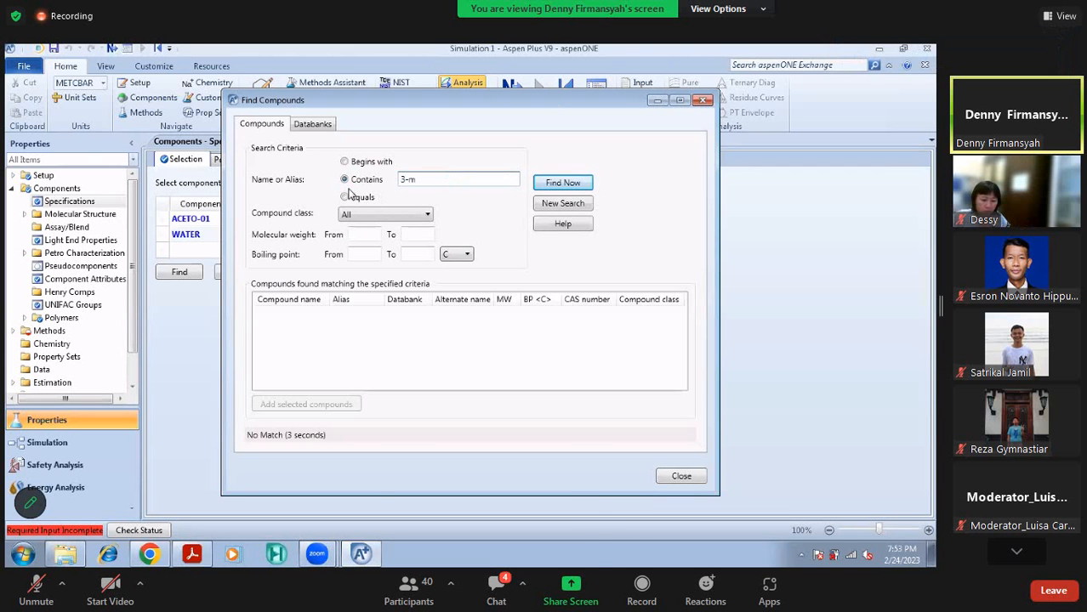
type("ethyl")
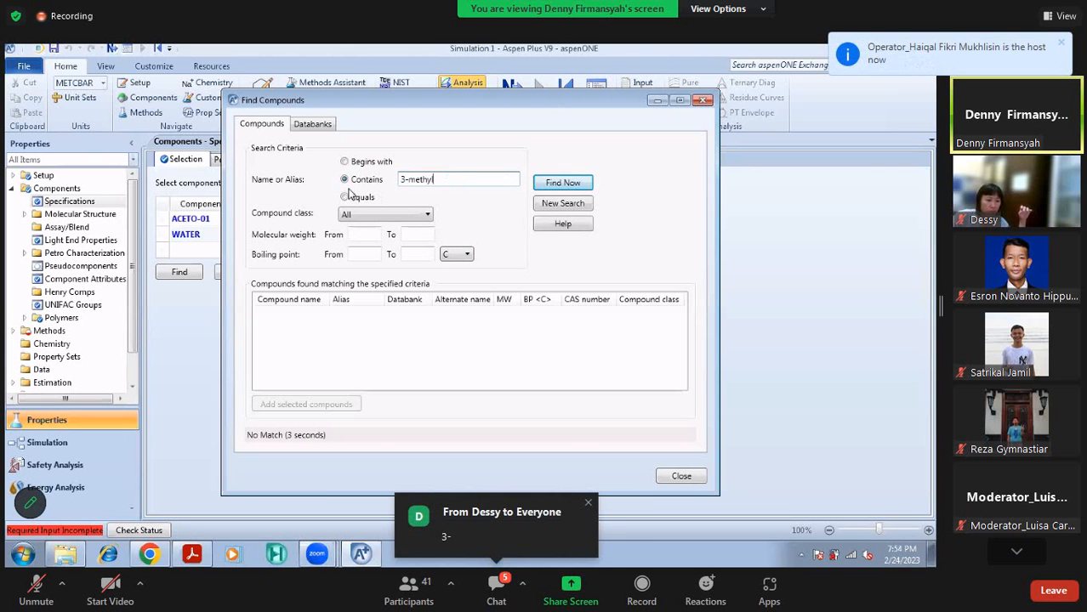
type("hexane")
key("Return")
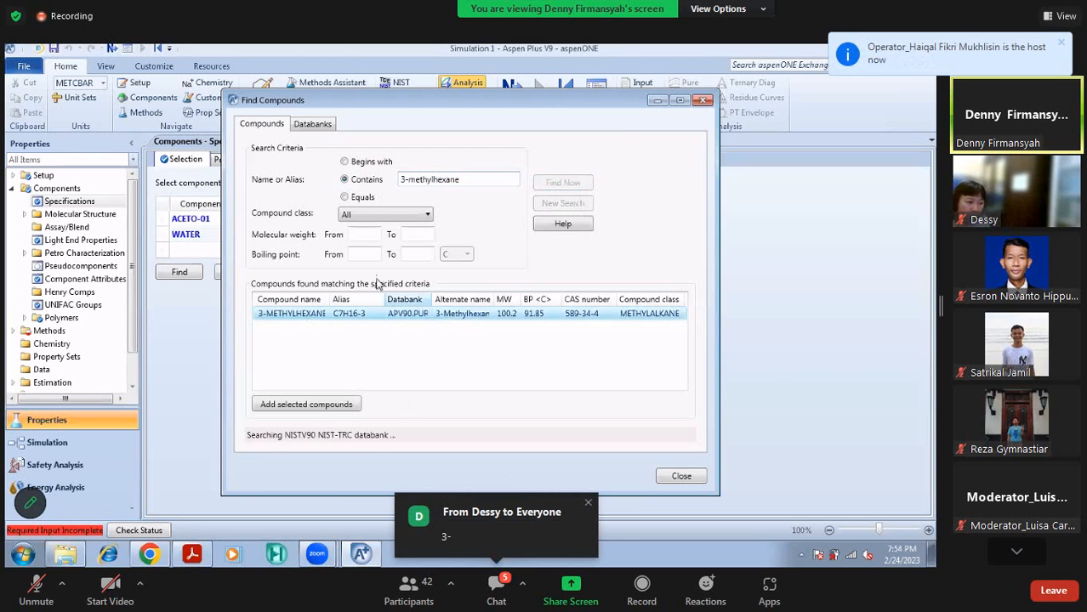
left_click(320, 405)
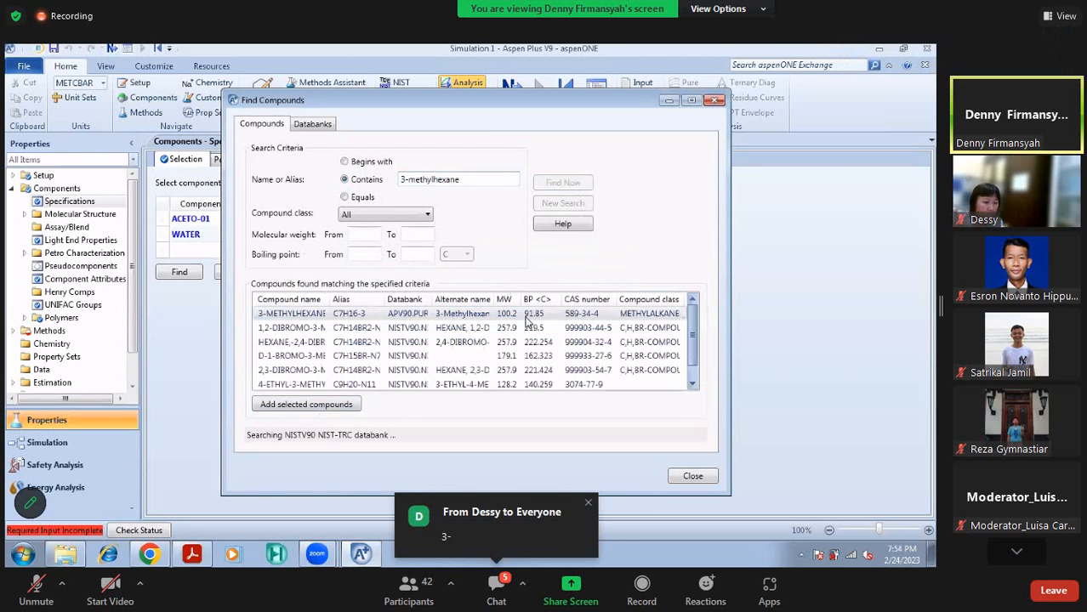
left_click(529, 316)
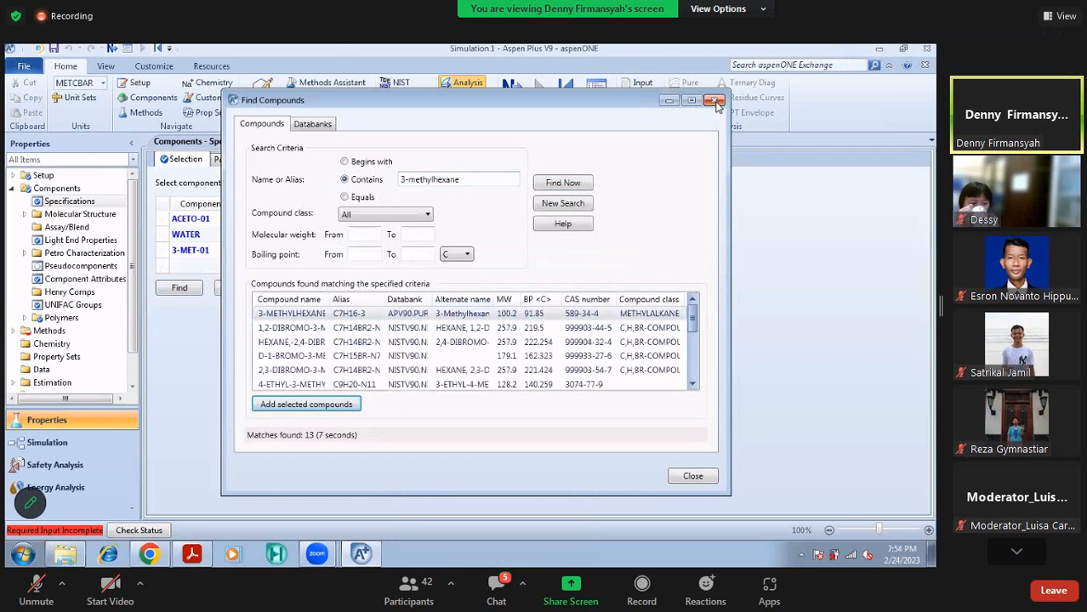
left_click(689, 476)
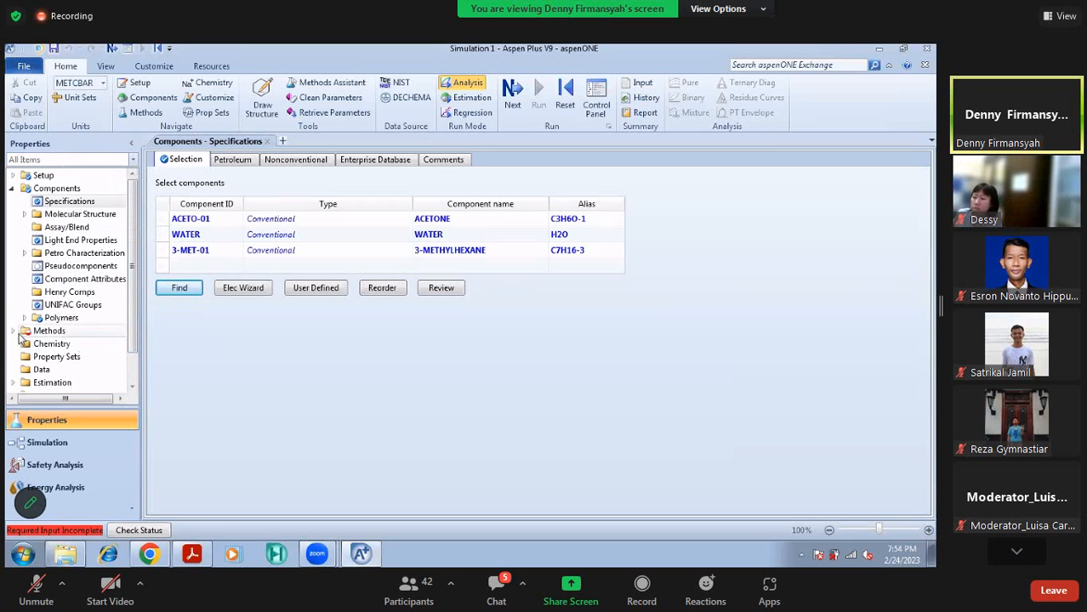
Expand the Methods folder in the properties tree and open its specifications
left_click(11, 189)
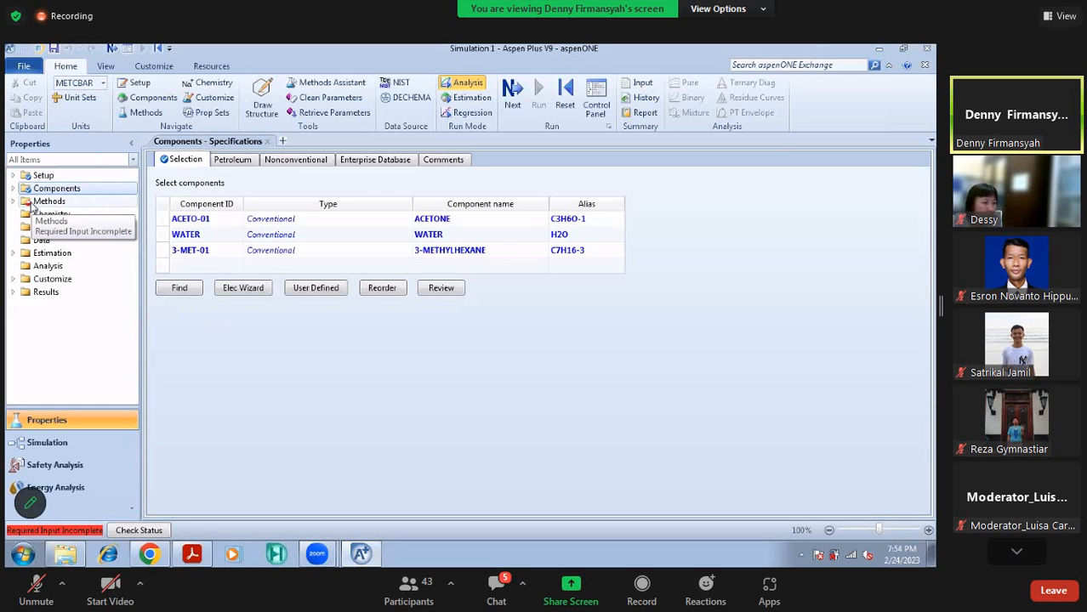
left_click(13, 202)
left_click(13, 189)
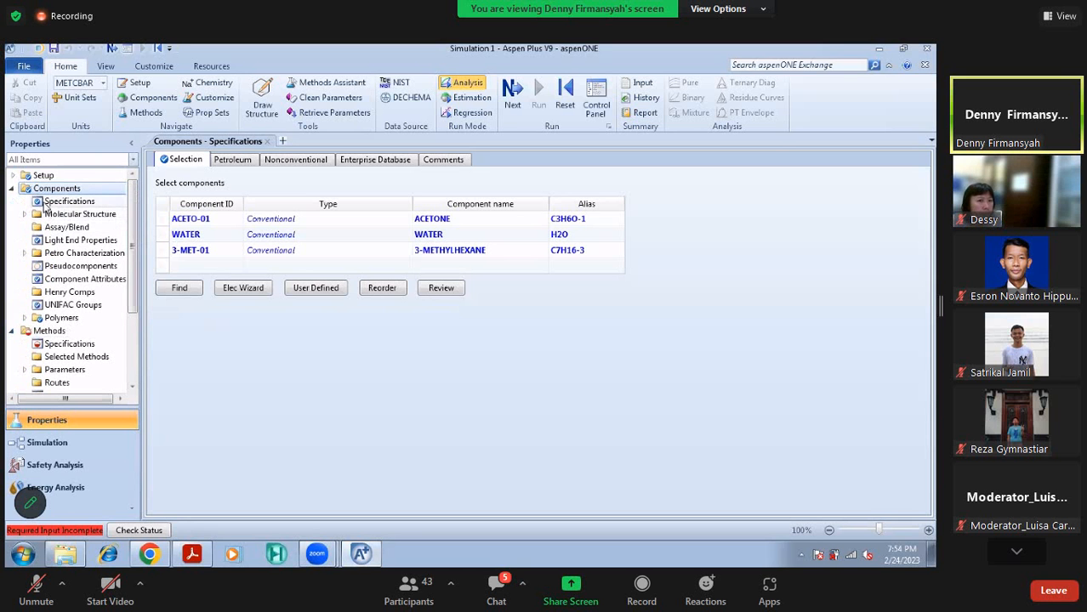
scroll(51, 280, "down", 1)
left_click(51, 311)
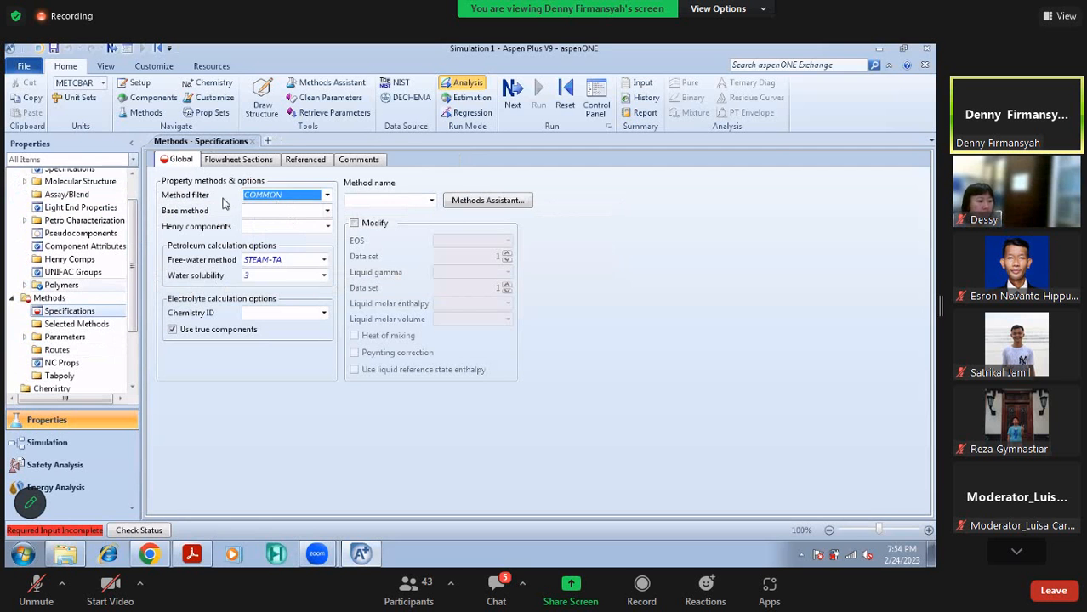
Look through the base methods offered under the COMMON filter and set the method filter to ALL
left_click(328, 197)
left_click(328, 209)
left_click(328, 212)
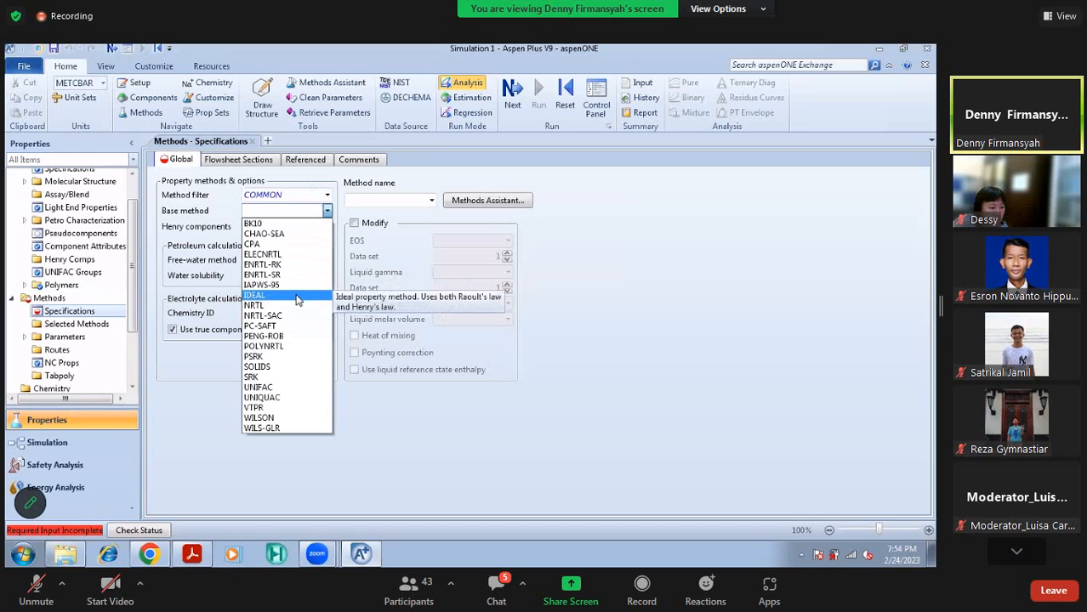
left_click(326, 198)
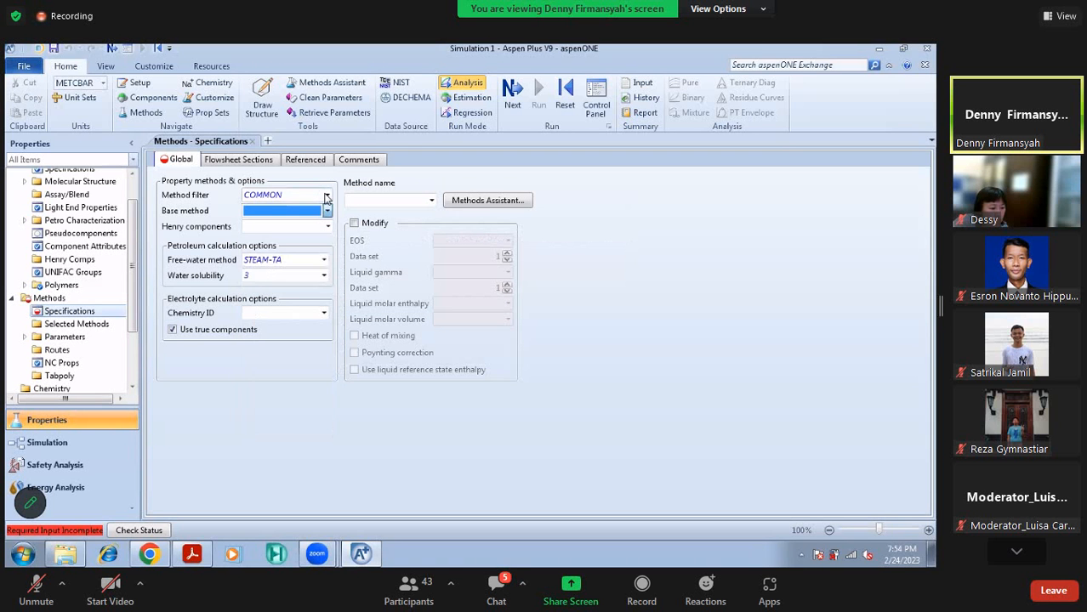
left_click(326, 196)
left_click(297, 207)
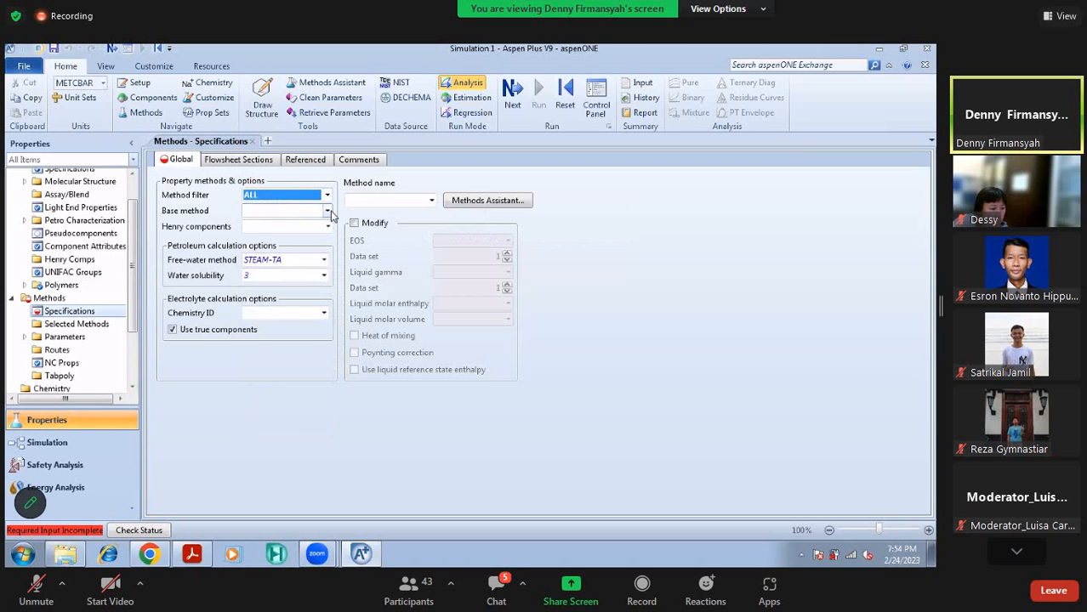
Set the base property method to UNIQ-RK
left_click(328, 213)
scroll(295, 313, "down", 8)
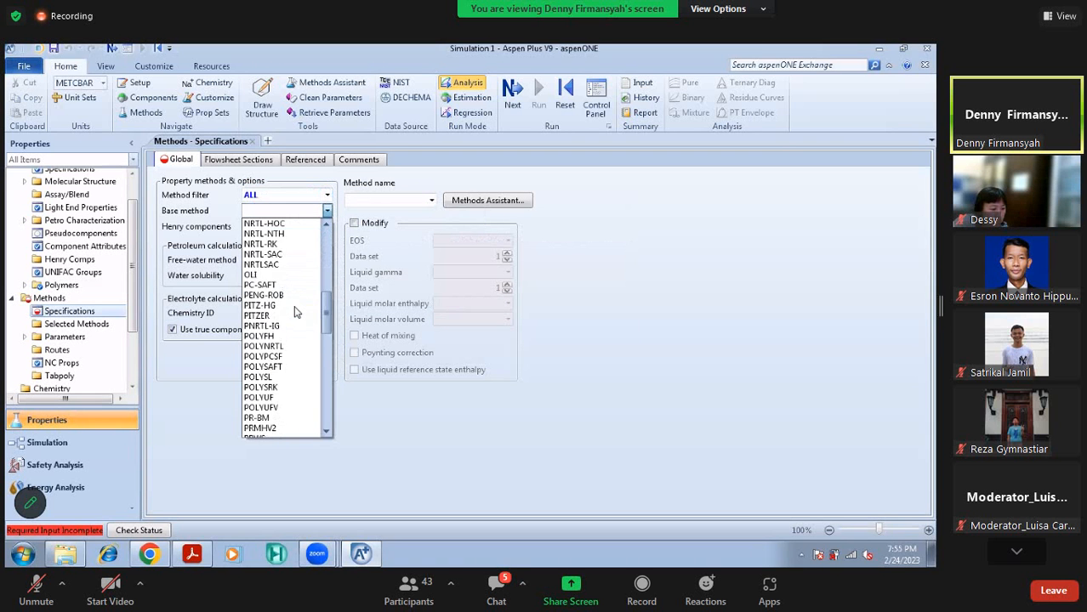
scroll(295, 313, "down", 15)
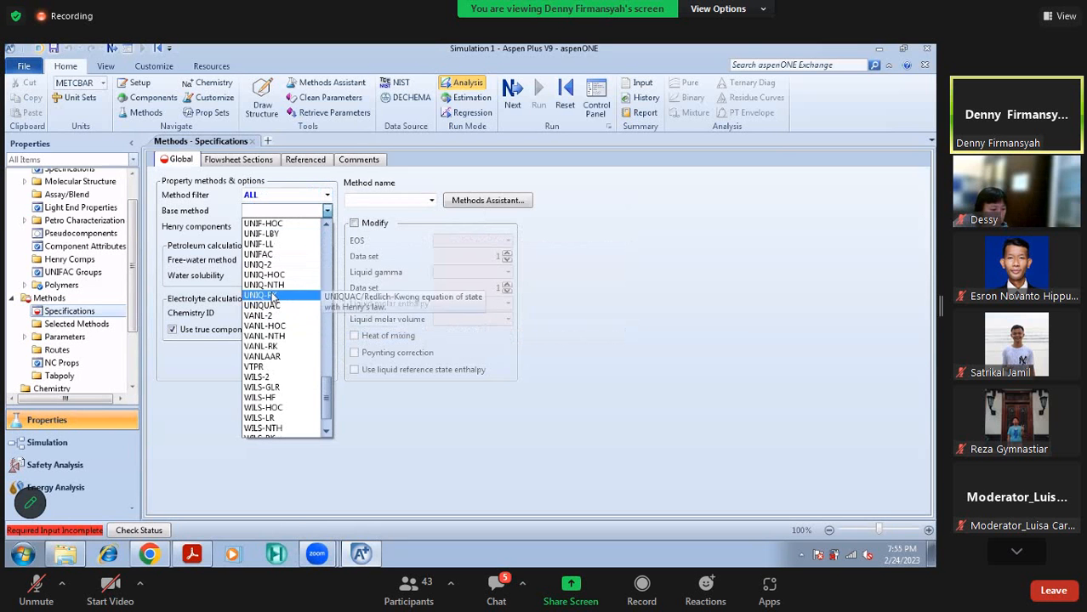
left_click(292, 295)
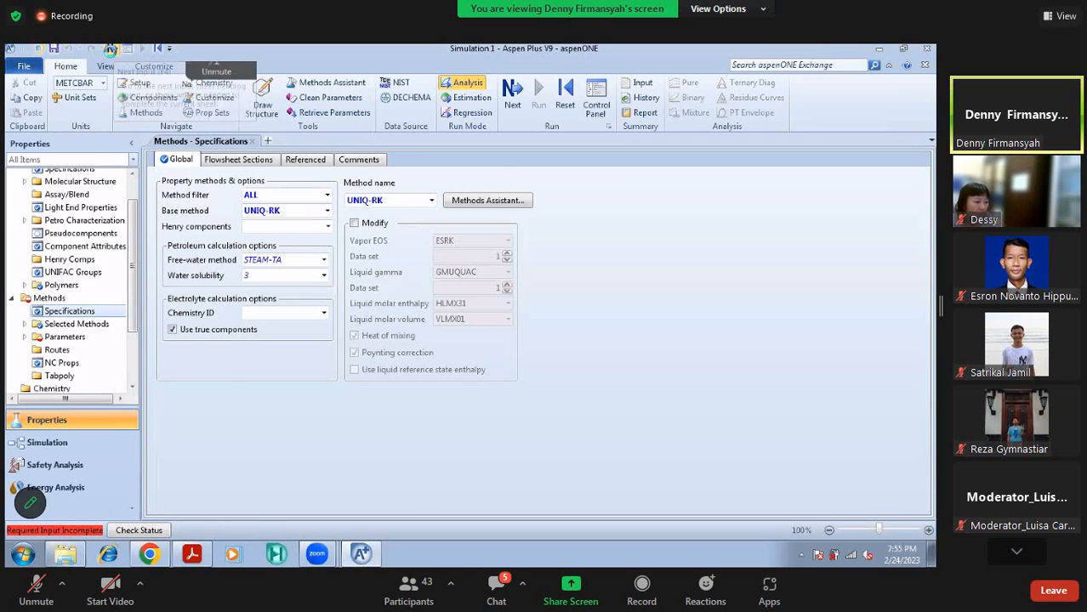
Bring in the UNIQ binary interaction parameters and proceed to run Property Analysis / Setup
left_click(111, 48)
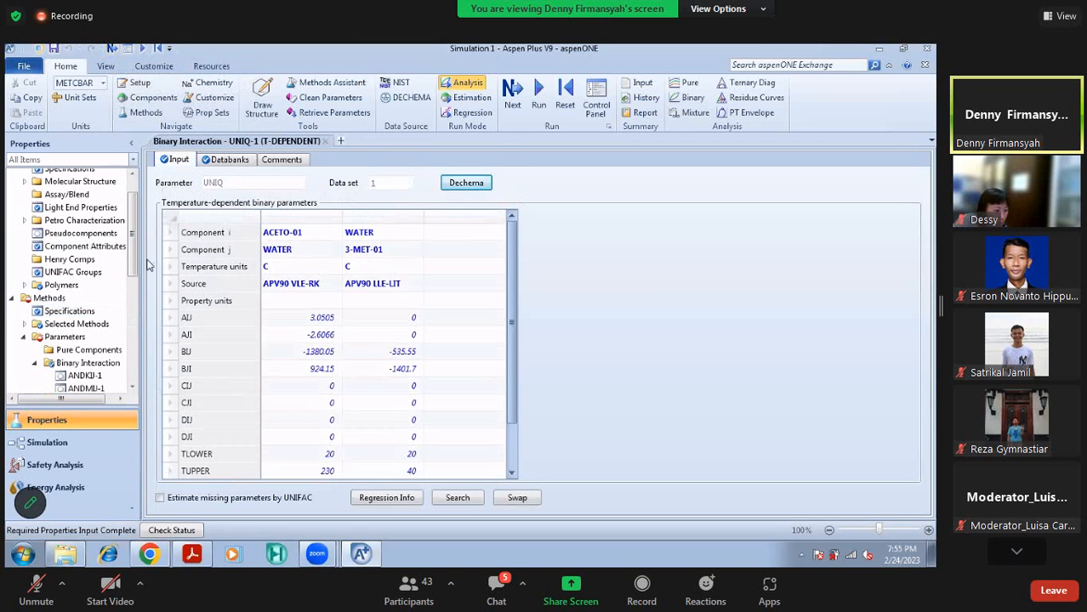
left_click(109, 51)
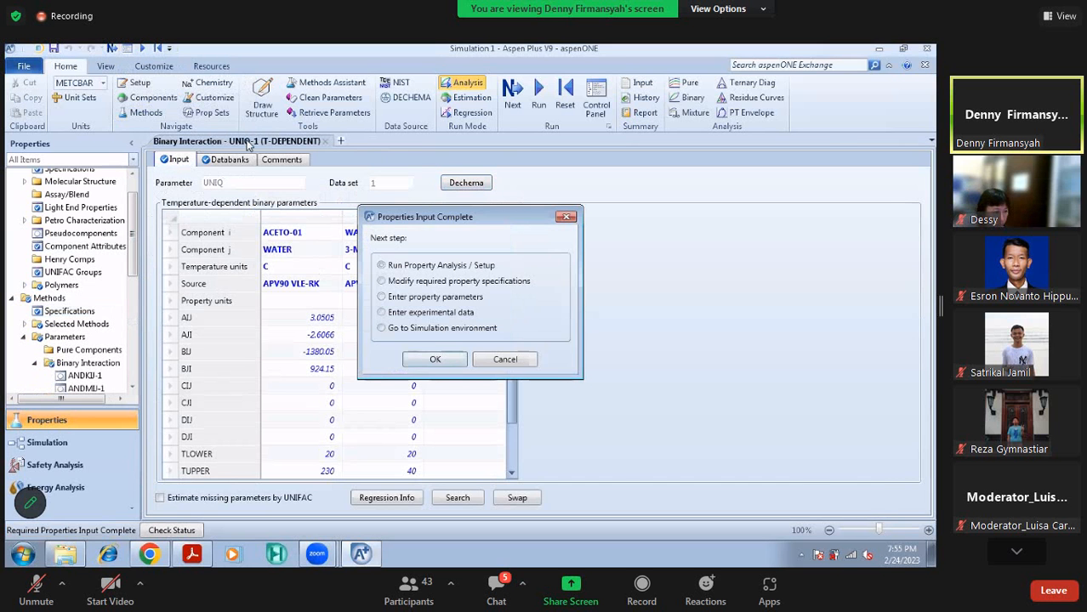
left_click(435, 360)
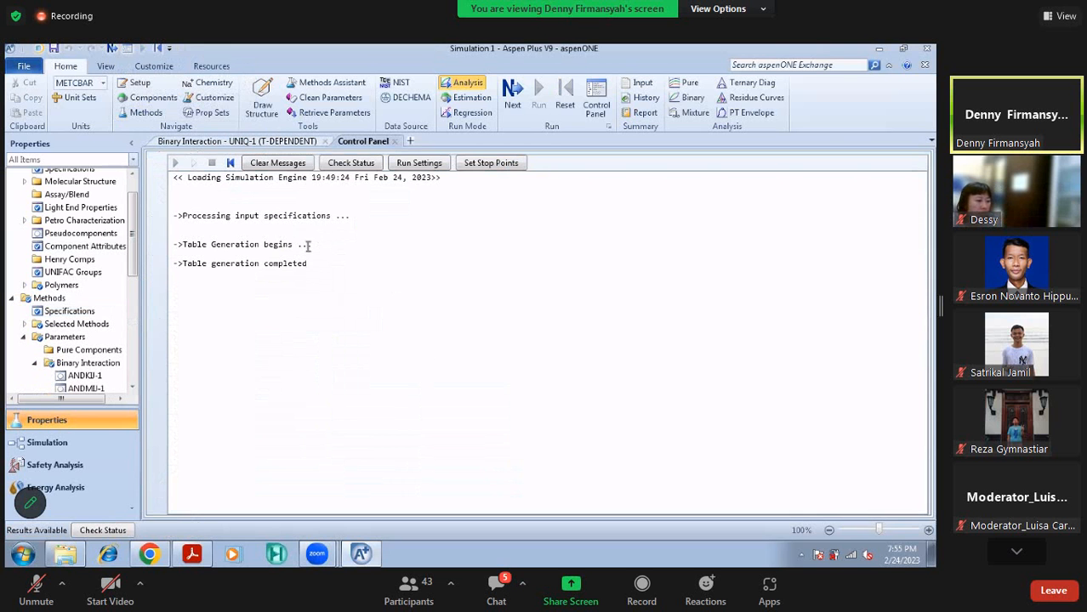
Collapse the Parameters folder and reopen the Methods specifications, with the option to use true components enabled
left_click(34, 363)
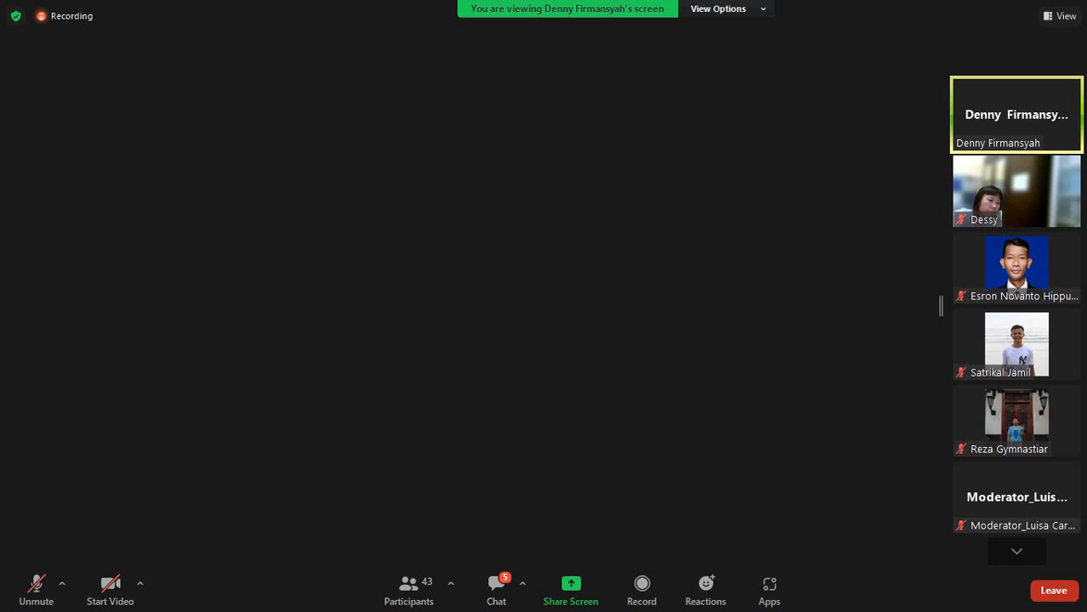
left_click(24, 336)
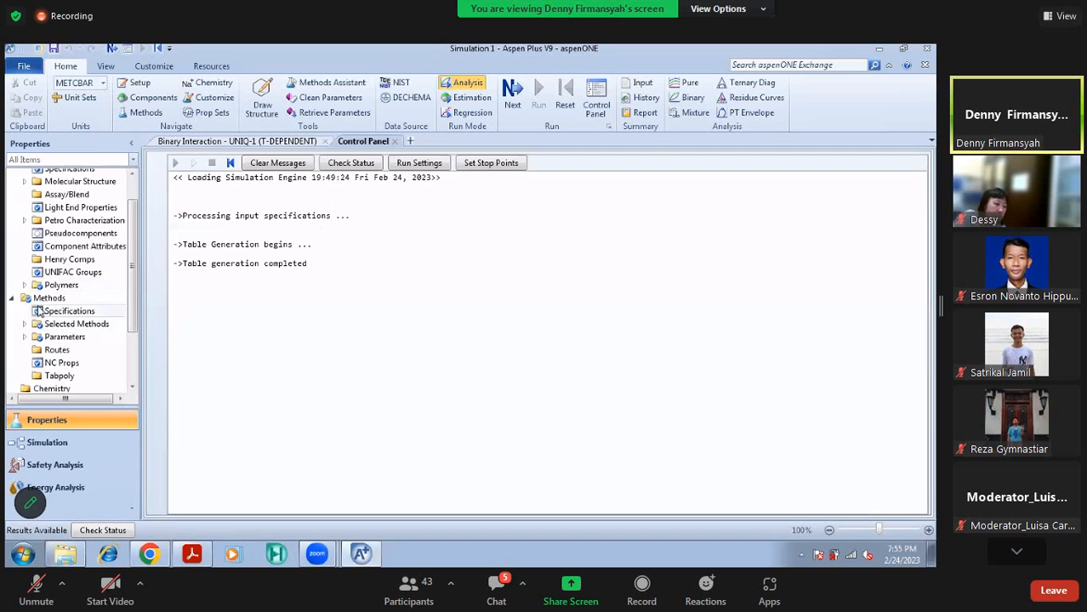
scroll(64, 204, "up", 1)
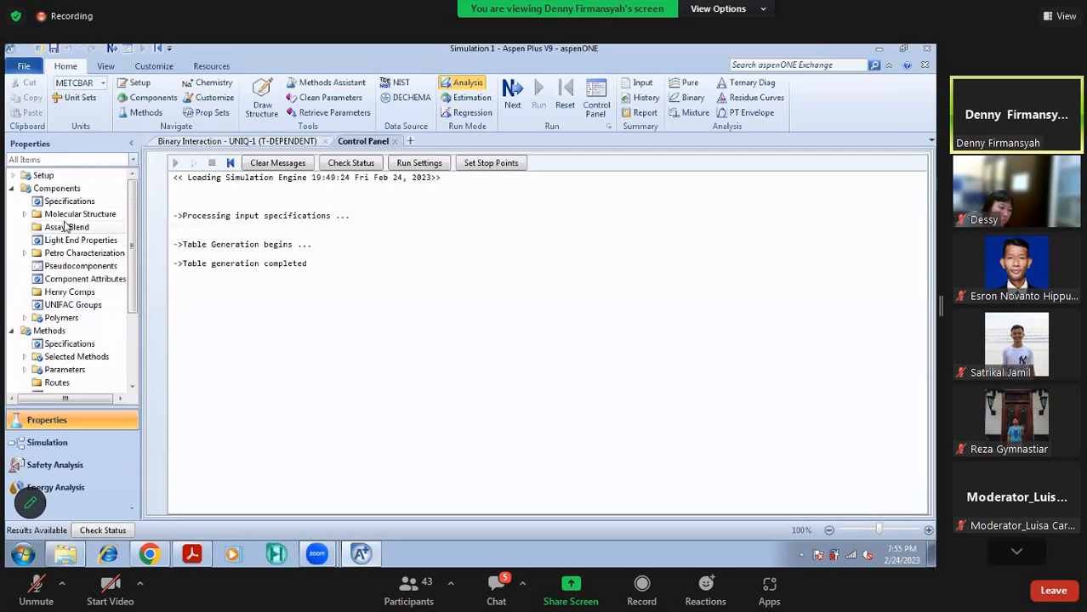
left_click(69, 344)
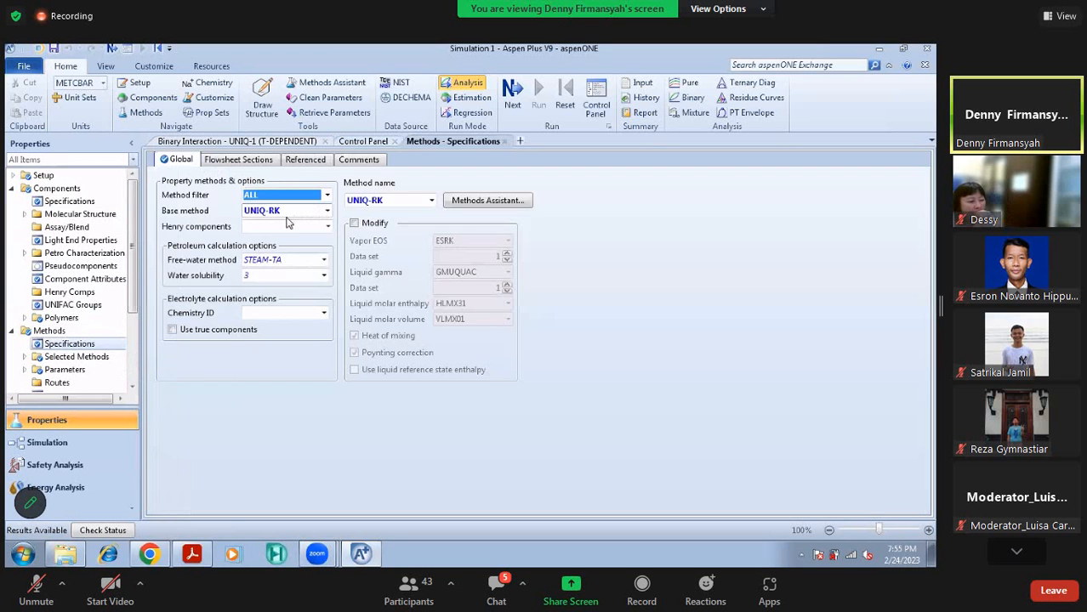
left_click(171, 329)
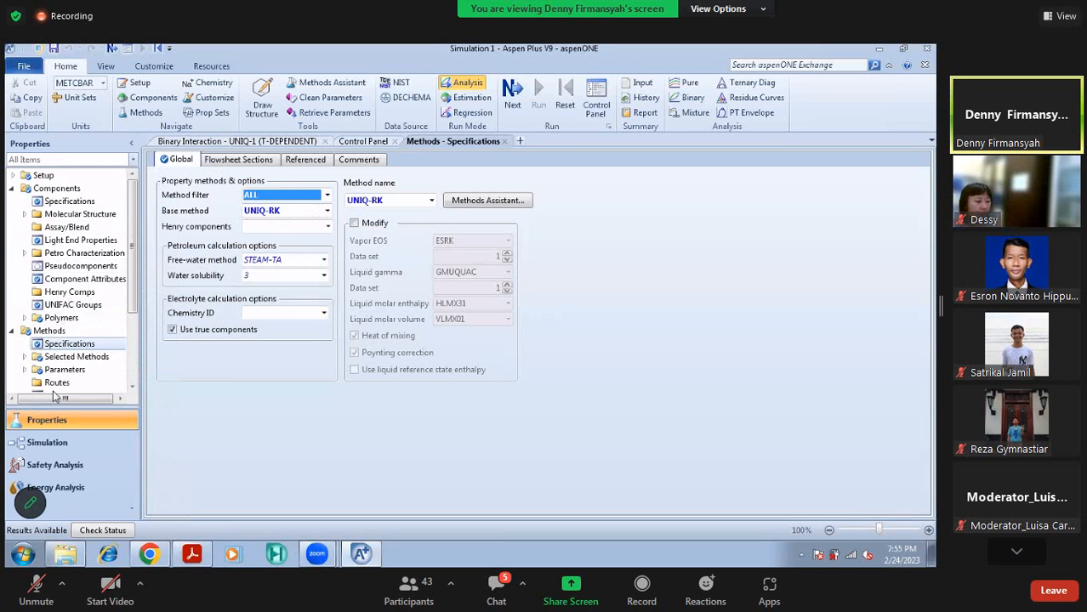
Enter the Simulation environment, then switch to Adobe Acrobat Reader and bring up the LLE example case slide of the training PDF
scroll(54, 387, "down", 2)
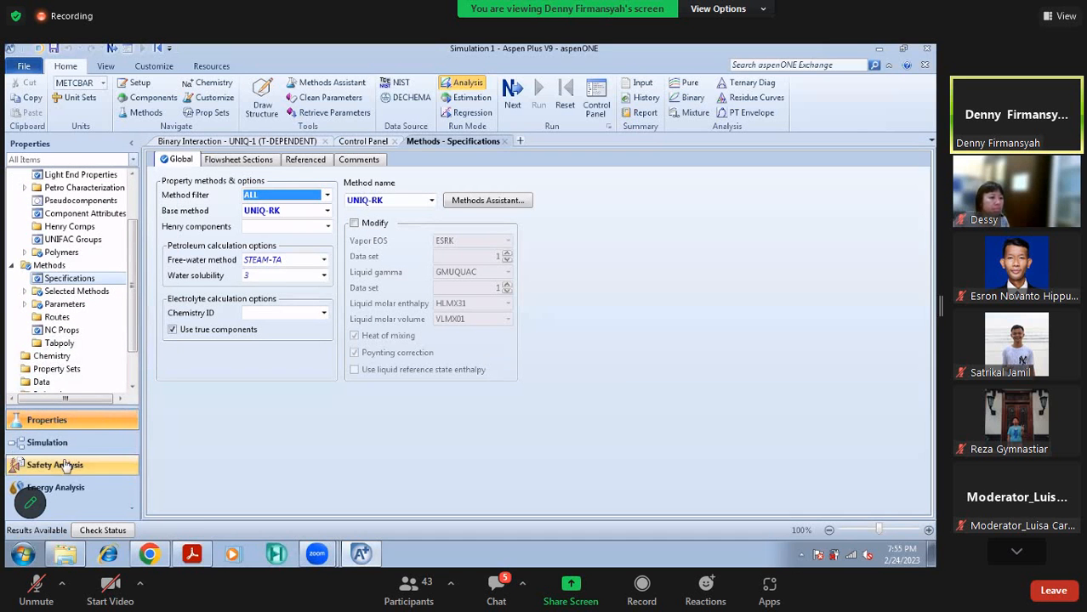
left_click(59, 444)
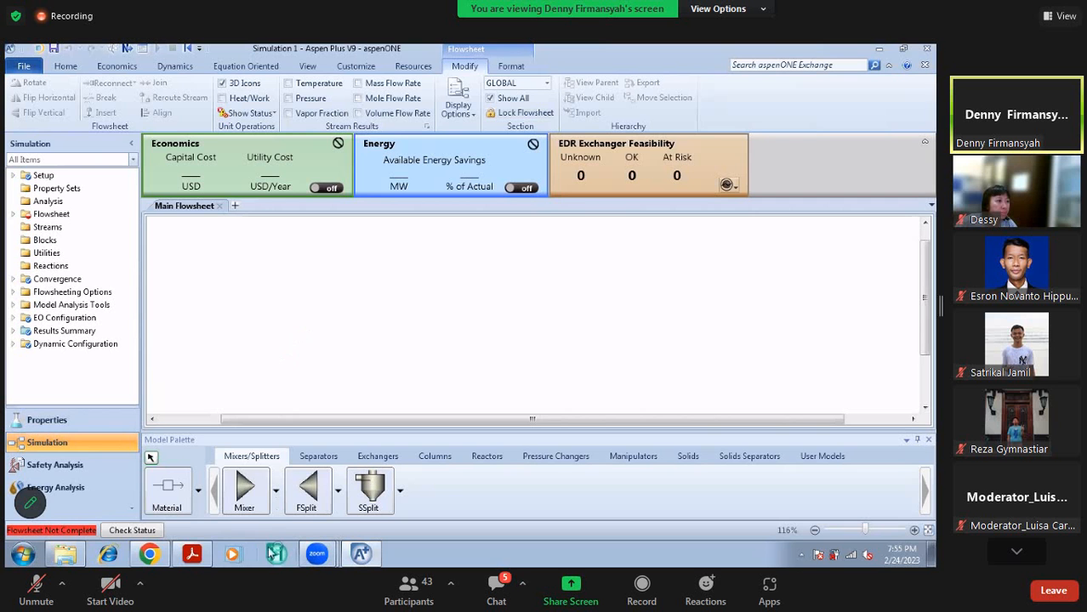
left_click(191, 554)
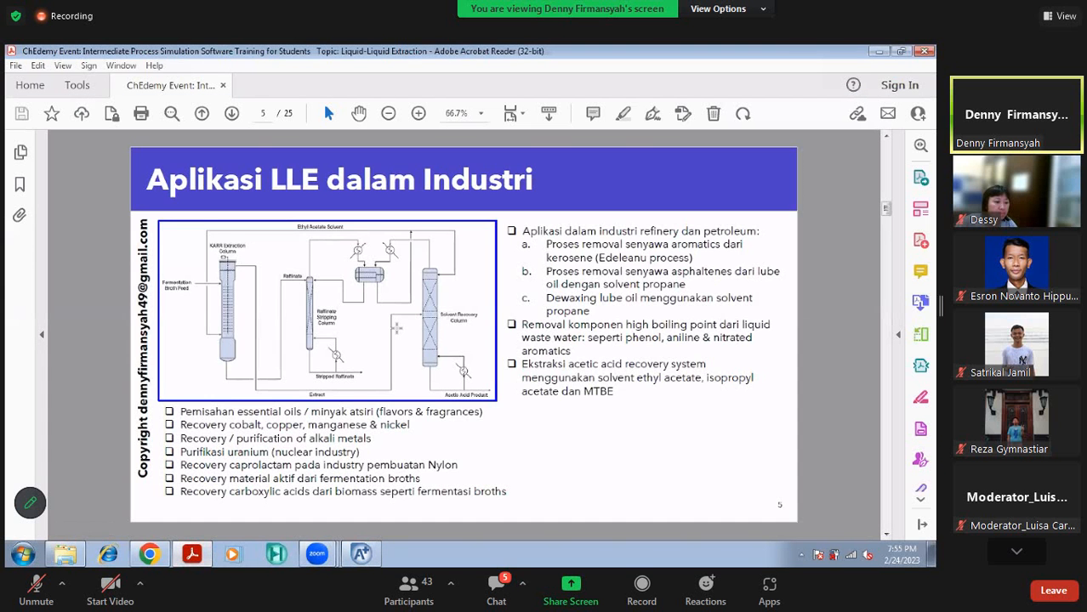
scroll(467, 337, "down", 1)
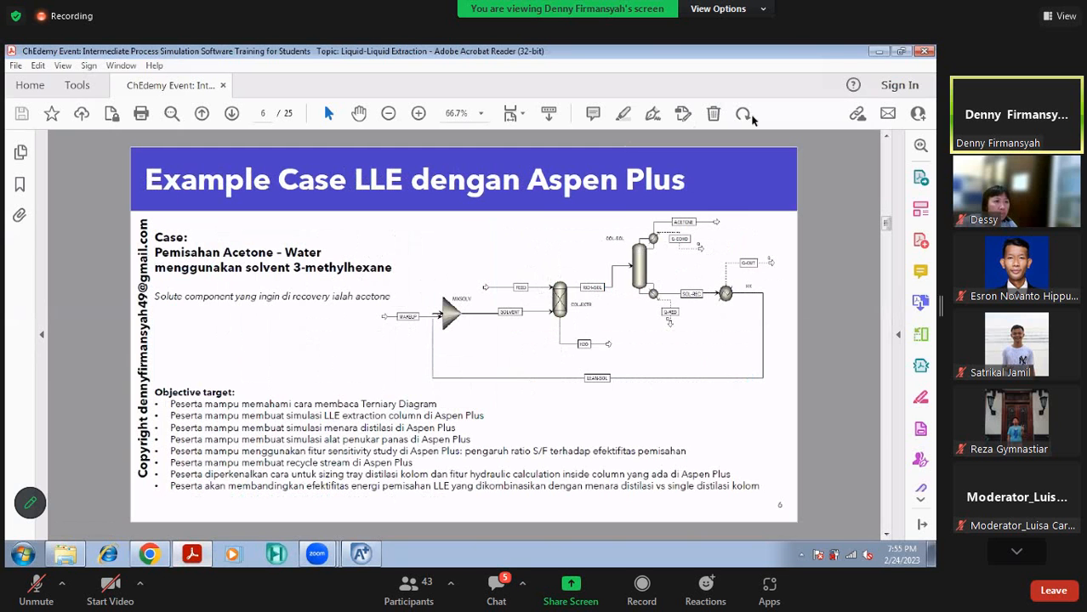
Return to Aspen Plus and place an Extract block with the packed column icon on the main flowsheet, named EXTR-COL
left_click(361, 554)
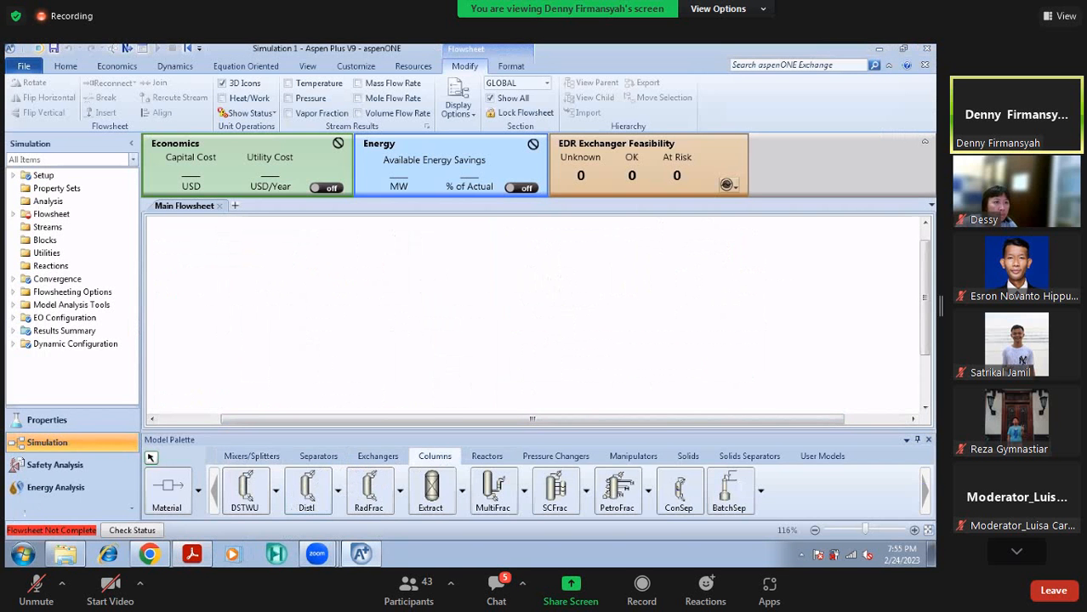
left_click(461, 491)
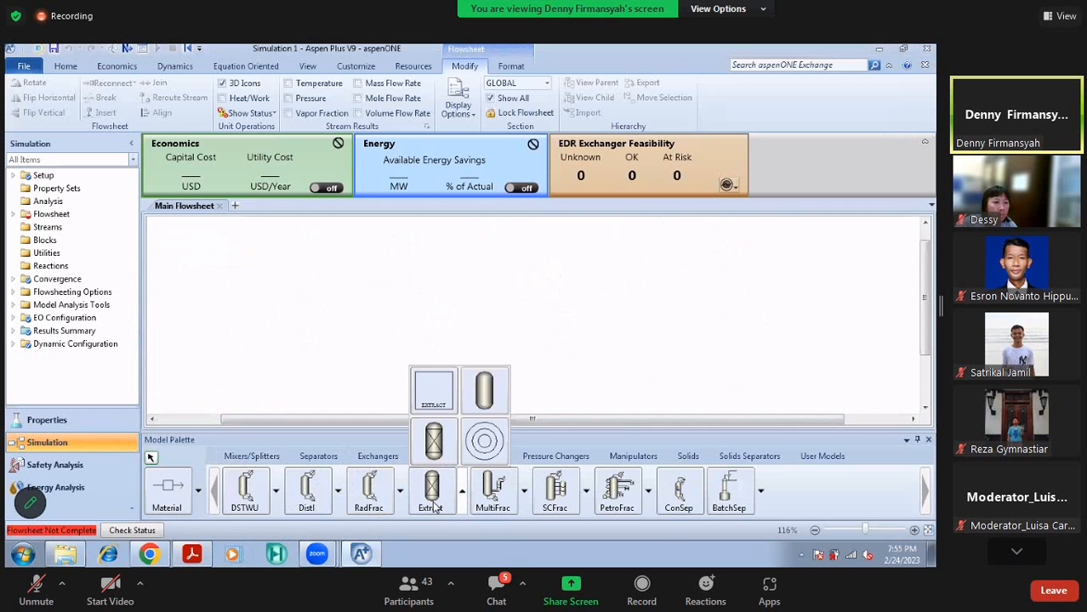
left_click(436, 444)
left_click(415, 290)
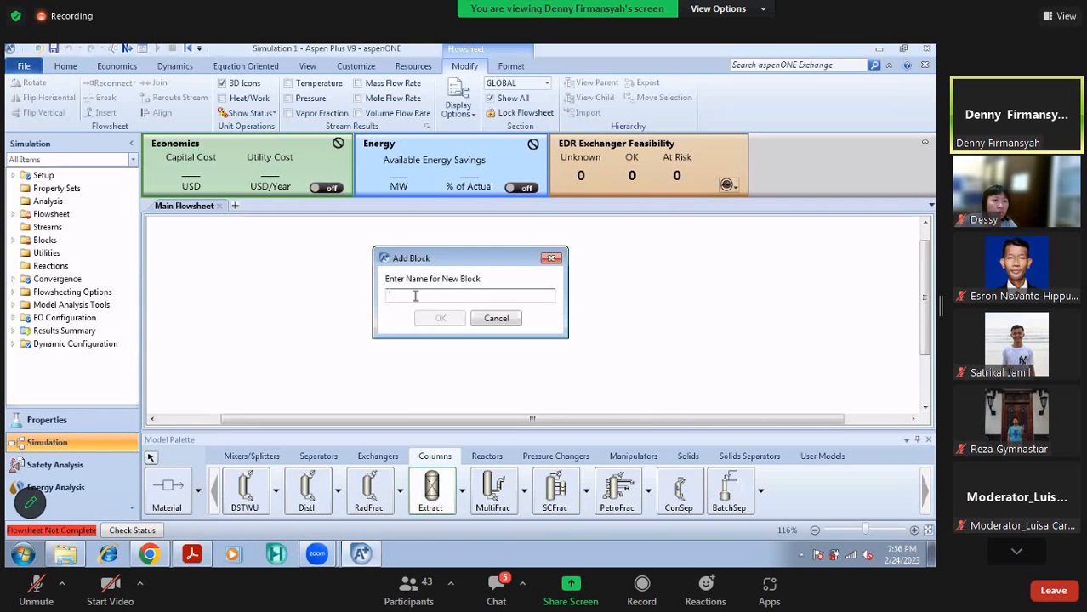
type("EXTR")
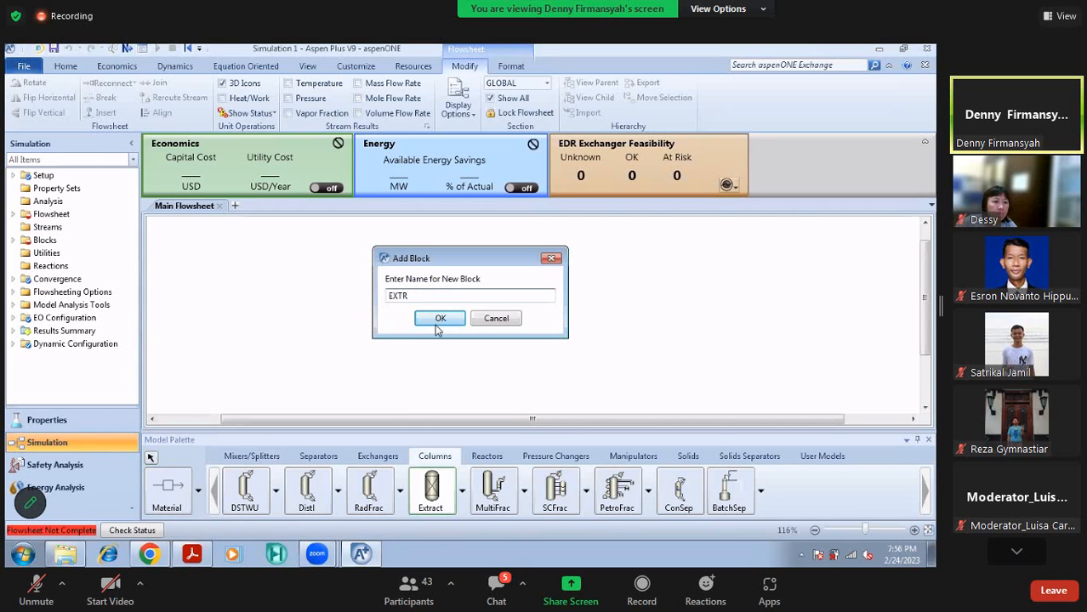
type("OL")
left_click(440, 317)
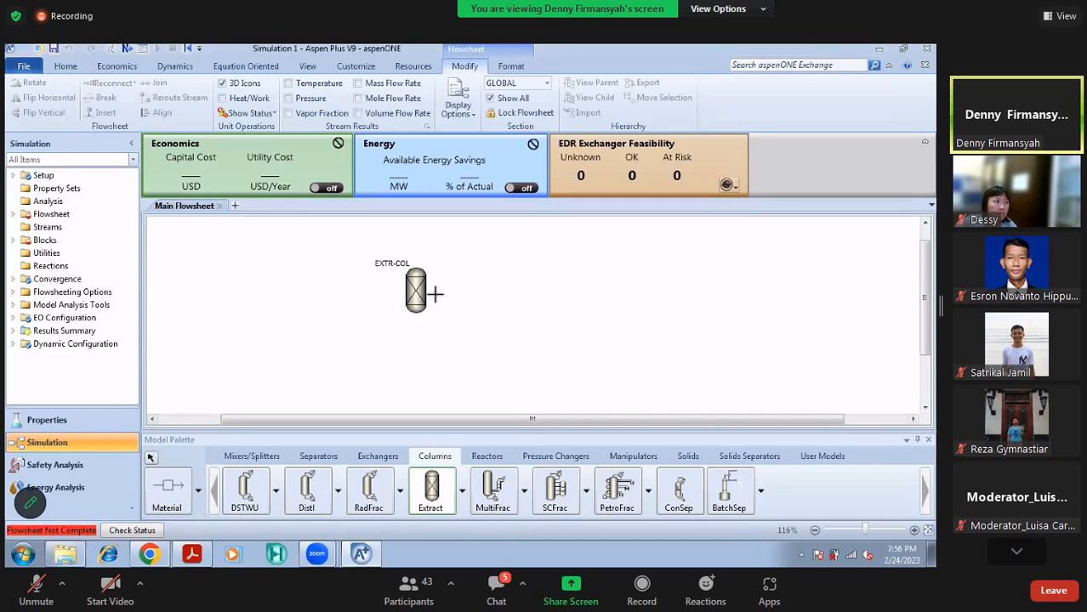
Add a material stream named FEED entering the upper feed port of the EXTR-COL column
left_click(197, 499)
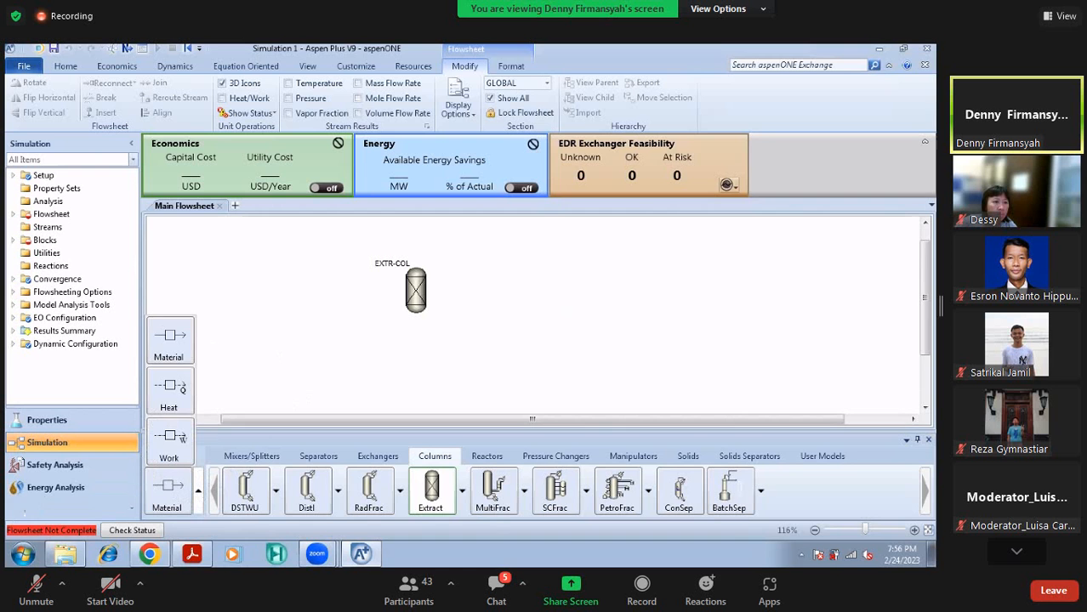
left_click(174, 349)
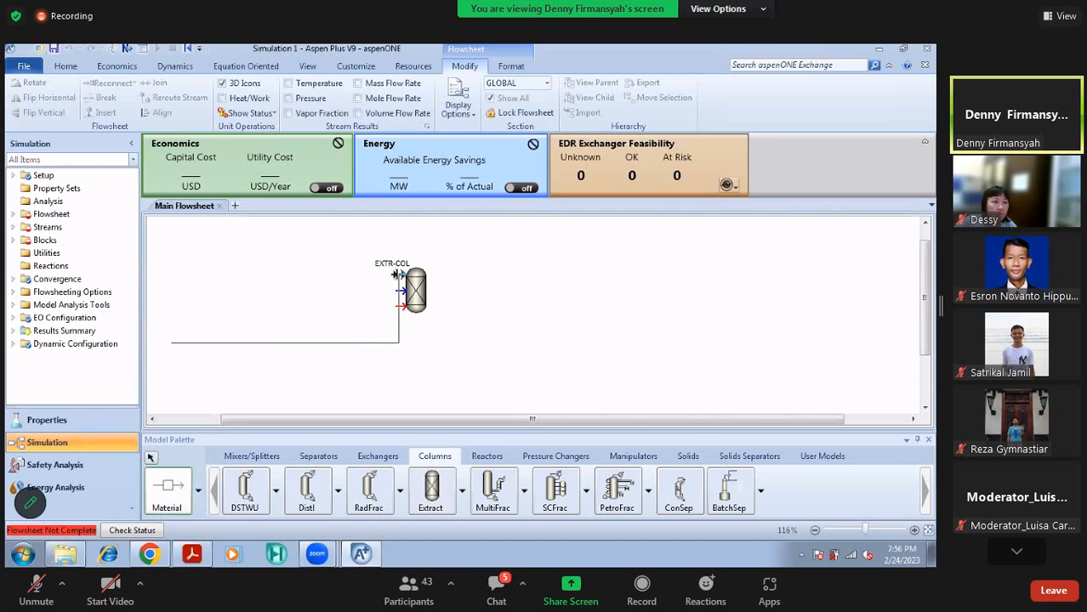
left_click(402, 275)
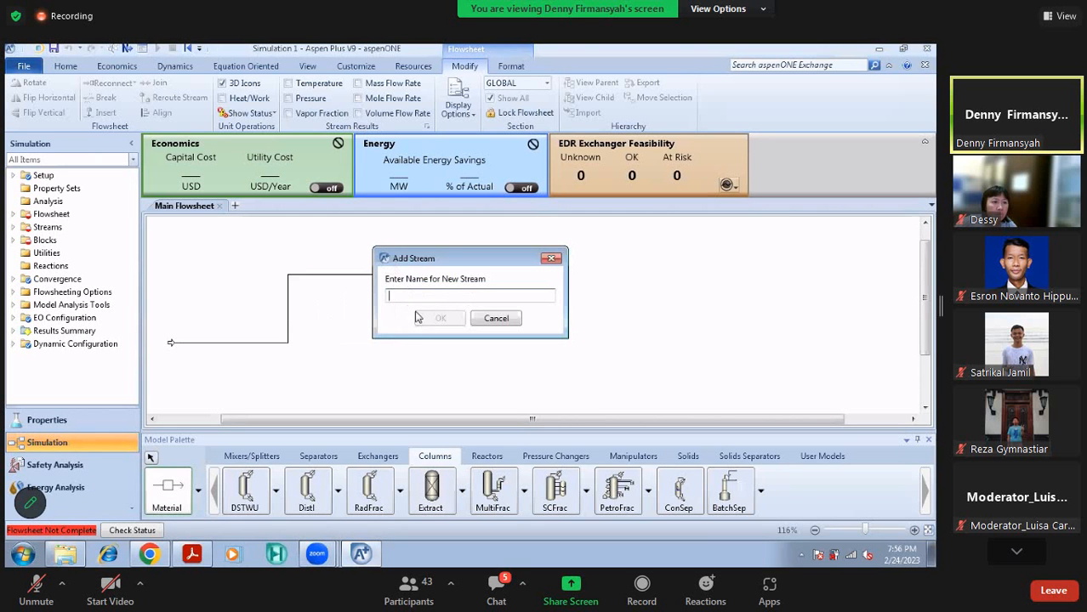
type("FE")
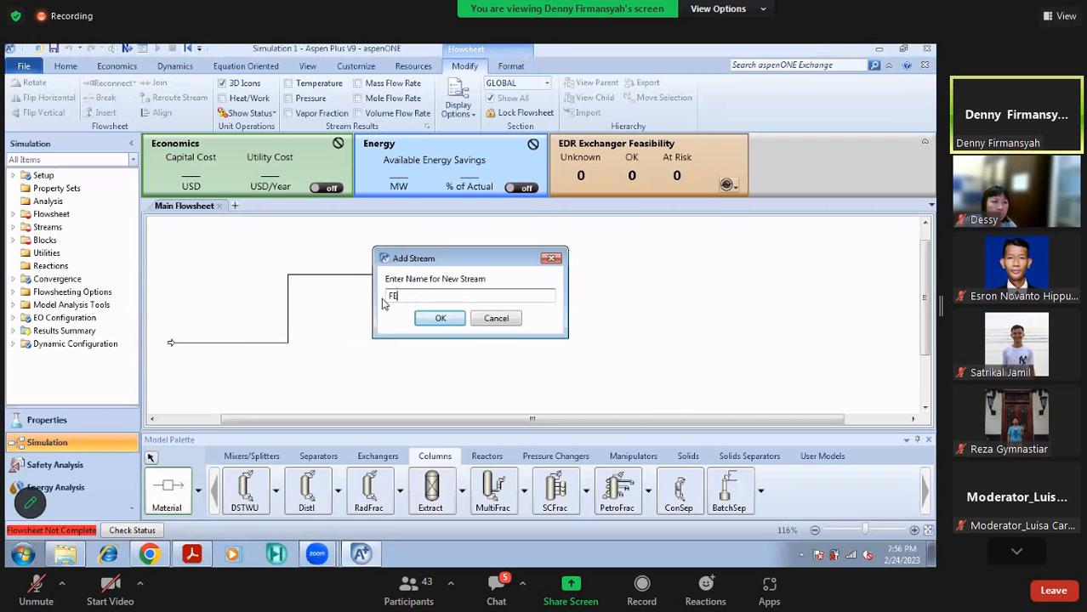
type("ED")
key("Return")
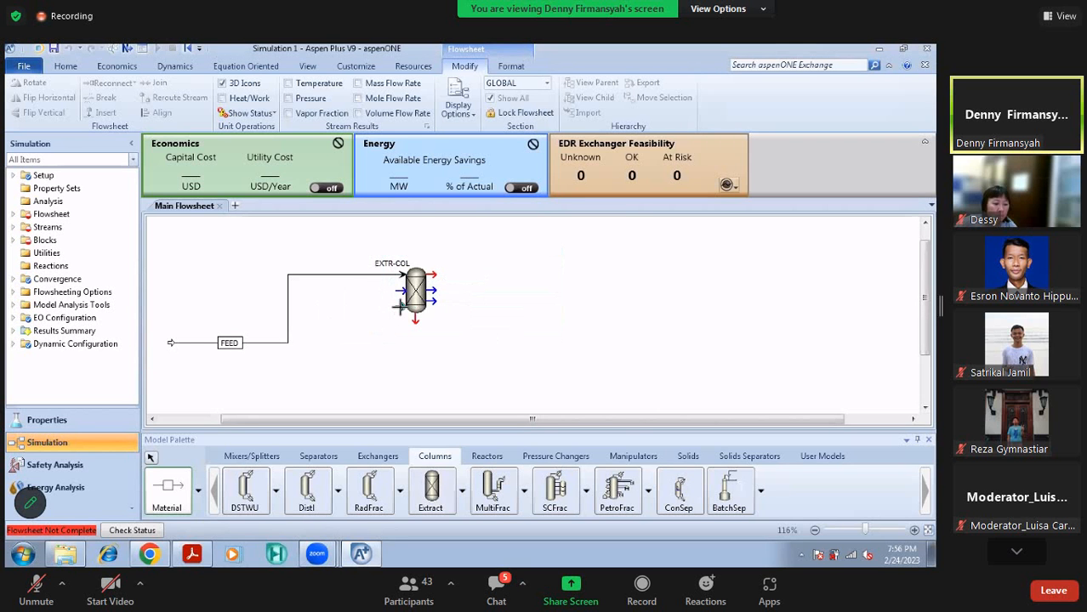
Add a material stream named SOLVENT entering the lower feed port of EXTR-COL
left_click(401, 307)
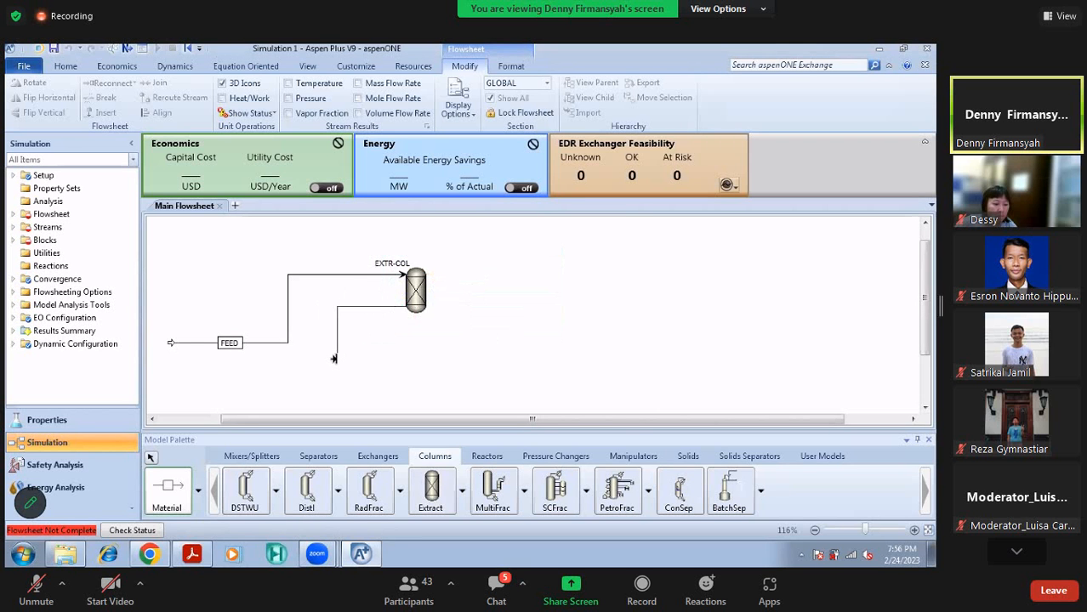
left_click(331, 363)
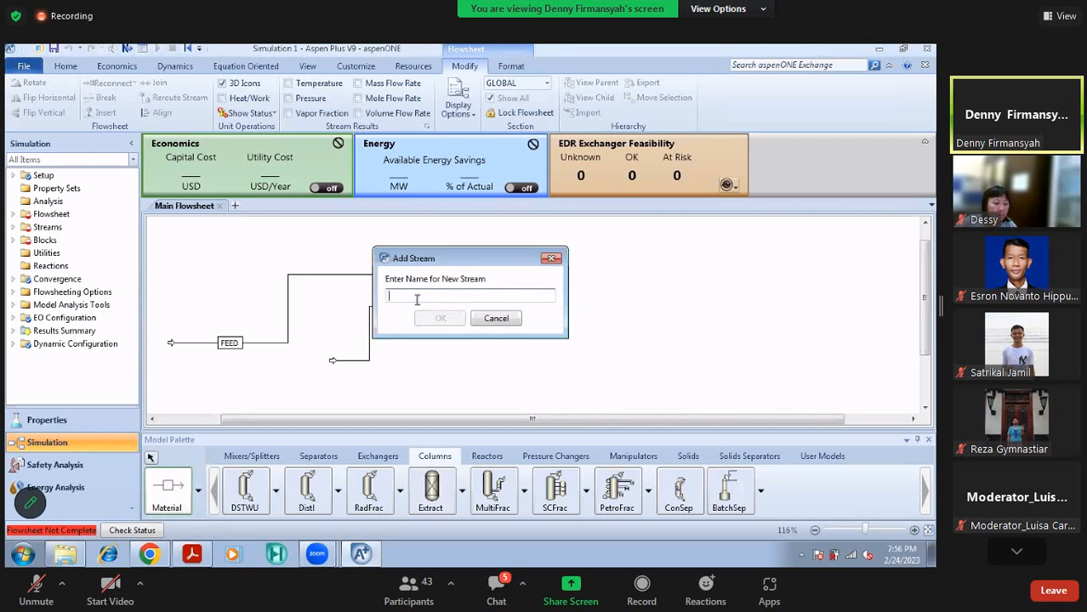
type("SOL")
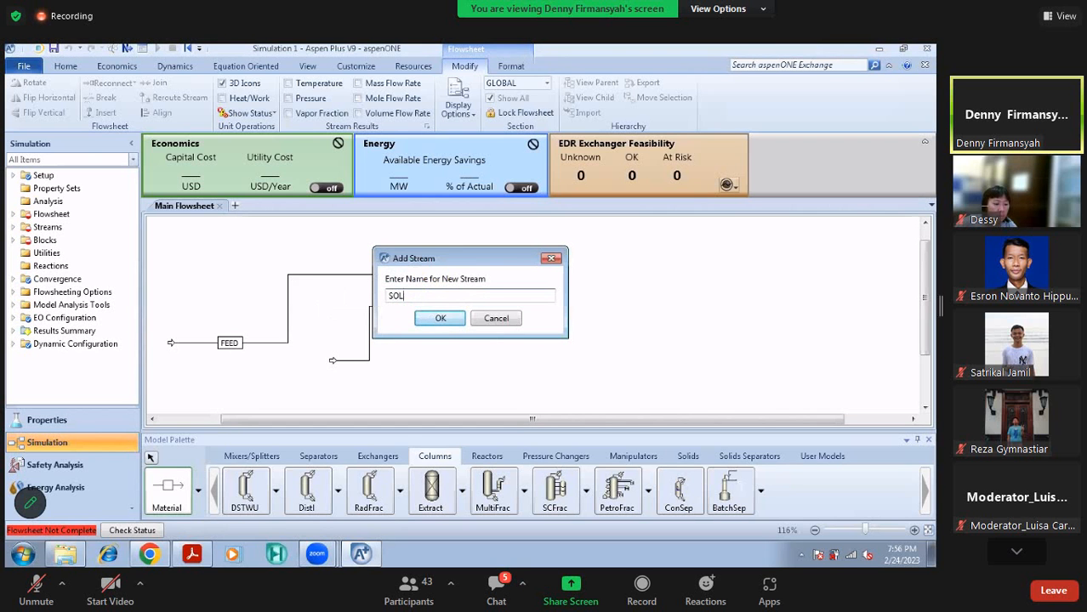
type("VENT")
key("Return")
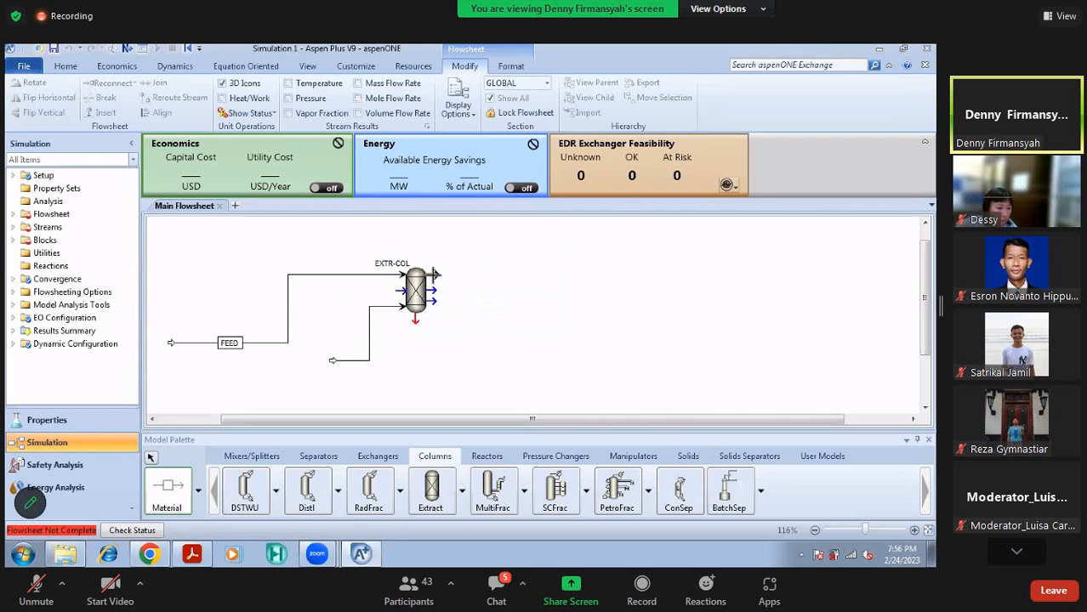
Add a material stream named RICH-SOL leaving the upper product port of EXTR-COL
left_click(434, 273)
left_click(508, 242)
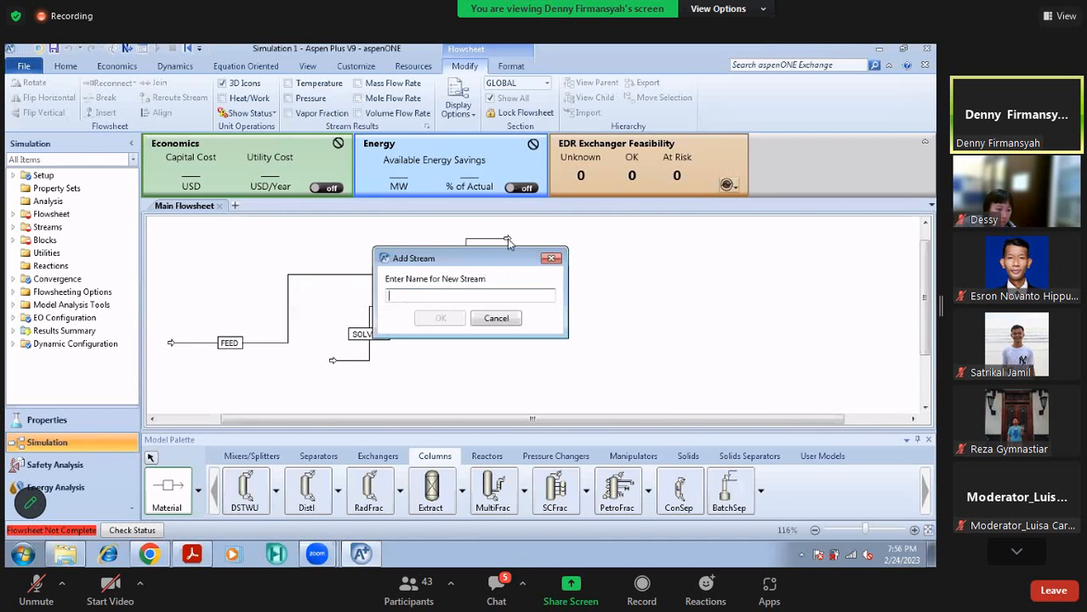
type("R")
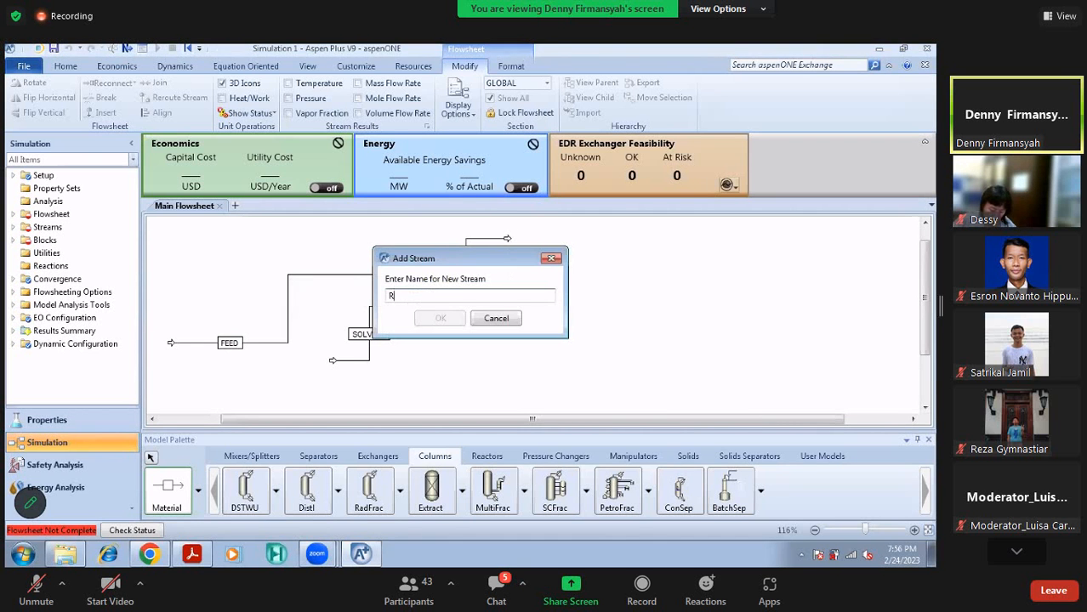
type("ICH")
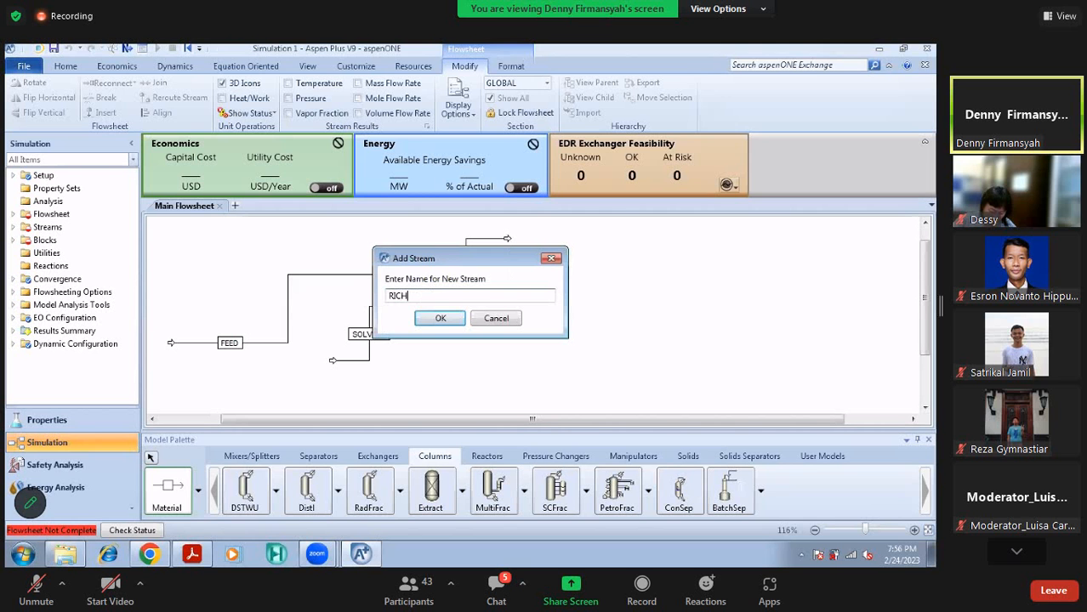
type("-S")
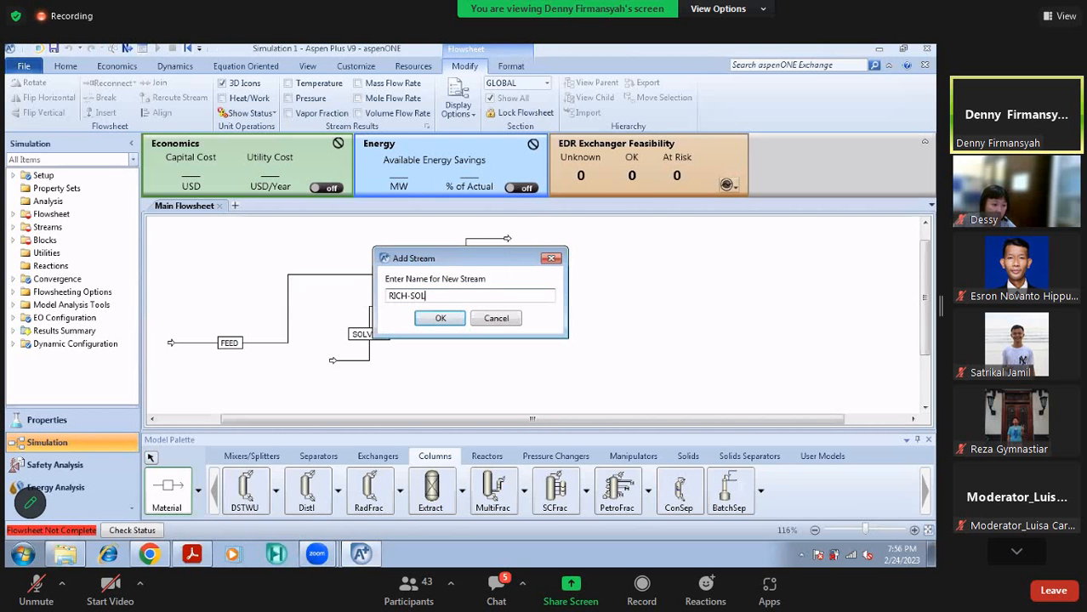
type("OL")
left_click(441, 318)
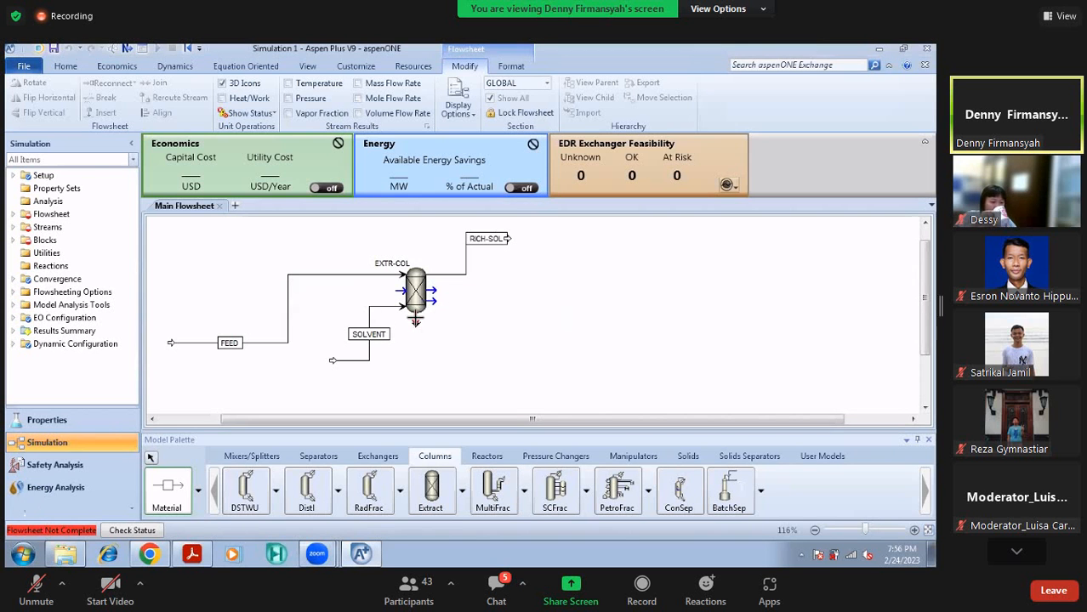
left_click(495, 585)
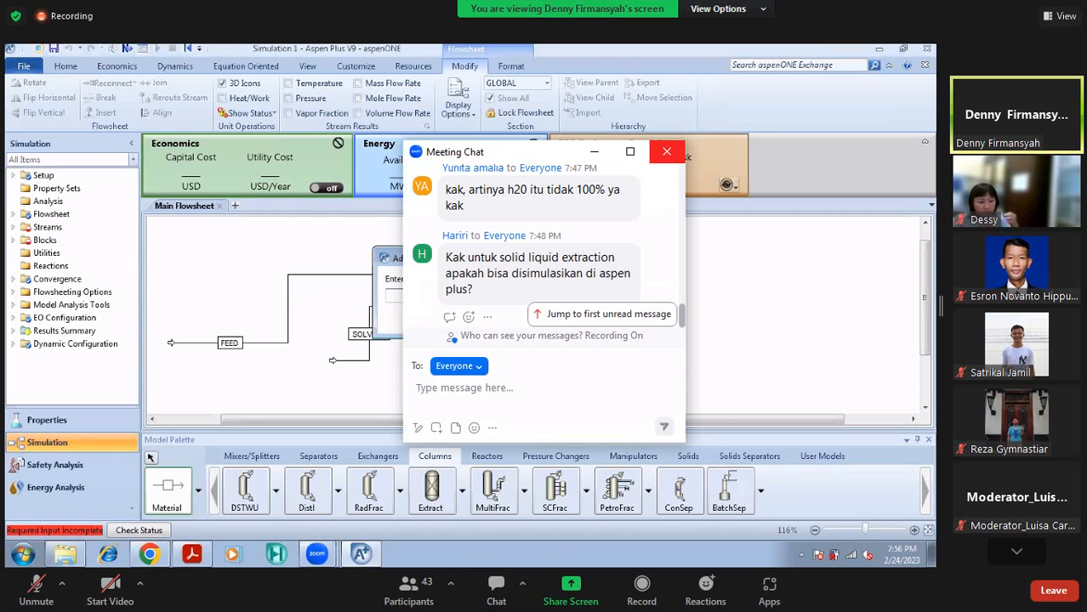
left_click(666, 152)
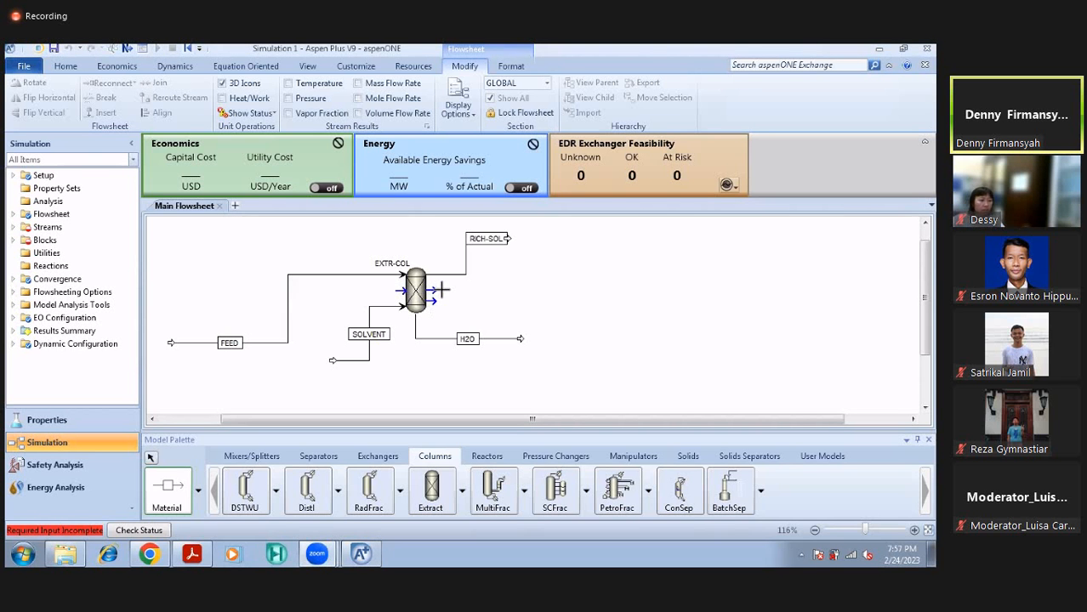
Leave stream insertion mode and delete the SOLVENT stream from the flowsheet
left_click(150, 458)
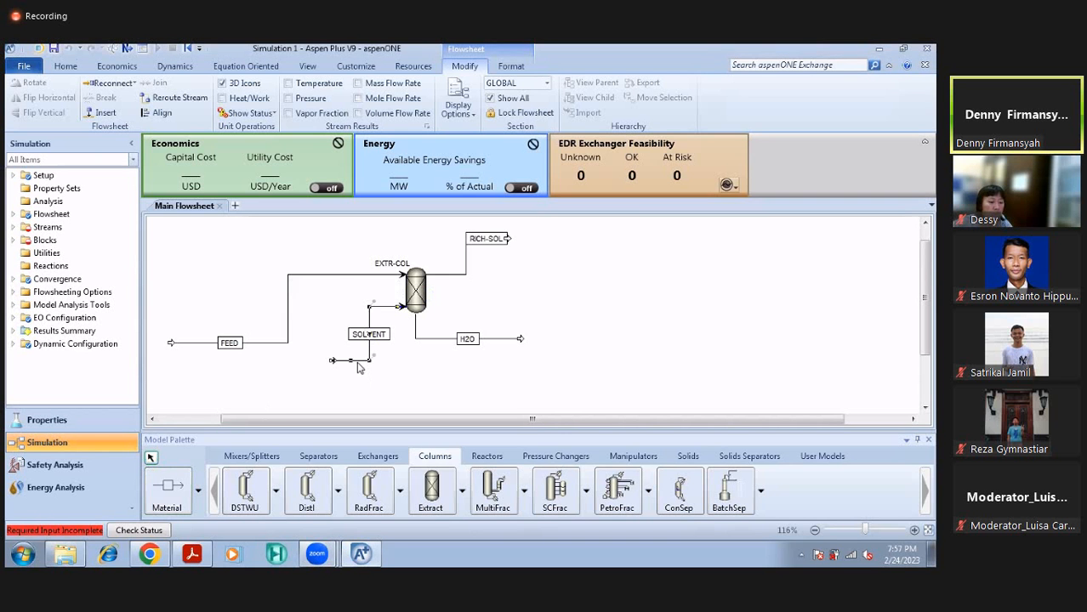
key("Delete")
left_click(502, 311)
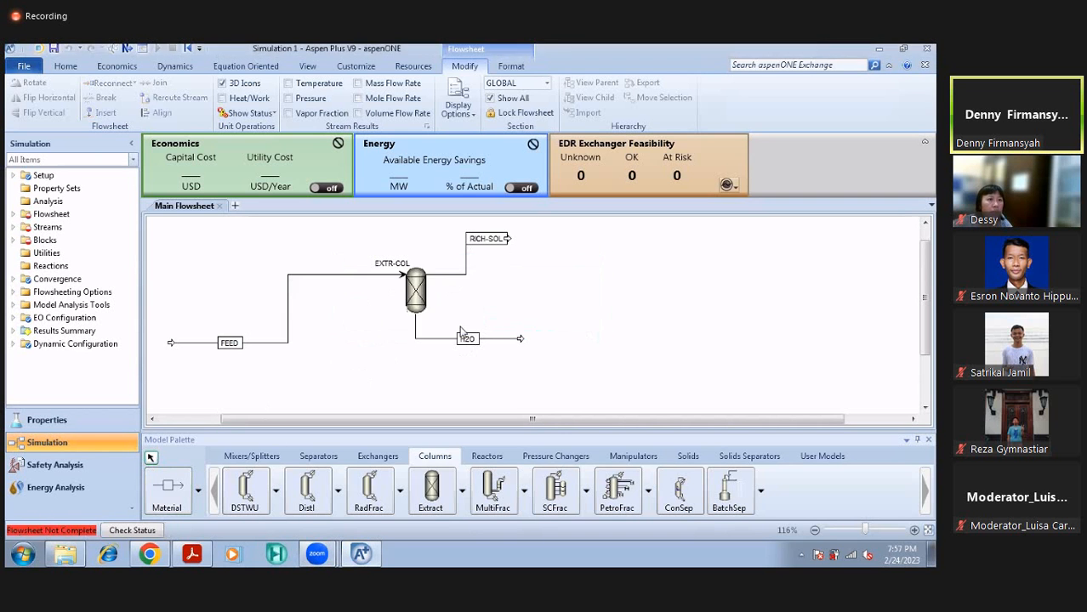
Add a material stream named SOLVENT into the lower feed port of EXTR-COL and leave stream insertion mode
left_click(198, 491)
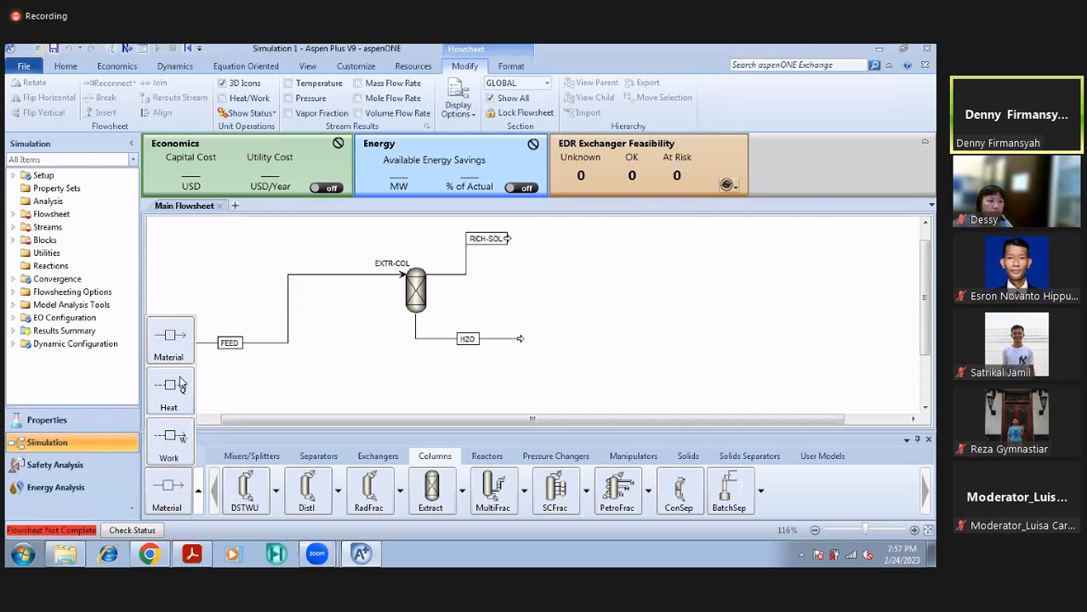
left_click(169, 340)
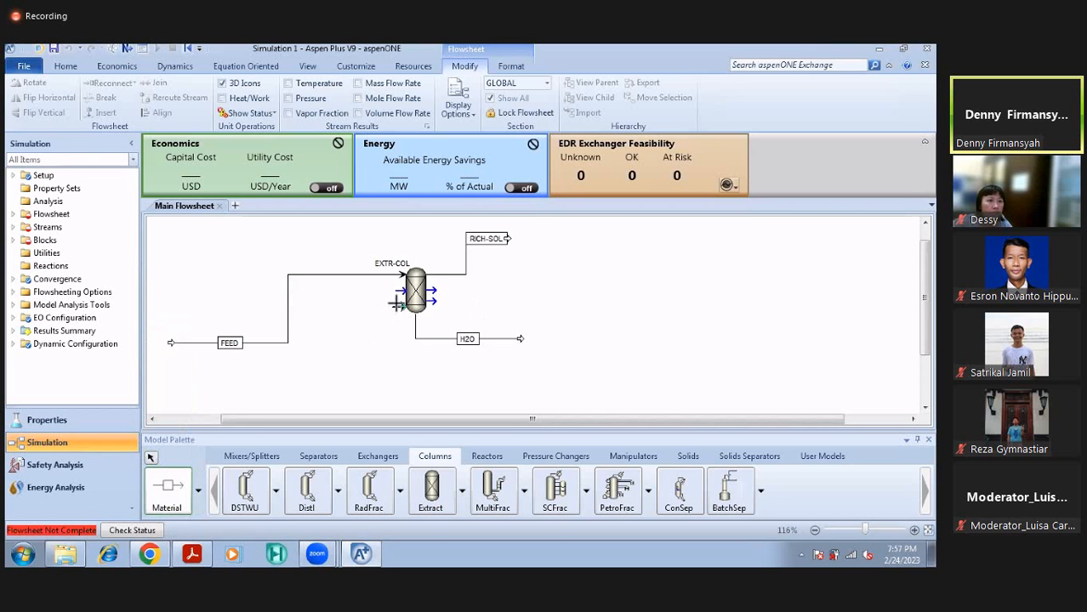
left_click(397, 305)
left_click(343, 378)
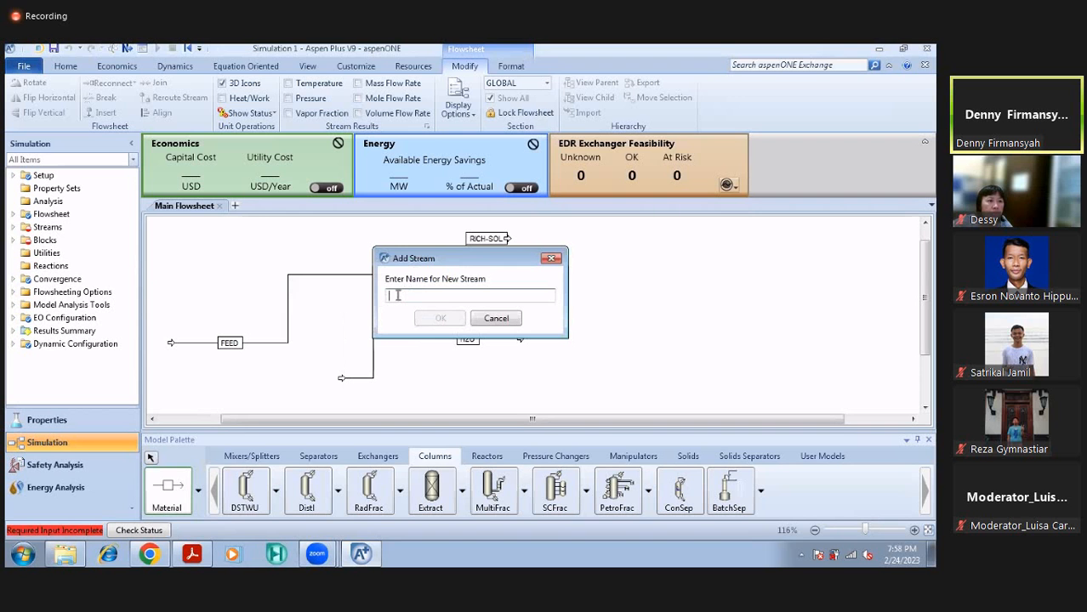
type("SOLVENT")
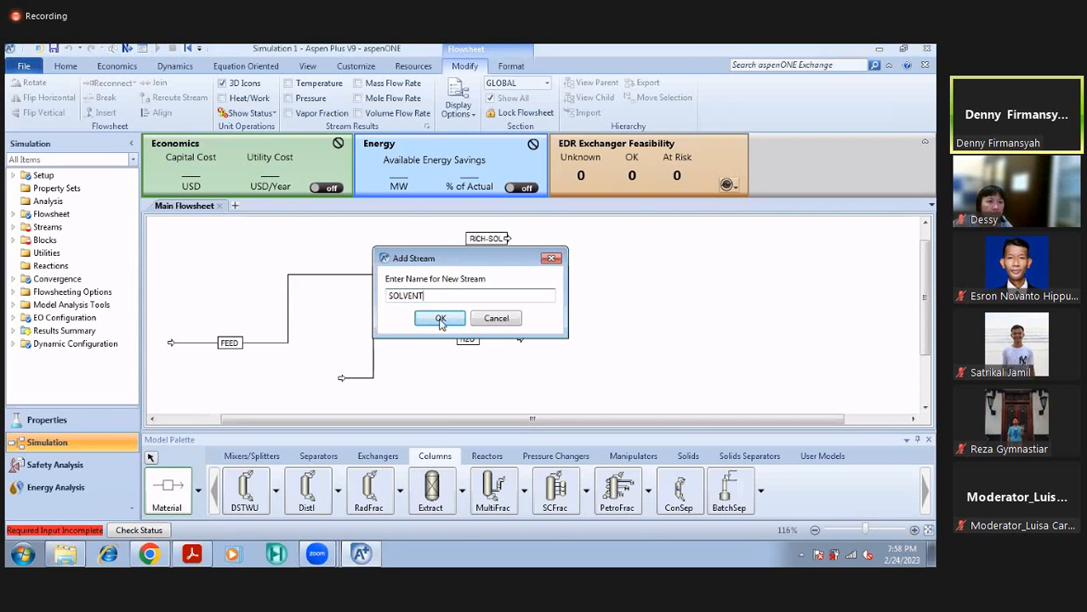
left_click(439, 319)
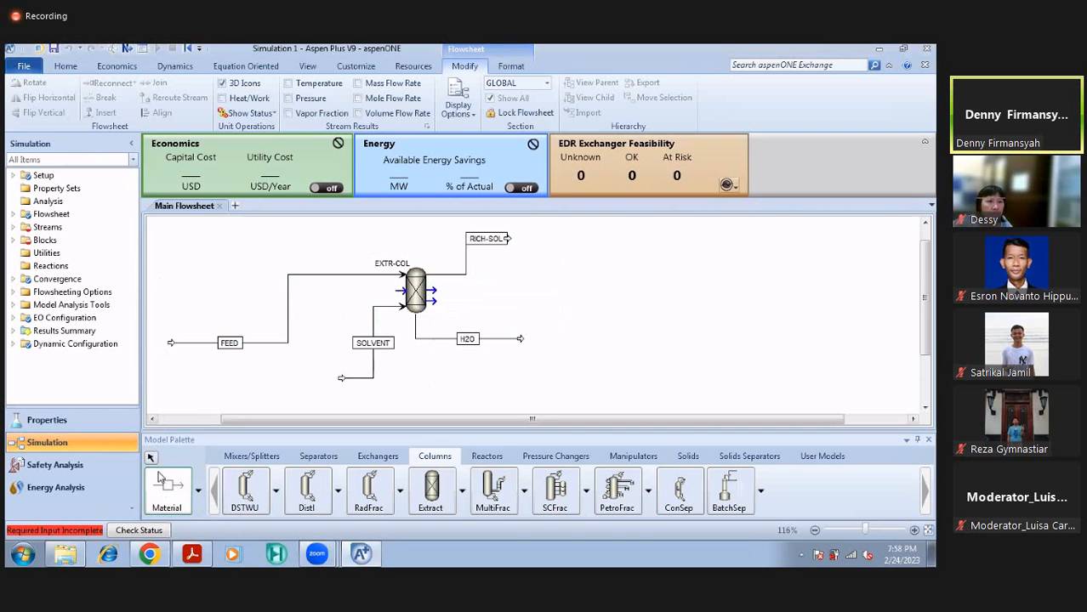
left_click(152, 458)
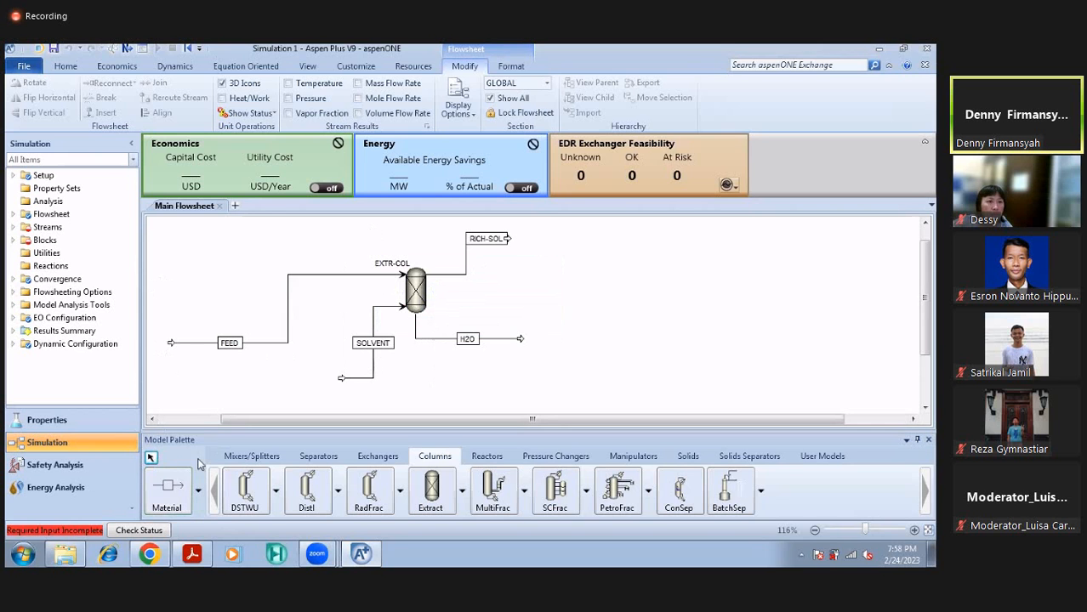
Open the FEED stream's input and set its temperature to 25 C and pressure to 1 bar
left_click(301, 275)
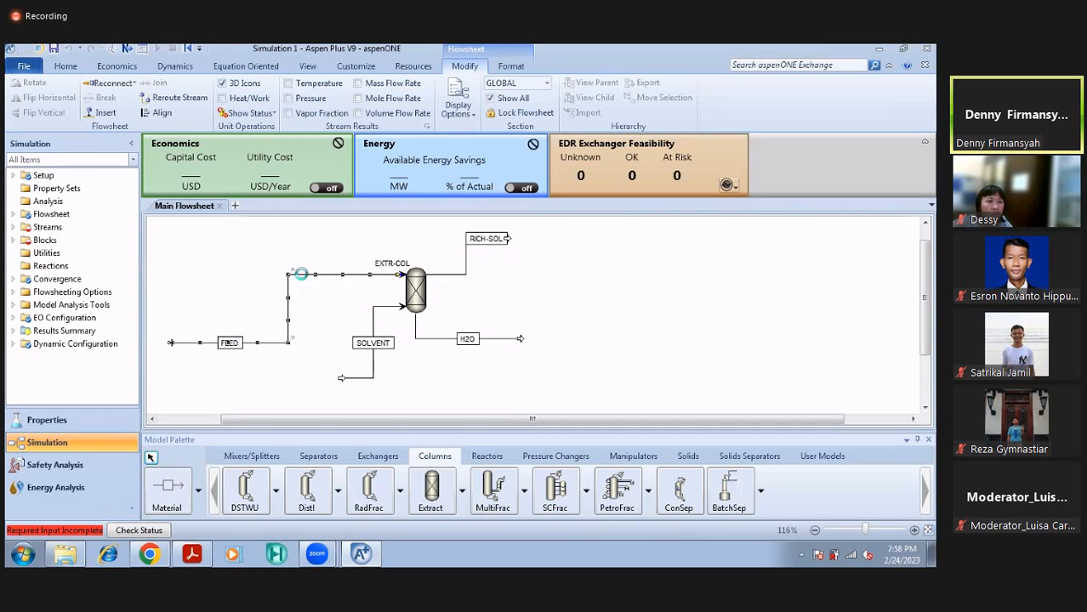
double_click(301, 274)
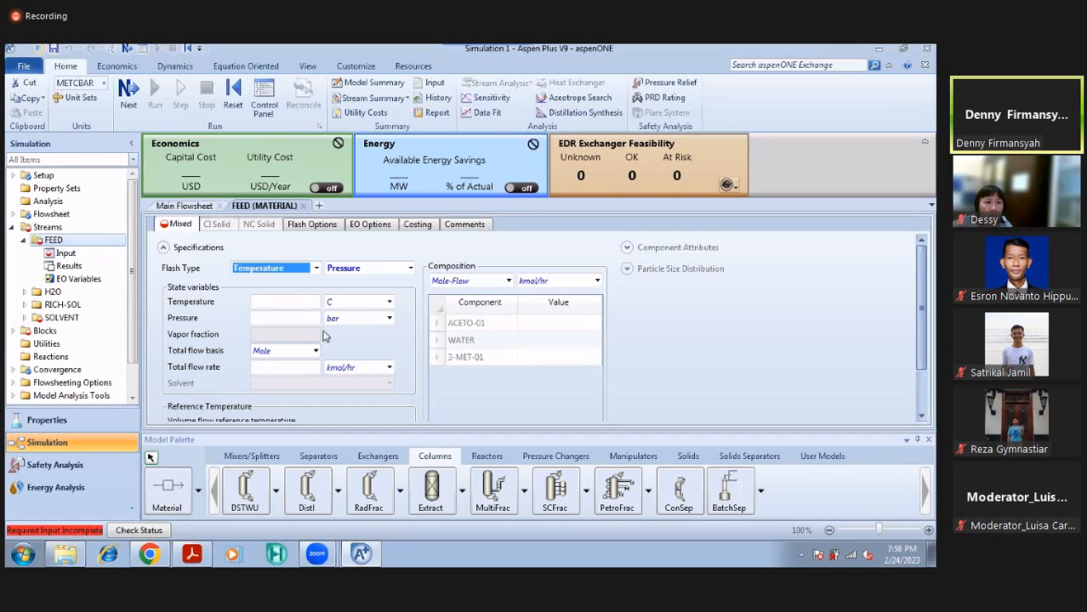
left_click(307, 301)
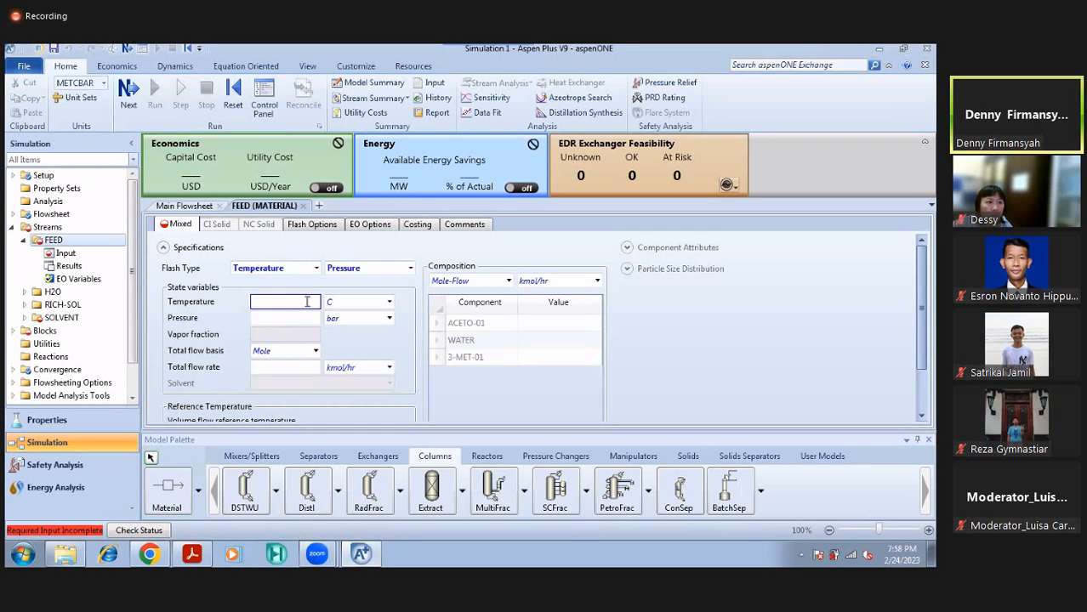
double_click(308, 304)
left_click(304, 318)
type("1")
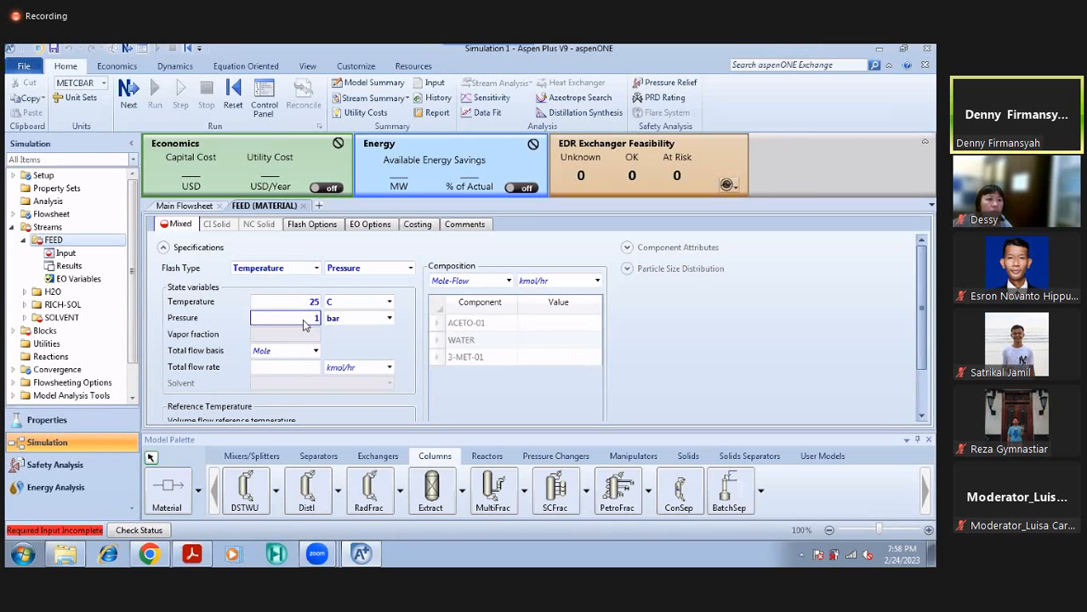
Set the FEED stream's total flow basis to Mass and its total flow rate to 100 kg/hr
left_click(314, 350)
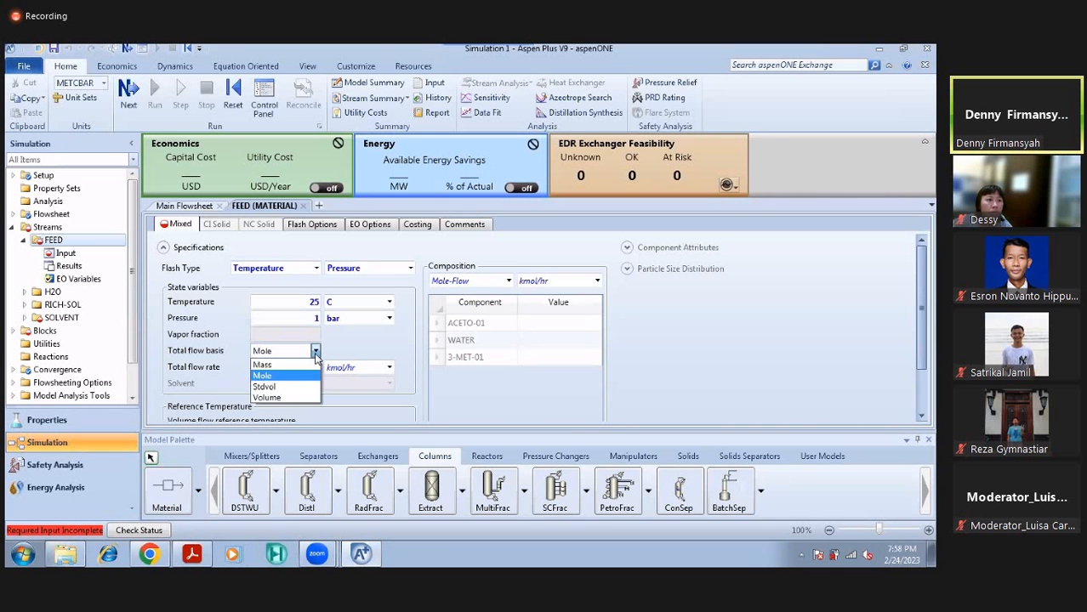
left_click(306, 366)
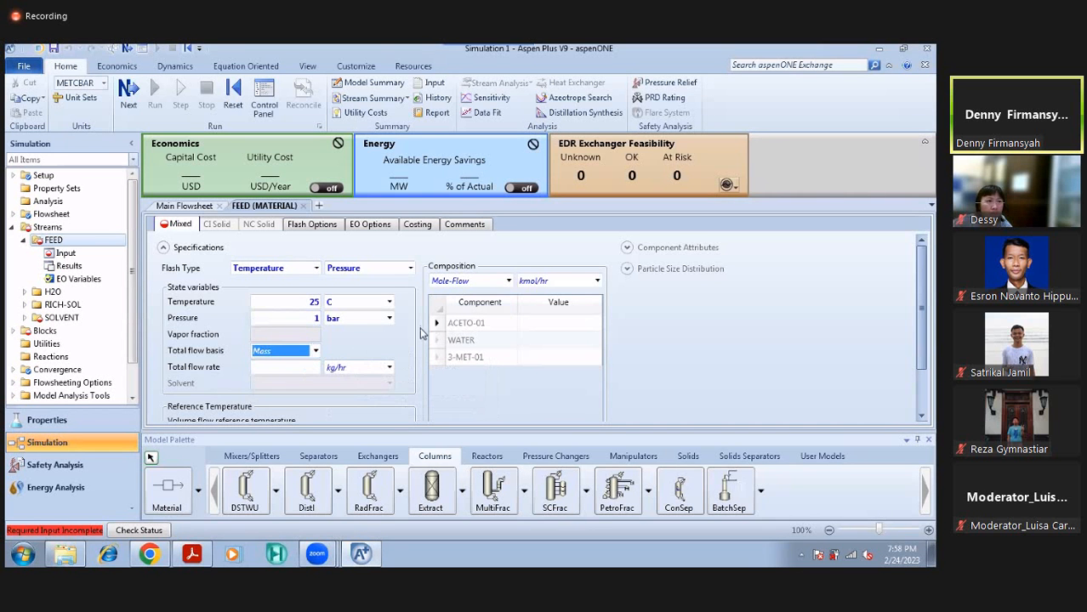
left_click(287, 367)
type("1")
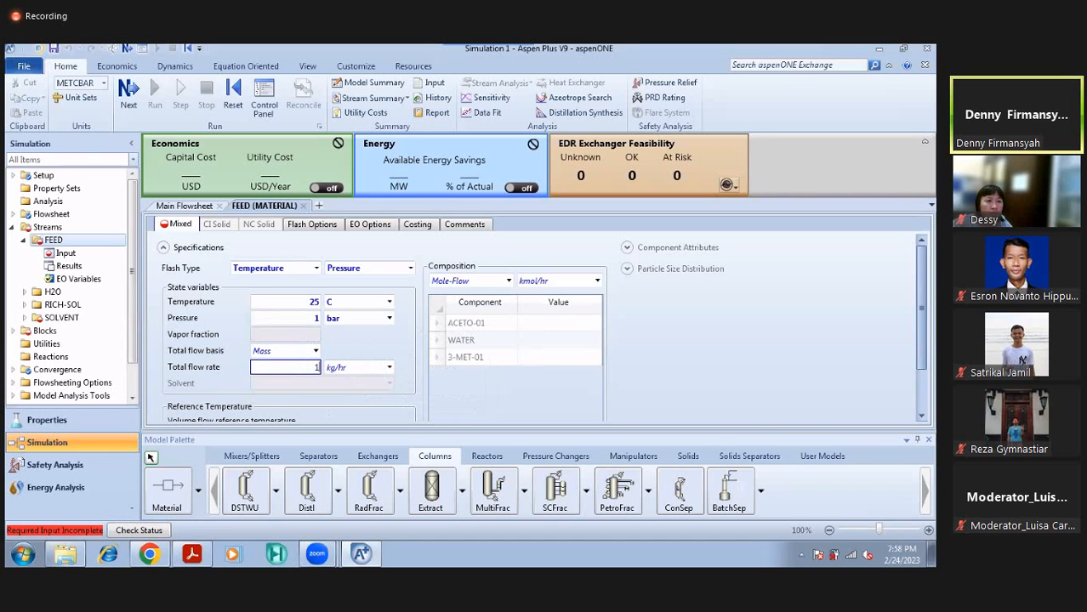
type("00")
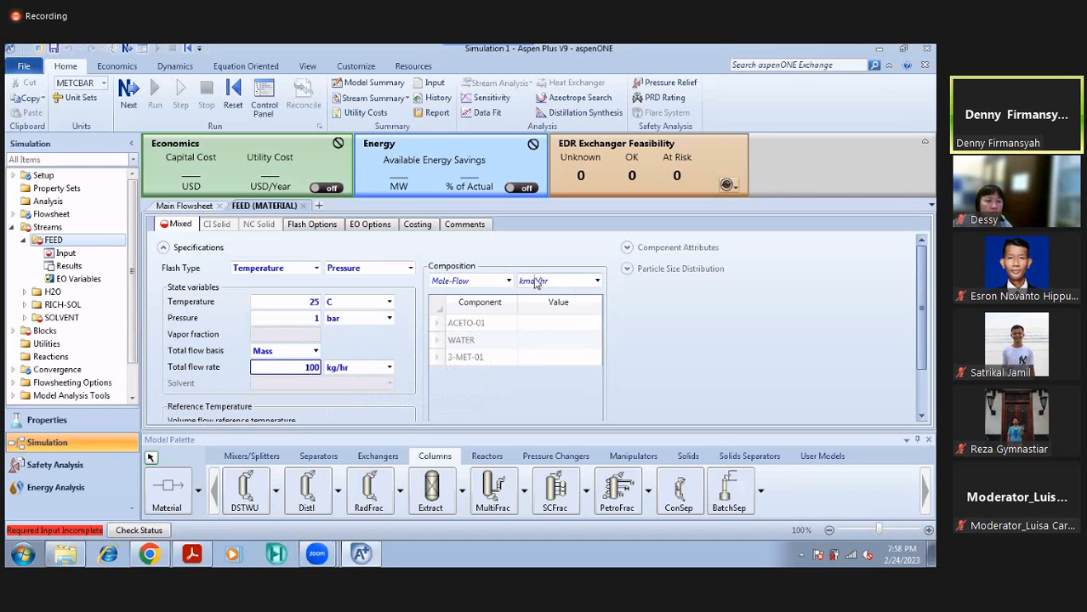
Specify the FEED composition as Mass-Frac, with 0.5 for ACETO-01 and 0.5 for WATER
left_click(508, 282)
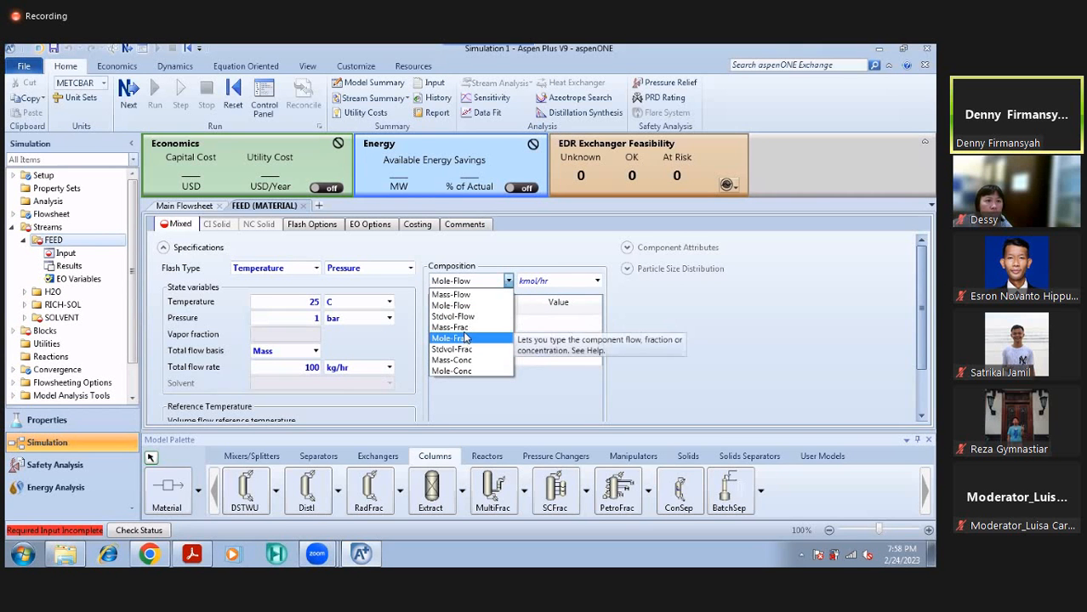
left_click(451, 326)
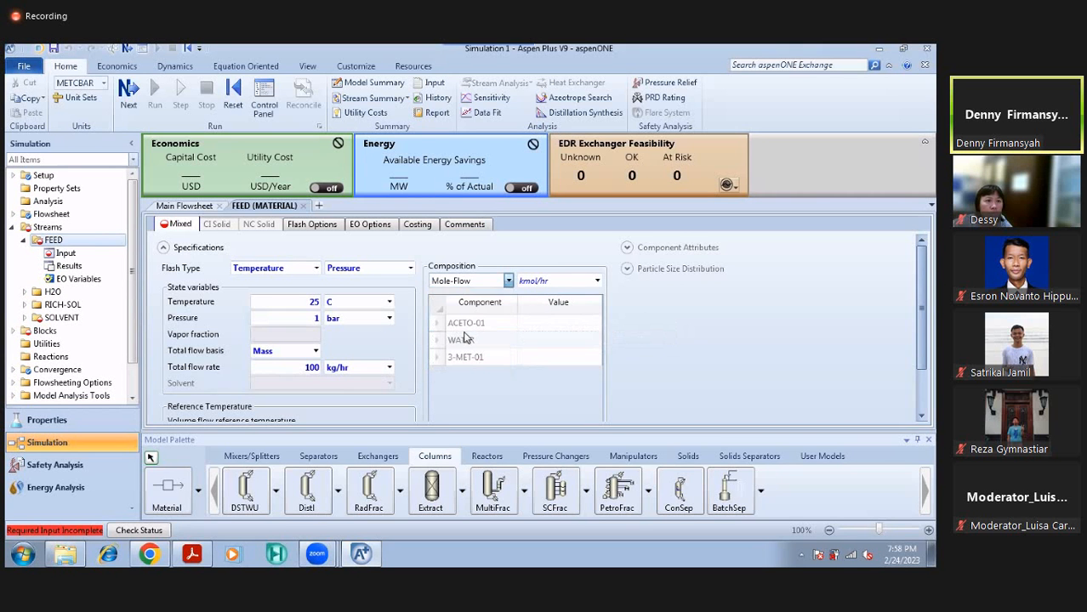
left_click(598, 321)
type("0")
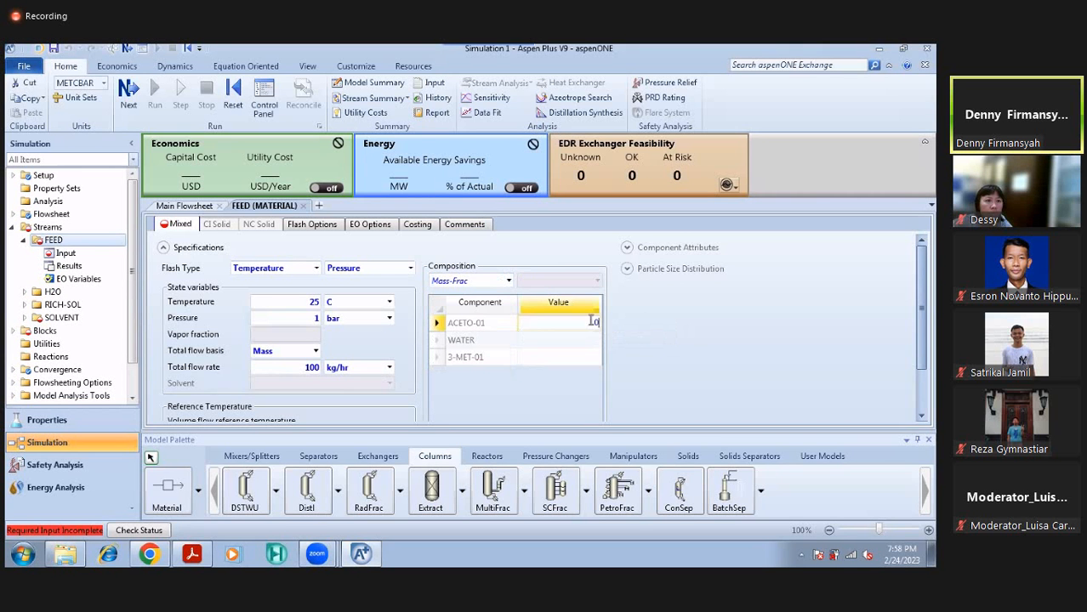
type(".5")
key("Return")
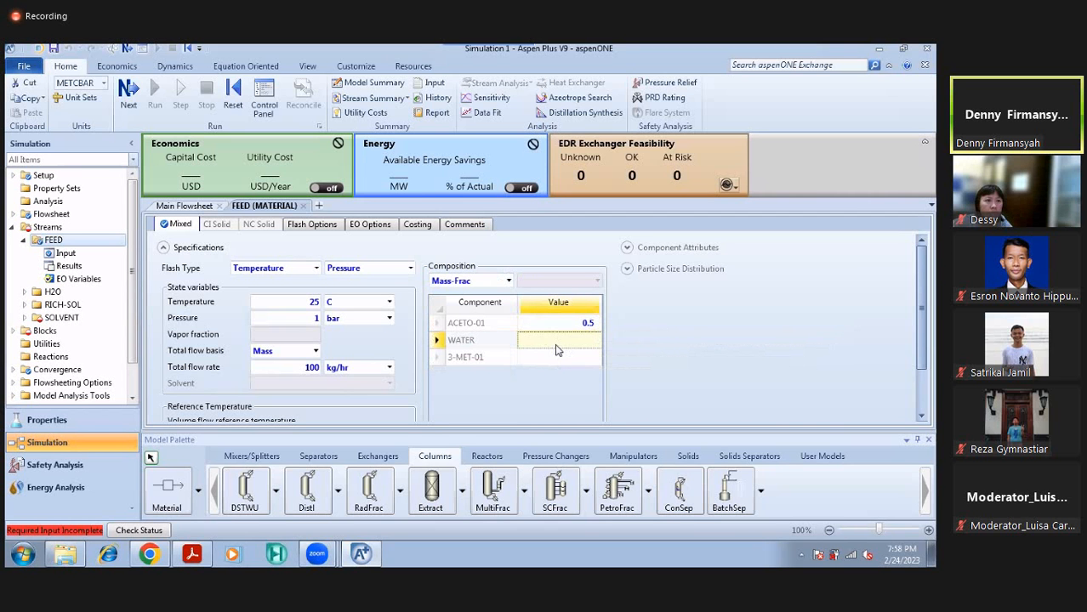
type("0.5")
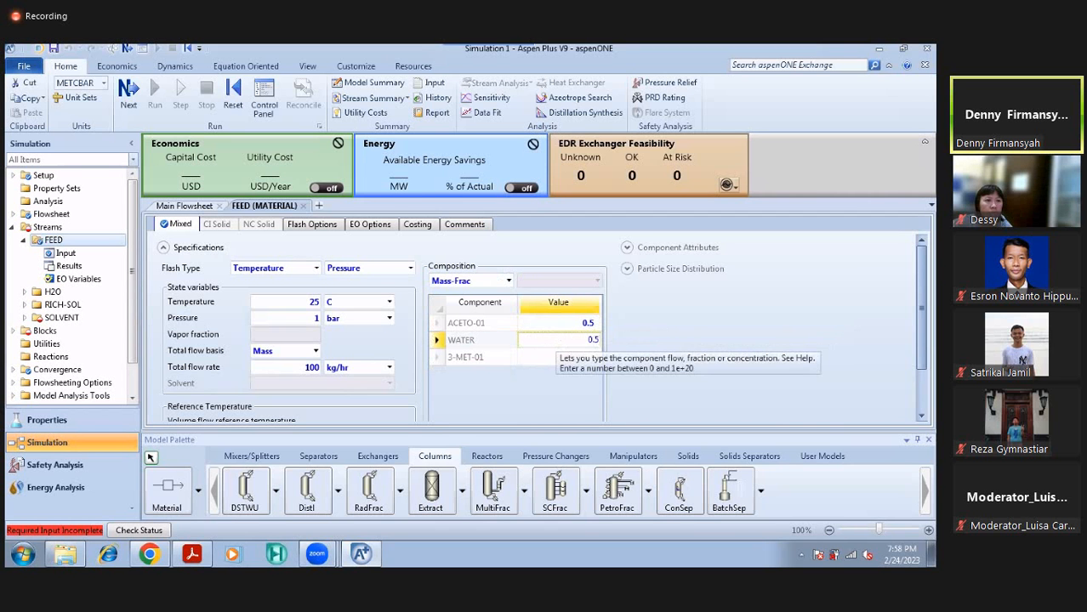
key("Return")
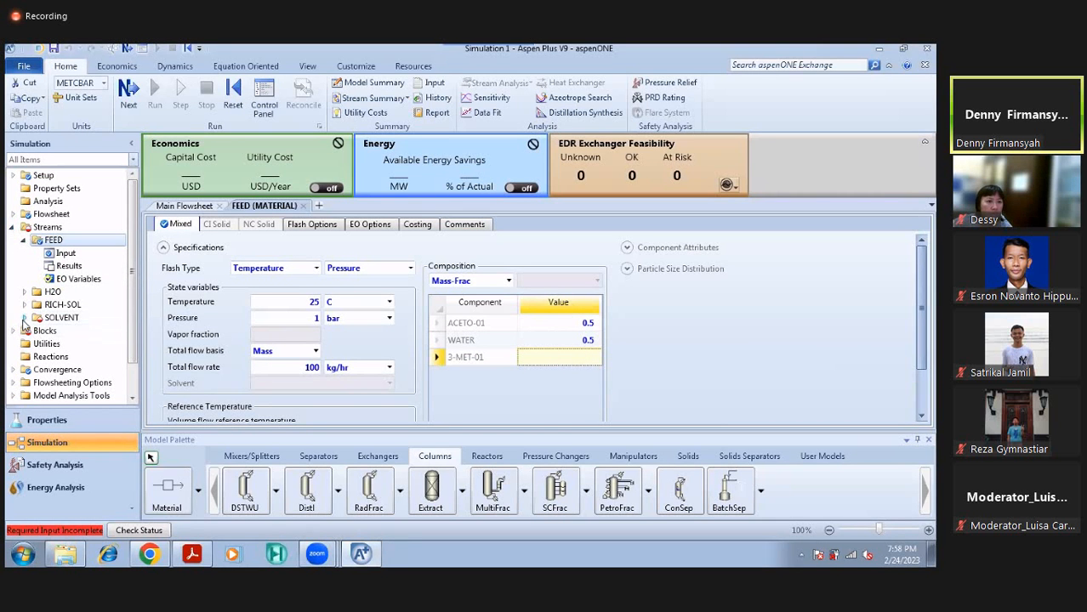
Close the FEED form and open the SOLVENT stream's input from the main flowsheet
left_click(183, 208)
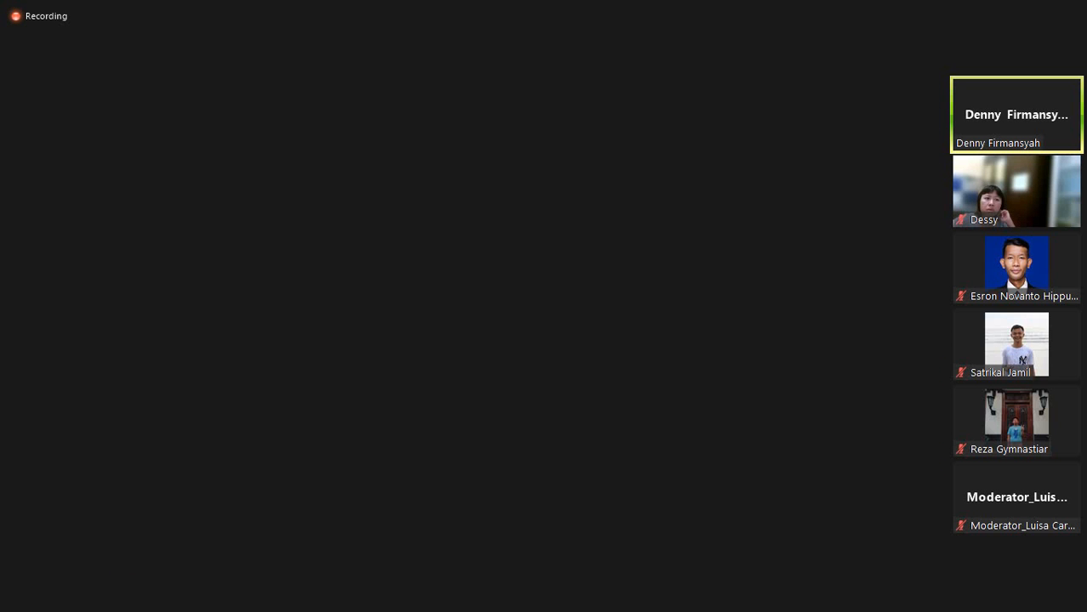
left_click(301, 207)
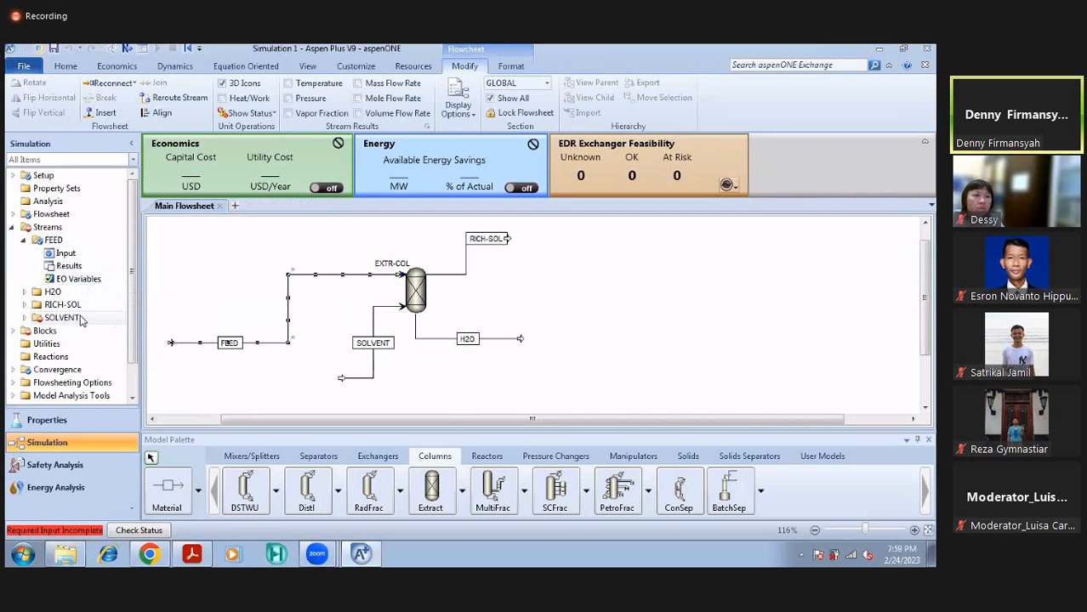
double_click(369, 383)
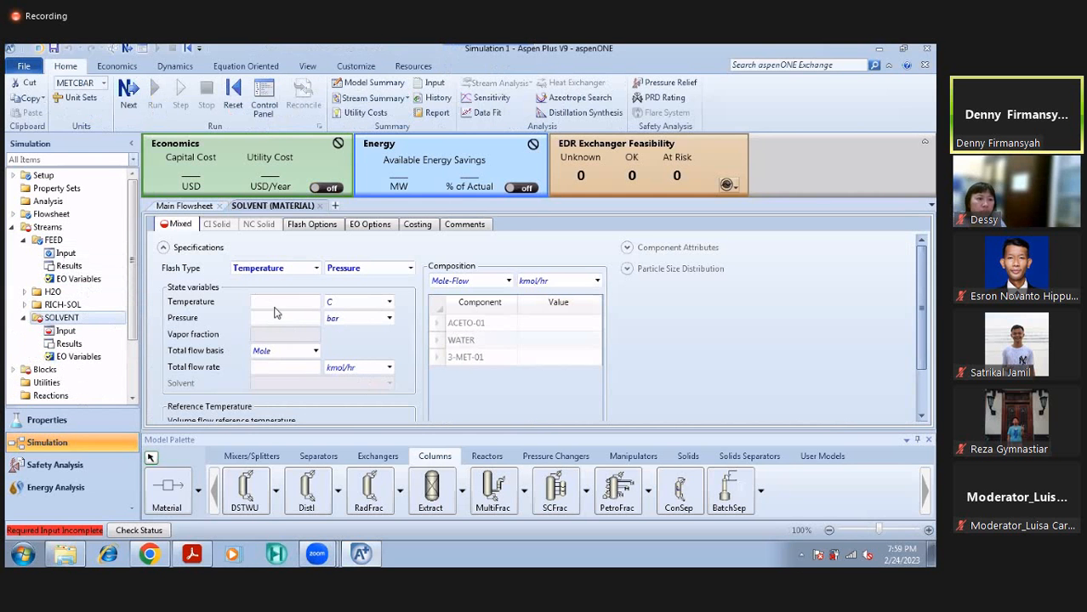
Check the solvent basis data in the PDF, return to Aspen Plus and set SOLVENT to 30 C and 1 bar
left_click(193, 554)
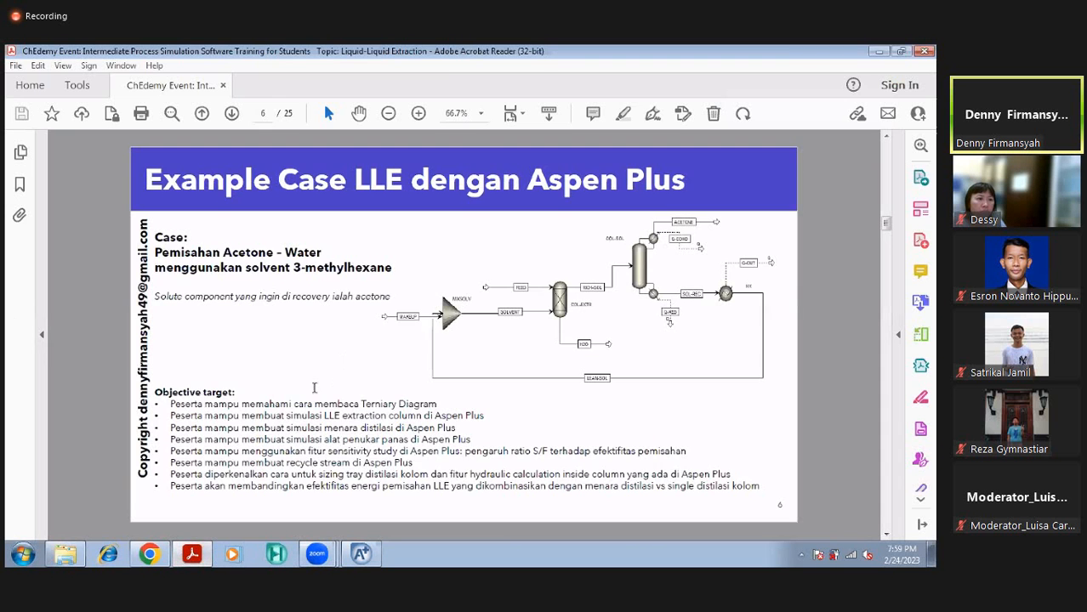
scroll(313, 387, "down", 2)
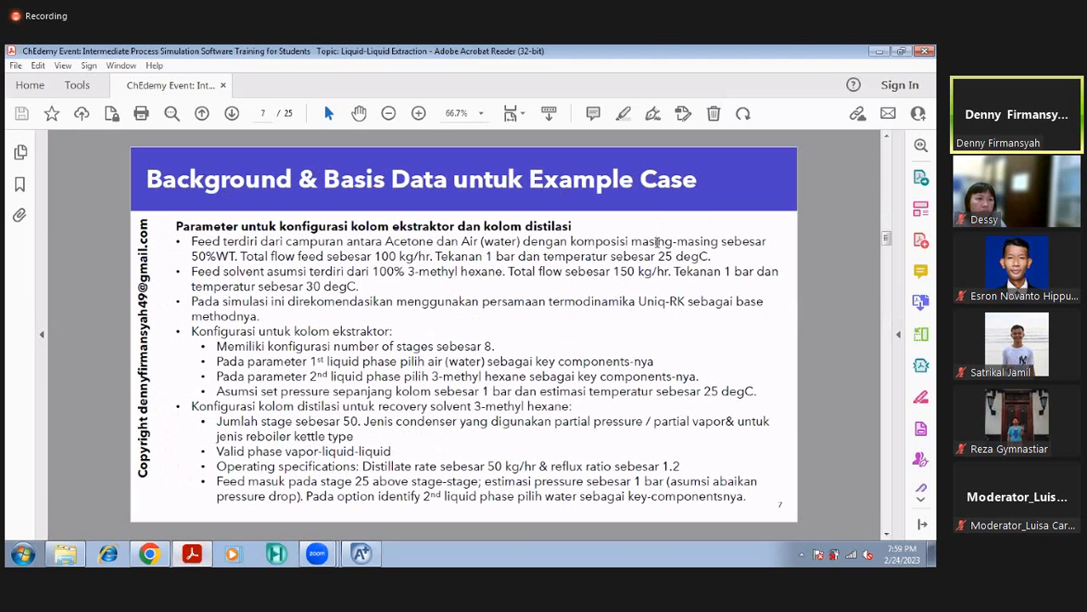
left_click(878, 51)
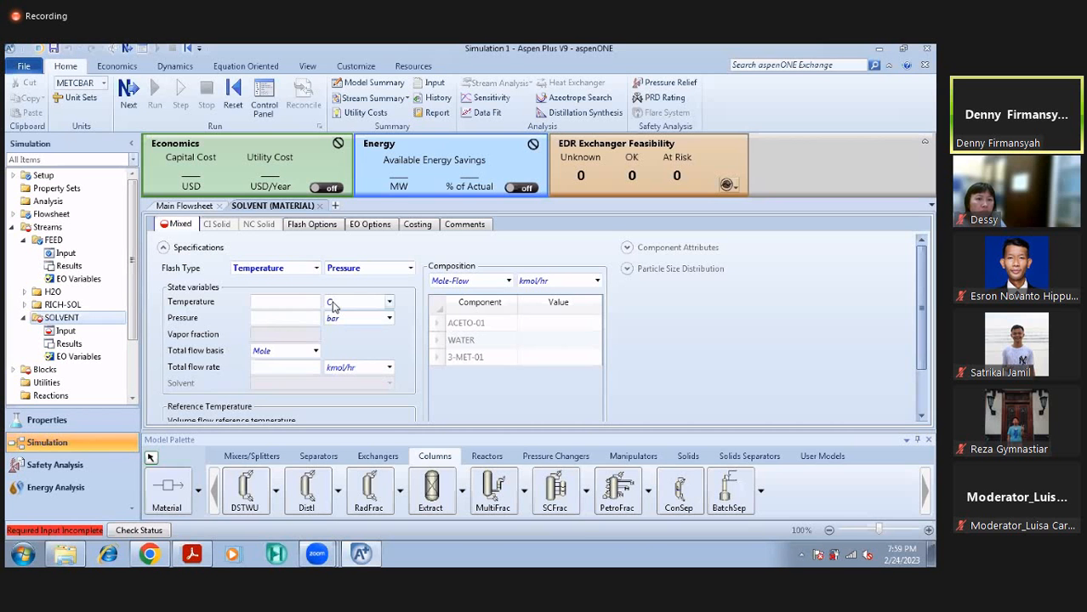
left_click(307, 303)
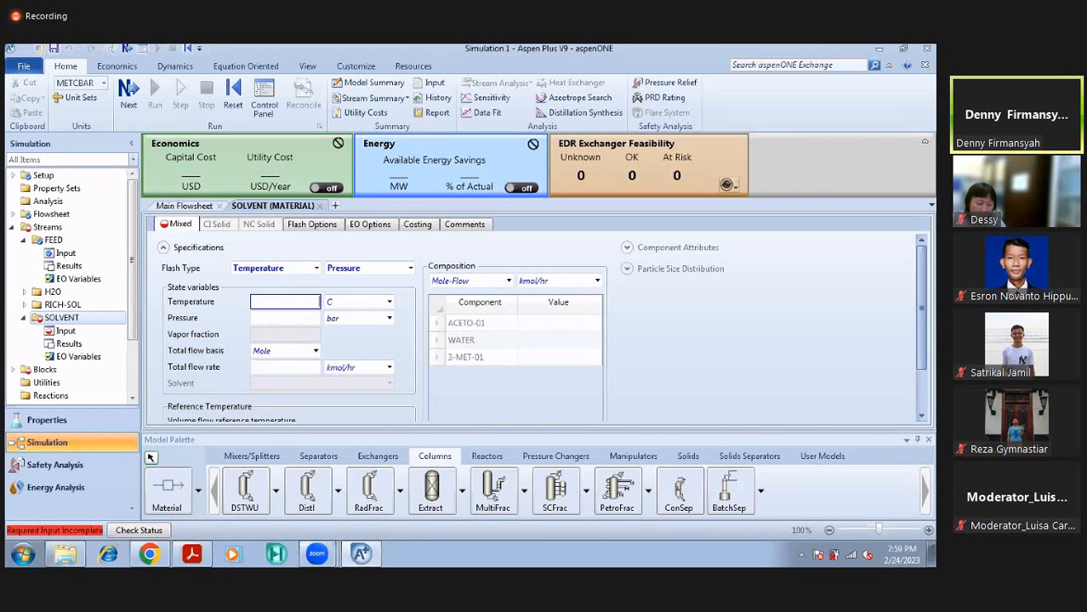
type("30")
left_click(306, 322)
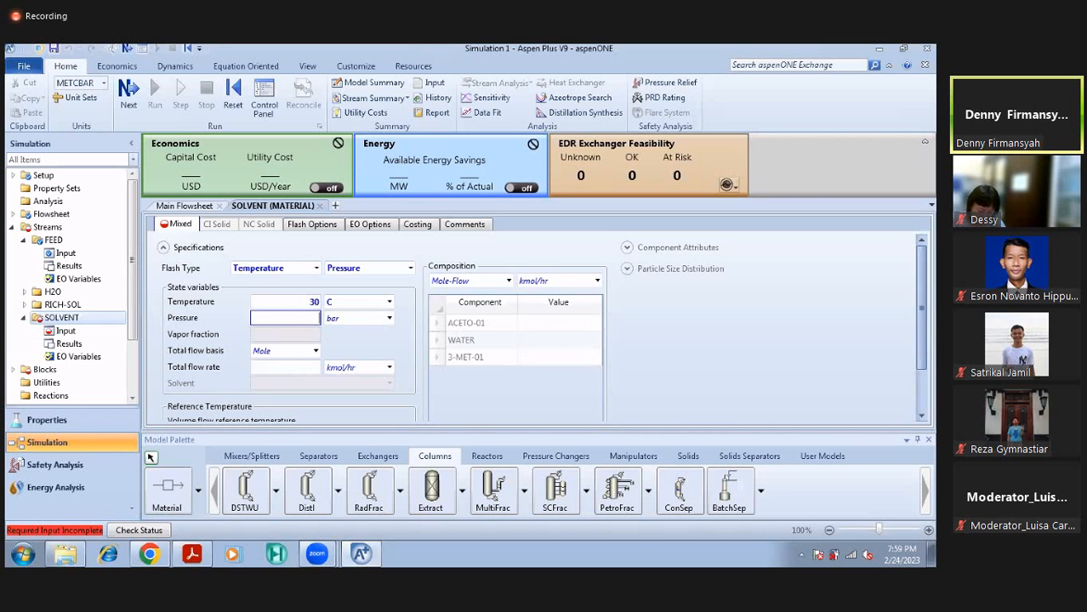
type("1")
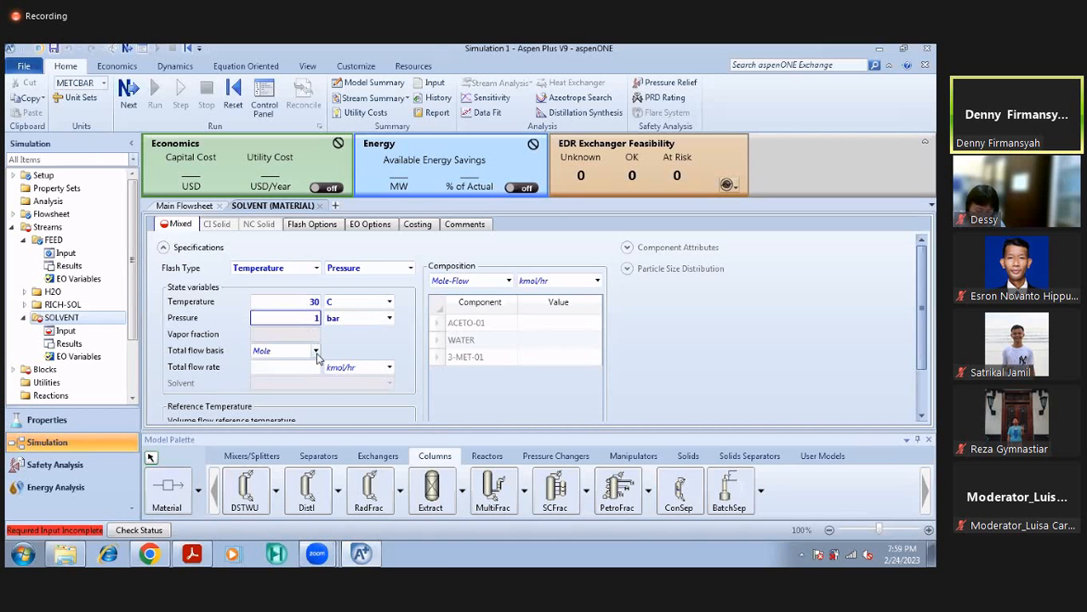
Set the SOLVENT stream's total flow basis to Mass and its total flow rate to the PDF's 150 kg/hr
left_click(315, 351)
left_click(285, 367)
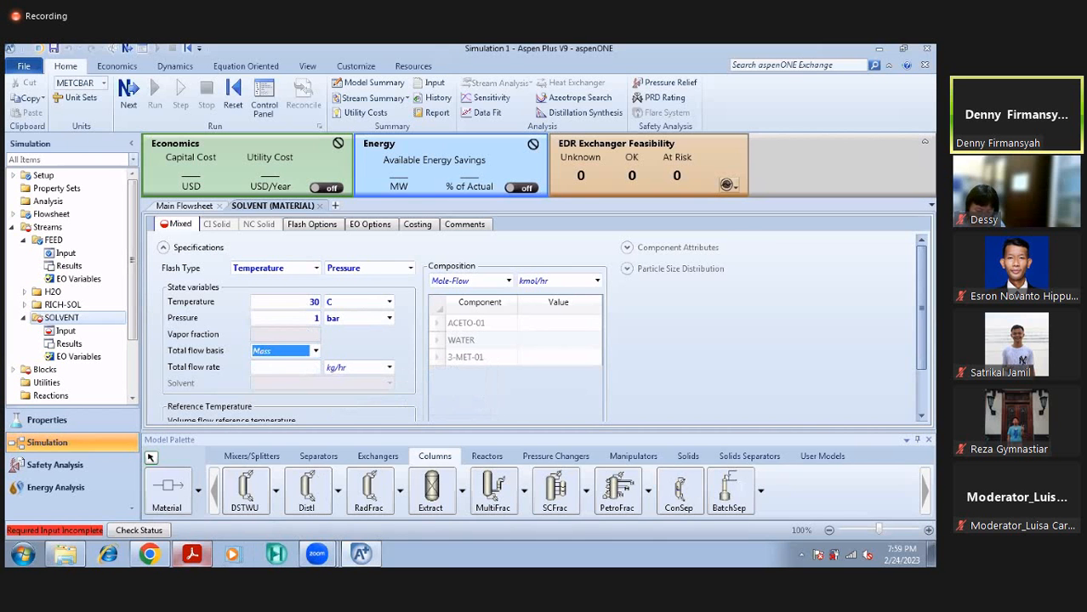
left_click(183, 559)
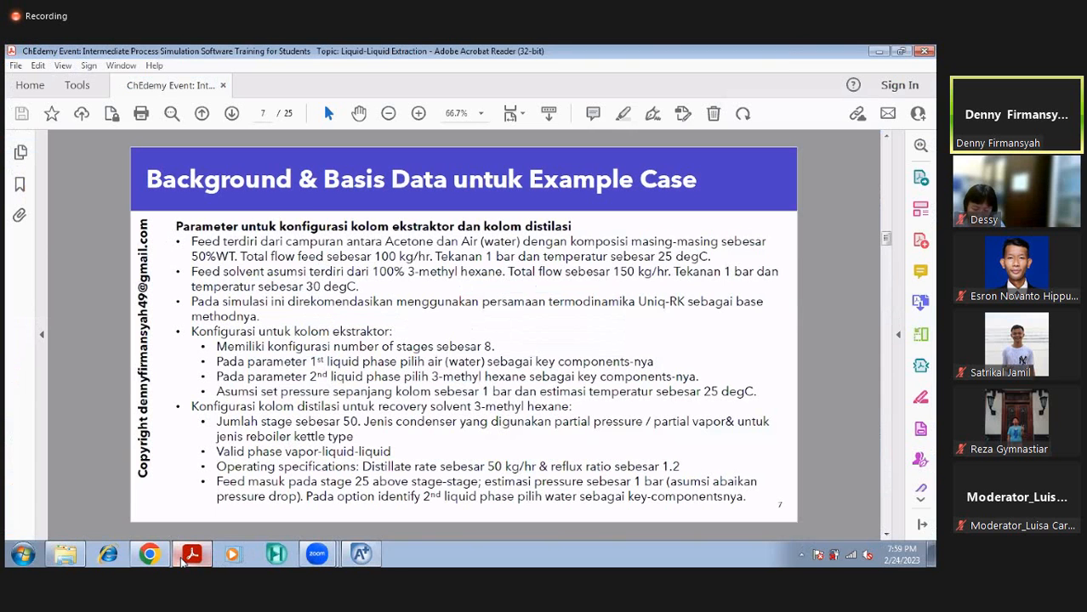
left_click(181, 557)
left_click(288, 368)
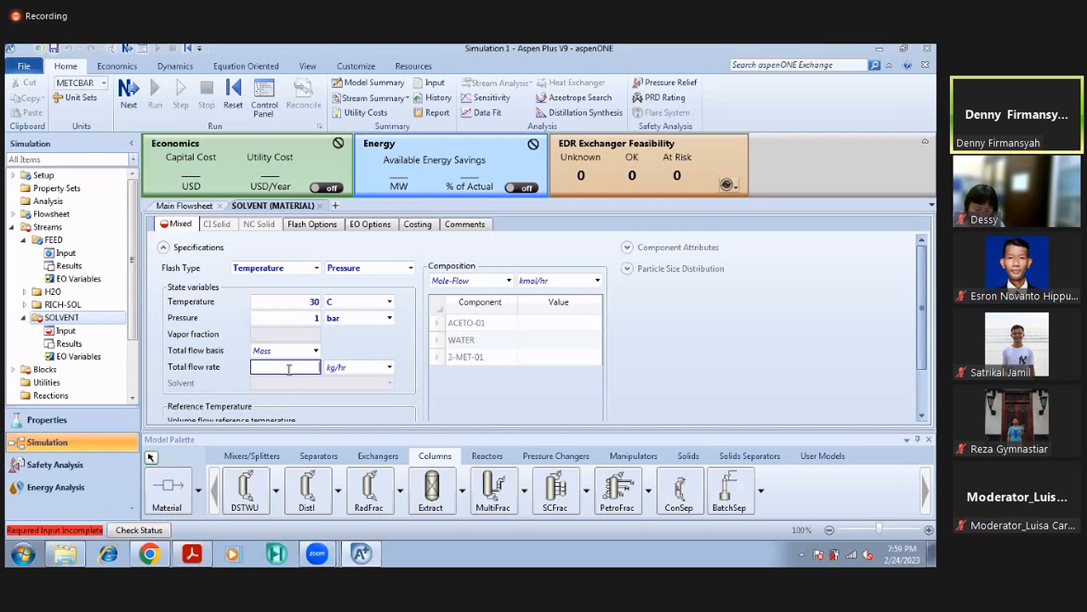
type("150")
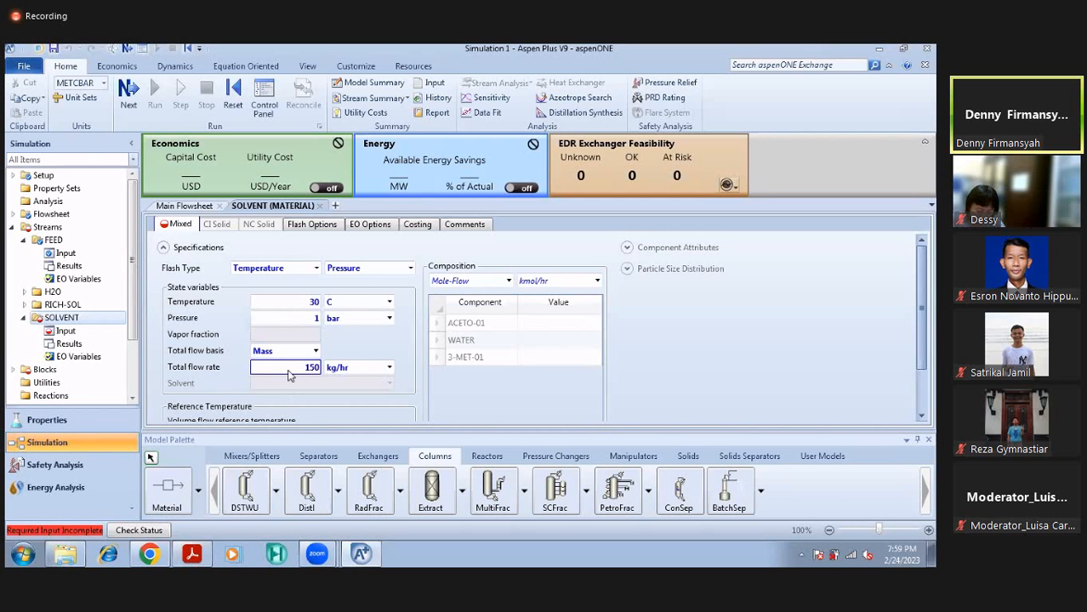
Specify the SOLVENT composition as Mass-Frac, with 1 for 3-MET-01
left_click(510, 282)
left_click(513, 284)
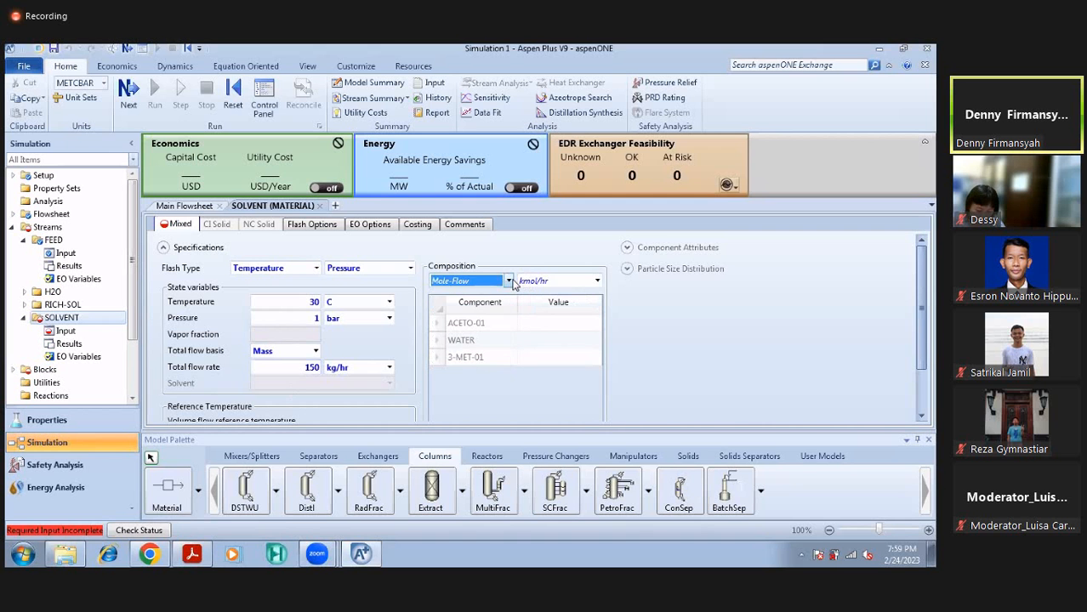
left_click(509, 282)
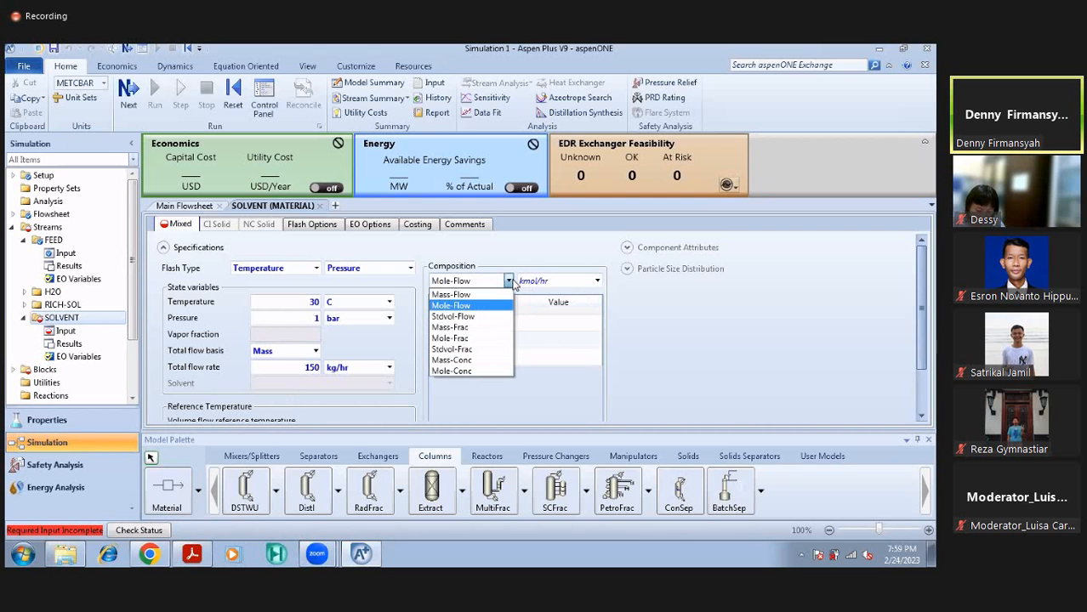
left_click(470, 330)
left_click(549, 357)
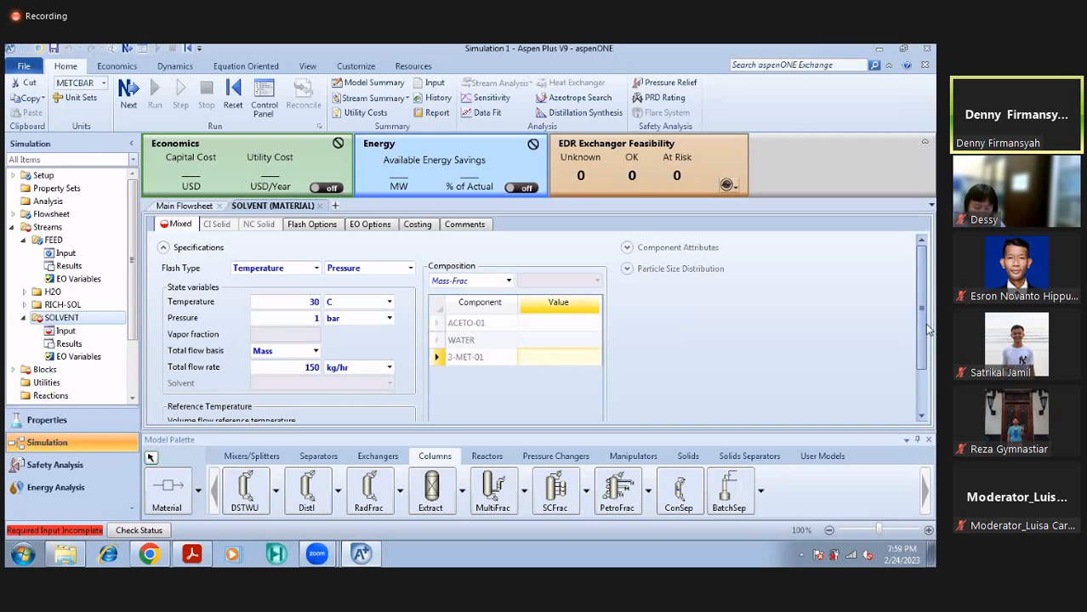
key("Up")
key("Up")
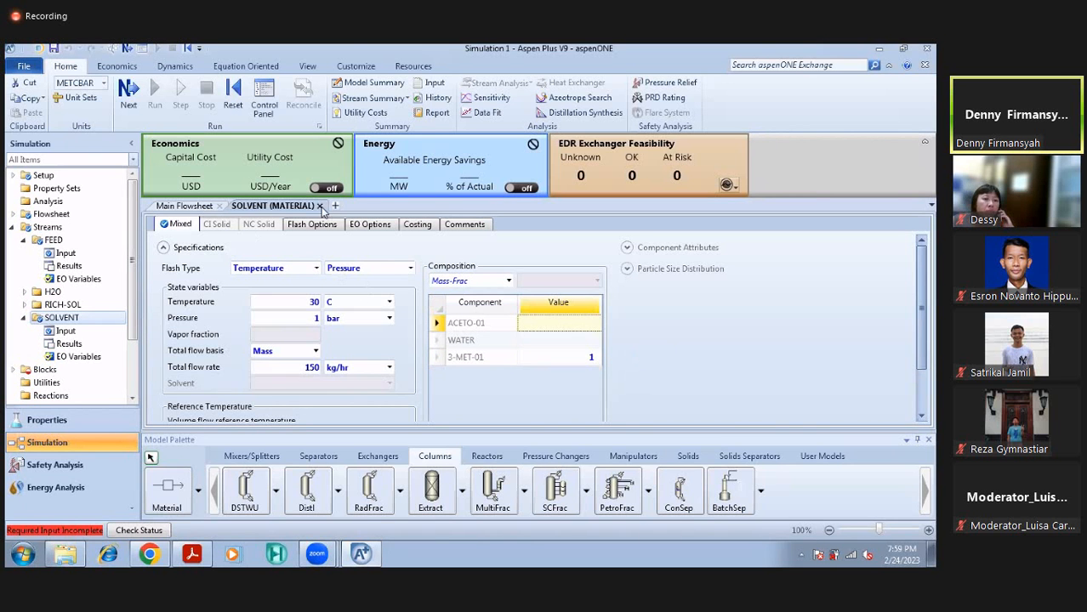
Close the SOLVENT form and open the EXTR-COL block's input from the main flowsheet
left_click(320, 206)
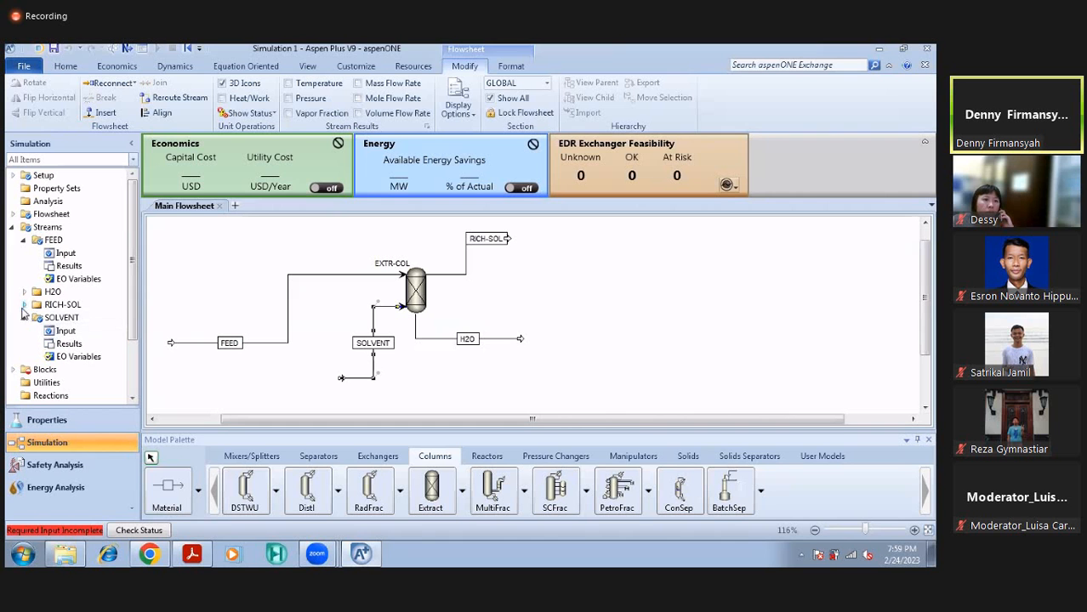
left_click(13, 227)
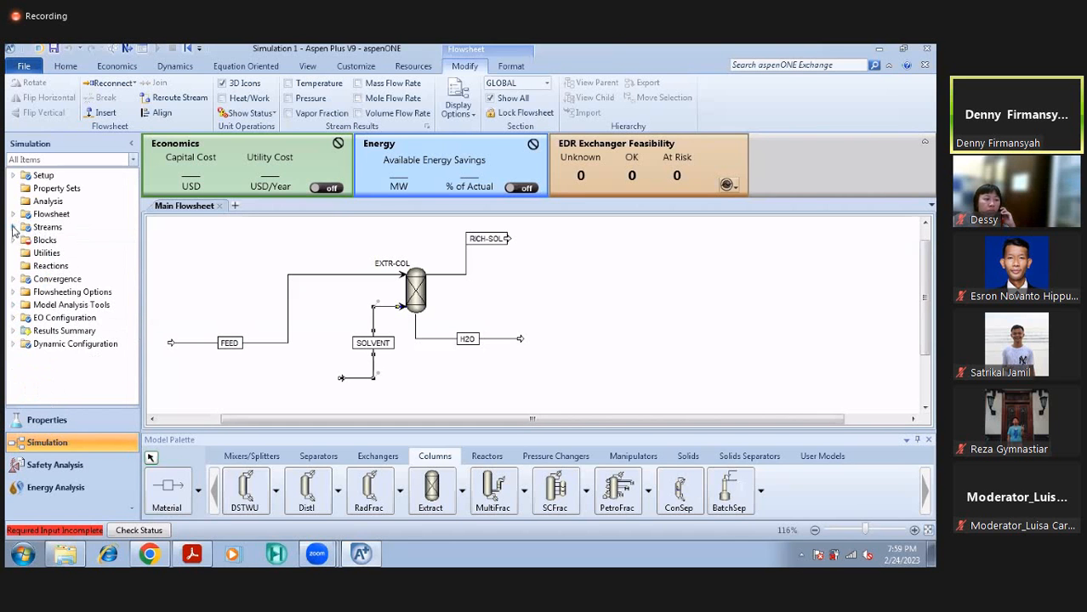
left_click(12, 227)
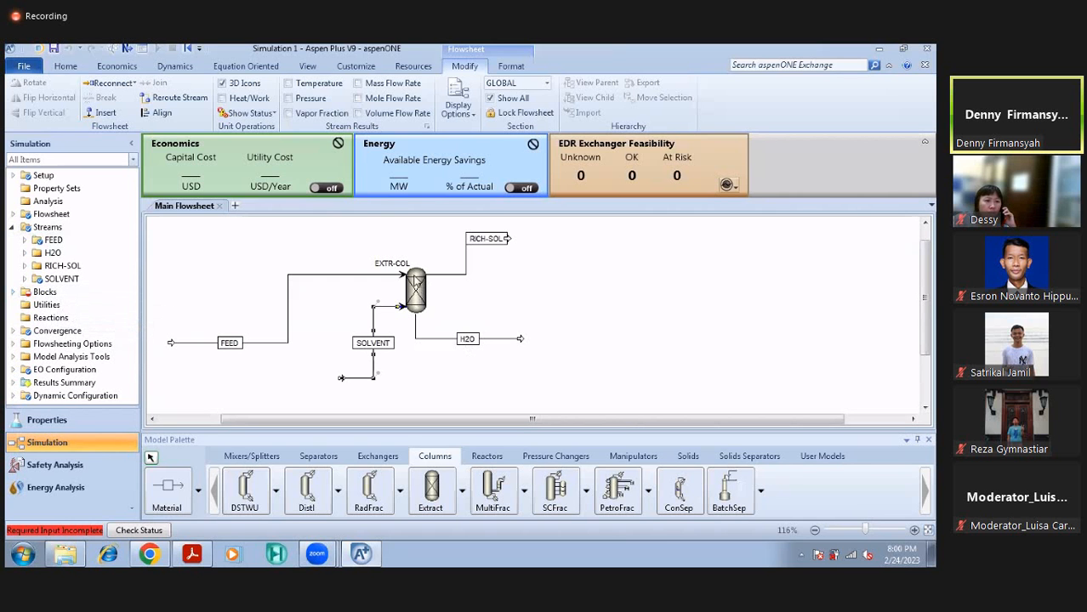
left_click(11, 292)
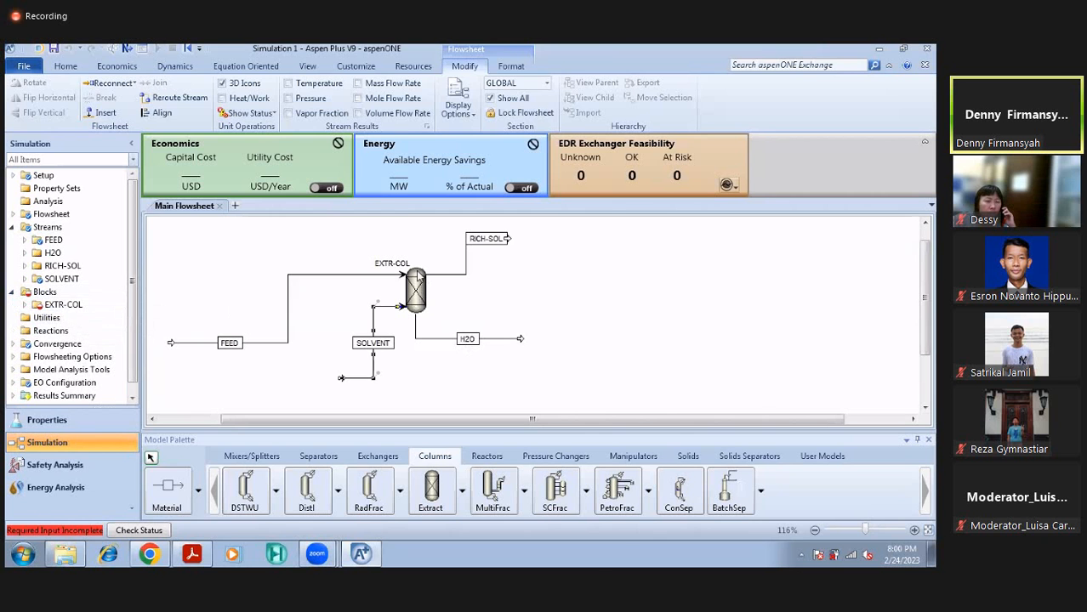
left_click(419, 277)
double_click(418, 276)
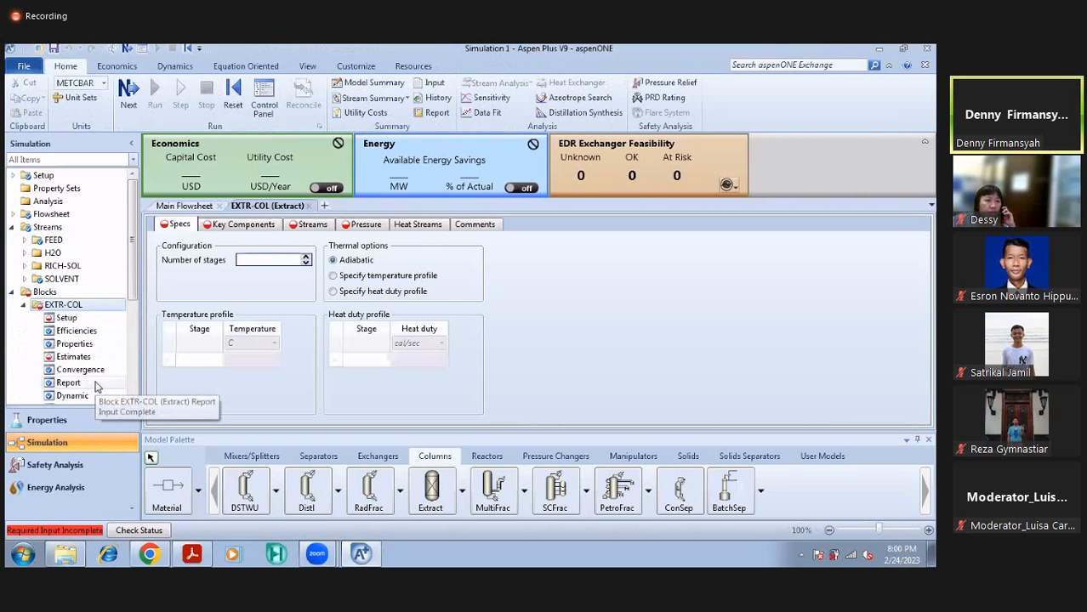
Check the extractor configuration in the PDF, return to Aspen Plus and set EXTR-COL's number of stages to 8
left_click(192, 554)
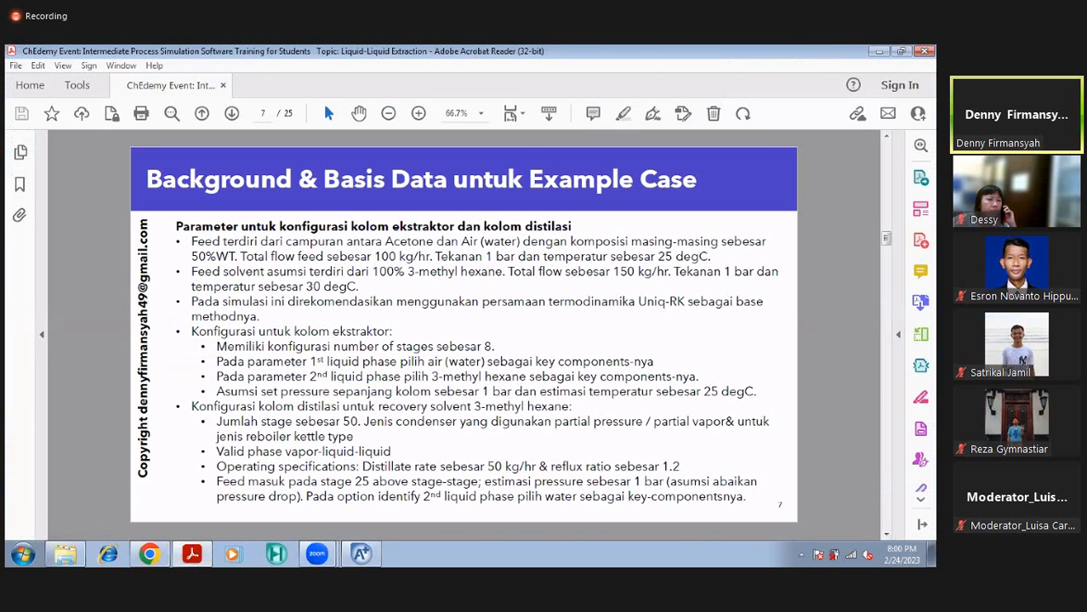
left_click(879, 52)
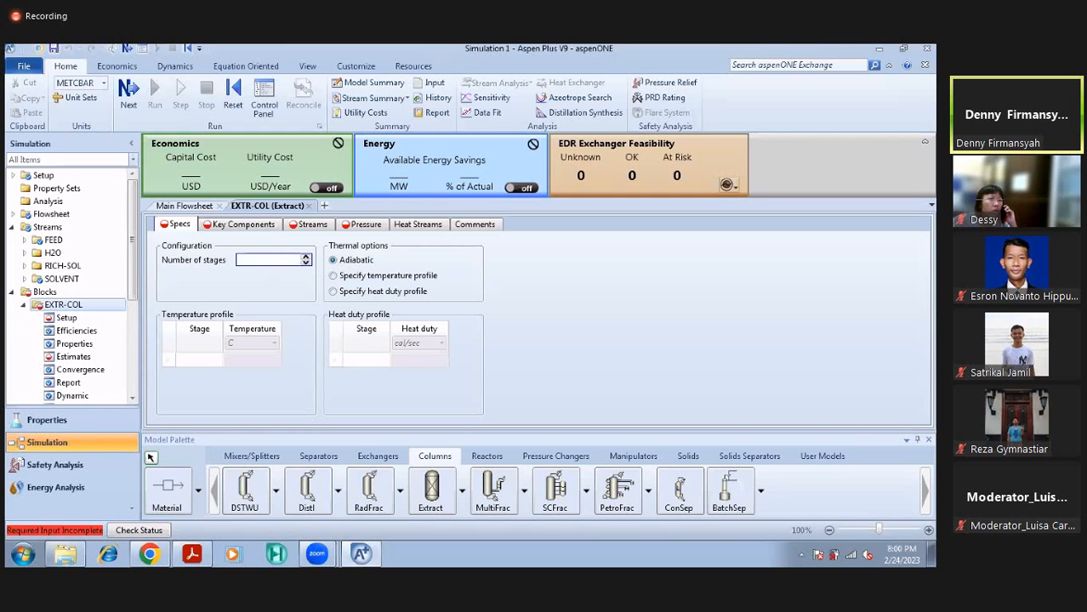
left_click(278, 258)
type("8")
key("Return")
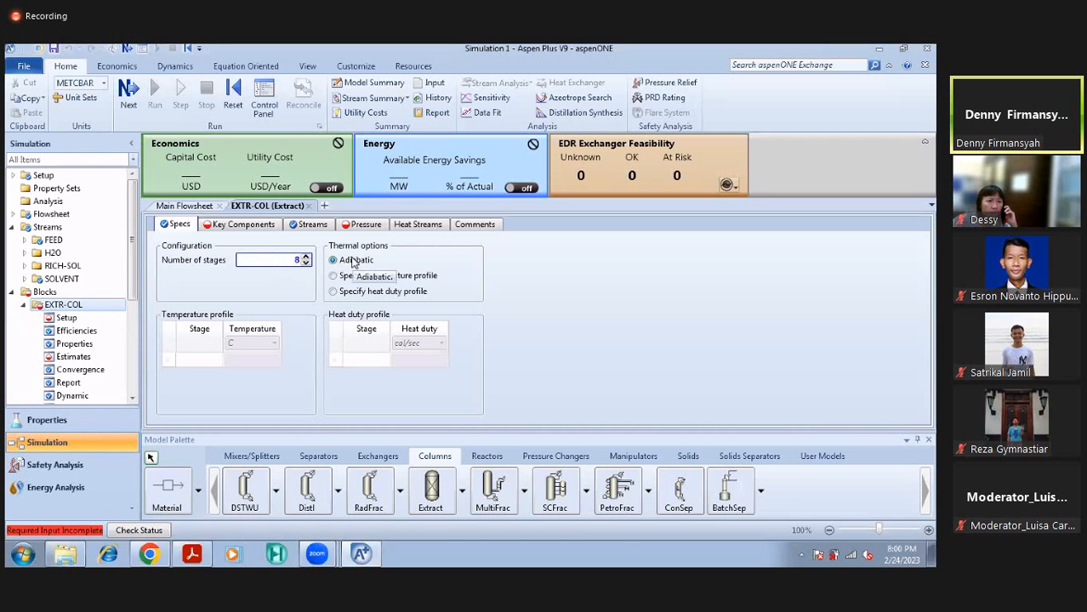
Assign WATER as the only key component of EXTR-COL's 1st liquid phase
left_click(244, 226)
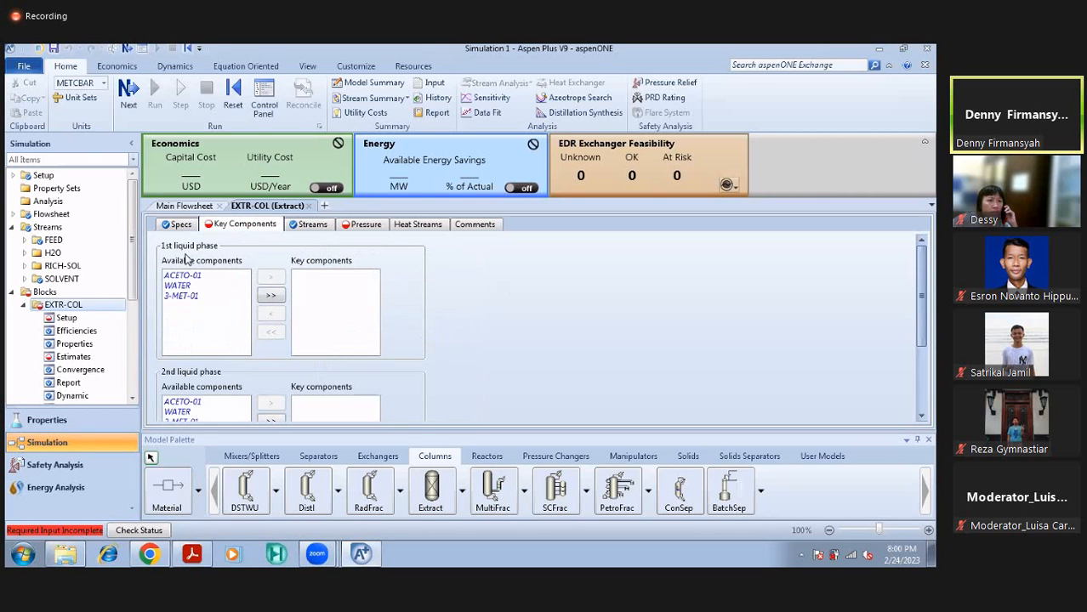
left_click(187, 286)
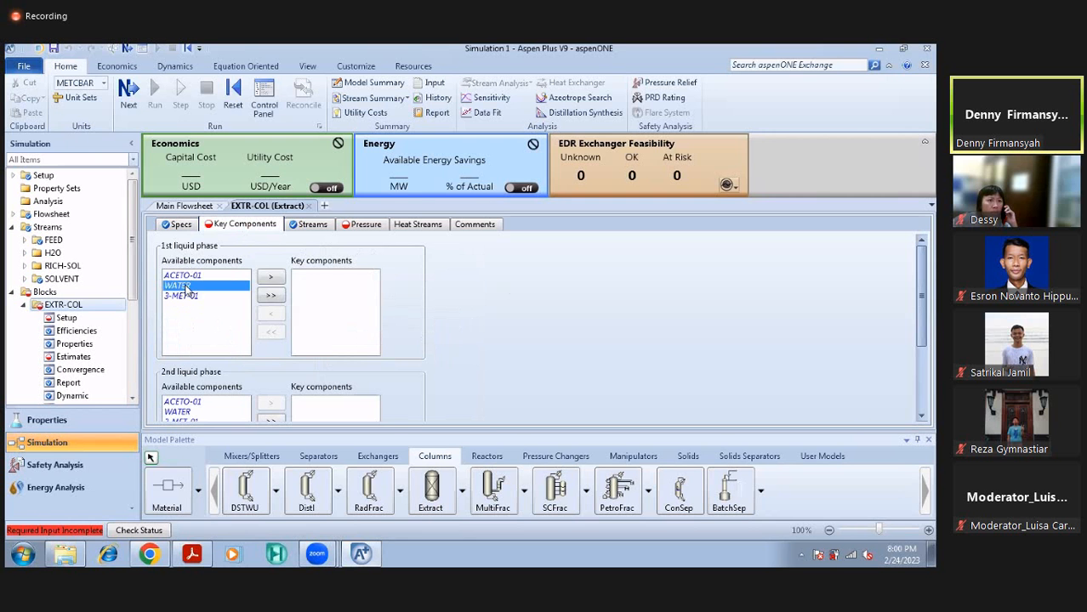
left_click(271, 280)
left_click(271, 280)
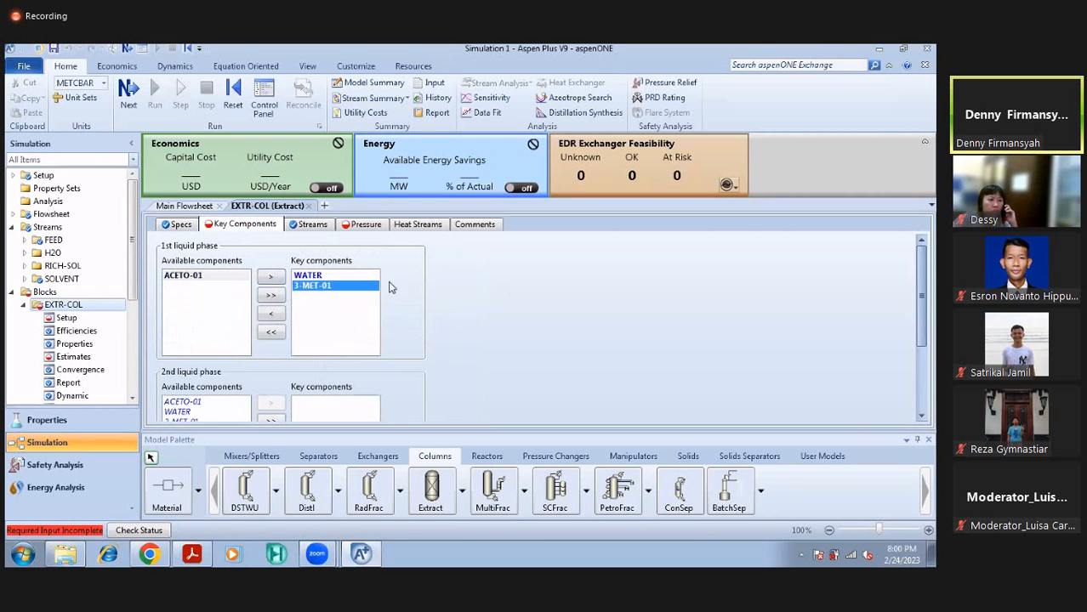
left_click(271, 312)
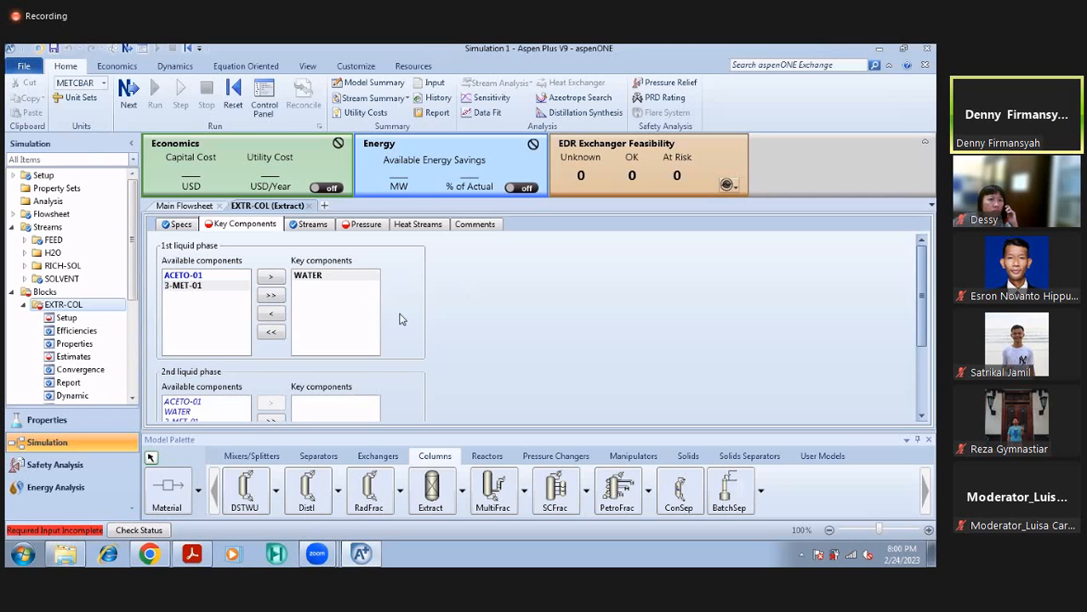
Assign 3-MET-01 as the key component of EXTR-COL's 2nd liquid phase
scroll(194, 318, "down", 2)
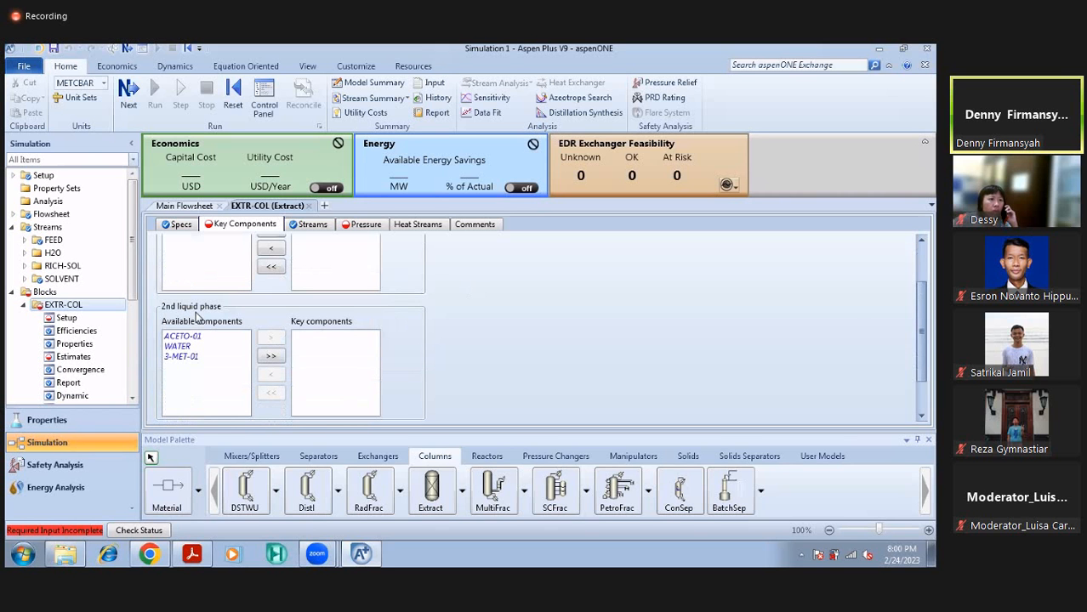
left_click(195, 356)
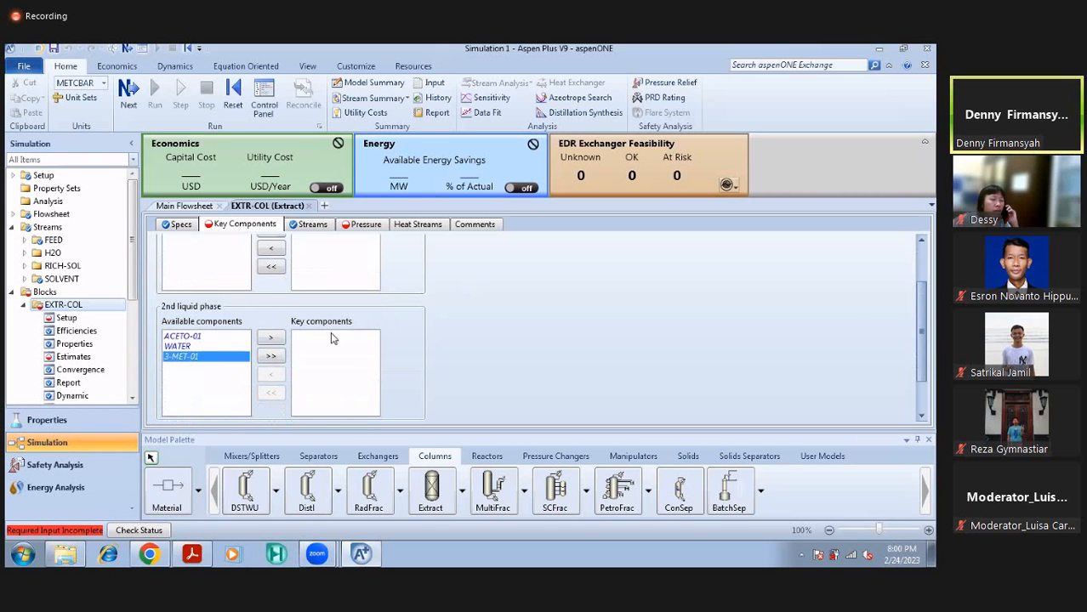
left_click(265, 340)
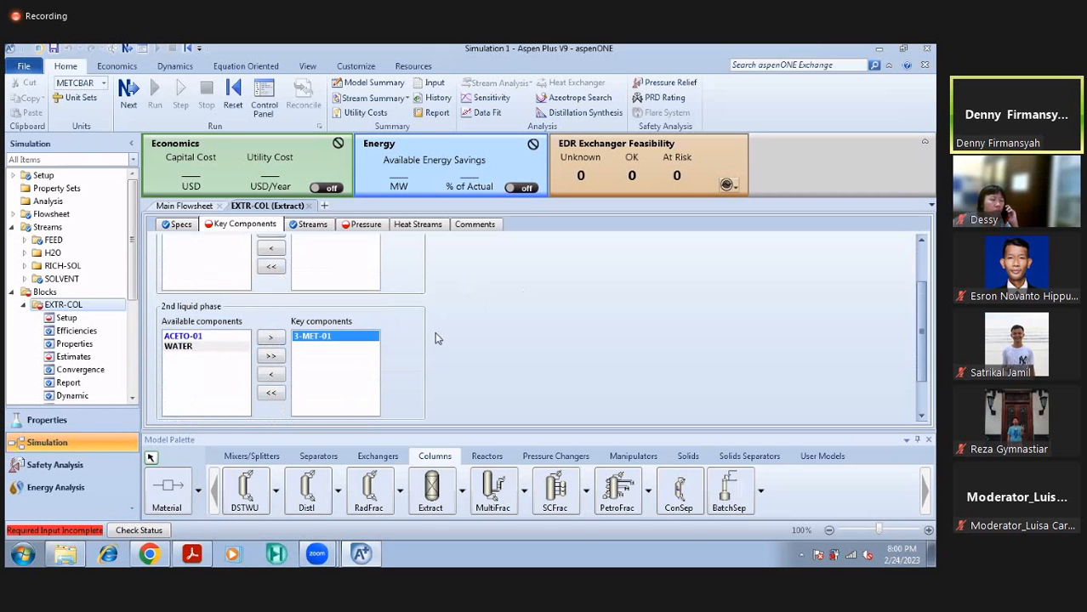
Define EXTR-COL's pressure profile with stage 1 at 1 bar
left_click(309, 224)
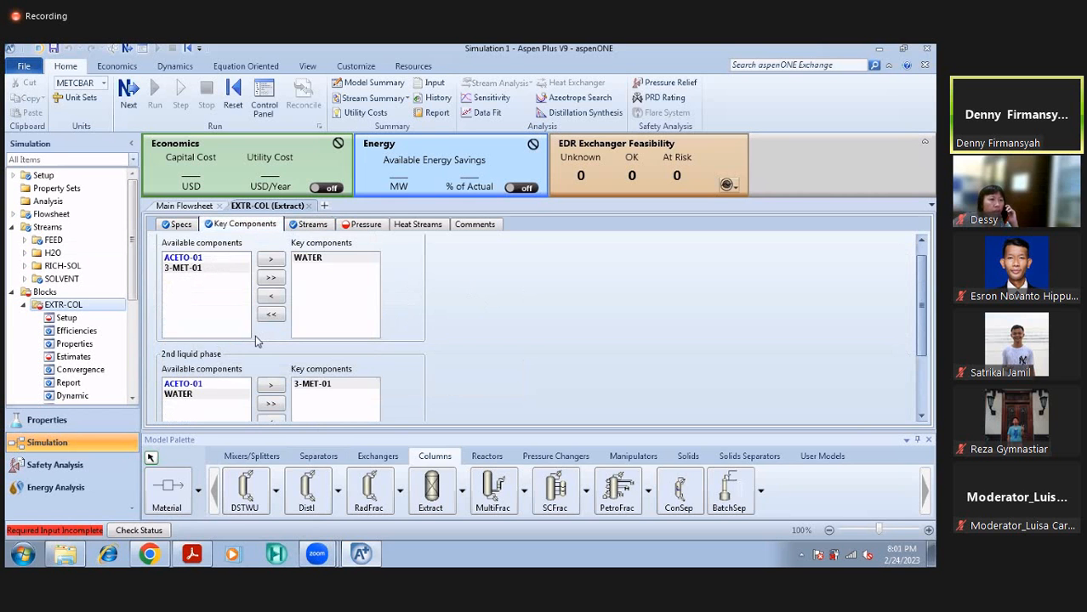
left_click(365, 225)
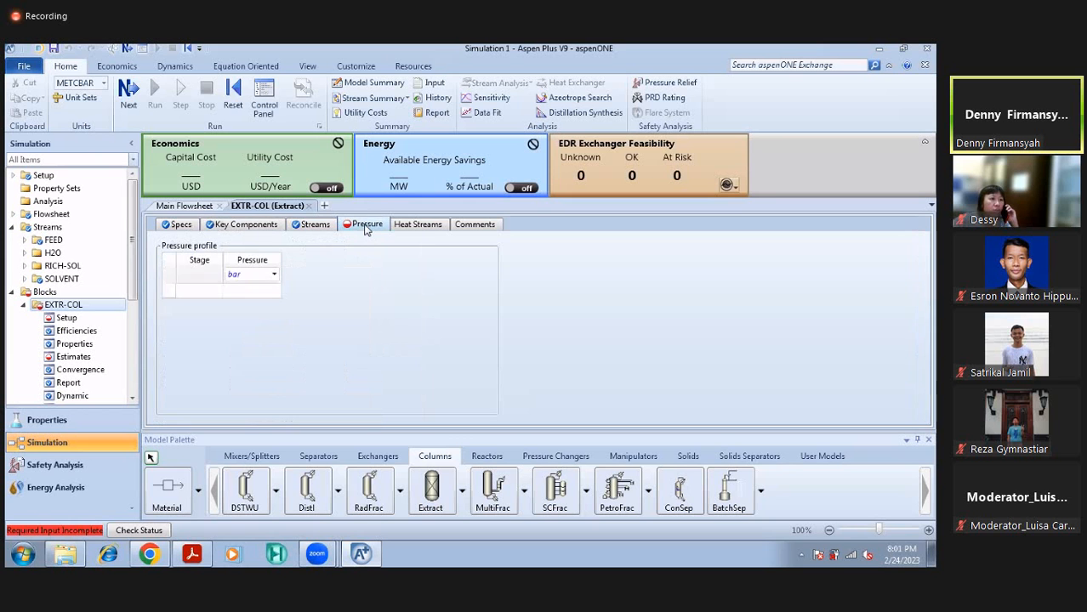
left_click(195, 293)
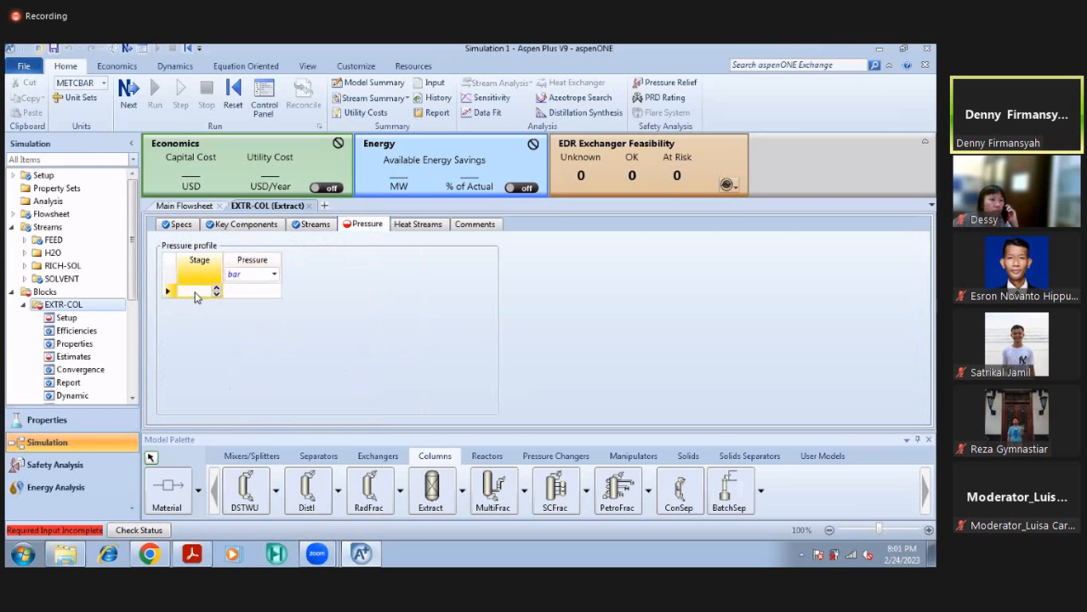
key("Return")
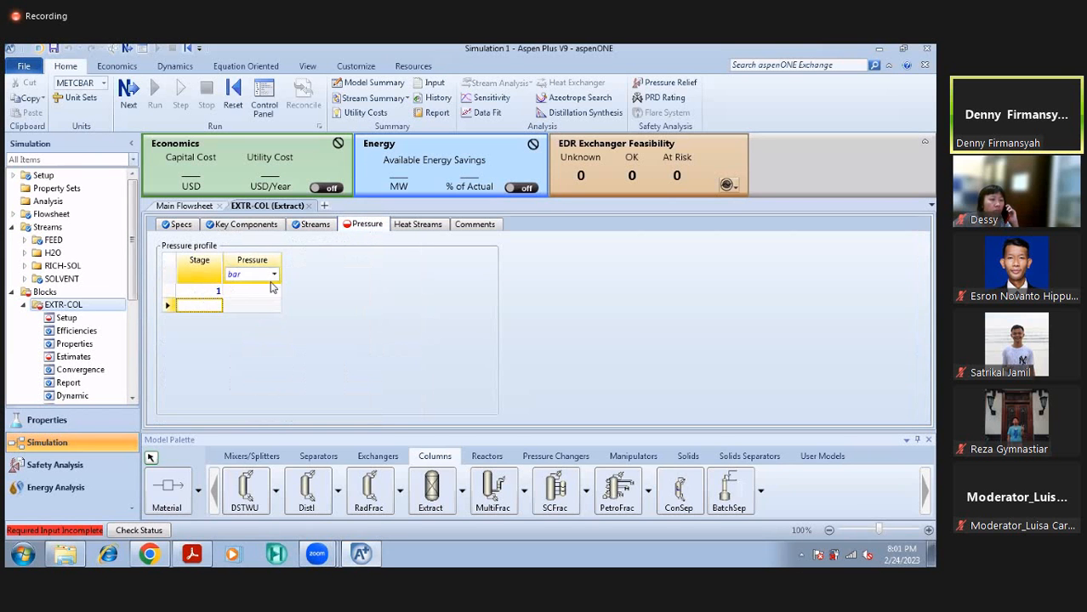
left_click(256, 294)
type("1")
key("Return")
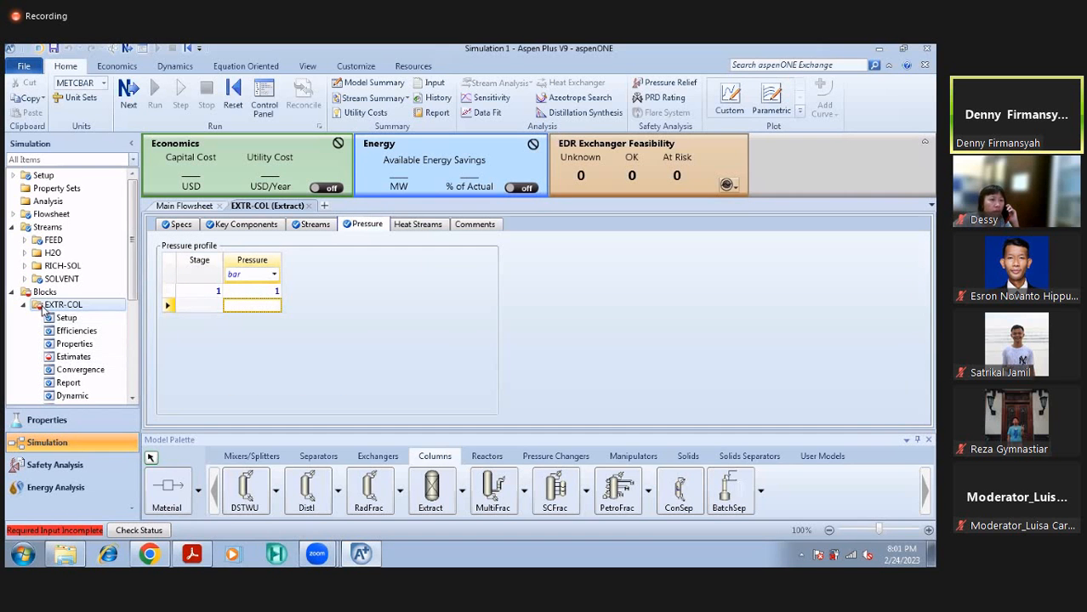
Enter a temperature estimate of 25 C for stage 1 in EXTR-COL's Estimates
scroll(41, 310, "down", 1)
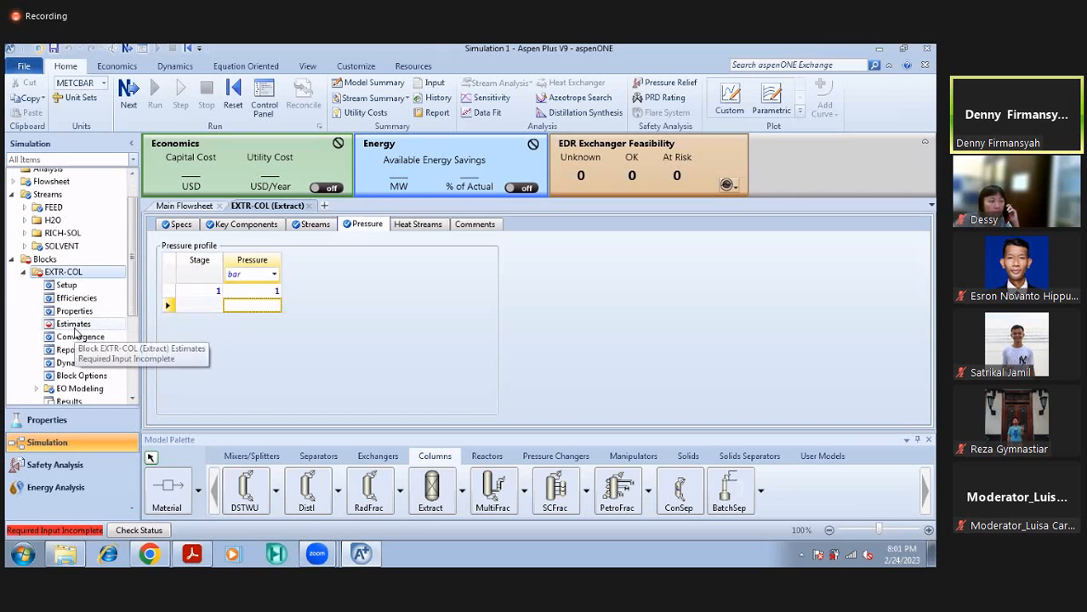
left_click(73, 324)
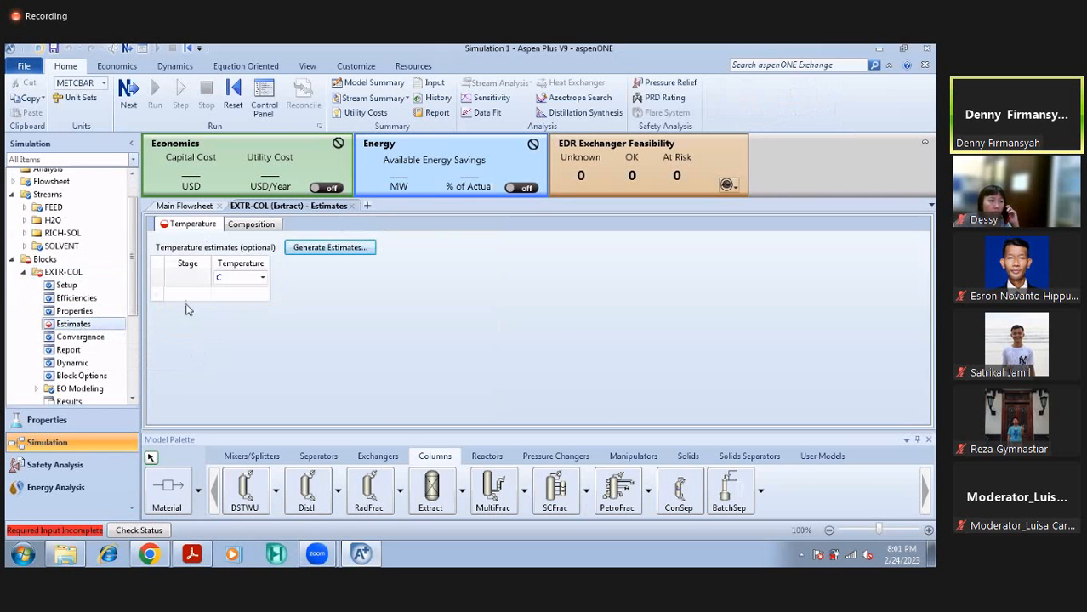
left_click(188, 295)
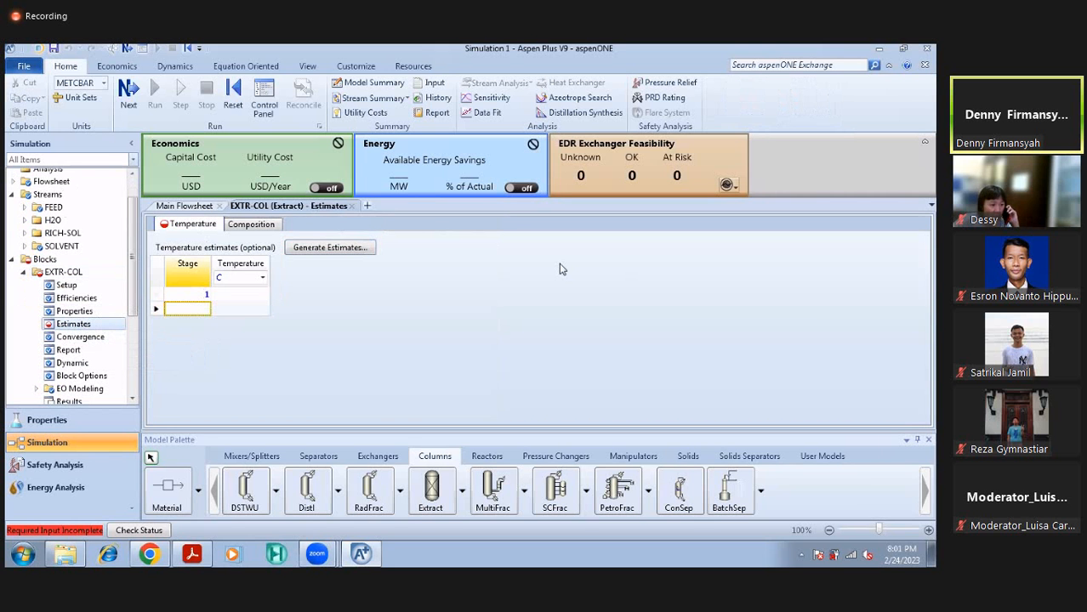
left_click(245, 296)
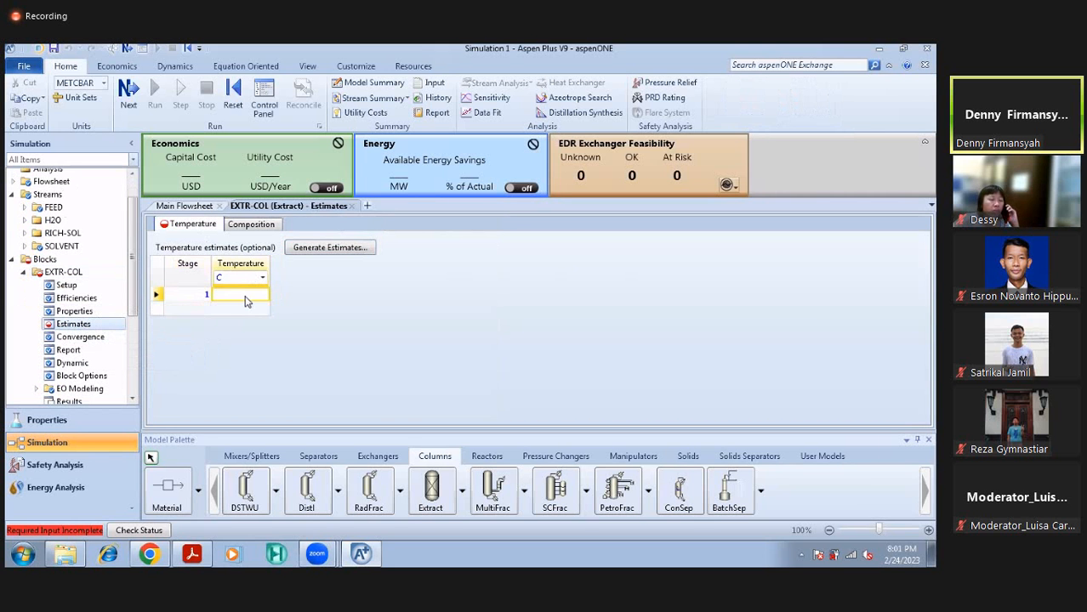
type("25")
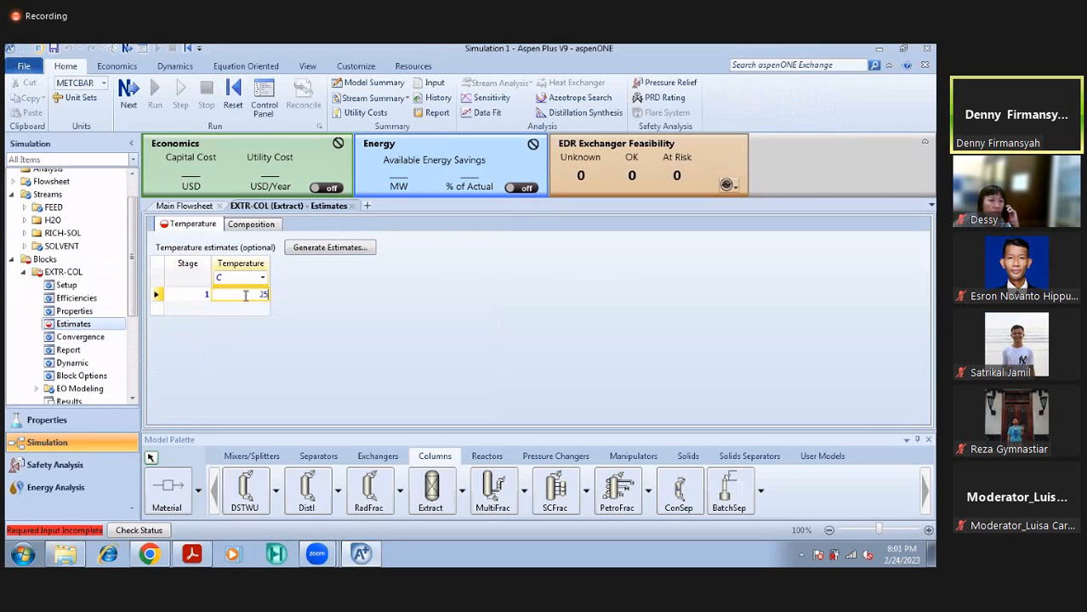
key("Return")
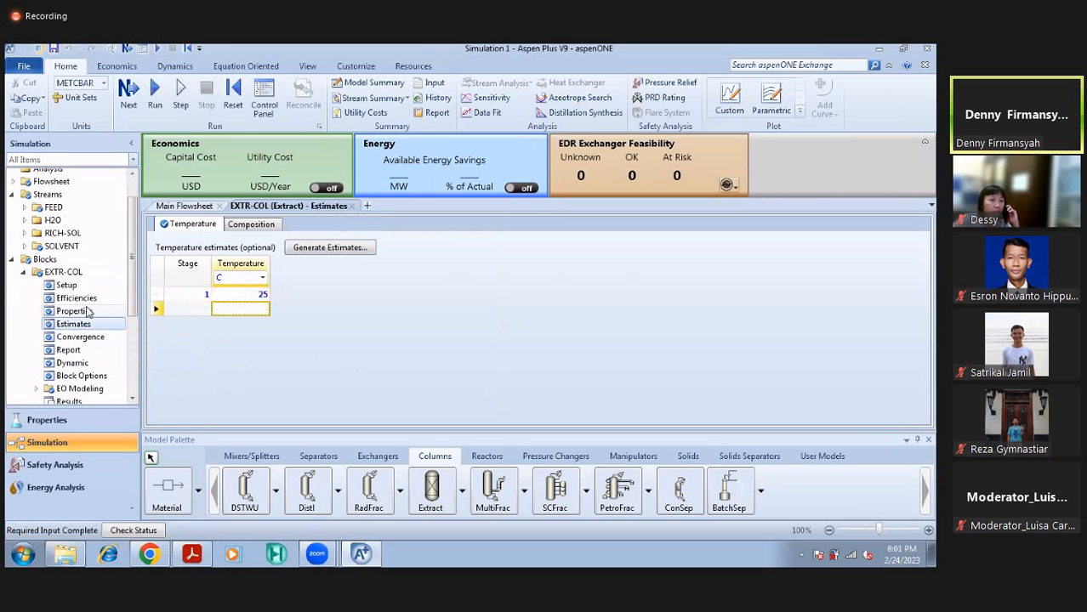
Review EXTR-COL's stage count, key components and pressure profile in its Setup, closing the Model Palette to enlarge the form
left_click(68, 287)
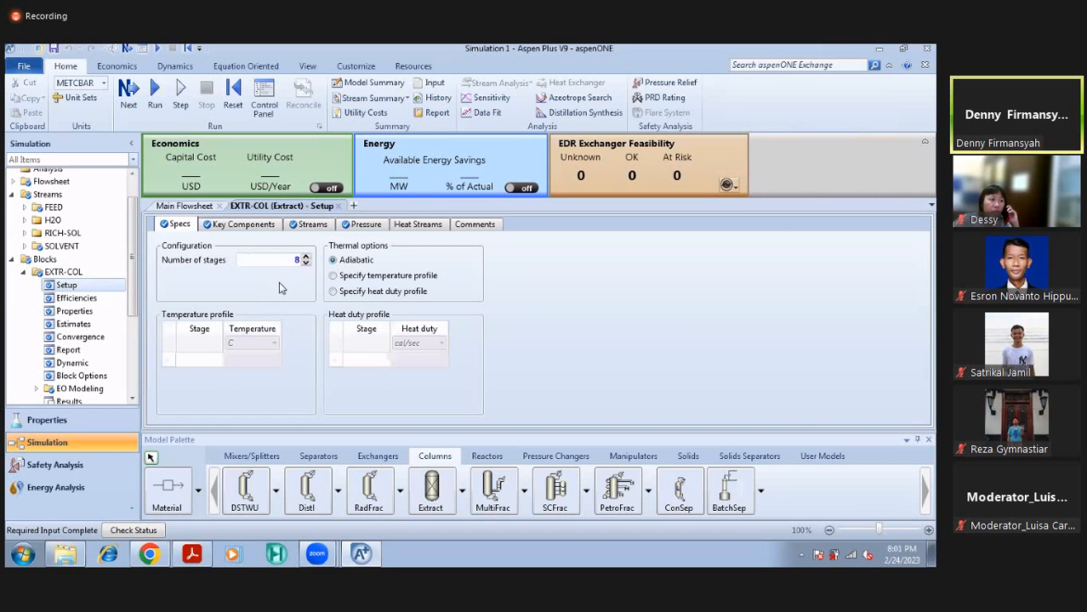
left_click(250, 225)
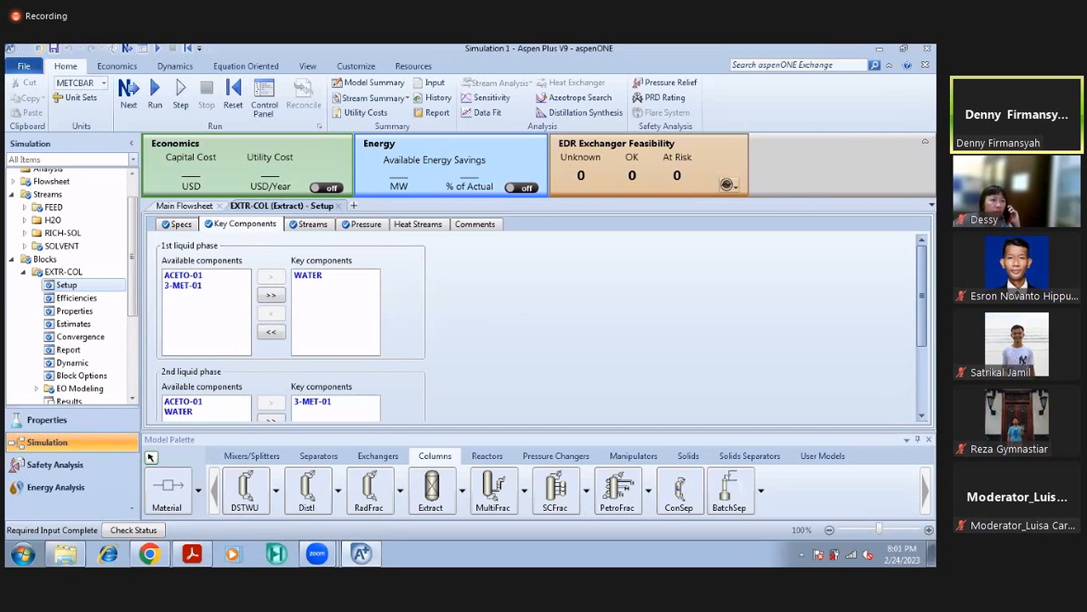
left_click(929, 441)
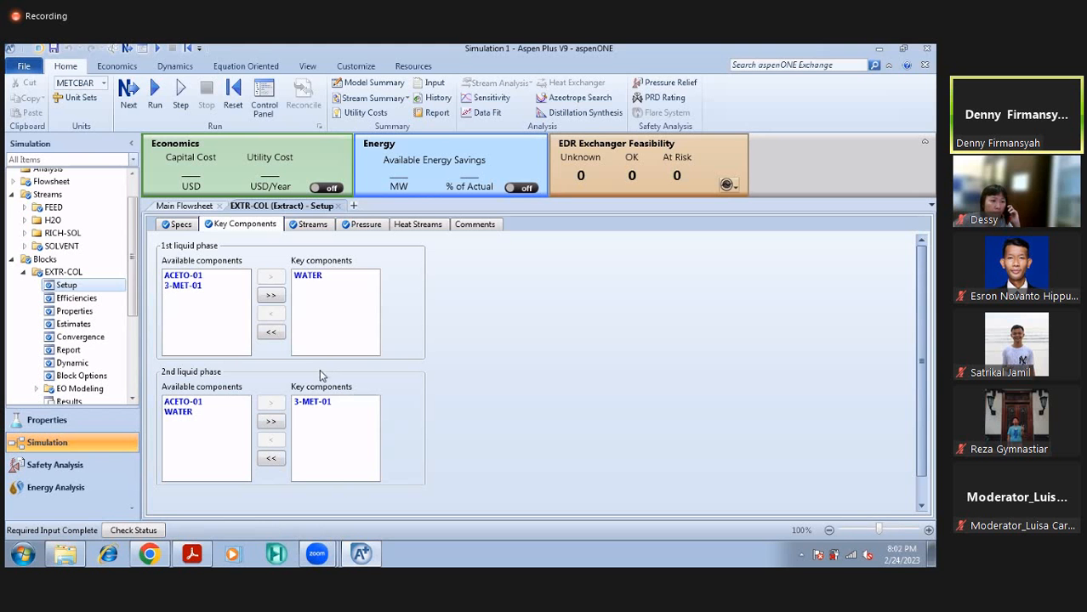
left_click(322, 408)
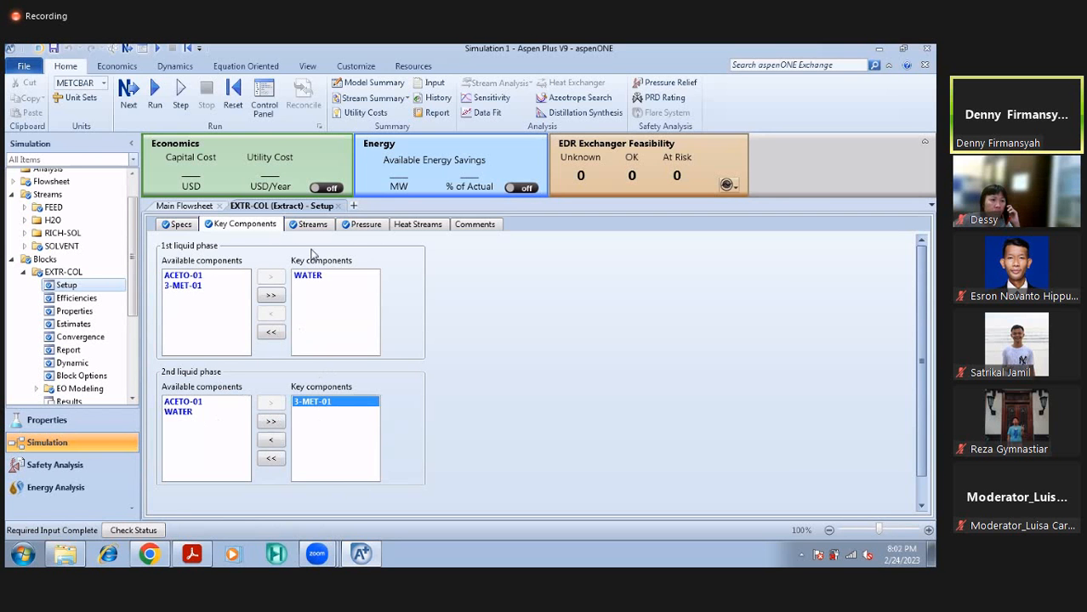
left_click(364, 226)
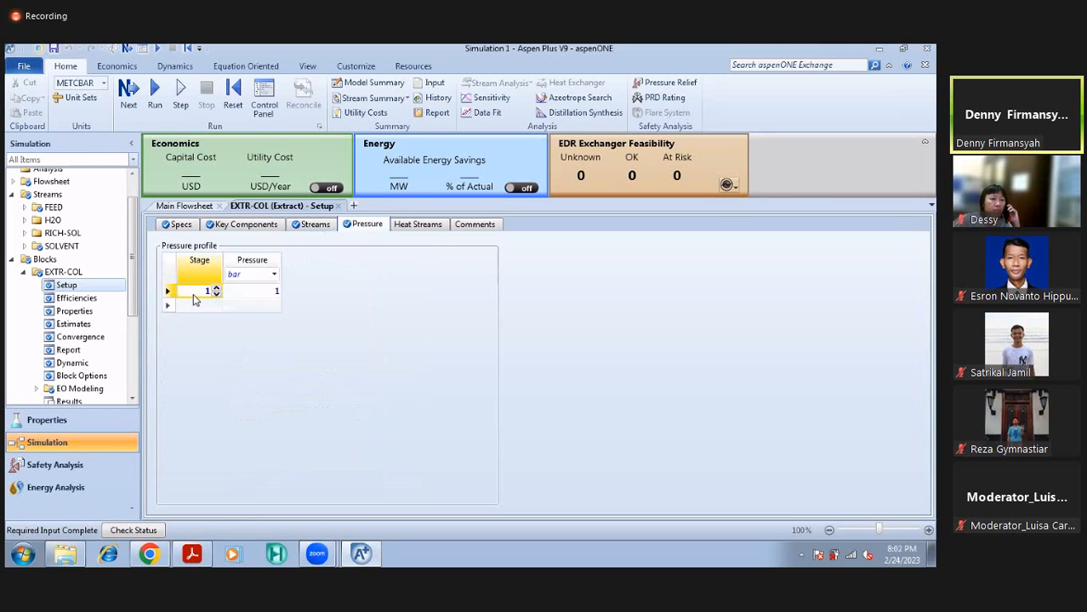
Check EXTR-COL's stage 1 pressure entry and the temperature estimate in its Estimates form
left_click(197, 306)
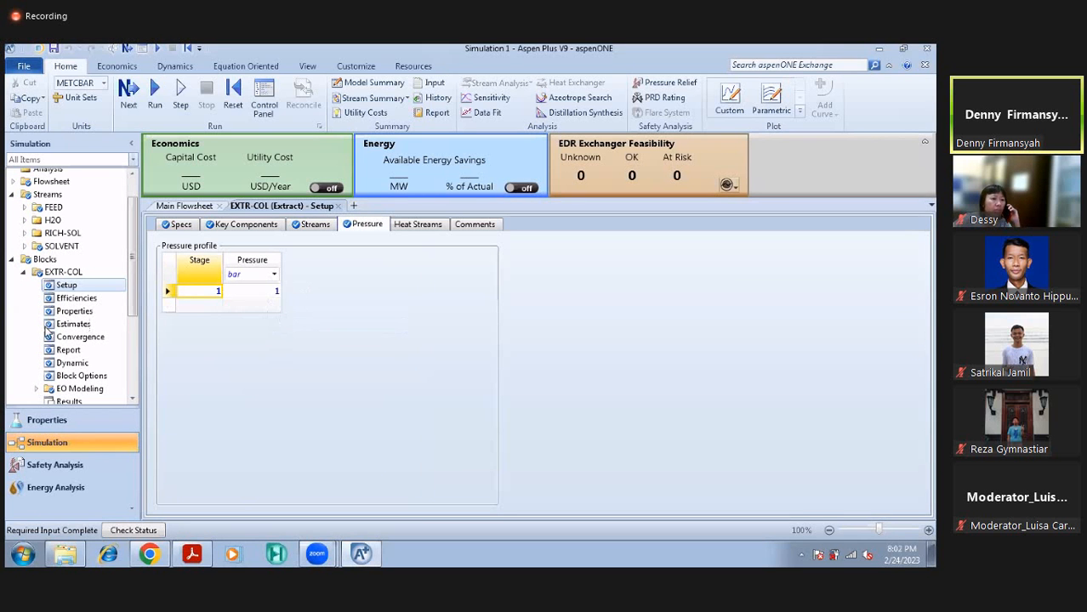
left_click(73, 324)
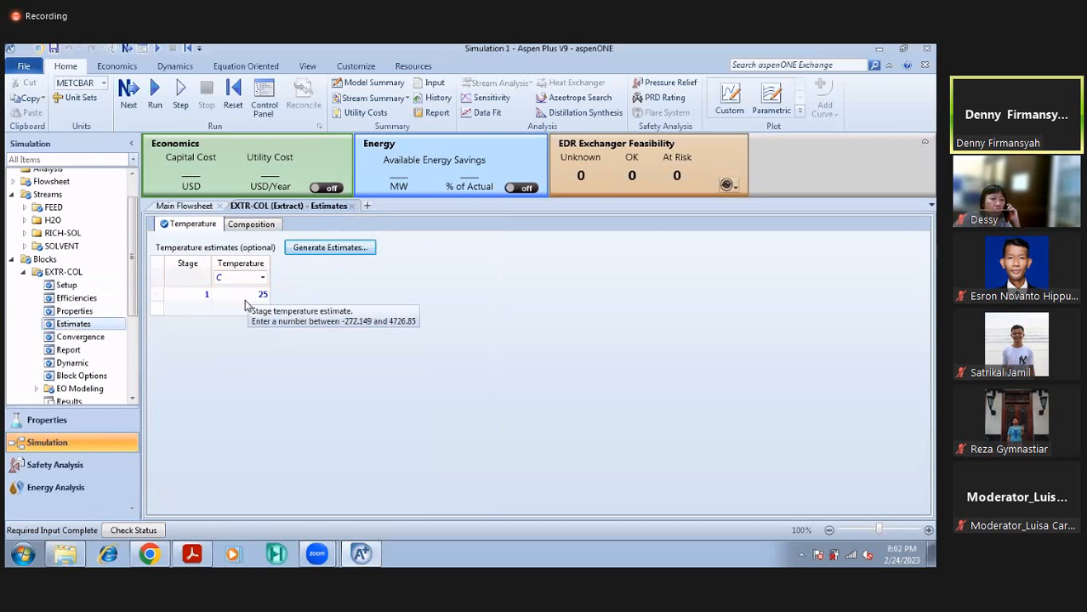
left_click(26, 272)
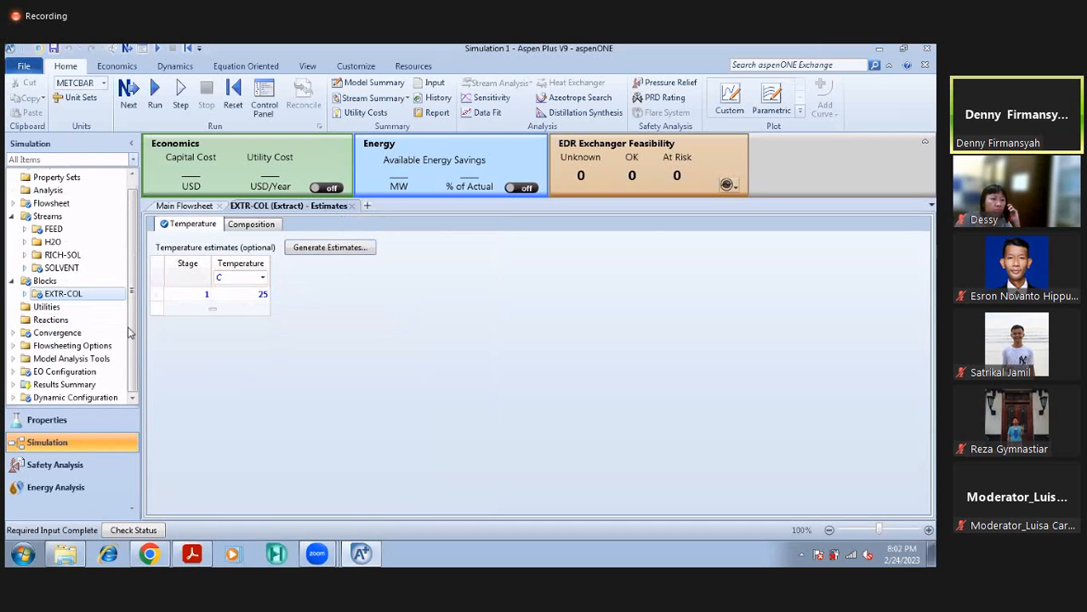
Collapse the Streams and Blocks branches and run the simulation with the completed inputs
left_click(13, 214)
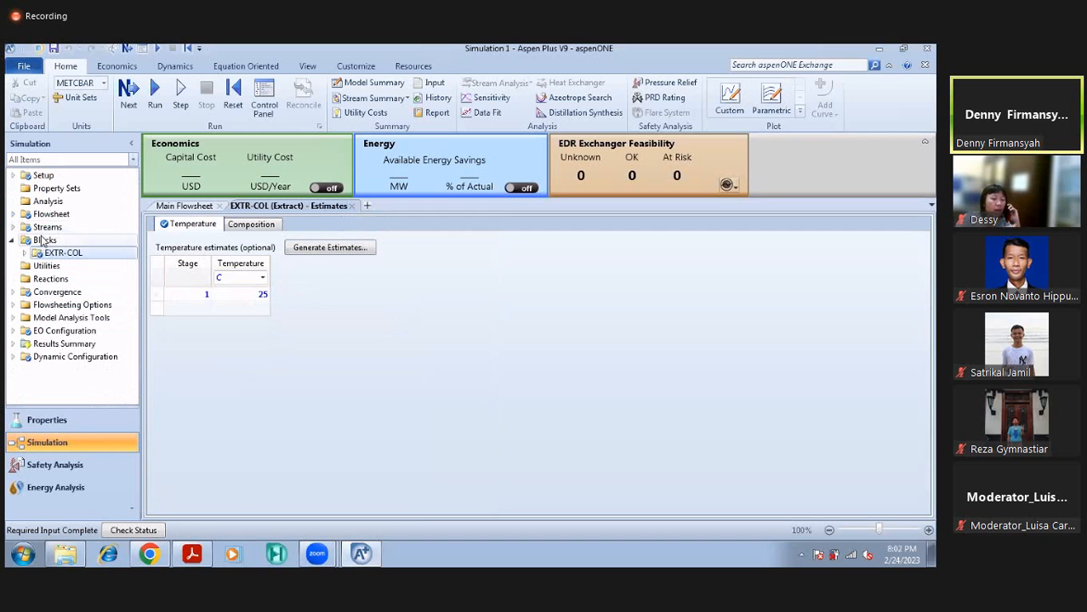
left_click(12, 242)
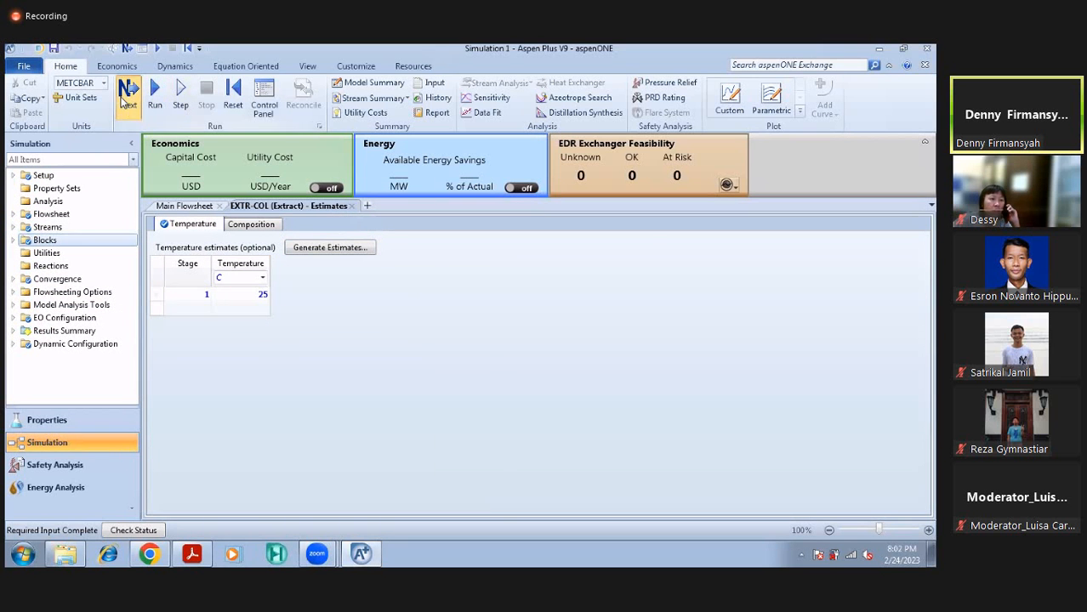
left_click(128, 92)
left_click(545, 327)
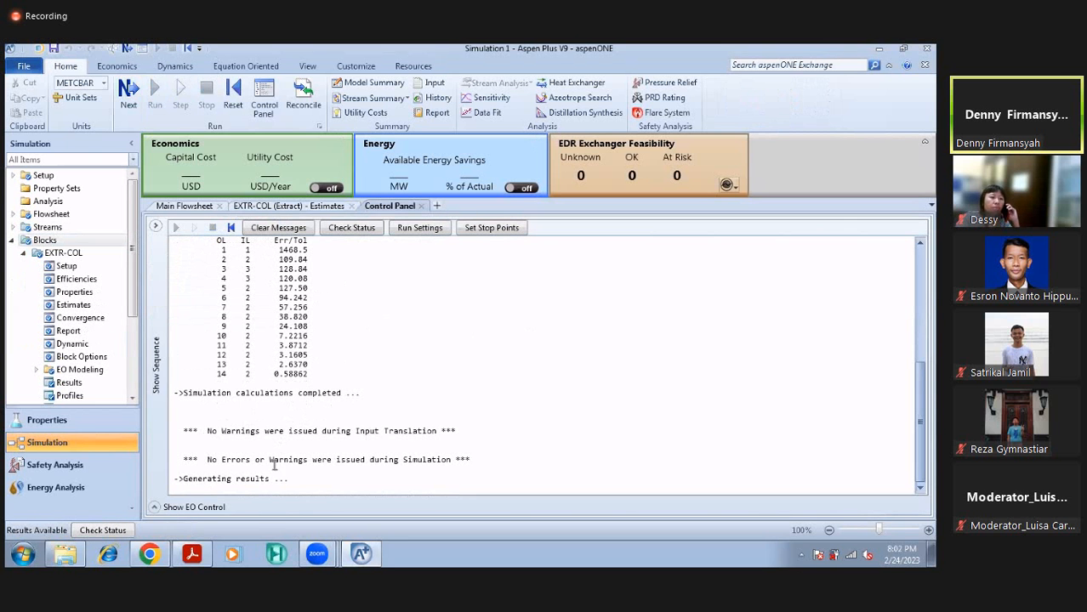
left_click(25, 253)
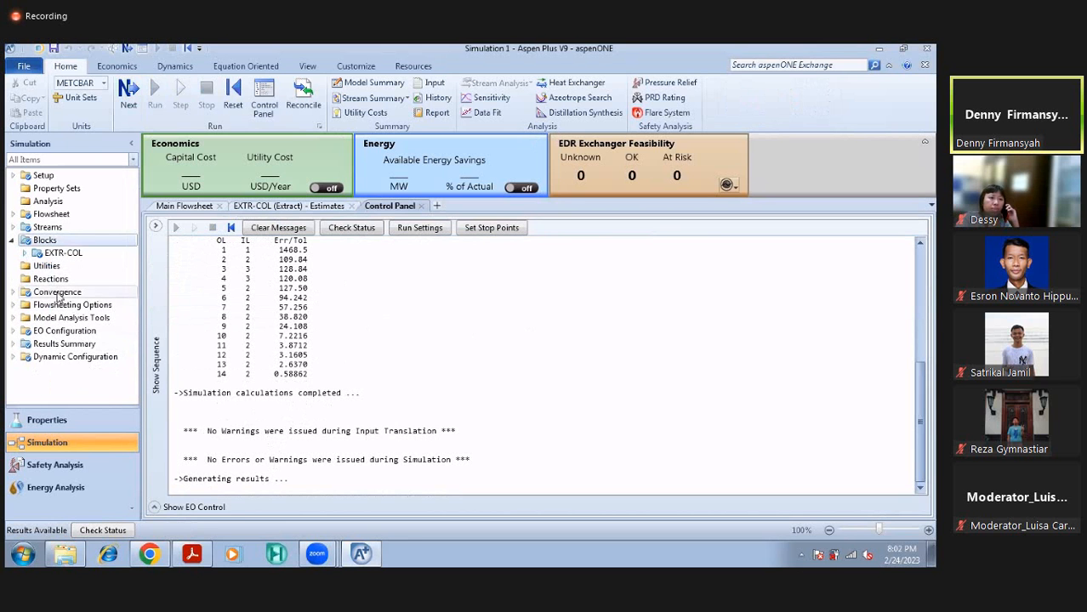
left_click(25, 253)
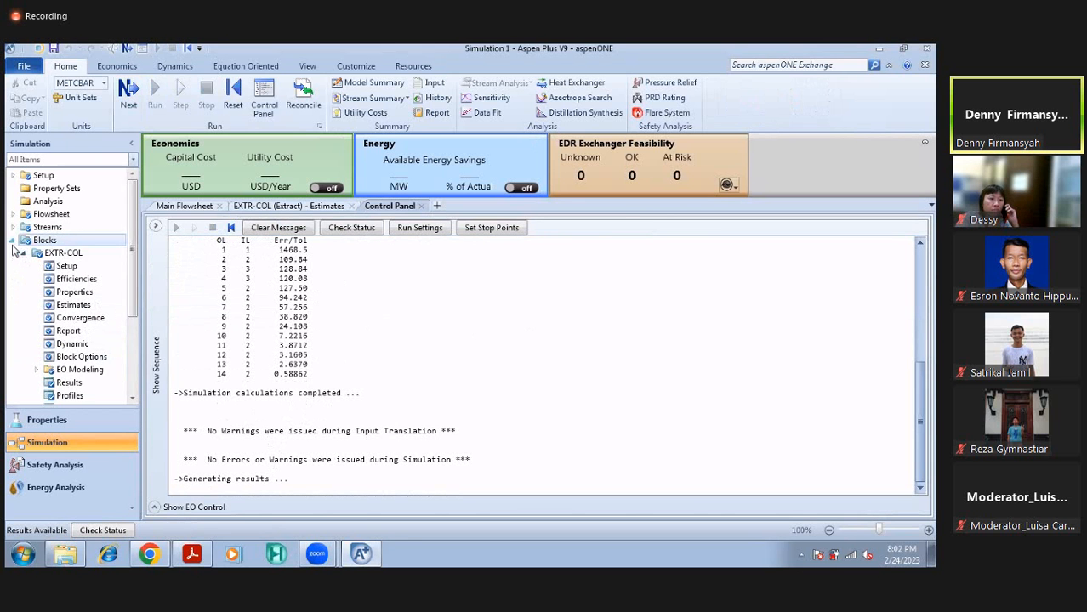
left_click(12, 242)
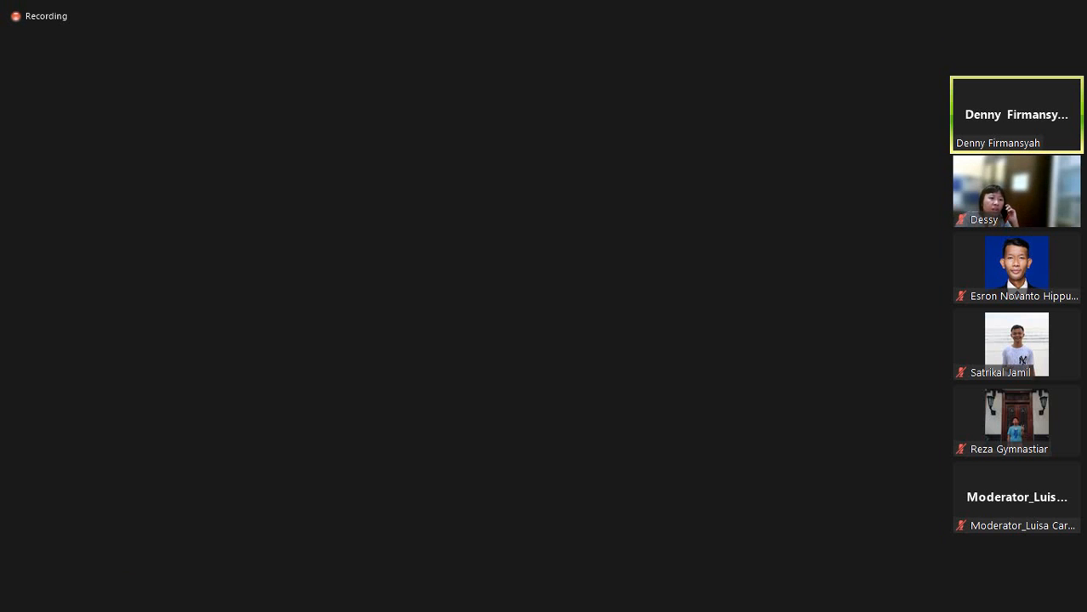
left_click(247, 208)
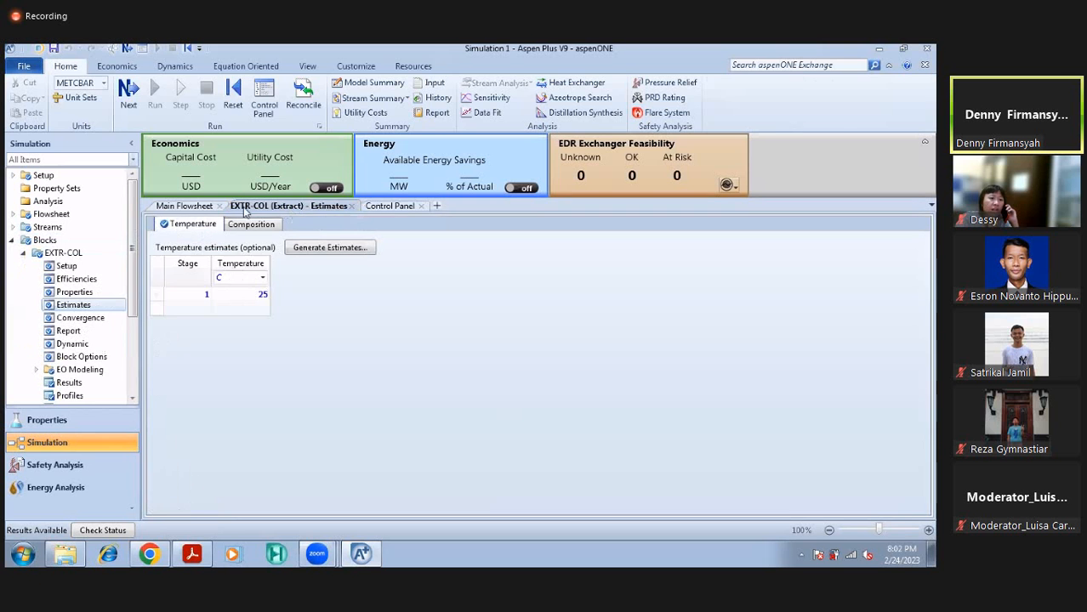
left_click(183, 207)
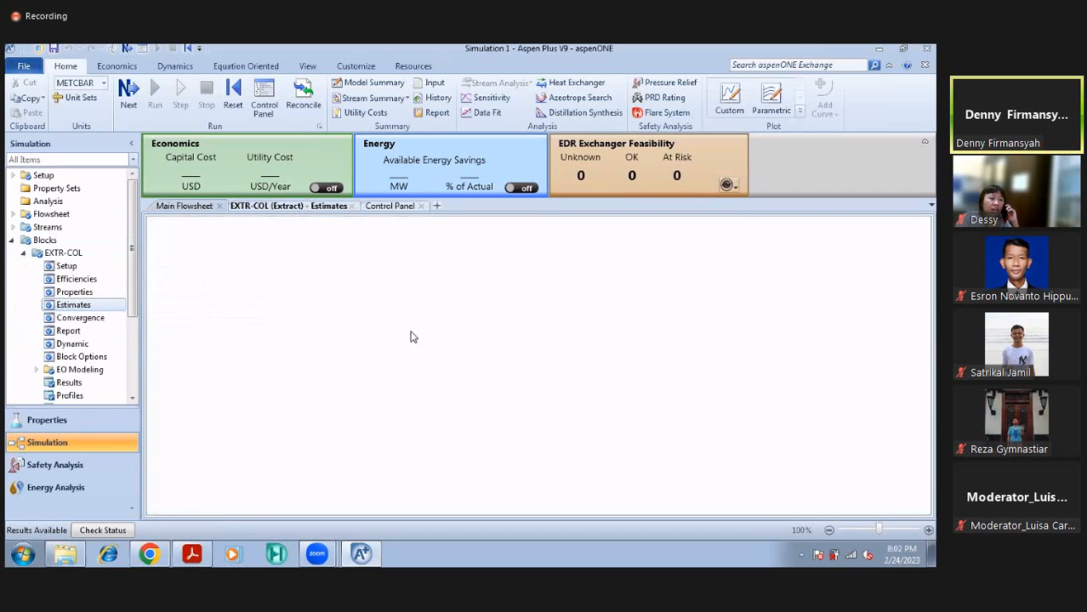
double_click(119, 252)
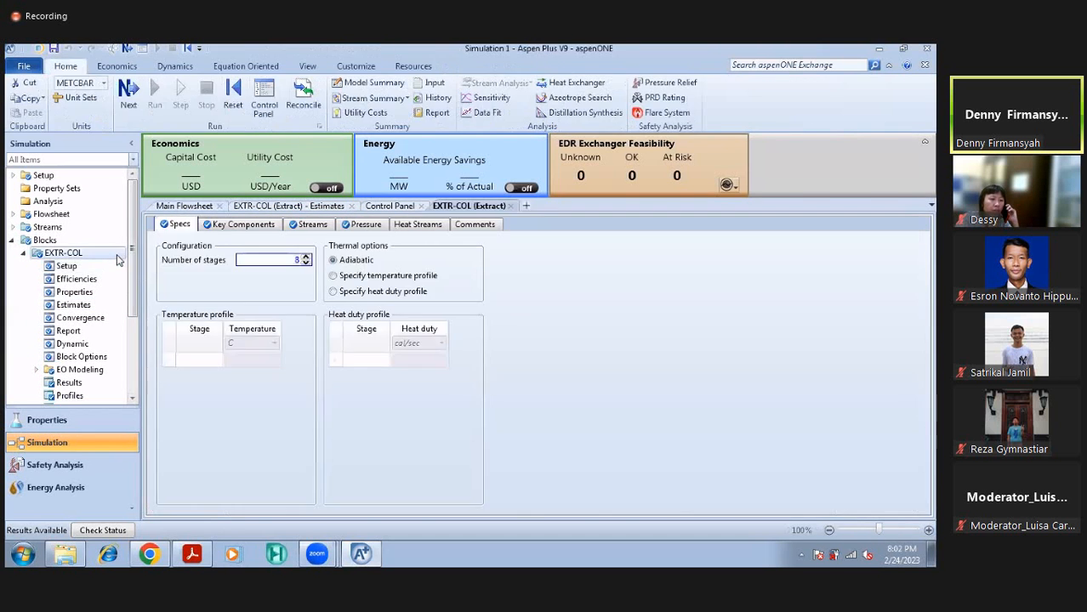
left_click(23, 253)
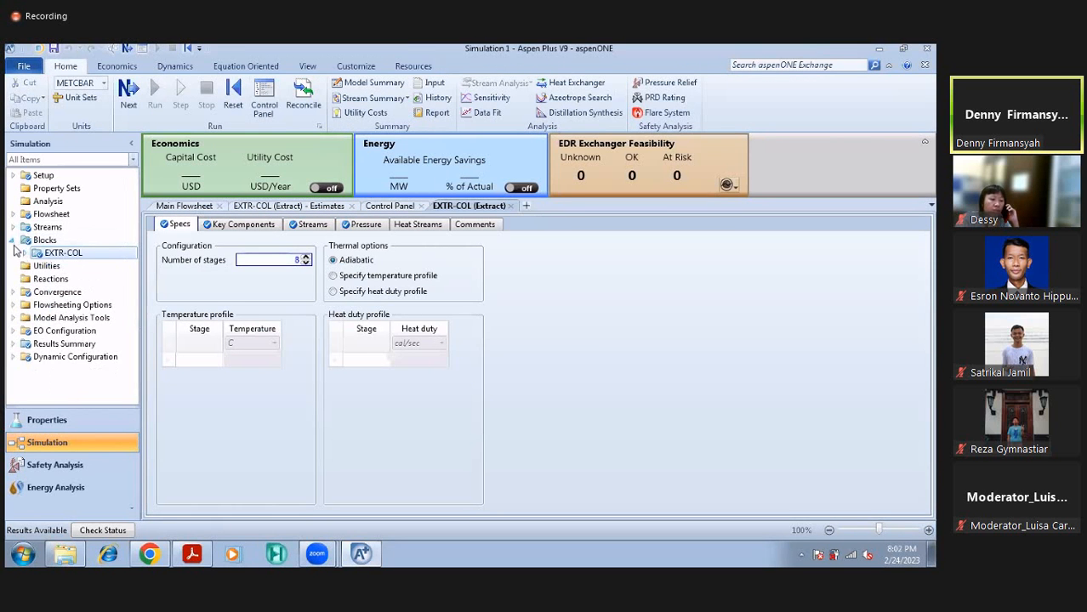
Open the stream results in the Results Summary and examine the conditions and total flows of all four streams
left_click(14, 344)
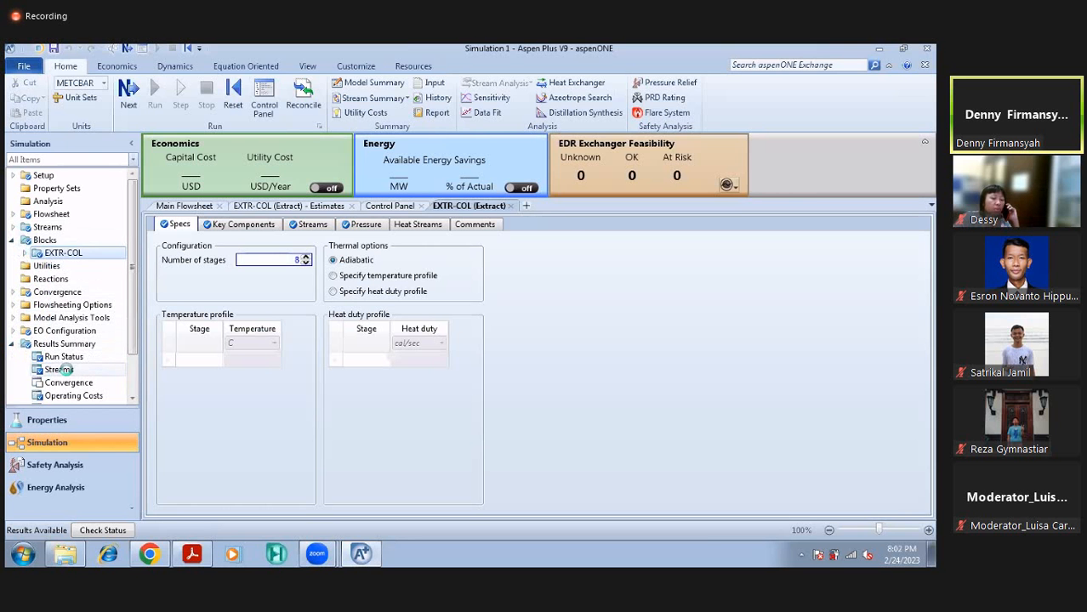
double_click(60, 369)
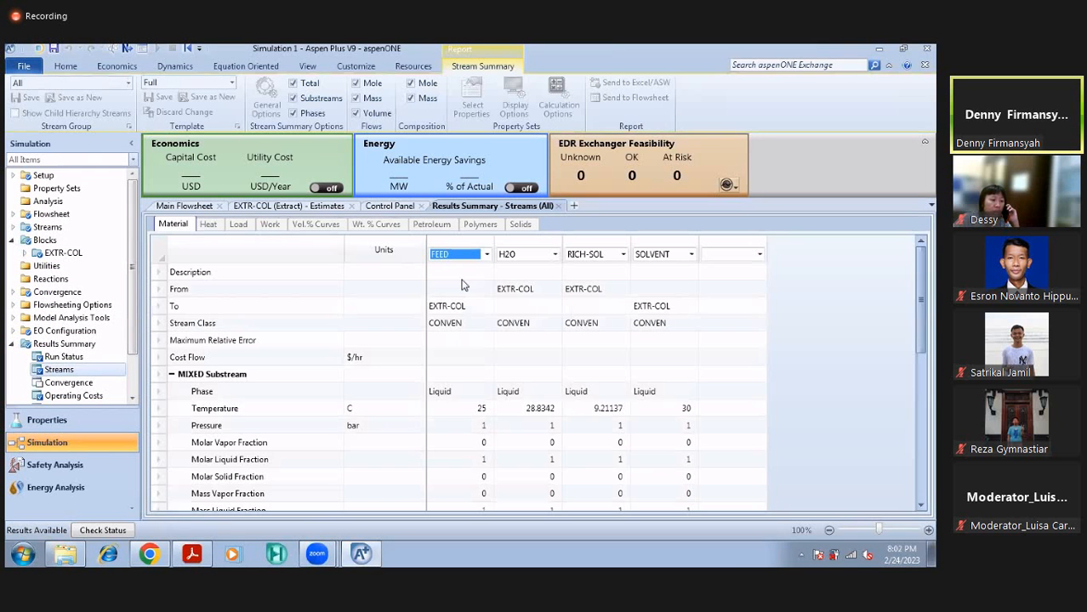
scroll(462, 285, "down", 5)
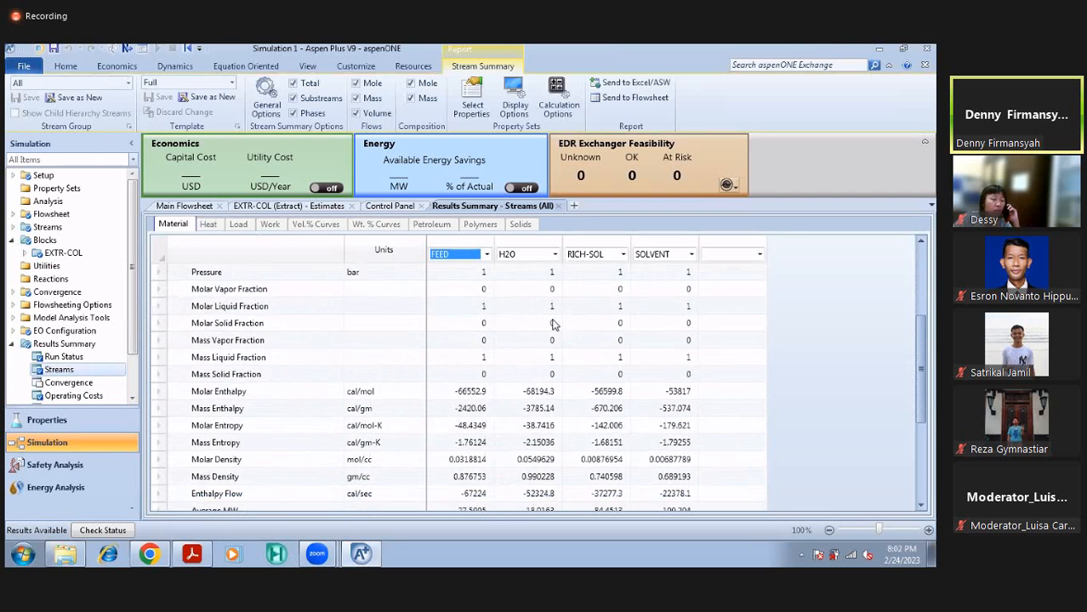
scroll(550, 323, "down", 6)
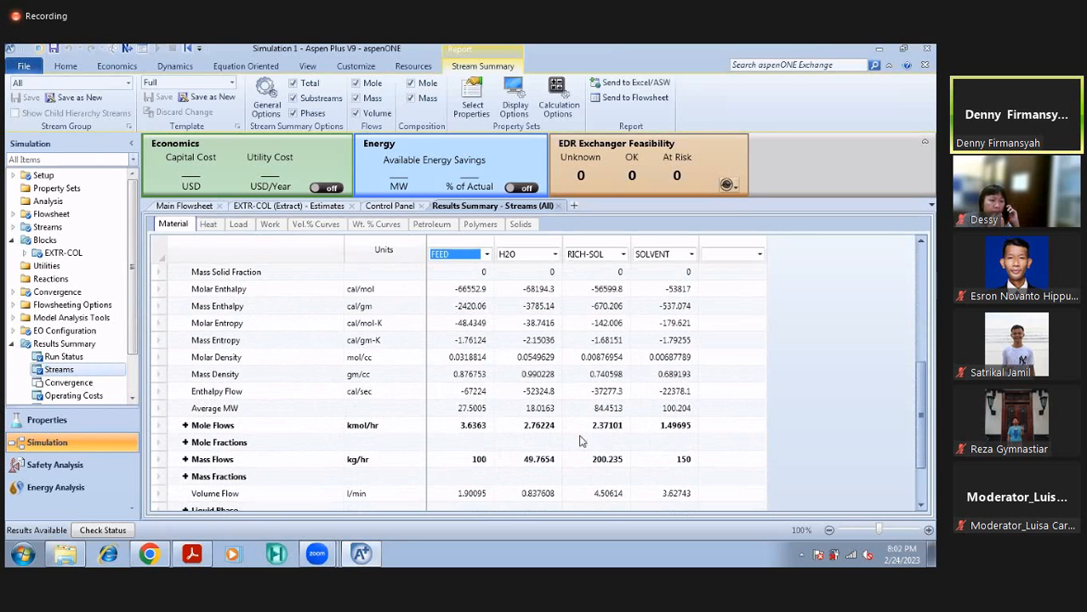
scroll(184, 461, "down", 1)
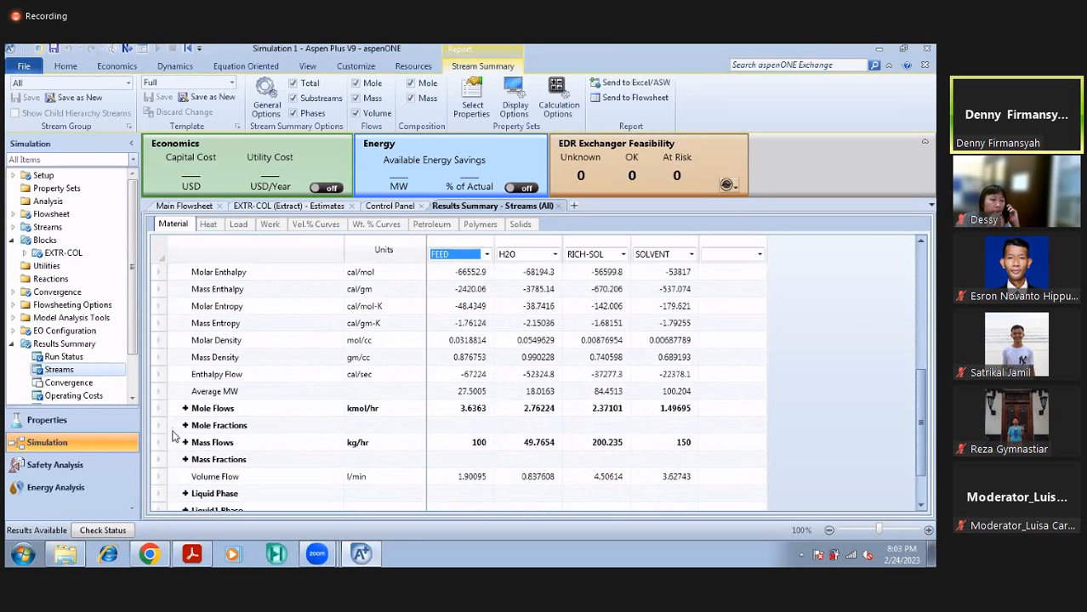
Expand the Mass Fractions and Mass Flows groups to examine each component's distribution across the streams
left_click(186, 461)
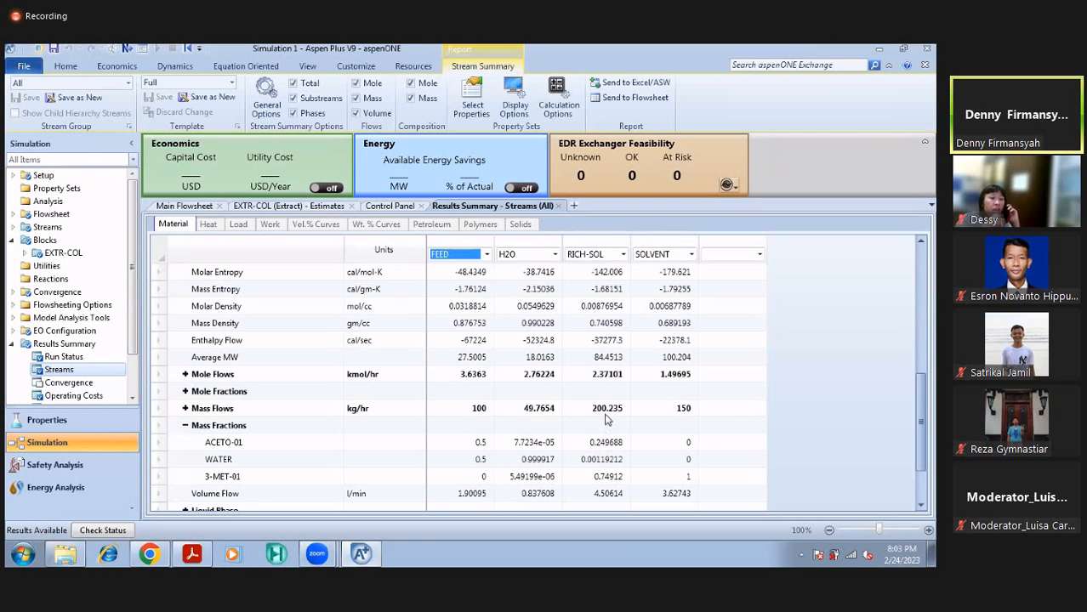
scroll(178, 405, "down", 1)
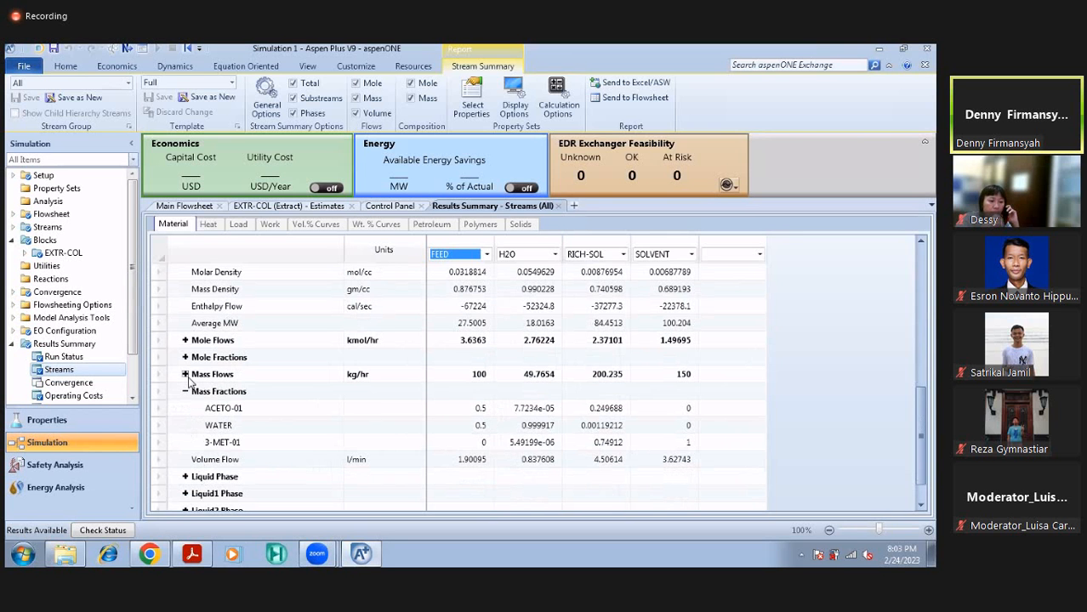
left_click(186, 374)
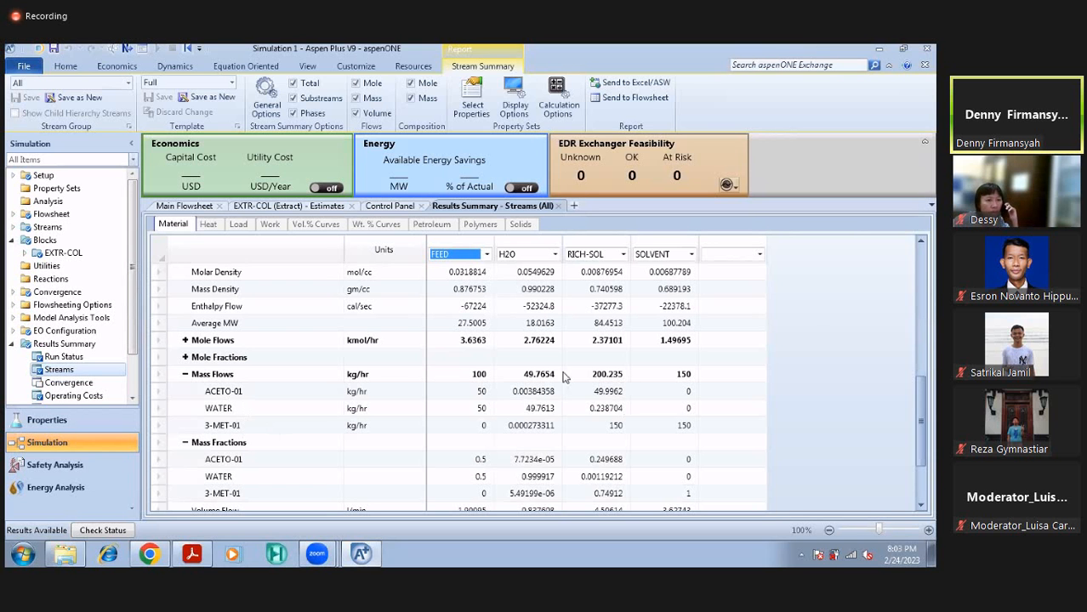
Move the RICH-SOL stream label onto the horizontal line segment beside EXTR-COL's upper outlet on the main flowsheet
left_click(193, 213)
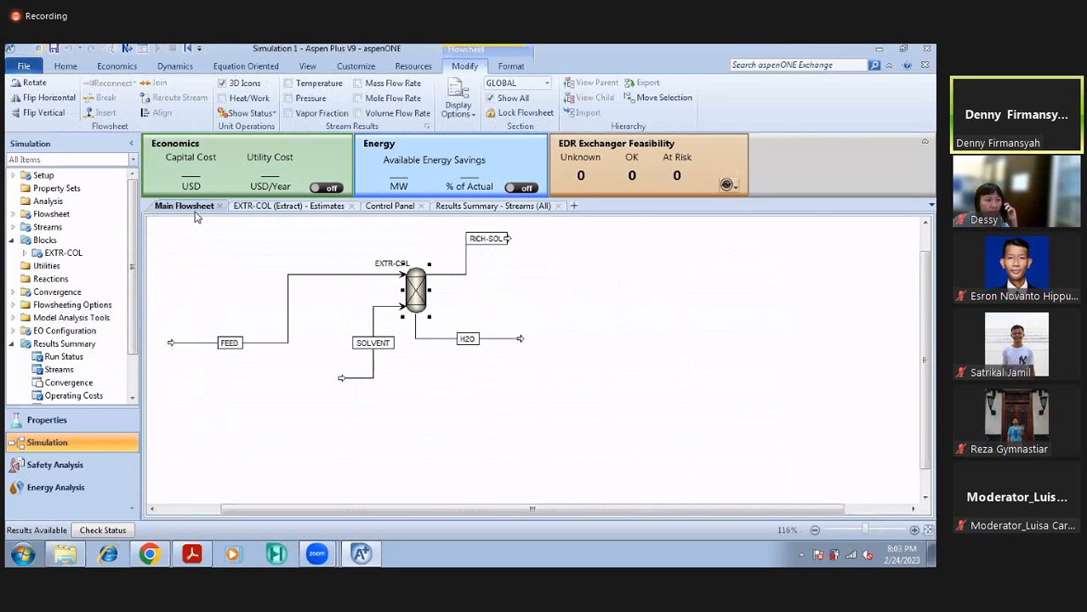
left_click(734, 311)
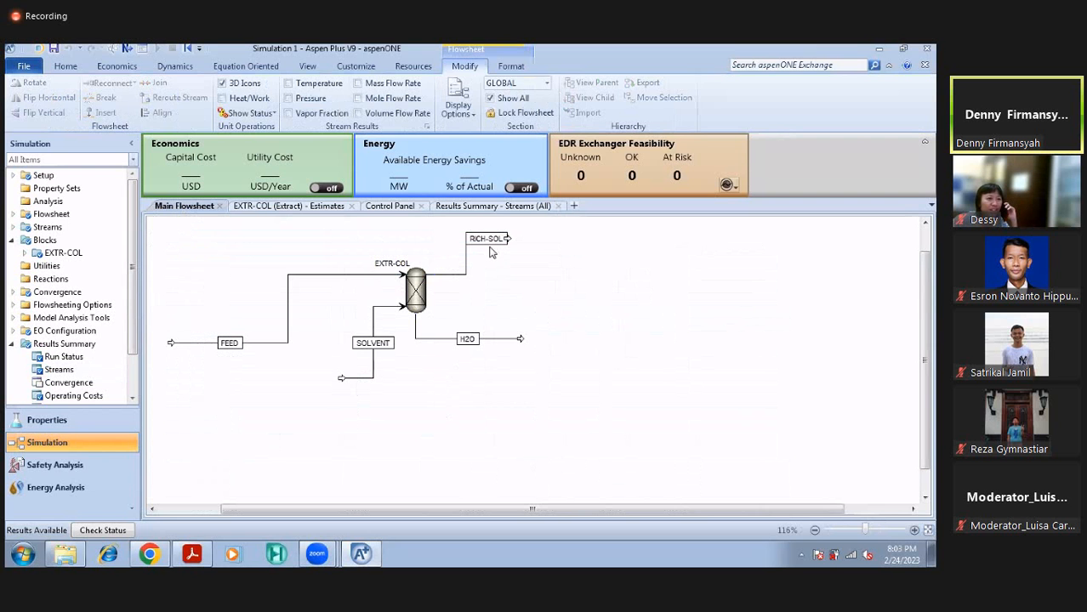
left_click_drag(489, 241, 466, 277)
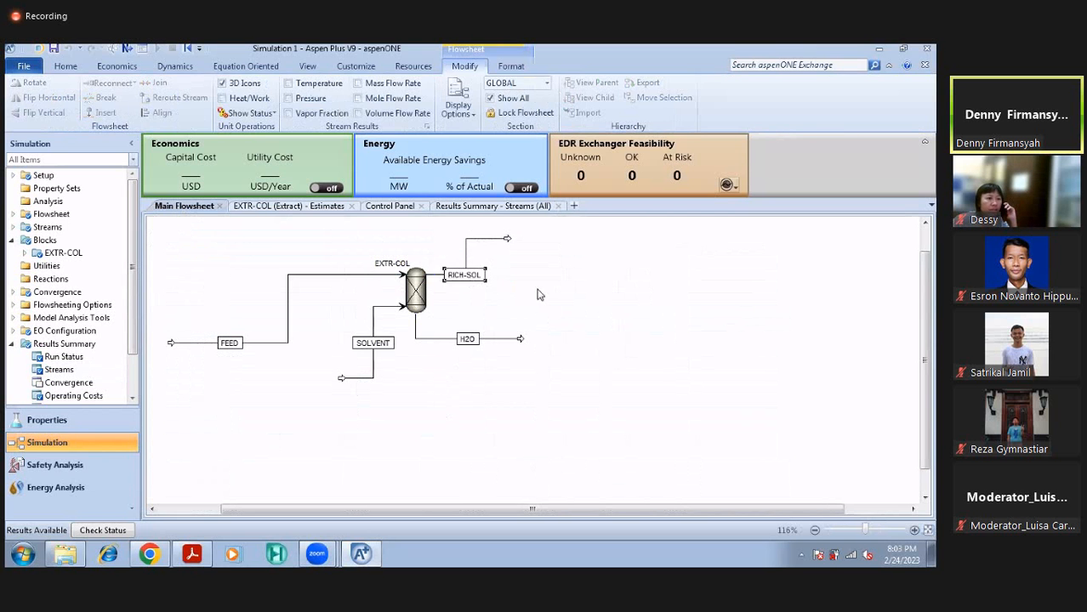
Switch to Adobe Acrobat Reader and examine the complete example flowsheet on the preceding slide, page 6
left_click(191, 554)
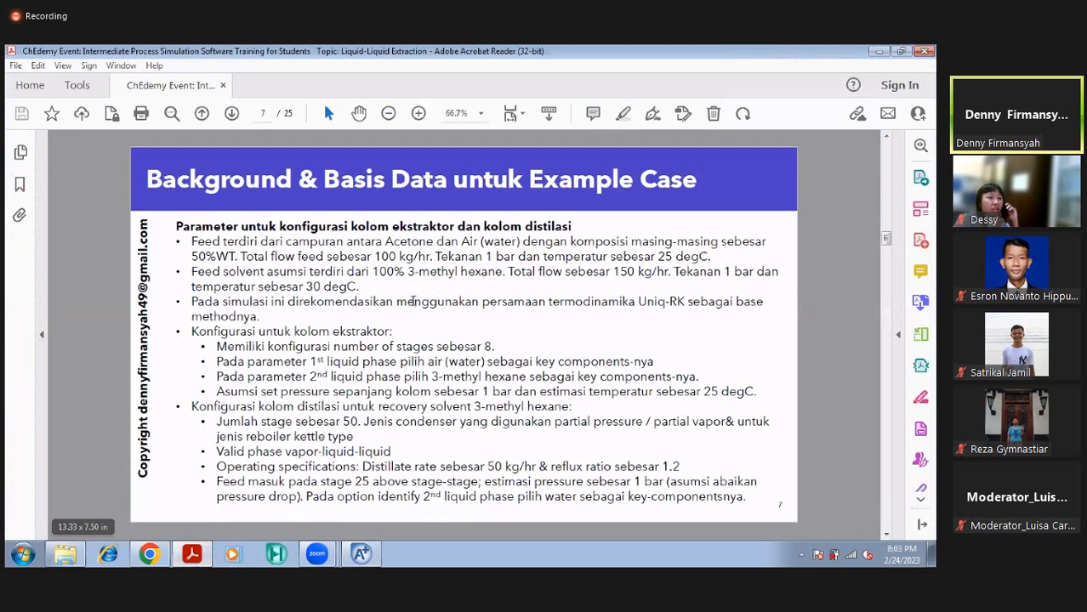
key("Left")
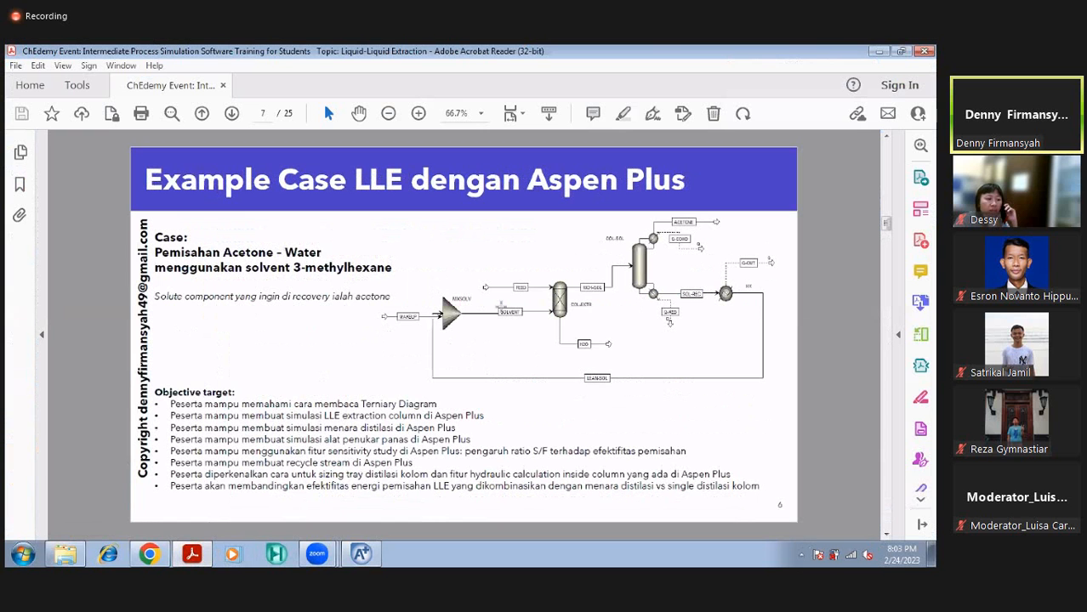
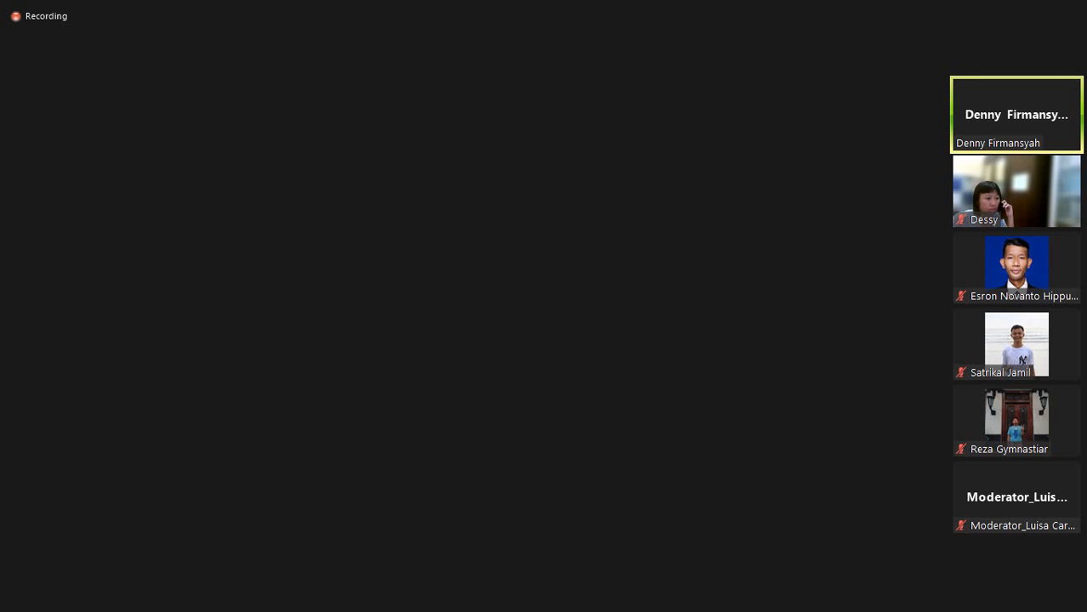
Back in Aspen Plus, reopen the Model Palette and place a RadFrac column with condenser and reboiler to the right of EXTR-COL
left_click(379, 98)
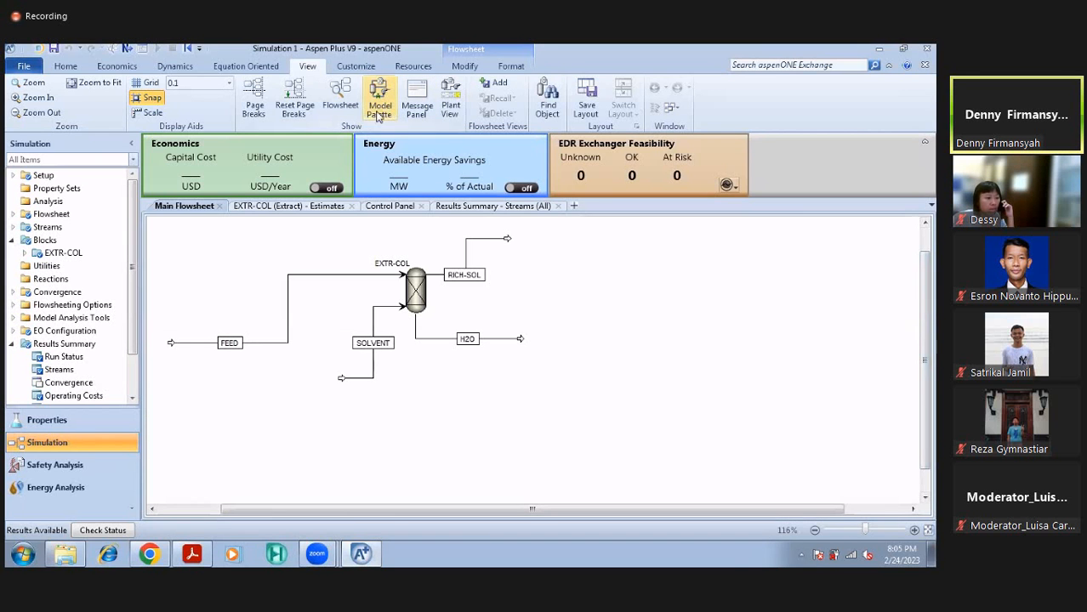
left_click(371, 97)
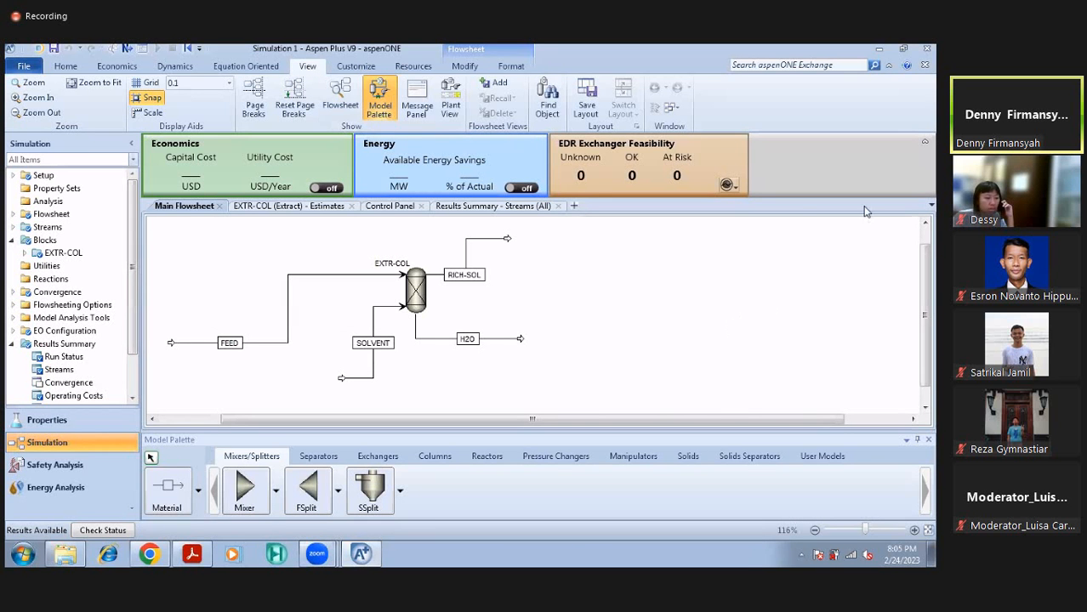
left_click(924, 224)
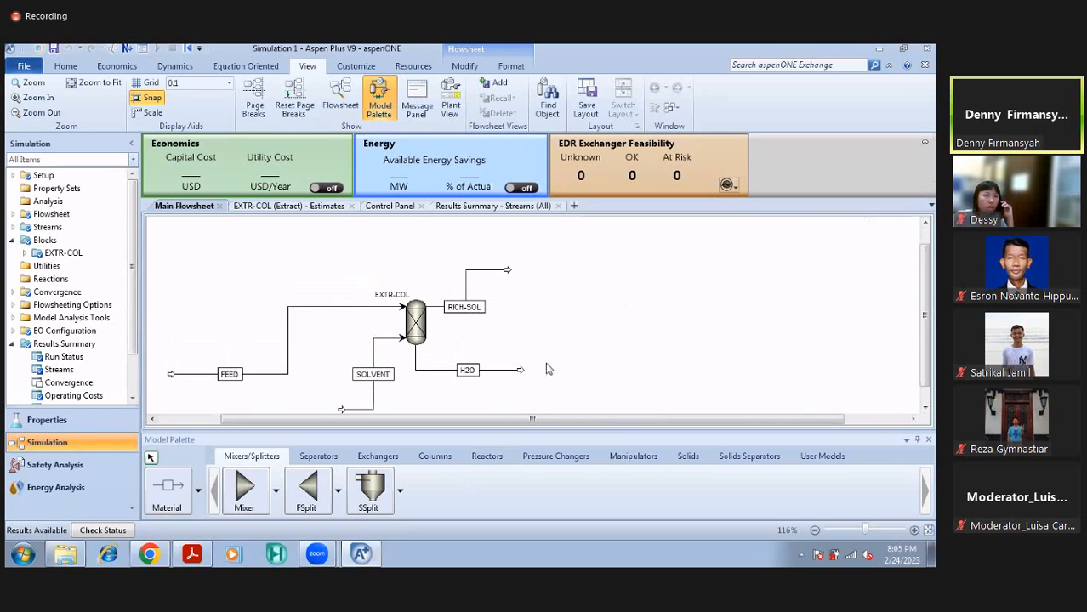
left_click(430, 459)
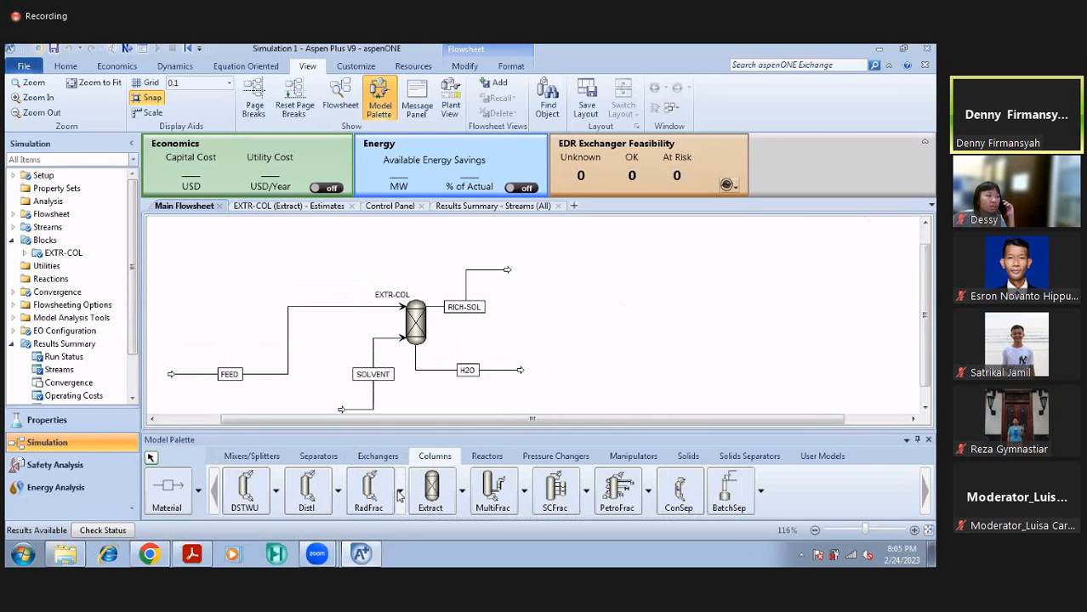
left_click(399, 491)
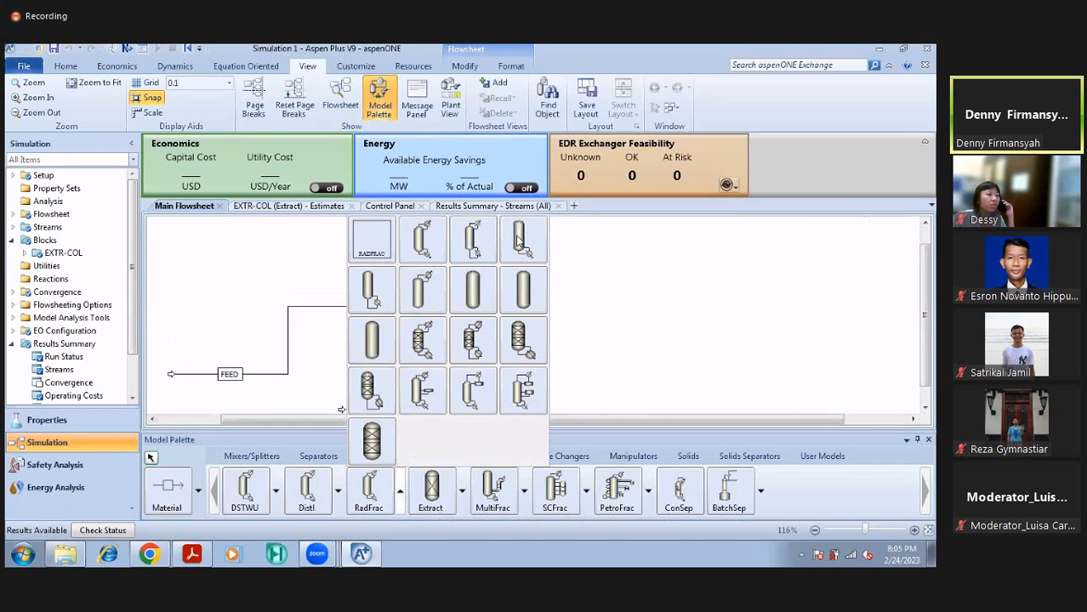
left_click(428, 247)
left_click(603, 275)
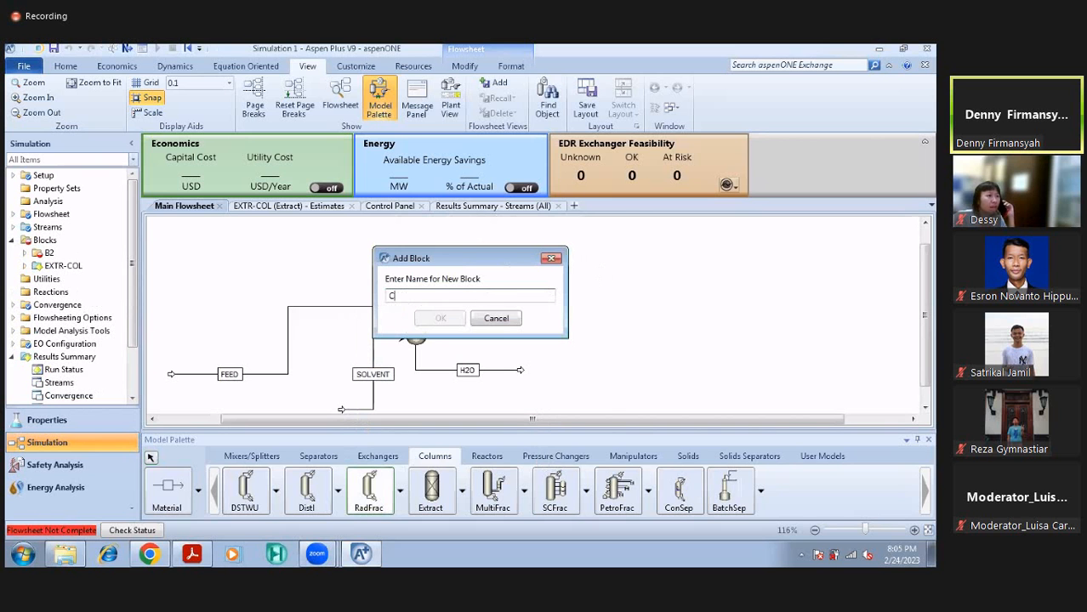
Name the new RadFrac block DIST-COL and move its label to the right side of the column
type("COLUMN")
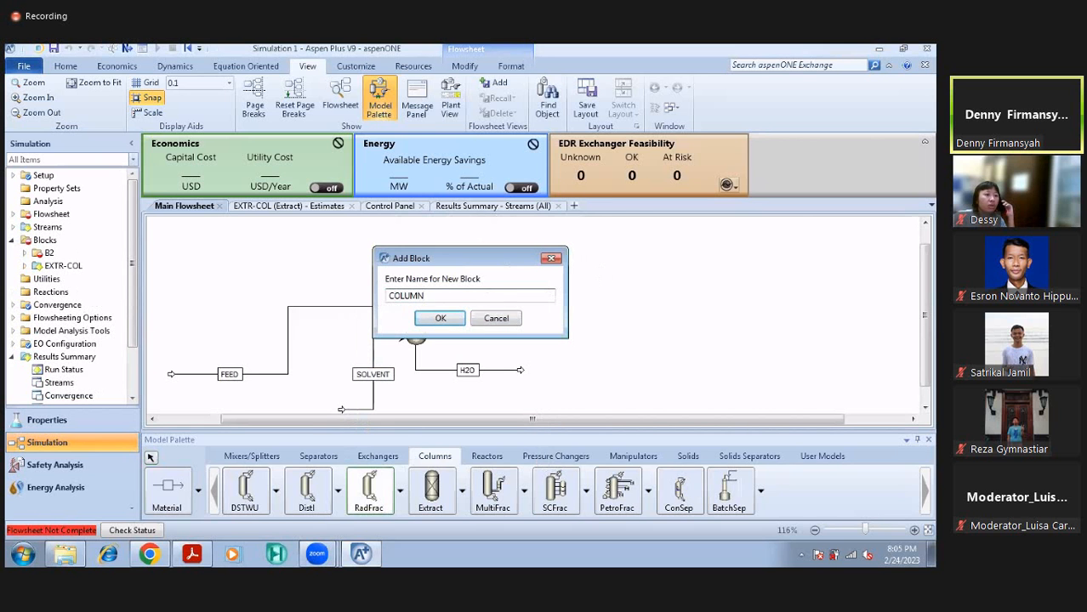
key("BackSpace")
key("BackSpace")
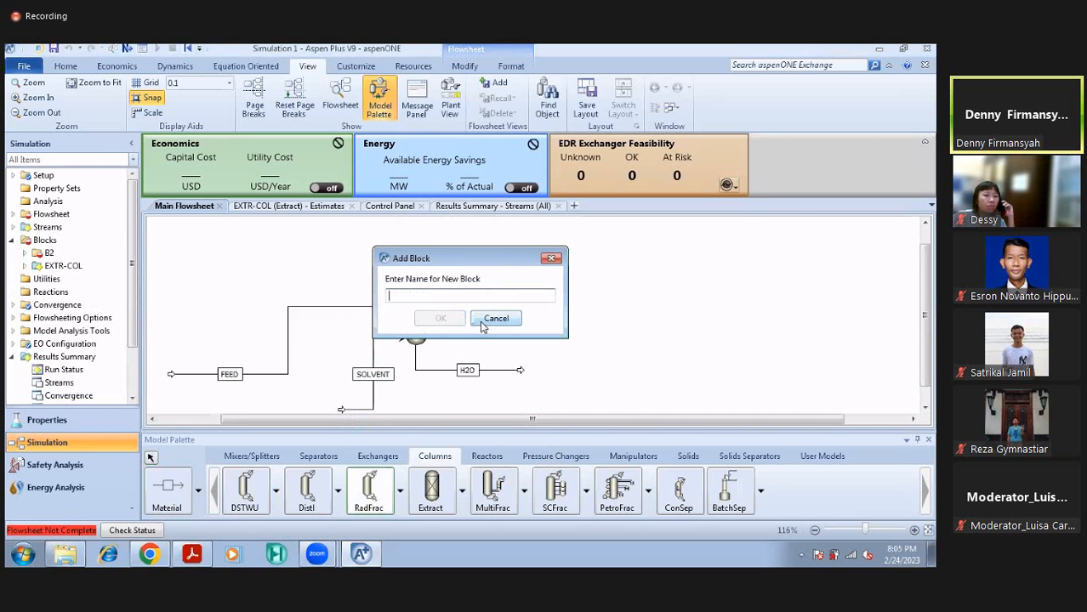
type("DIST-")
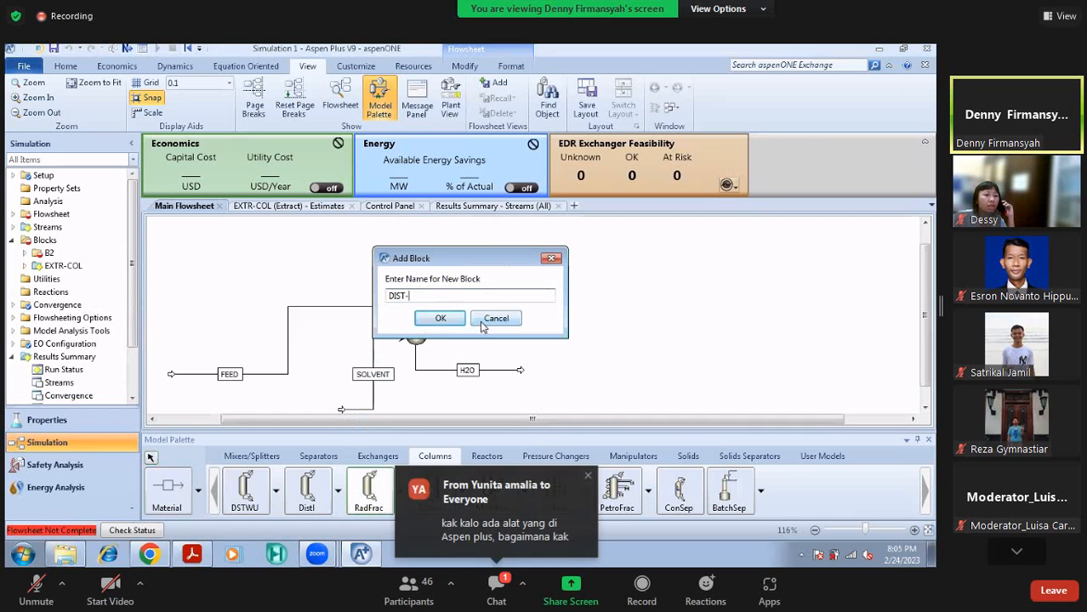
type("COL")
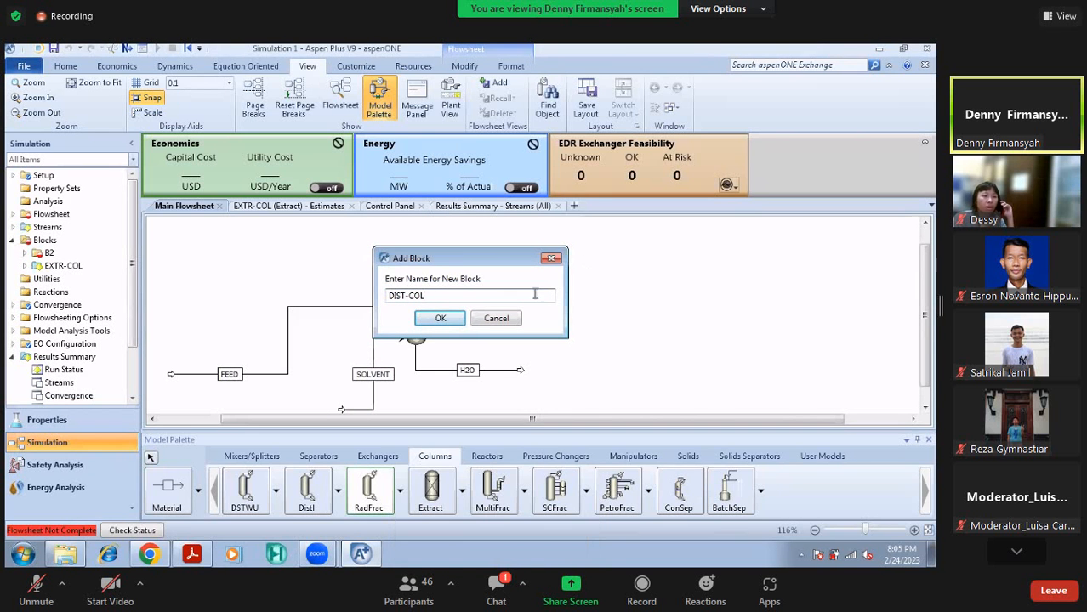
left_click(450, 318)
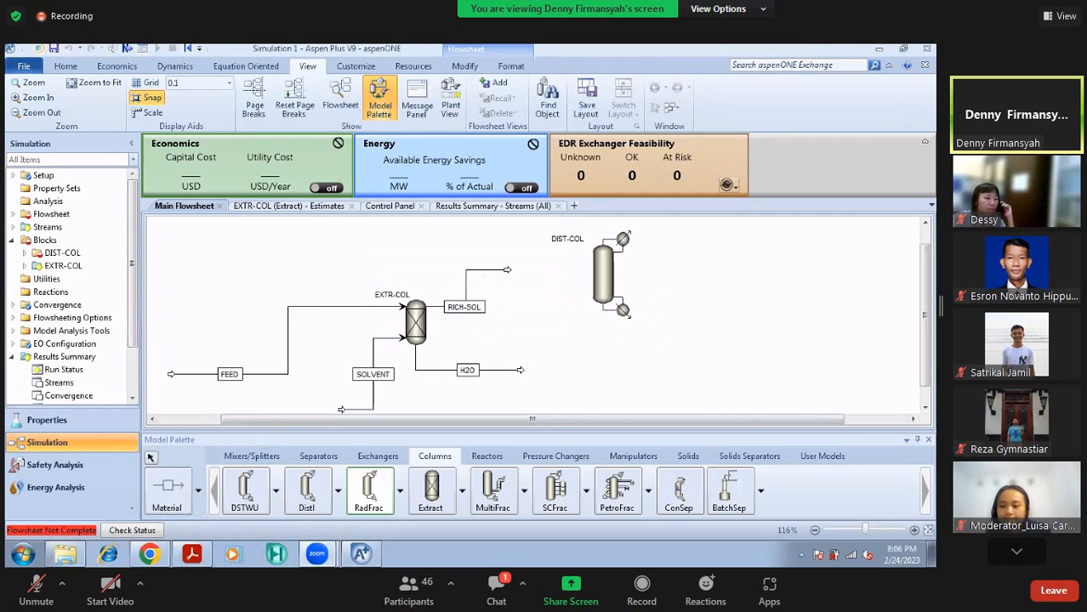
left_click(150, 459)
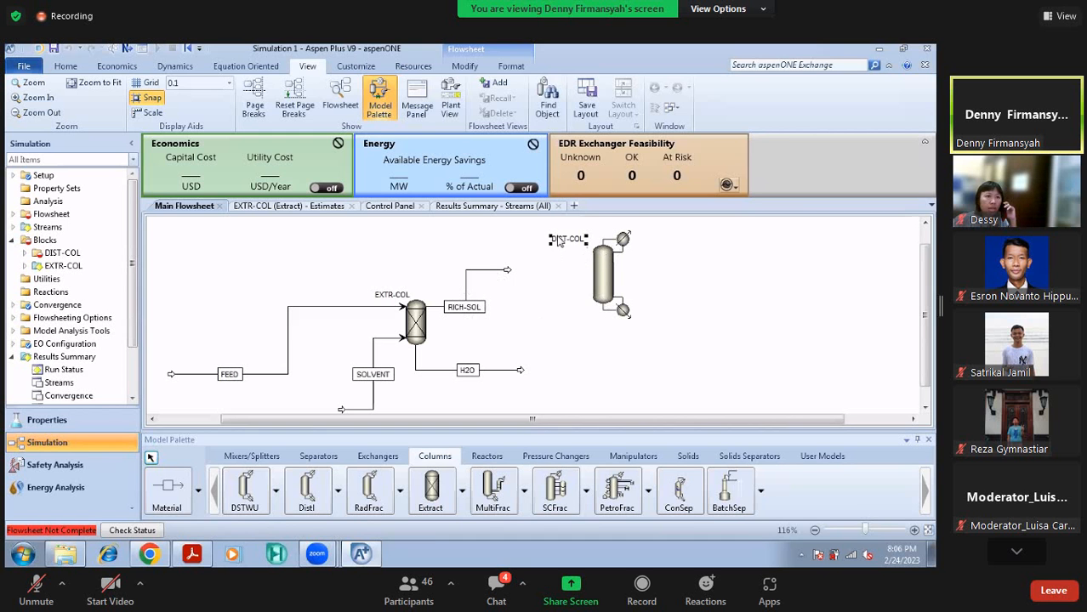
left_click_drag(559, 241, 629, 279)
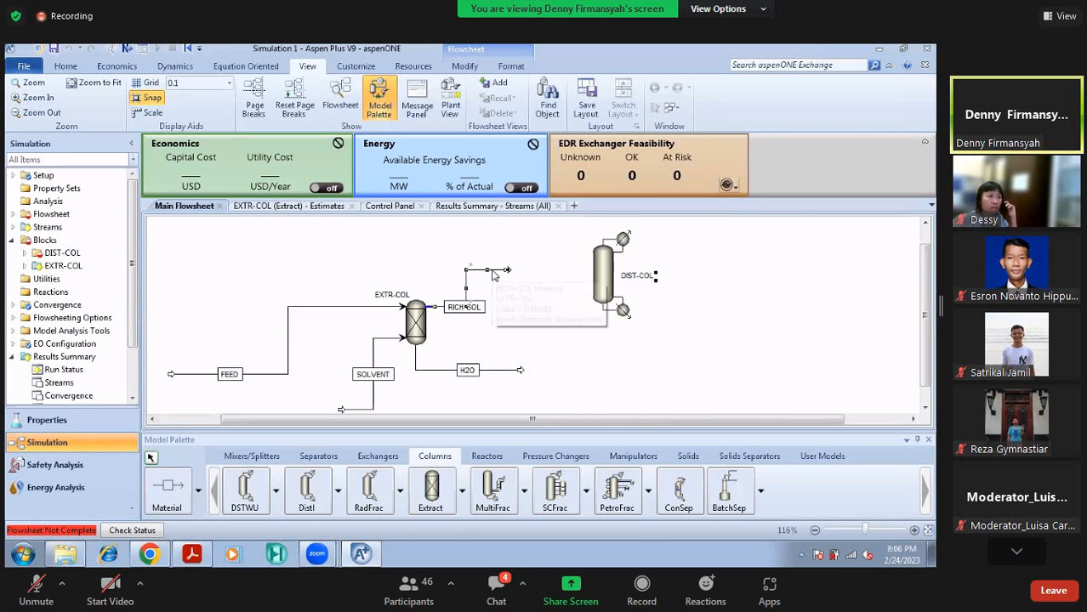
Reconnect the destination of the RICH-SOL stream to the feed port of DIST-COL
right_click(493, 271)
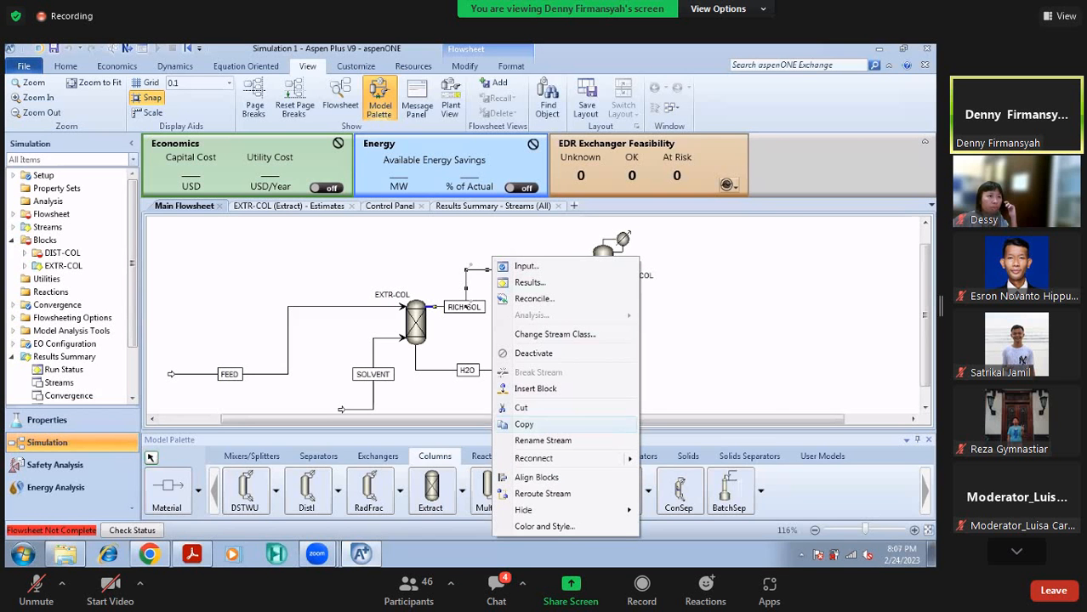
mouse_move(626, 460)
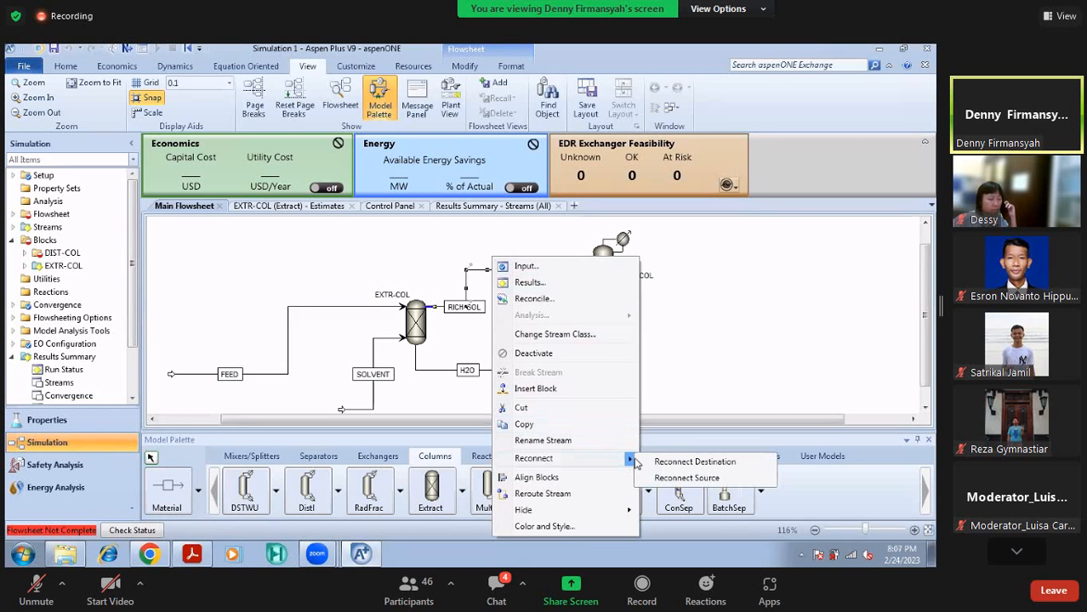
left_click(691, 463)
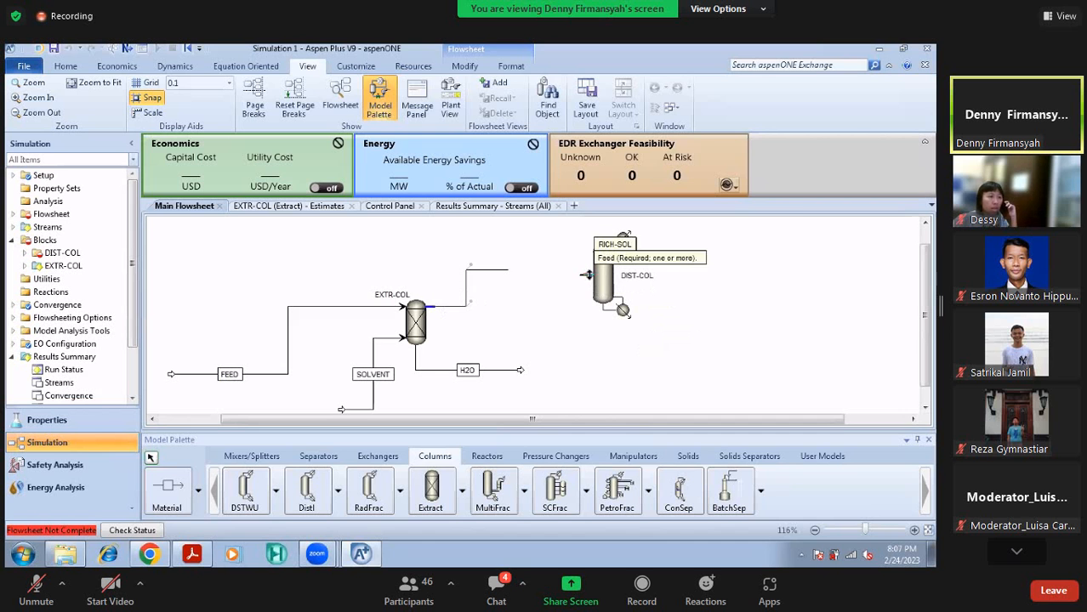
left_click(587, 273)
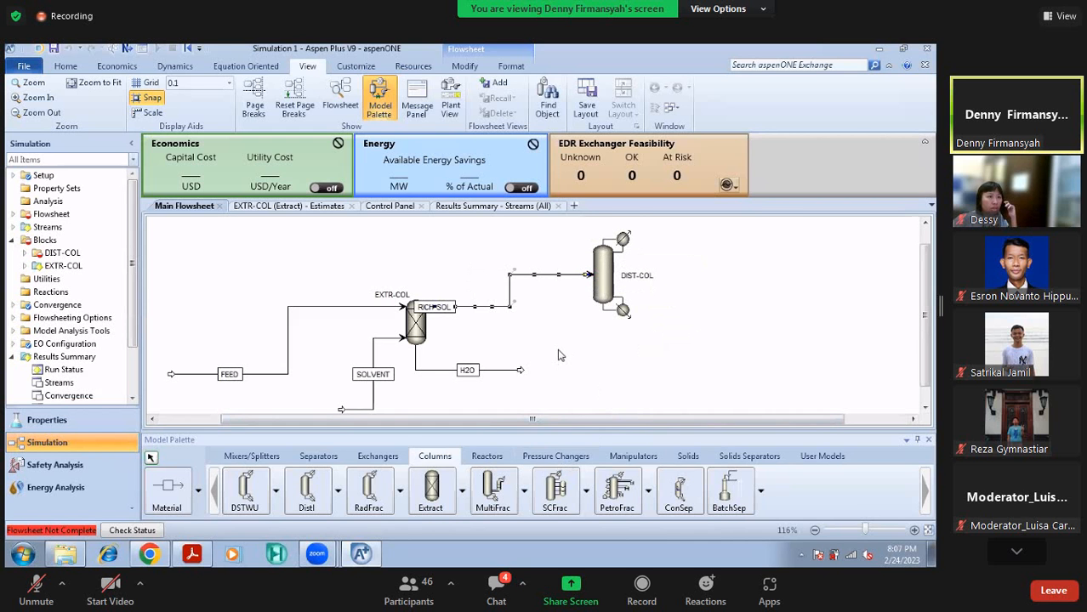
left_click(537, 275)
right_click(510, 371)
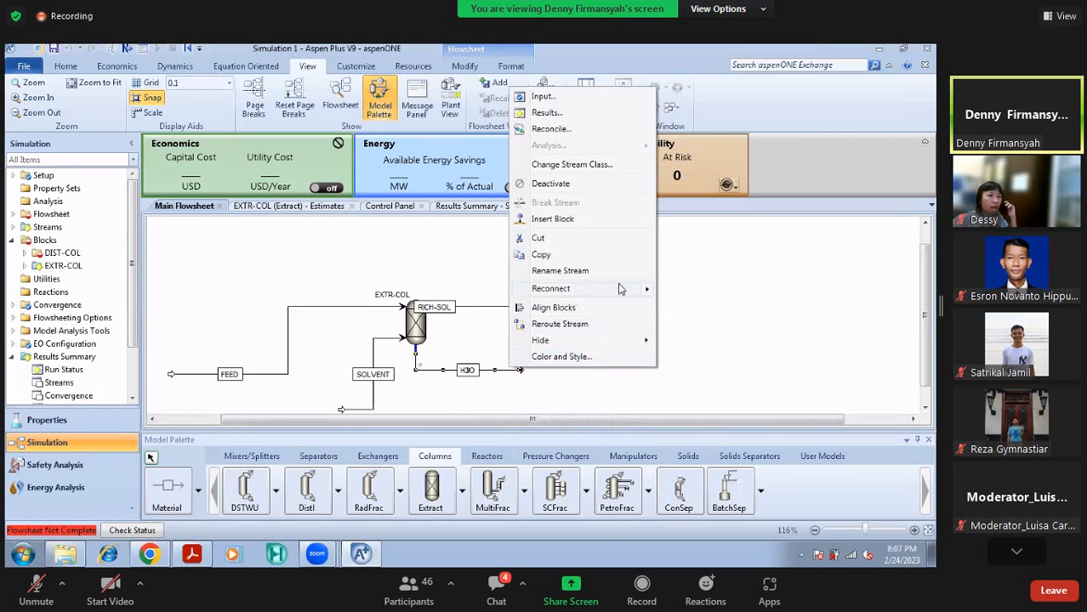
mouse_move(644, 291)
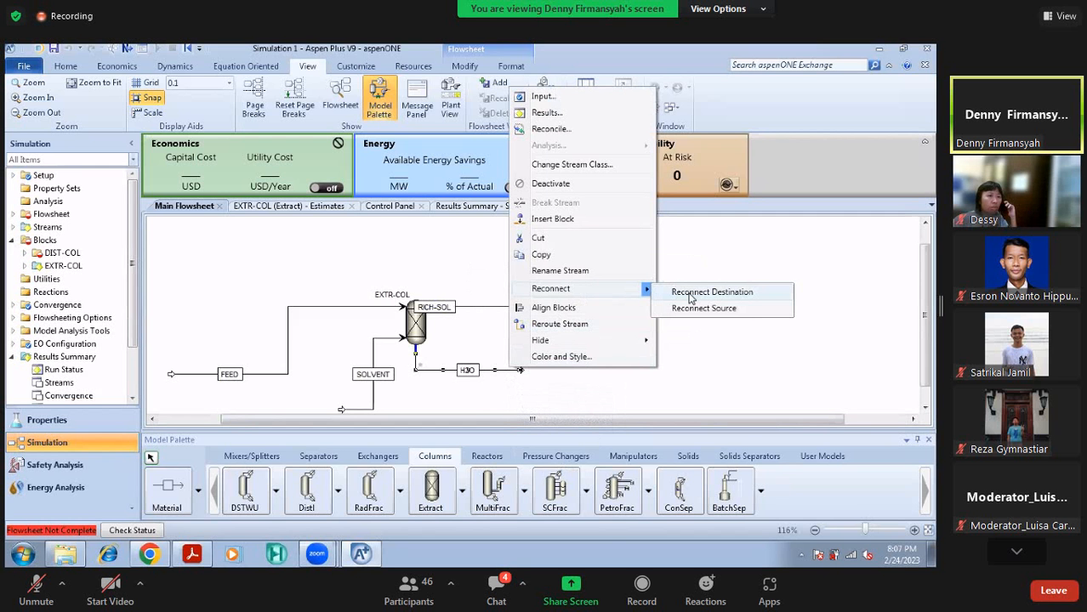
left_click(670, 392)
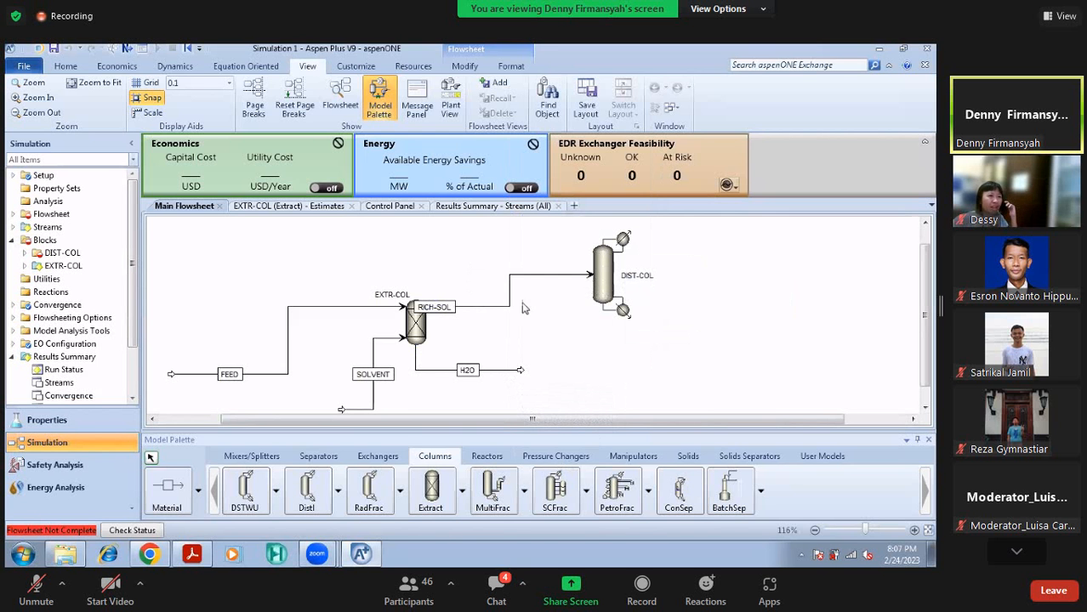
Lower DIST-COL so its feed lines up with EXTR-COL's upper outlet, and center the RICH-SOL label between the two columns
left_click_drag(444, 314, 488, 314)
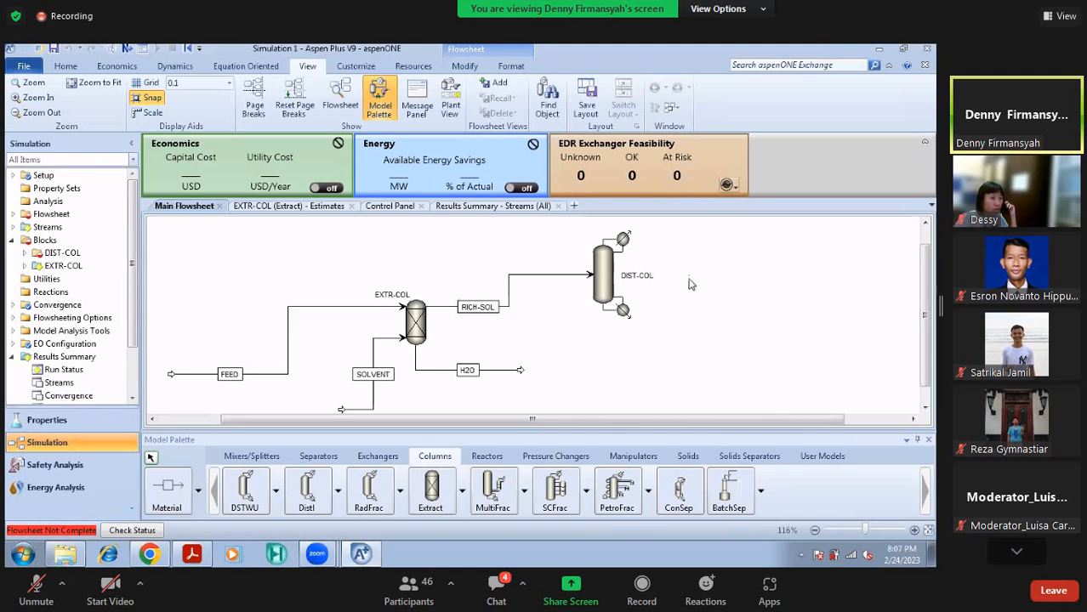
left_click_drag(607, 273, 584, 304)
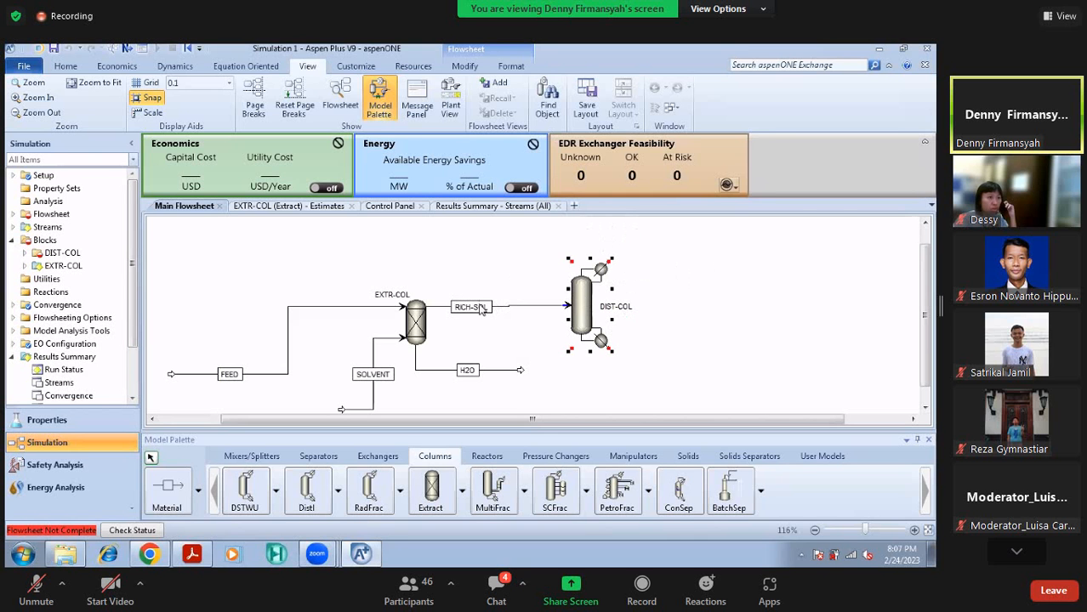
left_click_drag(472, 312, 503, 312)
left_click(763, 319)
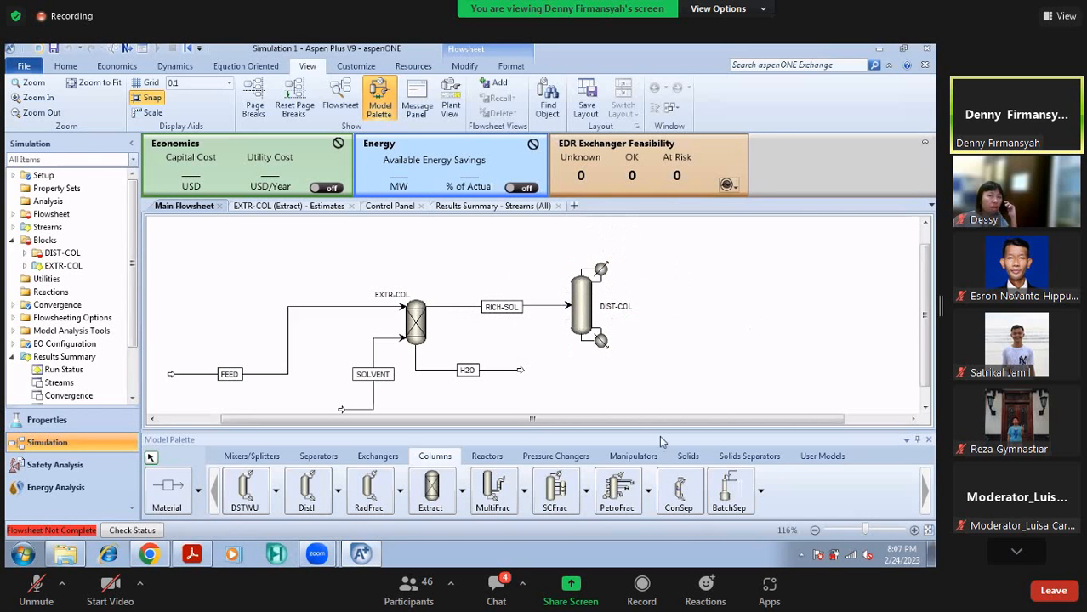
View DIST-COL's RadFrac configuration form and return to the main flowsheet
double_click(585, 308)
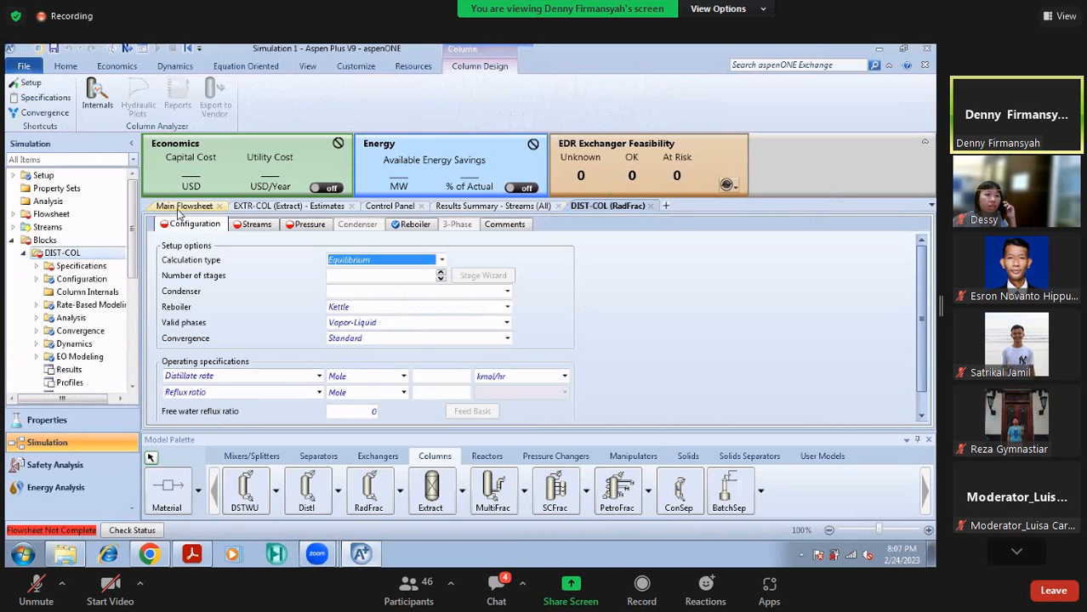
left_click(183, 206)
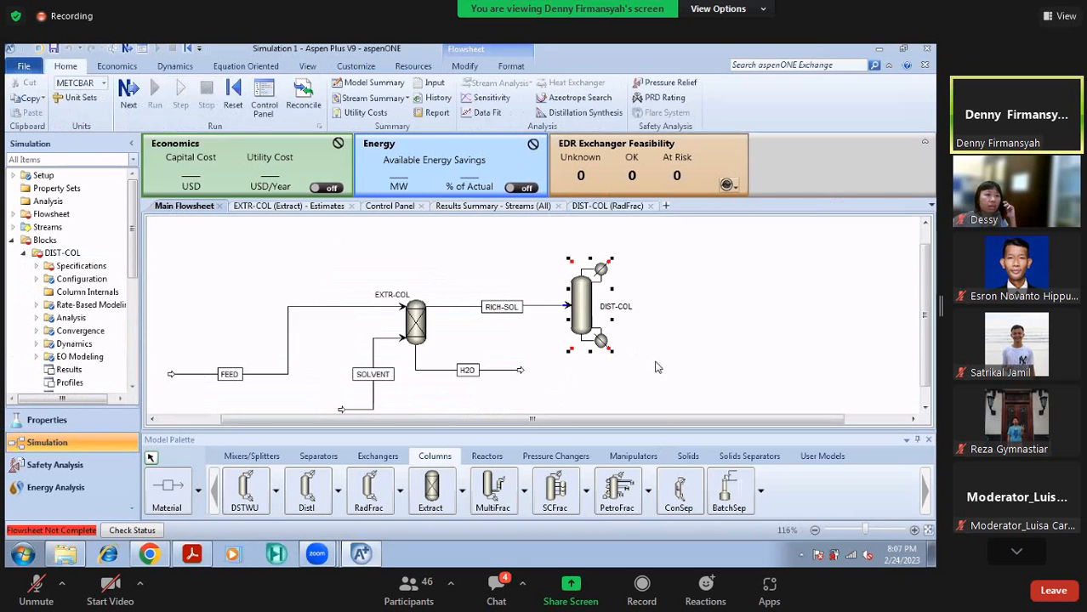
Draw a material stream from DIST-COL's reboiler outlet to the right and name it LEAN-SOL
left_click(198, 492)
left_click(176, 346)
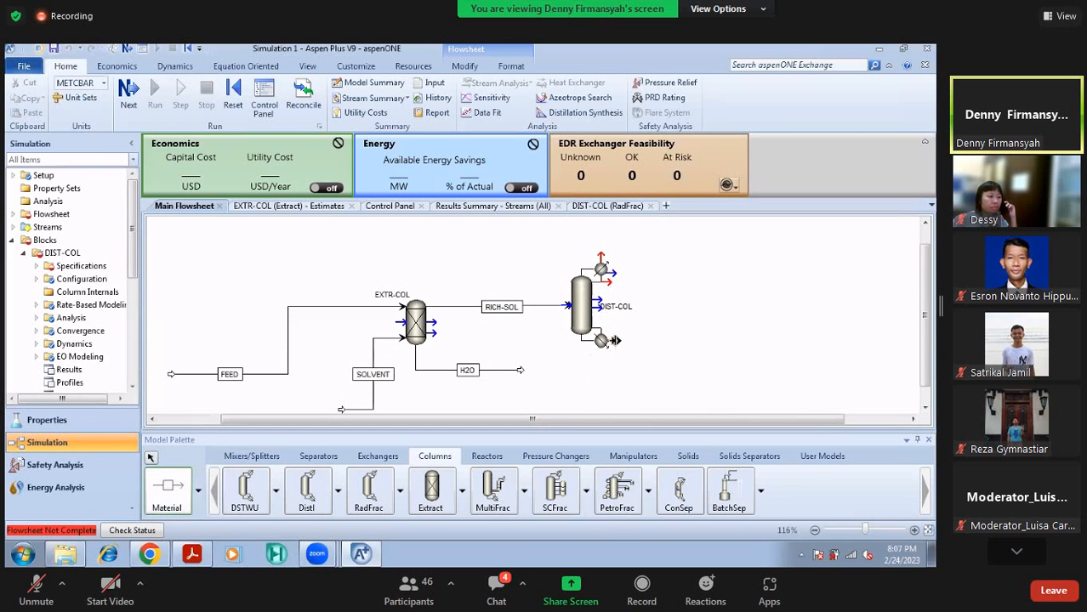
left_click(614, 340)
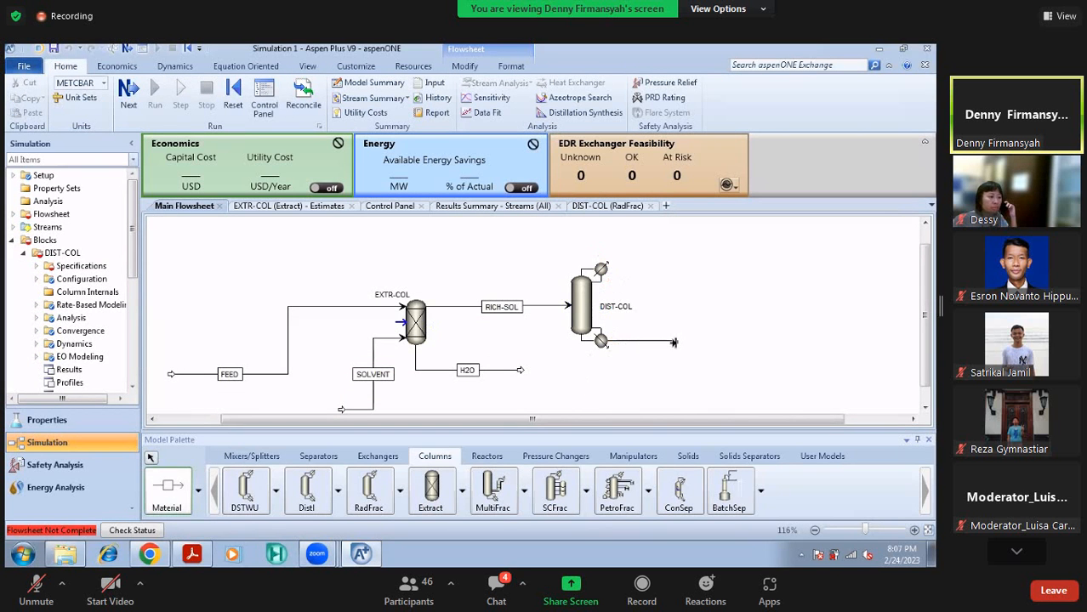
left_click(672, 339)
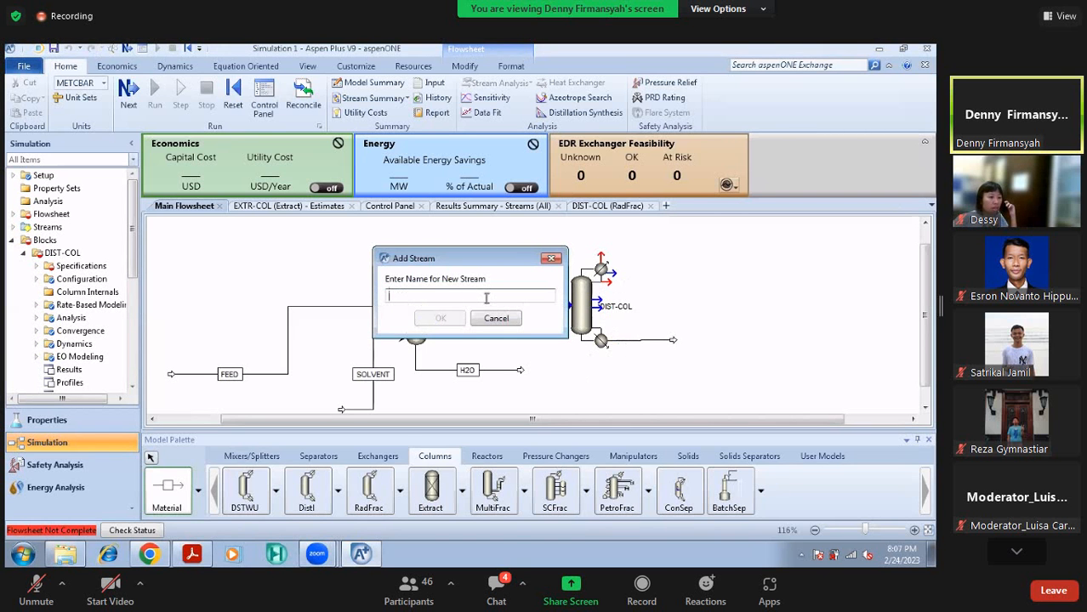
type("LEAN")
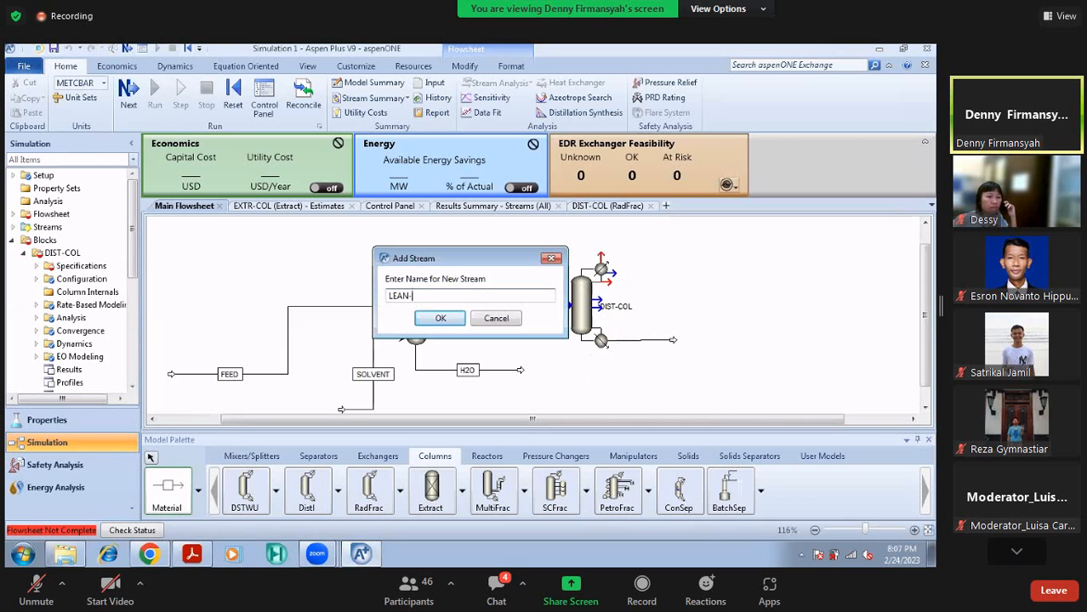
type("-SOL")
left_click(440, 319)
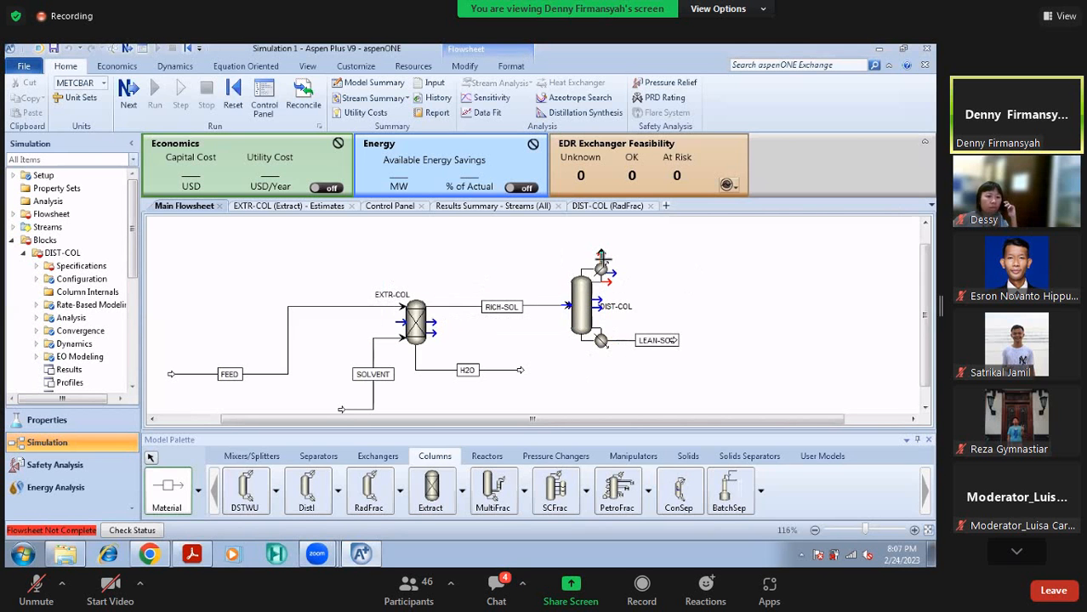
Draw a material stream from the top outlet of DIST-COL's condenser to the right and name it ACETONE
left_click(601, 249)
left_click(680, 240)
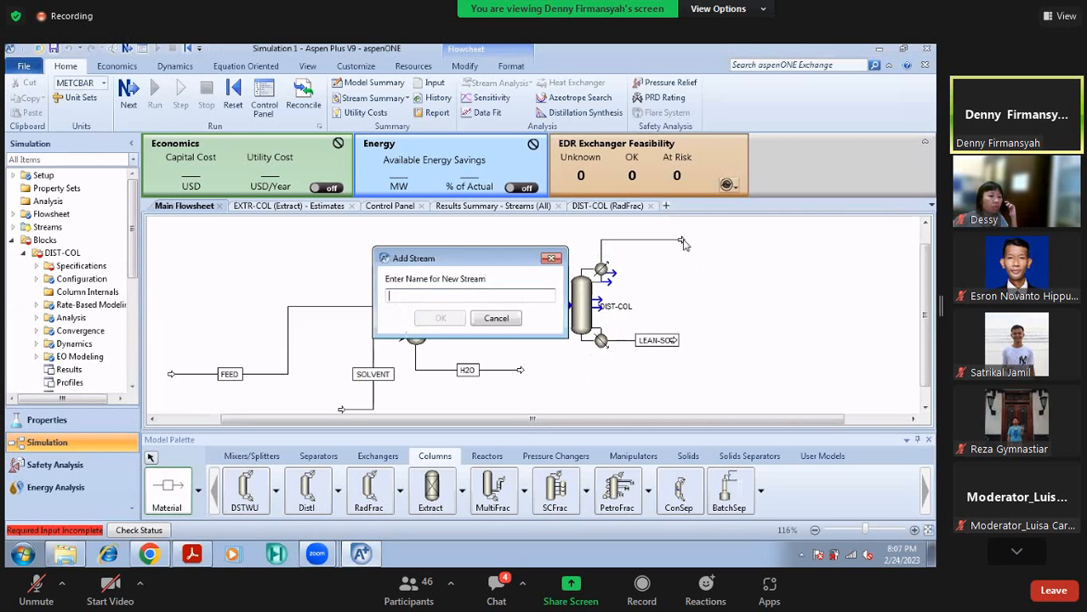
type("A")
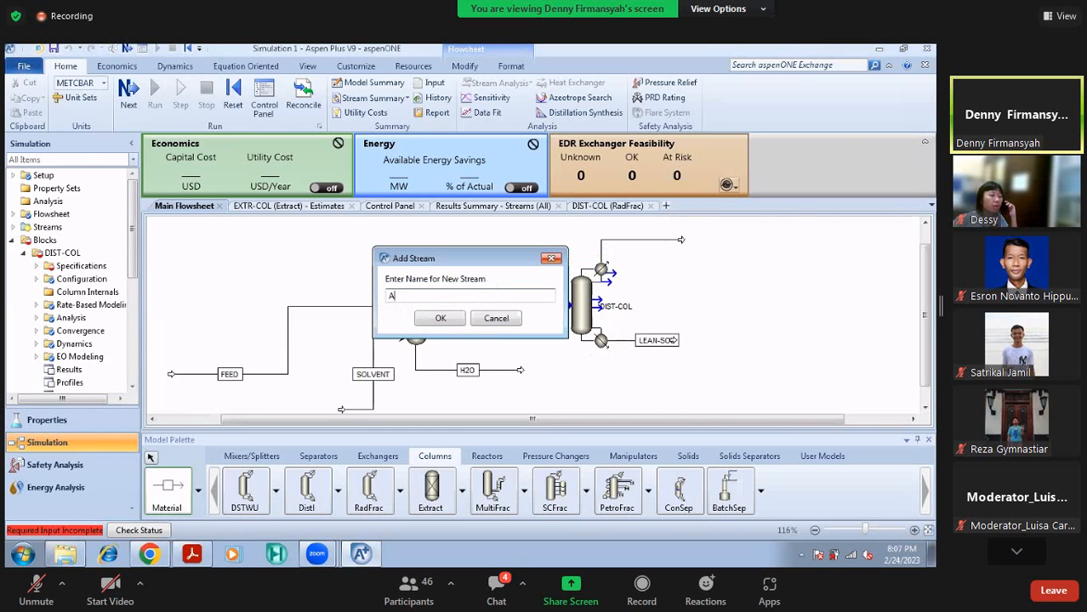
type("CETONE")
left_click(442, 319)
Draw a heat stream from DIST-COL's condenser to the right and name it Q-COND
left_click(199, 490)
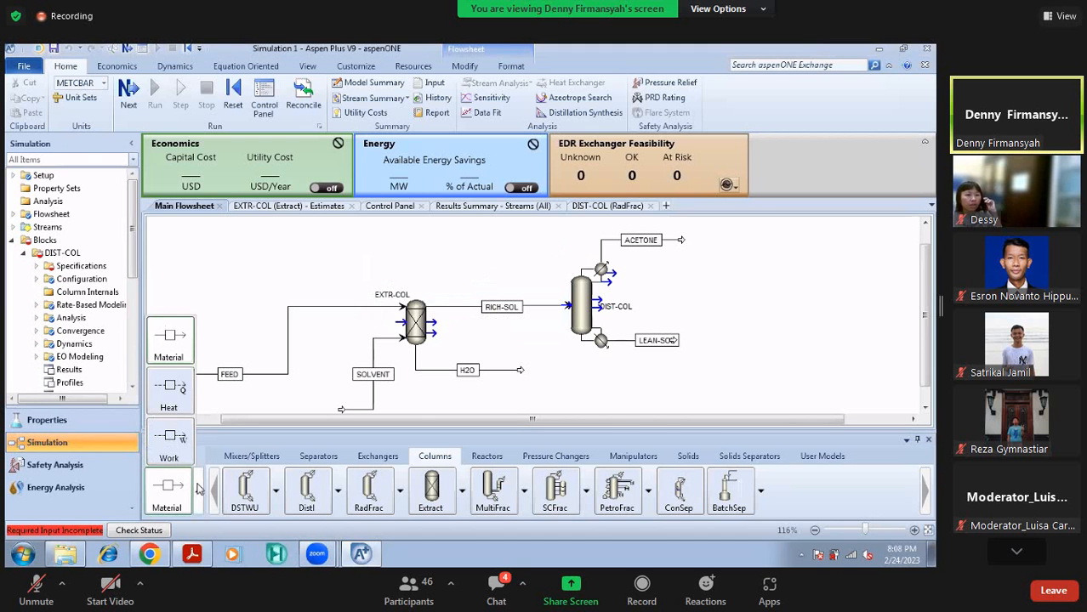
left_click(185, 398)
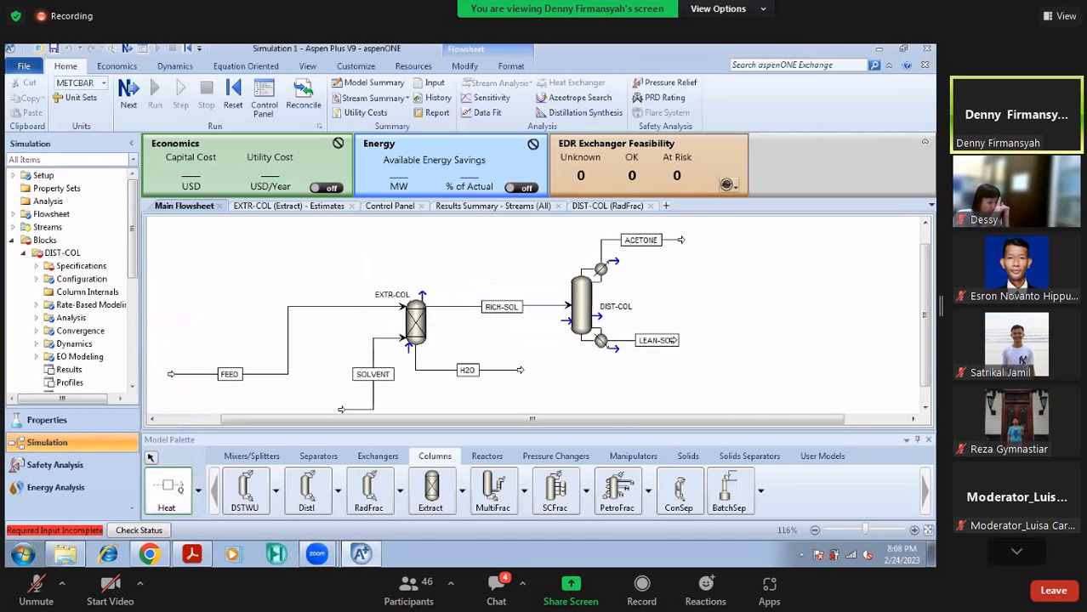
left_click(611, 261)
left_click(666, 260)
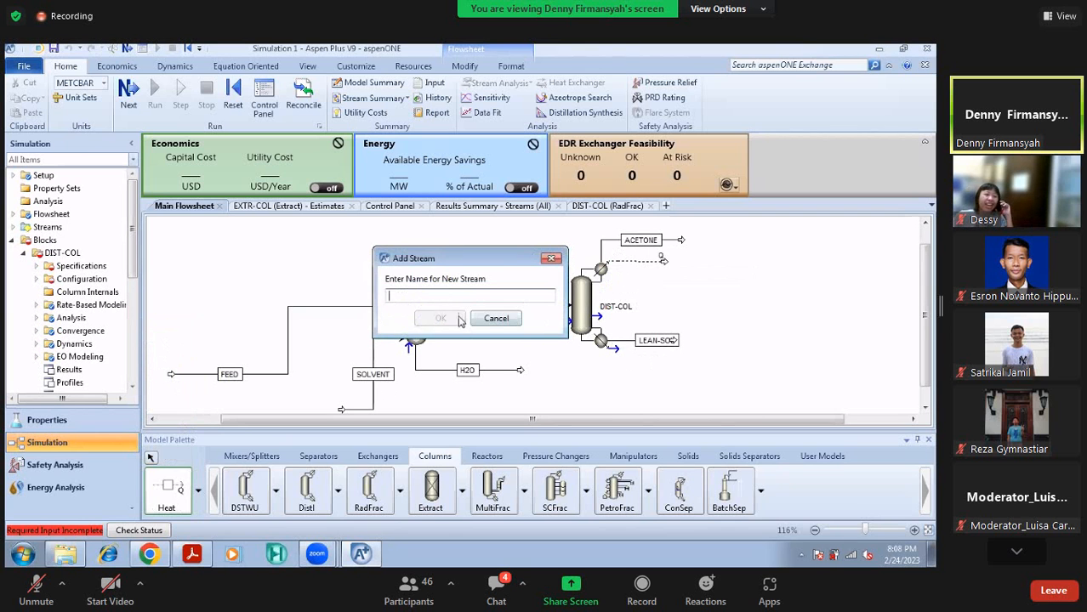
type("Q-COND")
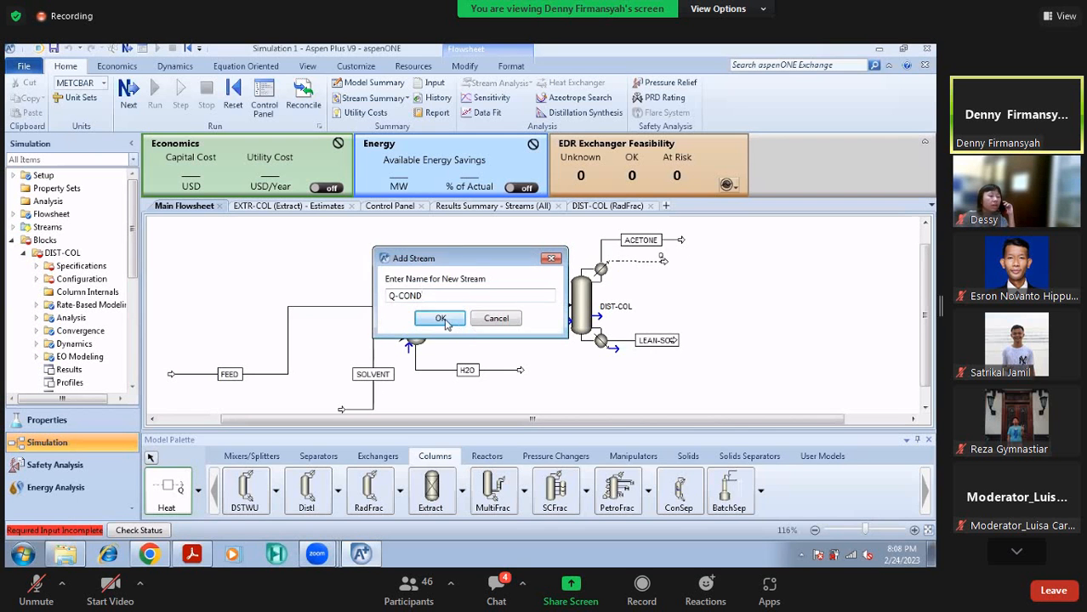
left_click(448, 322)
Draw a heat stream from DIST-COL's reboiler downward, name it Q-REB, and leave stream insertion without adding another stream
left_click(613, 355)
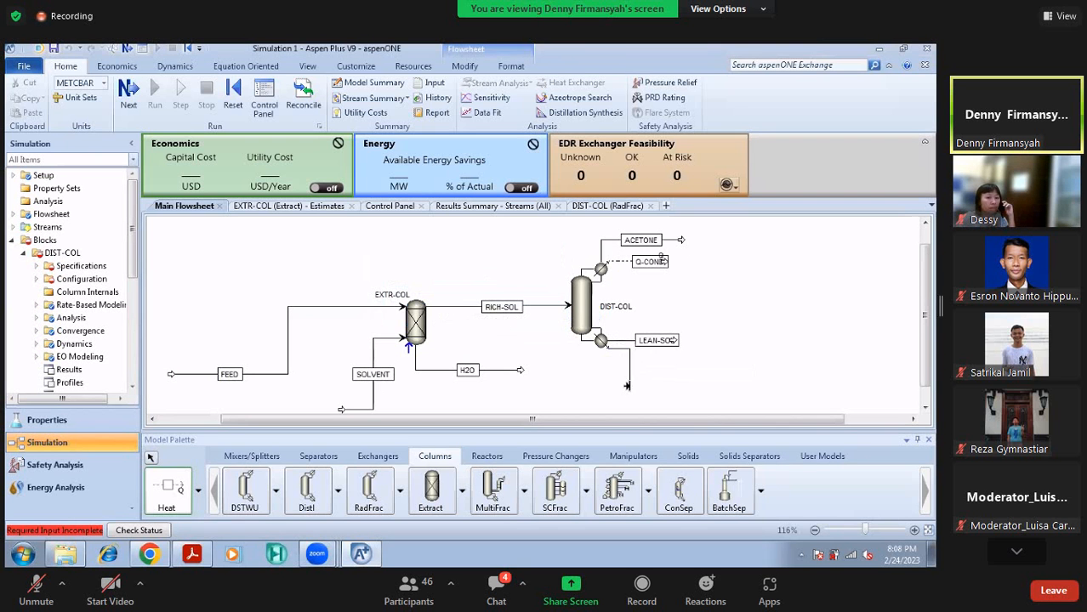
left_click(629, 382)
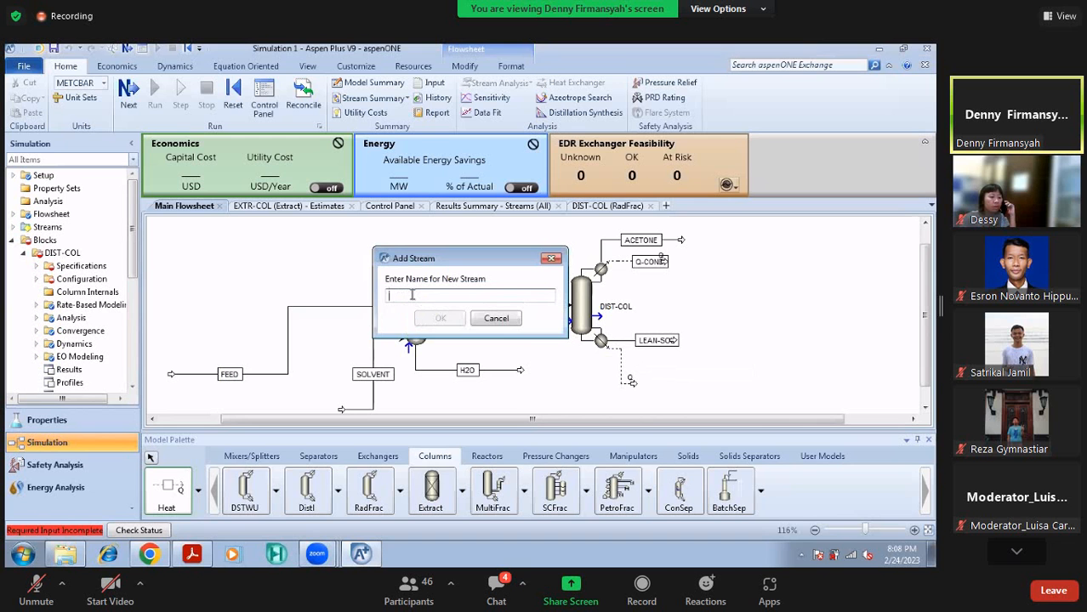
type("Q")
type("RE")
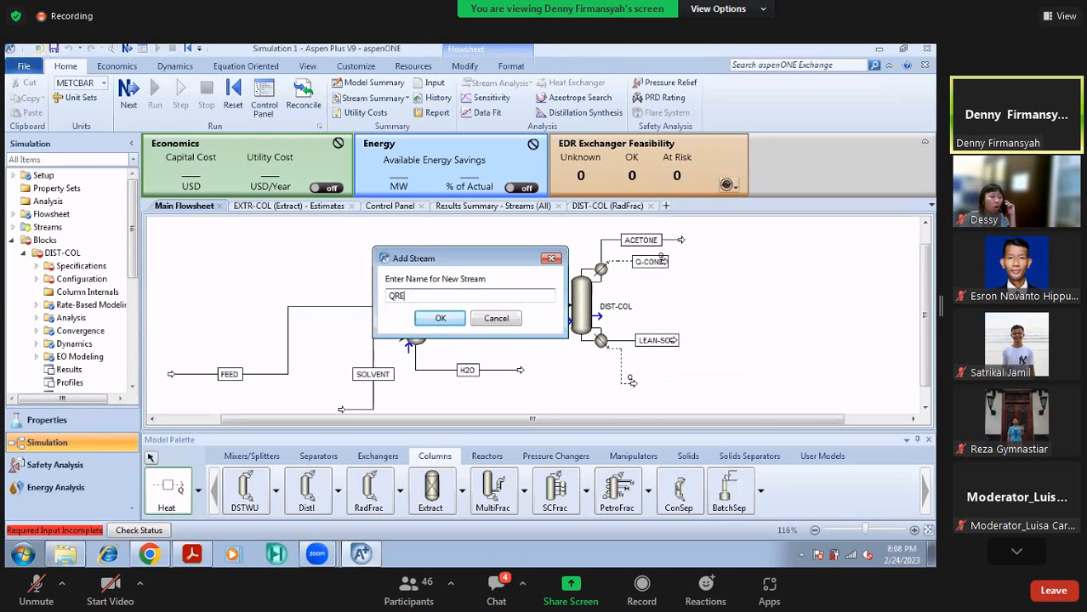
key("BackSpace")
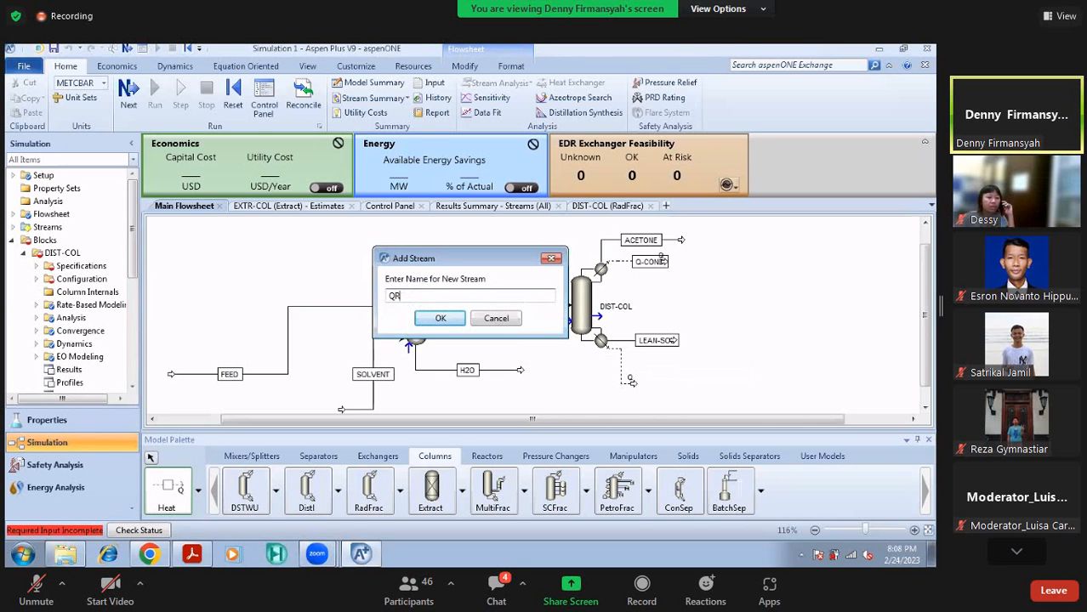
key("BackSpace")
type("-RE")
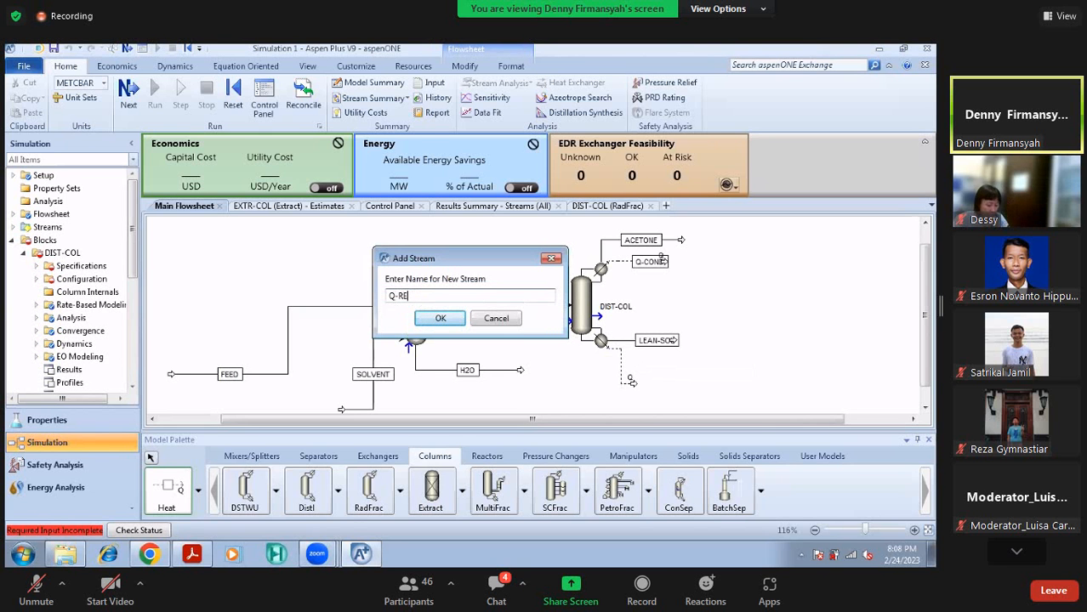
type("B")
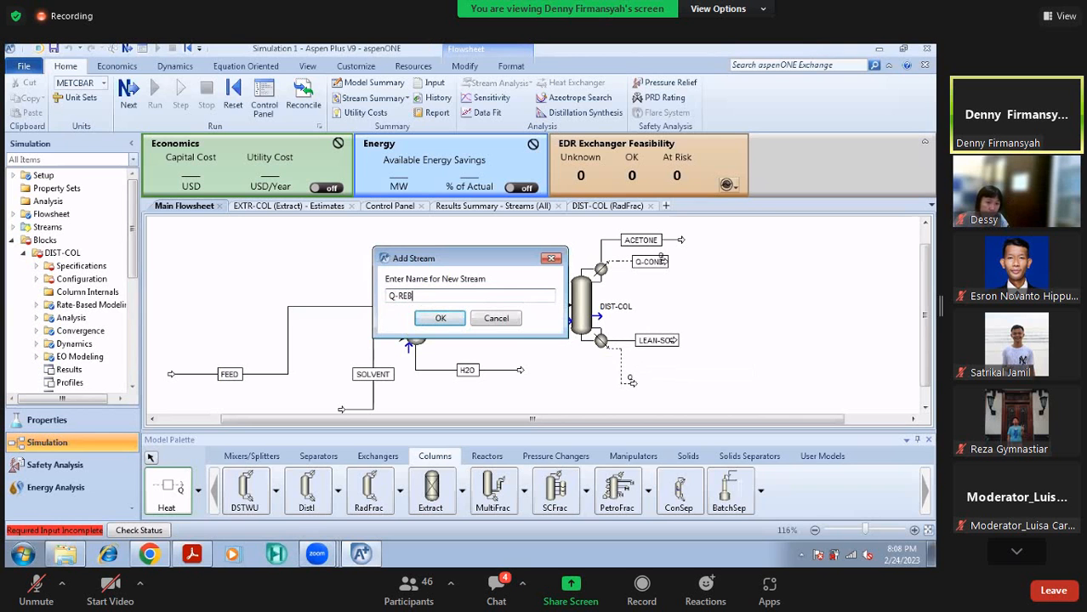
left_click(453, 319)
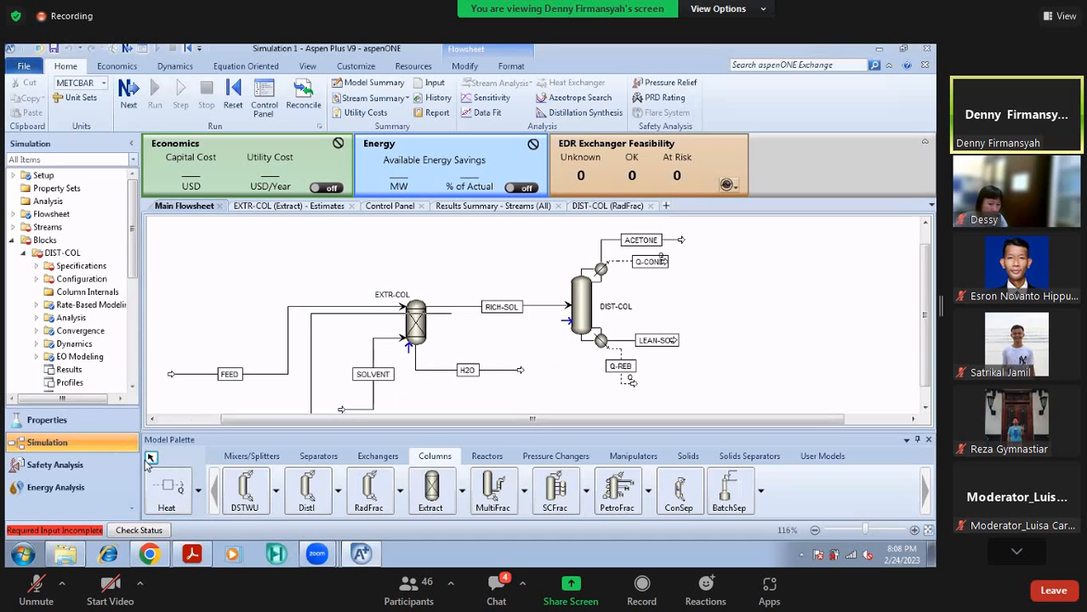
left_click(416, 266)
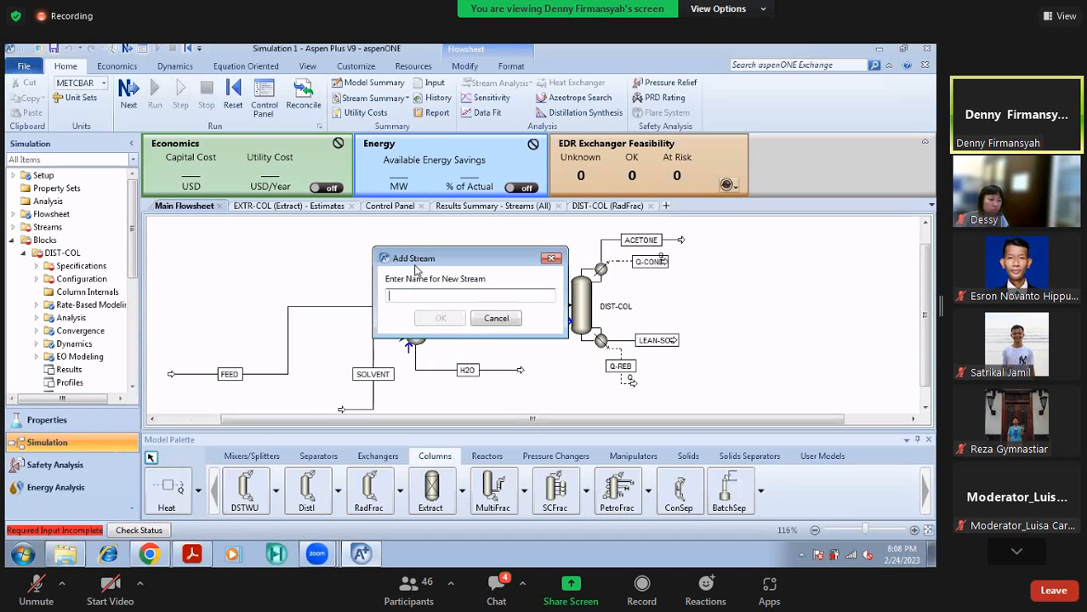
left_click(496, 319)
left_click(150, 459)
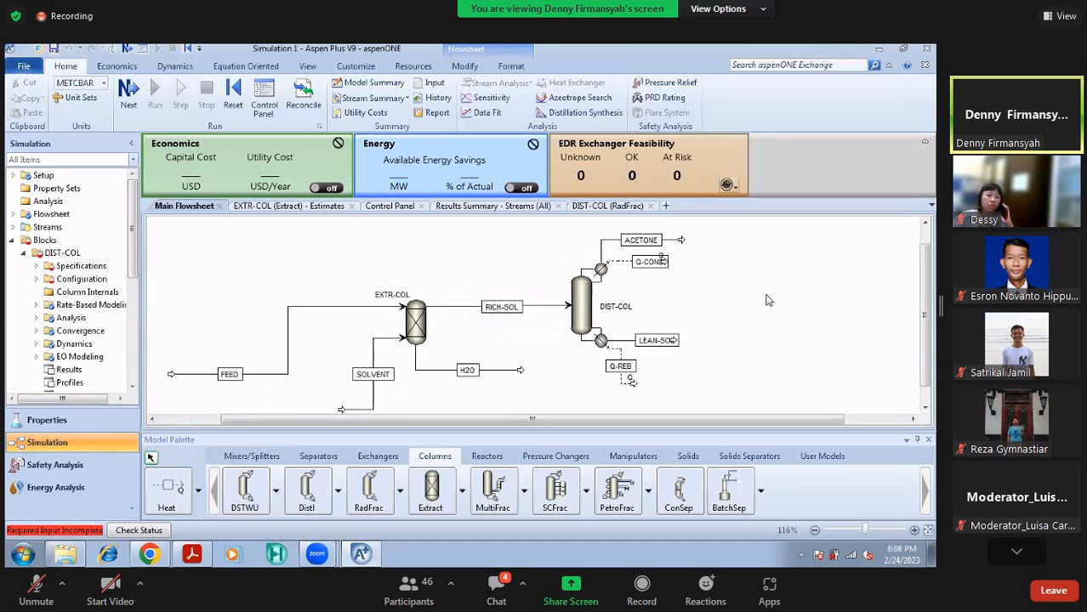
Open DIST-COL's configuration form and consult the distillation column parameters on page 7 of the training PDF in Adobe Acrobat Reader
left_click(24, 253)
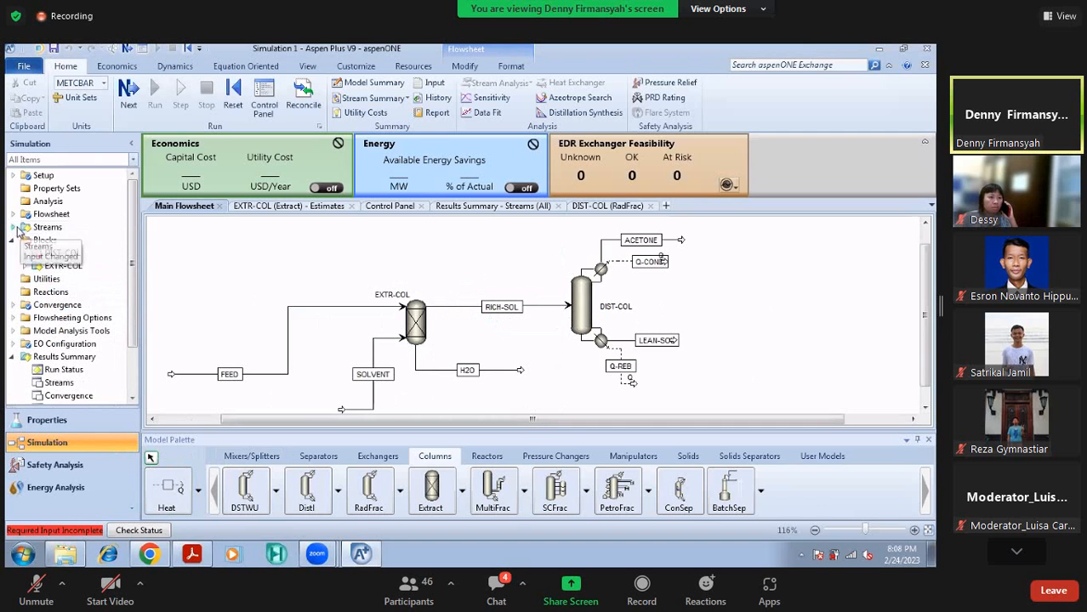
left_click(12, 357)
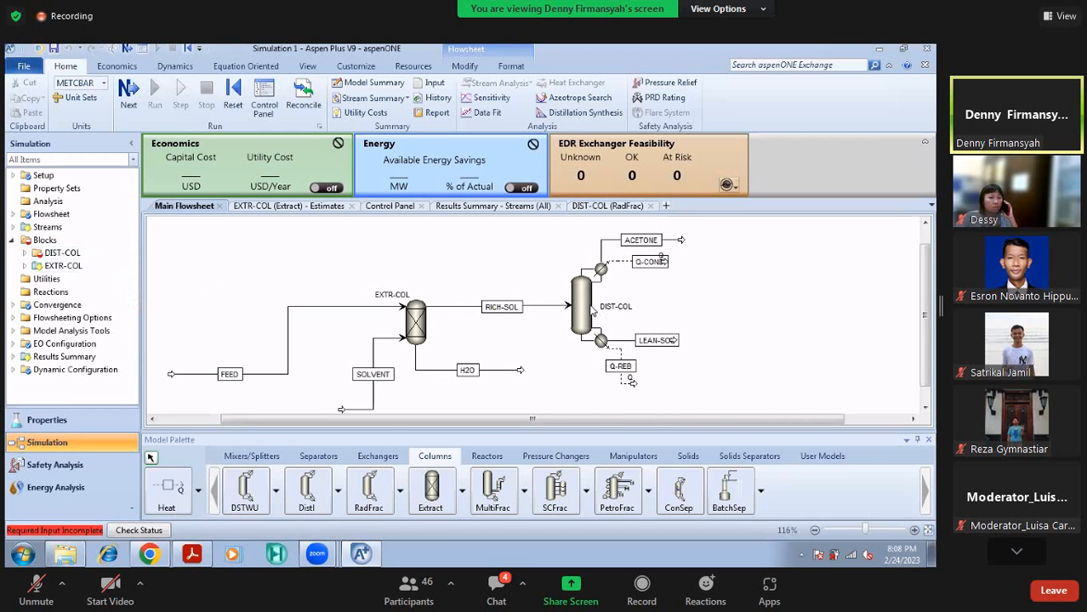
double_click(583, 306)
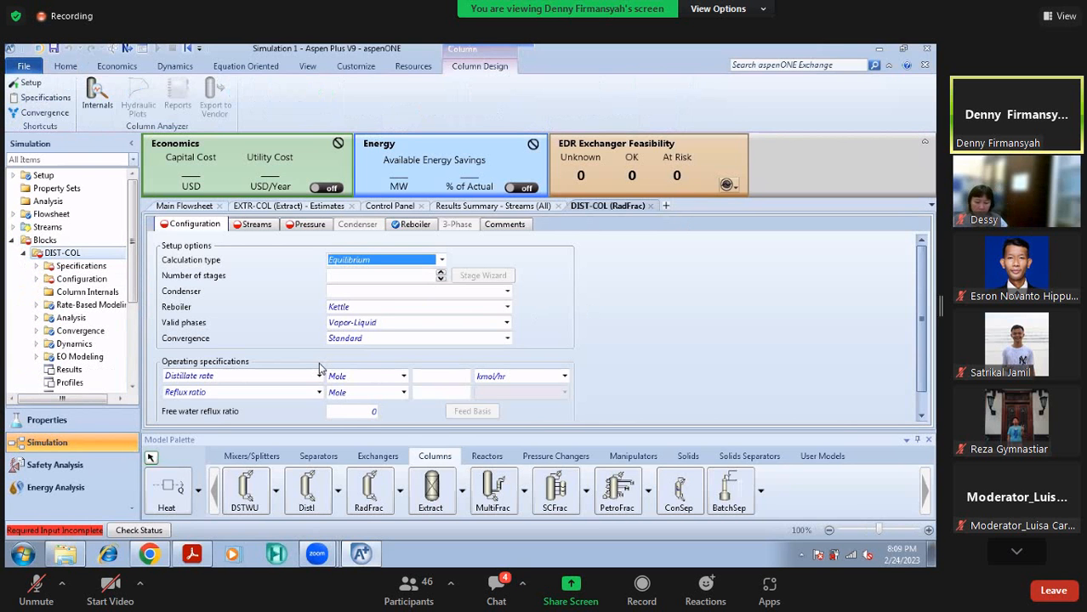
left_click(191, 555)
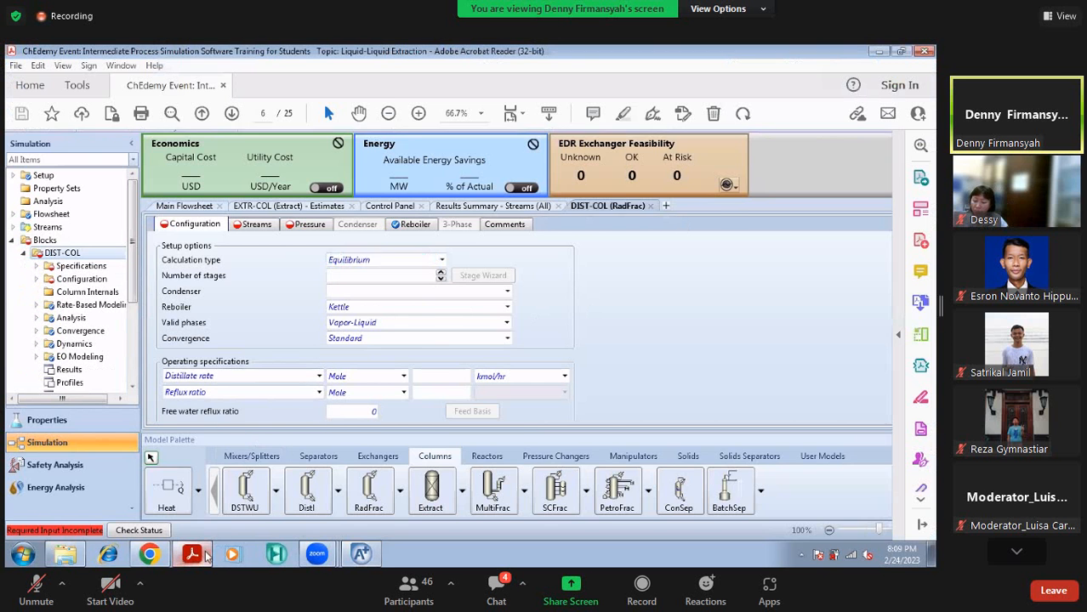
scroll(399, 424, "down", 1)
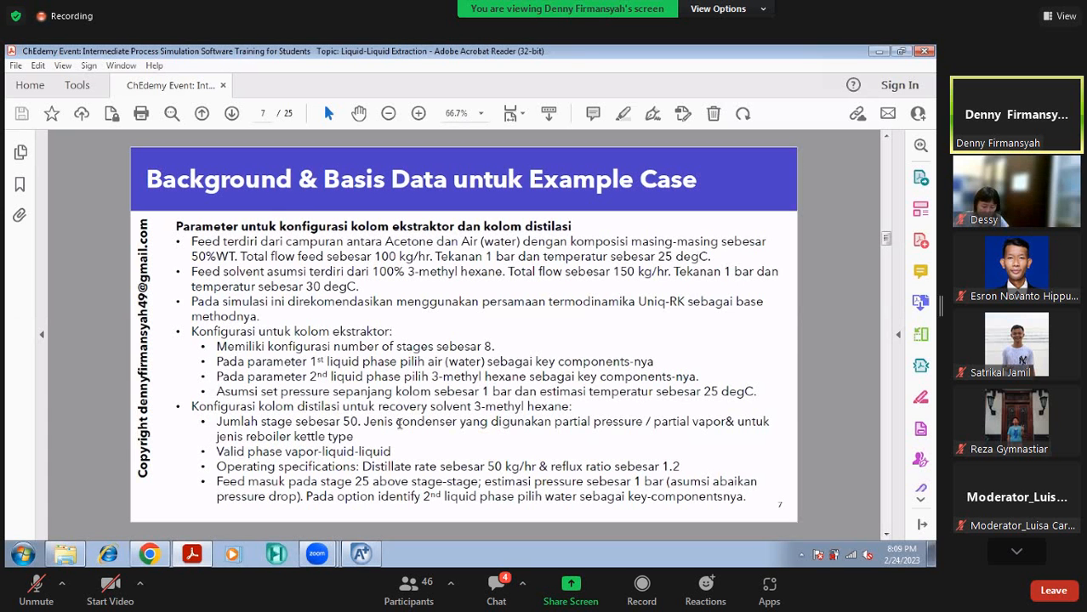
double_click(547, 278)
left_click(563, 410)
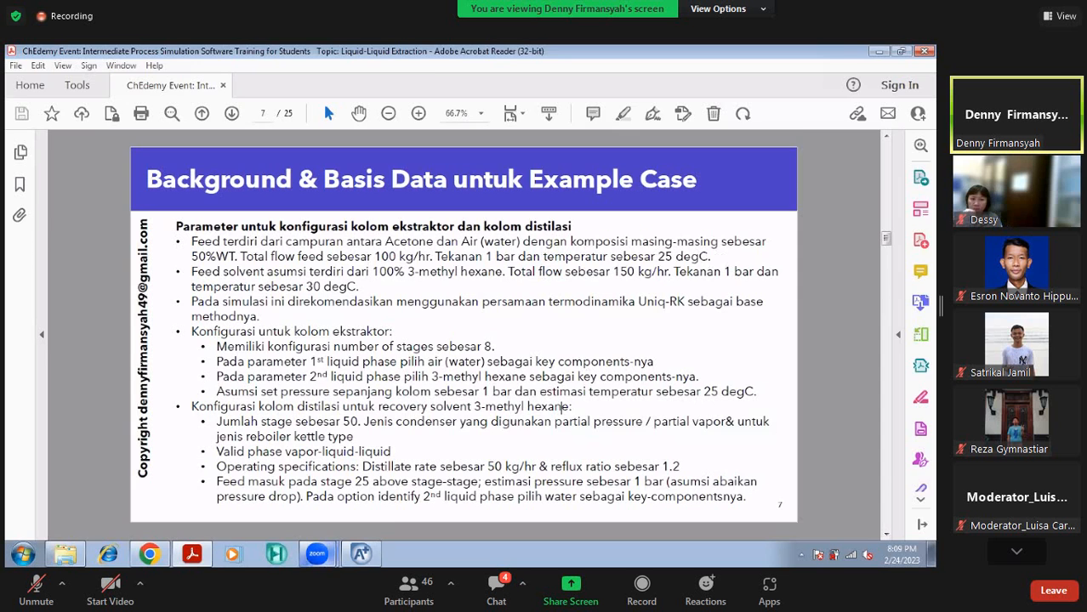
left_click(360, 554)
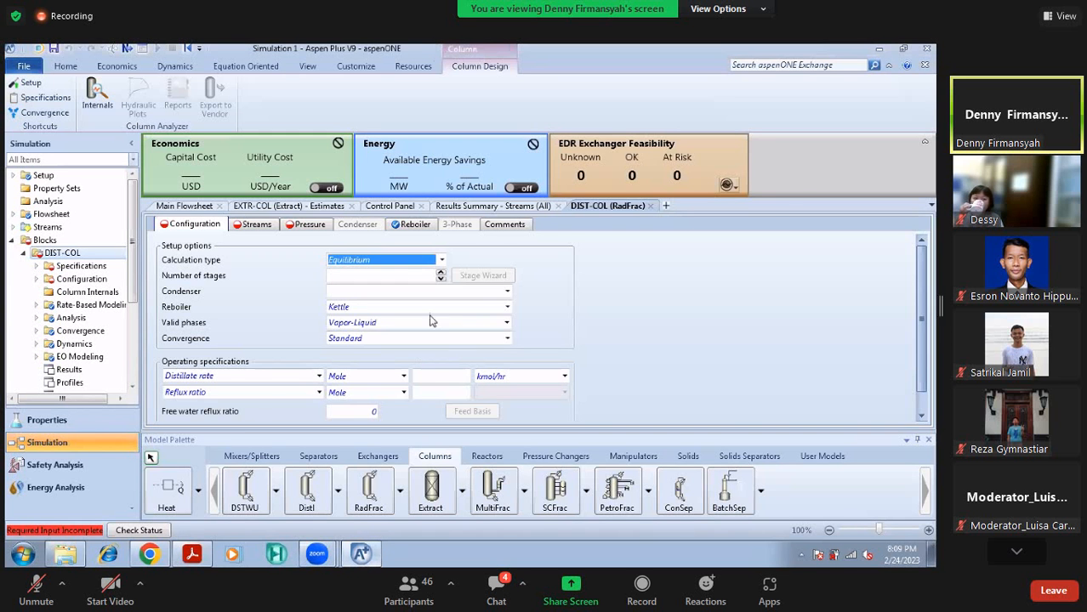
Configure DIST-COL with 50 stages, a Partial-Vapor condenser and Vapor-Liquid-Liquid valid phases
left_click(377, 276)
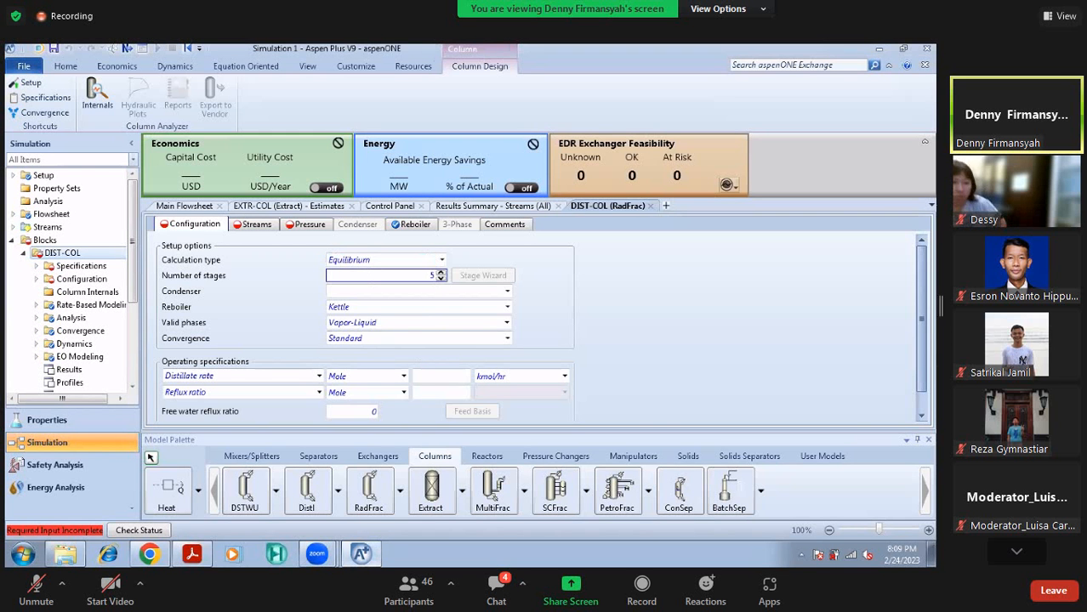
type("50")
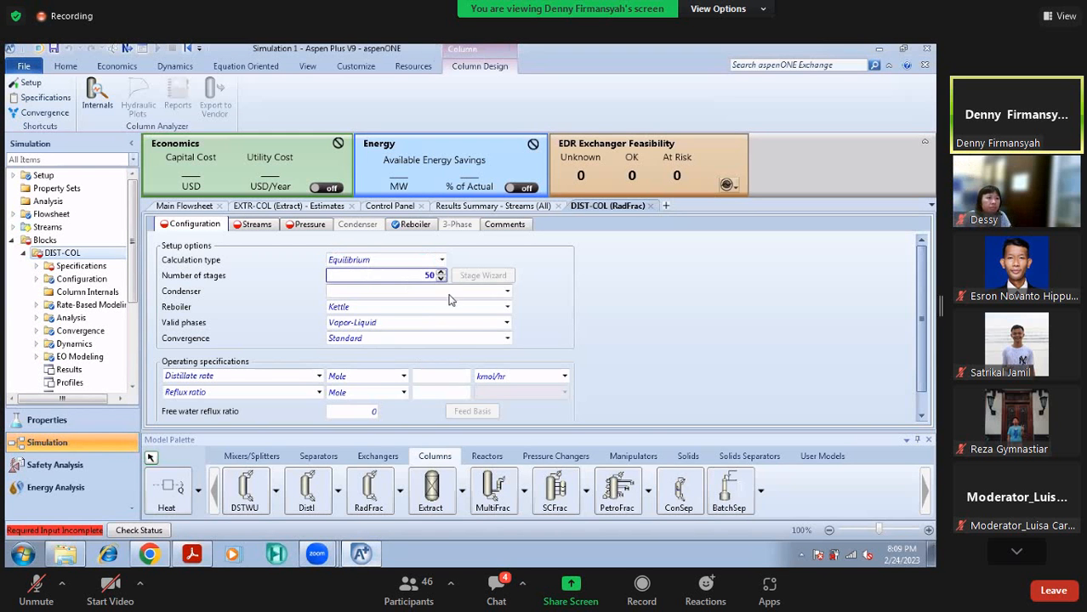
left_click(506, 290)
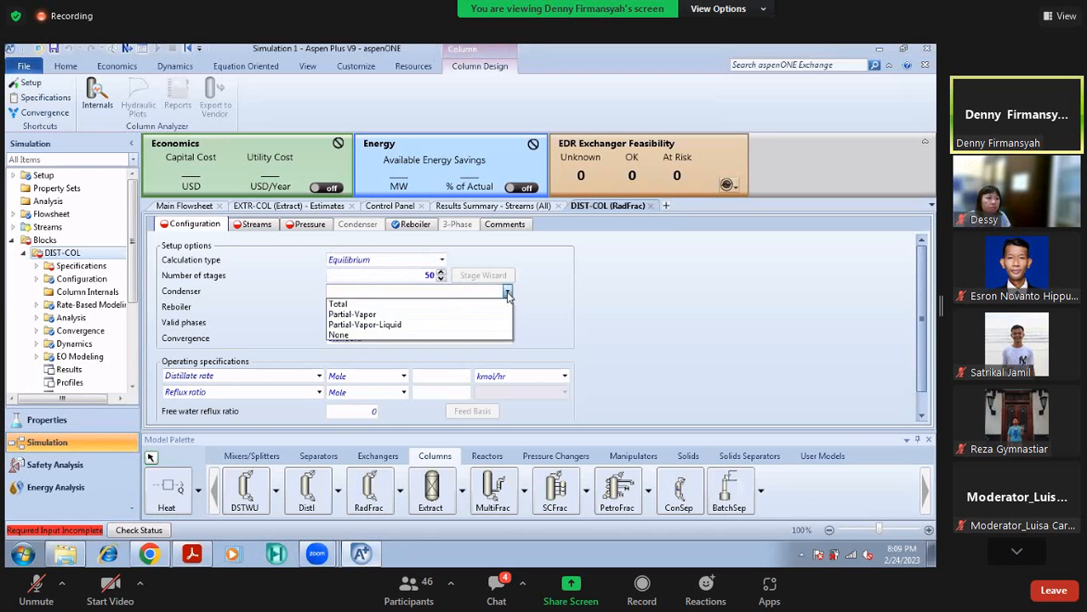
left_click(387, 317)
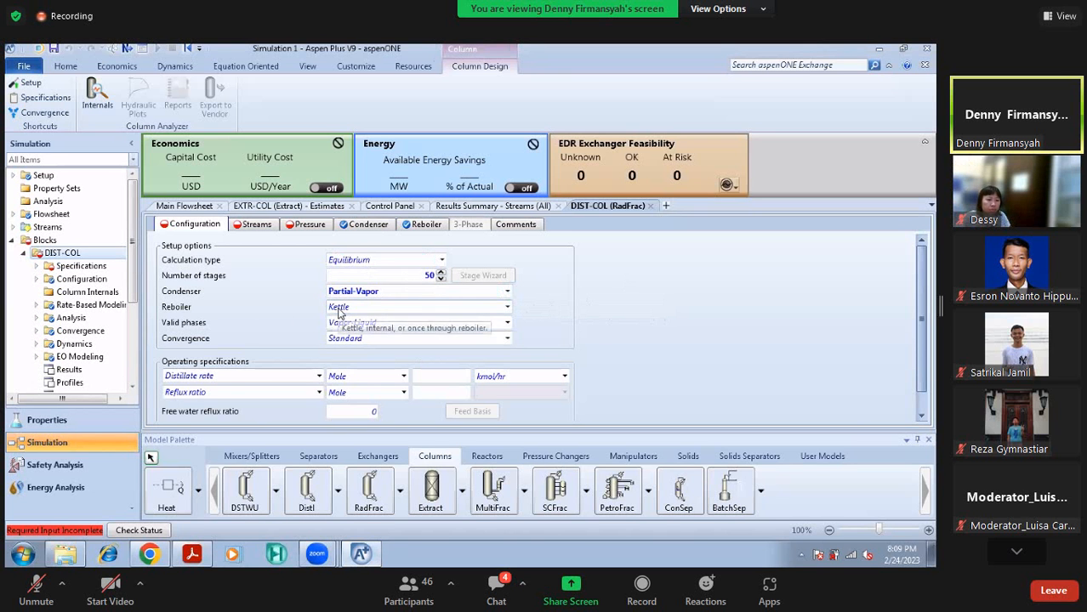
left_click(429, 323)
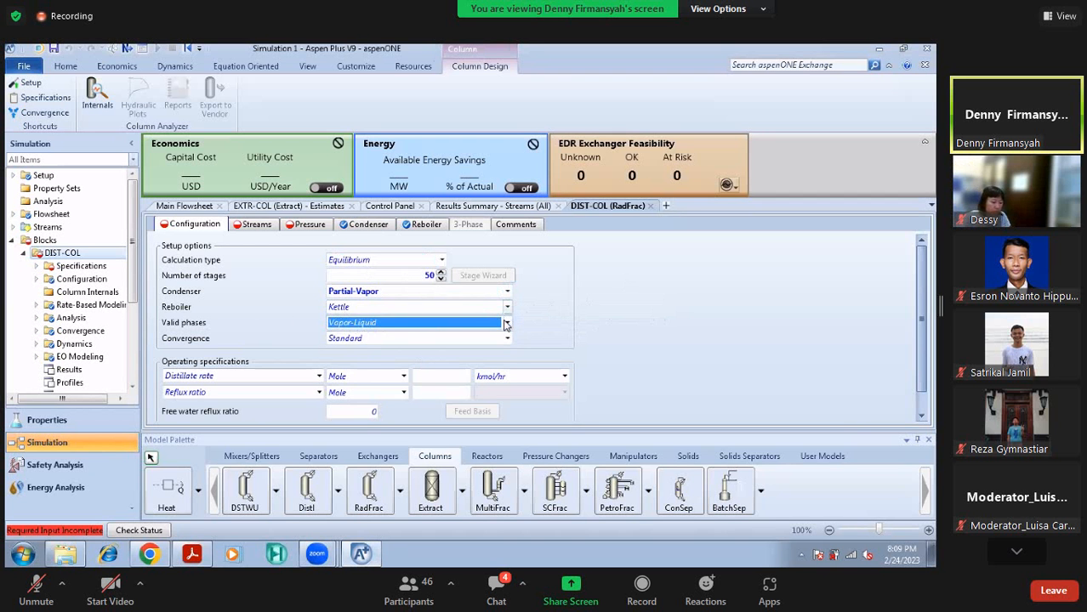
left_click(433, 323)
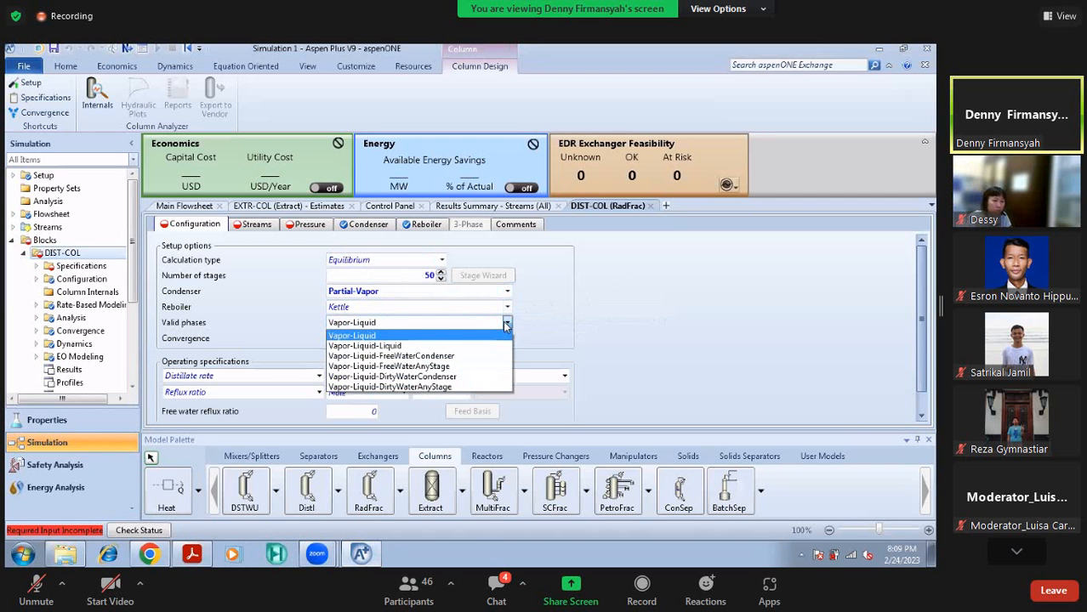
left_click(431, 346)
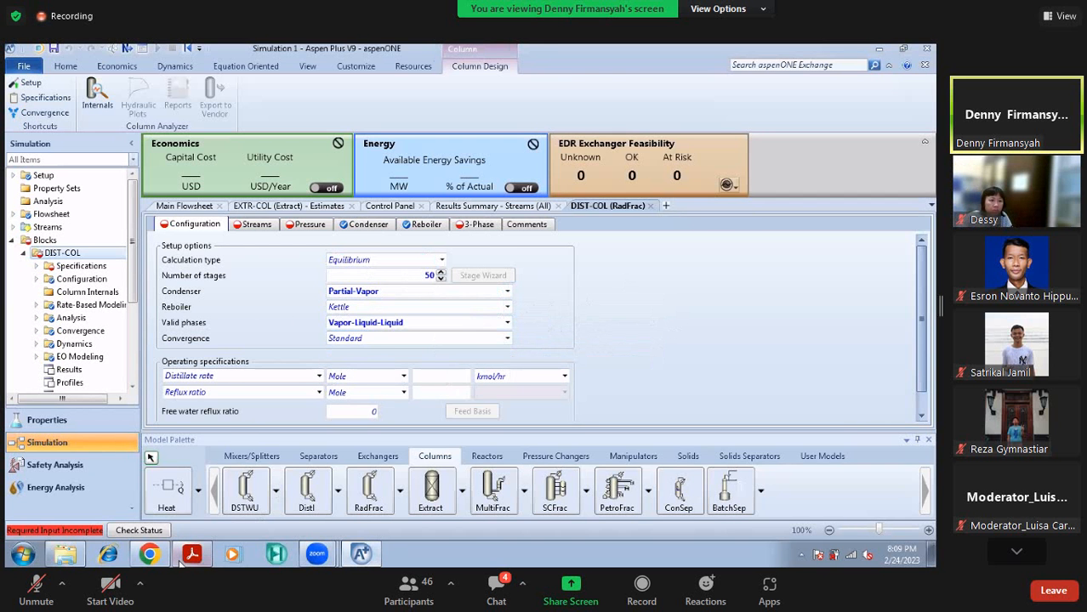
Look up the operating specifications in the training PDF and set DIST-COL's distillate rate to 50 kg/hr on a mass basis
left_click(191, 554)
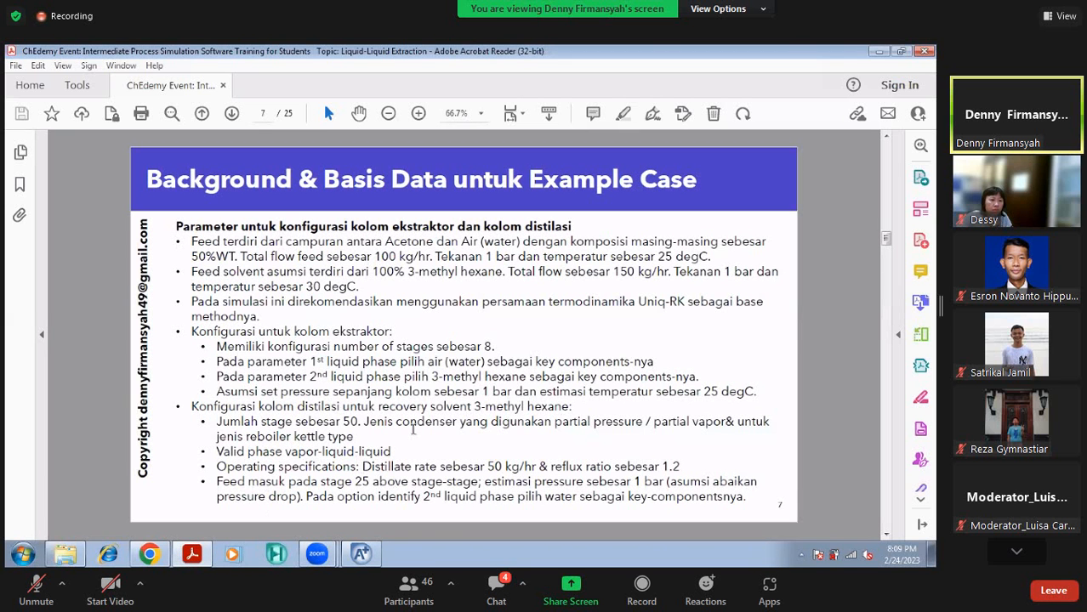
left_click_drag(217, 466, 679, 469)
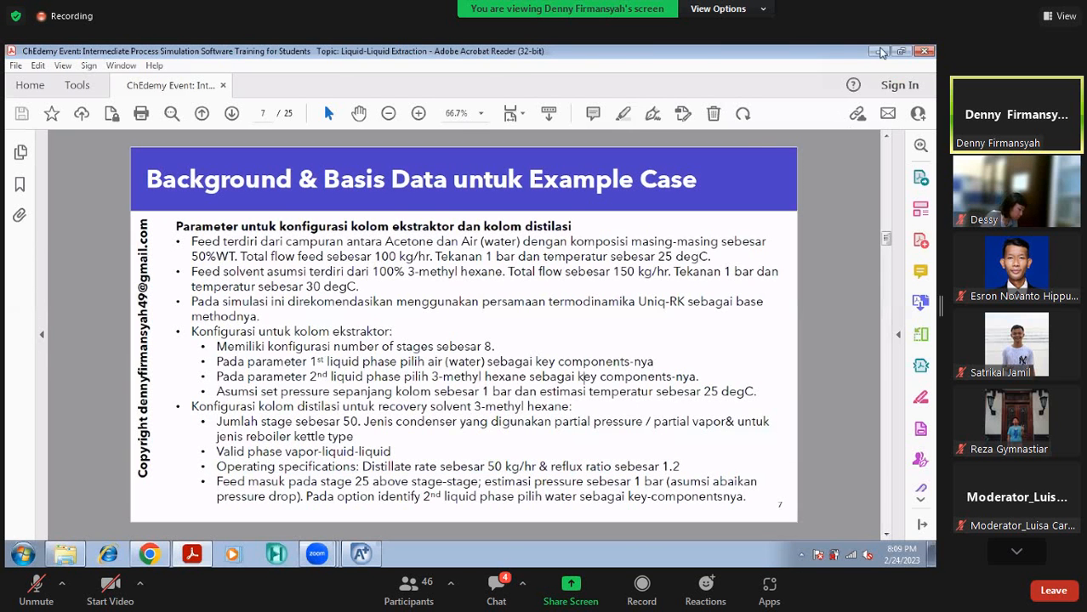
left_click(880, 50)
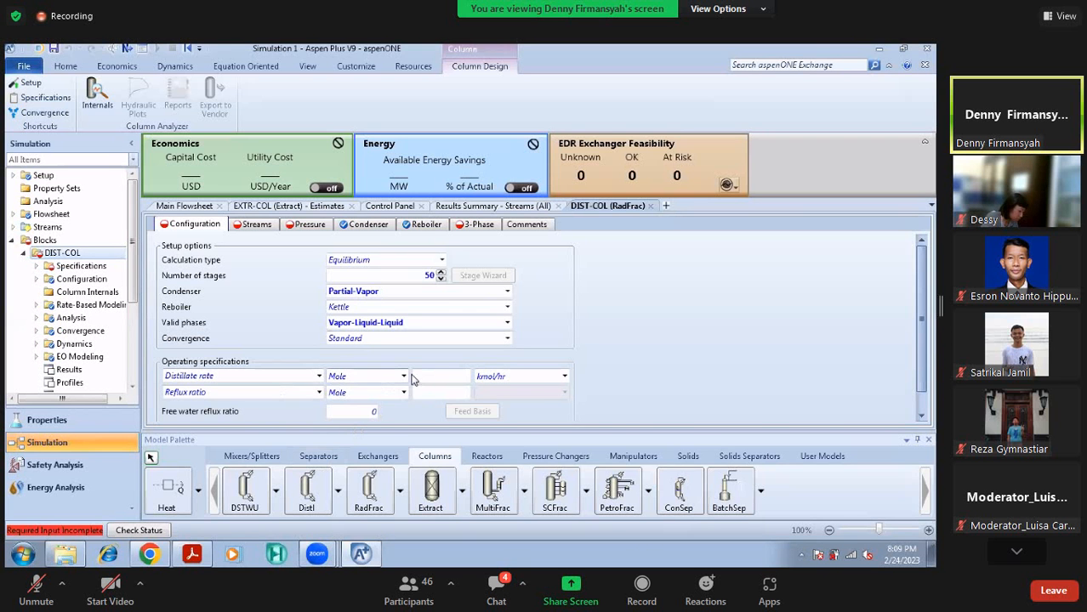
left_click(404, 376)
left_click(365, 390)
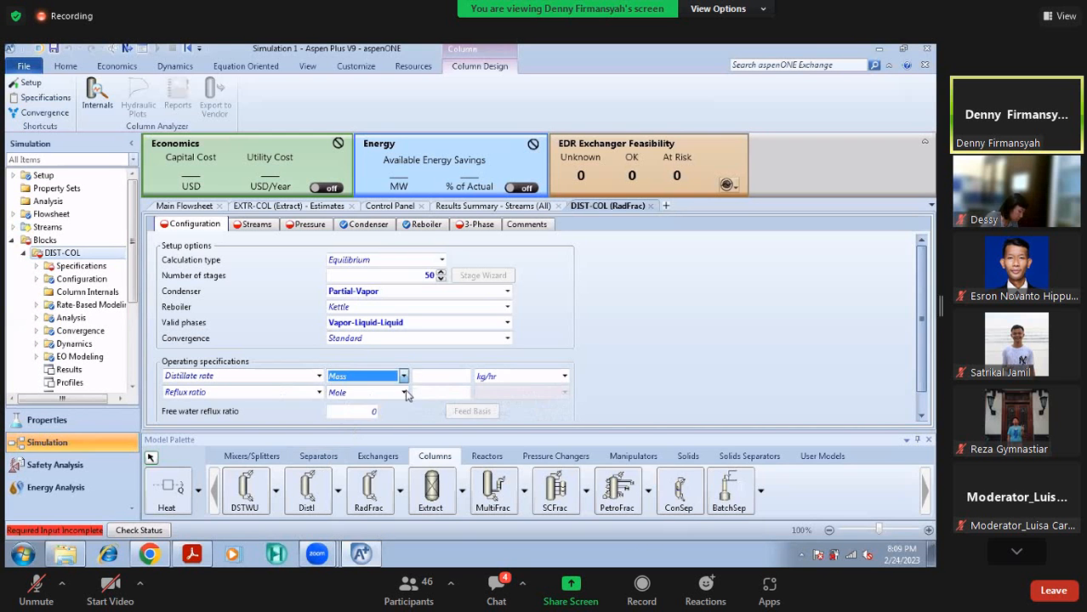
left_click(456, 377)
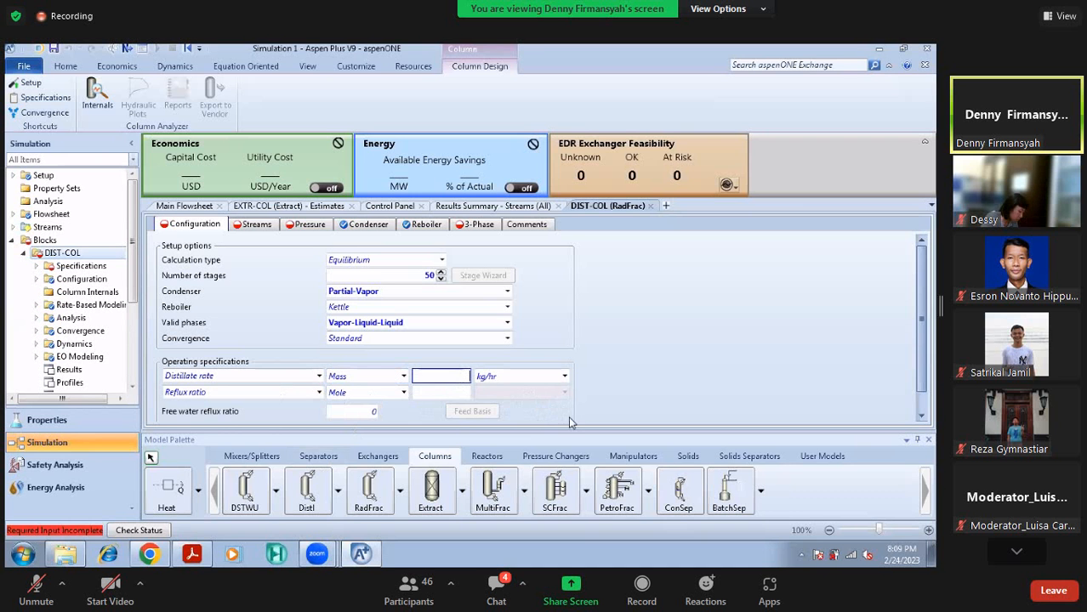
left_click(192, 554)
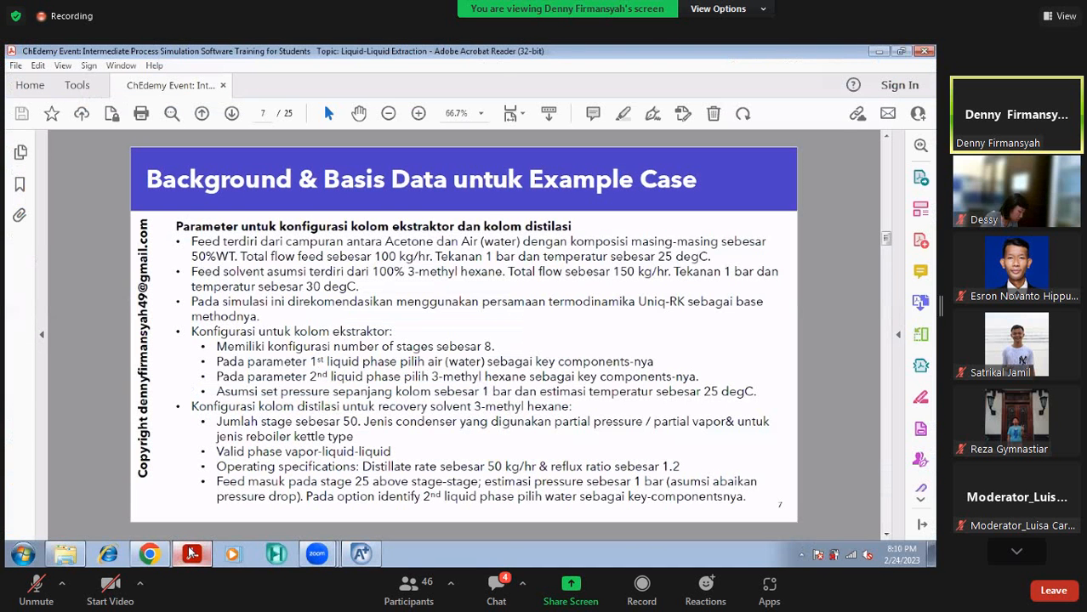
left_click(192, 553)
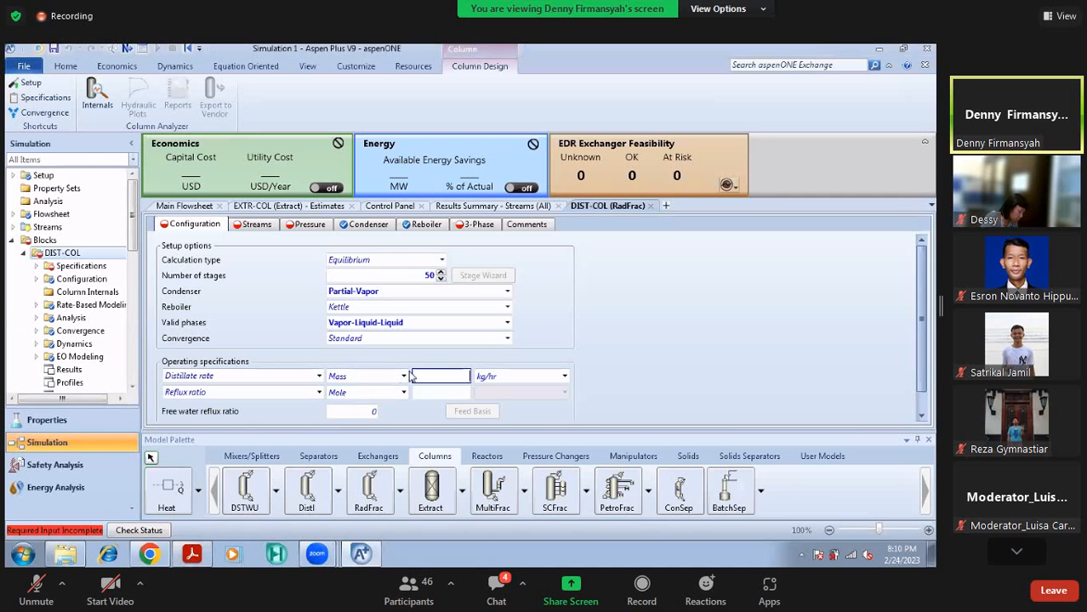
key("Return")
Set DIST-COL's molar reflux ratio to 1.2 and check the specifications against the training PDF
left_click(448, 392)
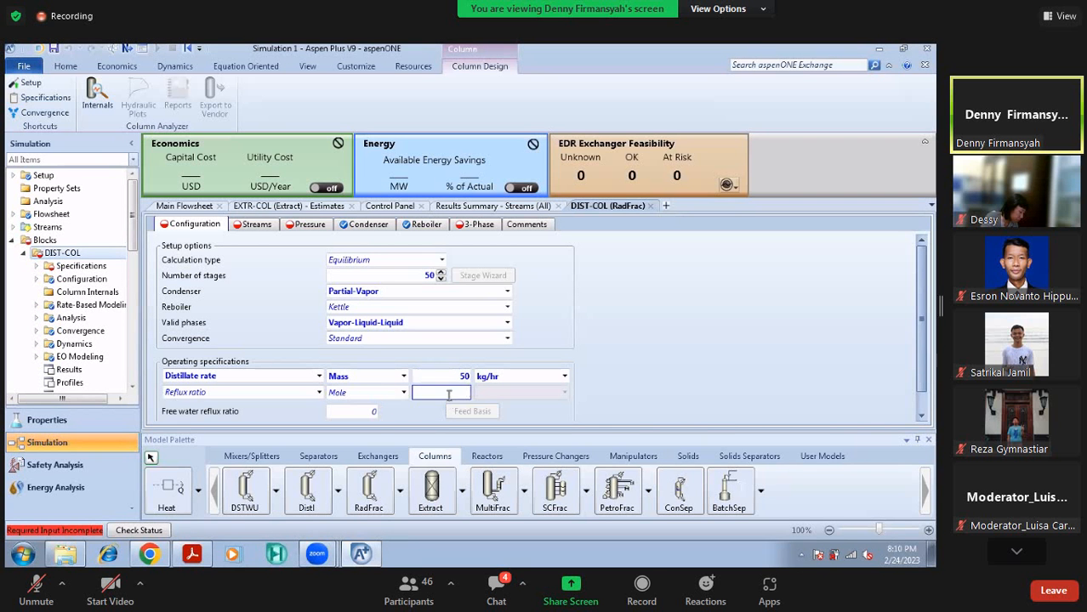
type("1.2")
left_click(192, 554)
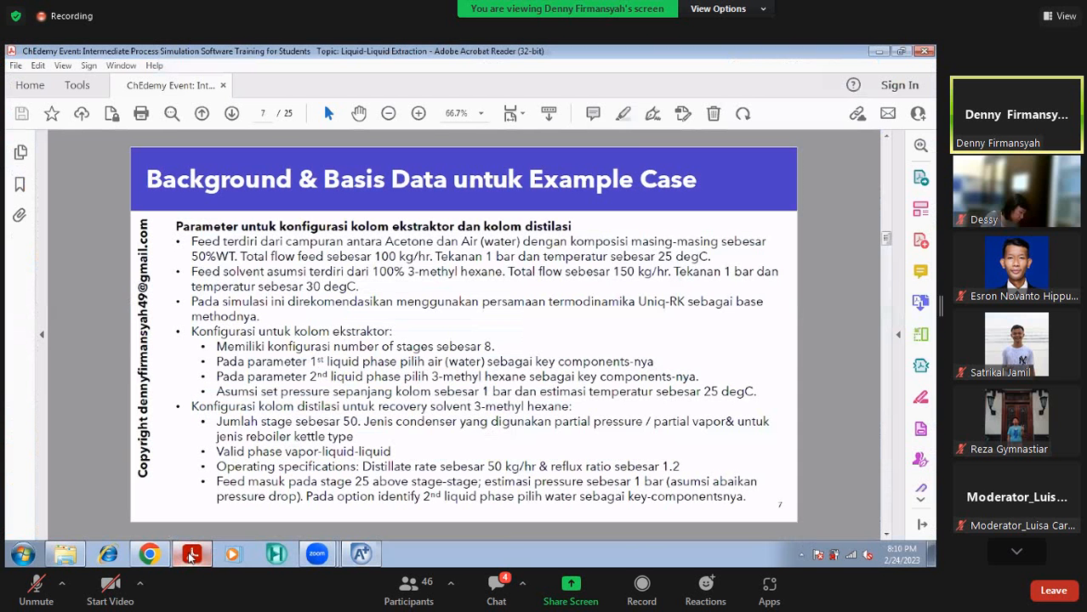
left_click(191, 554)
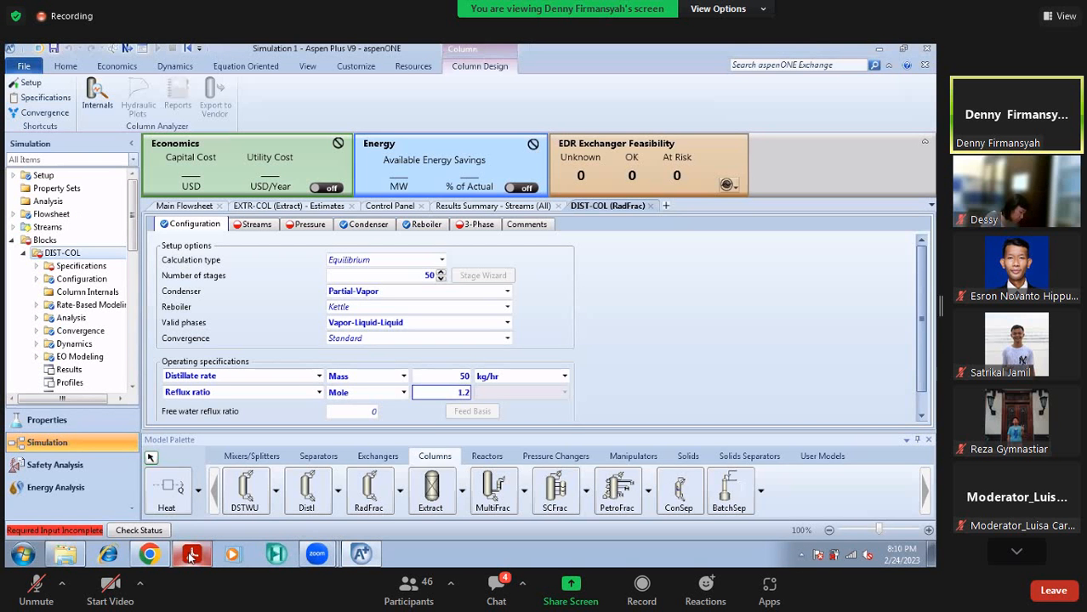
Look up the feed location in the training PDF and set RICH-SOL's feed stage to 25 with the Above-Stage convention
left_click(258, 224)
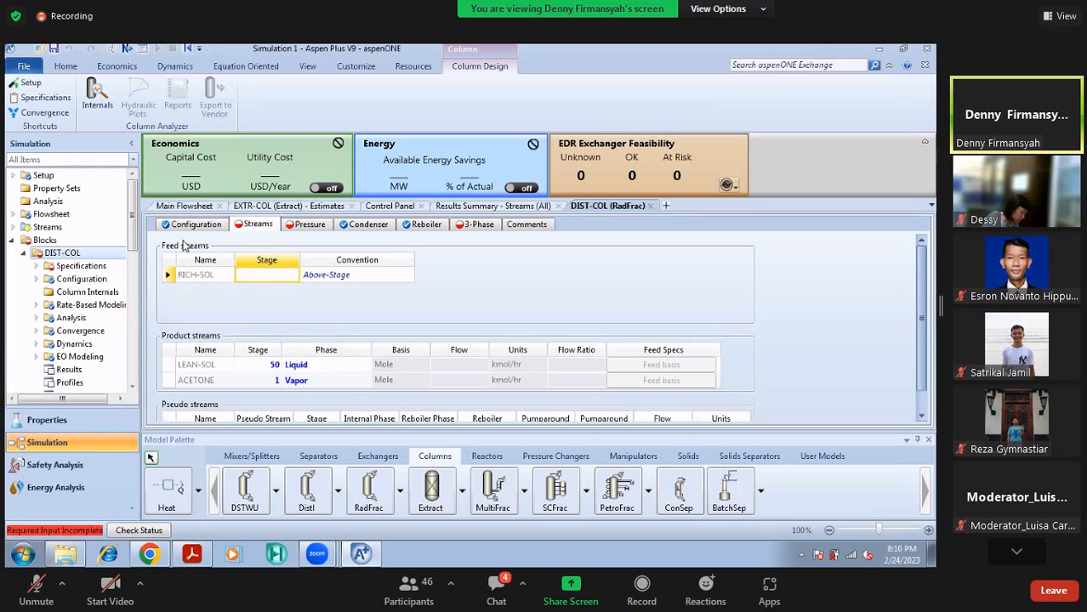
left_click(192, 555)
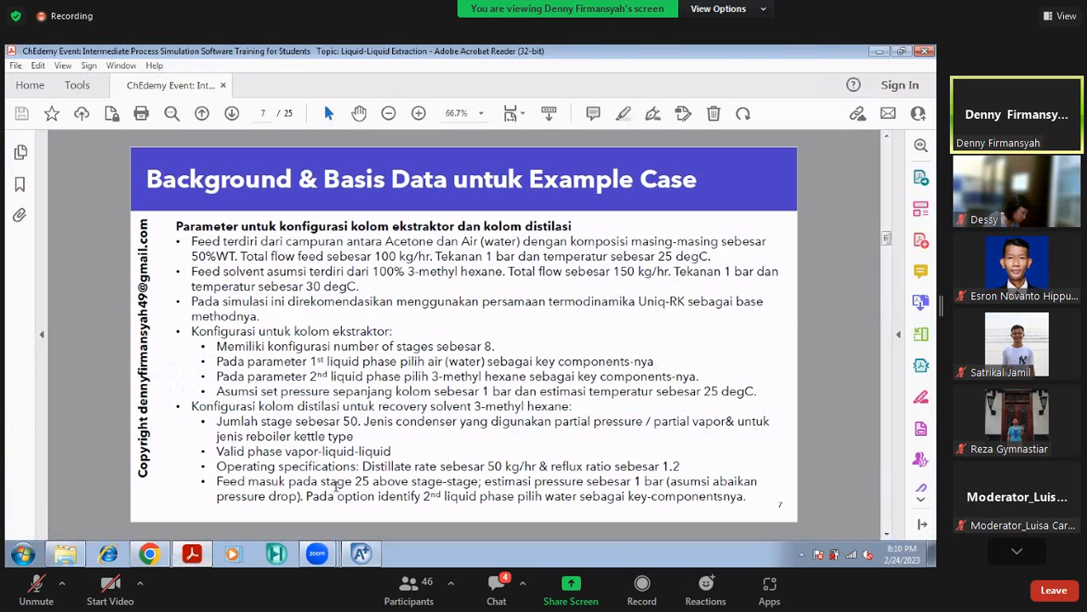
left_click(879, 51)
left_click(282, 280)
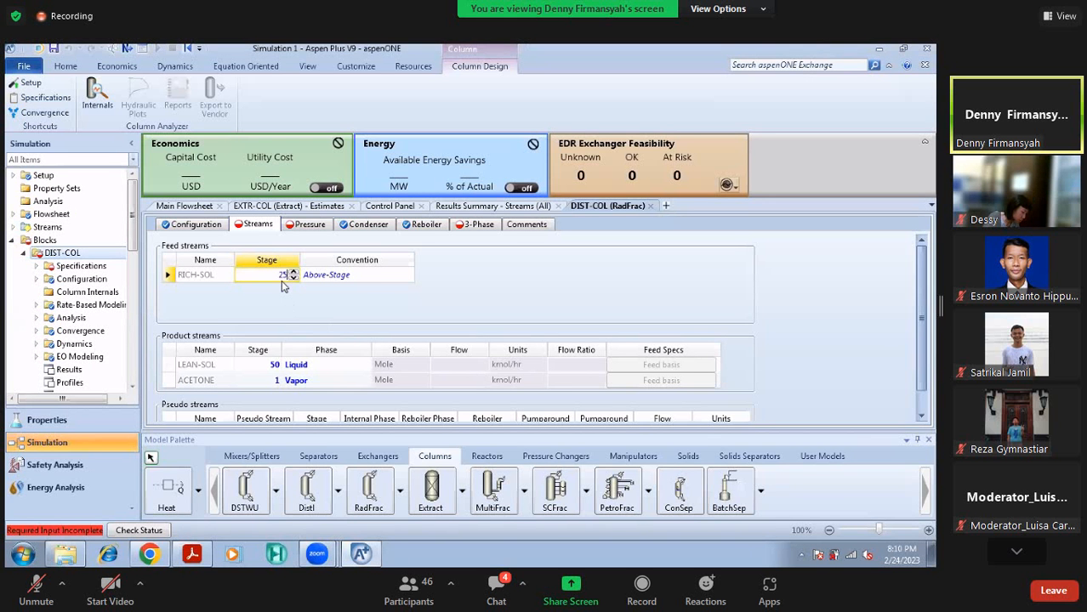
key("Tab")
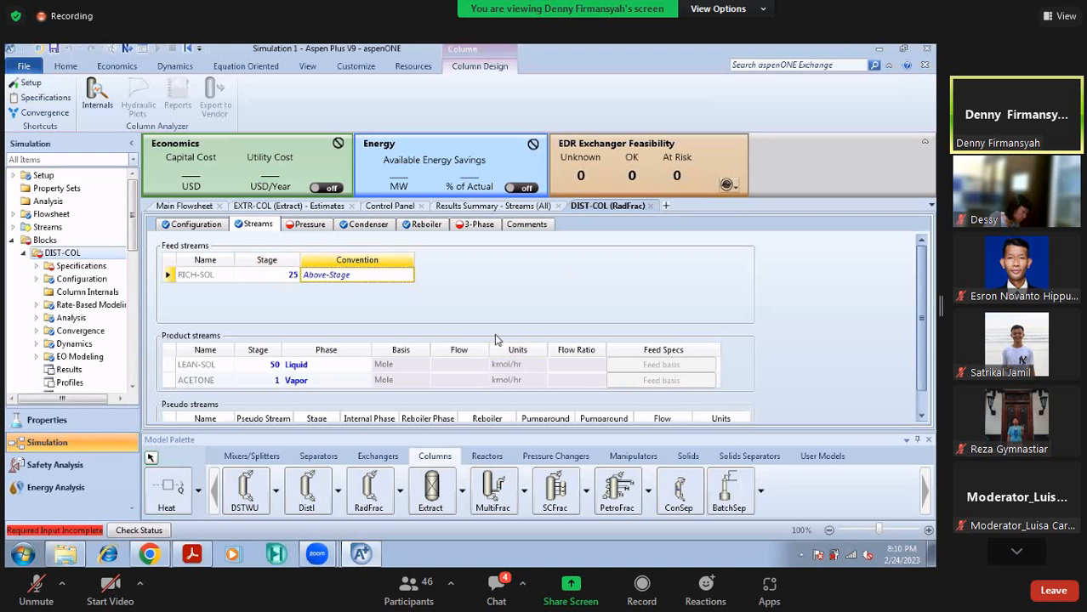
scroll(442, 340, "down", 1)
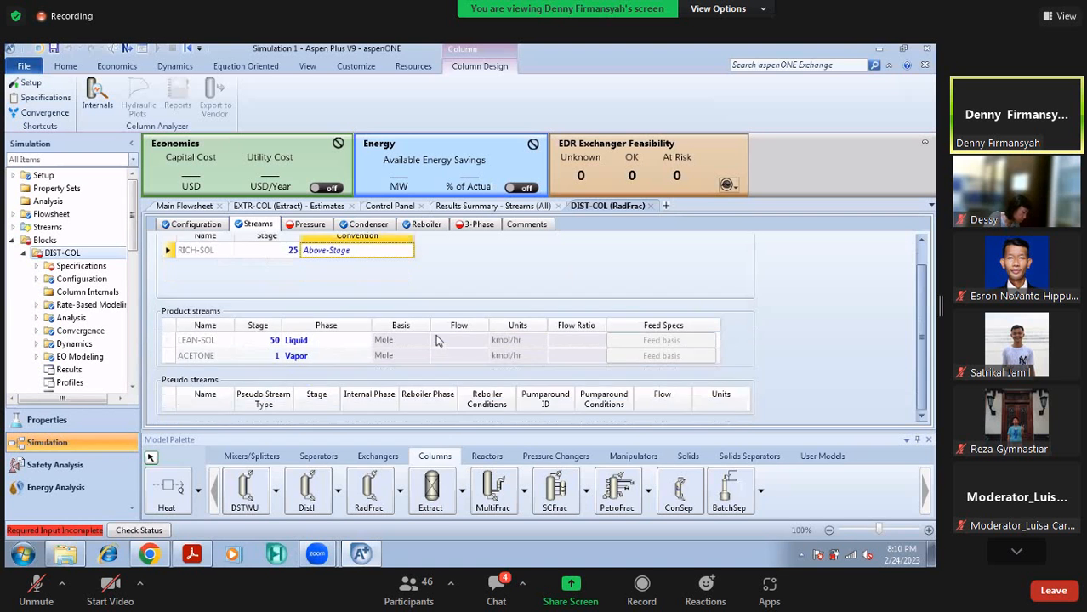
View DIST-COL's pressure specification and go back to the setup options to examine the available valid phases choices
left_click(323, 225)
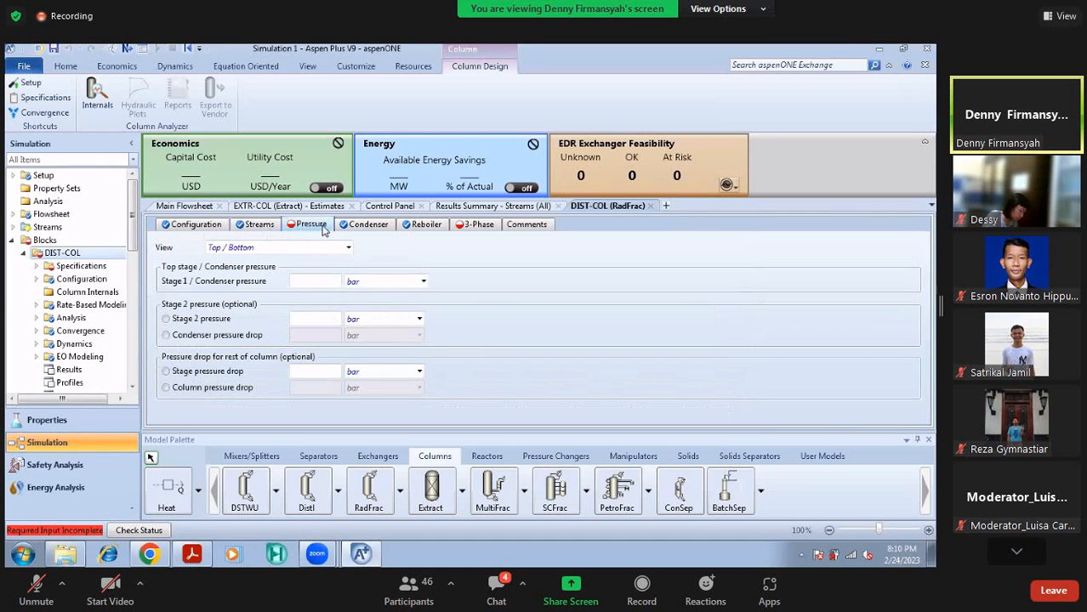
left_click(312, 281)
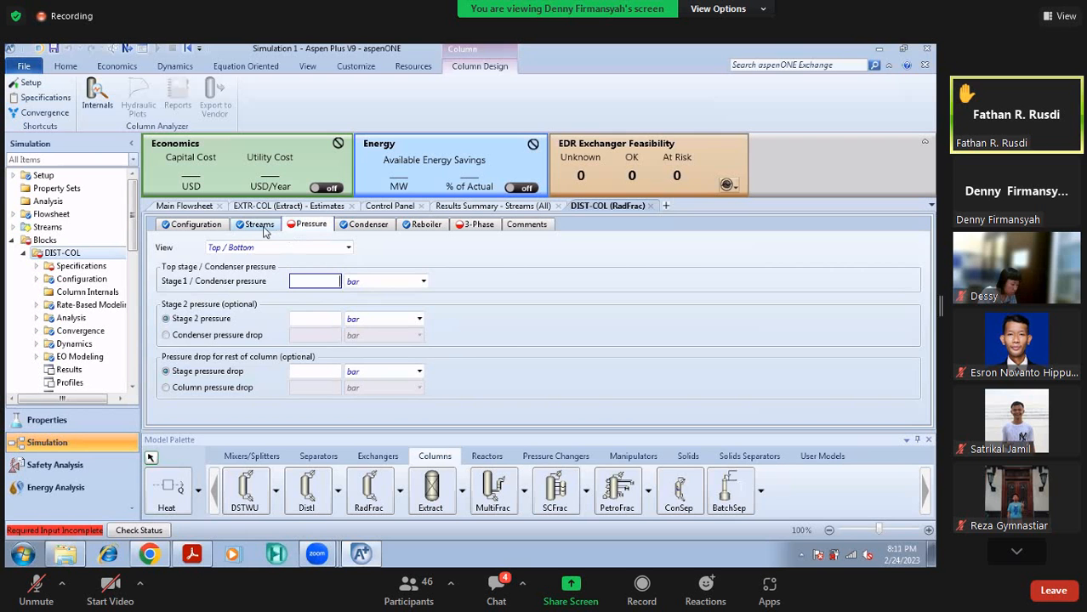
left_click(208, 227)
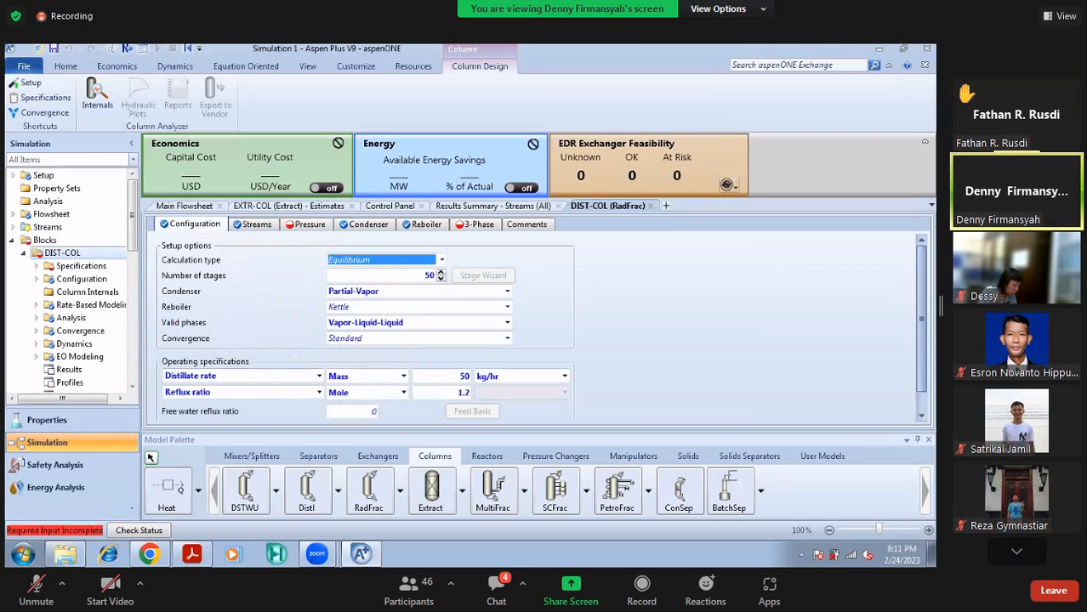
left_click(379, 324)
left_click(507, 323)
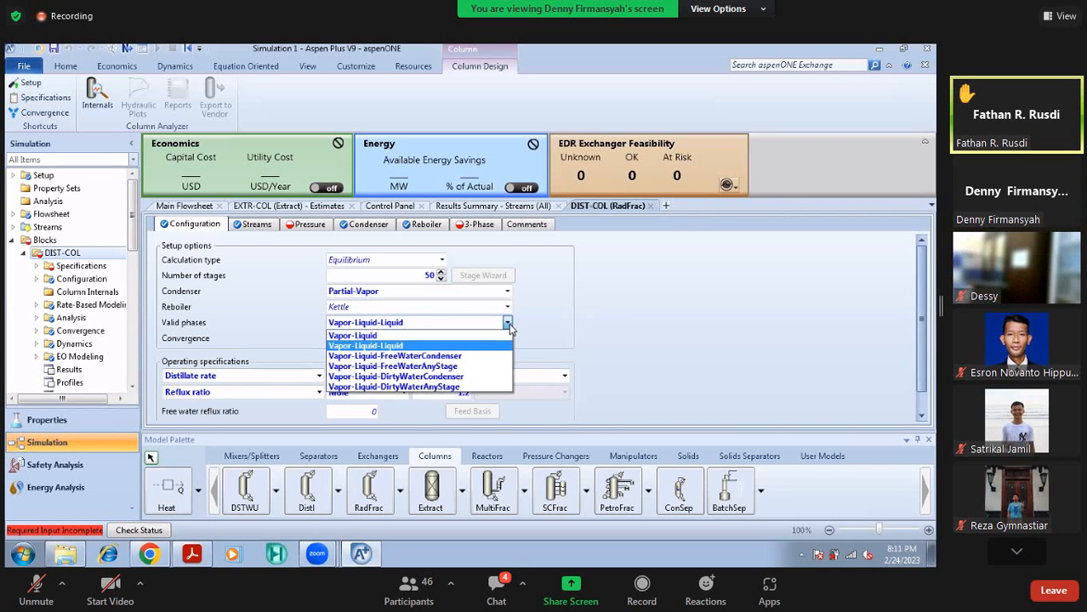
left_click(508, 324)
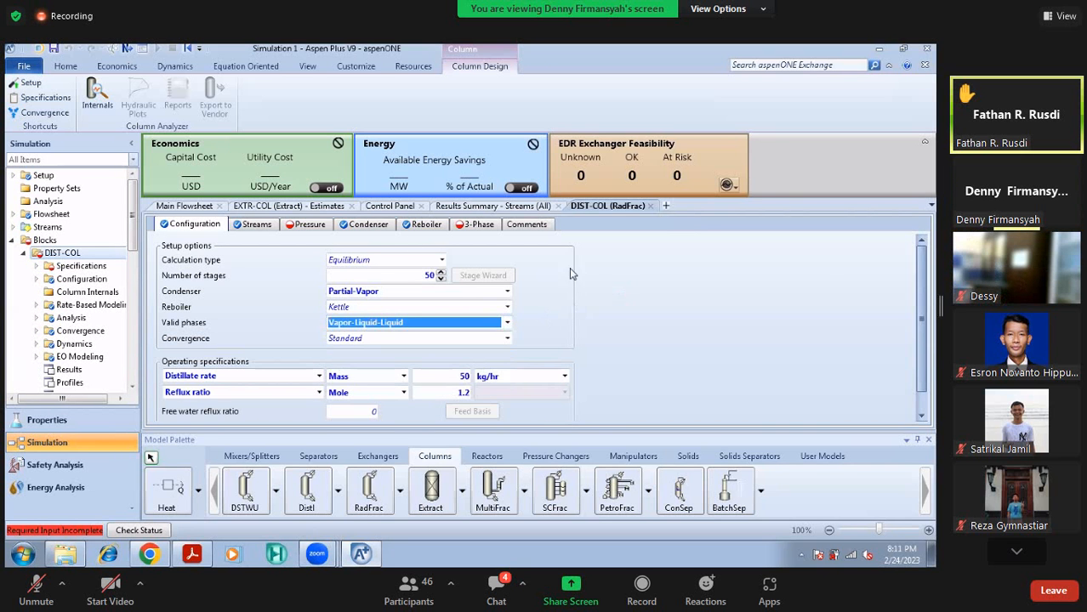
Set DIST-COL's stage 1/condenser pressure to 1 bar, keeping the Stage 2 pressure and Stage pressure drop options selected
left_click(311, 226)
left_click(309, 284)
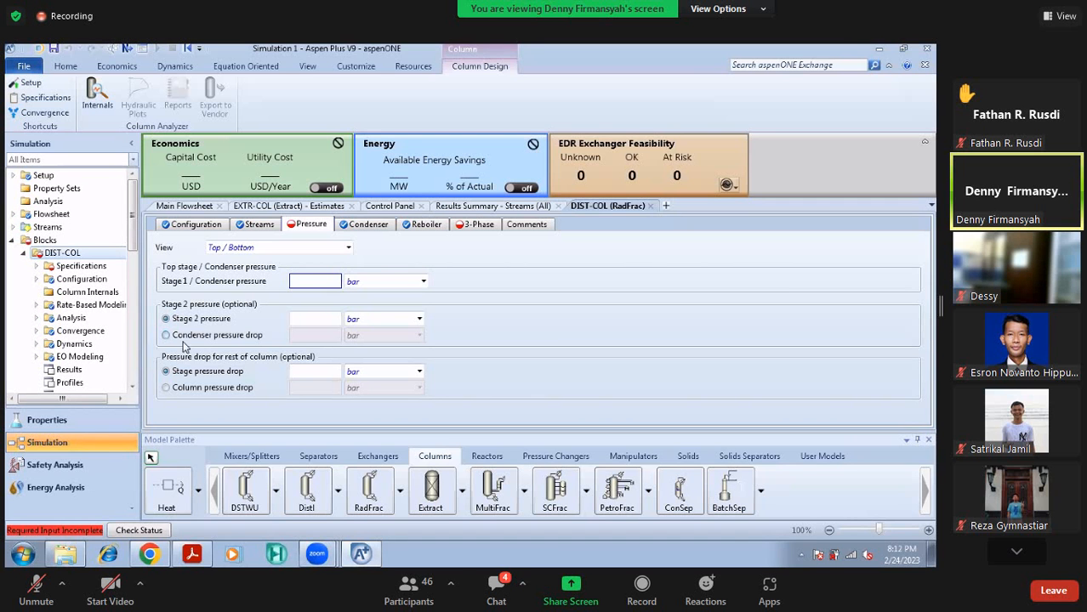
left_click(175, 388)
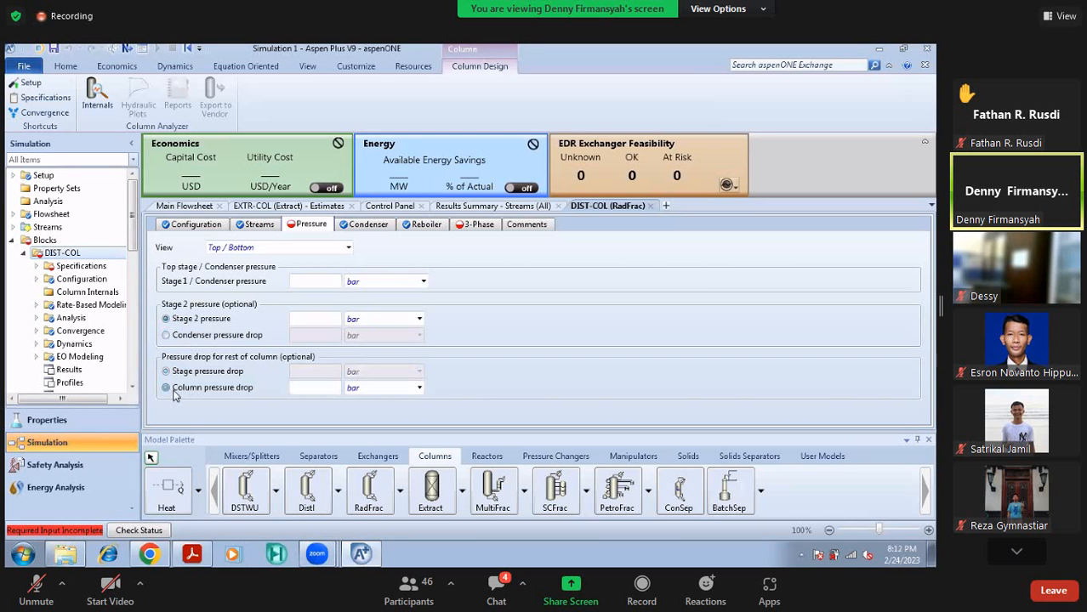
left_click(174, 373)
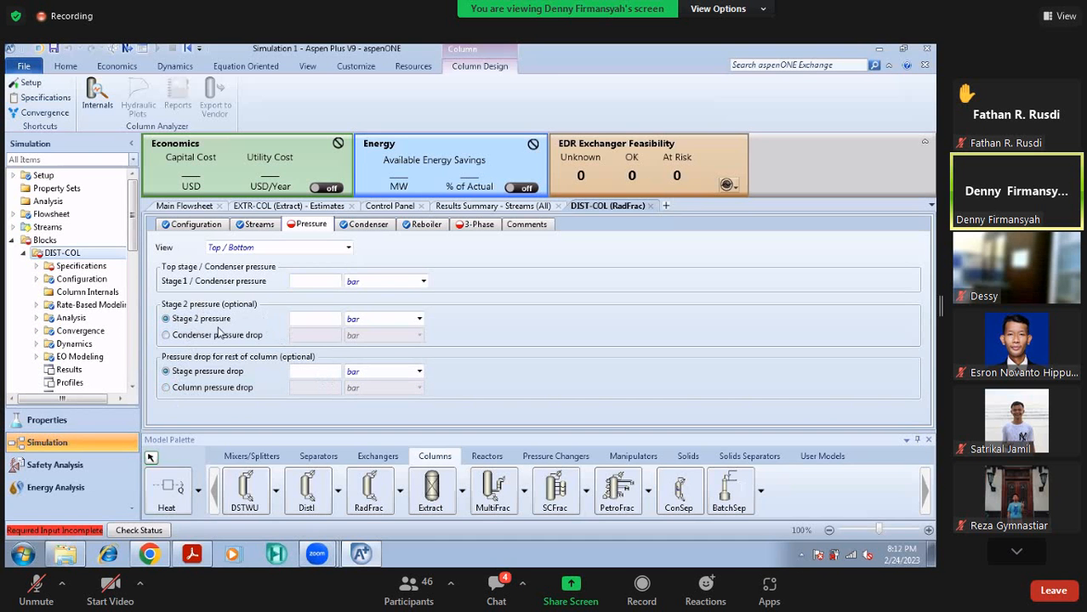
left_click(175, 337)
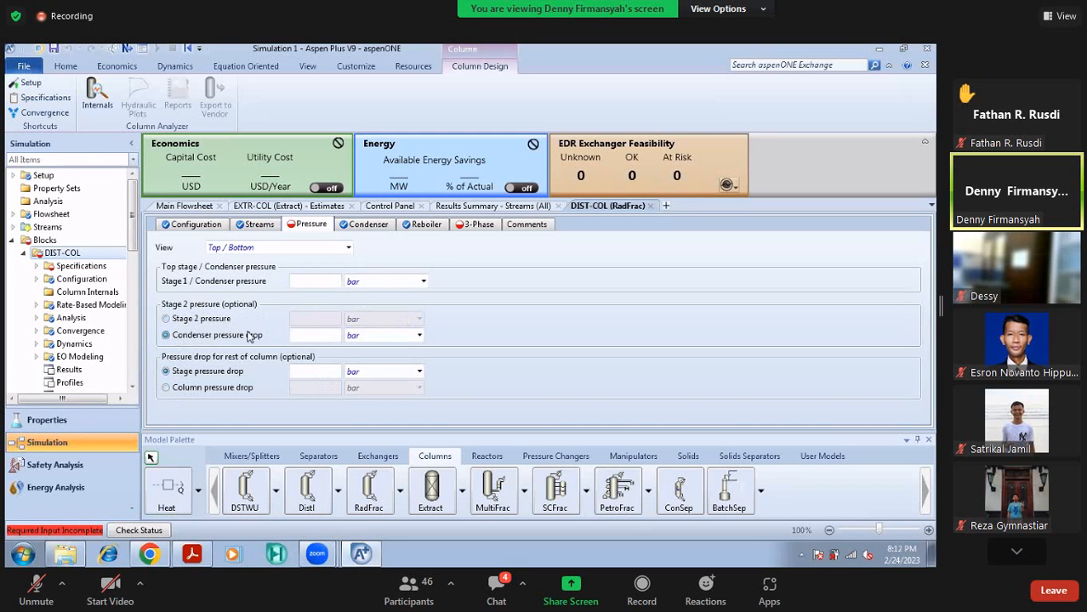
left_click(198, 319)
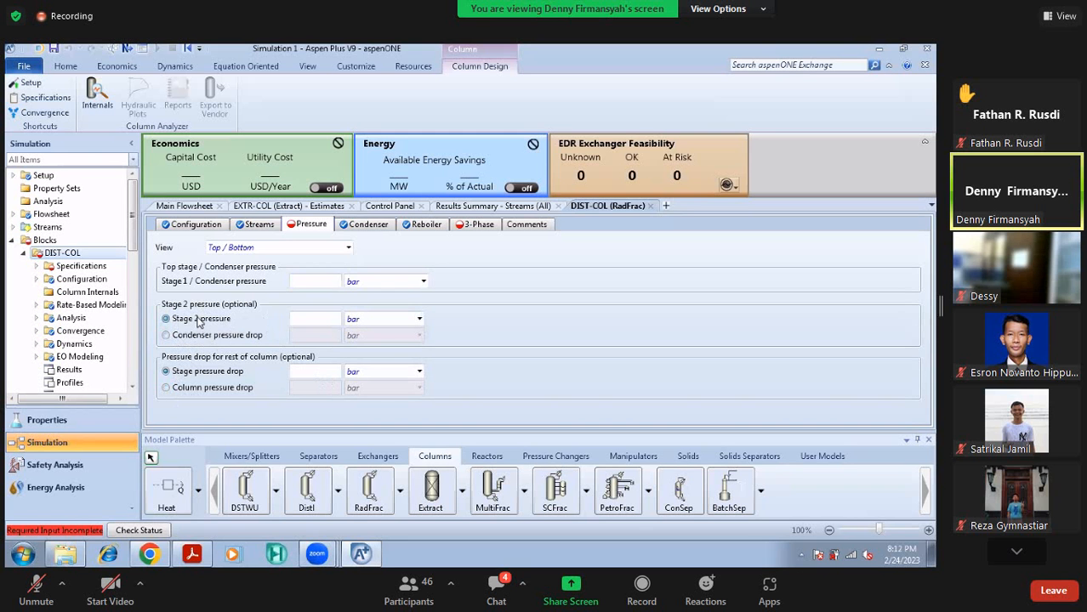
left_click(312, 283)
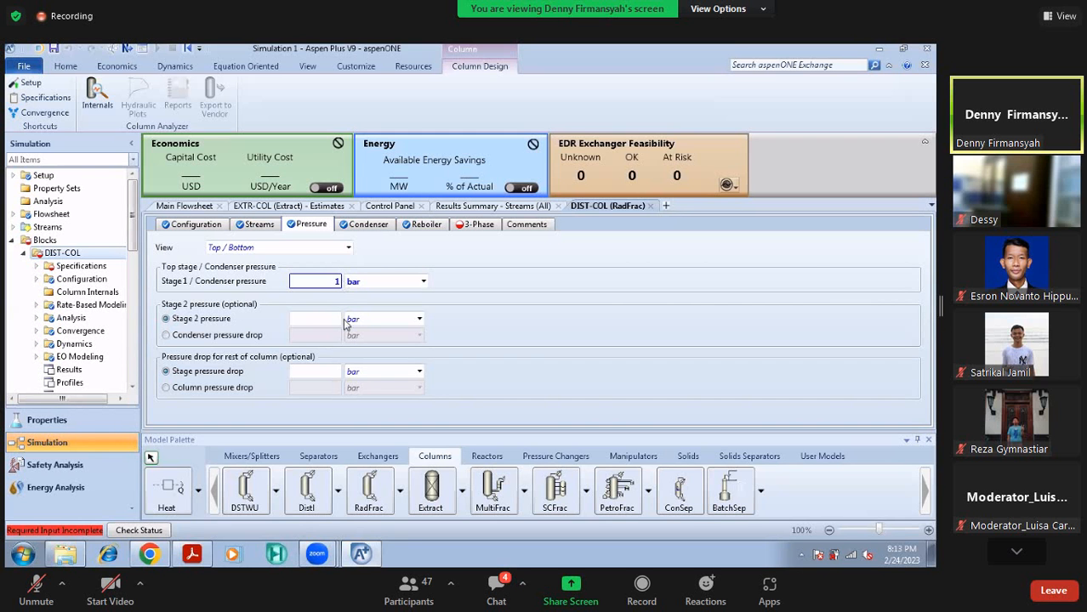
Review DIST-COL's condenser and reboiler specifications and its inputs for three-phase calculations
left_click(360, 224)
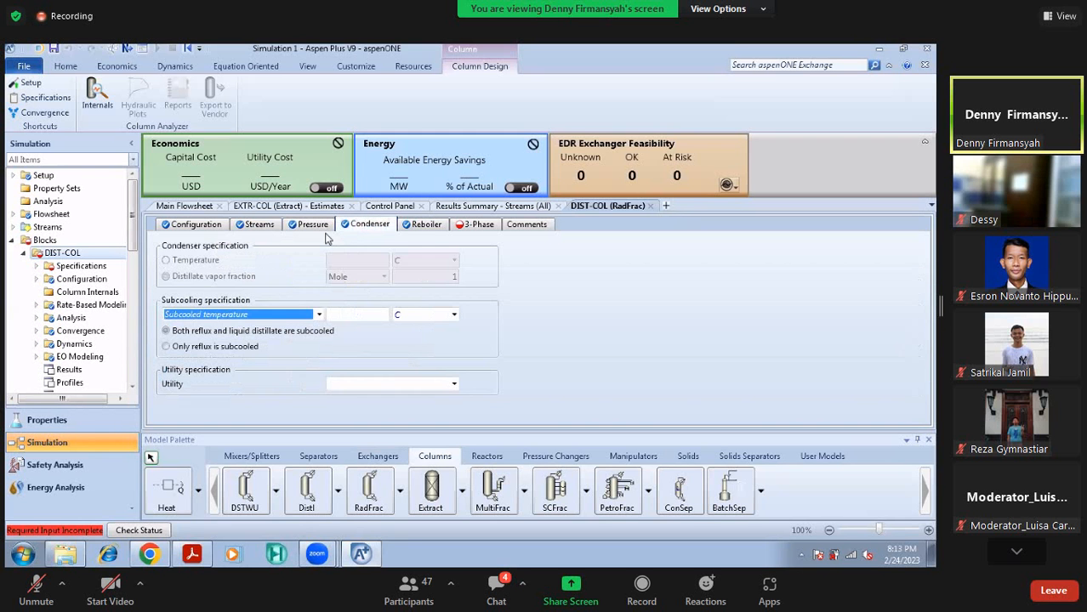
left_click(465, 224)
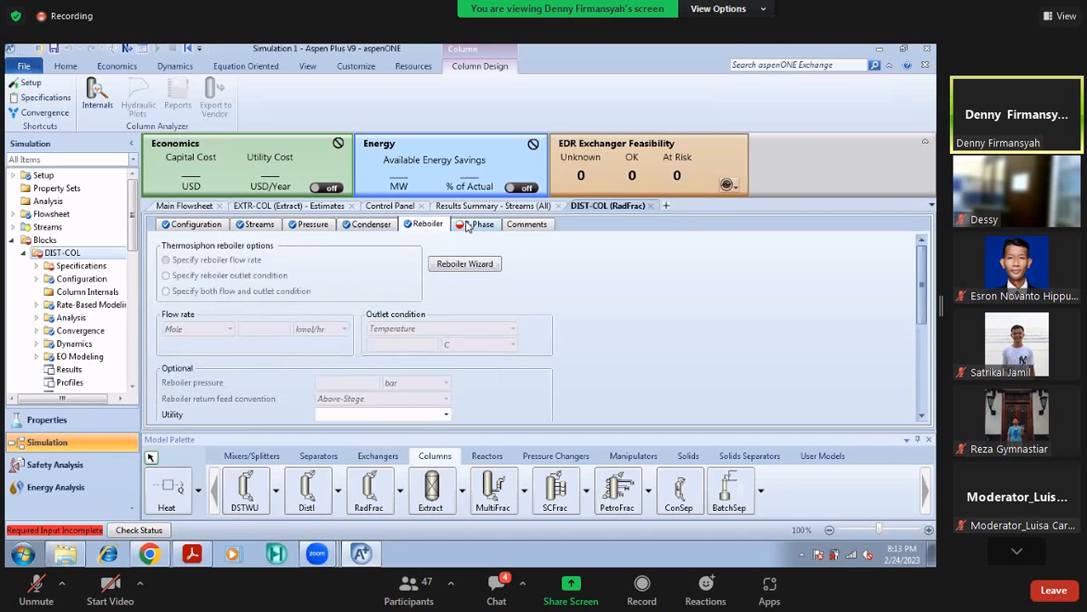
scroll(268, 344, "down", 1)
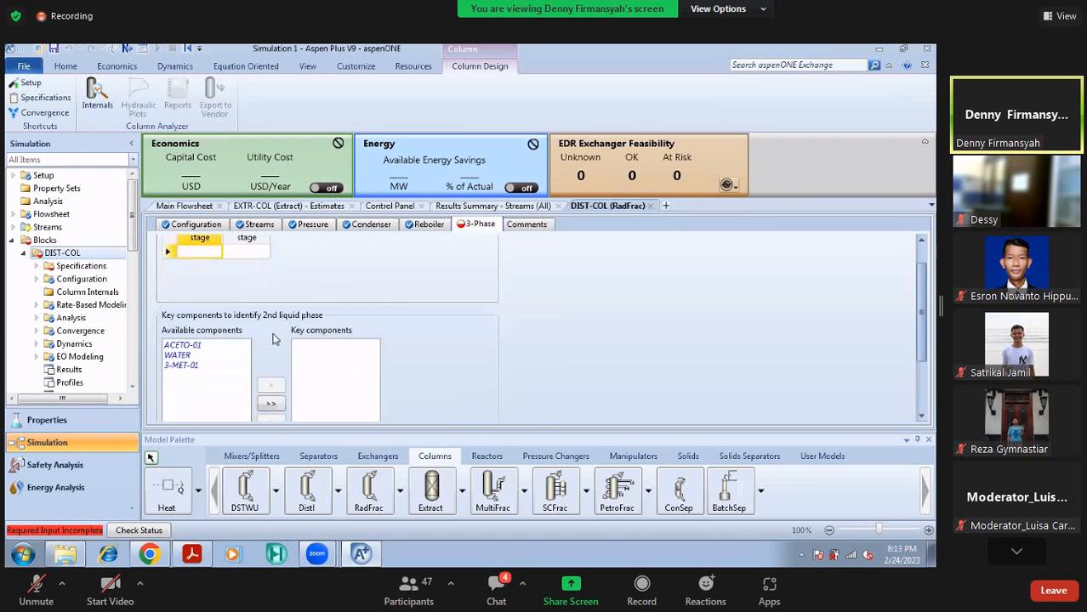
scroll(405, 313, "up", 1)
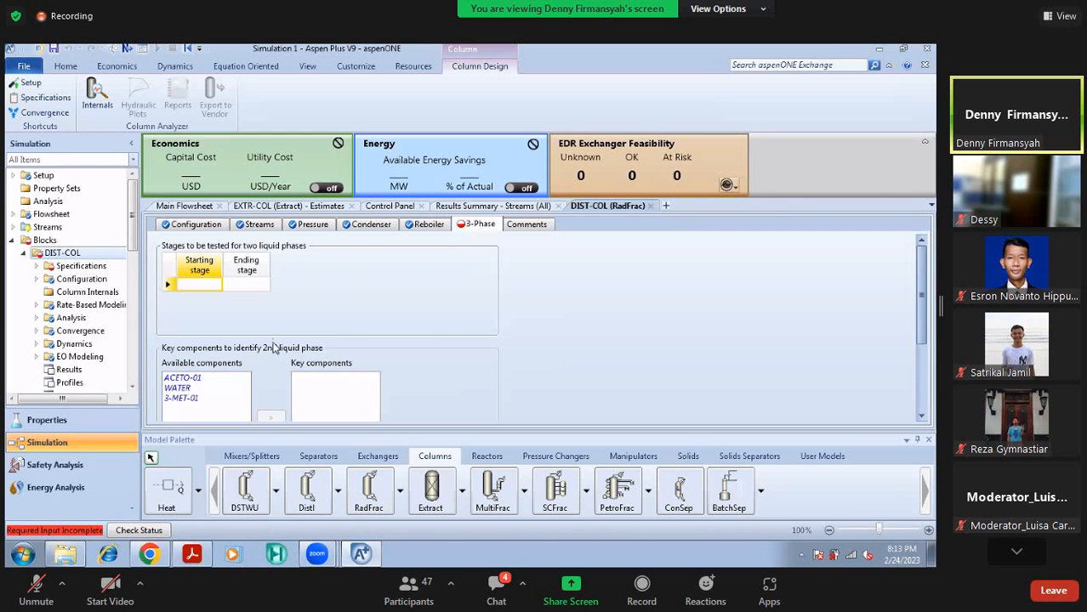
Try ACETO-01 and WATER as second liquid phase key components and return both to the available components
double_click(194, 378)
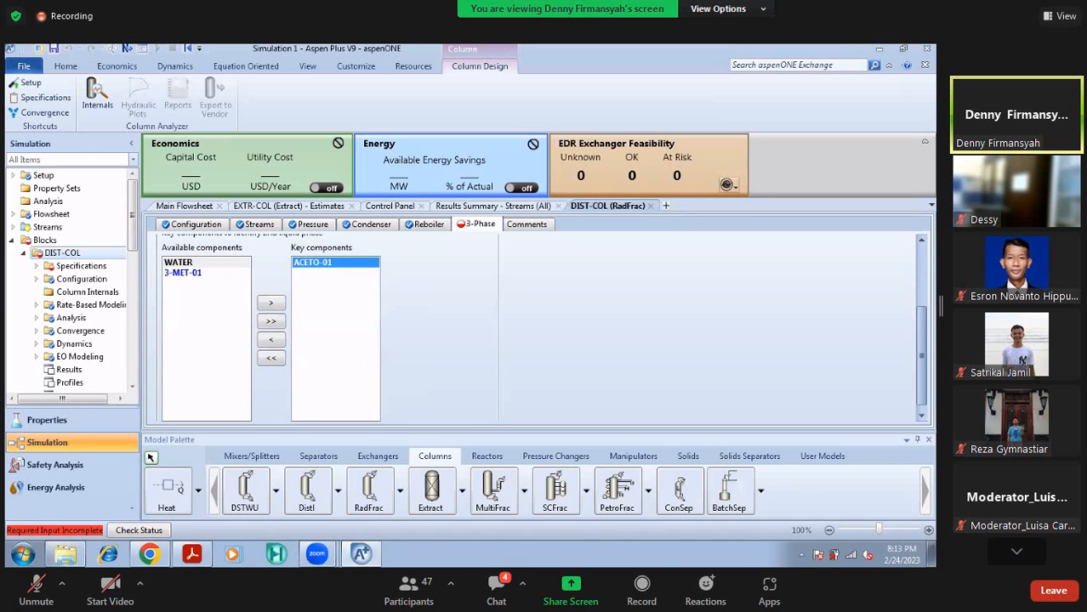
scroll(464, 316, "up", 3)
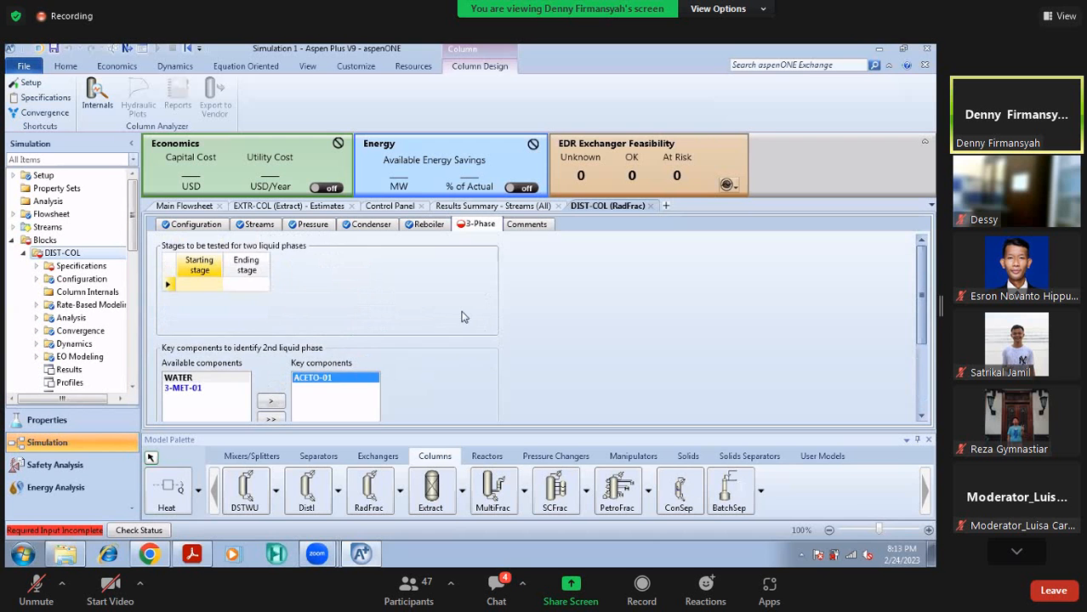
scroll(462, 317, "down", 3)
scroll(447, 319, "up", 2)
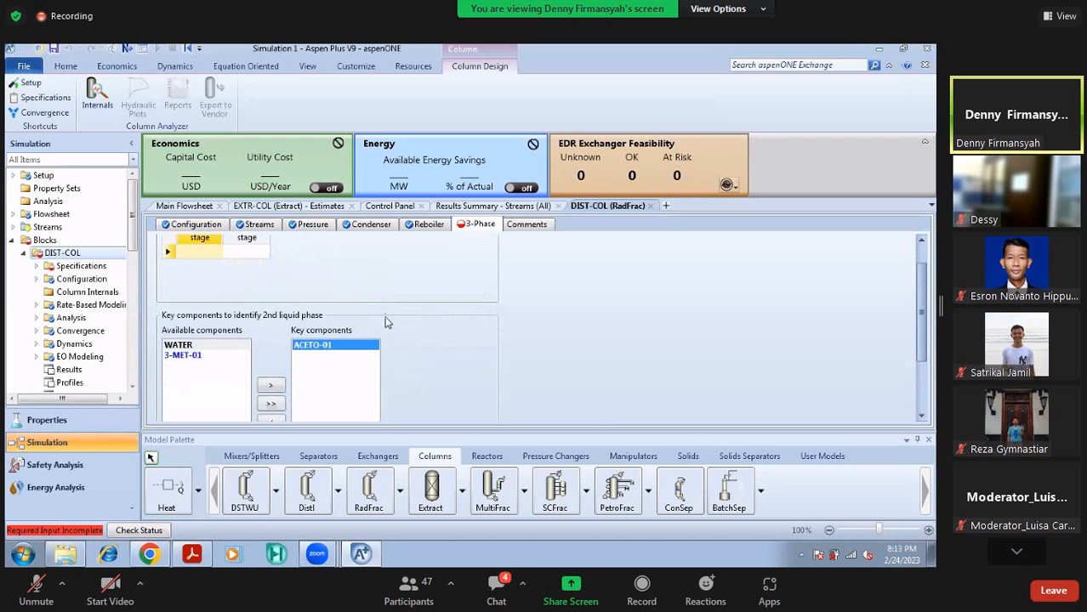
left_click(178, 346)
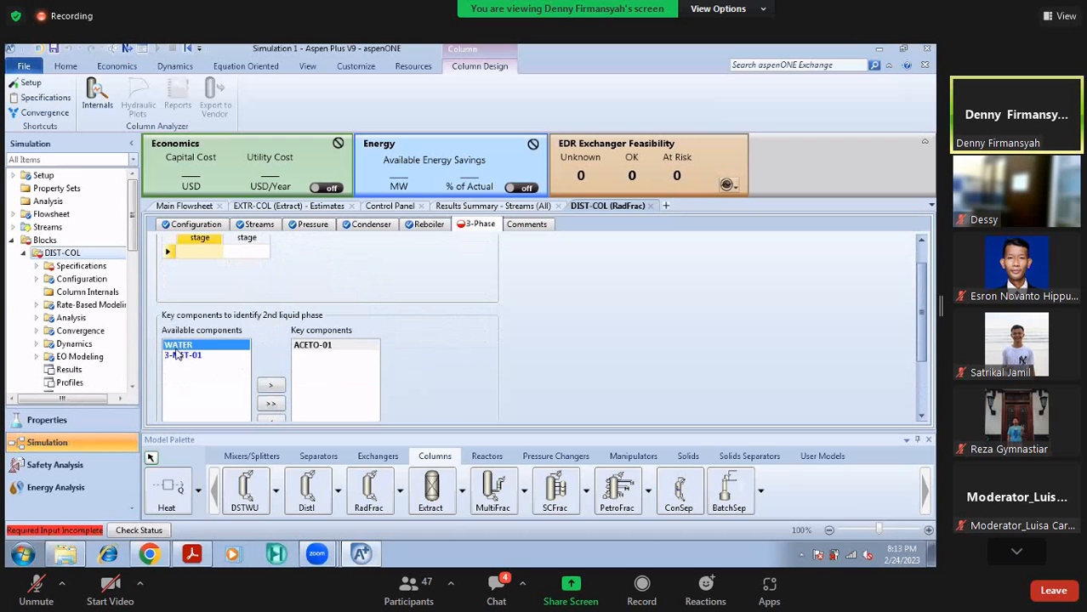
left_click(270, 385)
left_click(309, 264)
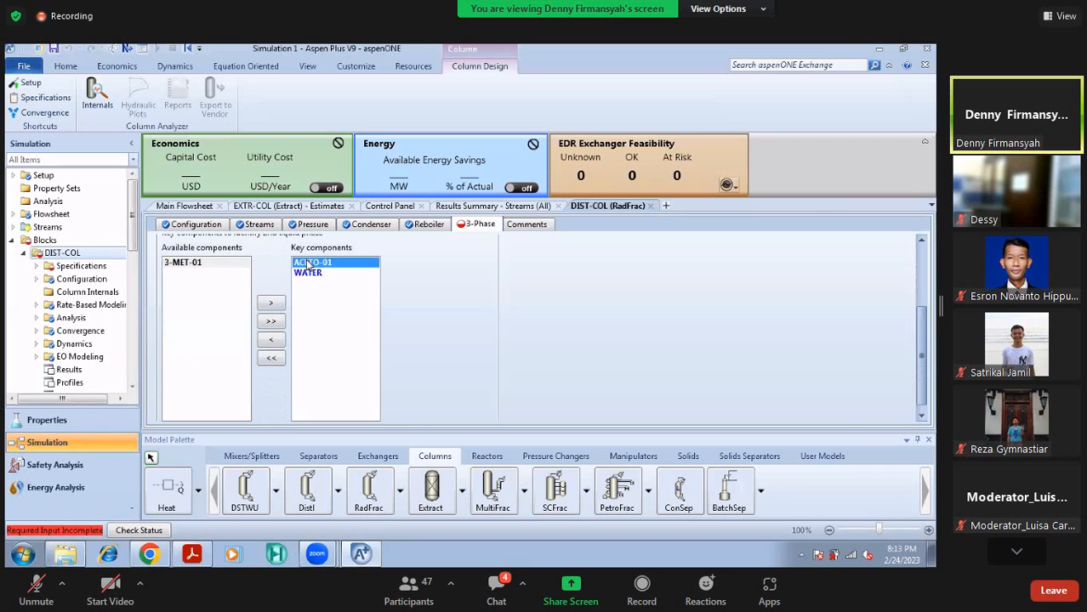
left_click(272, 339)
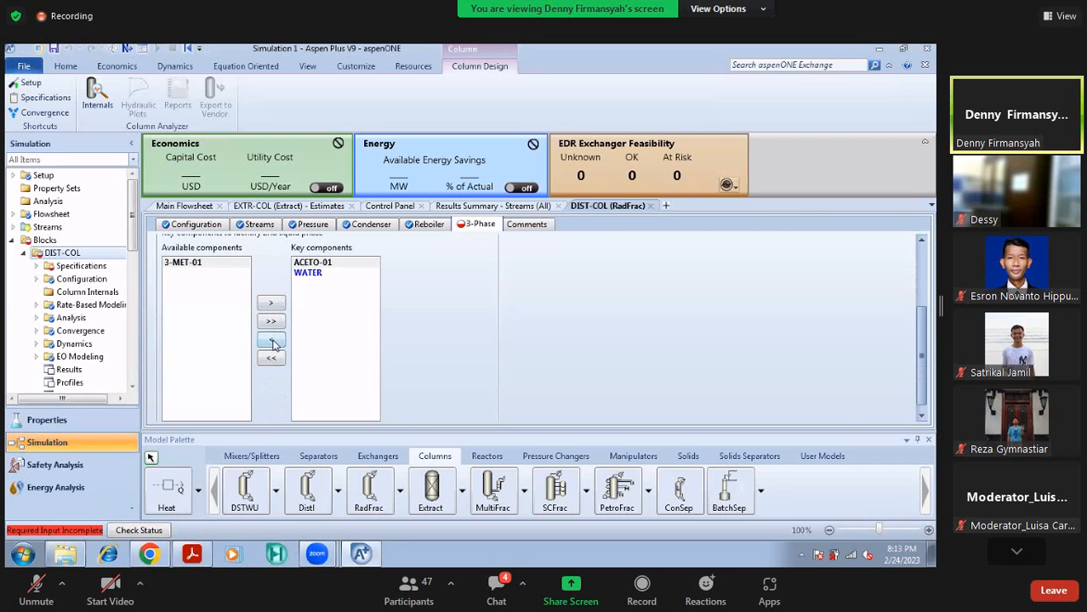
left_click(336, 267)
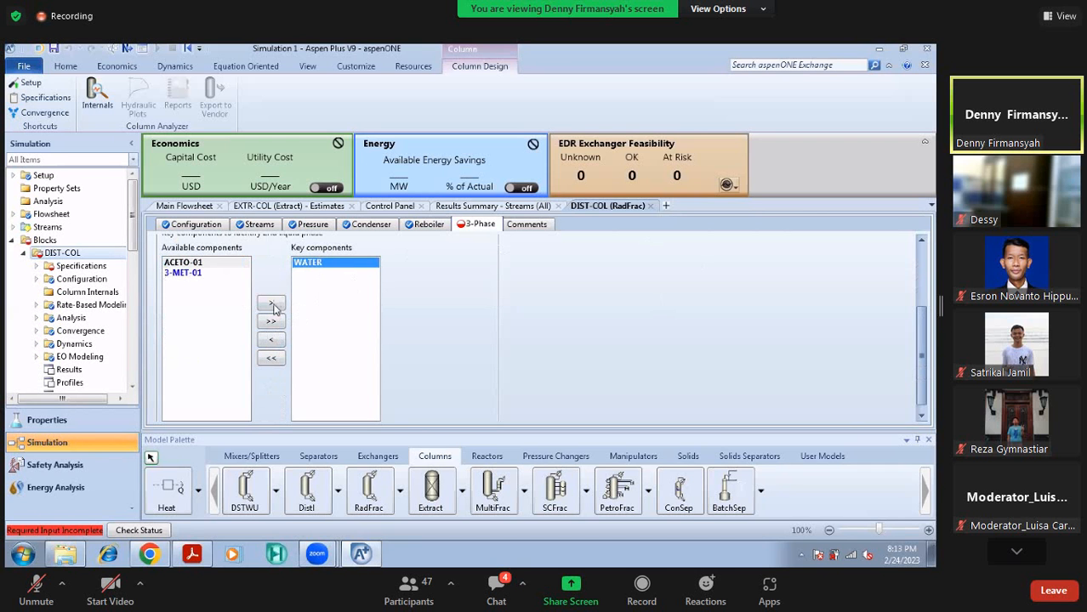
left_click(270, 339)
scroll(263, 310, "up", 3)
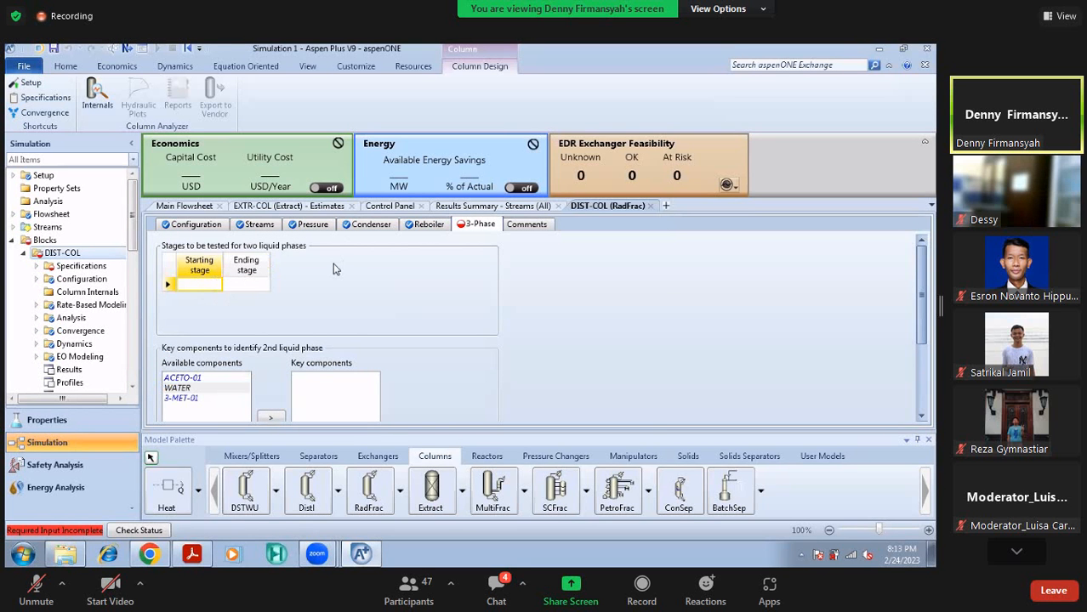
Examine DIST-COL with its condenser and reboiler on the main flowsheet and return to its configuration form
left_click(192, 221)
left_click(187, 207)
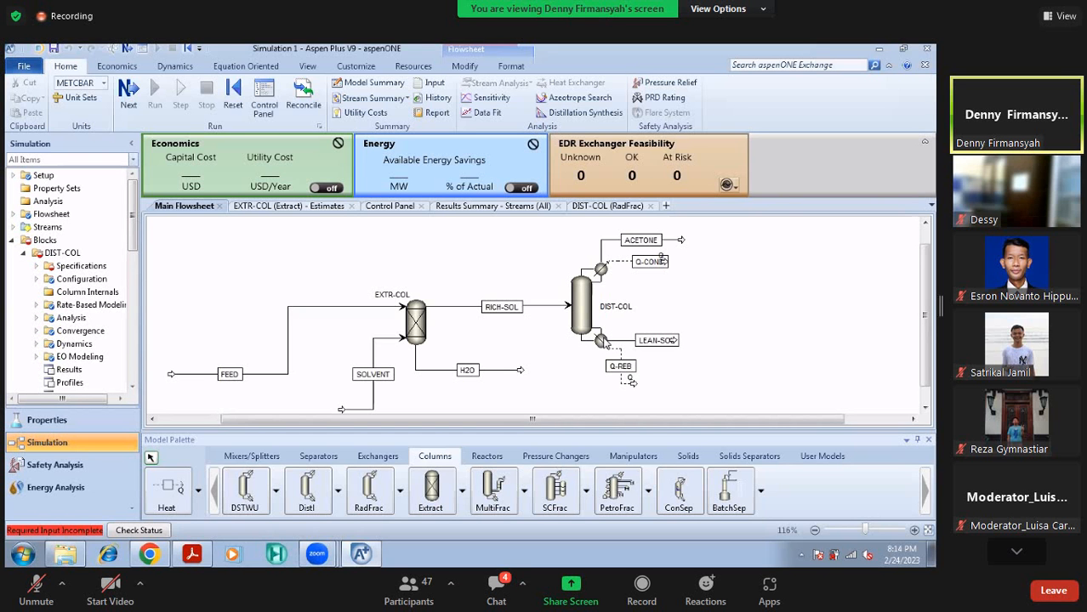
left_click(606, 207)
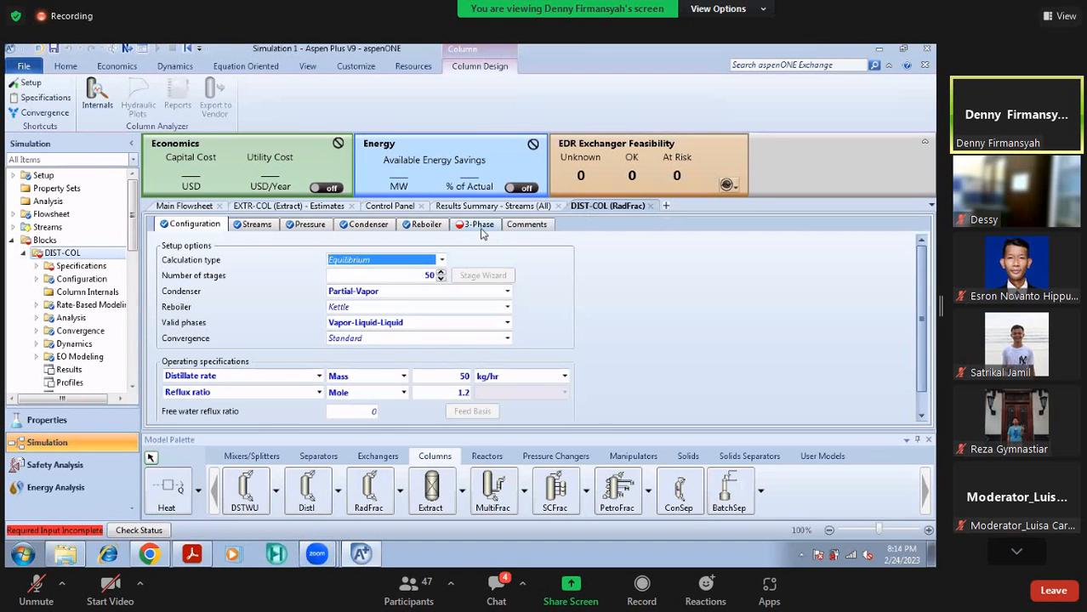
Assign WATER as the key component for identifying DIST-COL's second liquid phase
left_click(479, 225)
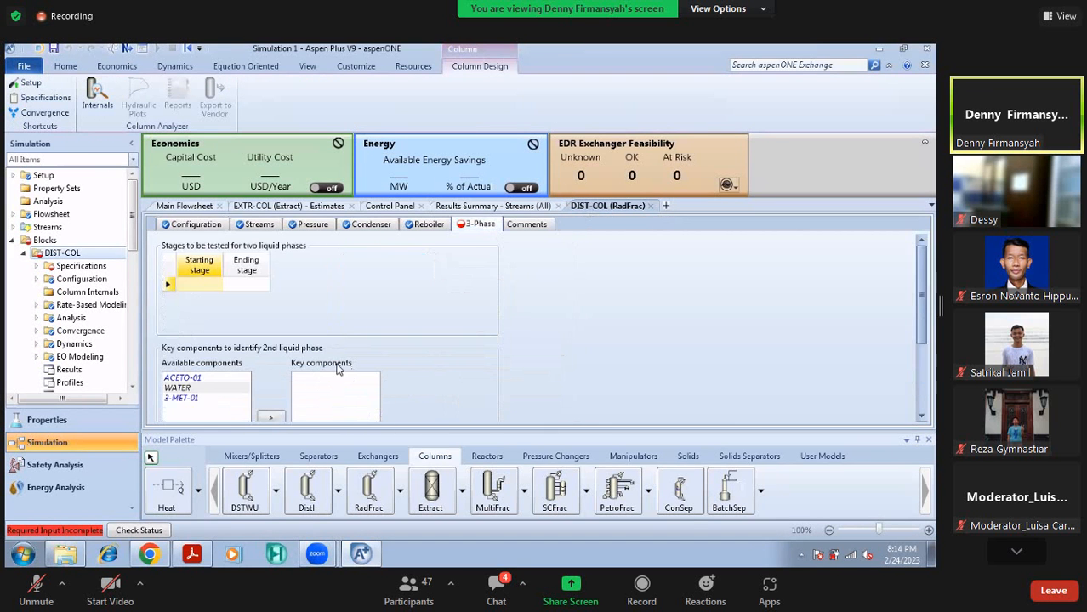
left_click(210, 388)
scroll(348, 391, "down", 1)
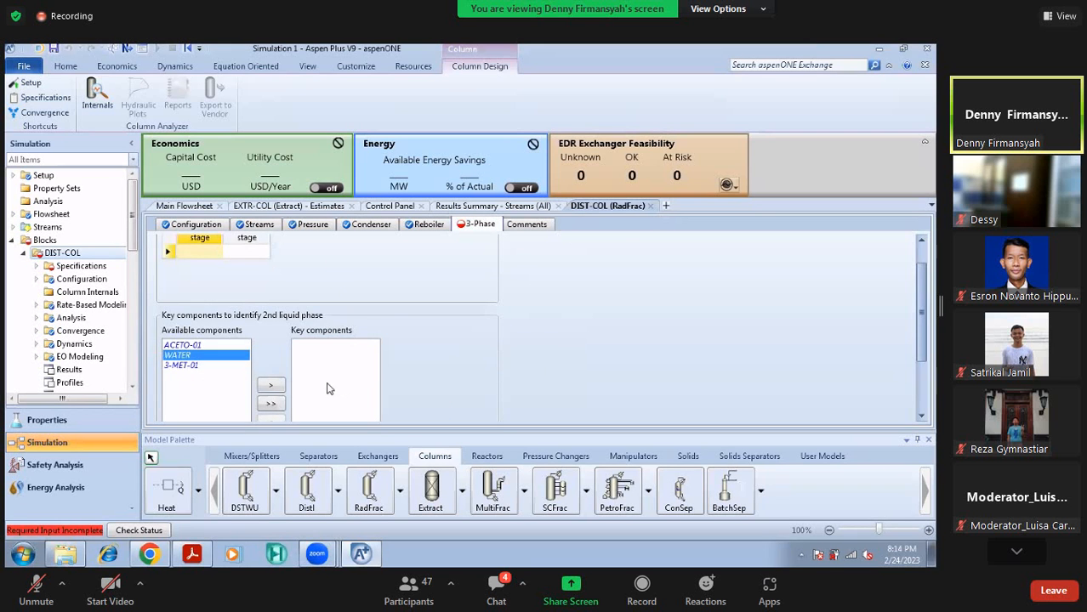
scroll(274, 388, "down", 2)
left_click(272, 357)
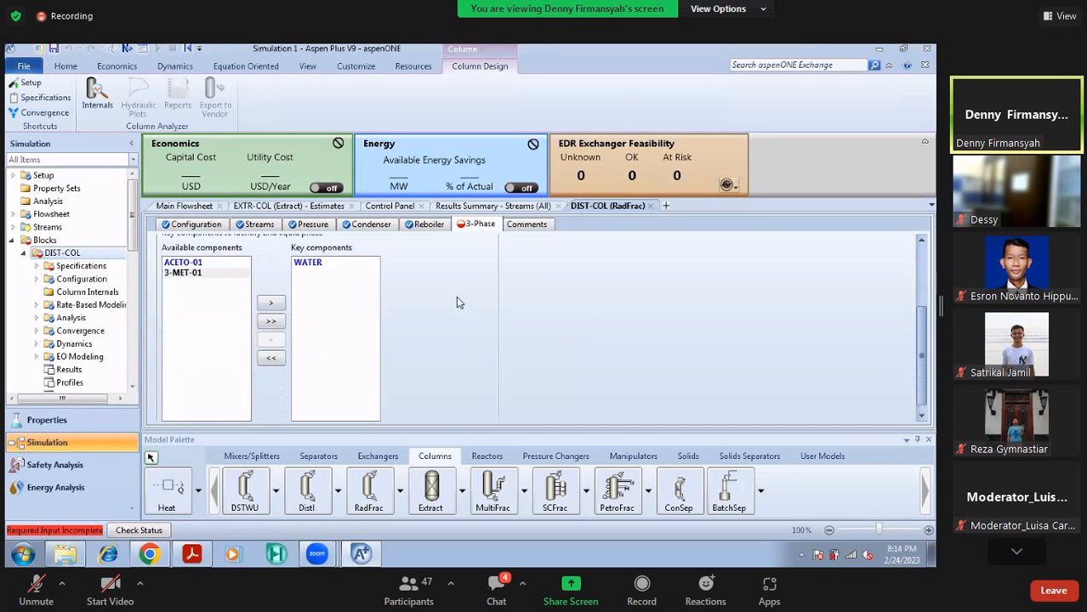
Set DIST-COL's stages tested for two liquid phases from starting stage 1 to ending stage 50, and recheck the second-phase key component
scroll(456, 296, "up", 3)
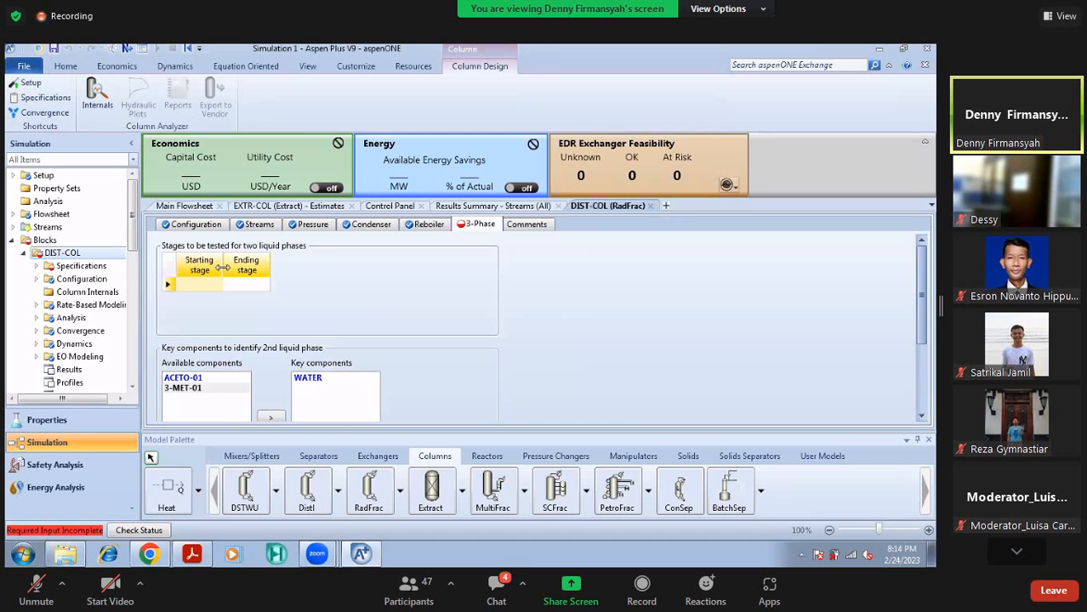
left_click(197, 288)
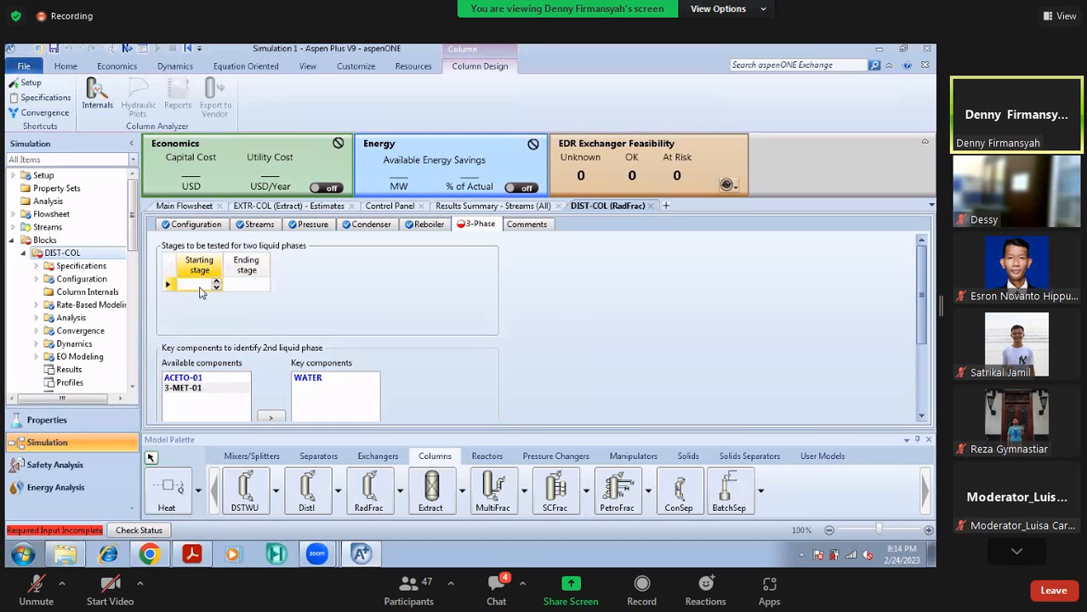
type("1")
left_click(242, 289)
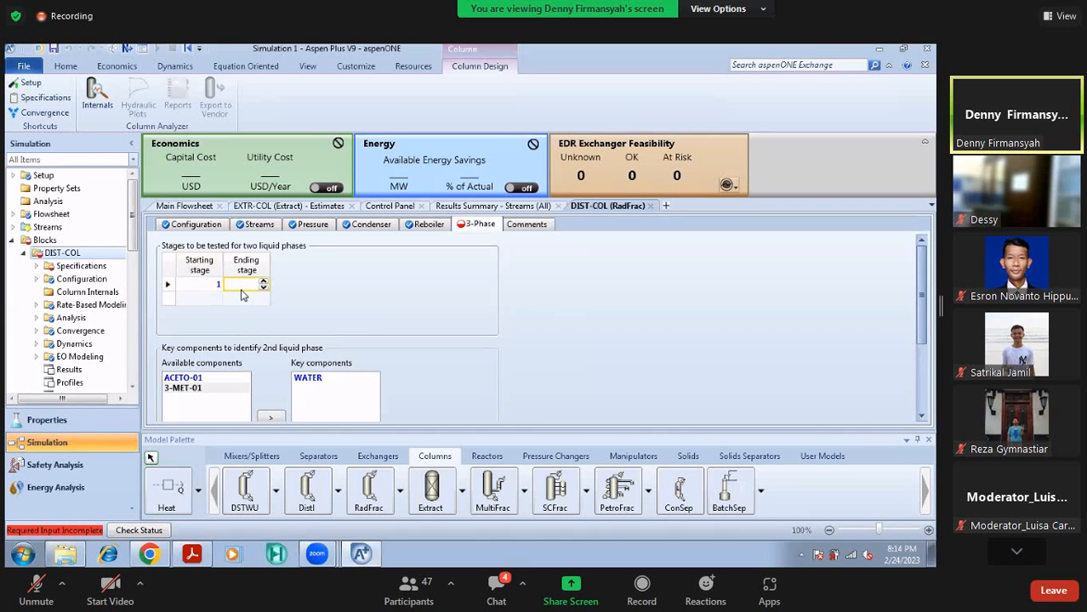
type("50")
key("Return")
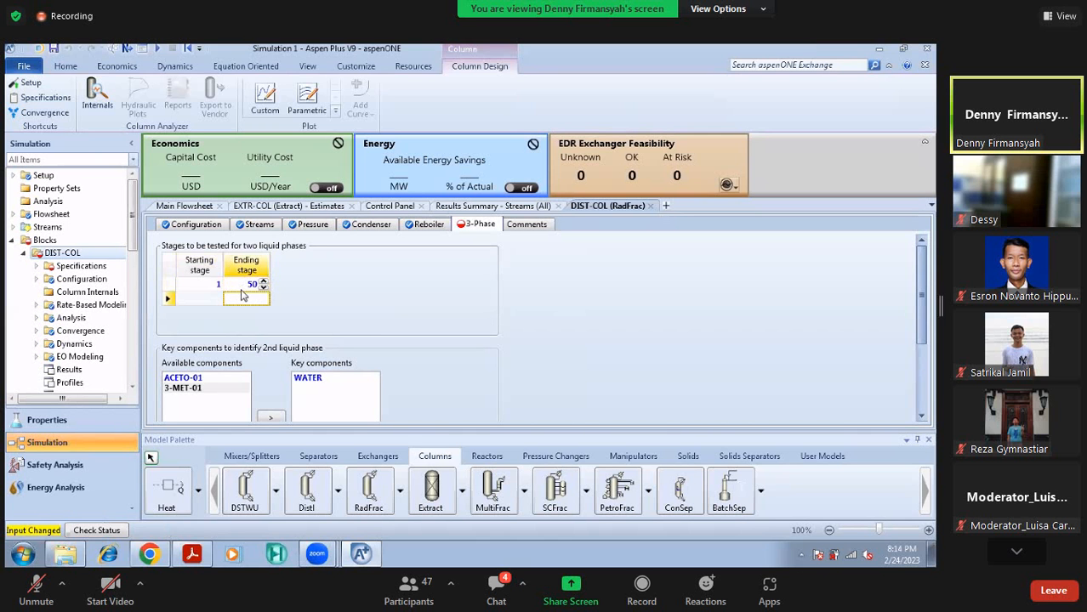
scroll(358, 324, "down", 1)
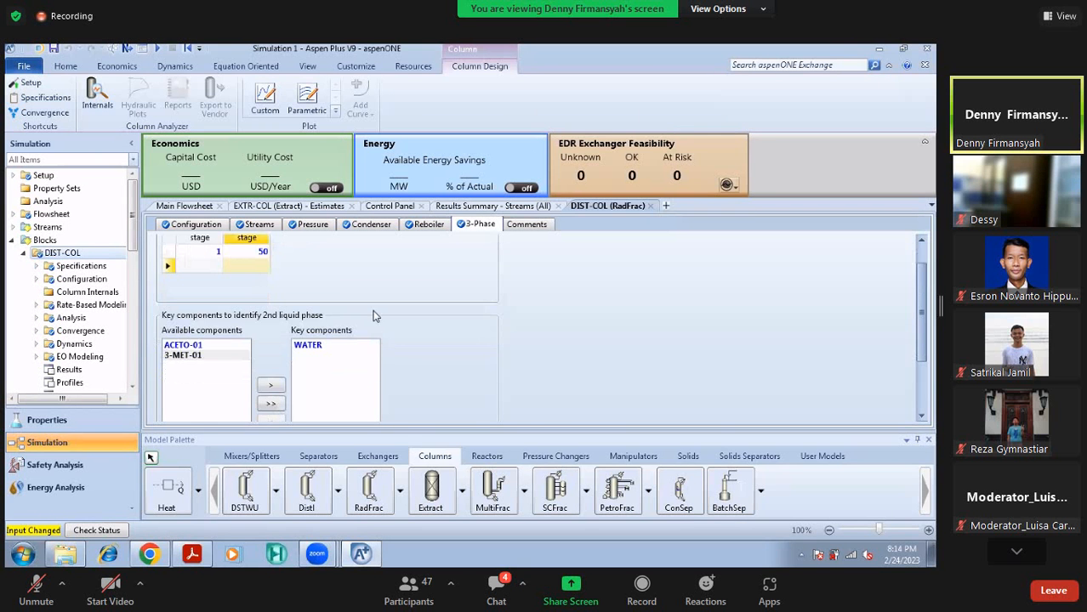
scroll(360, 316, "down", 1)
left_click(309, 313)
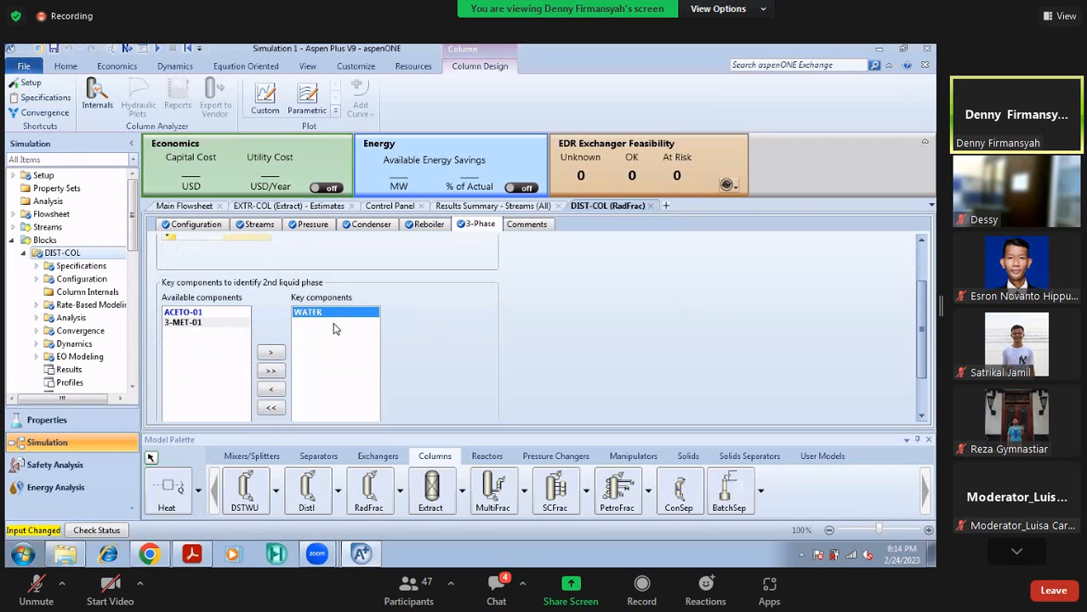
left_click(568, 299)
scroll(568, 299, "up", 2)
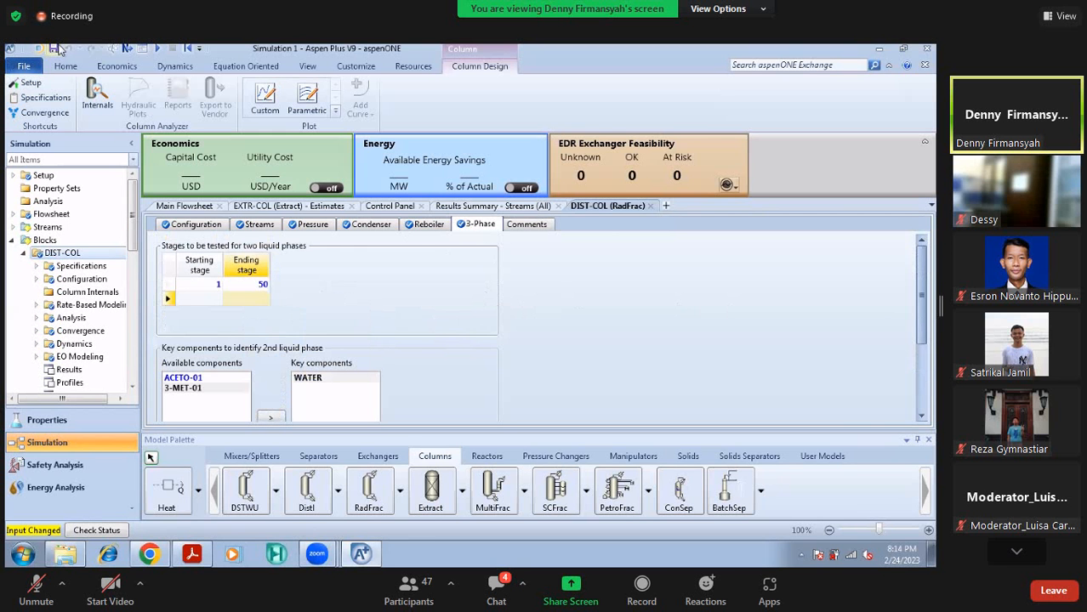
Check whether all required input is complete without running the simulation, and review the list of blocks and DIST-COL's reboiler form
left_click(123, 50)
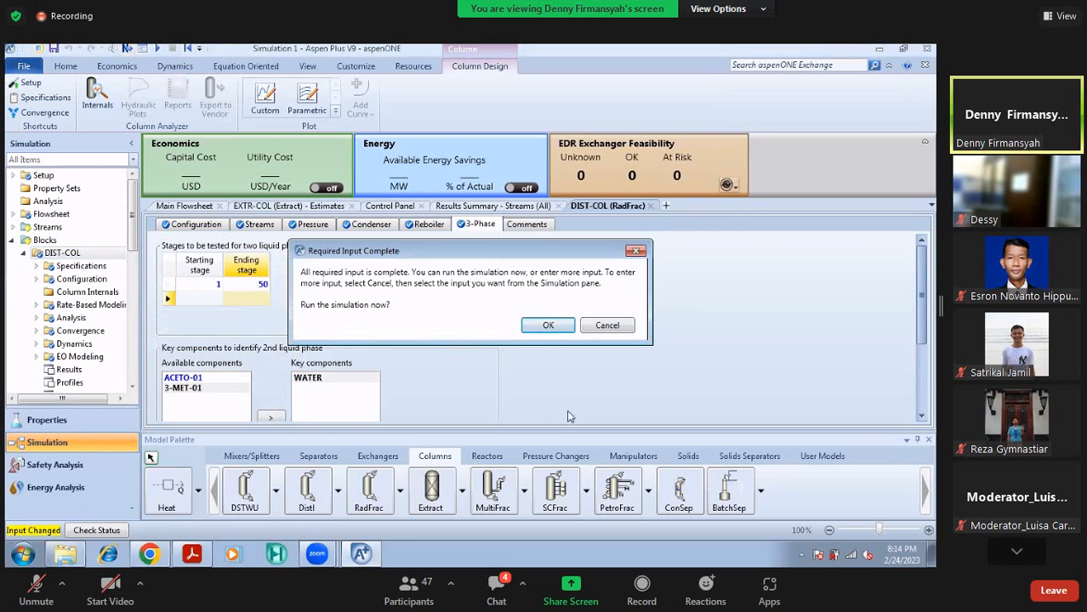
left_click(607, 326)
left_click(18, 240)
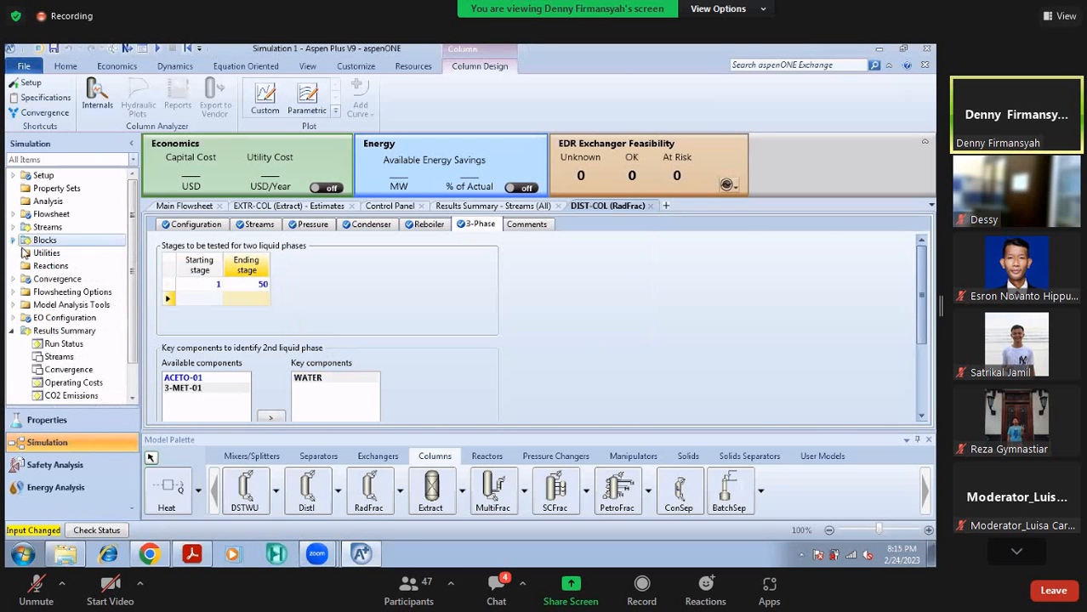
left_click(15, 331)
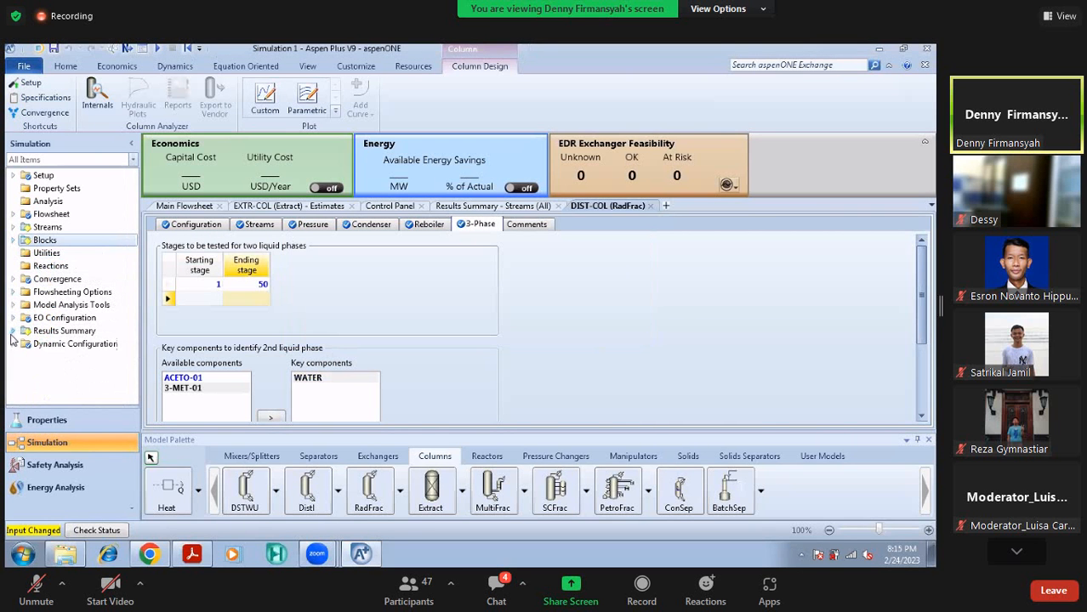
left_click(12, 241)
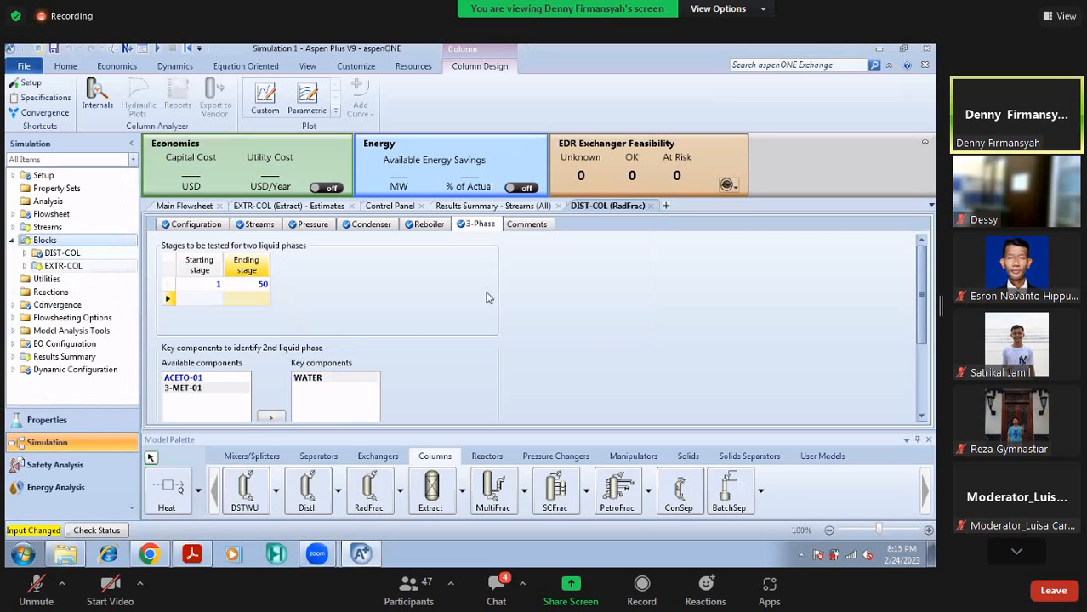
left_click(372, 224)
left_click(425, 224)
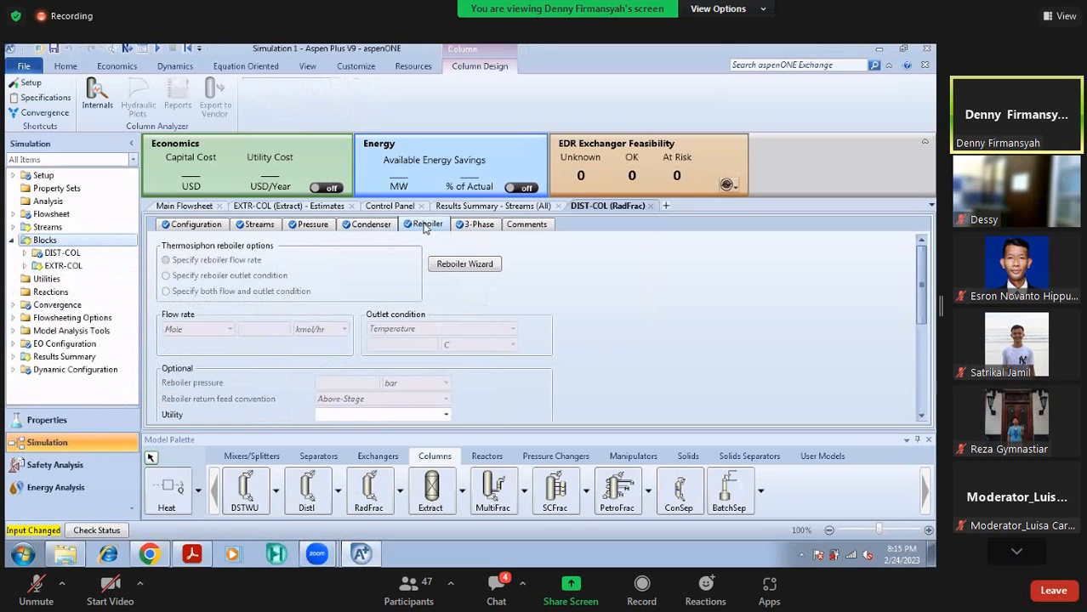
left_click(12, 241)
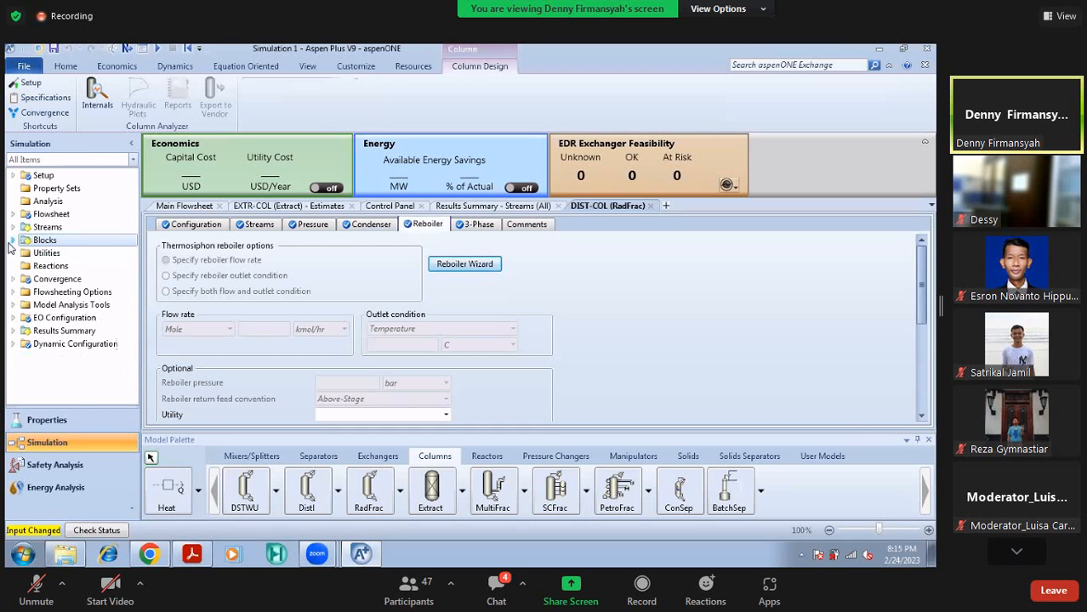
Run the simulation and open the results summary for all material streams
left_click(125, 49)
left_click(547, 327)
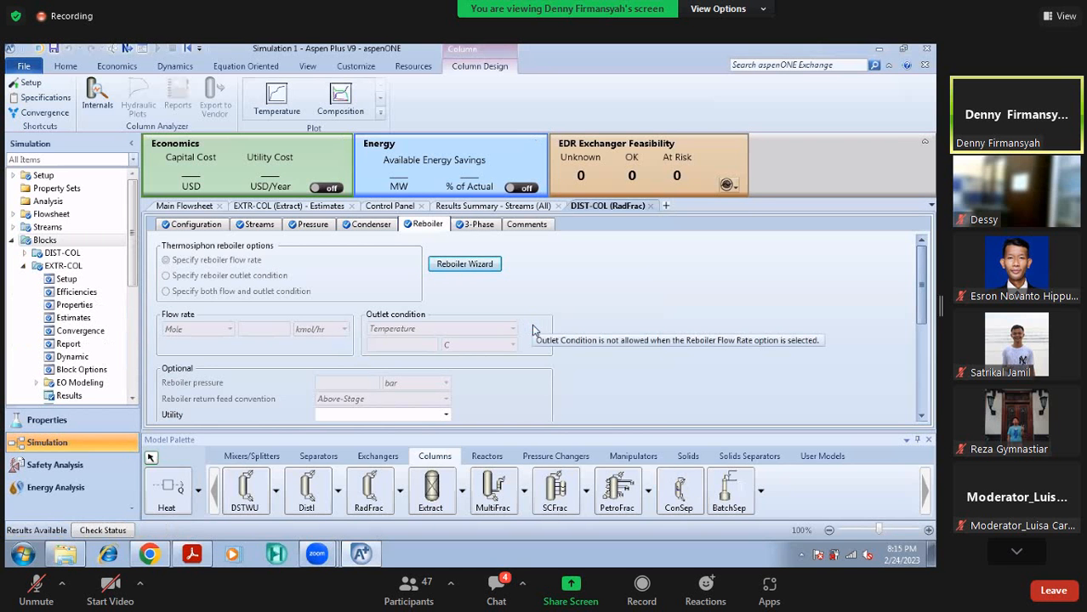
scroll(51, 372, "down", 8)
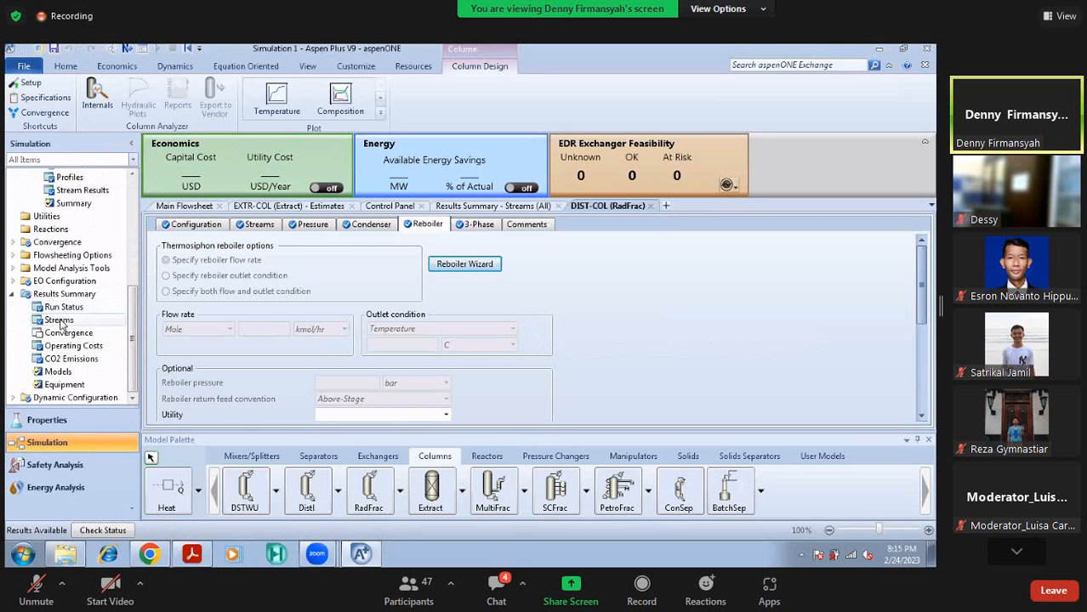
scroll(55, 319, "up", 5)
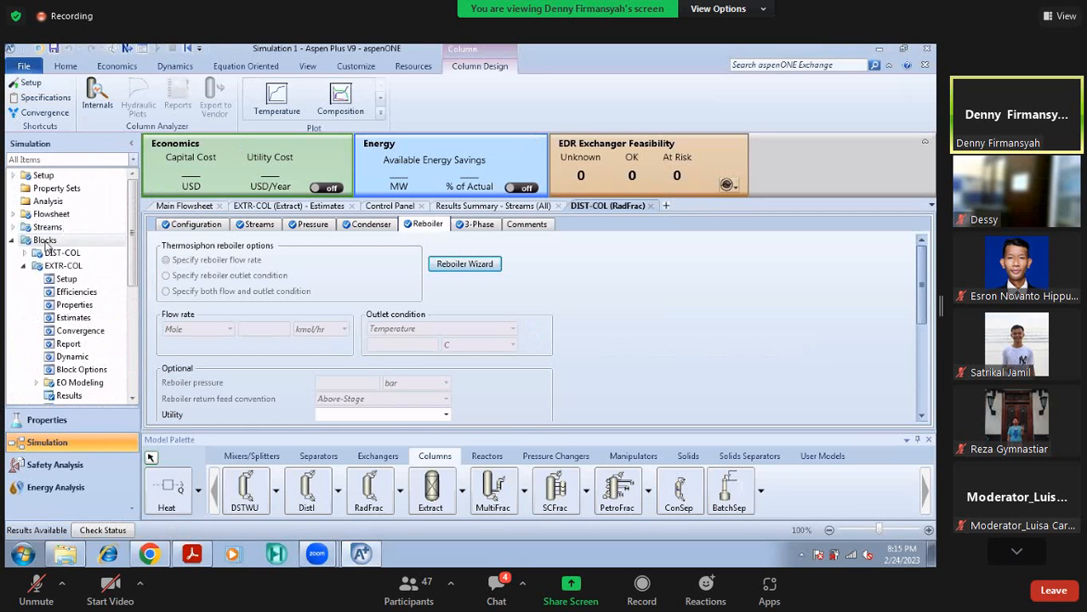
scroll(34, 281, "down", 3)
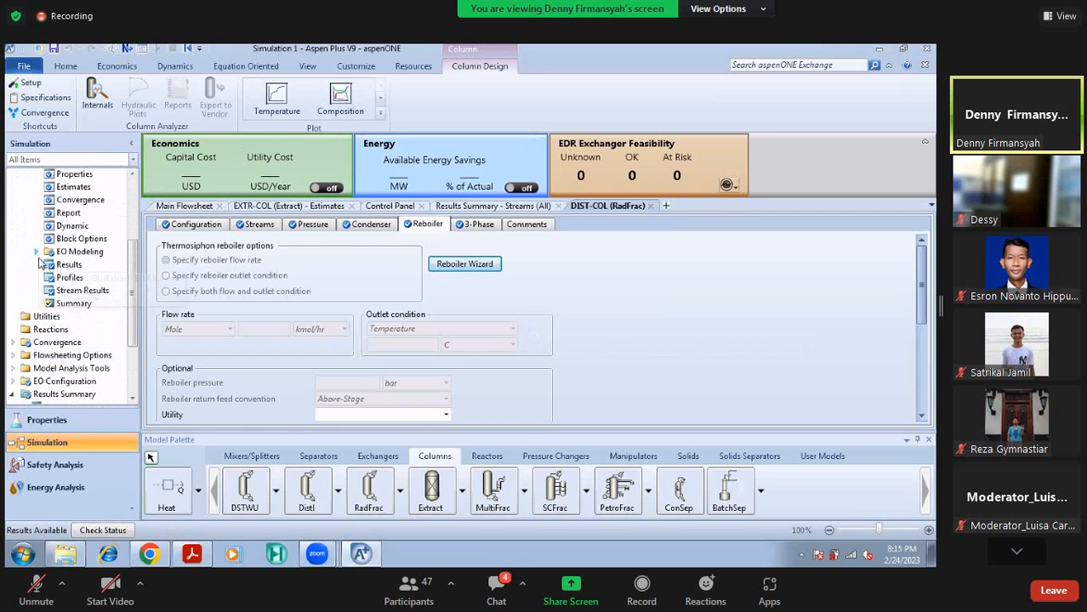
scroll(17, 255, "up", 3)
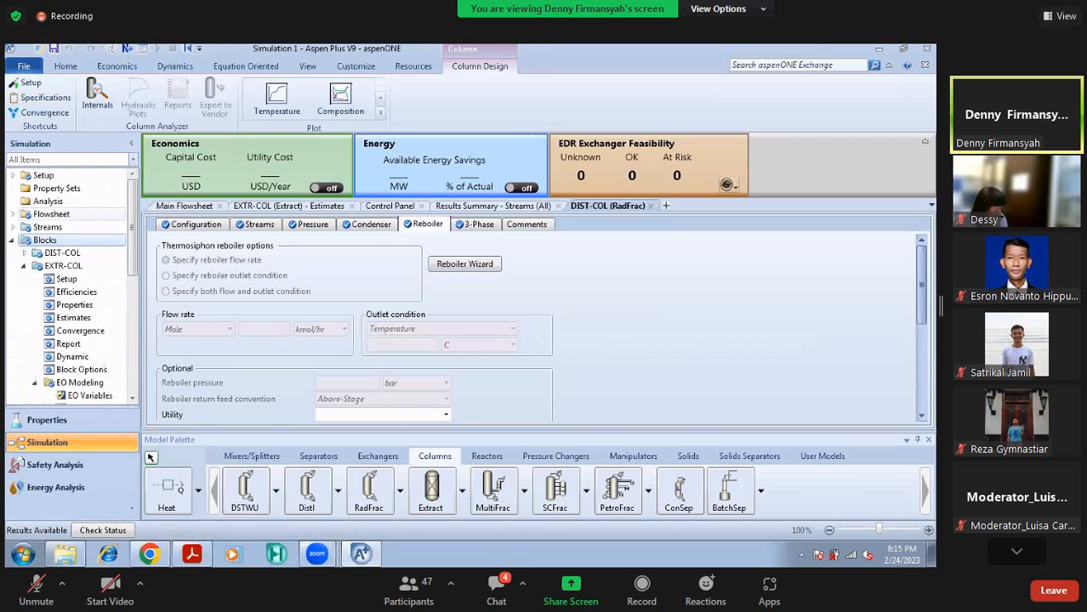
left_click(15, 240)
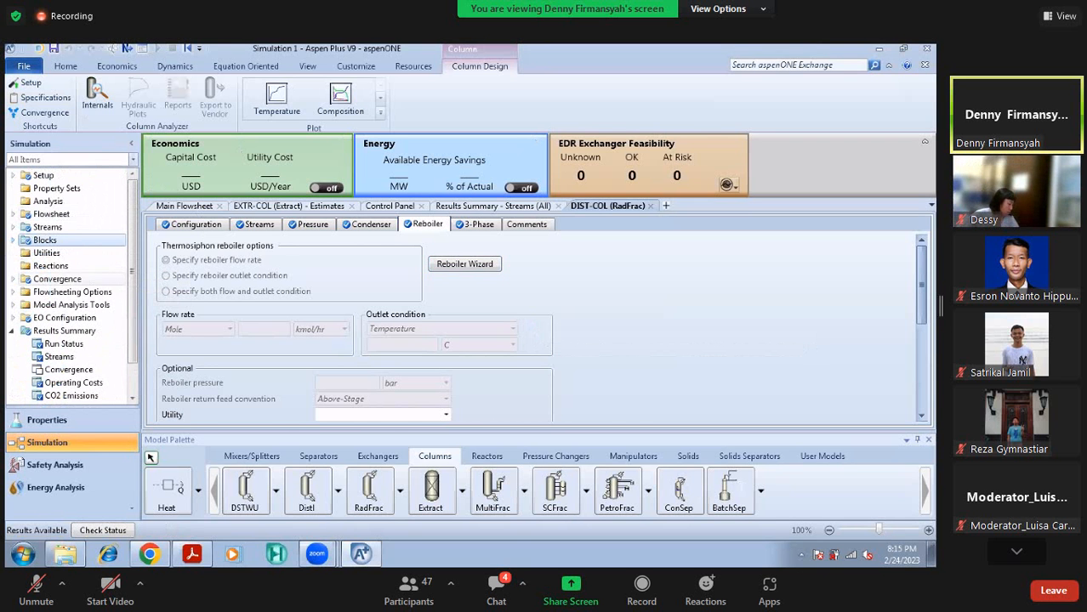
left_click(13, 331)
scroll(51, 323, "down", 1)
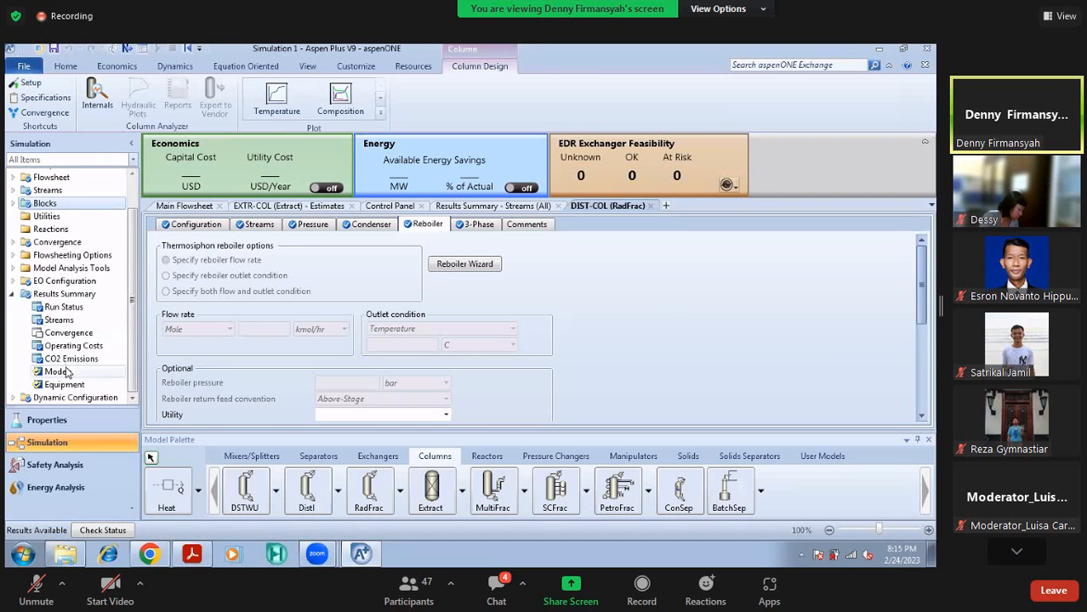
left_click(70, 323)
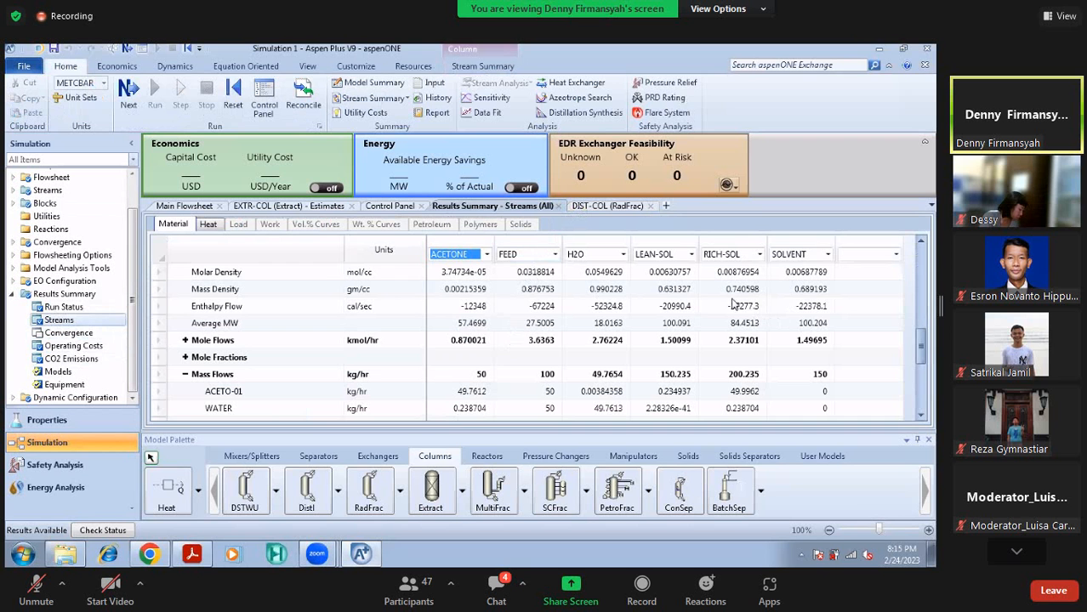
Examine the component mass flows and mass fractions of the streams, relating the results to LEAN-SOL on the main flowsheet
scroll(474, 302, "down", 1)
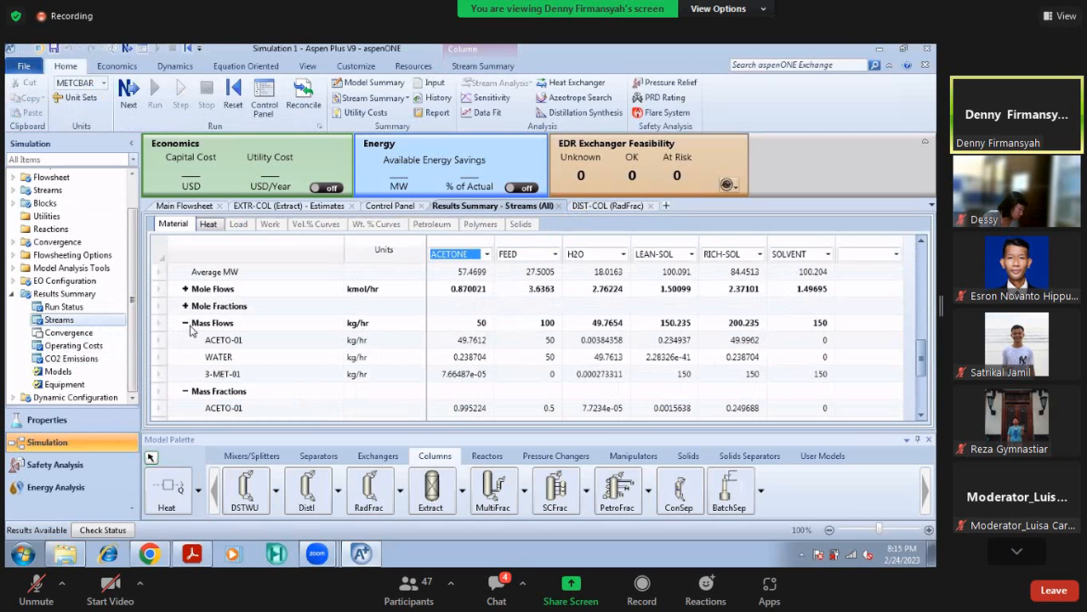
scroll(193, 388, "down", 1)
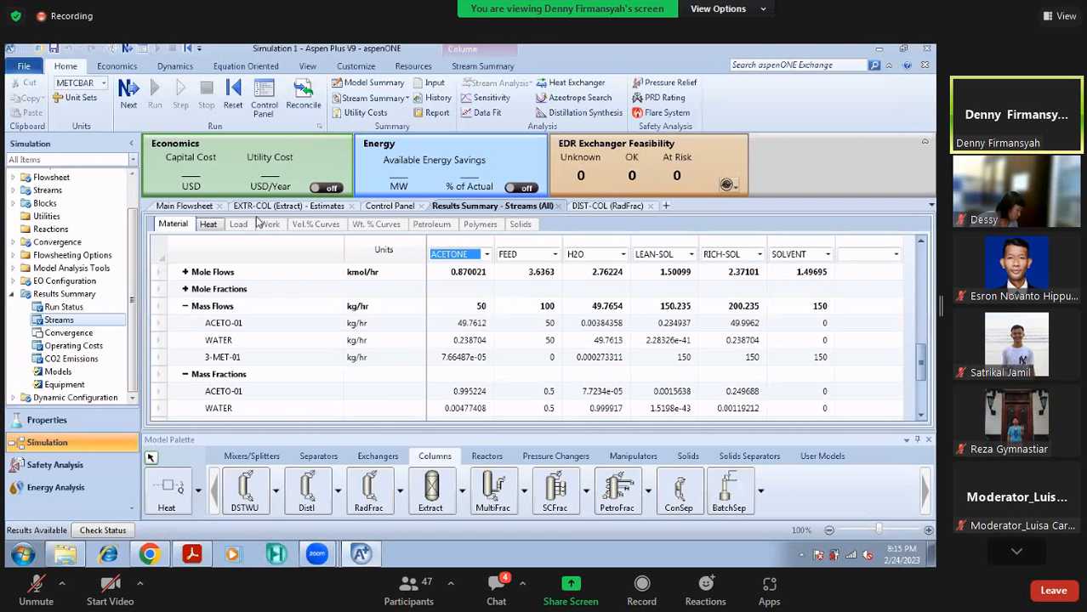
left_click(193, 207)
left_click(698, 375)
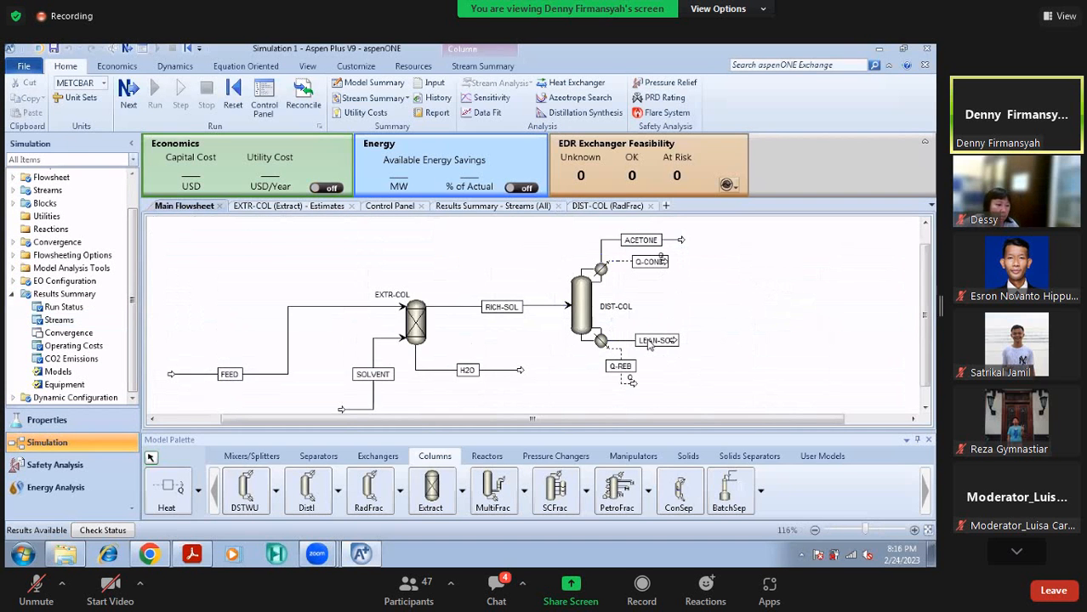
mouse_move(675, 342)
left_mouse_down()
mouse_move(720, 342)
mouse_move(671, 345)
left_mouse_up()
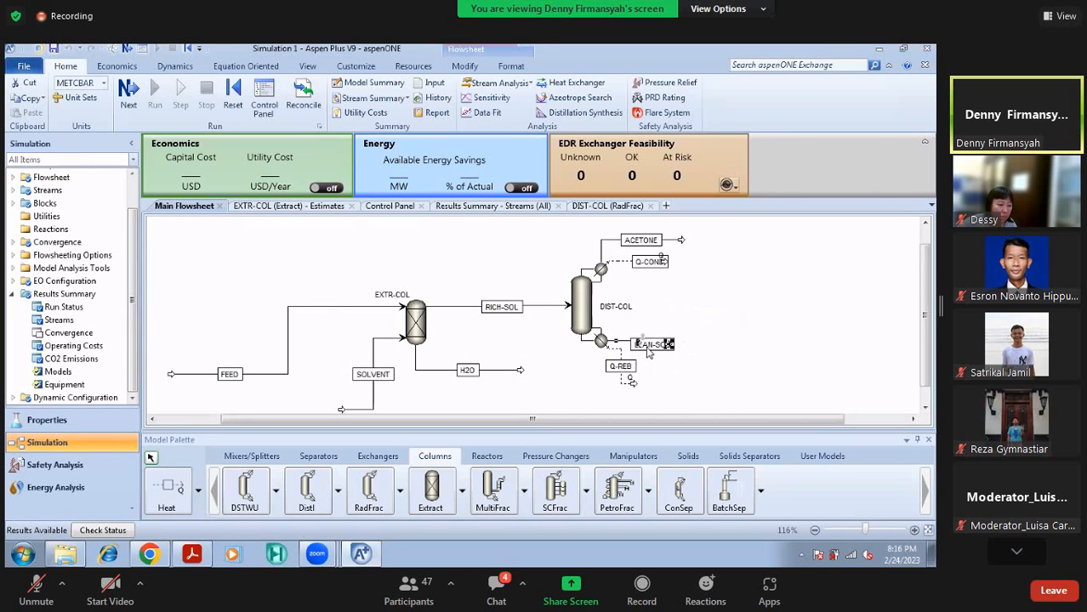
left_click(493, 205)
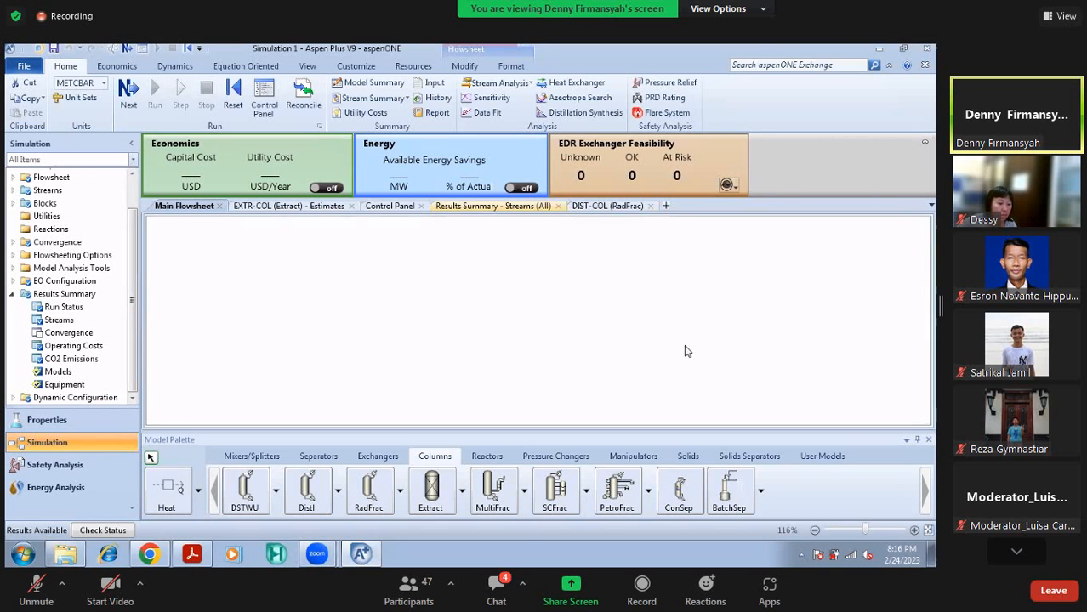
scroll(642, 306, "down", 2)
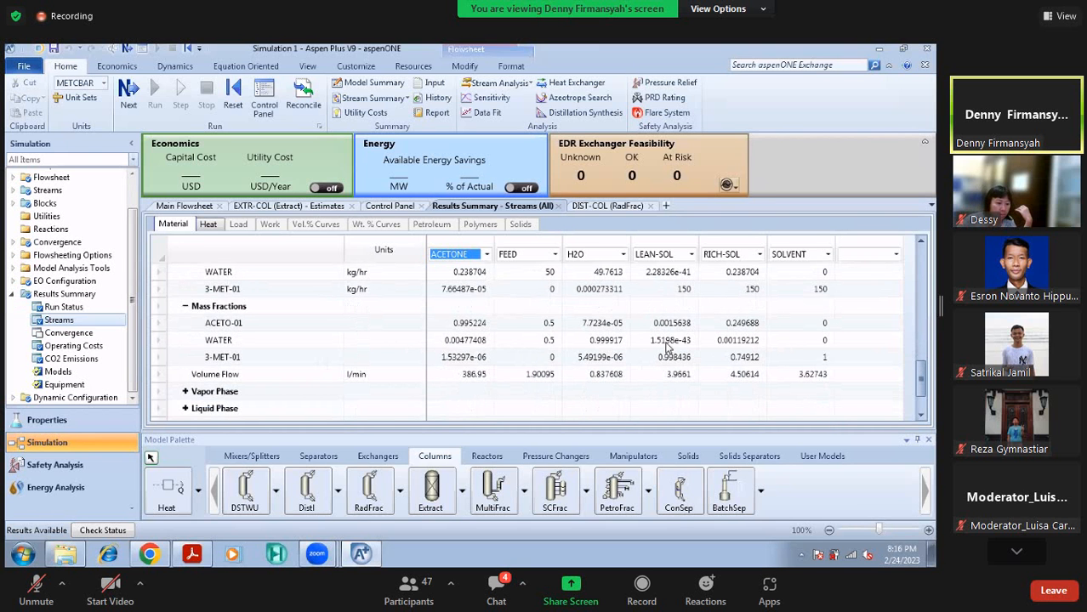
scroll(668, 347, "up", 2)
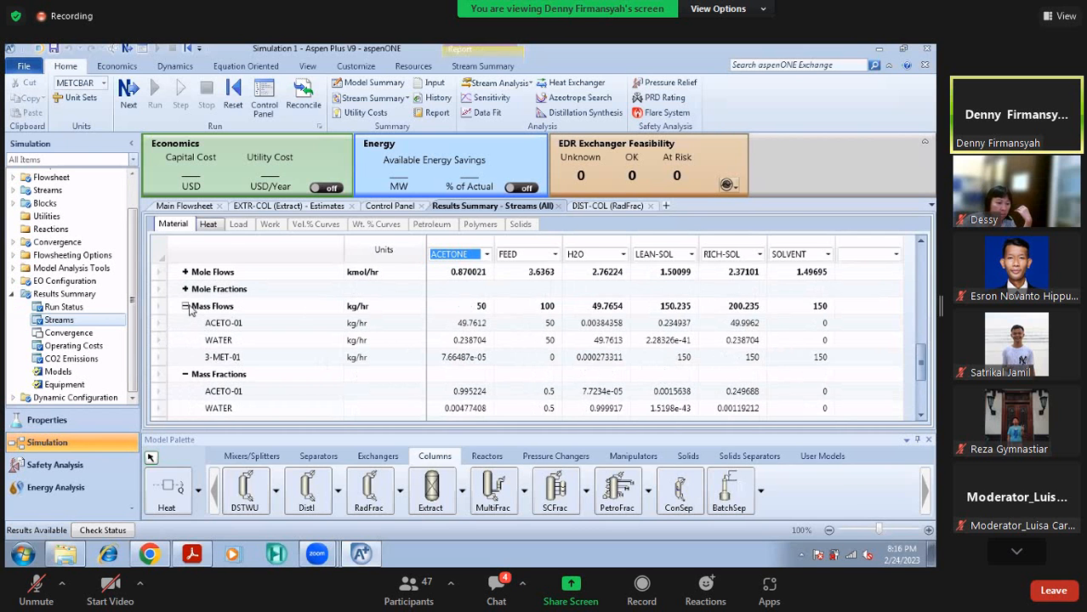
scroll(228, 383, "down", 1)
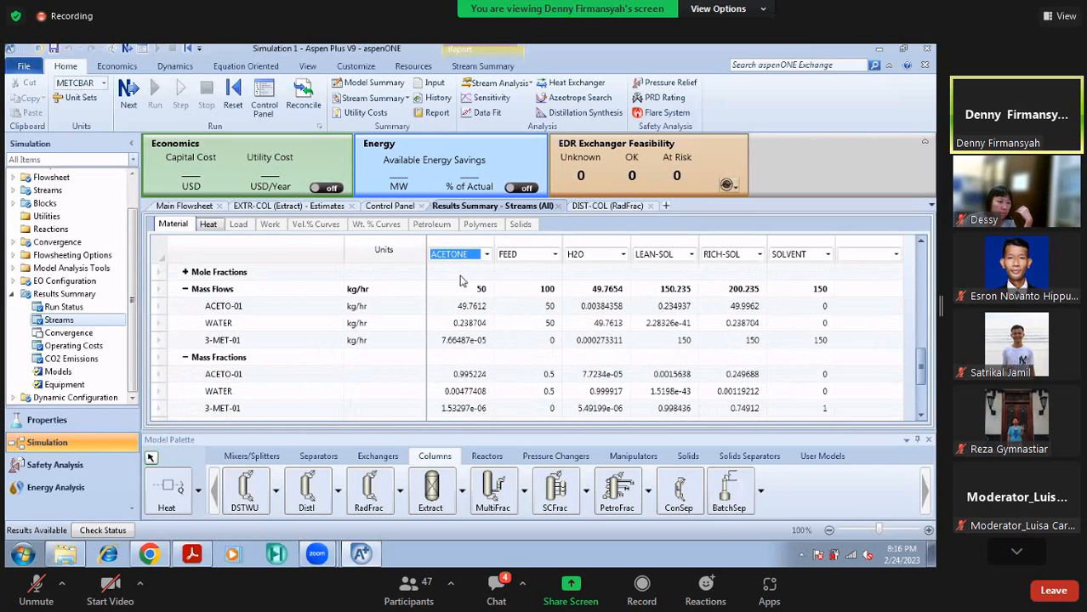
Move the ends of the ACETONE and LEAN-SOL product streams on the main flowsheet farther out from DIST-COL
left_click(187, 209)
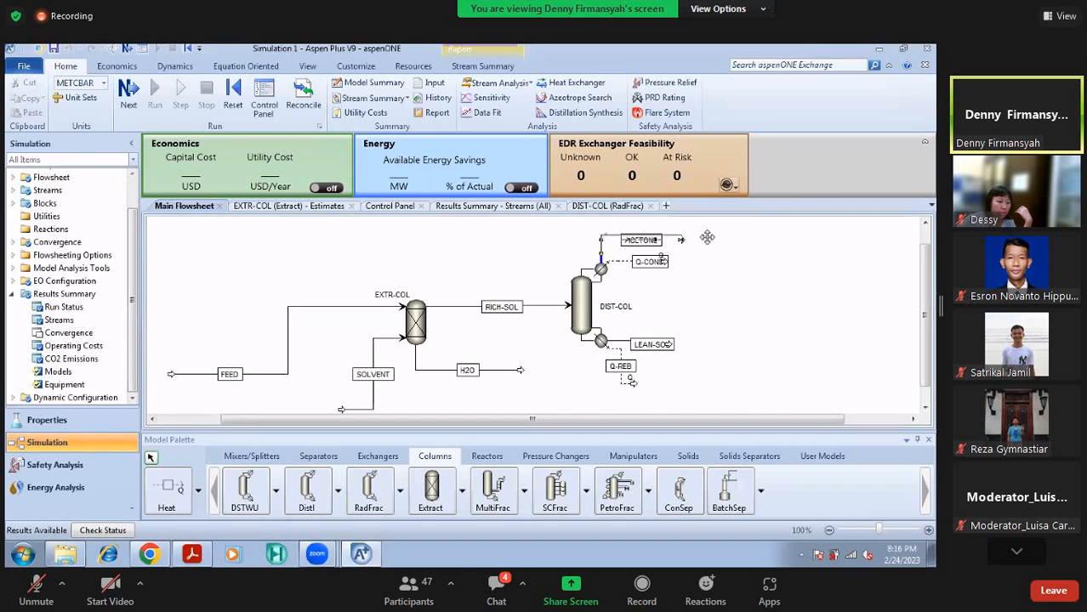
left_click(681, 244)
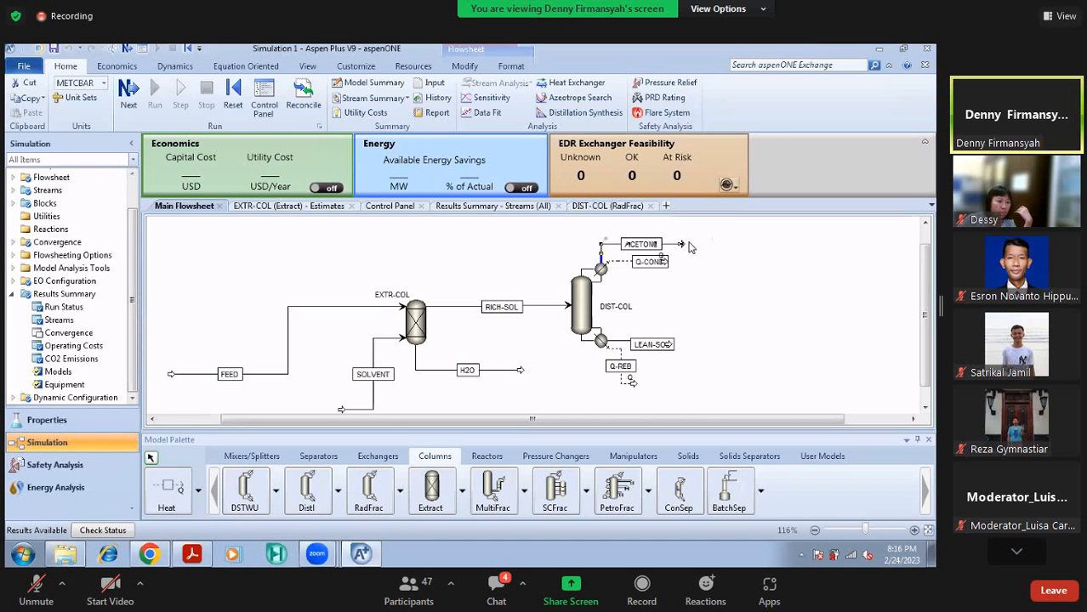
left_click_drag(681, 245, 707, 244)
left_click(685, 253)
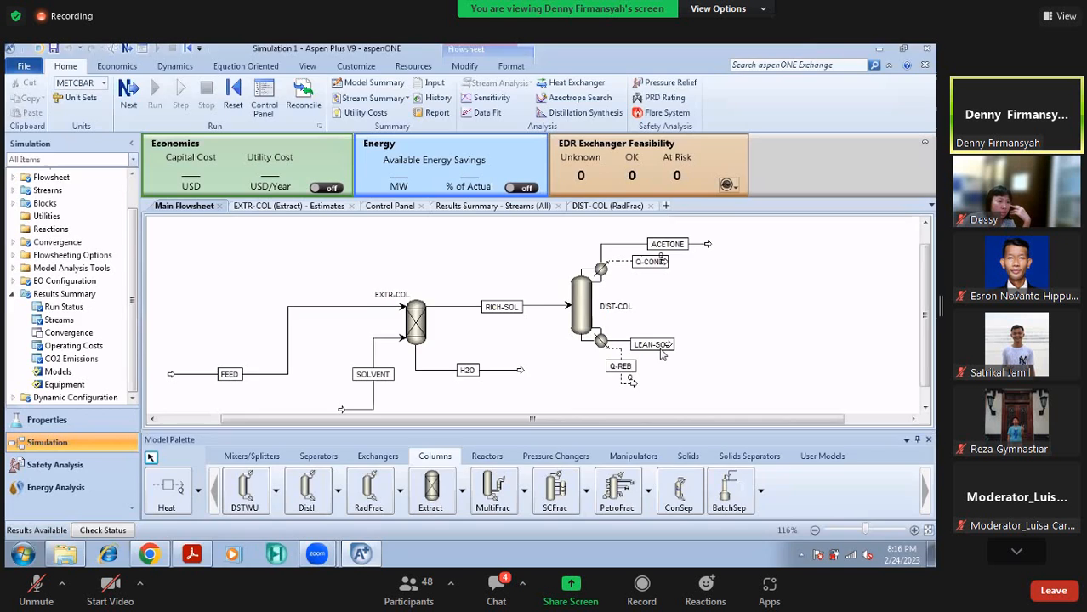
left_click(647, 345)
left_click_drag(647, 346, 708, 340)
left_click(687, 366)
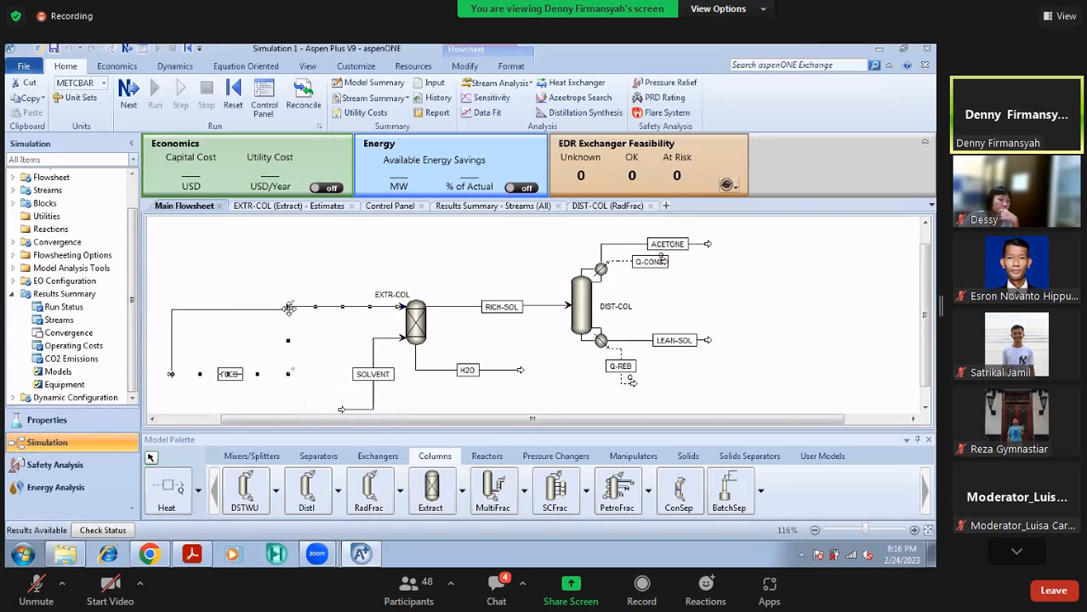
Shorten the FEED stream by moving its start closer to EXTR-COL and level with the upper inlet, keeping its label before the column
left_click(279, 355)
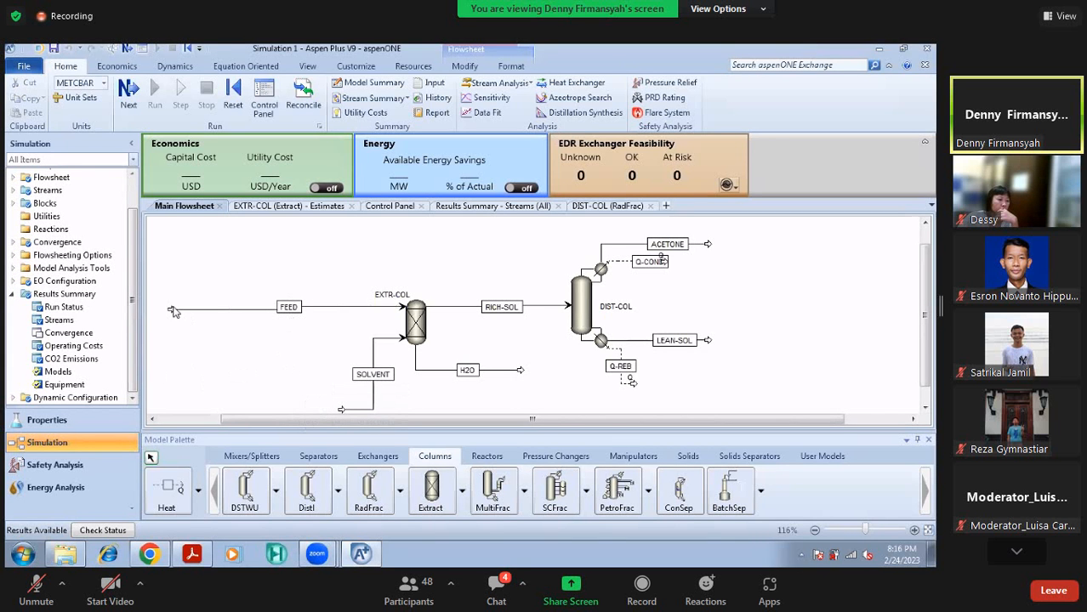
double_click(173, 311)
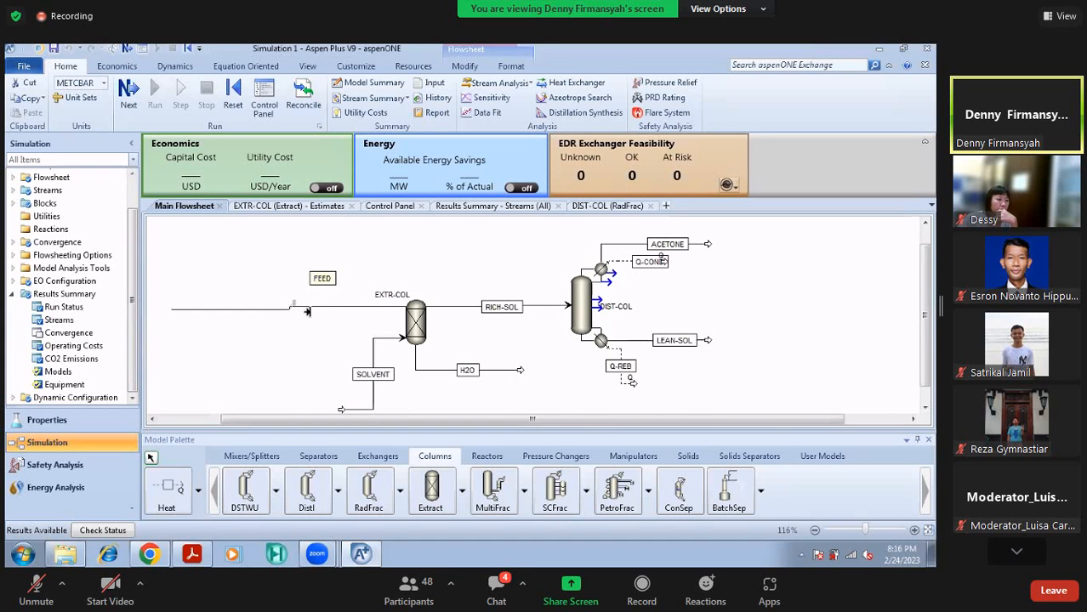
left_click(274, 307)
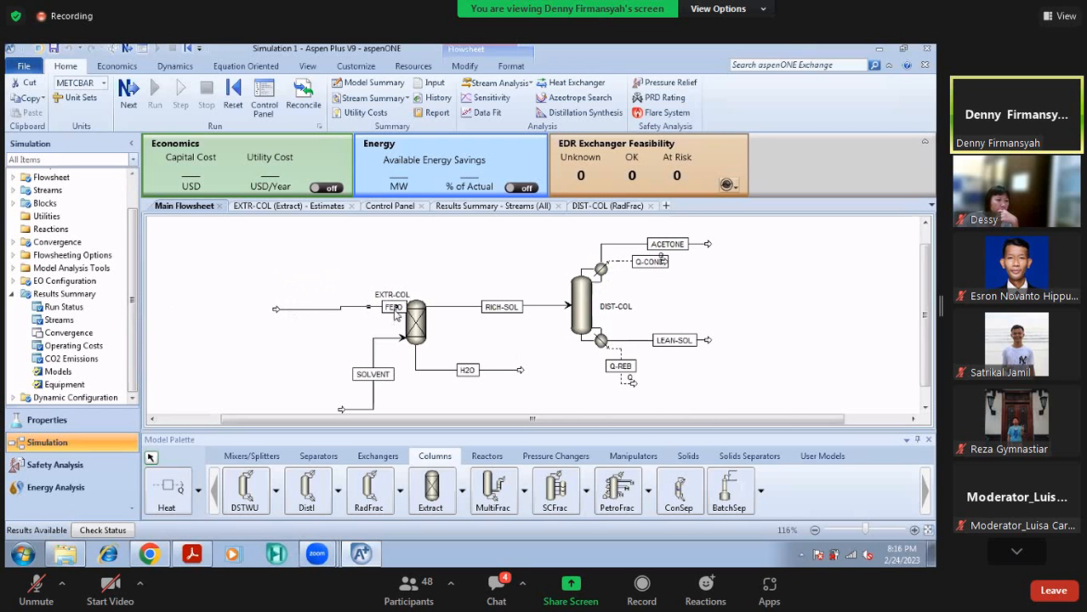
left_click_drag(395, 313, 349, 313)
left_click_drag(278, 313, 303, 307)
left_click(310, 341)
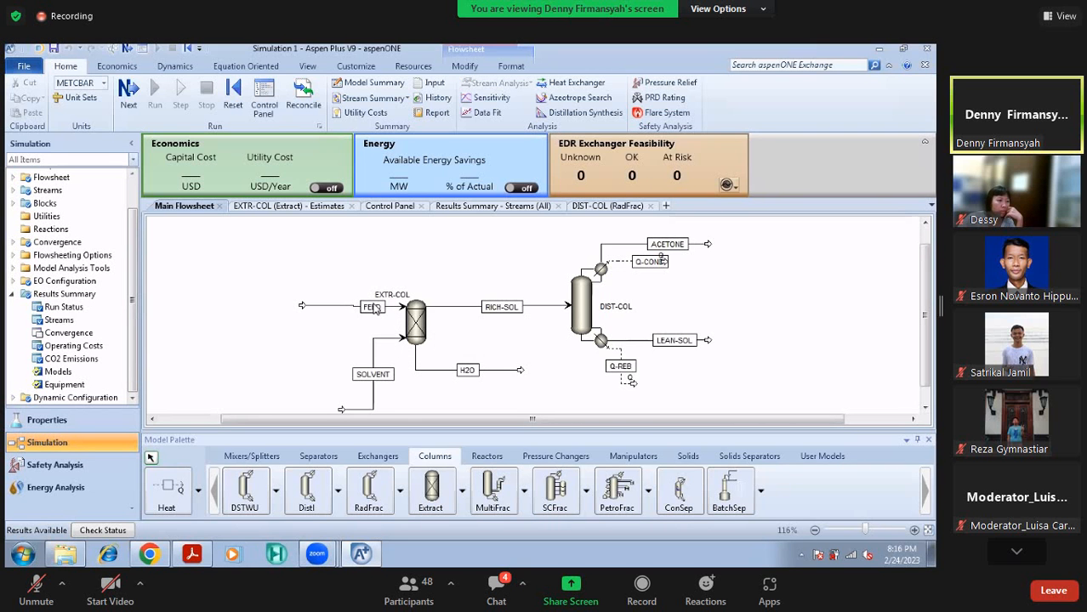
Raise the start of the SOLVENT stream to about EXTR-COL's lower inlet level and separate the Q-COND arrow from its label
left_click_drag(341, 413, 324, 343)
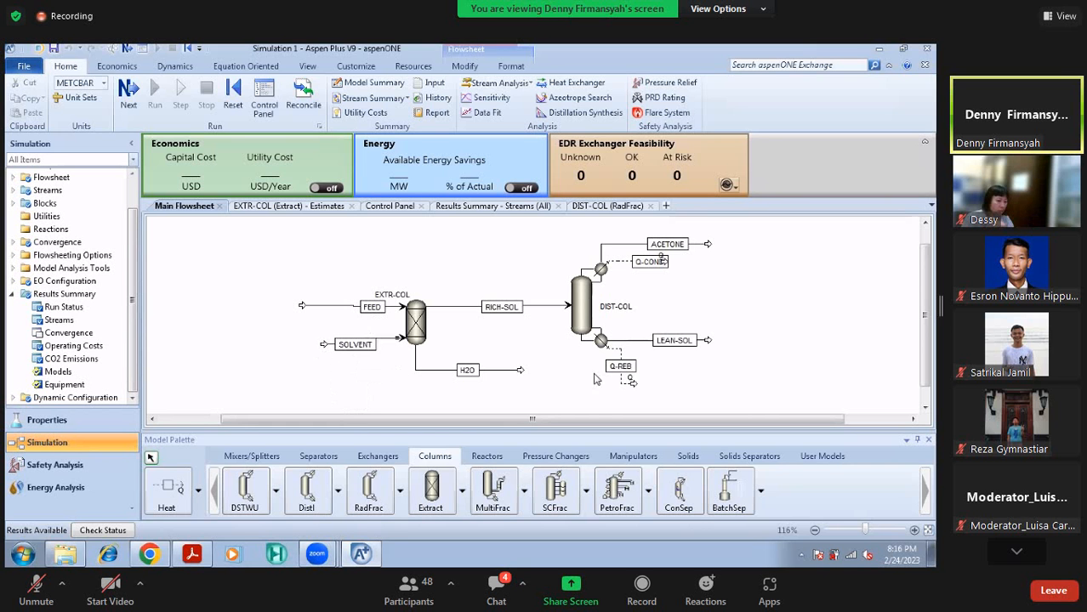
left_click(927, 531)
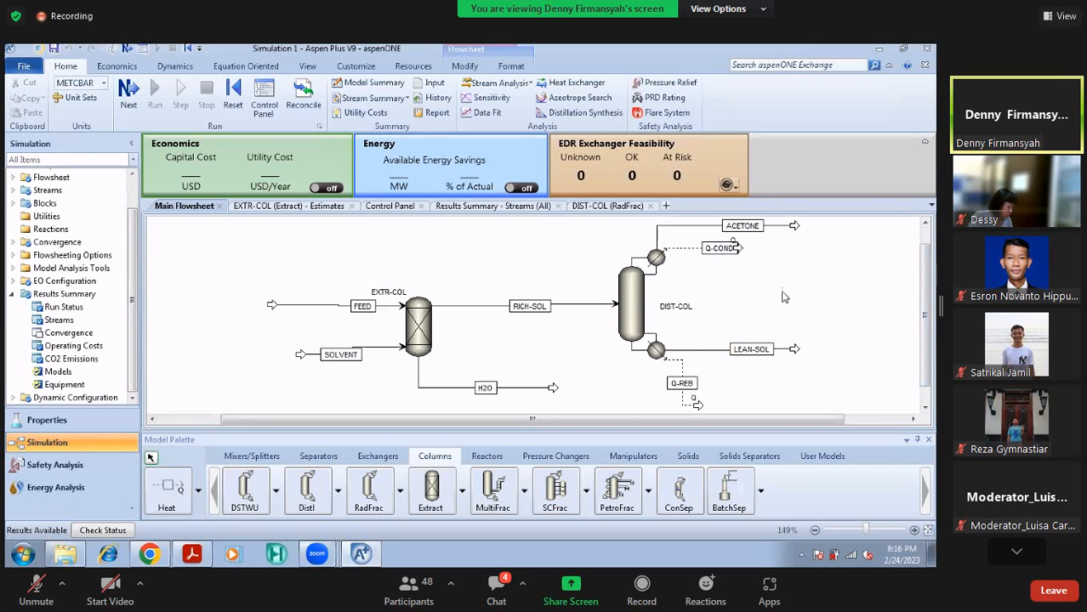
mouse_move(736, 249)
left_mouse_down()
mouse_move(762, 249)
mouse_move(718, 249)
left_mouse_up()
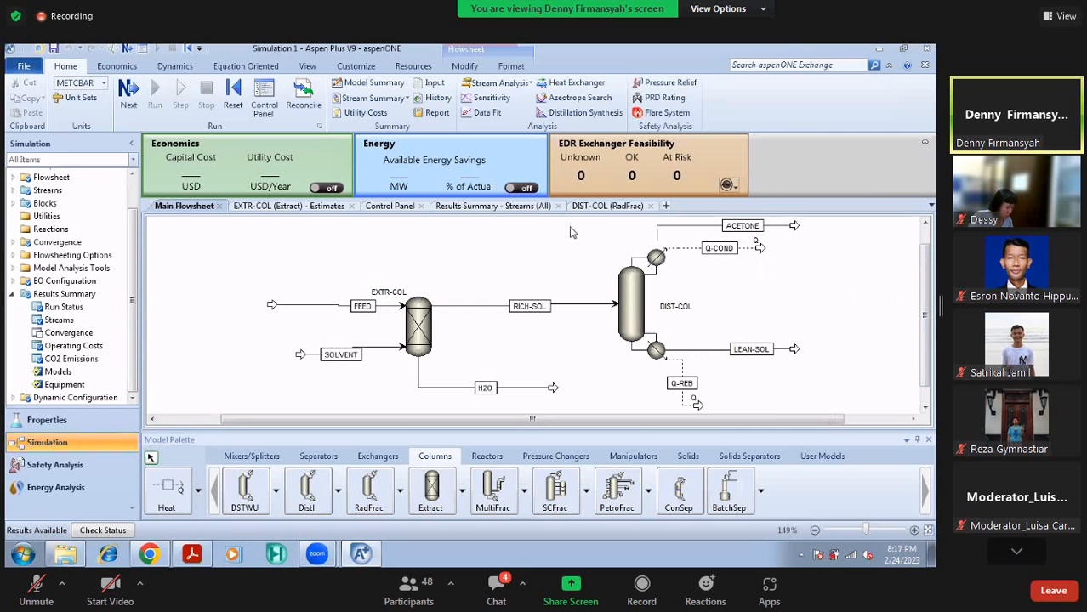
Review the mass flows, mass fractions and temperatures in the stream results summary, and view DIST-COL's reboiler form
left_click(493, 206)
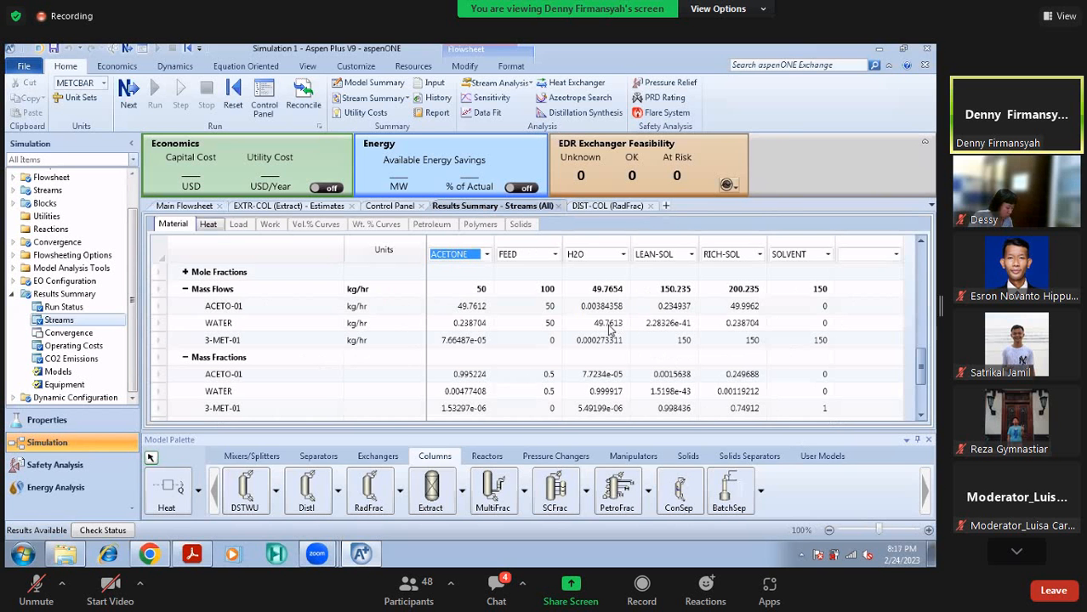
scroll(654, 267, "down", 1)
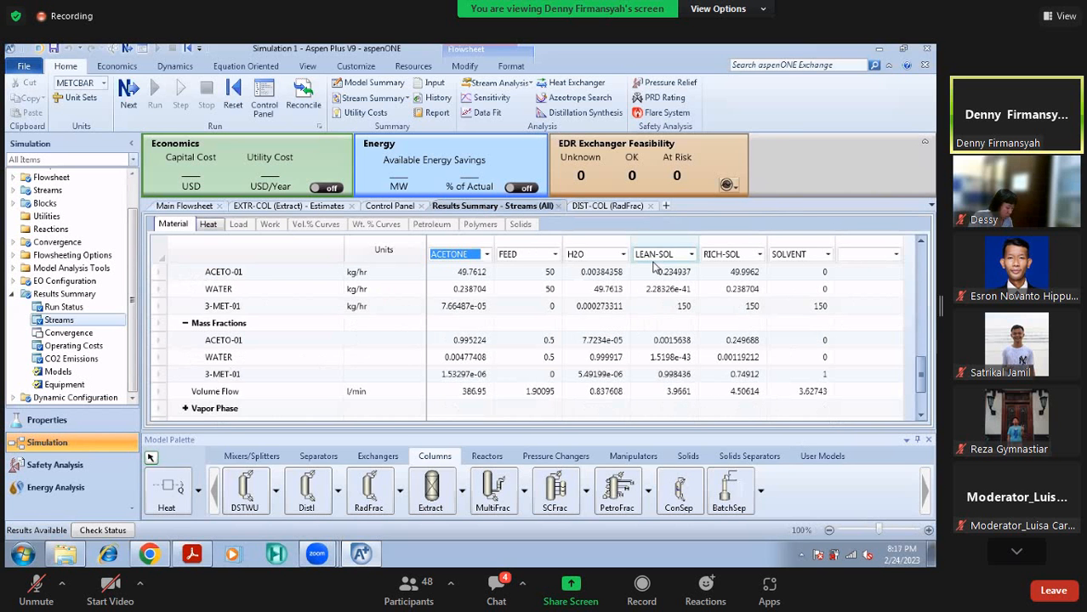
scroll(667, 281, "up", 4)
scroll(276, 317, "up", 5)
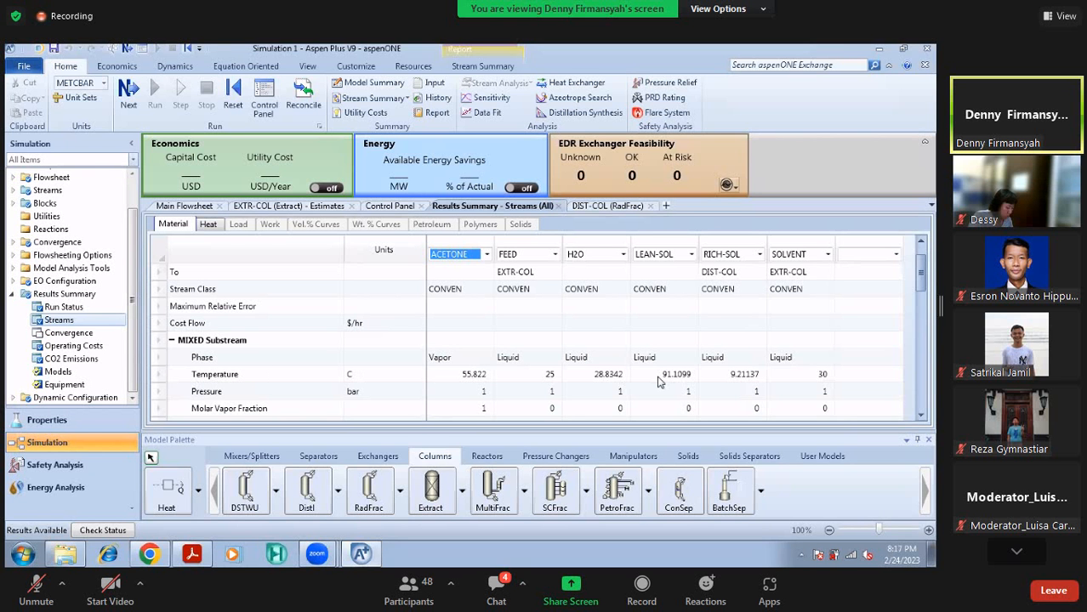
left_click(609, 207)
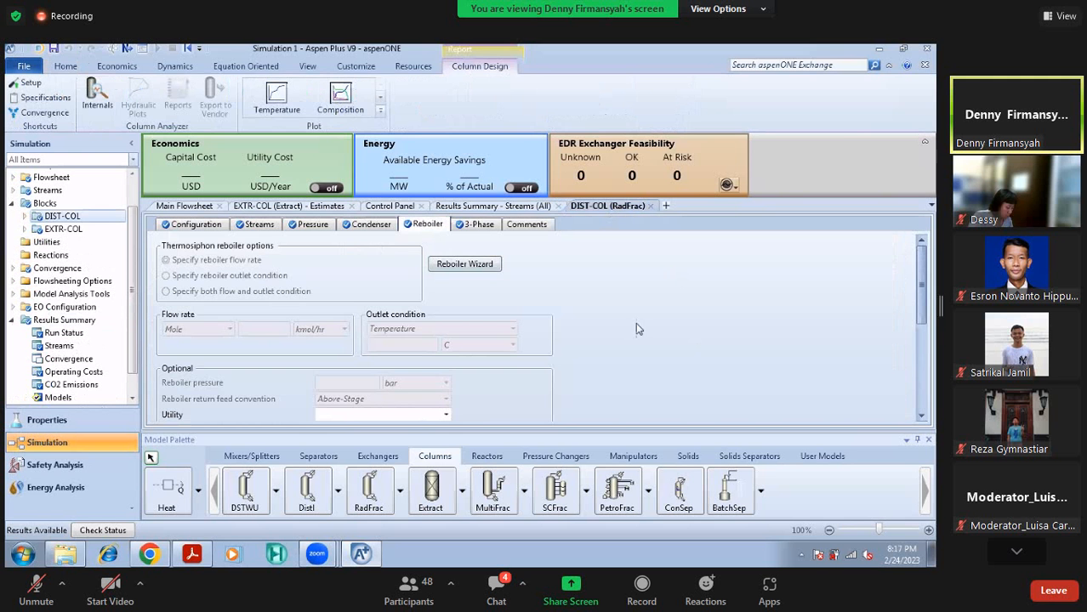
Add a Heater block with the round exchanger symbol beyond the end of LEAN-SOL on the main flowsheet and name it COOLER
left_click(197, 206)
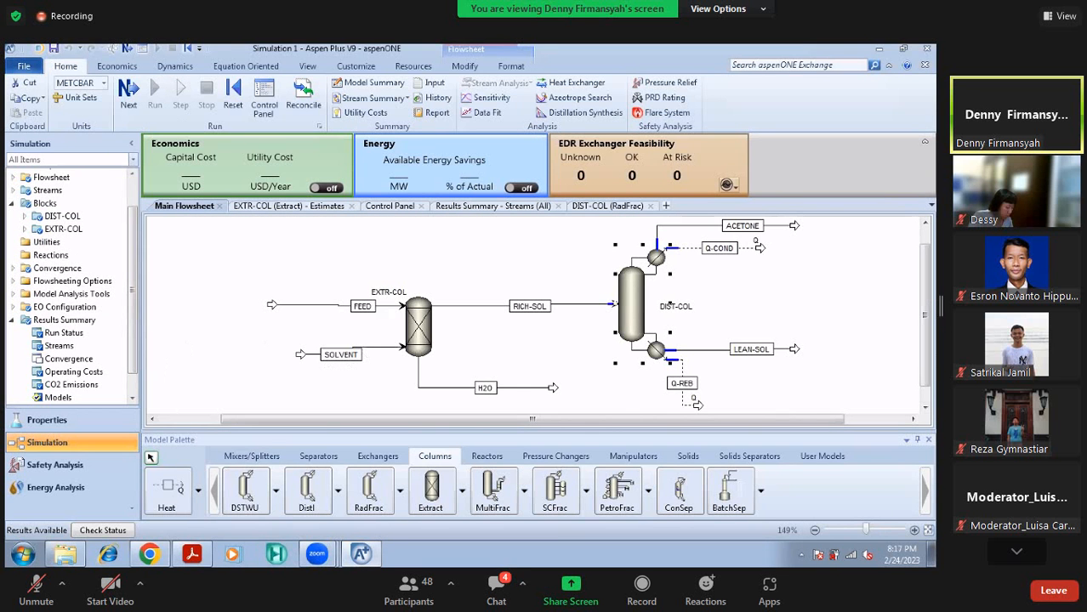
left_click(831, 323)
left_click(383, 459)
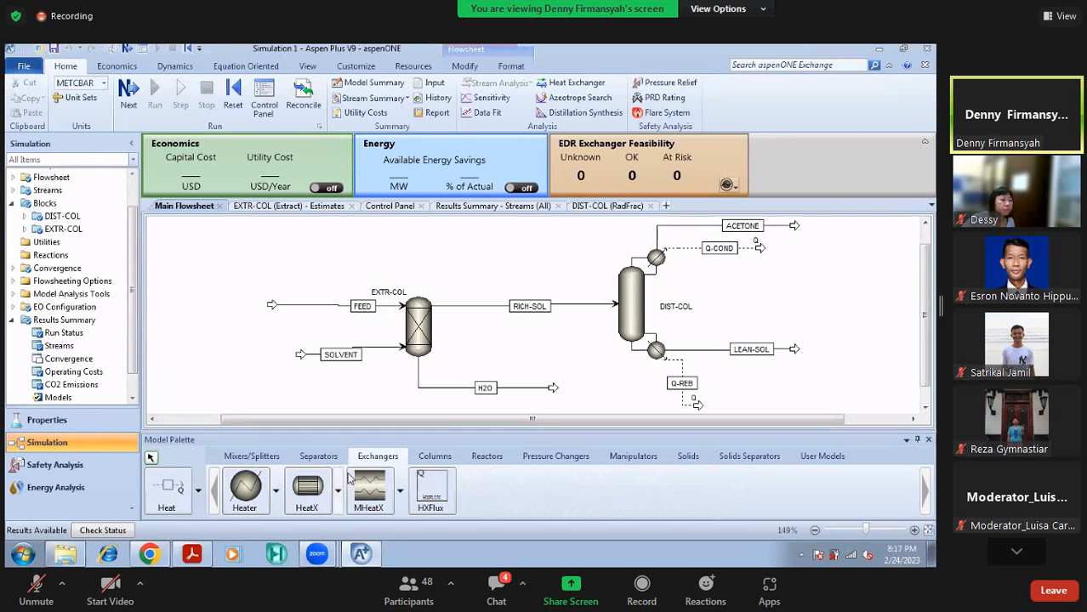
left_click(277, 491)
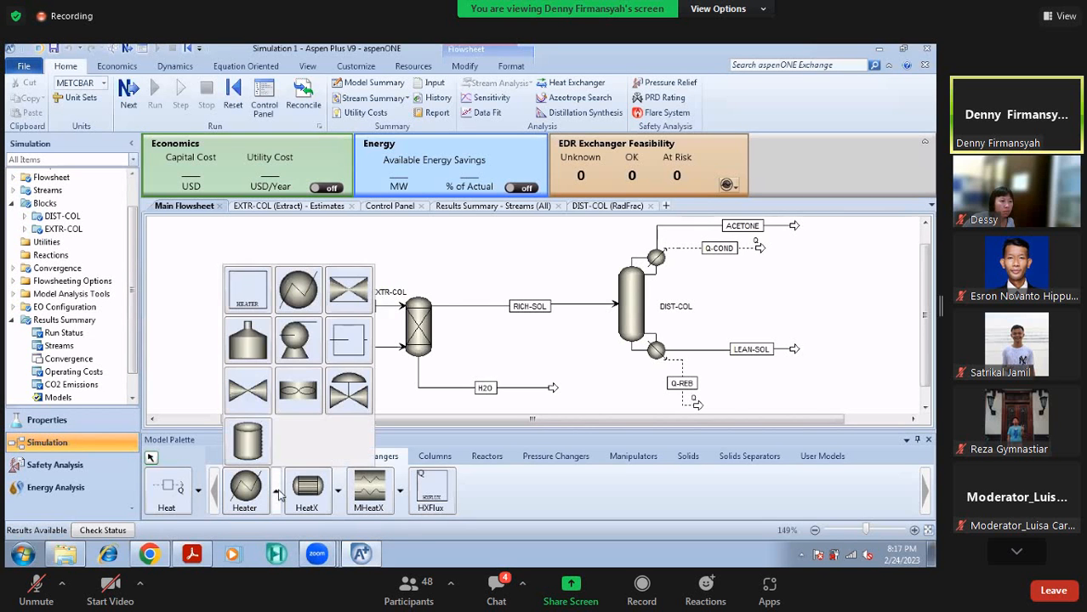
left_click(301, 307)
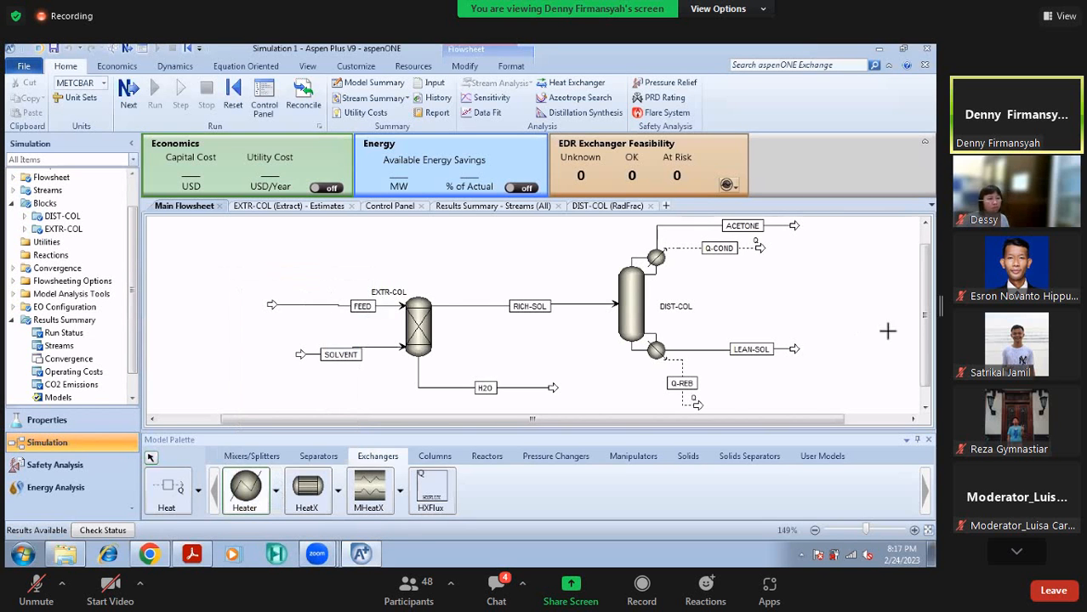
left_click(823, 359)
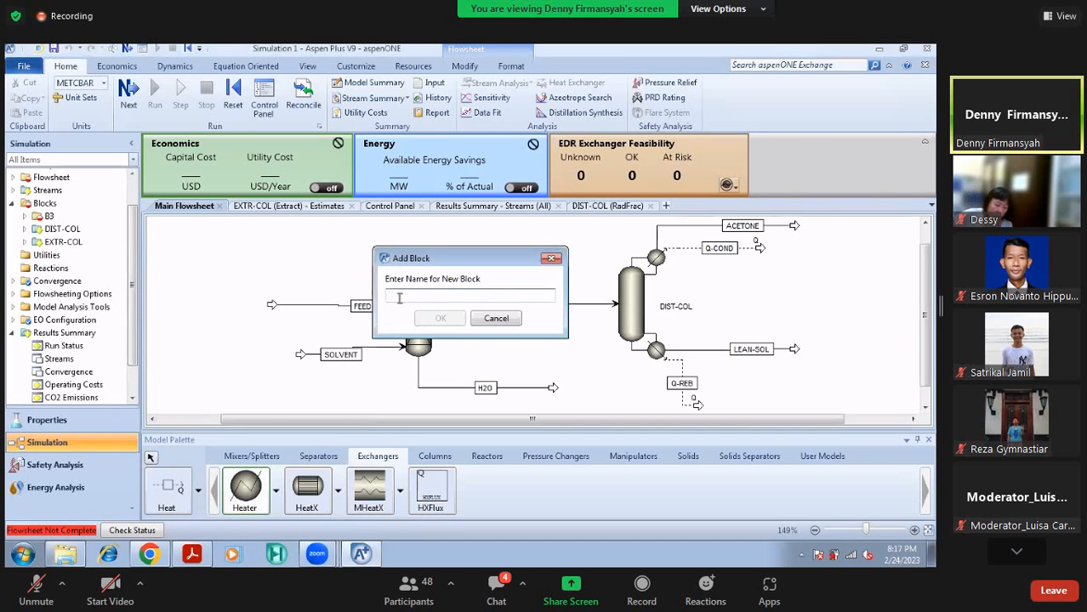
type("COOLER")
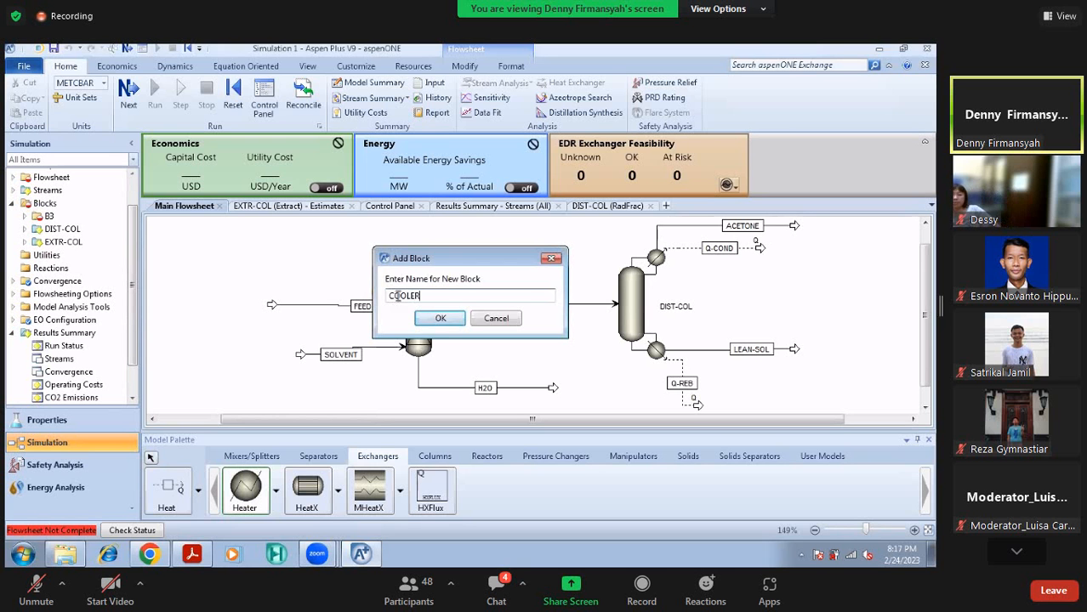
key("Return")
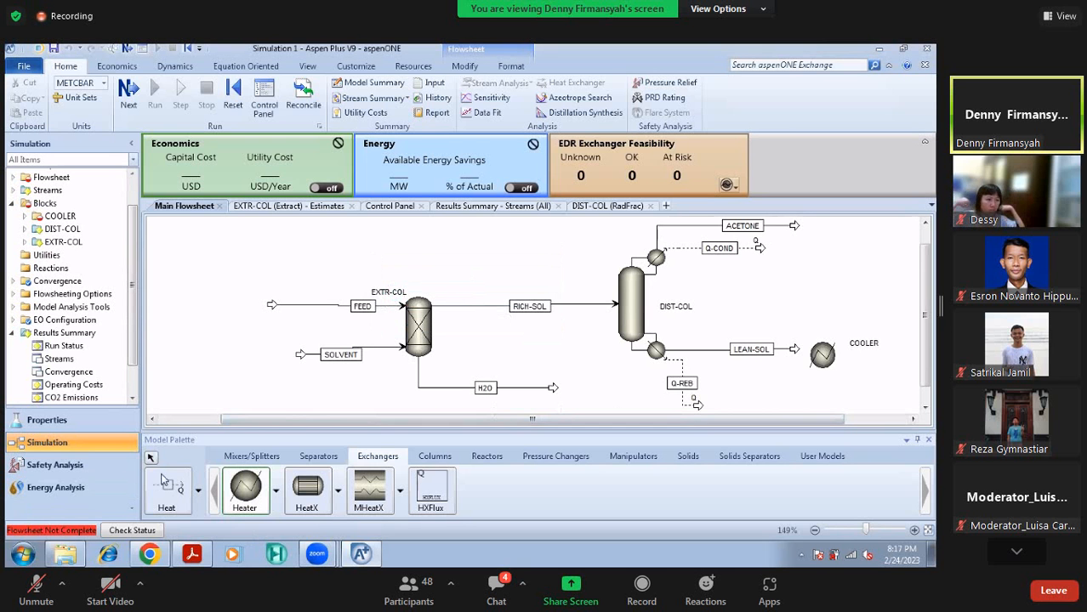
left_click(151, 459)
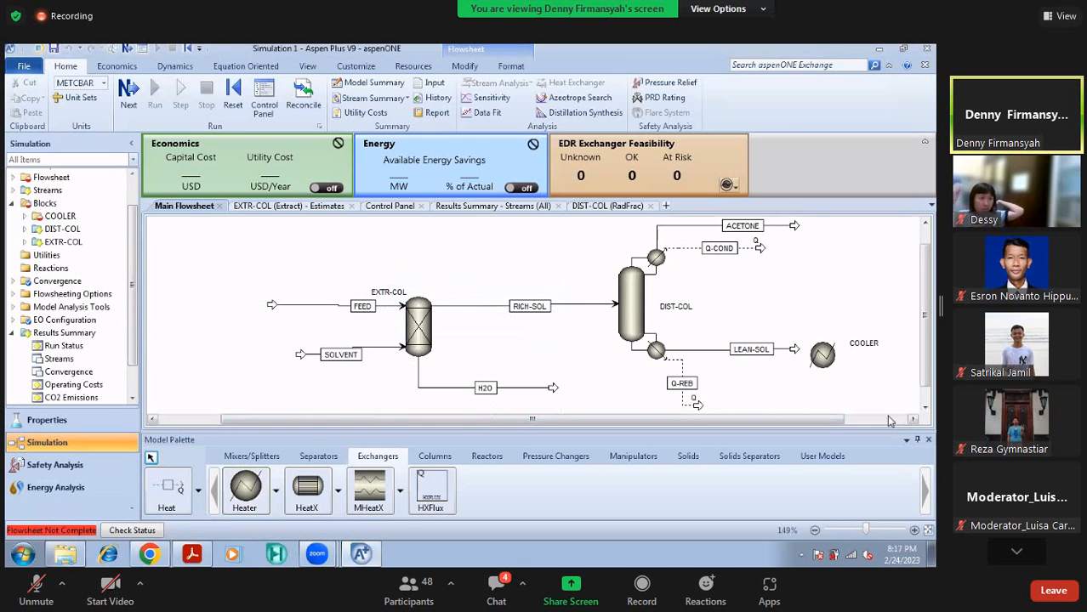
left_click(834, 345)
left_click_drag(835, 343, 845, 333)
View the flash specifications in the COOLER block's input form and close the form
left_click(782, 356)
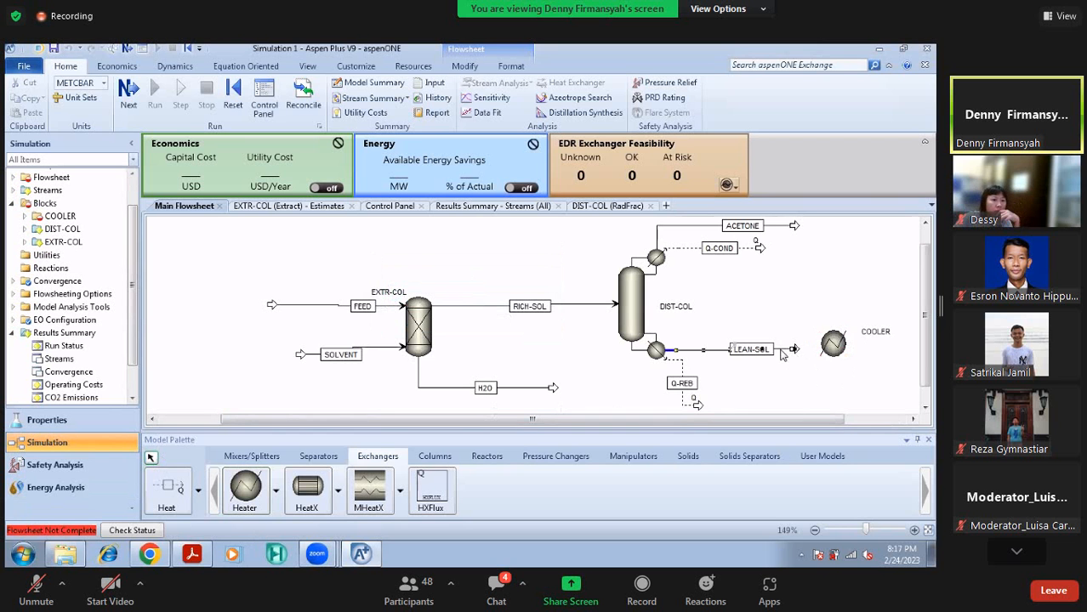
right_click(781, 351)
left_click(806, 382)
double_click(837, 345)
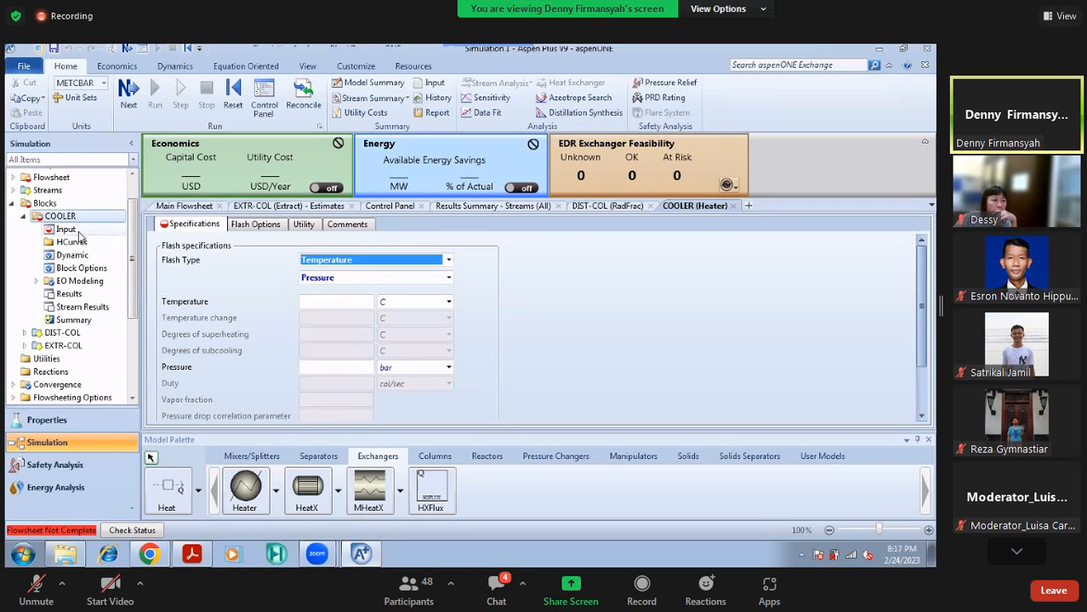
left_click(68, 229)
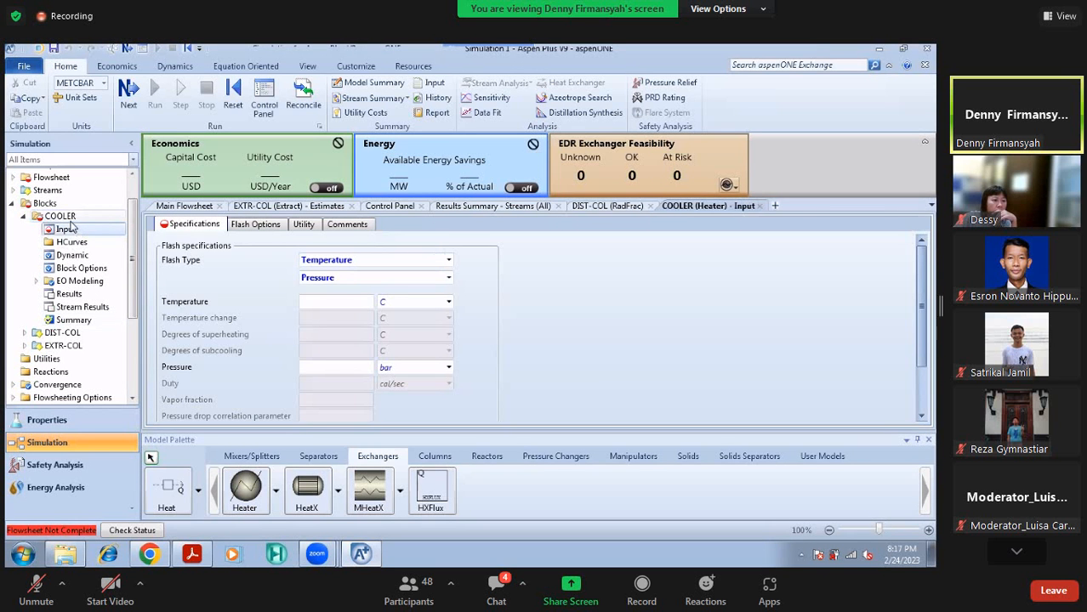
left_click(69, 220)
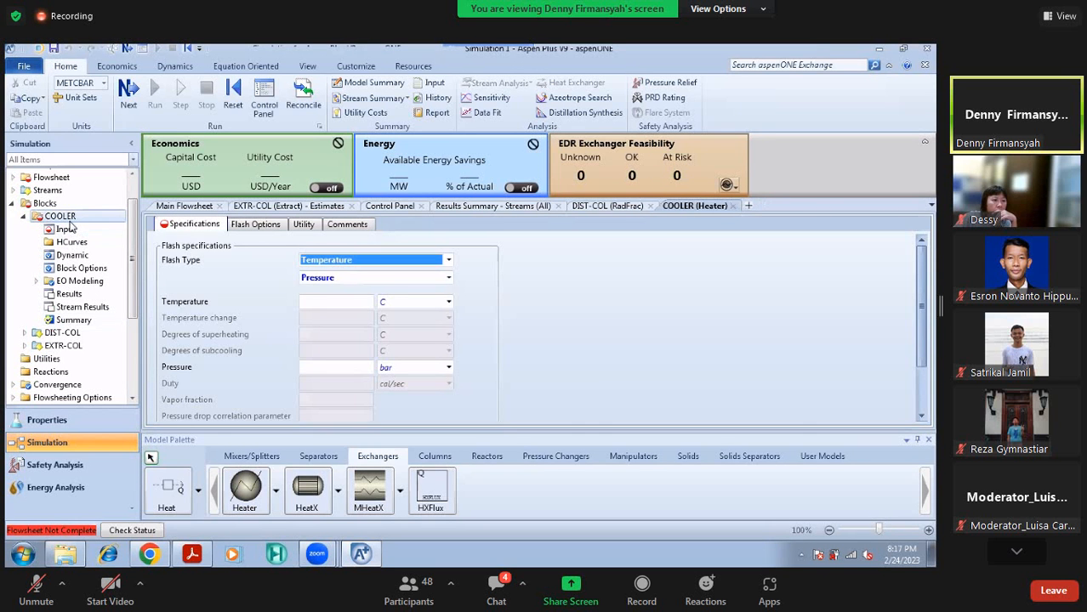
left_click(732, 207)
Rename the COOLER block as HX-101 and move it in line with the end of the LEAN-SOL stream
left_click(882, 338)
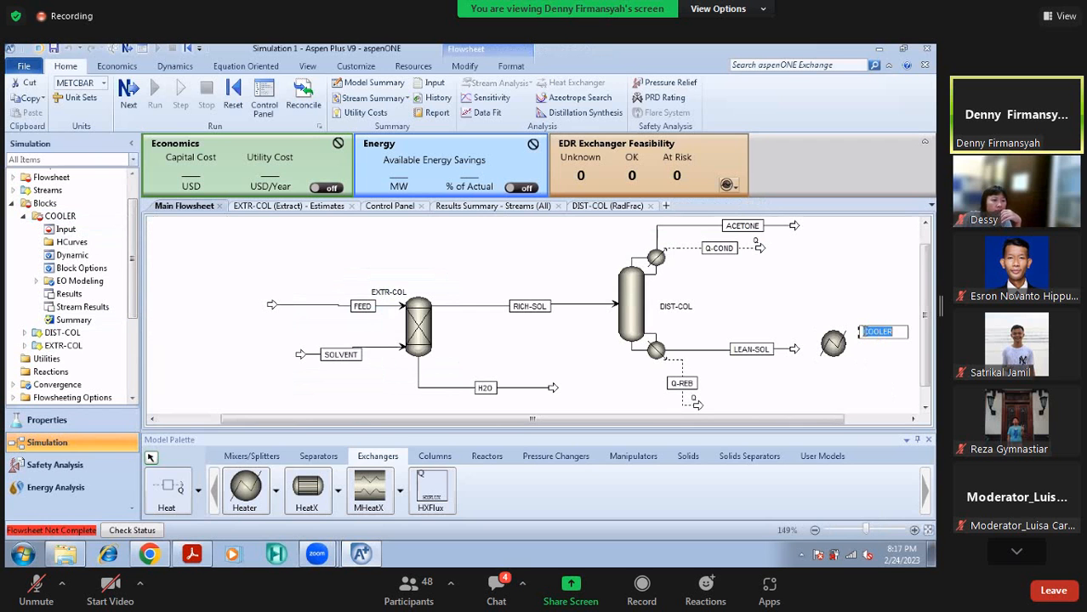
type("HX-101")
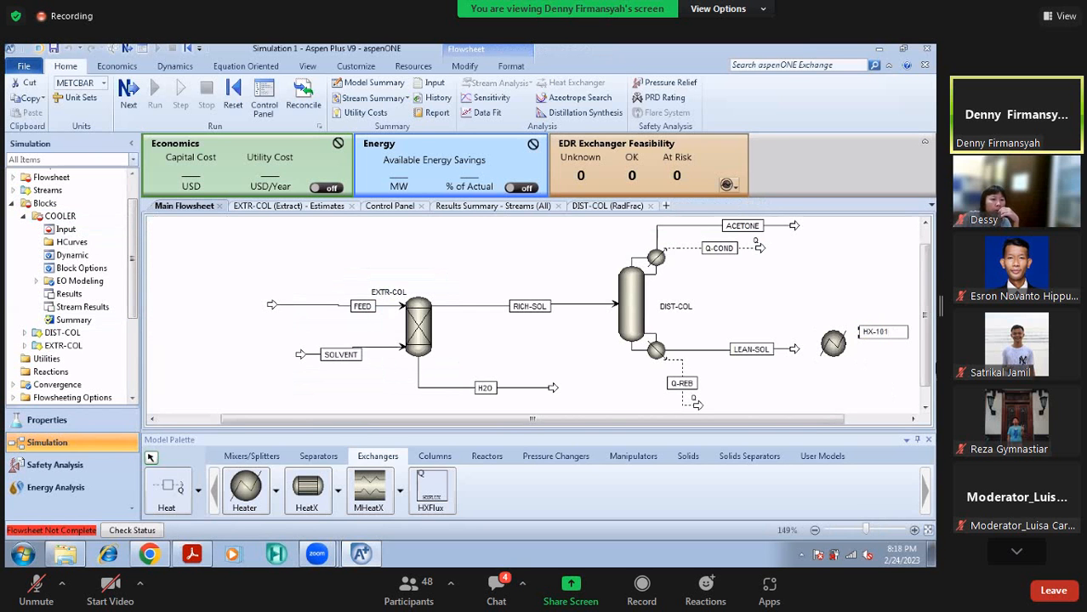
left_click(874, 369)
left_click_drag(839, 346, 823, 350)
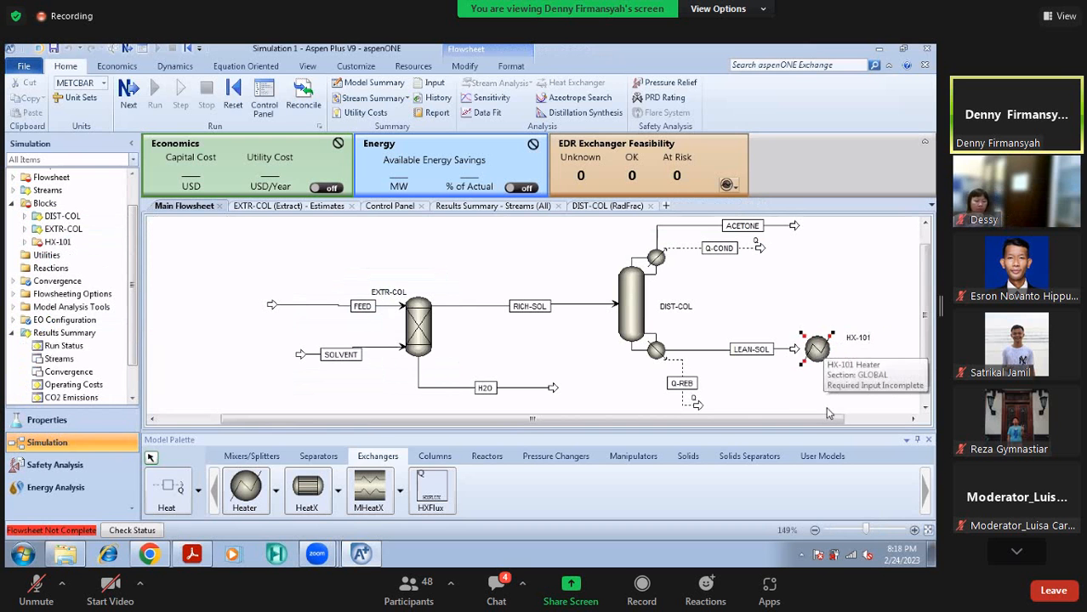
View the LEAN-SOL stream's results and return to the main flowsheet
left_click(779, 356)
double_click(780, 355)
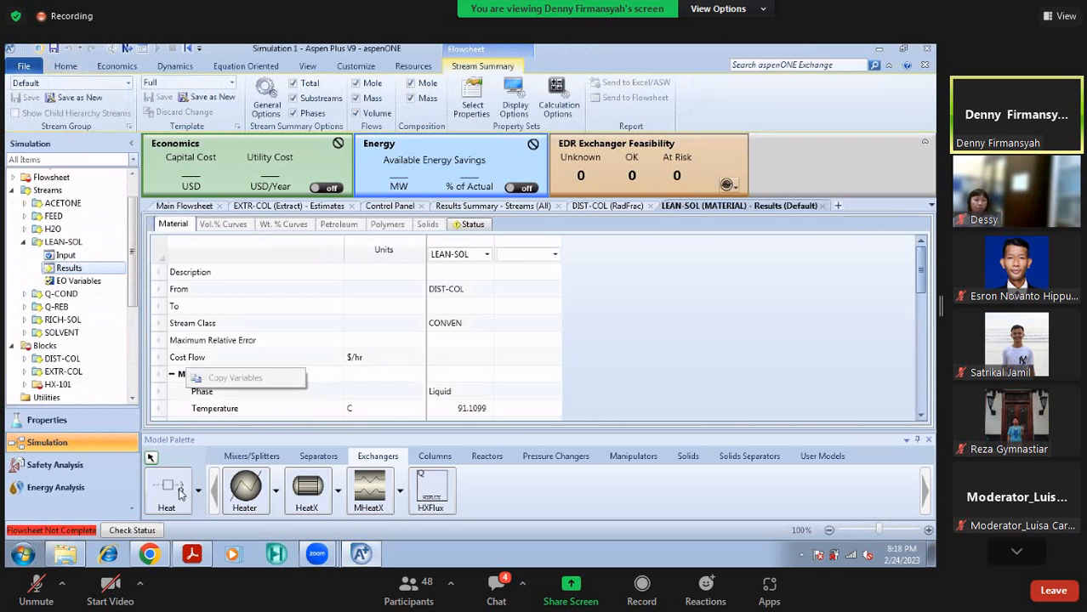
left_click(184, 206)
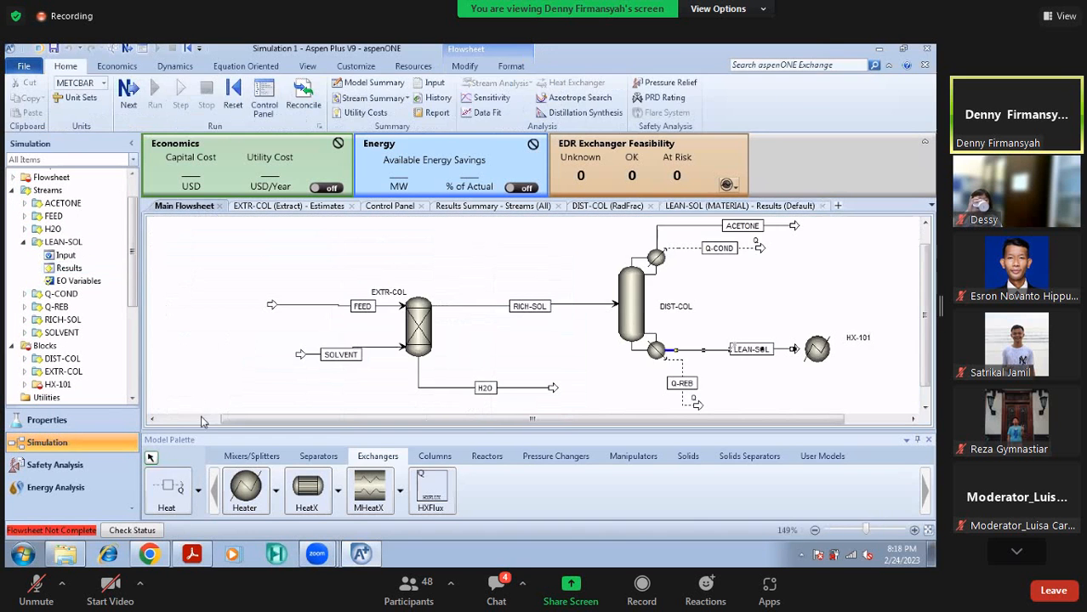
left_click(197, 491)
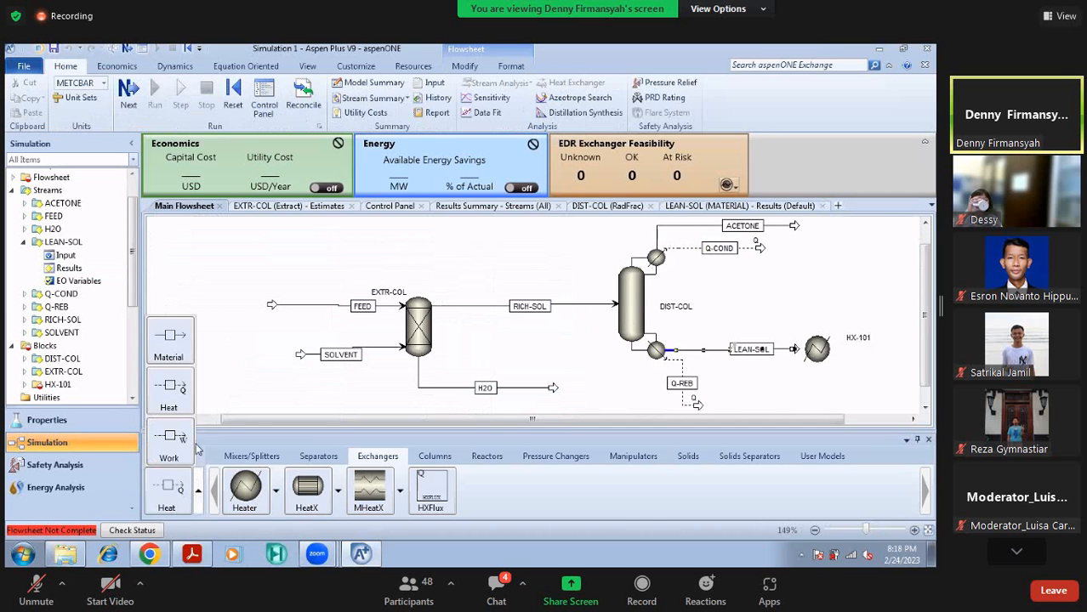
left_click(175, 336)
left_click(801, 349)
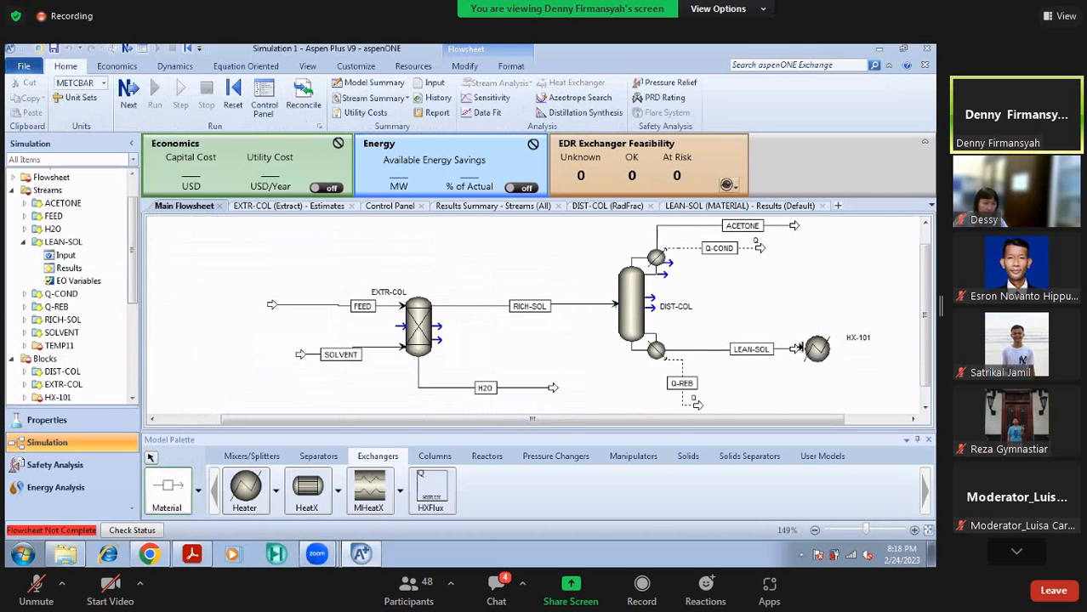
left_click(802, 349)
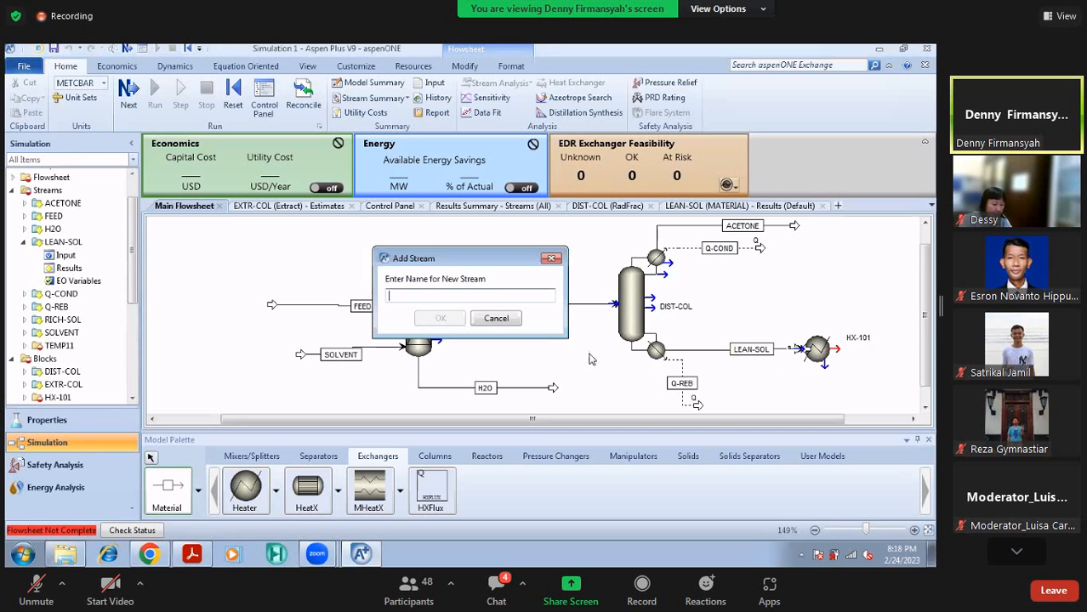
left_click(501, 320)
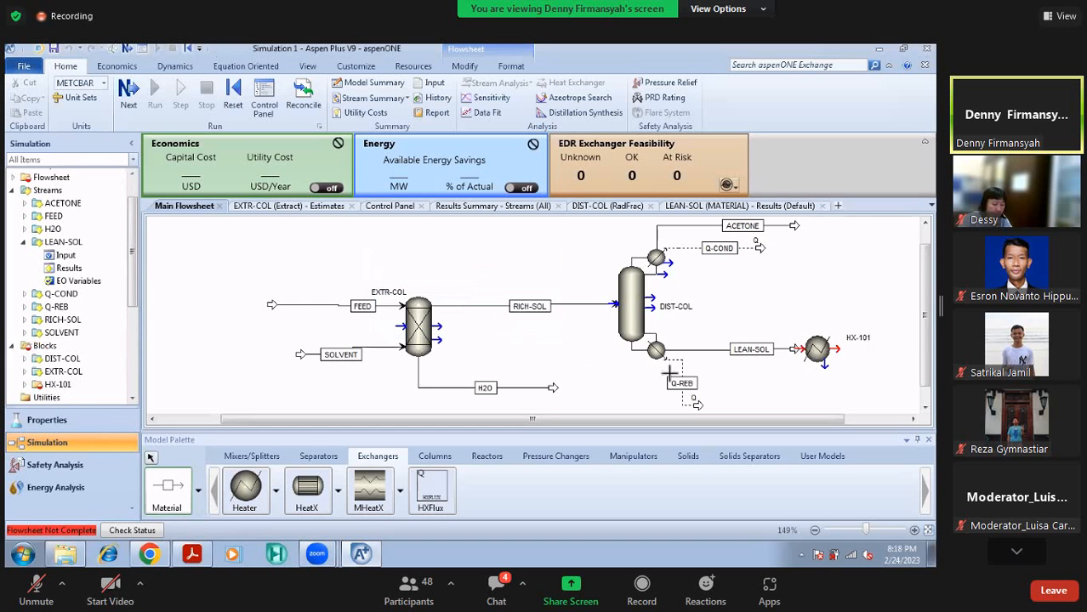
left_click(151, 458)
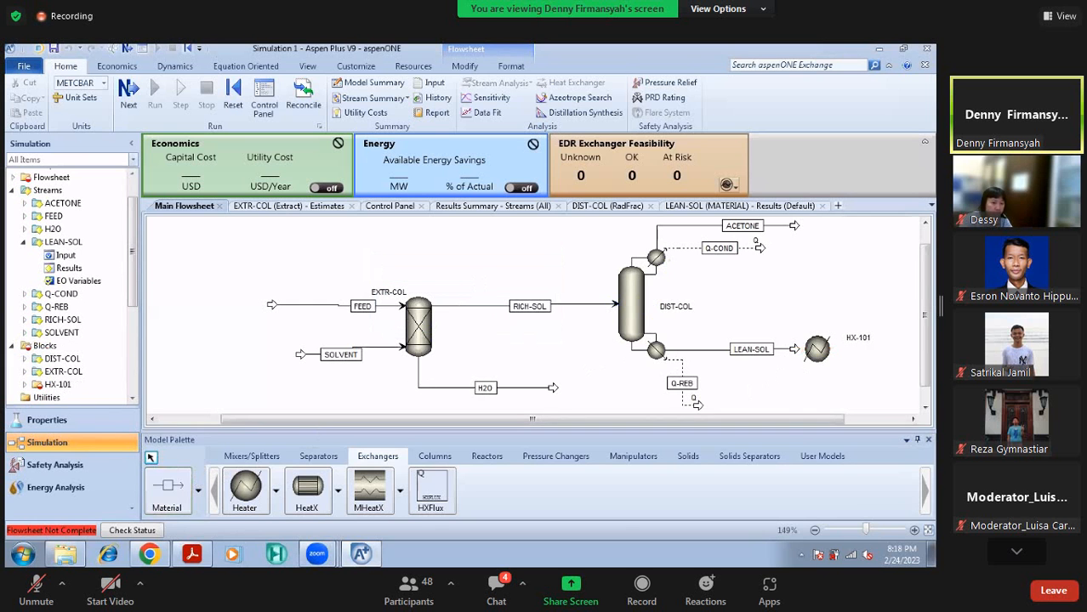
Reconnect the destination of the LEAN-SOL stream to the inlet of HX-101
left_click_drag(795, 351, 783, 355)
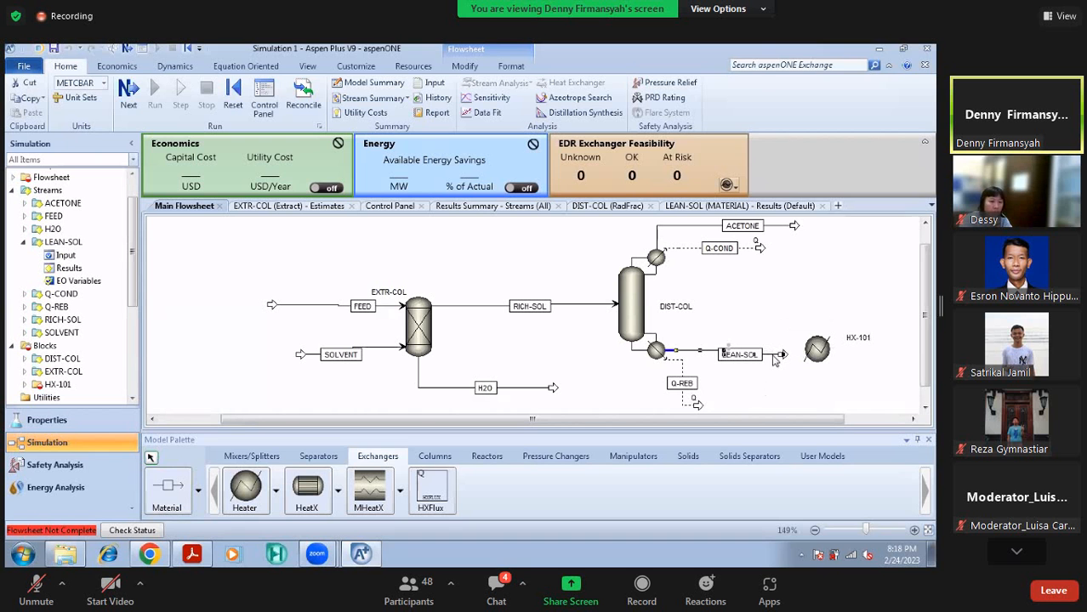
right_click(773, 357)
mouse_move(913, 276)
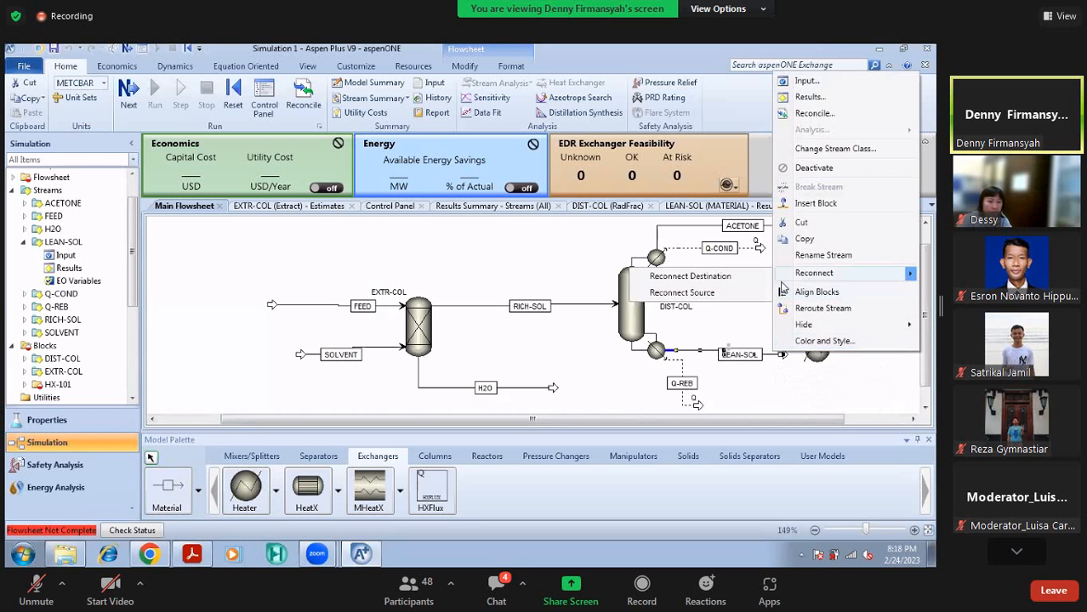
left_click(689, 276)
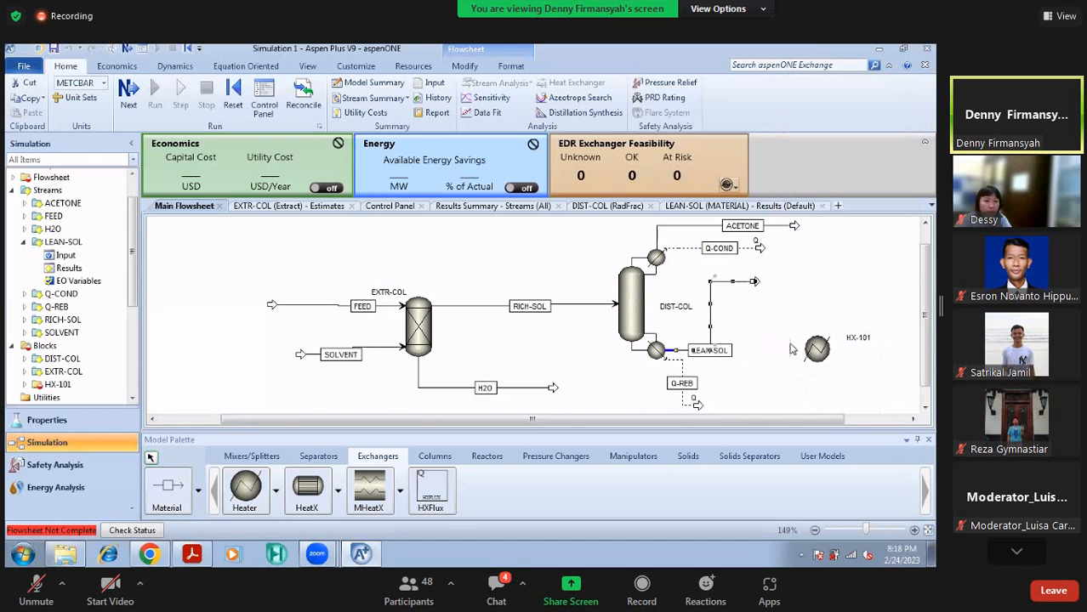
right_click(745, 282)
mouse_move(879, 460)
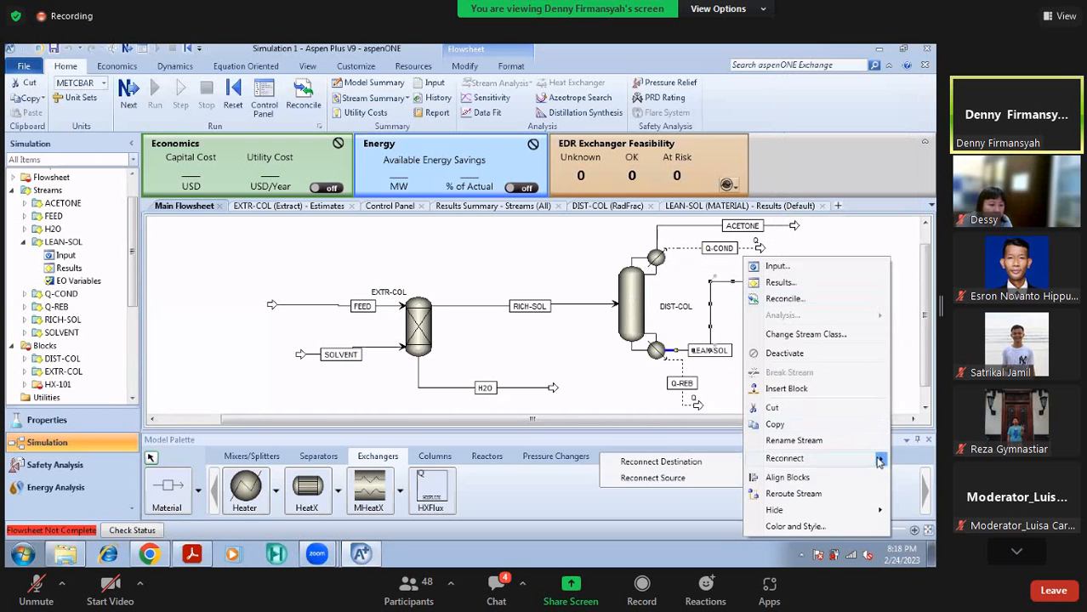
left_click(719, 462)
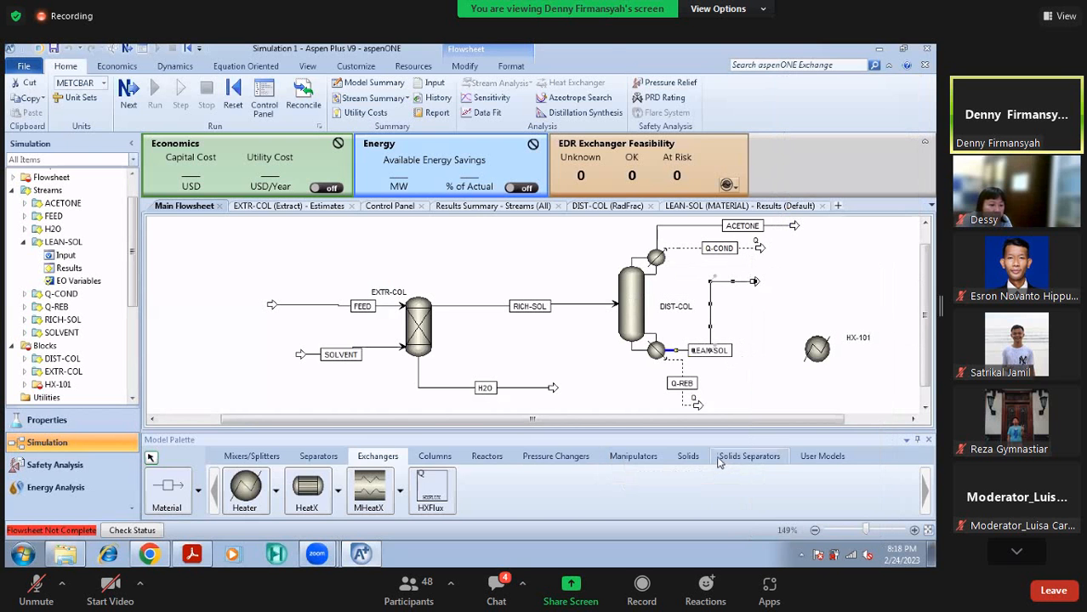
double_click(800, 349)
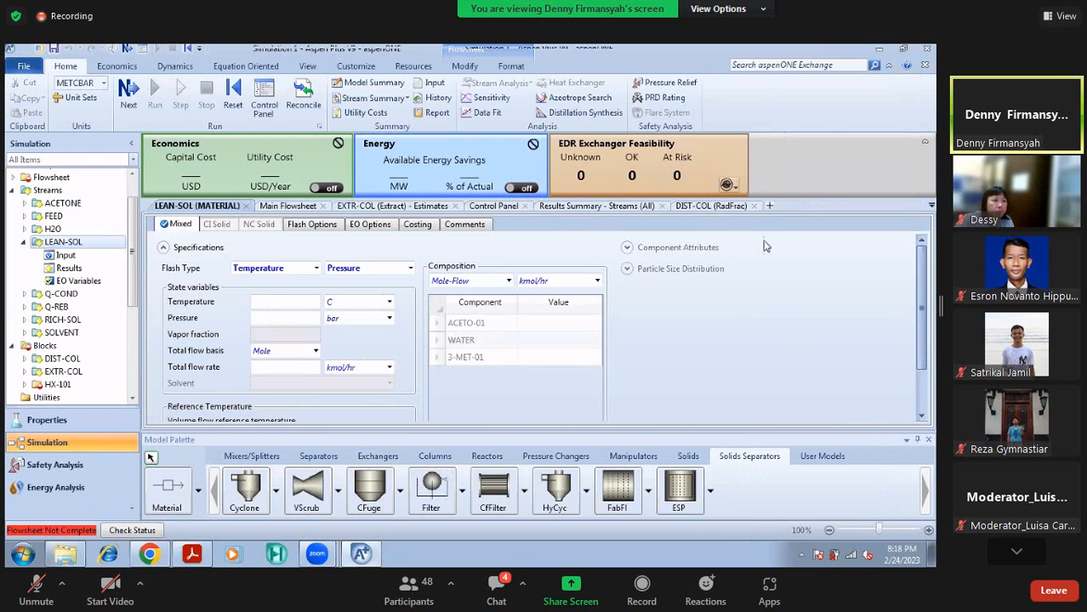
Close the EXTR-COL estimates, Control Panel and all-streams results summary pages
left_click(414, 206)
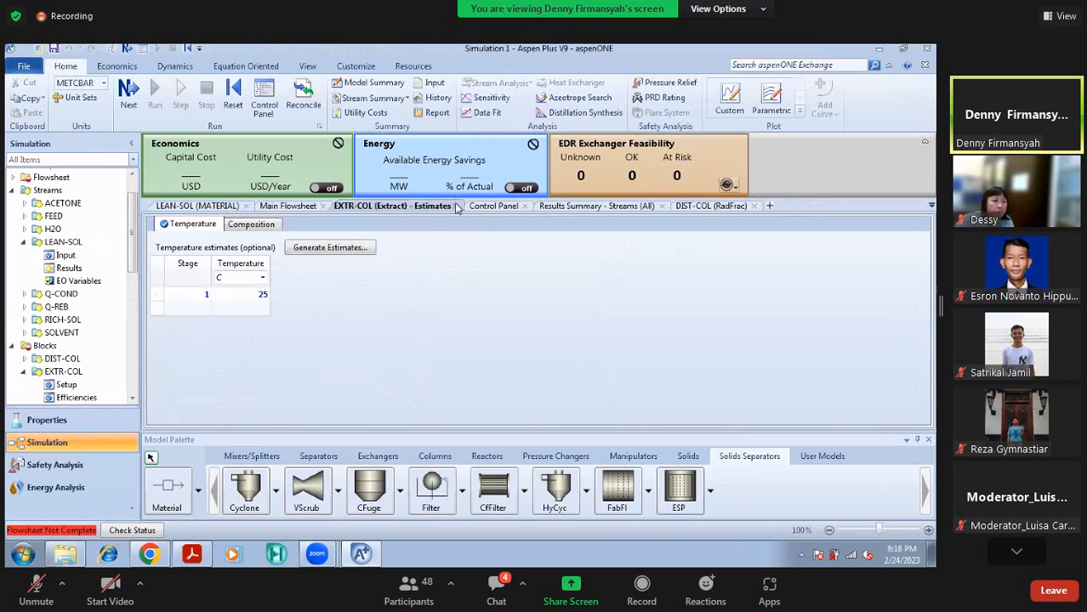
left_click(456, 207)
left_click(488, 207)
left_click(384, 207)
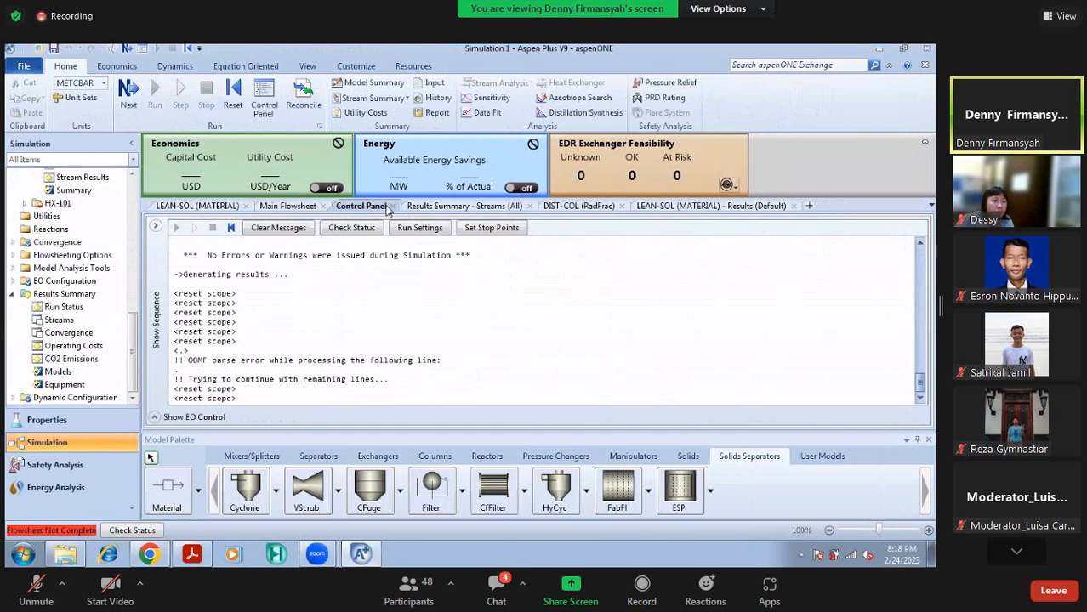
left_click(393, 207)
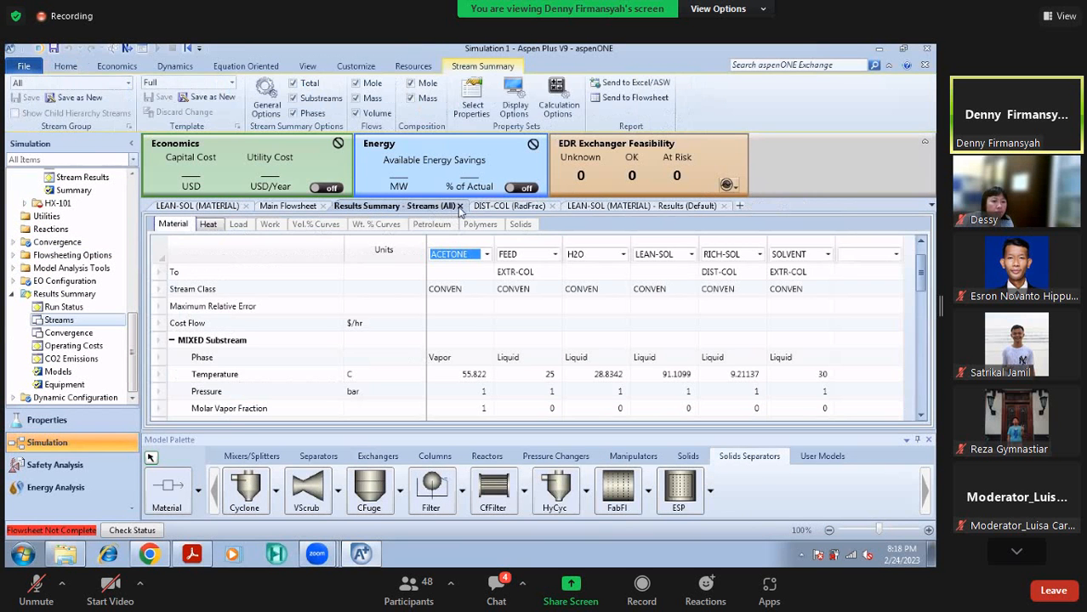
left_click(460, 207)
left_click(498, 209)
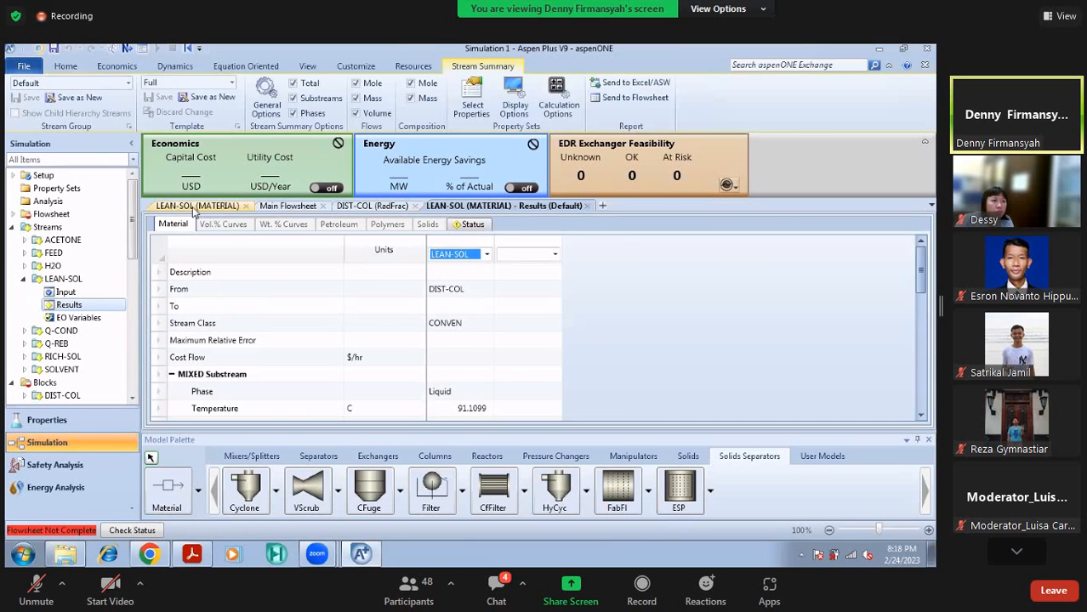
Review the open LEAN-SOL input and results pages and return to the main flowsheet
left_click(193, 208)
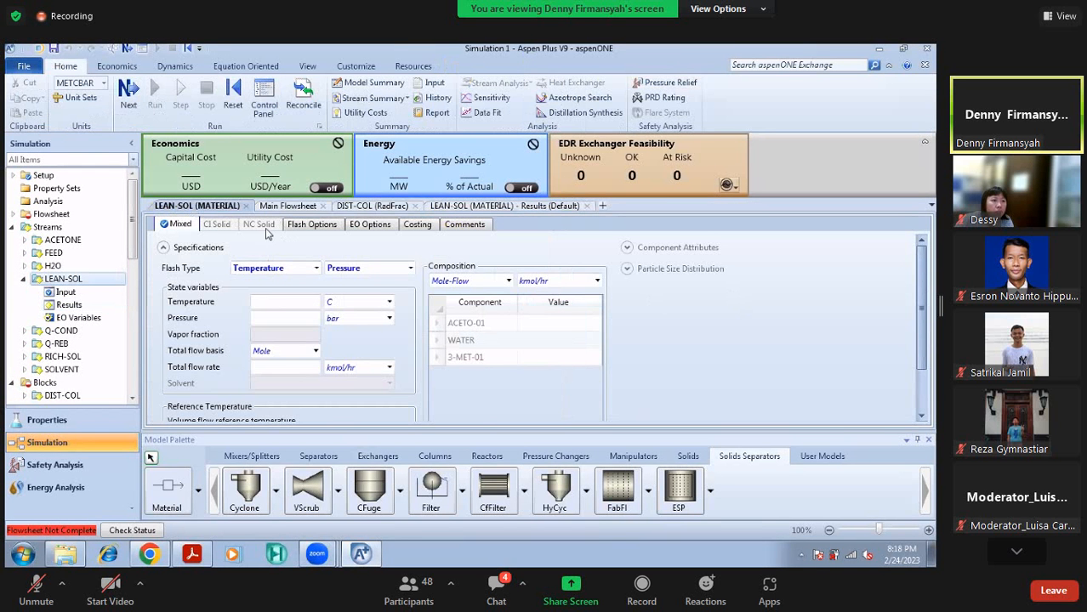
left_click(286, 207)
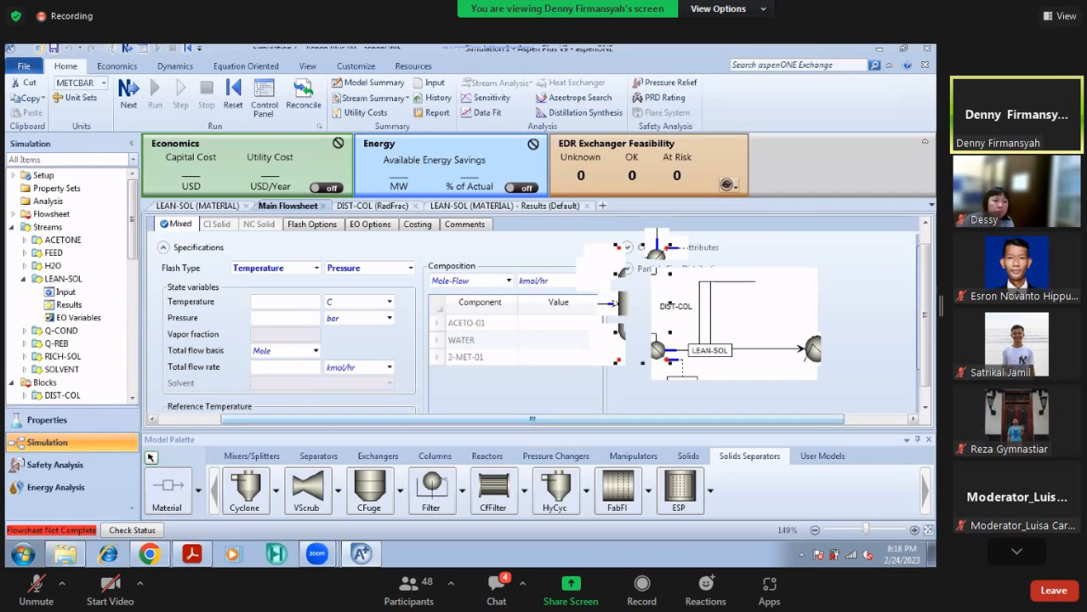
left_click(497, 206)
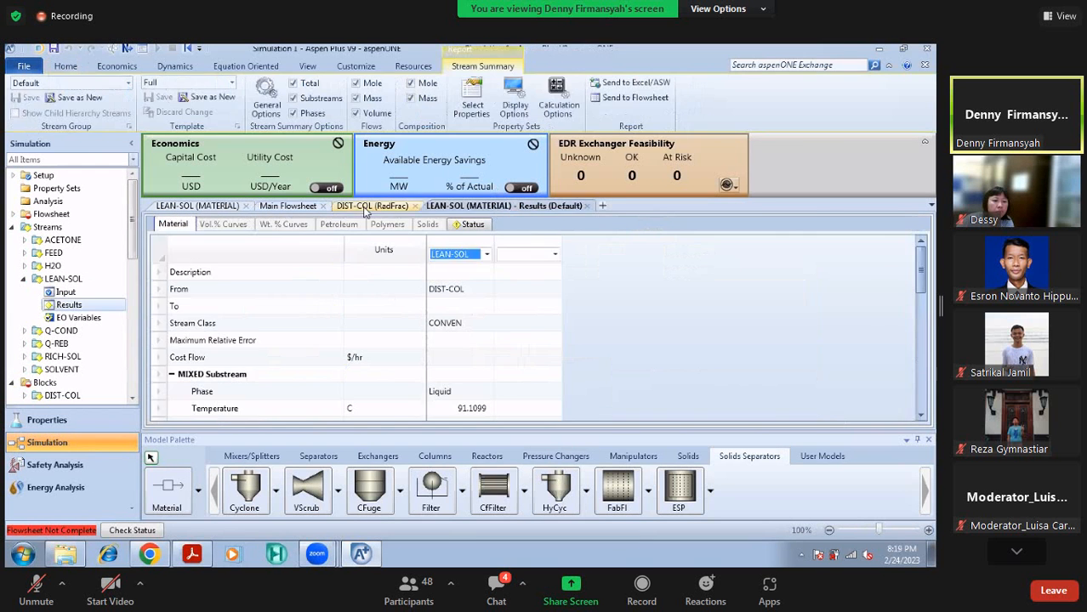
left_click(368, 206)
left_click(280, 207)
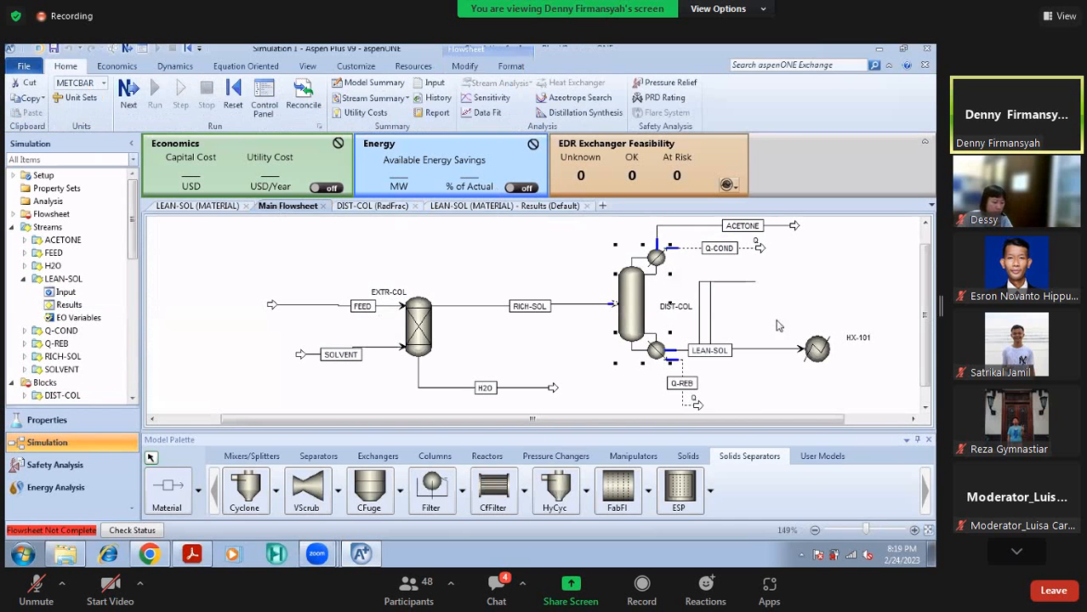
Check which stream the stray line segments beside DIST-COL belong to and return to the main flowsheet
right_click(671, 287)
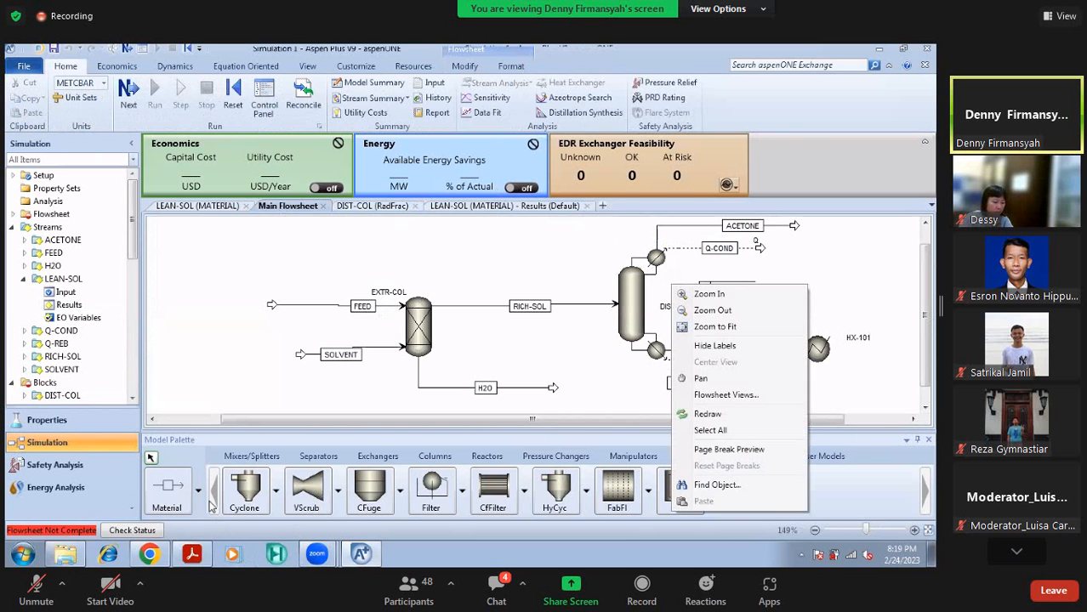
left_click(152, 460)
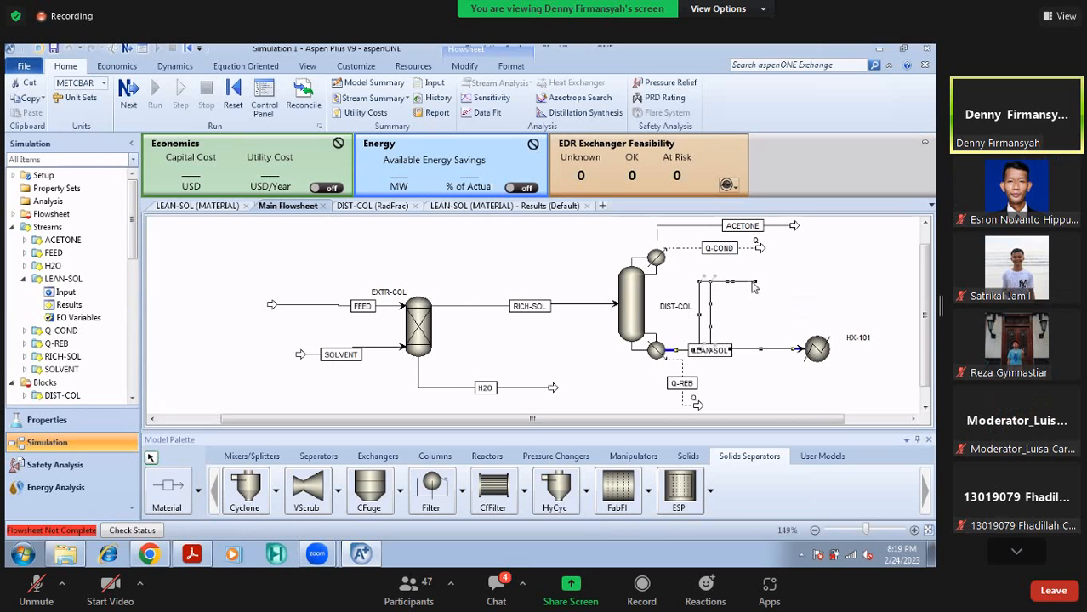
double_click(713, 306)
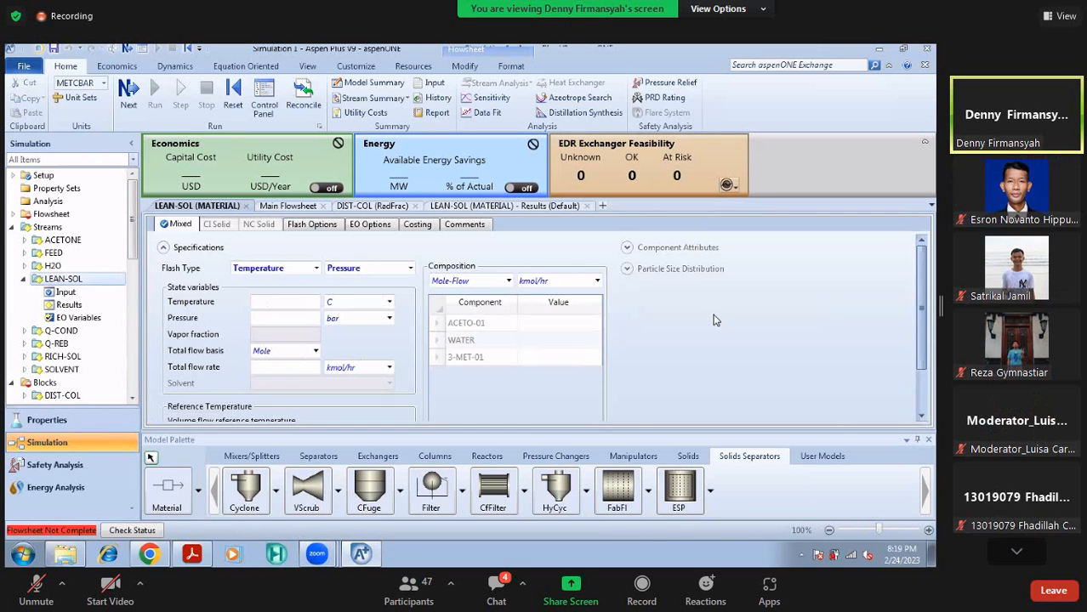
left_click(271, 209)
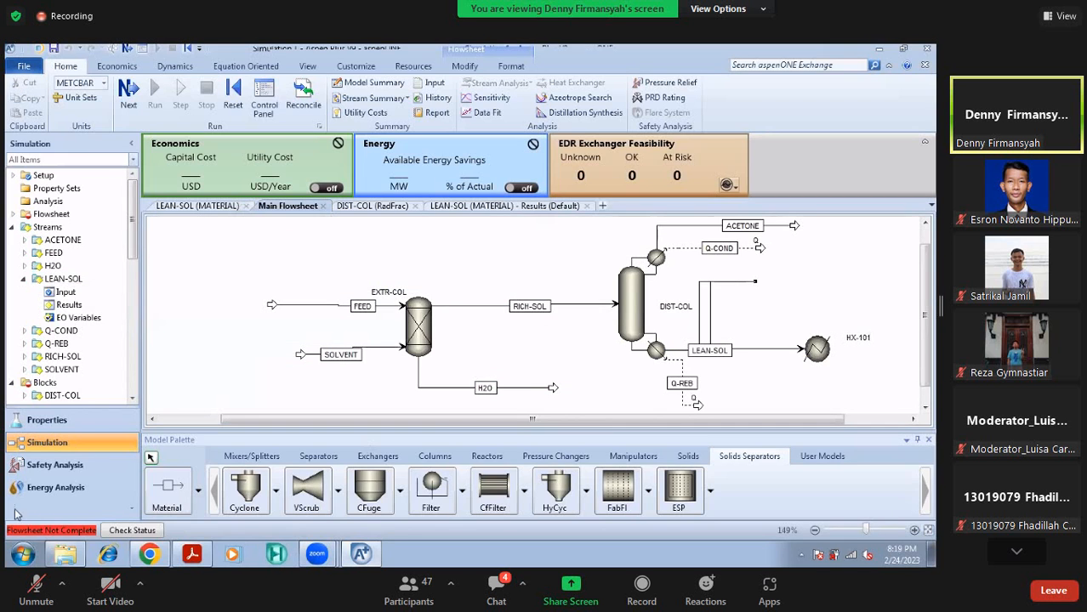
Add a material stream from the outlet of HX-101 and name it REC-SOL
left_click(198, 491)
left_click(182, 342)
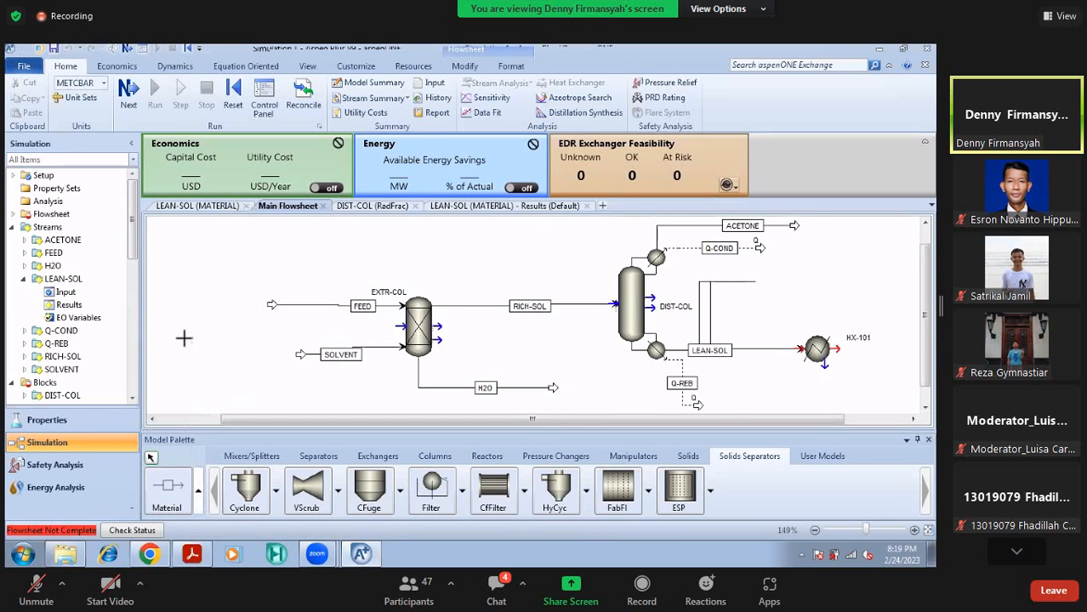
left_click(836, 349)
left_click(875, 355)
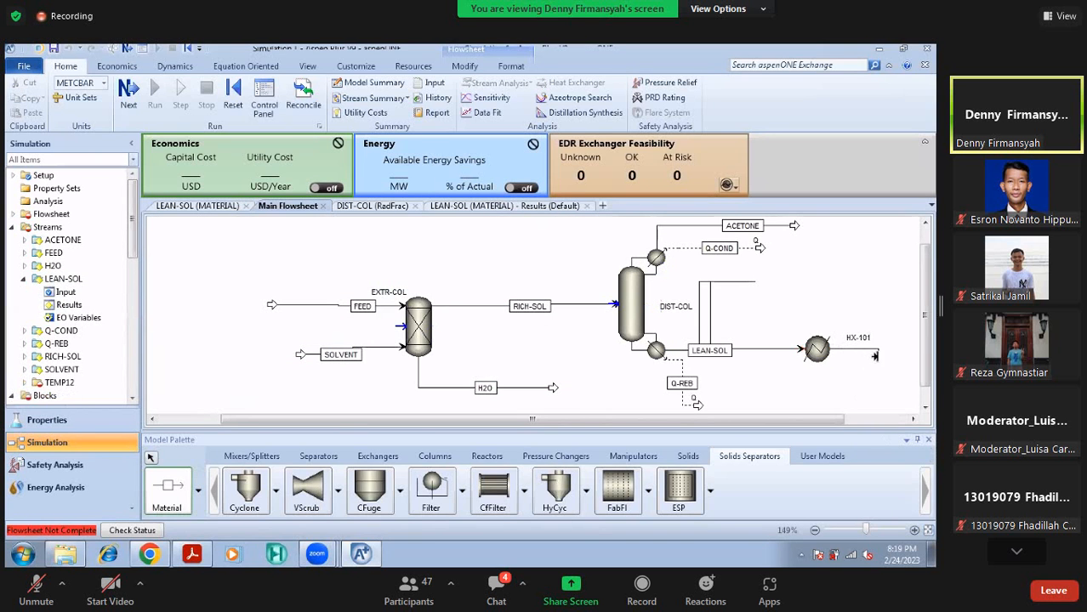
left_click(888, 351)
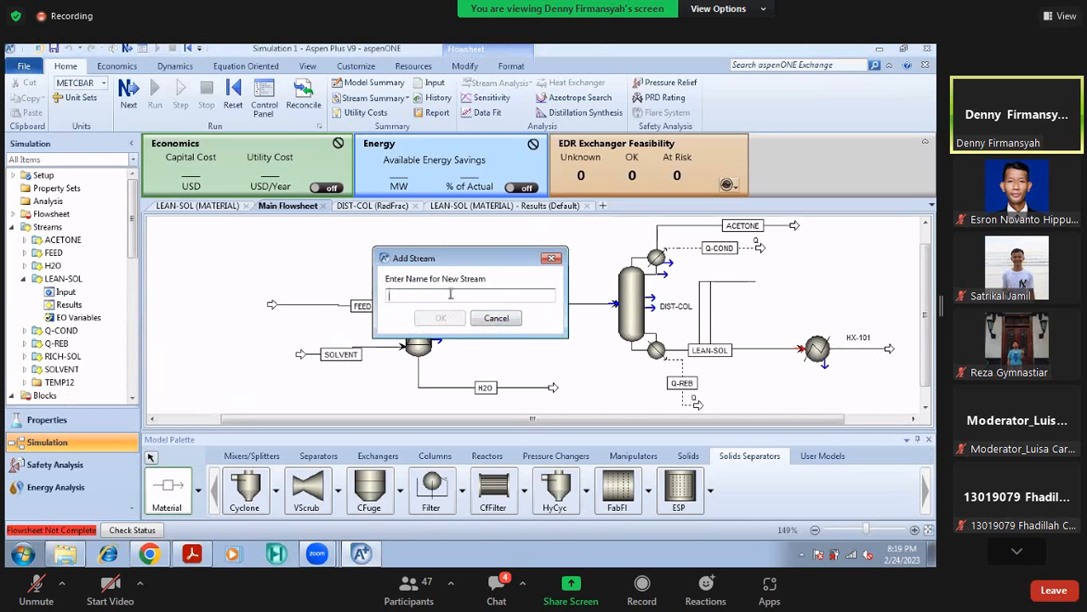
type("REC-SOL")
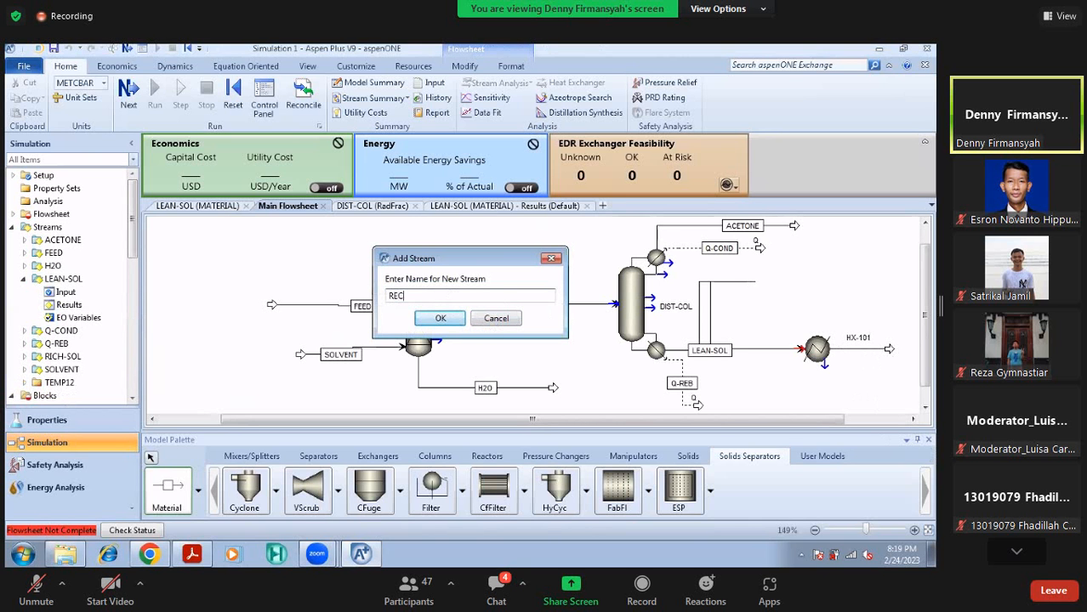
left_click(441, 319)
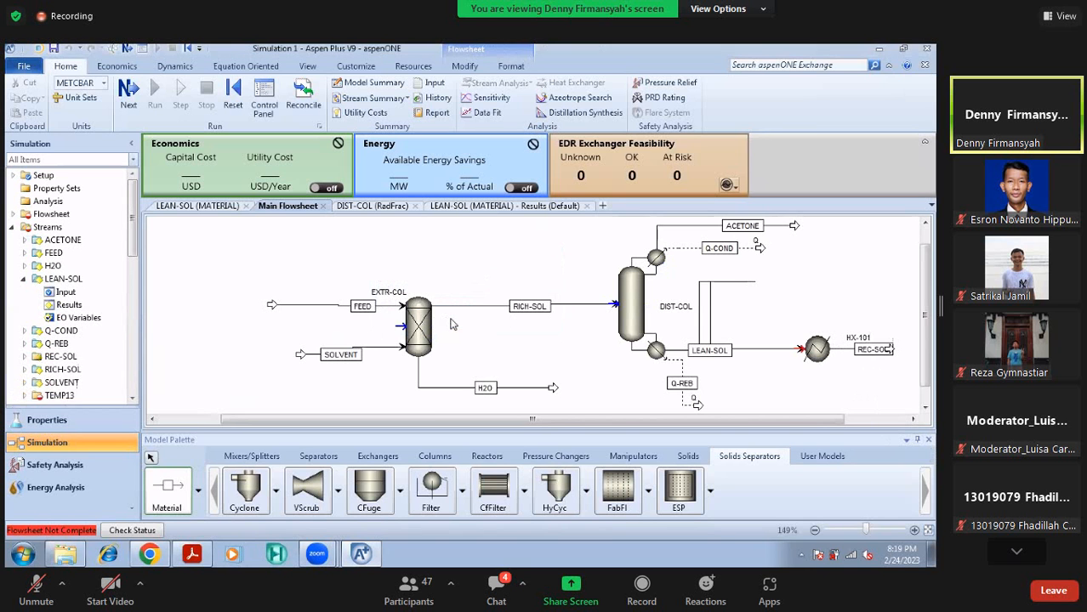
left_click(151, 457)
Examine the stray line segments above LEAN-SOL and the connection to HX-101 on the flowsheet
left_click(914, 530)
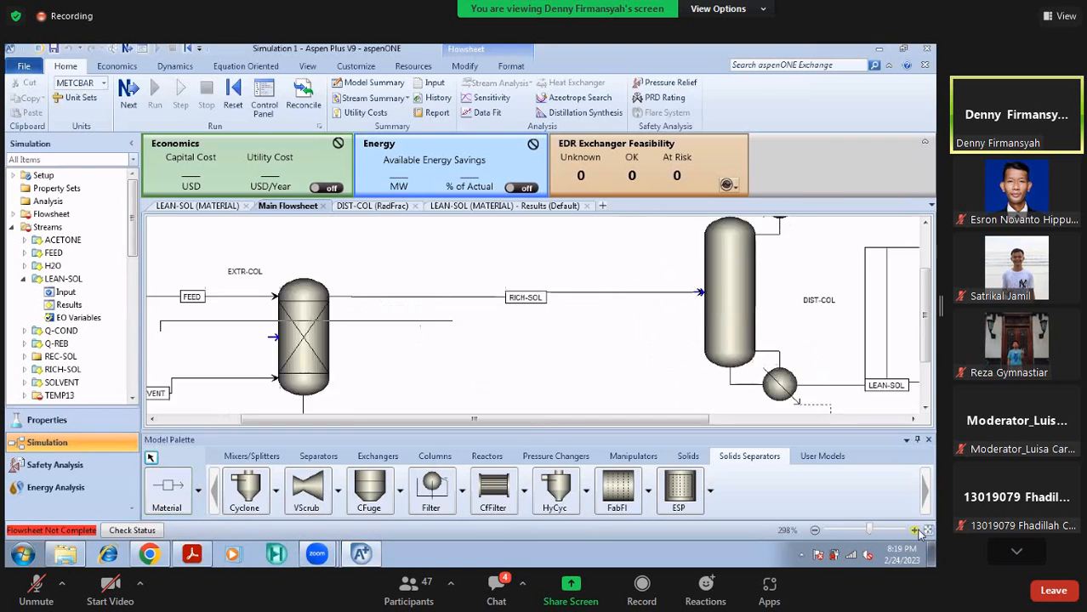
left_click(914, 530)
left_click_drag(561, 423, 803, 428)
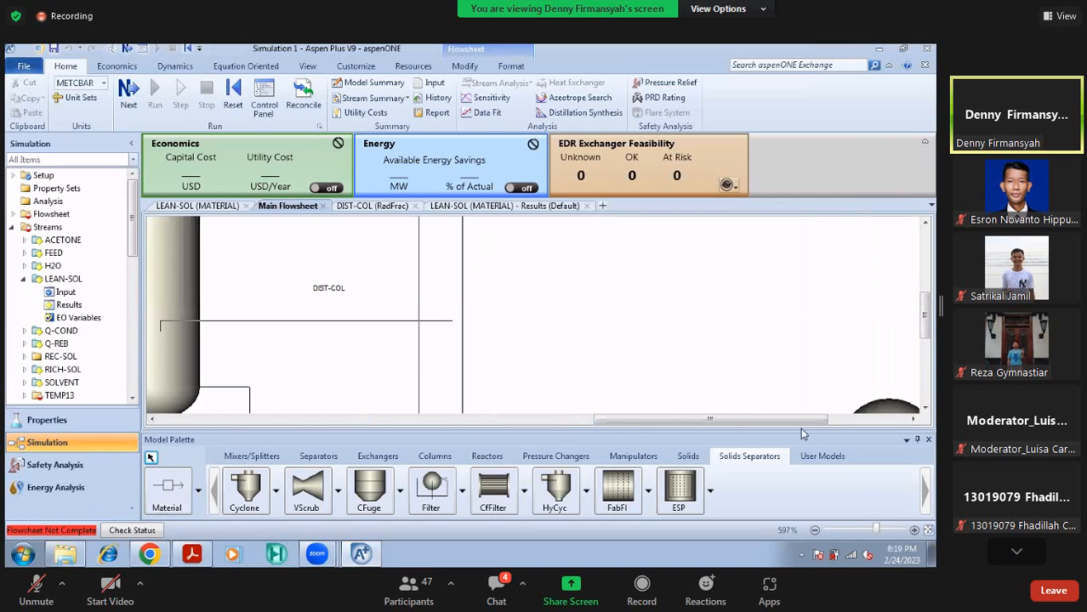
left_click(816, 531)
left_click(816, 531)
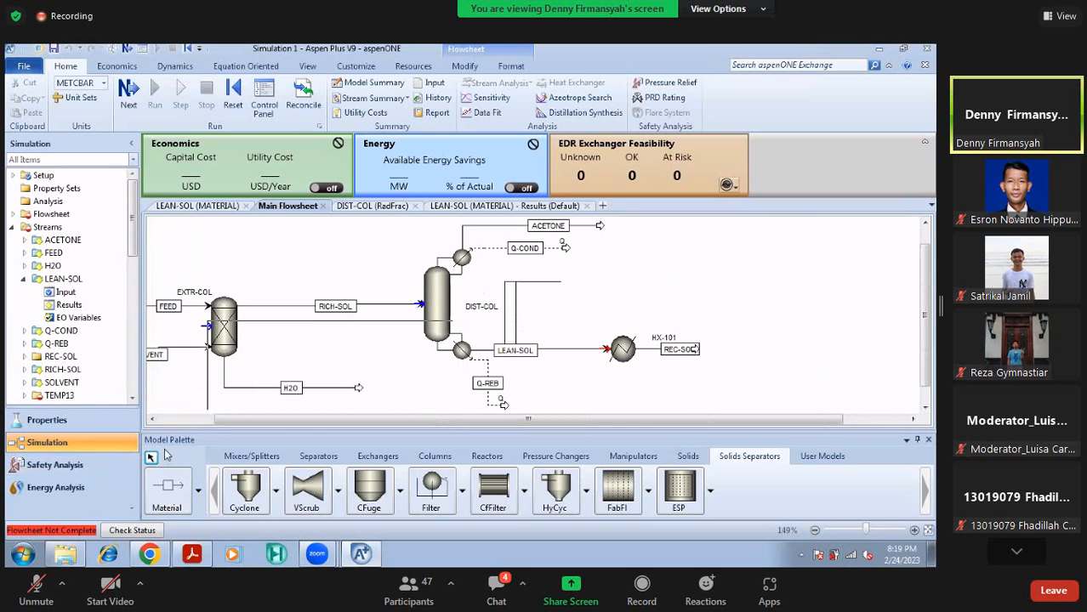
left_click(555, 335)
left_click(522, 320)
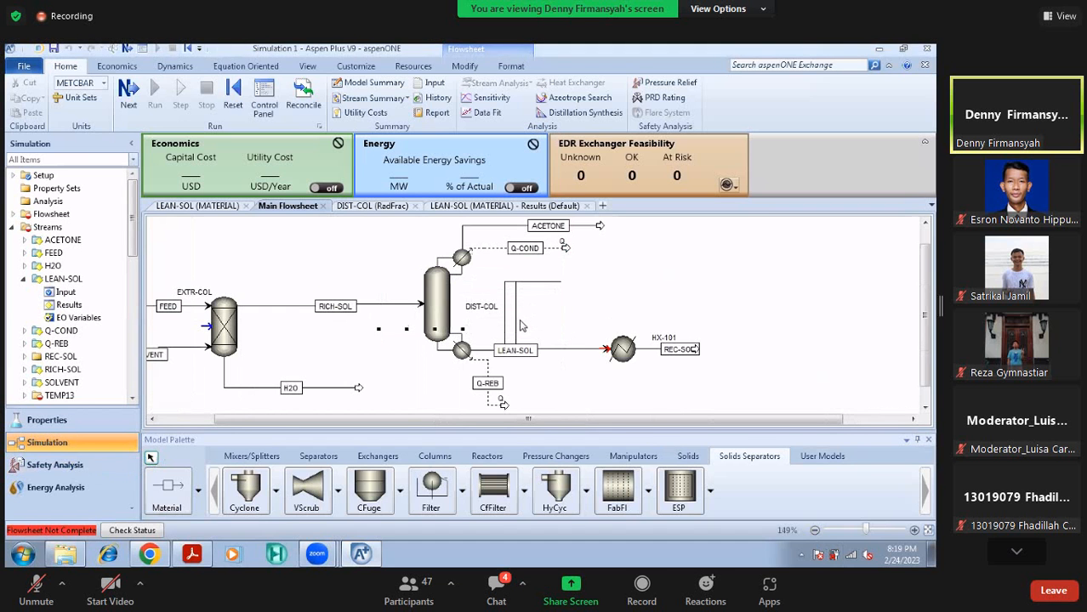
Try to straighten the LEAN-SOL stream line and move its label closer to the HX-101 inlet
left_click(150, 457)
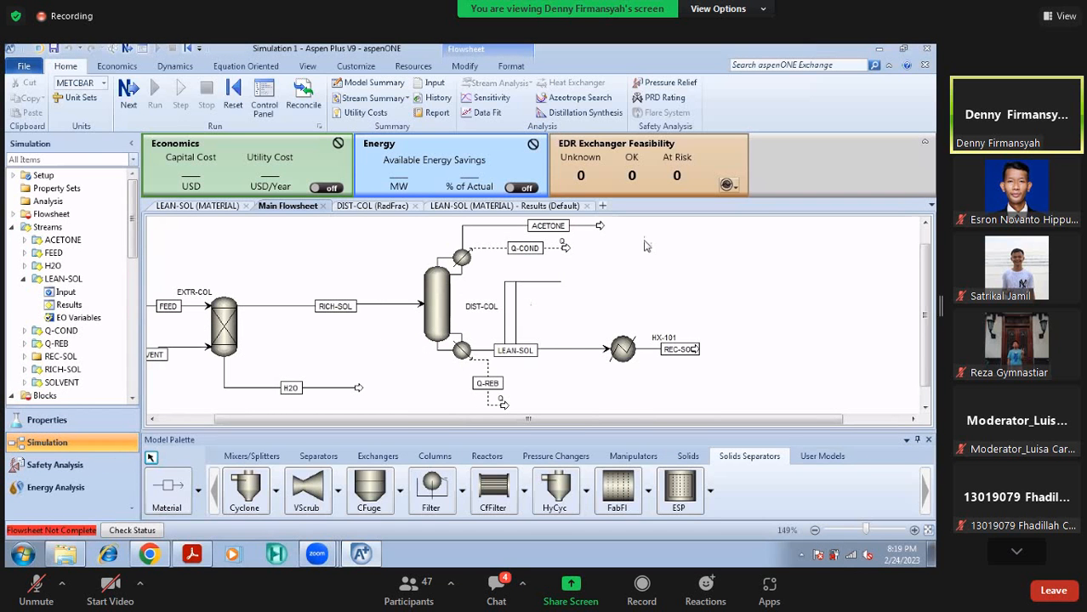
left_click(545, 283)
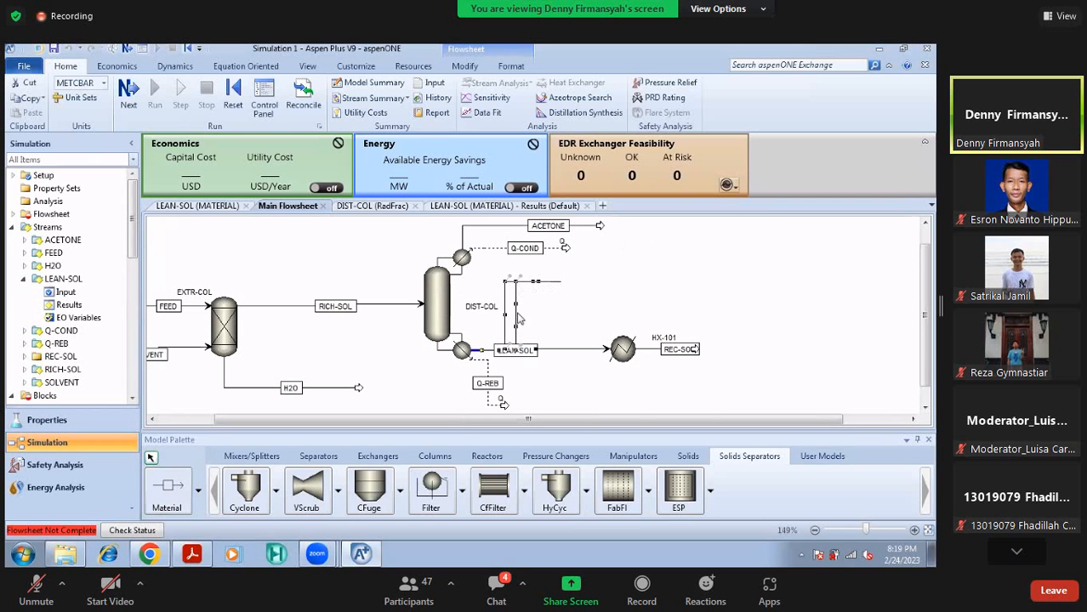
left_click(517, 350)
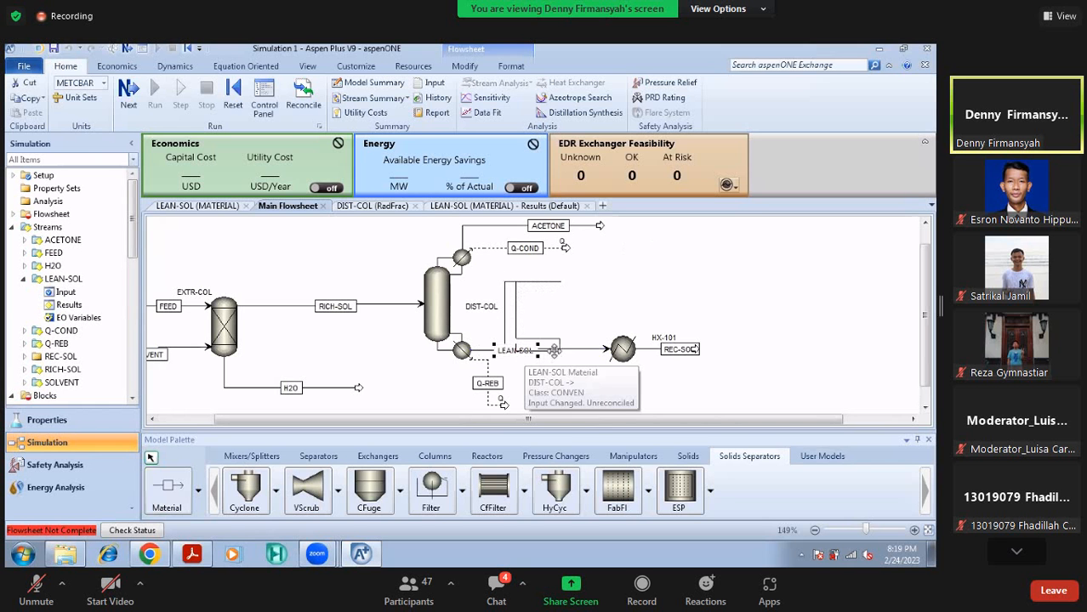
left_click_drag(526, 358, 585, 361)
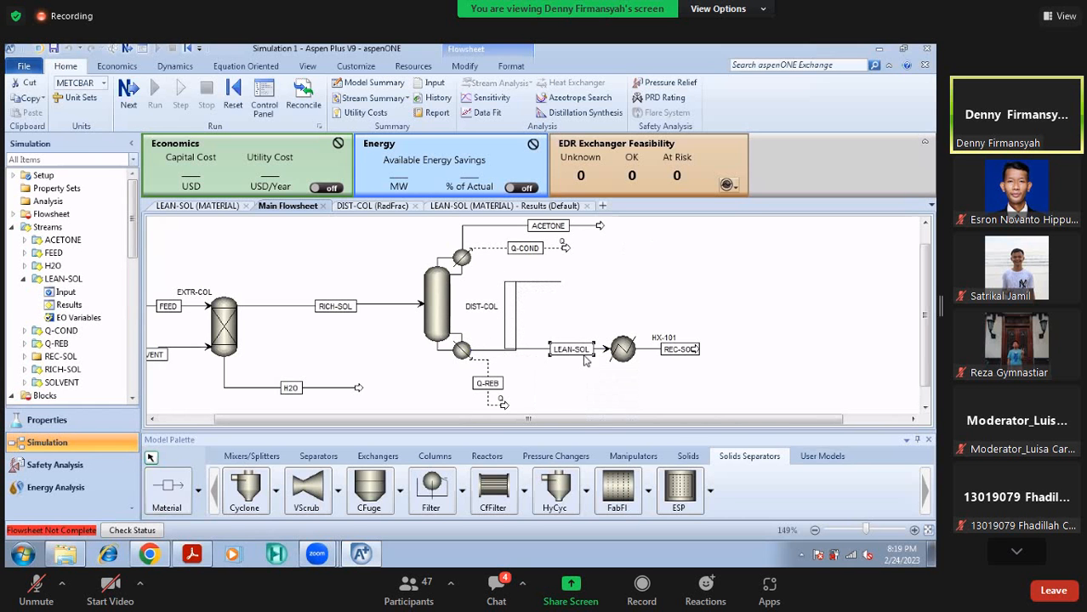
left_click(547, 282)
left_click_drag(561, 283, 510, 312)
double_click(508, 283)
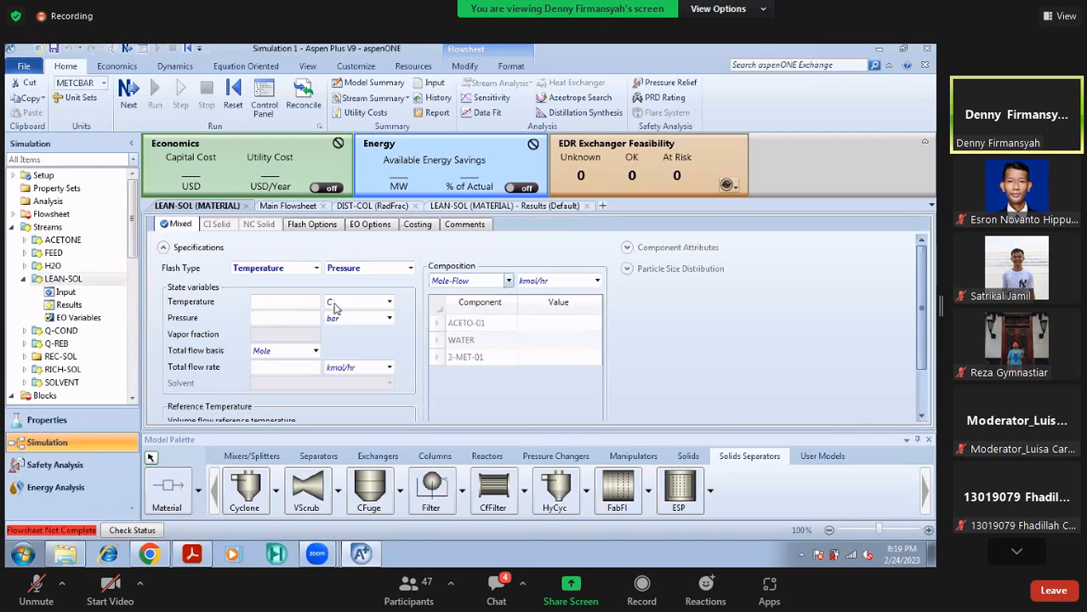
left_click(289, 206)
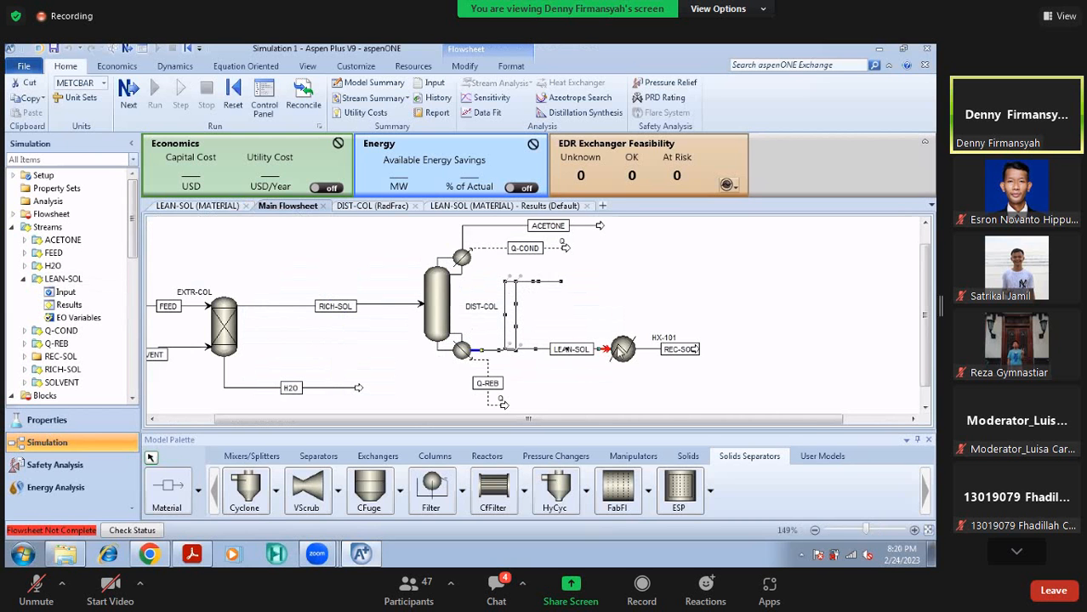
Open the flash specifications of the HX-101 heater block from the main flowsheet
left_click(621, 350)
double_click(623, 348)
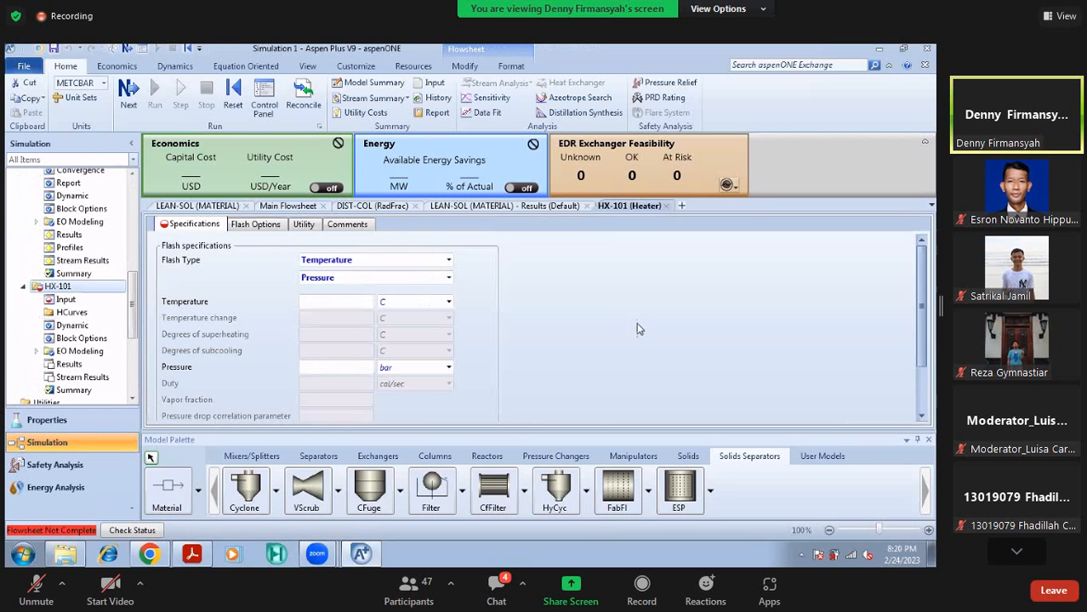
left_click(668, 206)
left_click(281, 205)
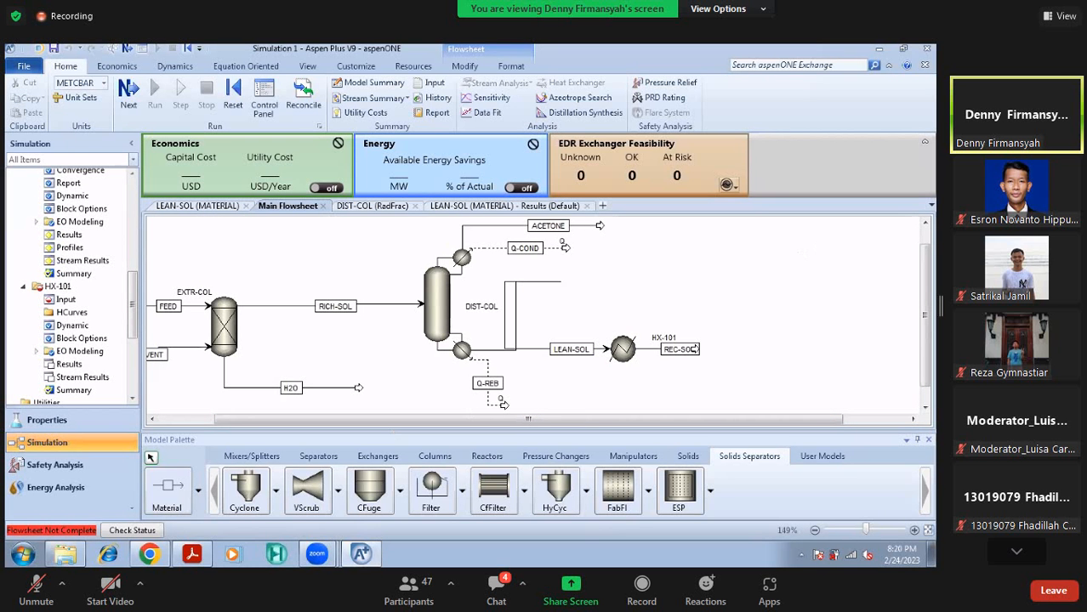
double_click(625, 360)
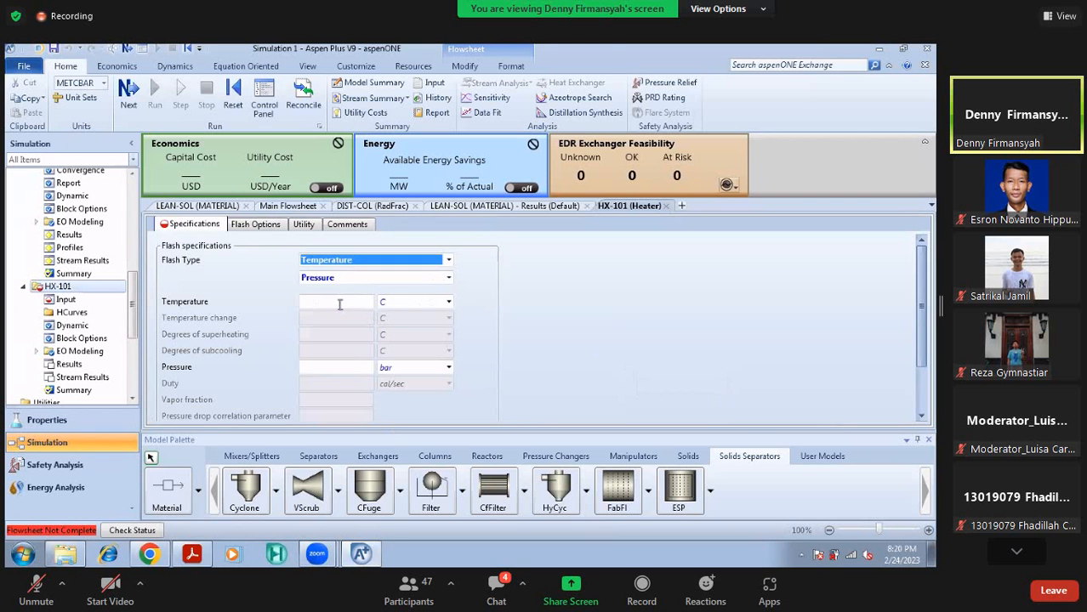
left_click(340, 304)
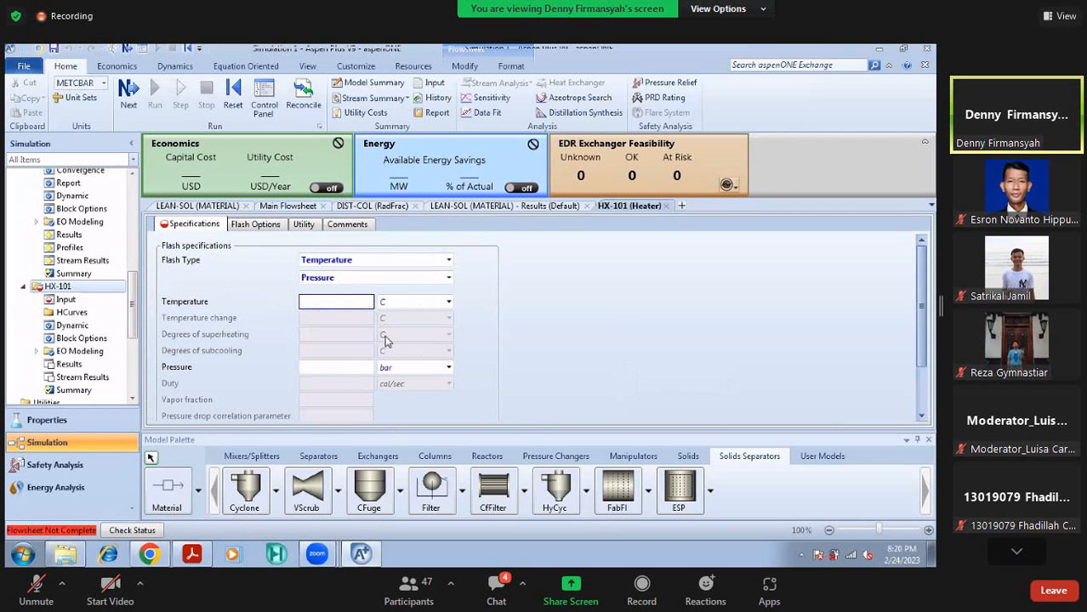
Switch to the training PDF in Acrobat Reader and look up the cooler's temperature, pressure and valid phases on page 8
left_click(202, 553)
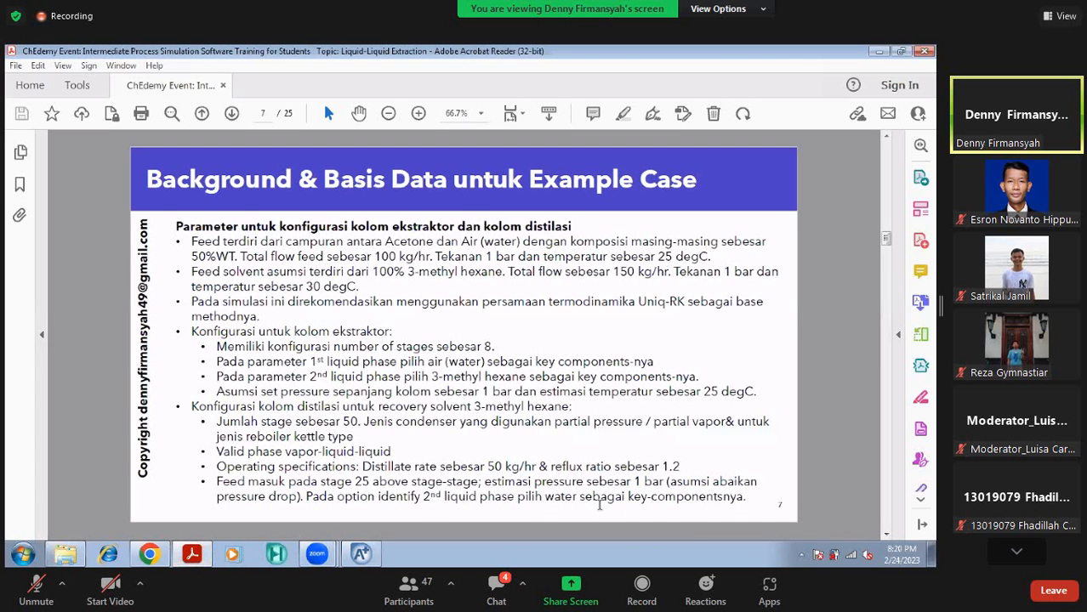
scroll(468, 457, "down", 1)
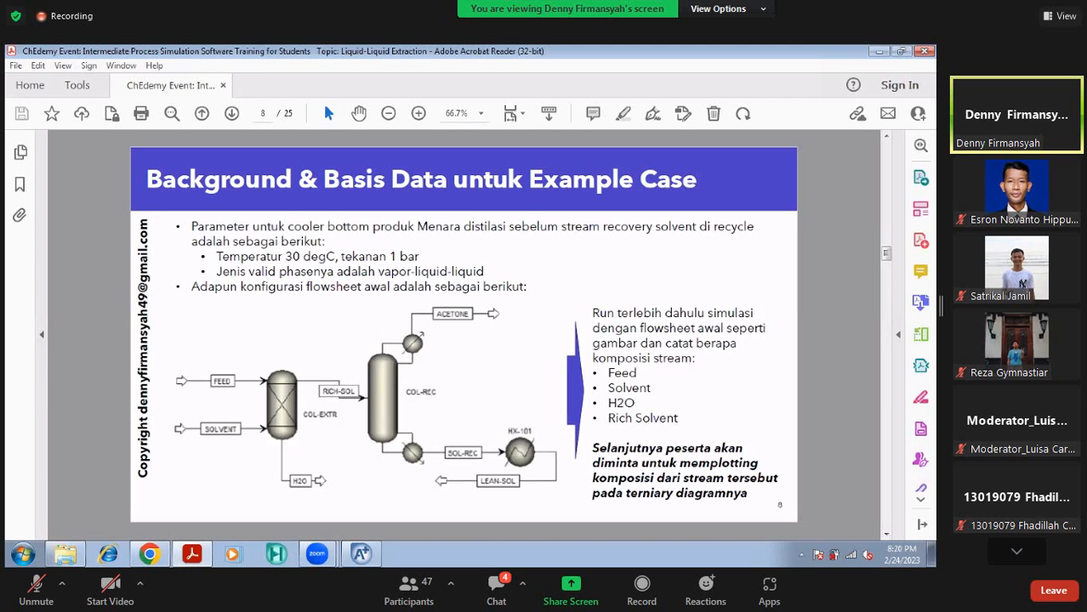
left_click_drag(293, 258, 524, 289)
left_click(445, 259)
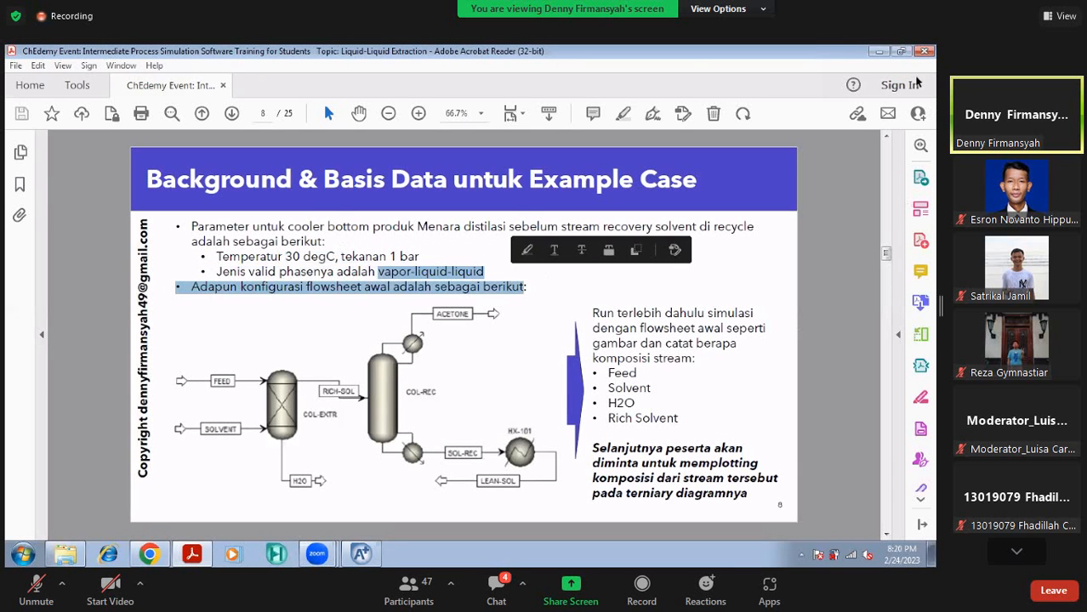
left_click(878, 51)
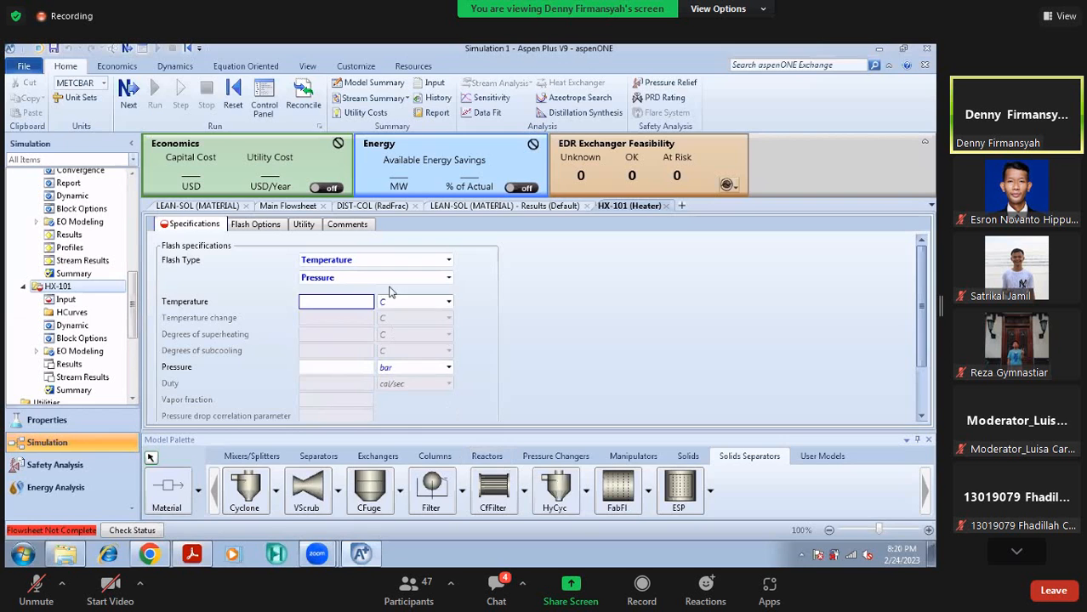
Set HX-101's outlet temperature to 30 C and its pressure to 1 bar, keeping the Temperature and Pressure flash type
scroll(405, 335, "down", 2)
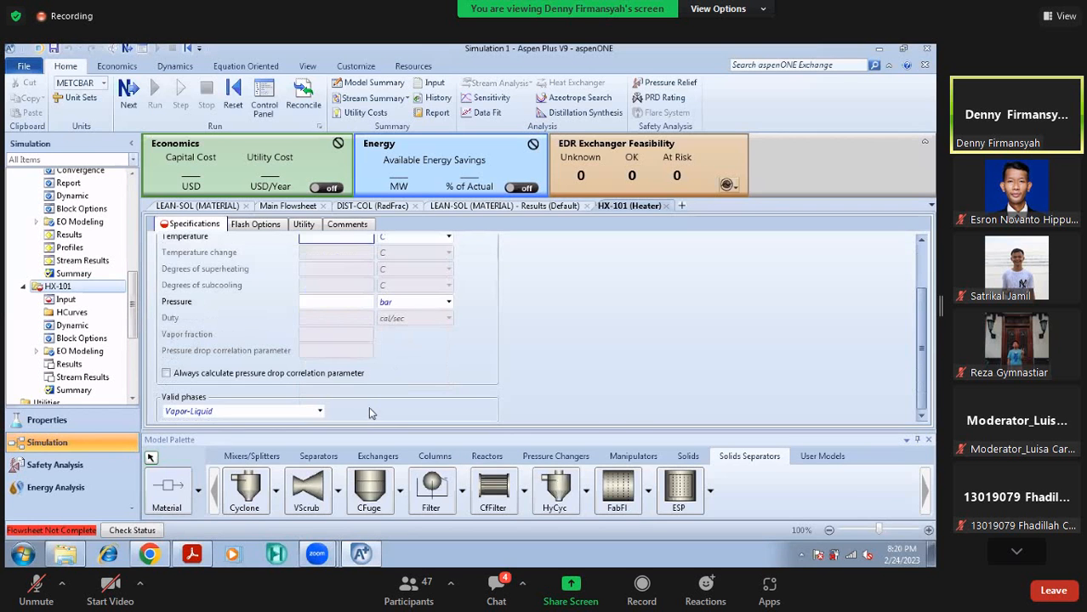
scroll(369, 413, "up", 3)
left_click(448, 260)
left_click(450, 265)
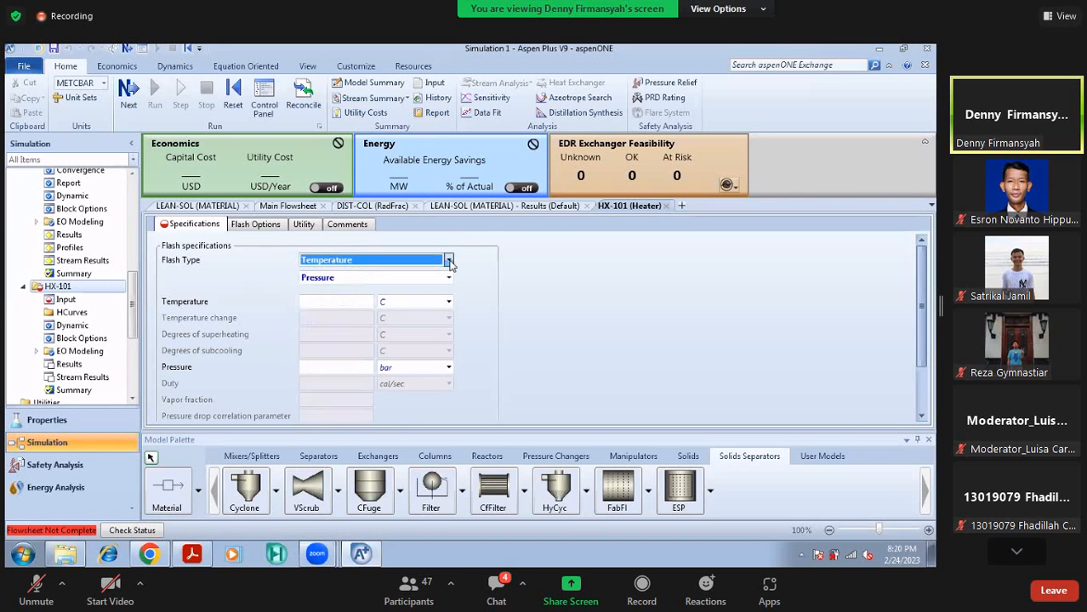
left_click(346, 301)
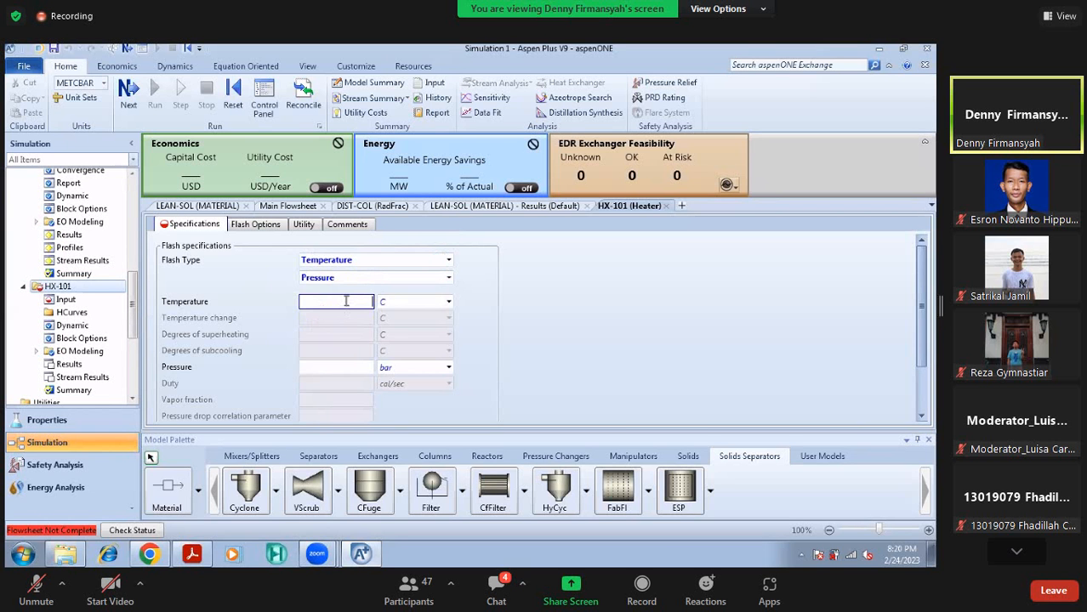
type("30")
left_click(367, 366)
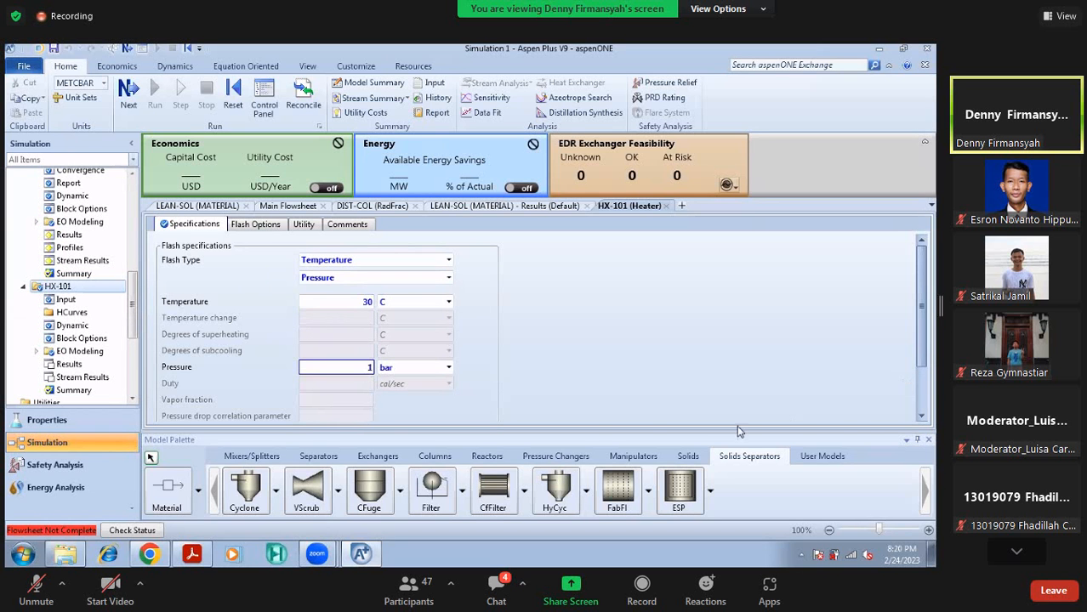
Set HX-101's valid phases to Vapor-Liquid-Liquid and check the simulation for missing input
scroll(340, 415, "down", 3)
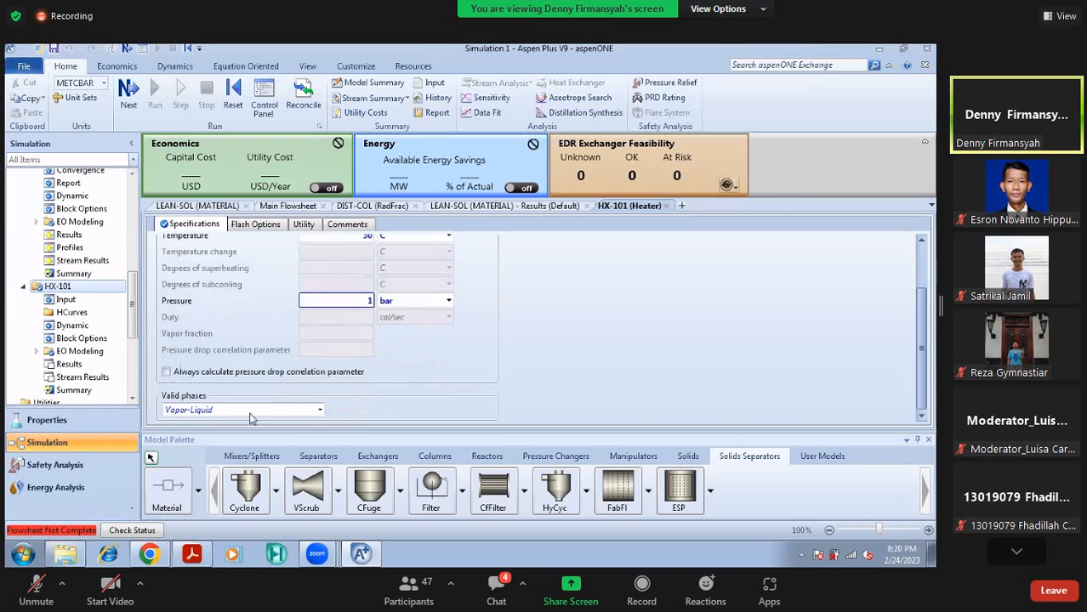
left_click(321, 411)
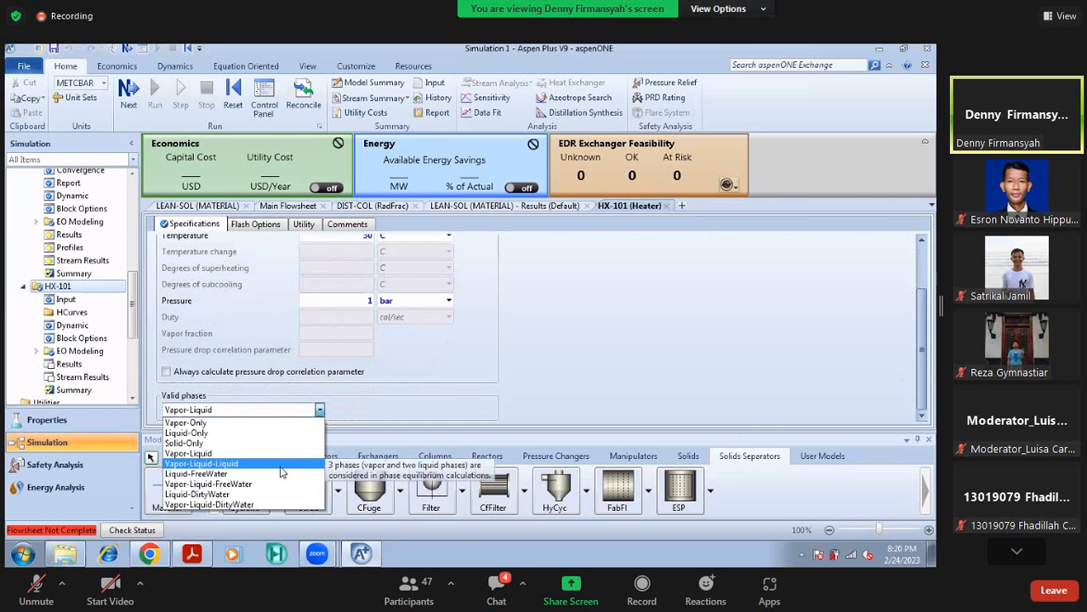
left_click(281, 464)
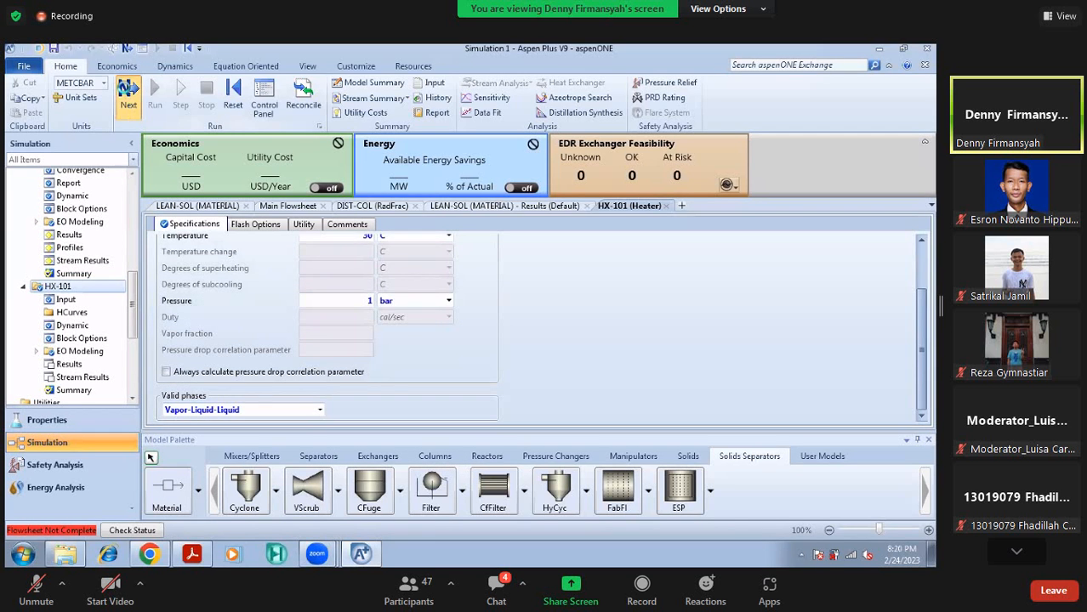
left_click(127, 89)
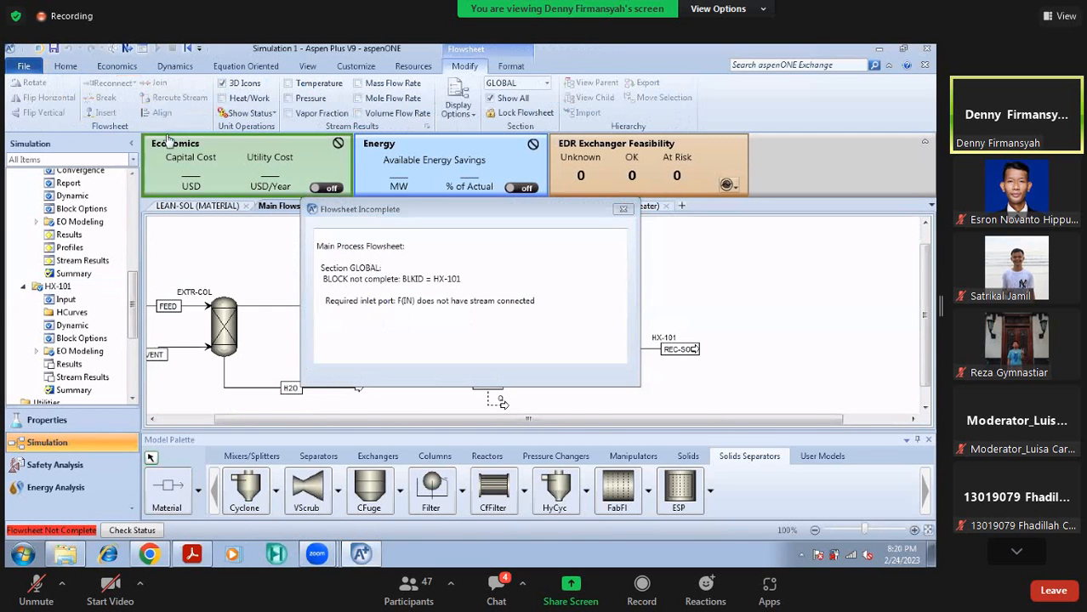
left_click(622, 209)
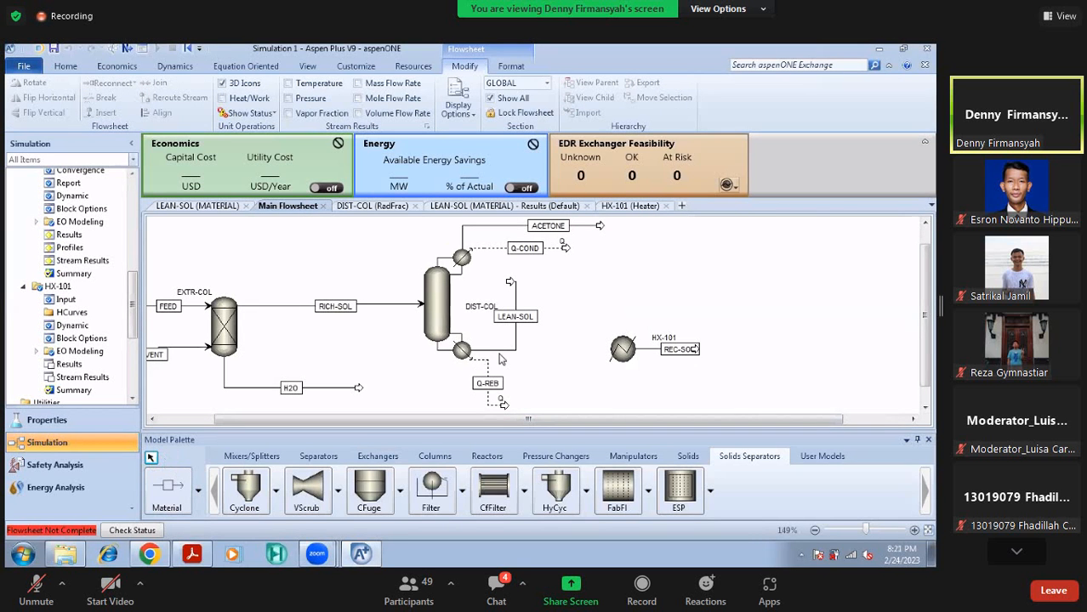
Reshape the LEAN-SOL stream into a straight horizontal line from the DIST-COL reboiler towards HX-101, with its label on the line
double_click(515, 317)
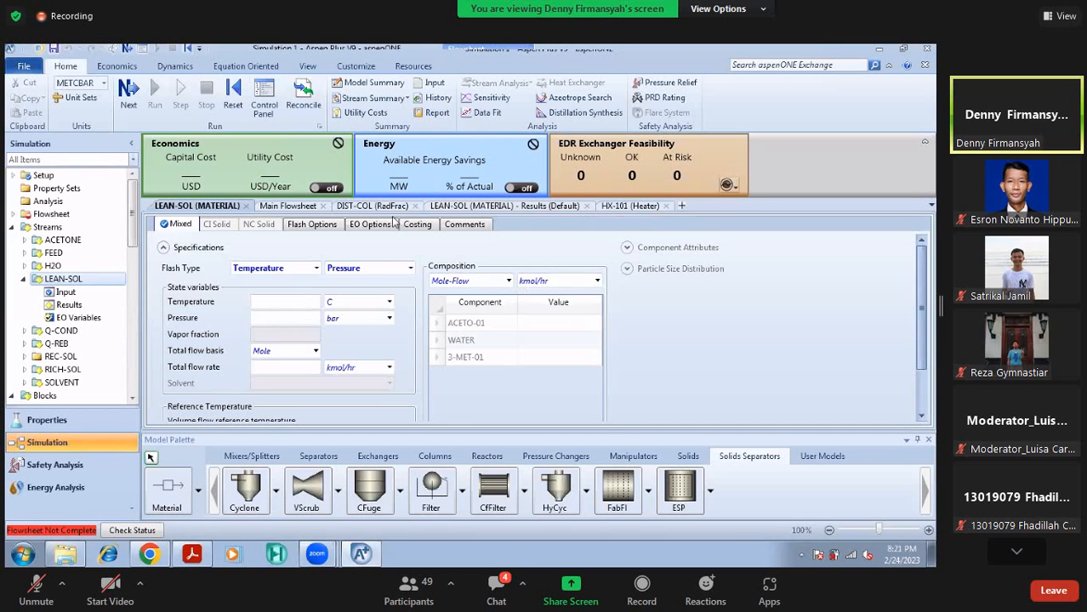
left_click(287, 206)
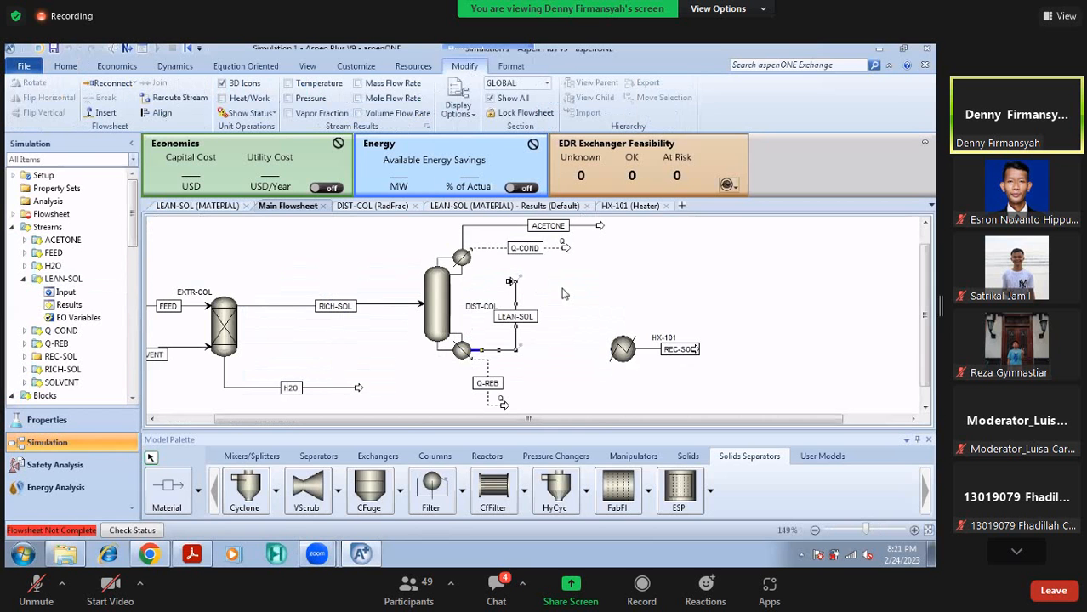
mouse_move(511, 282)
left_mouse_down()
mouse_move(579, 316)
mouse_move(511, 288)
left_mouse_up()
right_click(500, 293)
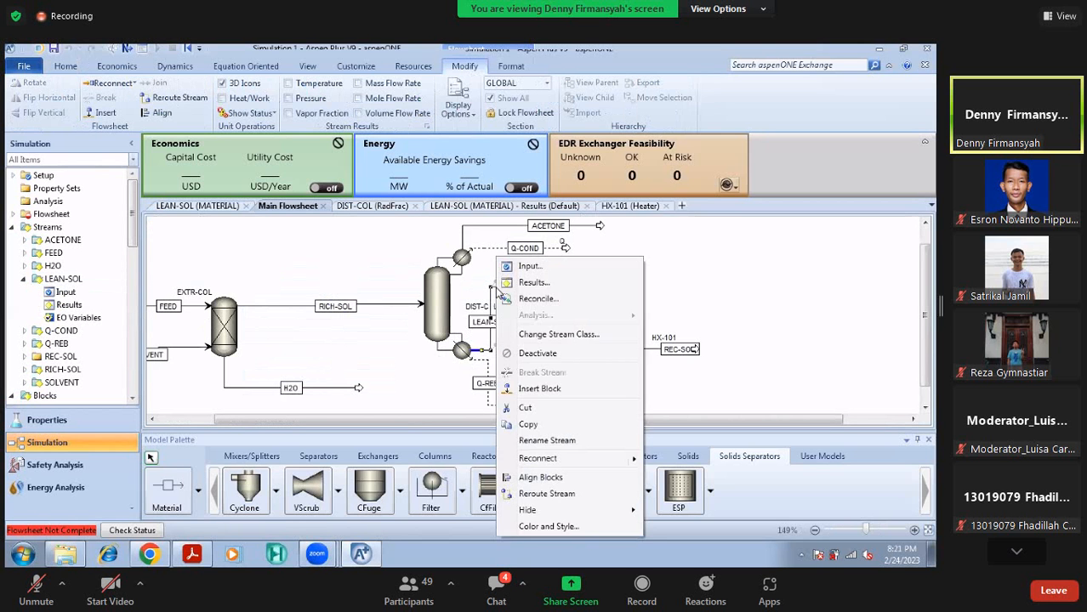
left_click(723, 296)
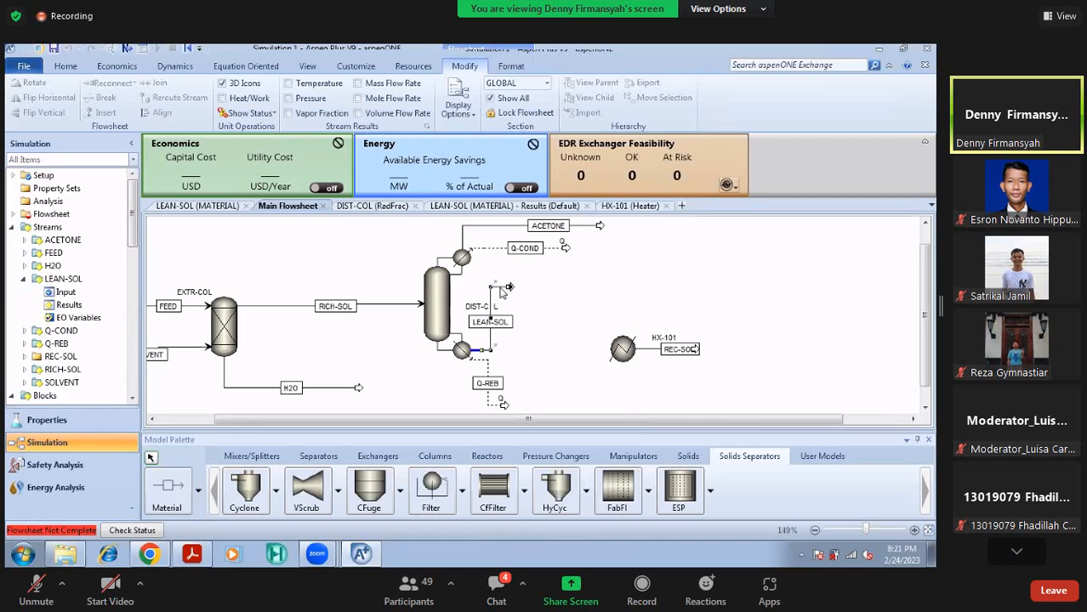
left_click_drag(502, 290, 533, 347)
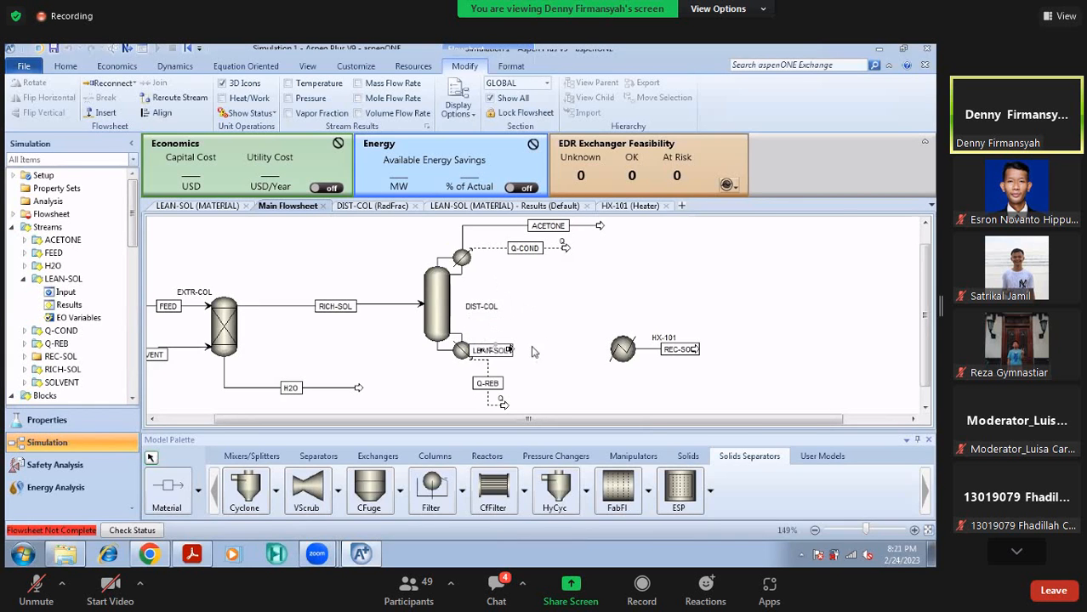
left_click(542, 340)
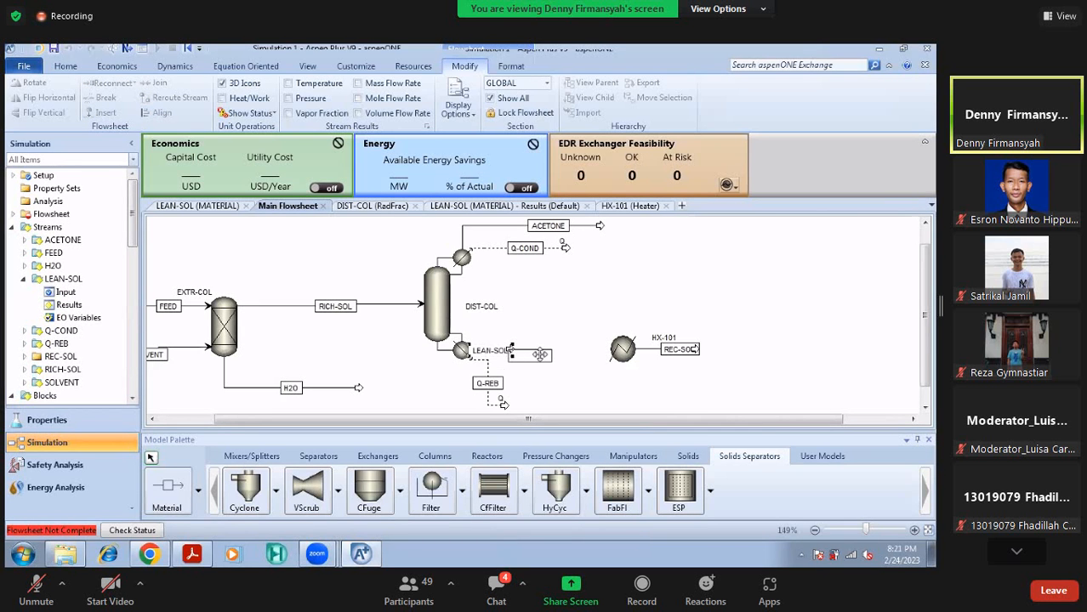
left_click(512, 356)
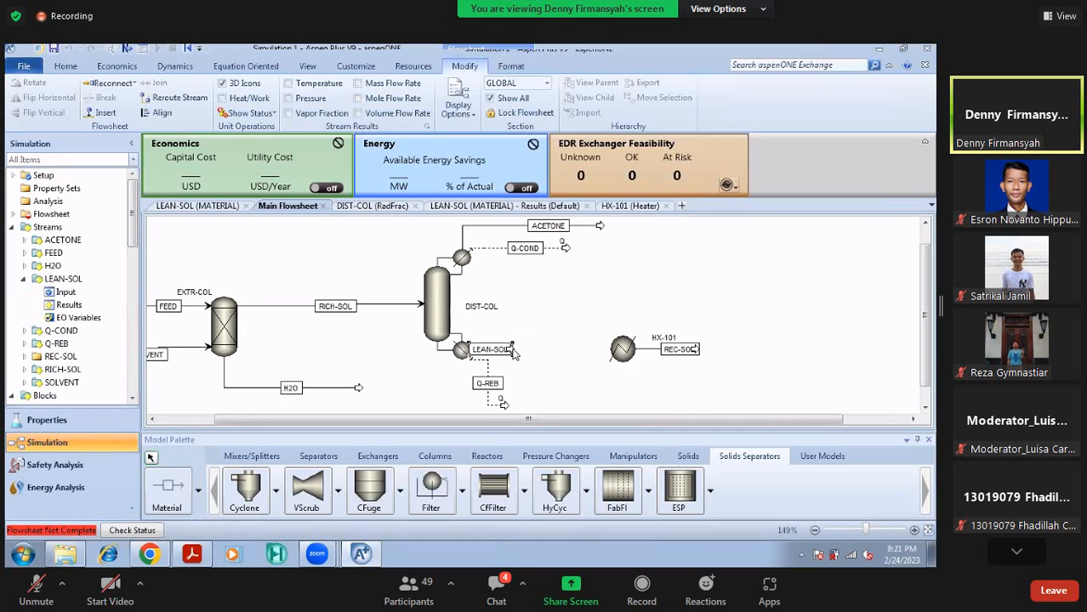
mouse_move(513, 352)
left_mouse_down()
mouse_move(563, 349)
mouse_move(511, 350)
left_mouse_up()
left_click(537, 364)
left_click(580, 326)
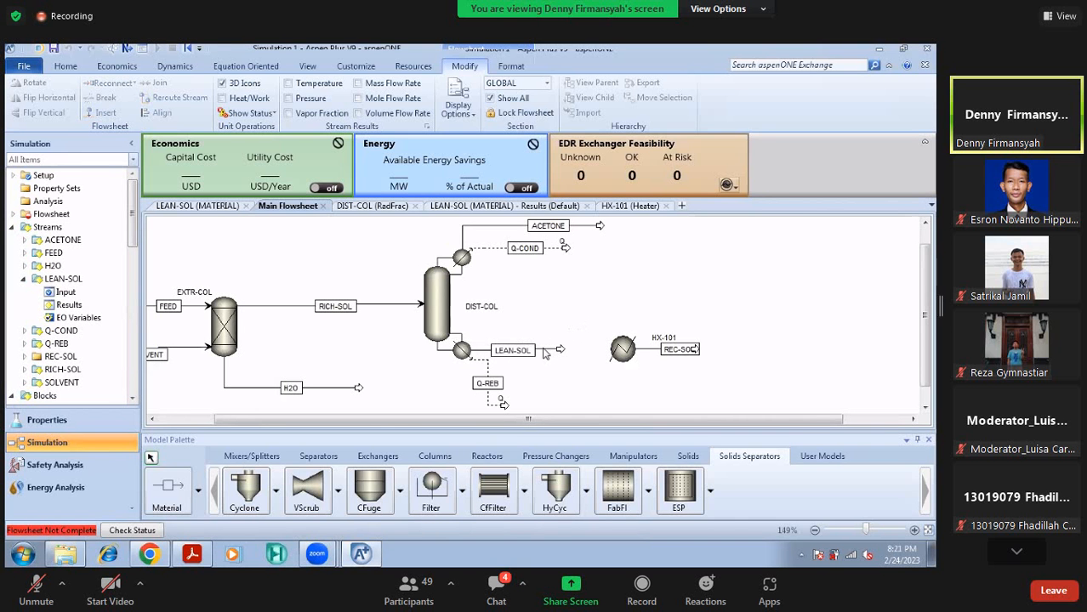
Reconnect the destination of the LEAN-SOL stream to the inlet port of HX-101 and return to the main flowsheet
right_click(544, 355)
mouse_move(663, 272)
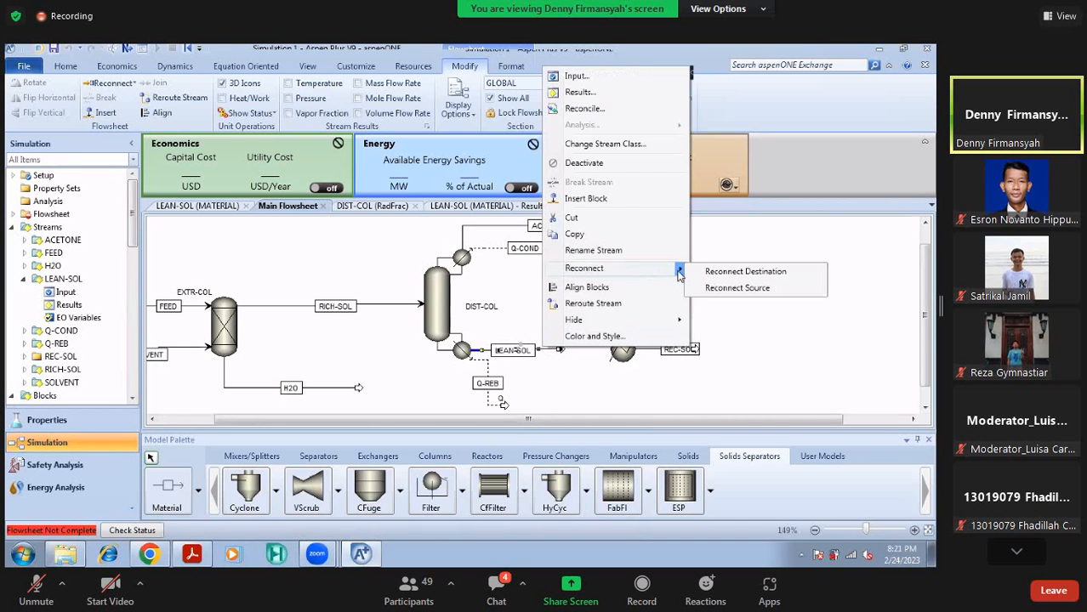
left_click(738, 272)
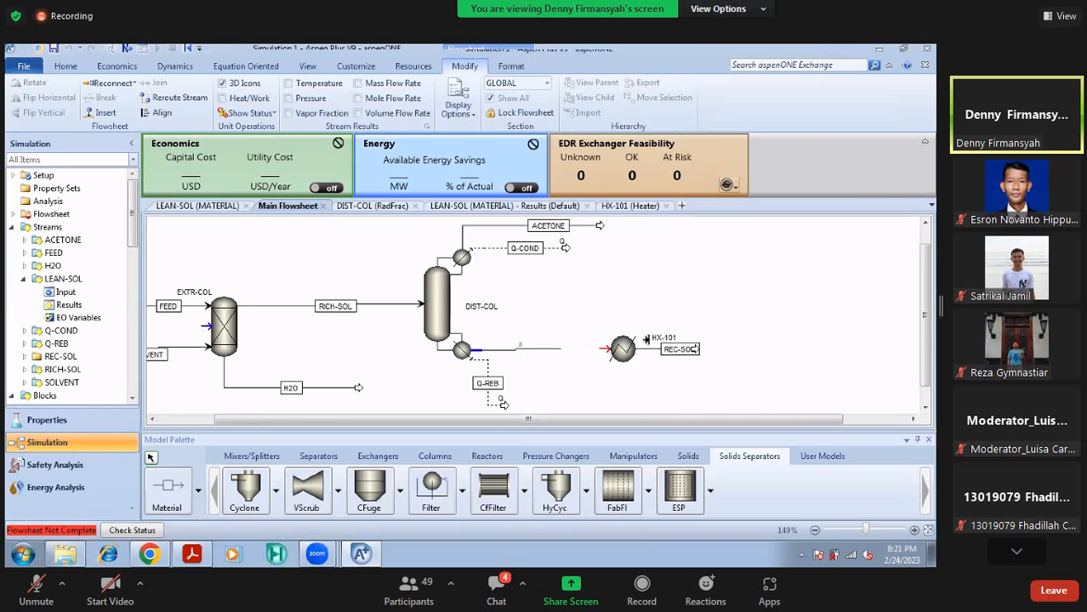
left_click(604, 349)
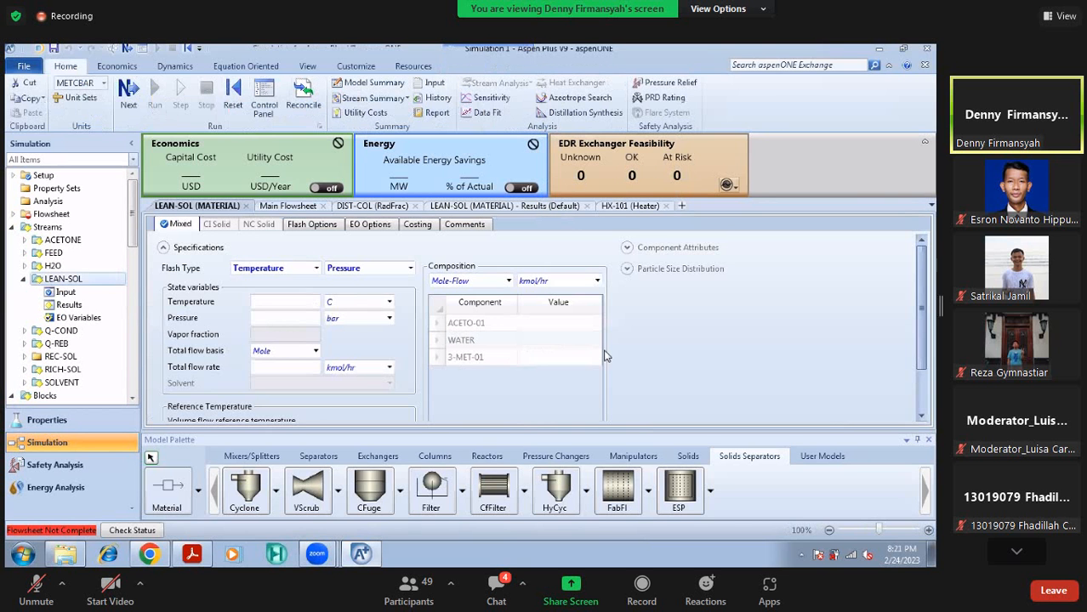
left_click(277, 206)
left_click(615, 303)
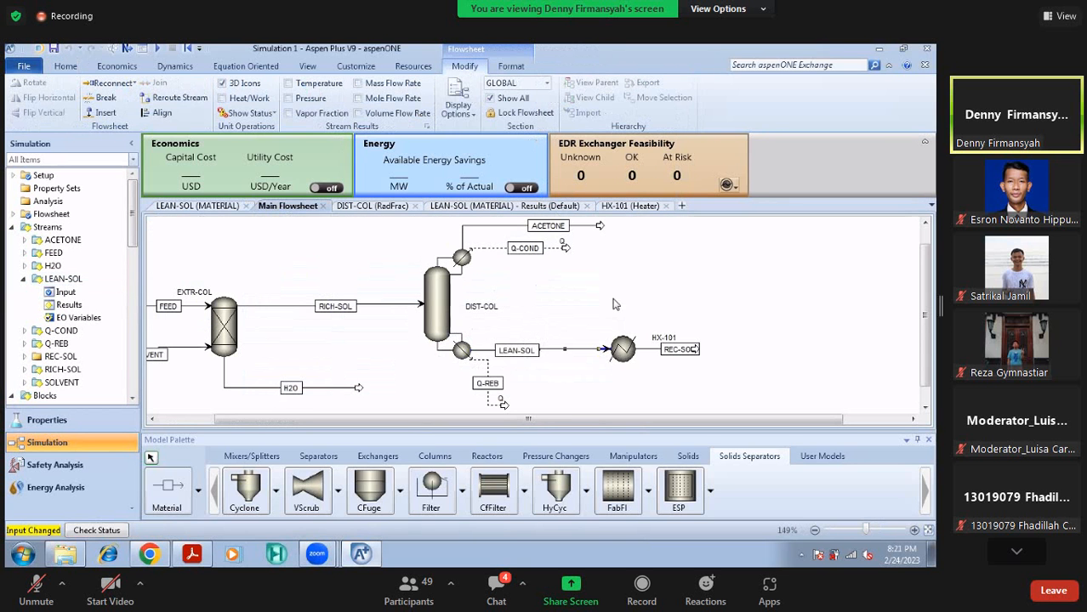
Run the simulation with the completed HX-101 input, check the run messages and return to the main flowsheet
left_click(126, 49)
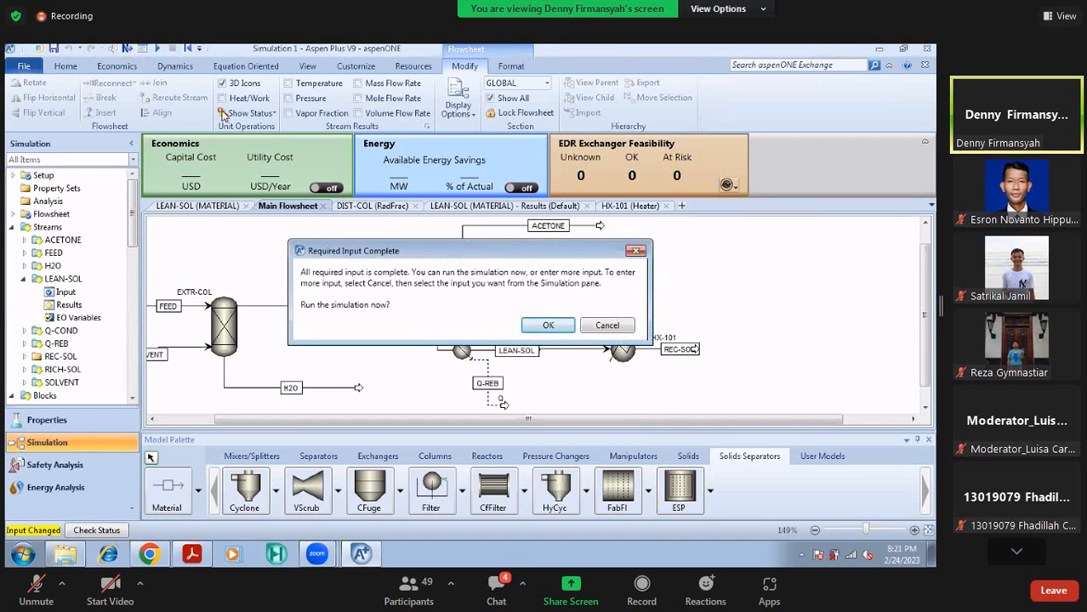
left_click(539, 328)
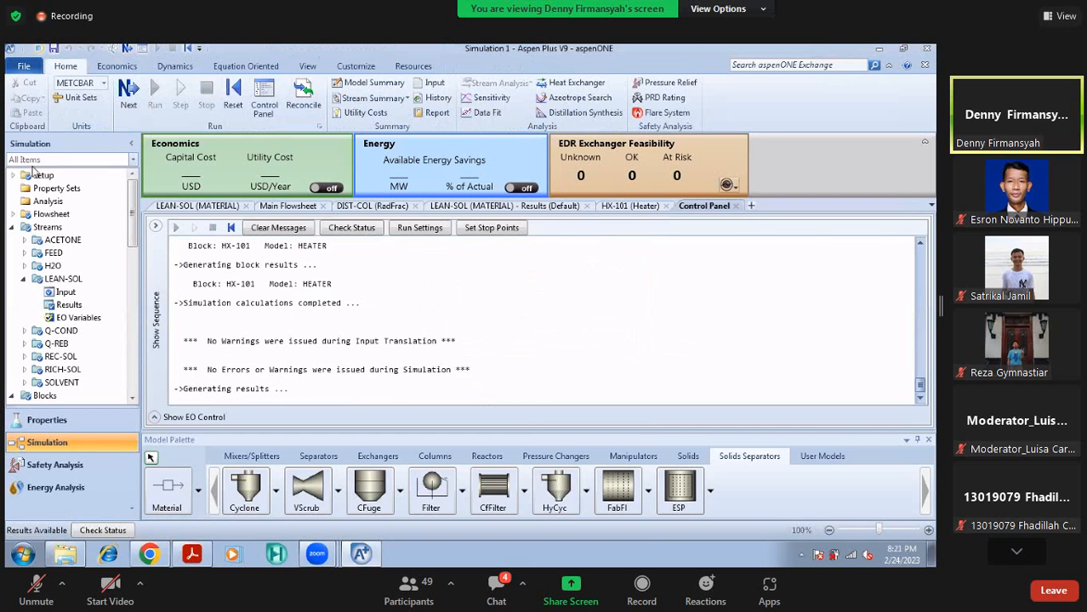
scroll(297, 344, "up", 3)
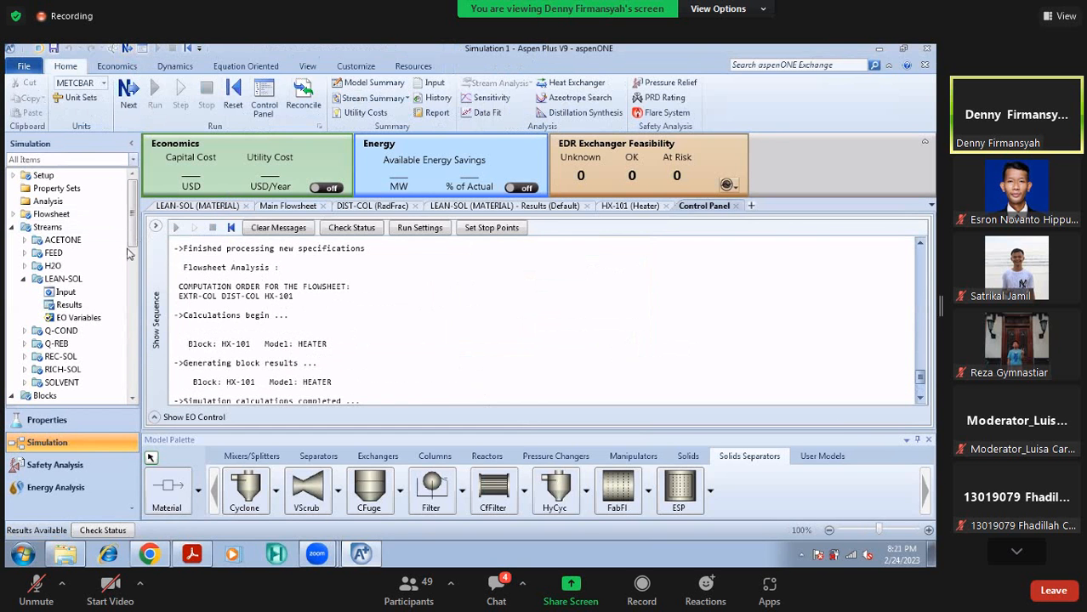
scroll(131, 248, "down", 4)
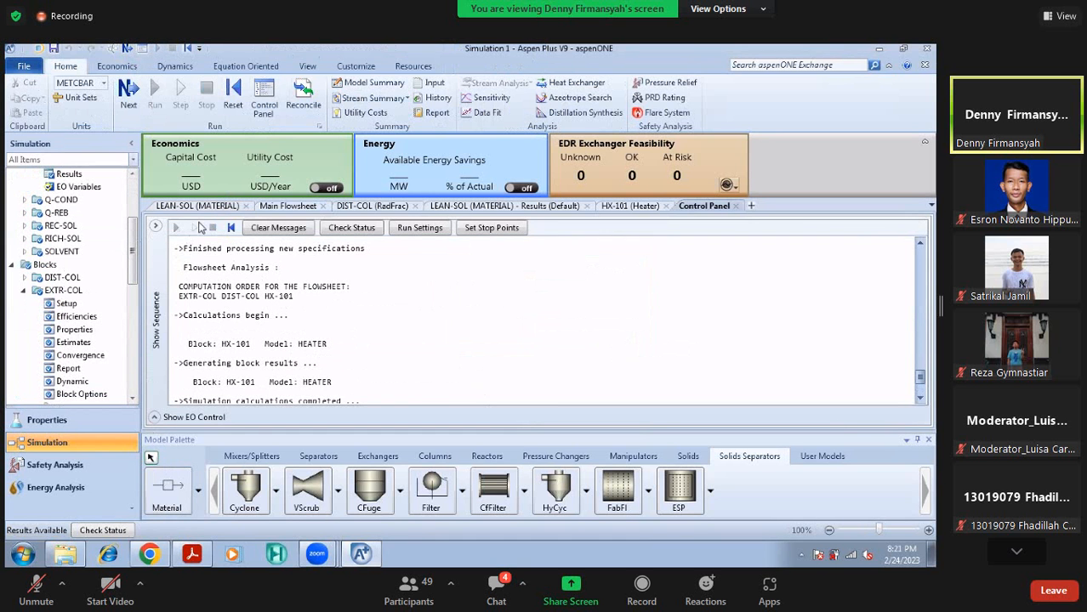
left_click(292, 206)
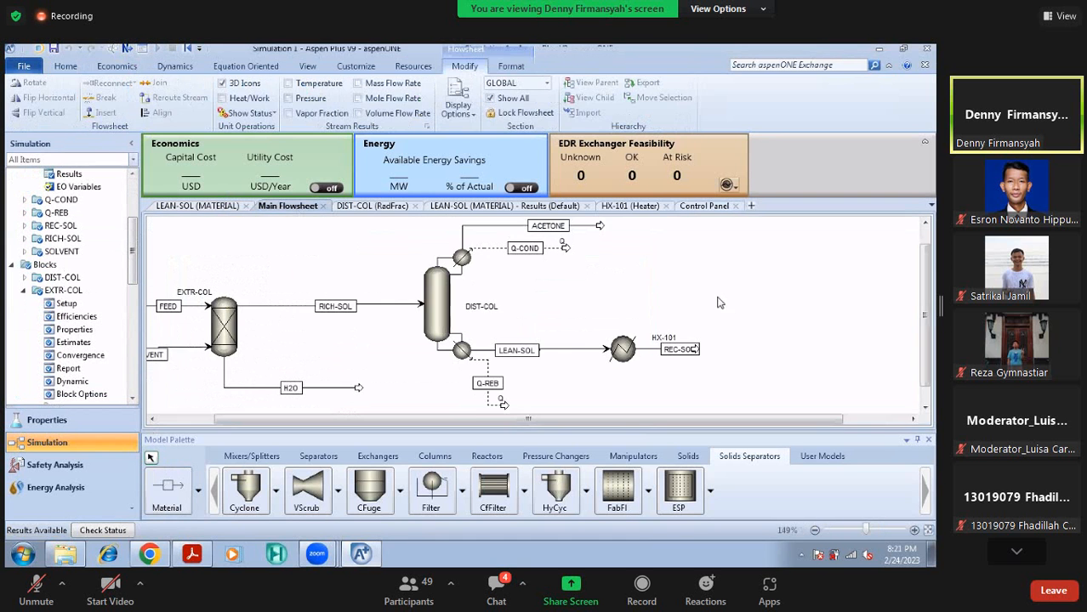
left_click(198, 490)
left_click(170, 399)
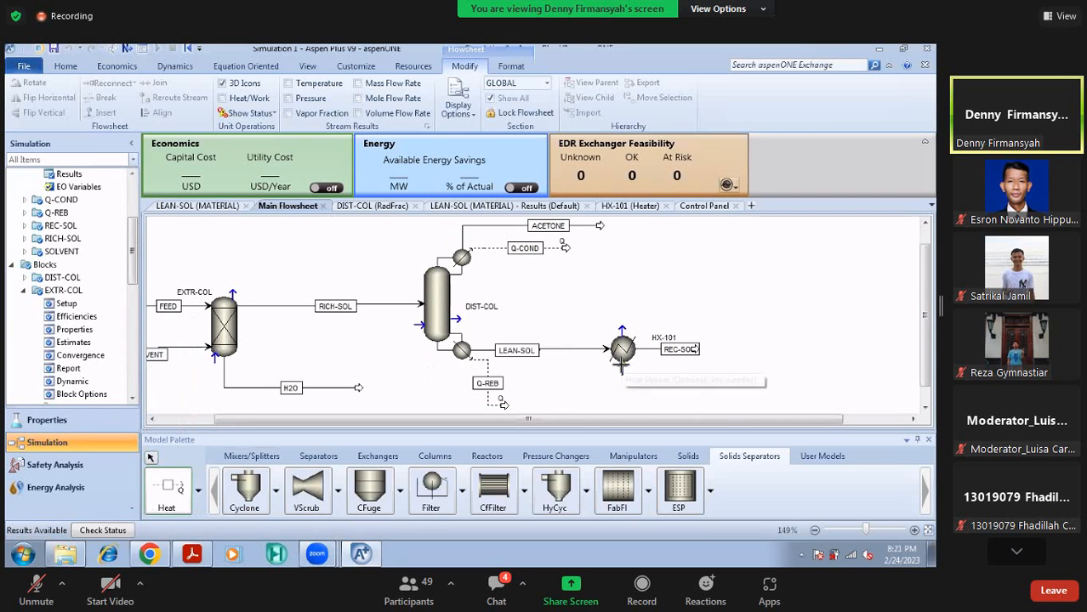
left_click(622, 363)
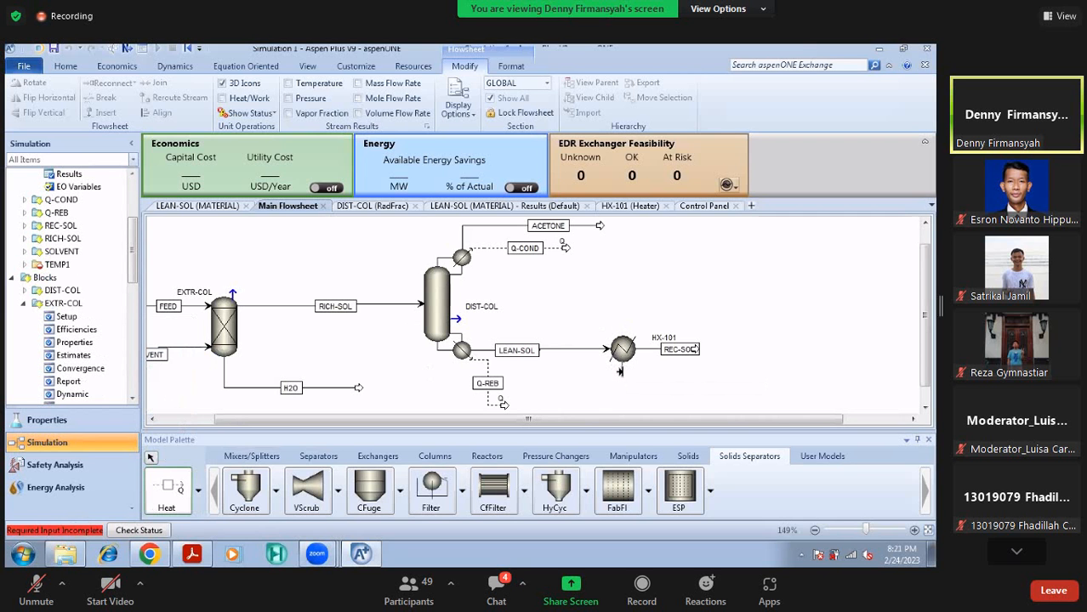
left_click(198, 490)
left_click(180, 397)
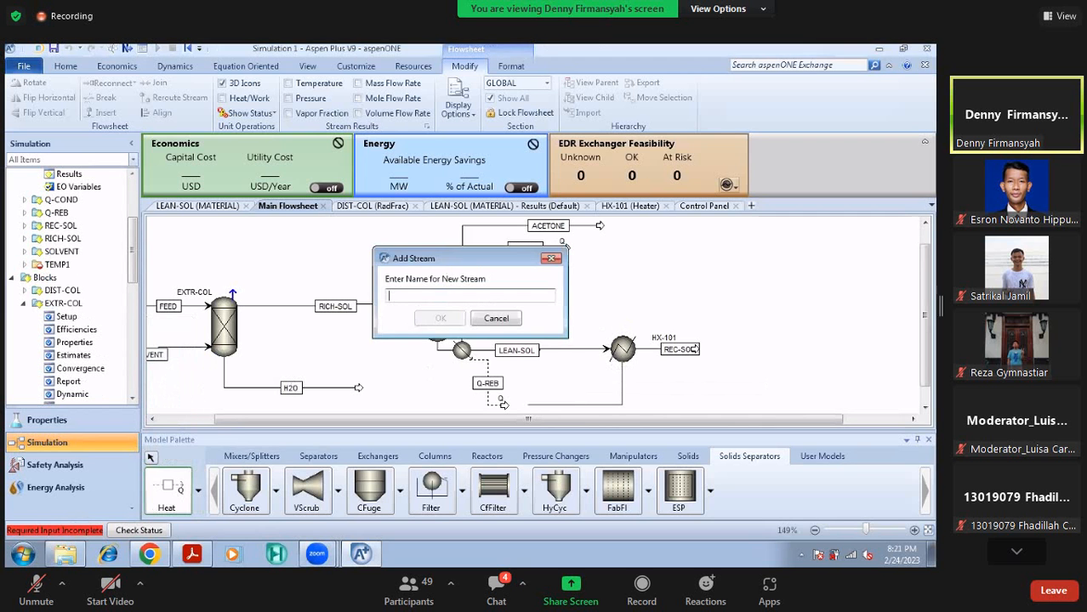
left_click(500, 321)
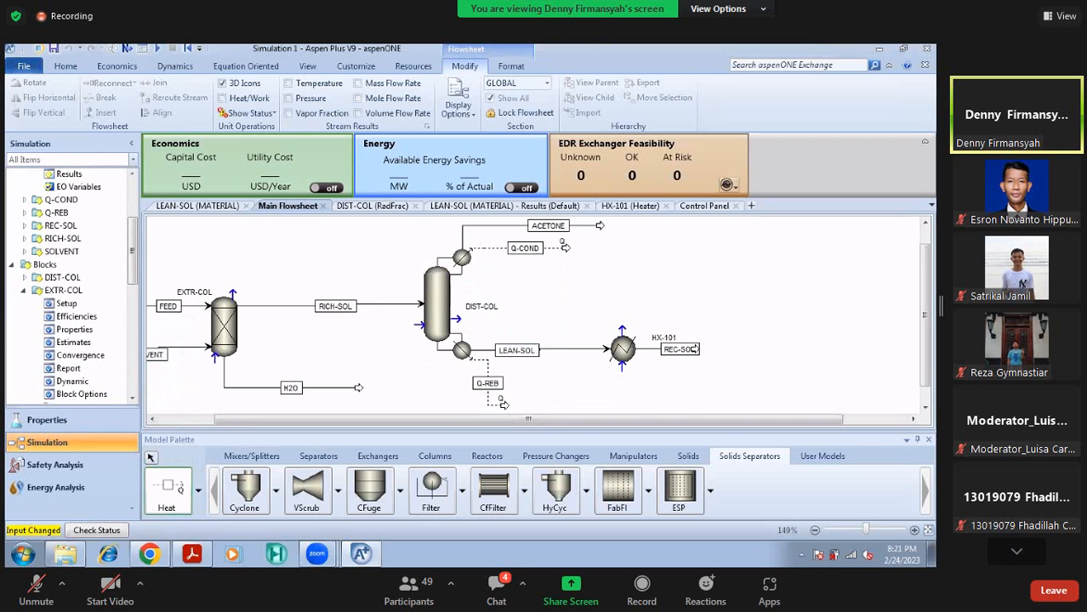
Add a heat stream named Q-COOLER leaving HX-101 and place its label directly above the cooler
left_click(621, 330)
left_click(672, 306)
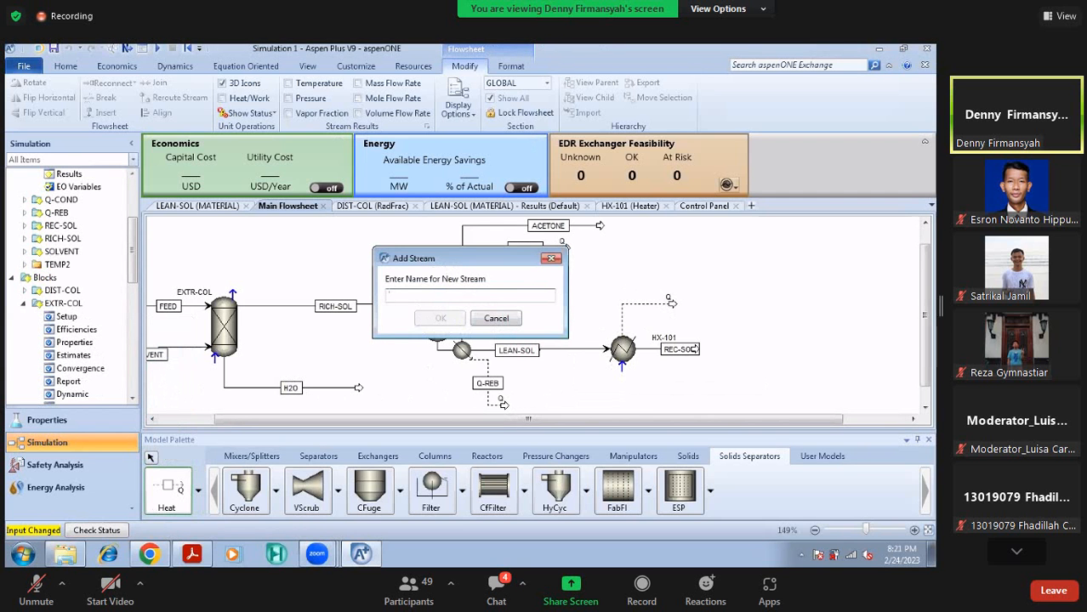
type("Q")
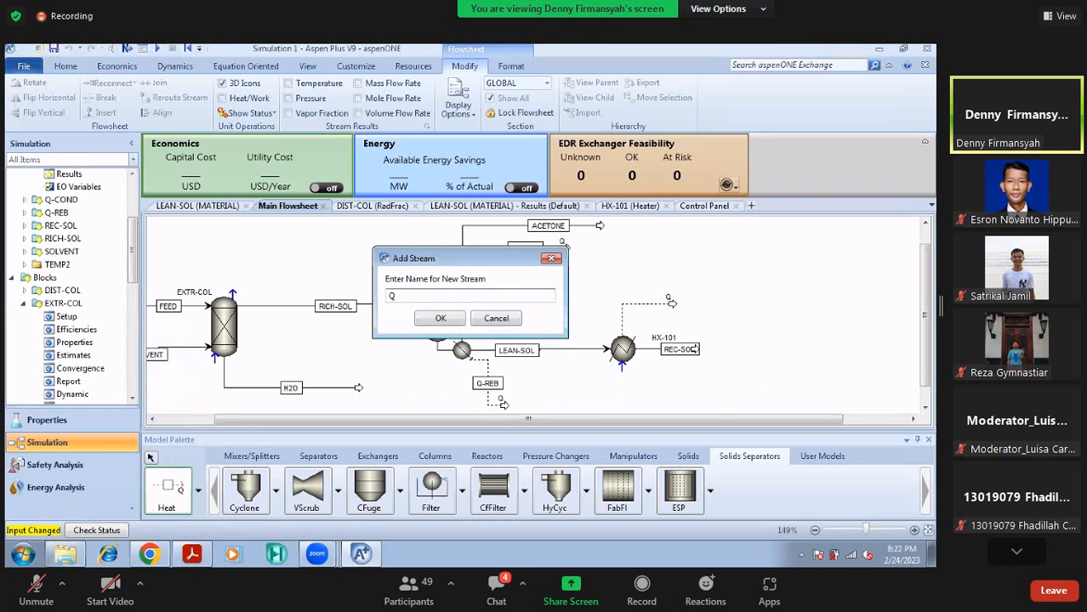
type("-CON")
key("Return")
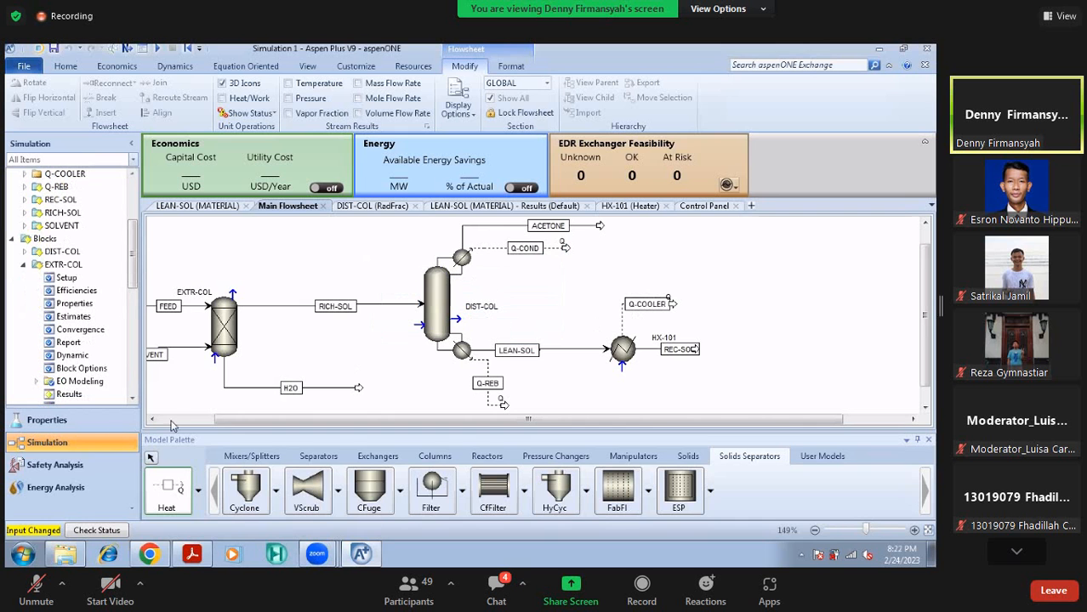
left_click(150, 459)
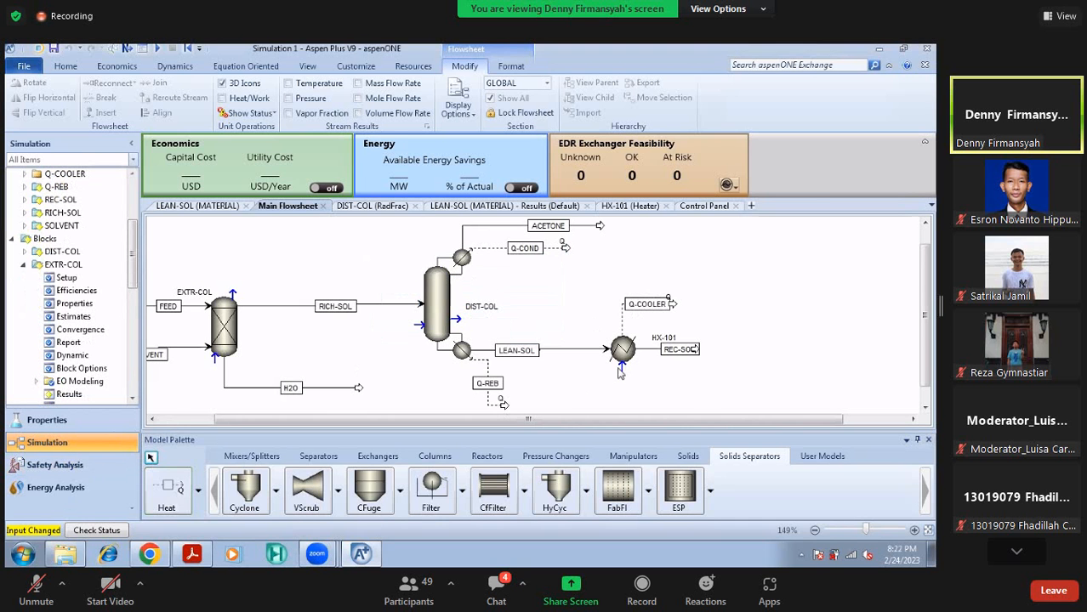
left_click_drag(657, 308, 633, 321)
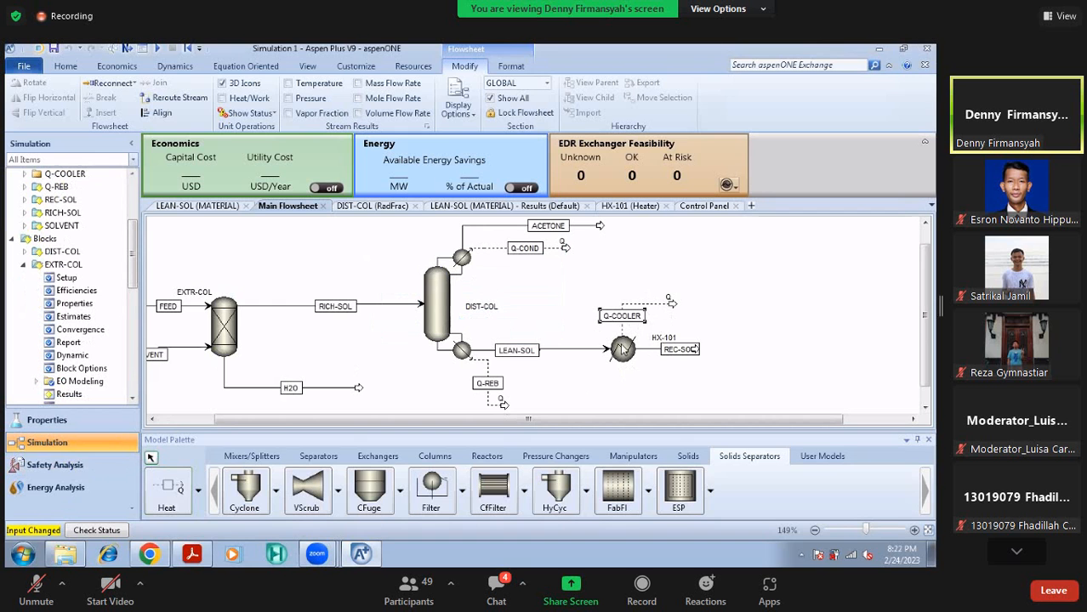
Compare the available connection ports for material streams and heat streams on the flowsheet blocks
left_click(198, 491)
left_click(183, 351)
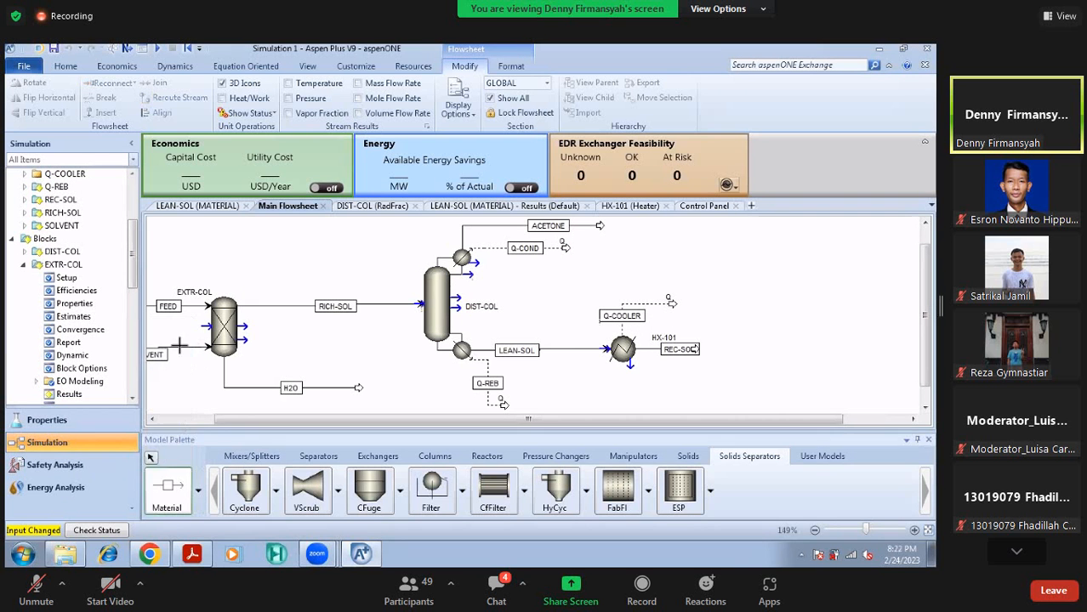
left_click(198, 491)
left_click(170, 393)
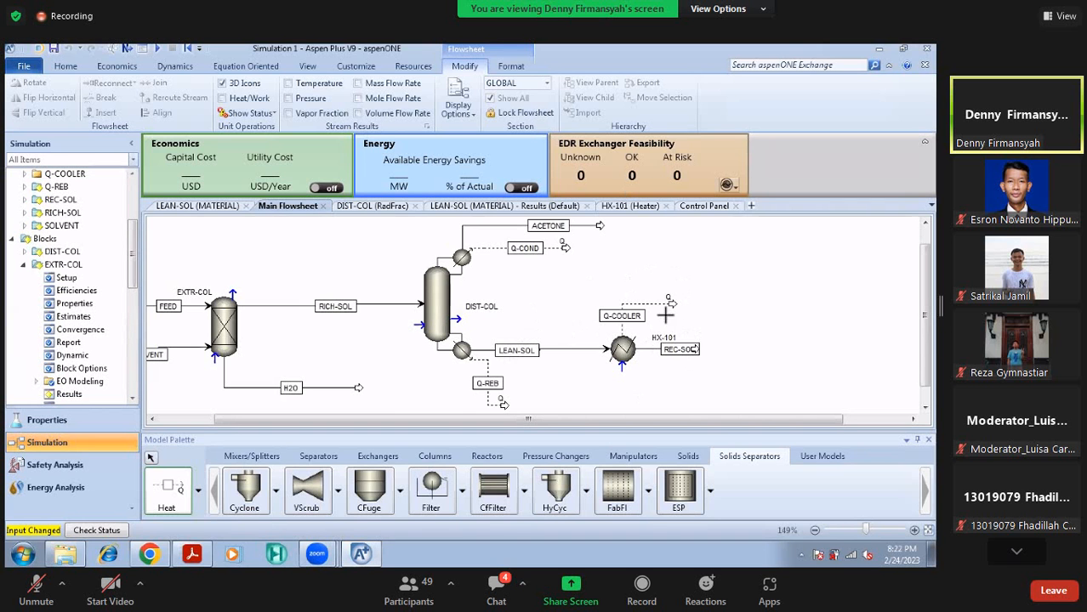
Rerun the simulation with the Q-COOLER stream included and open the run status in the results summary
left_click(155, 51)
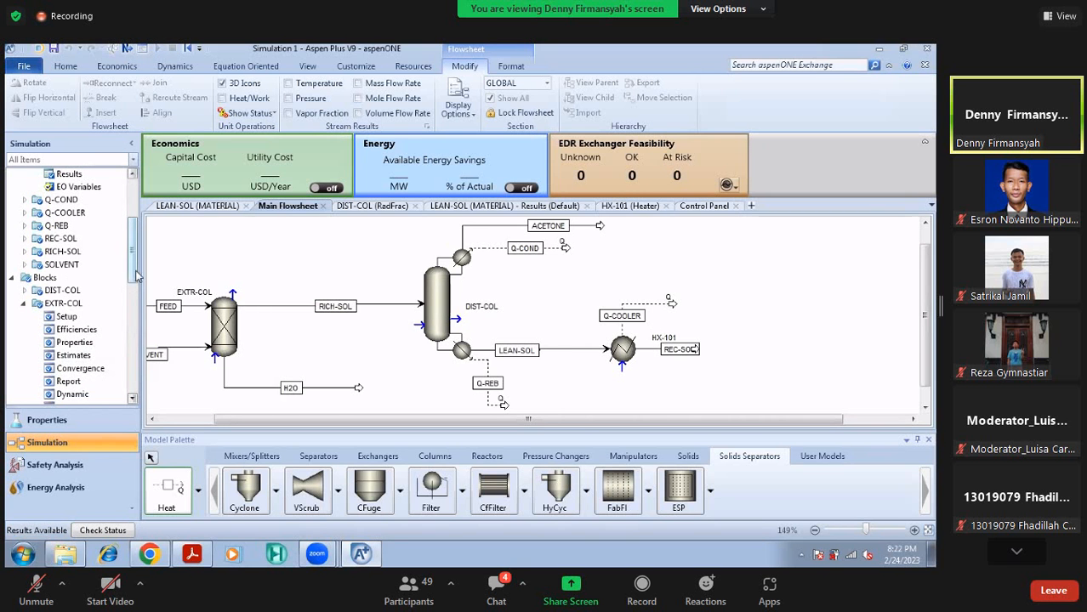
left_click_drag(135, 284, 129, 369)
left_click(65, 353)
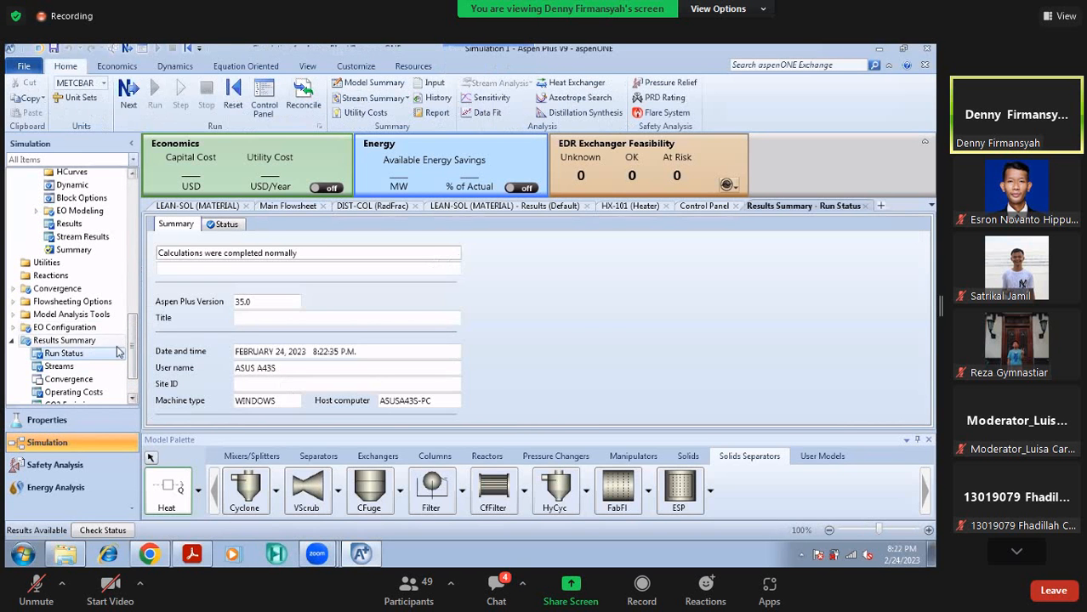
left_click_drag(133, 346, 135, 355)
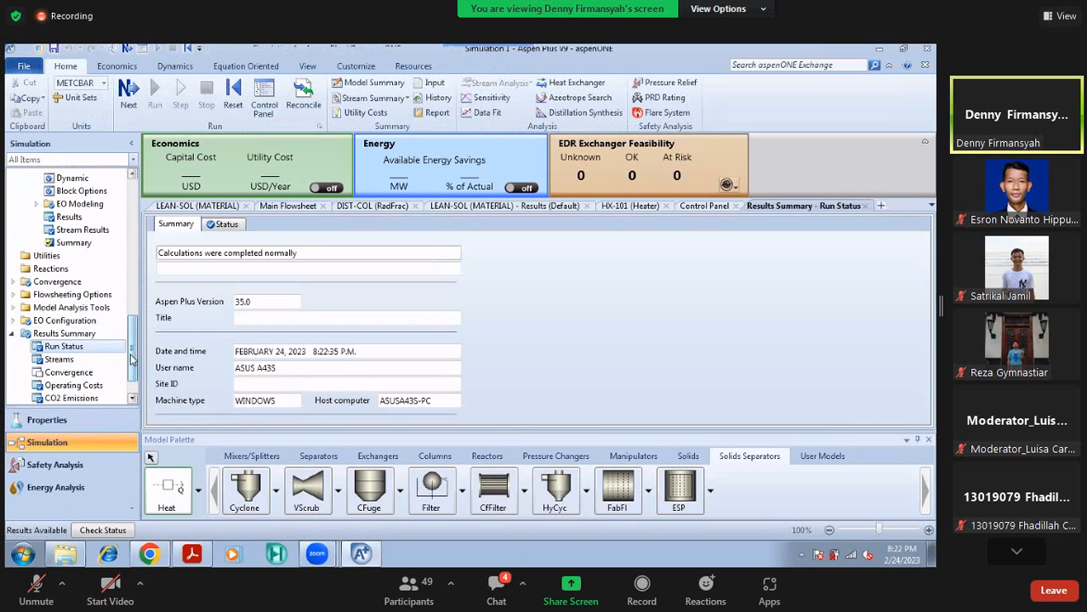
Collapse the Results Summary, Streams and EXTR-COL branches of the navigation tree and open the results of HX-101
left_click(13, 335)
scroll(26, 245, "up", 10)
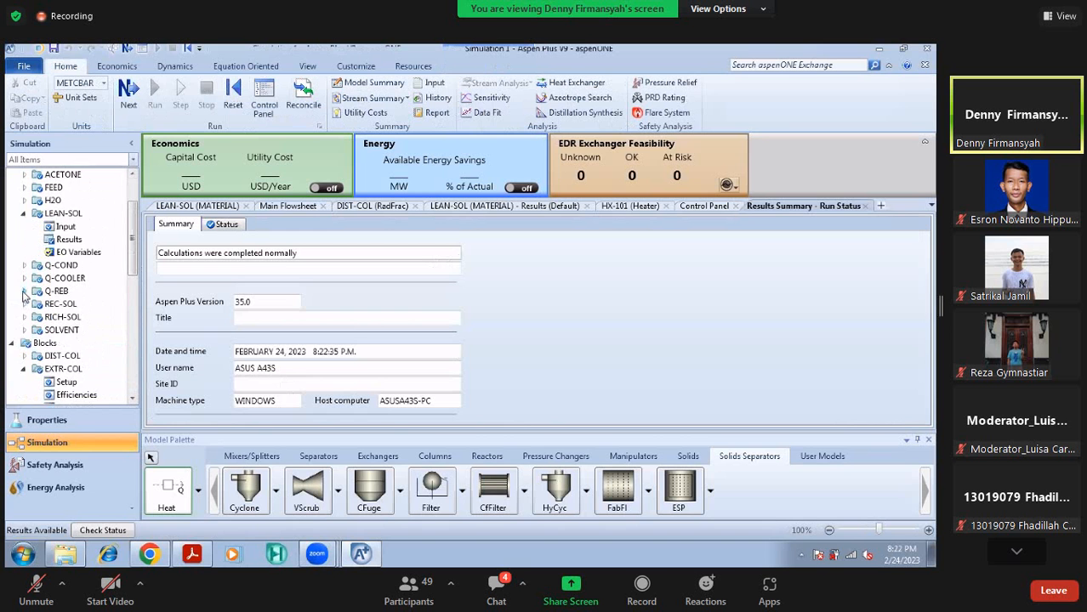
left_click(14, 227)
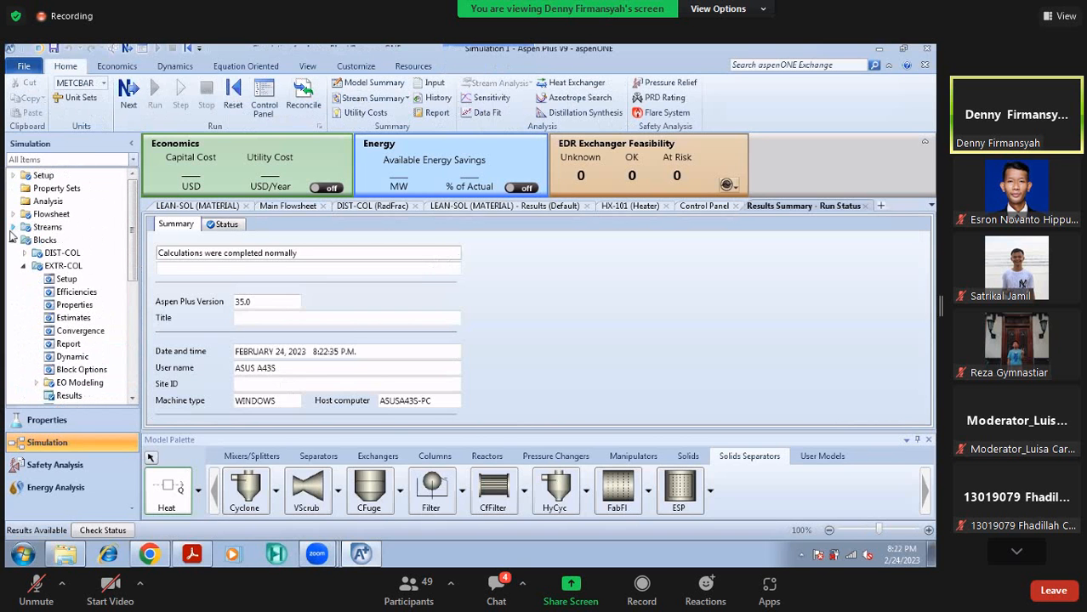
left_click(11, 240)
left_click(11, 240)
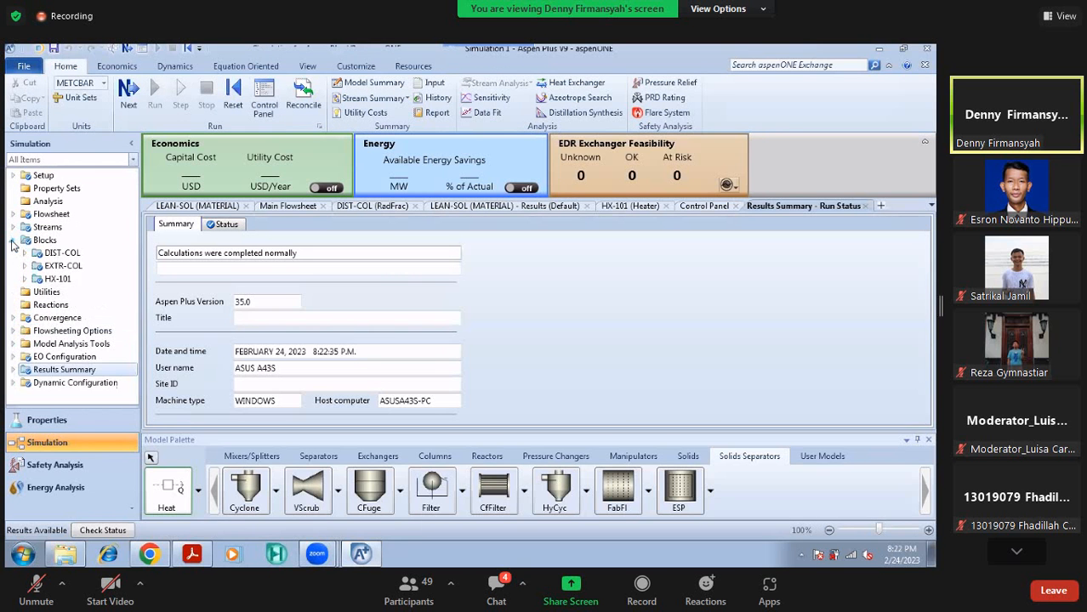
left_click(24, 279)
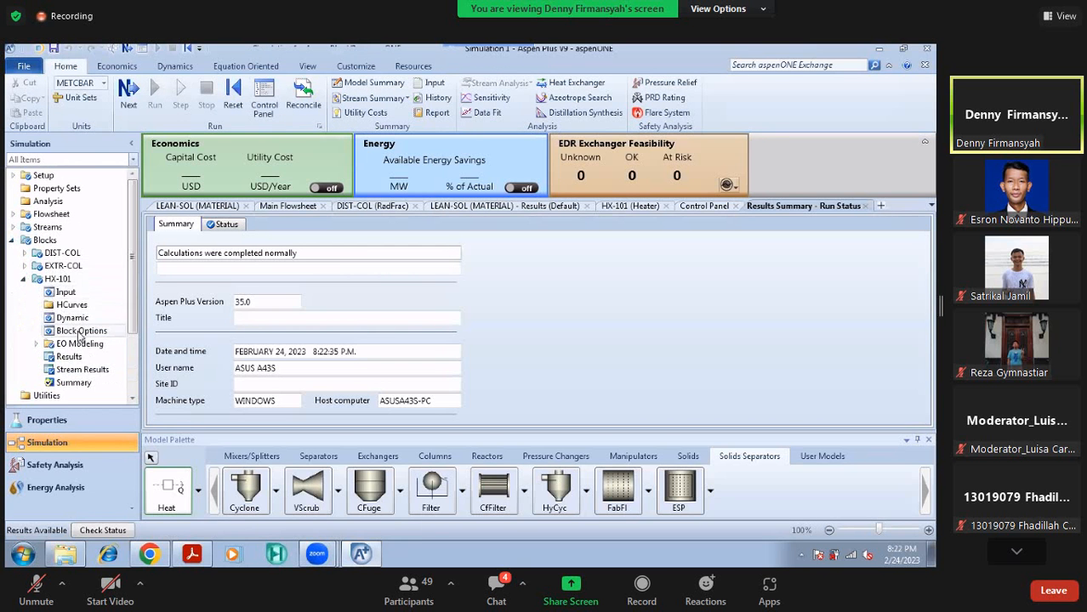
left_click(71, 357)
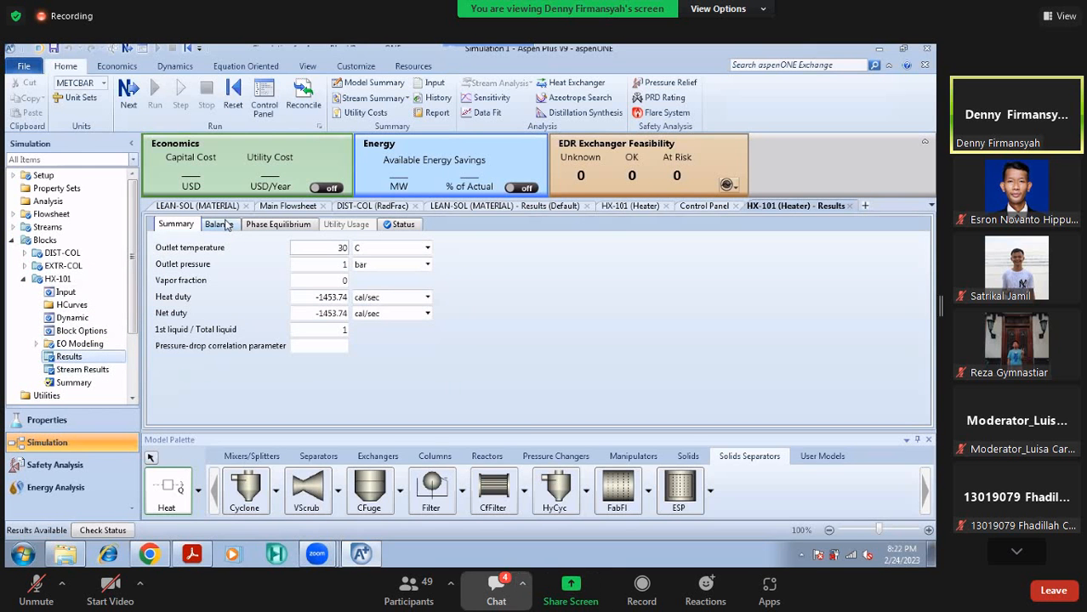
Examine HX-101's balance results and return to its results summary with the duties and outlet conditions
left_click(495, 586)
left_click(219, 226)
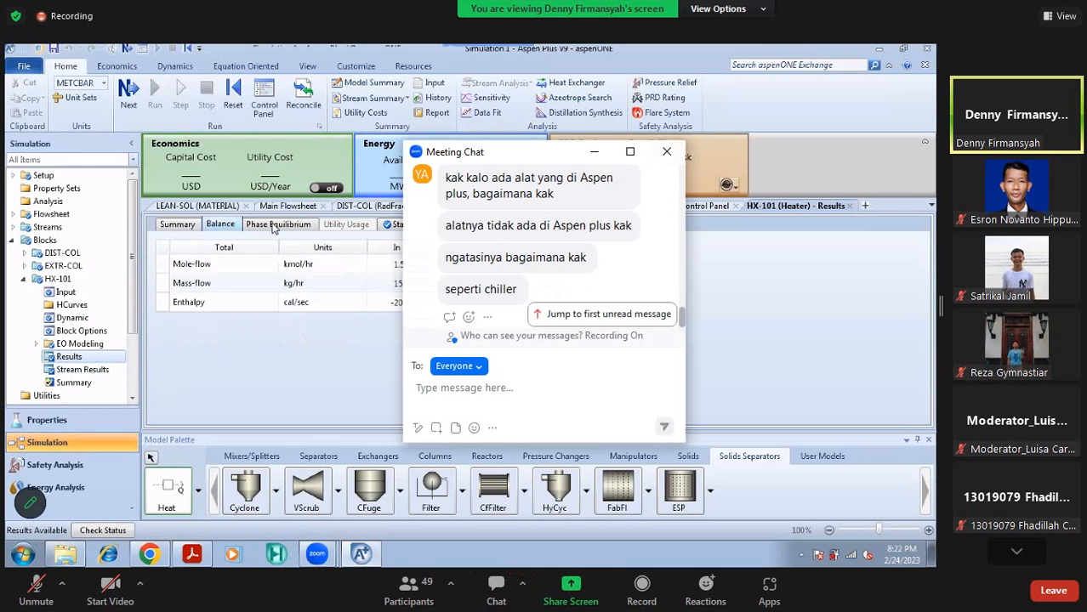
left_click(666, 151)
left_click(187, 228)
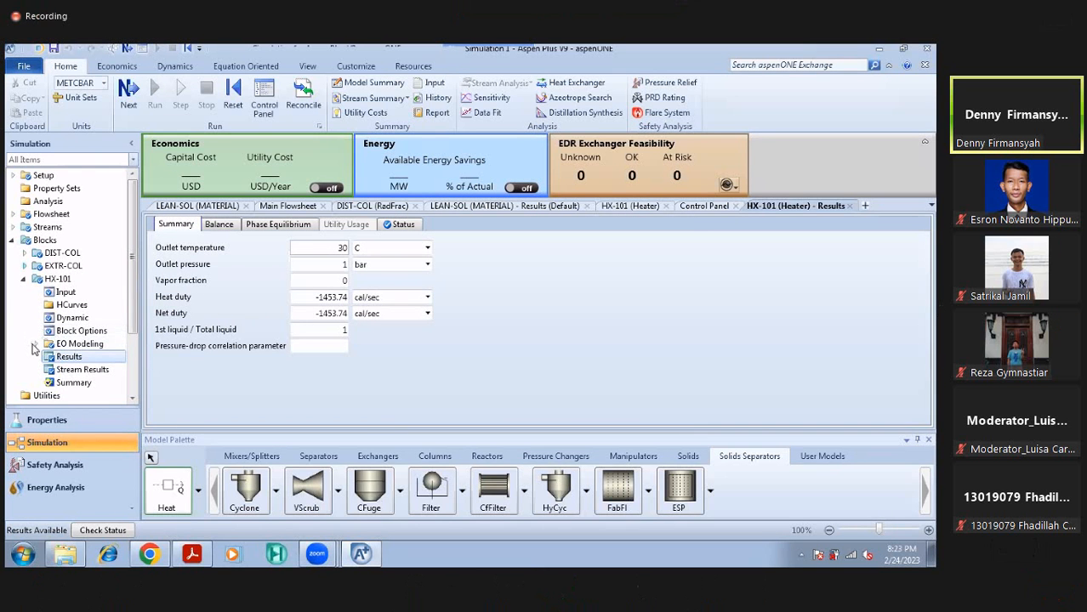
Collapse the HX-101 and Blocks branches of the navigation tree and return to the main flowsheet
left_click(24, 279)
left_click(14, 240)
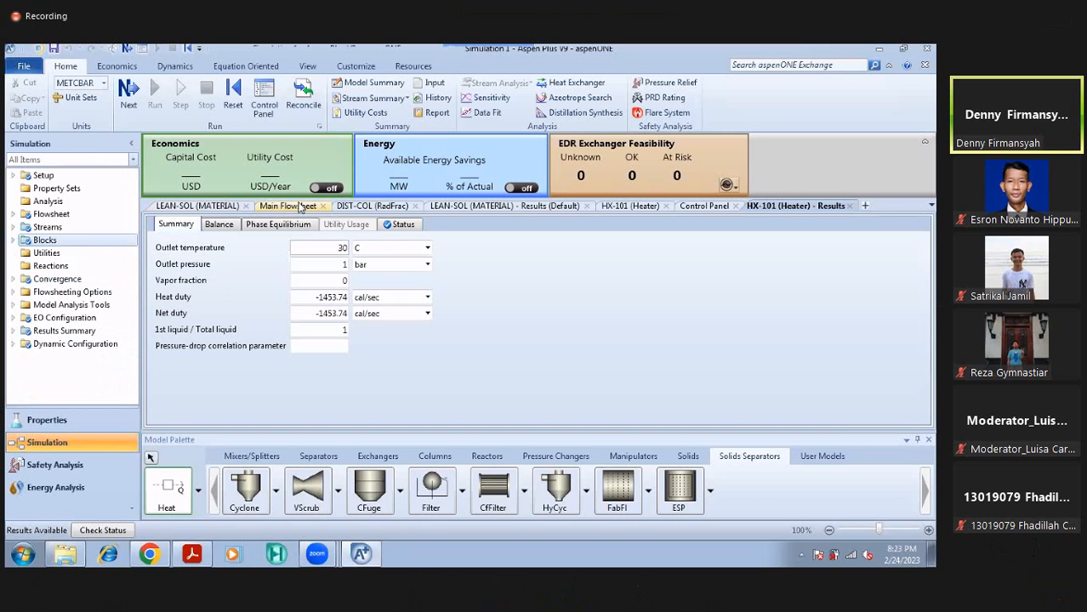
left_click(289, 206)
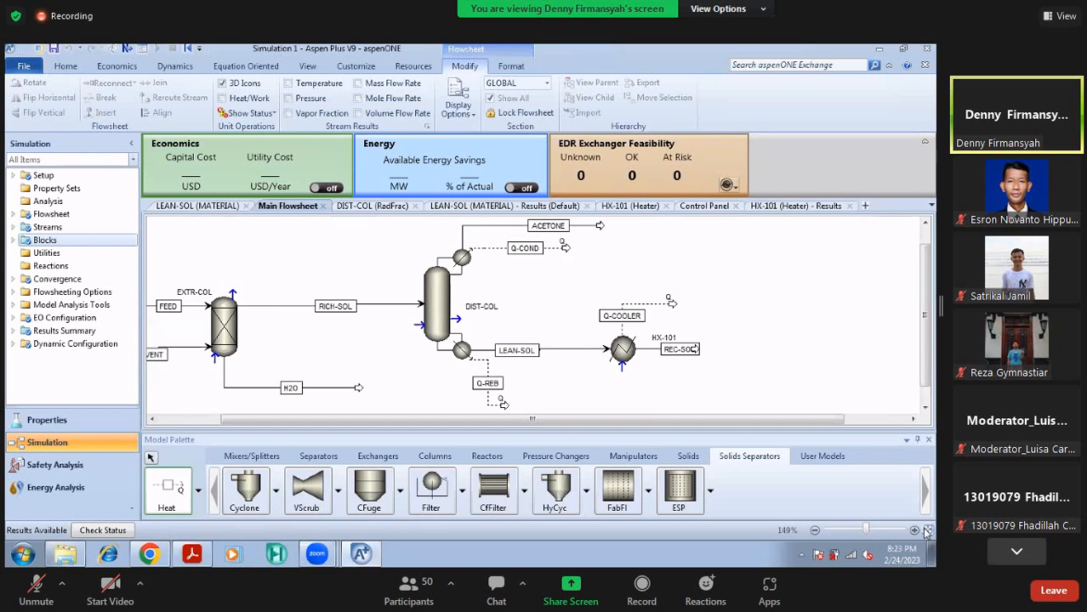
left_click(927, 531)
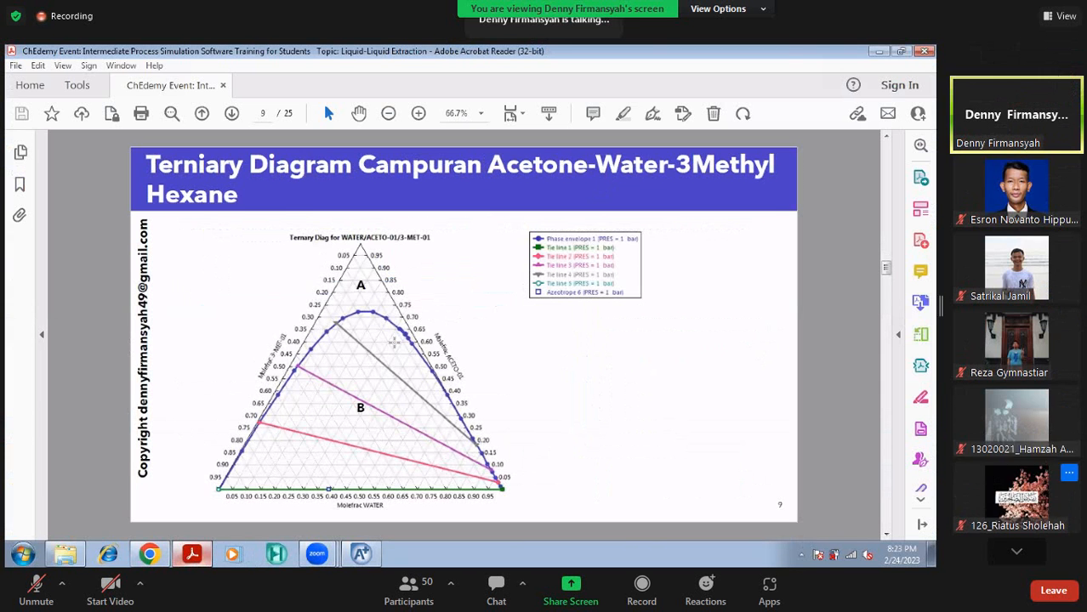
left_click(1016, 551)
left_click(1016, 552)
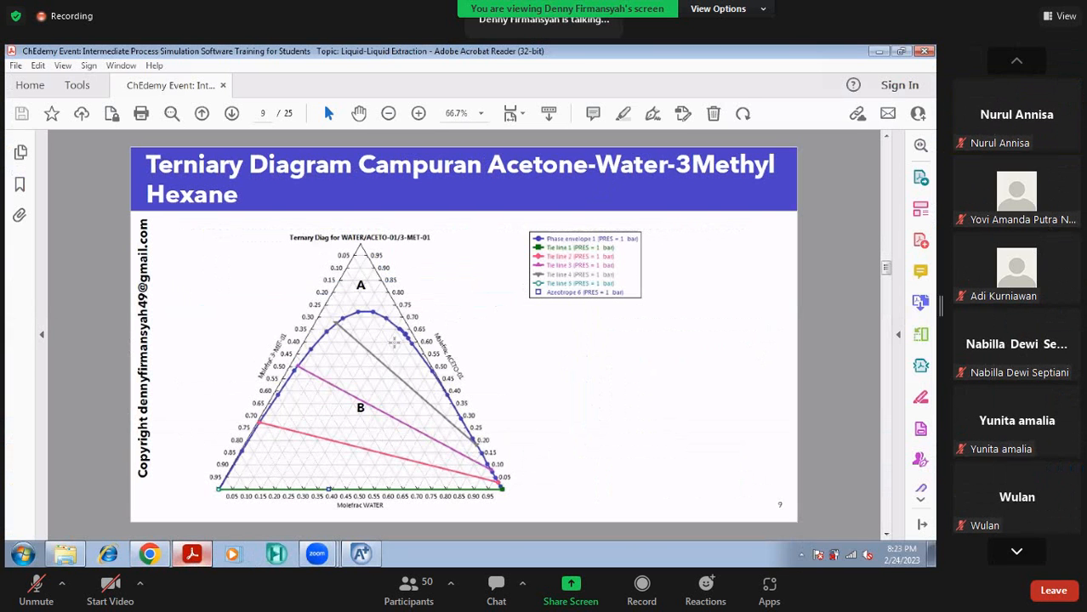
left_click(1016, 552)
left_click(1016, 552)
left_click(1016, 552)
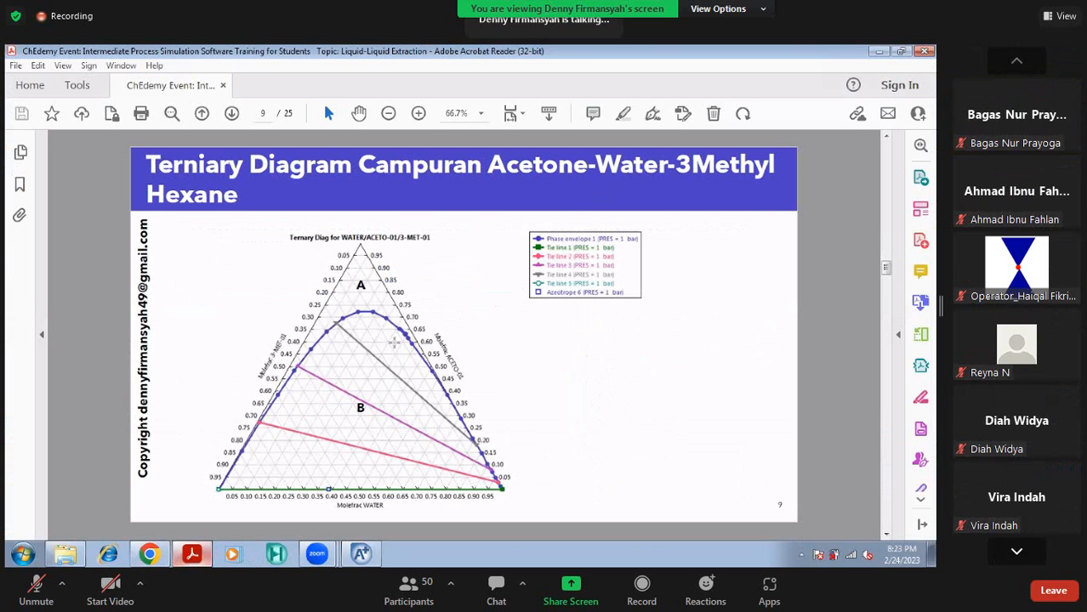
left_click(1016, 552)
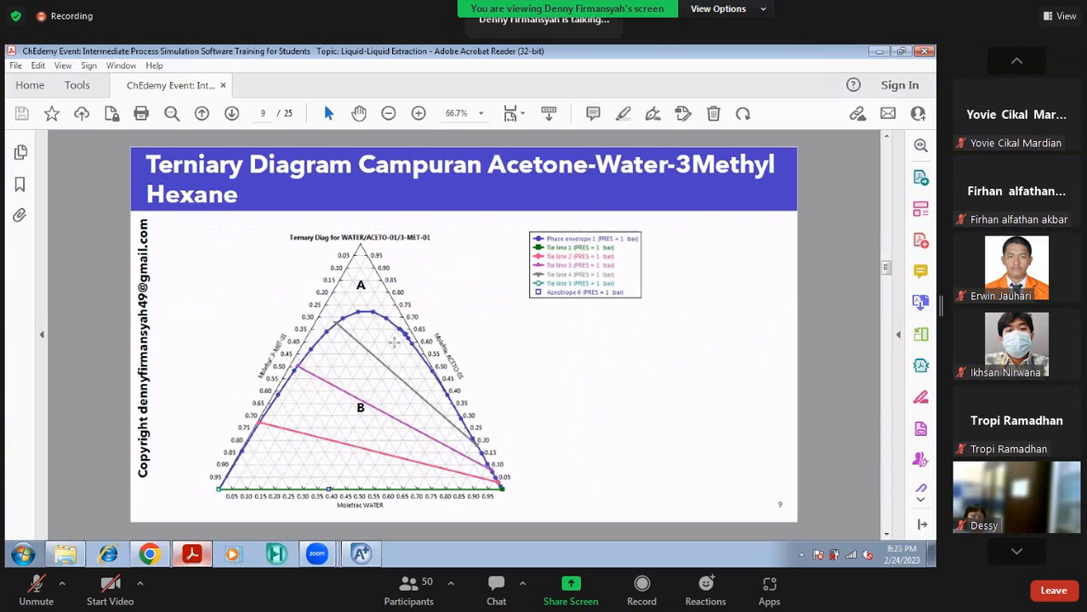
left_click(1016, 61)
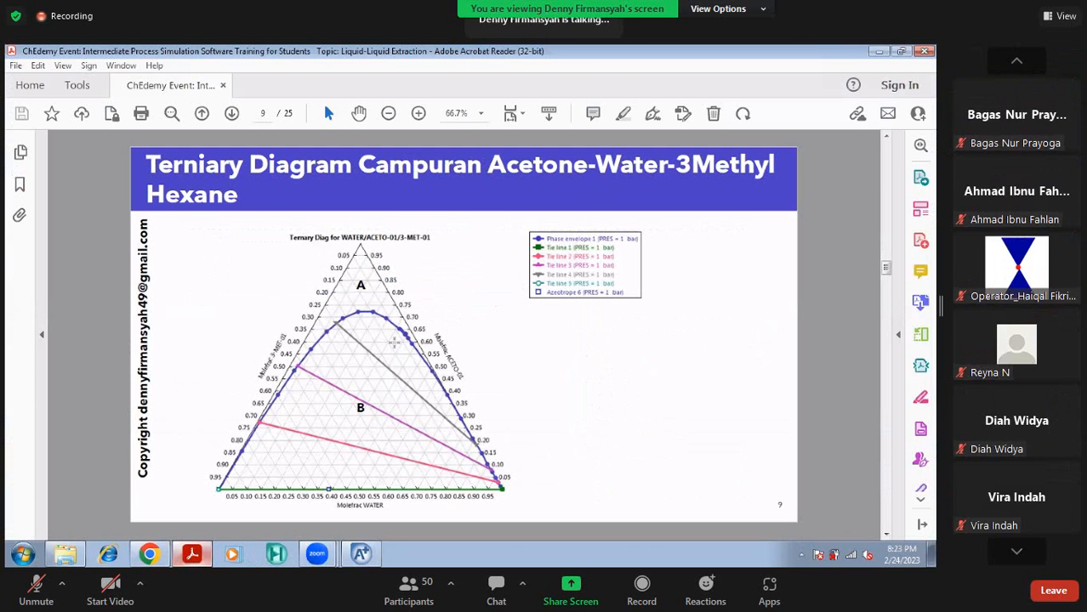
left_click(1016, 61)
left_click(1016, 61)
left_click(1016, 61)
left_click(1016, 62)
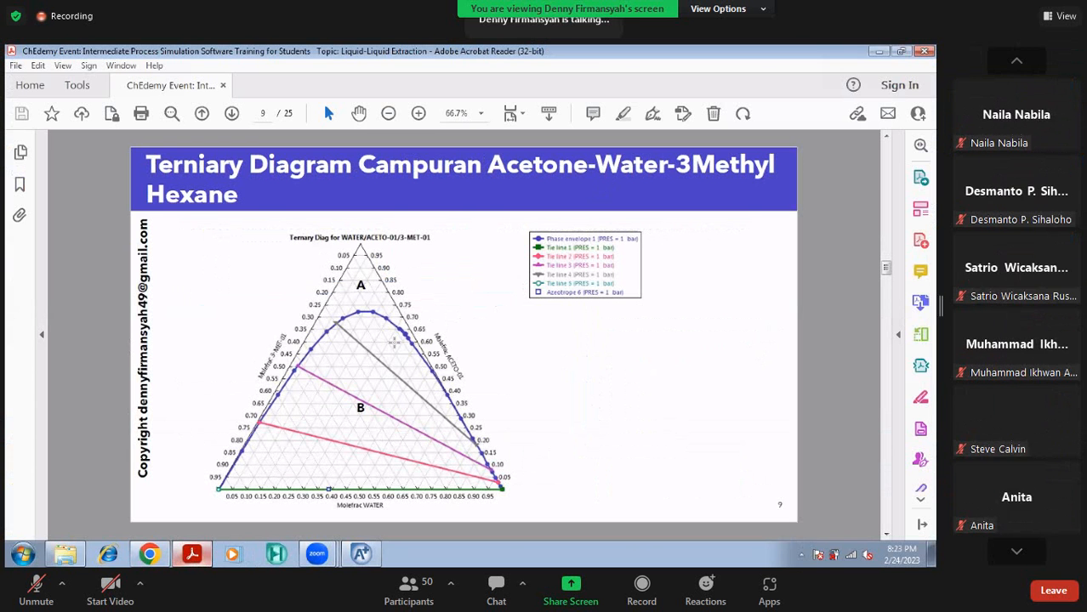
left_click(1016, 61)
left_click(1016, 61)
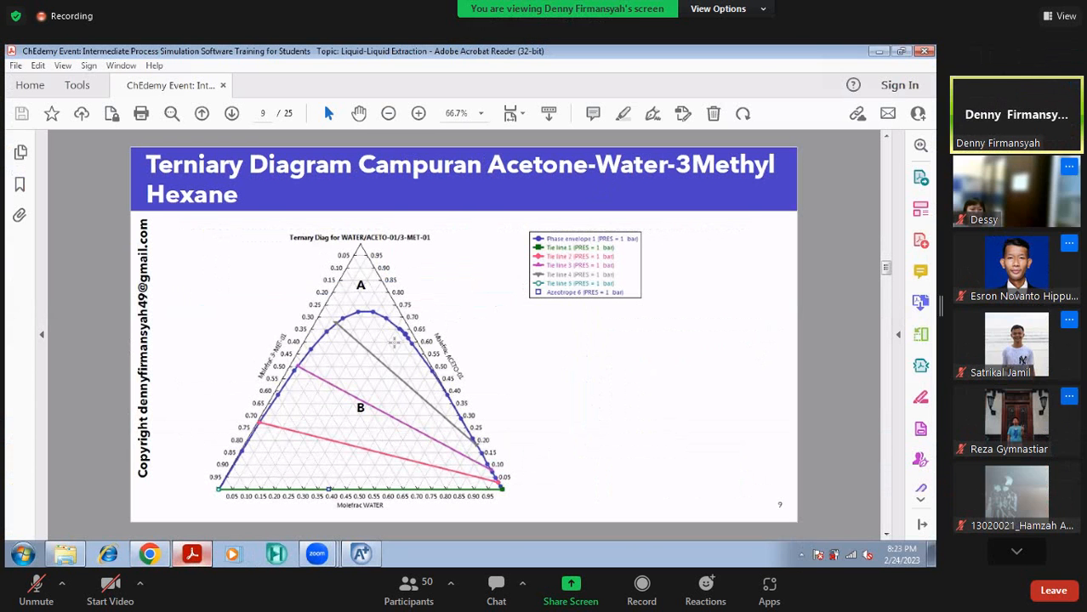
left_click(1016, 551)
left_click(1016, 551)
left_click(1016, 551)
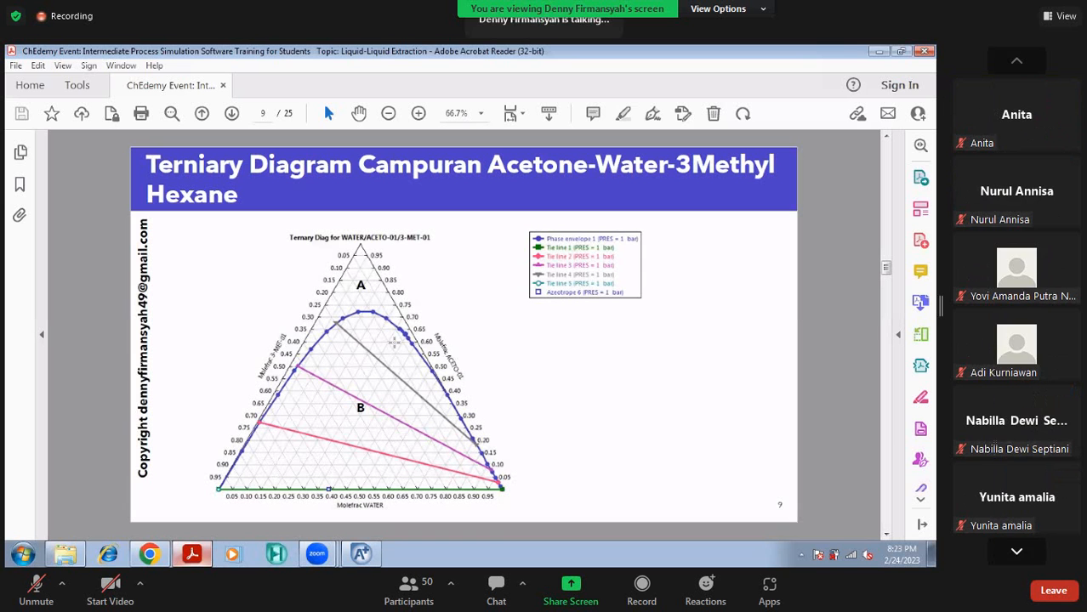
left_click(1016, 551)
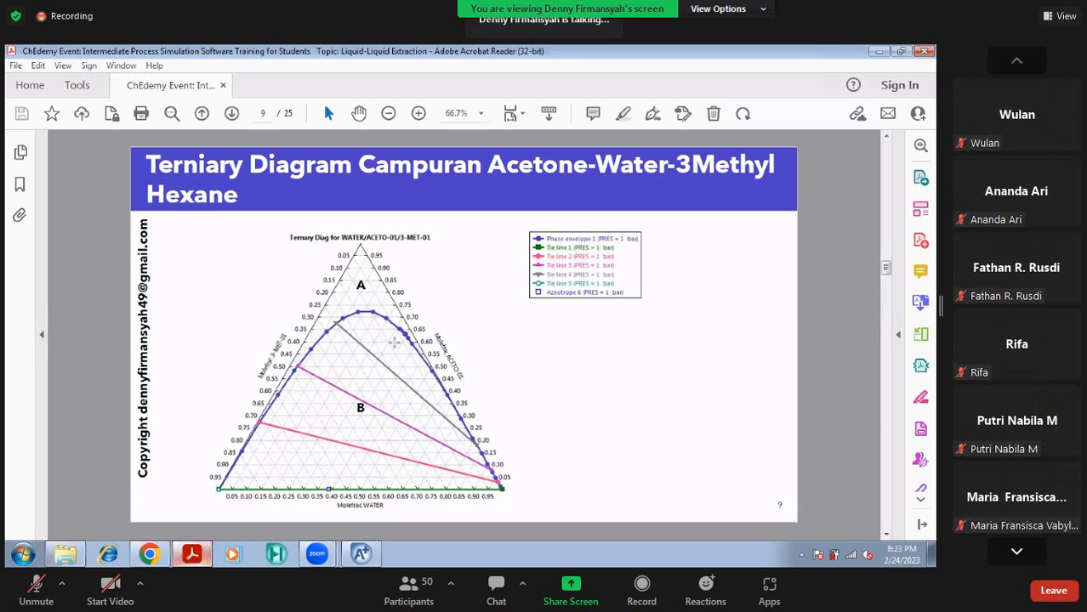
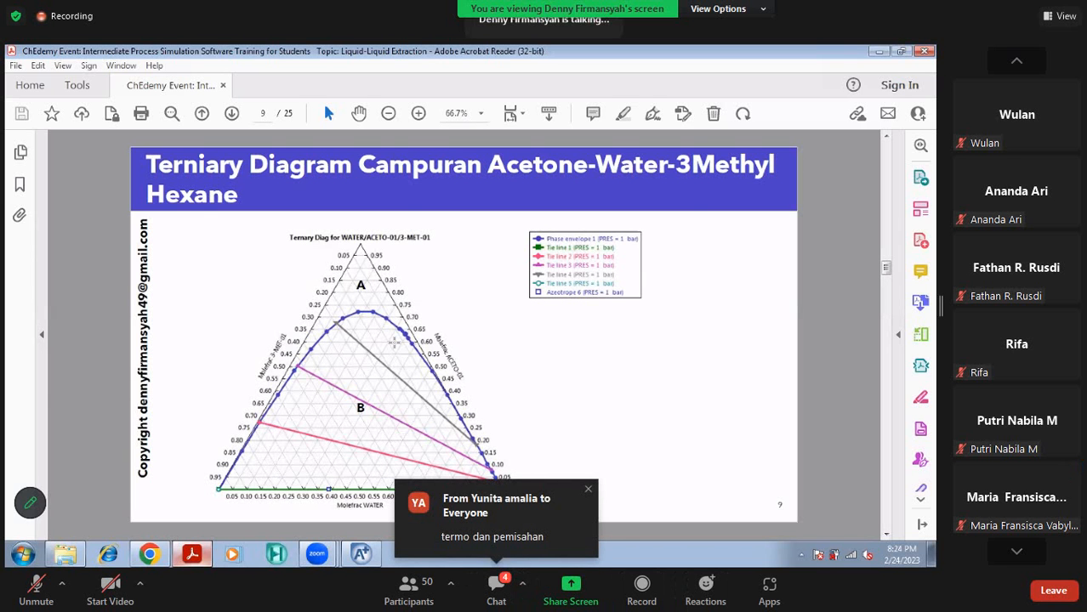
left_click(495, 585)
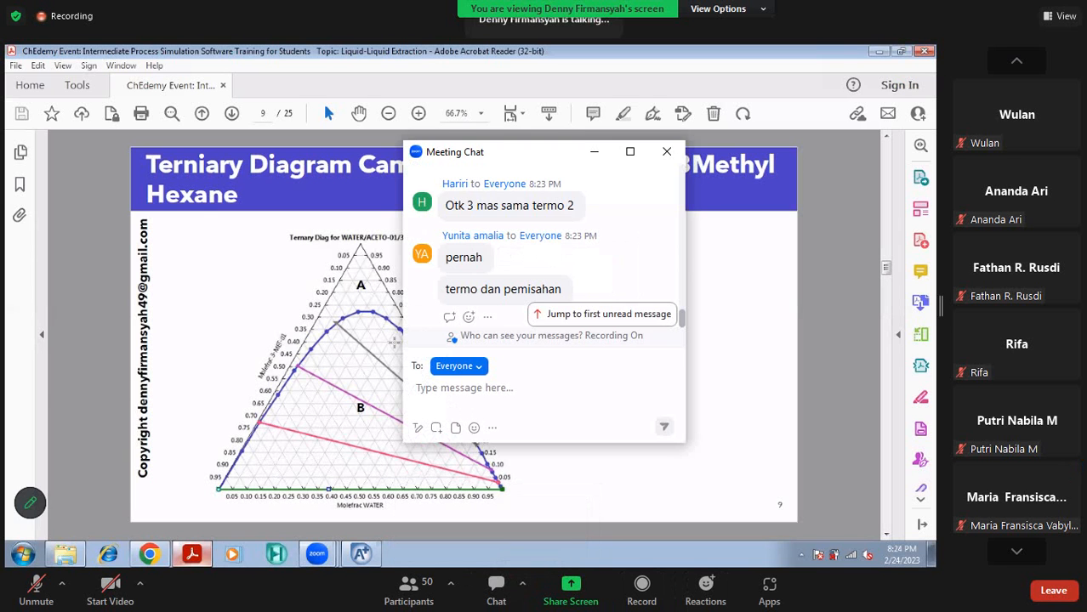
left_click(667, 151)
Switch to Aspen Plus and look through the flowsheet commands and the model results summary for the ternary diagram analysis
left_click(362, 555)
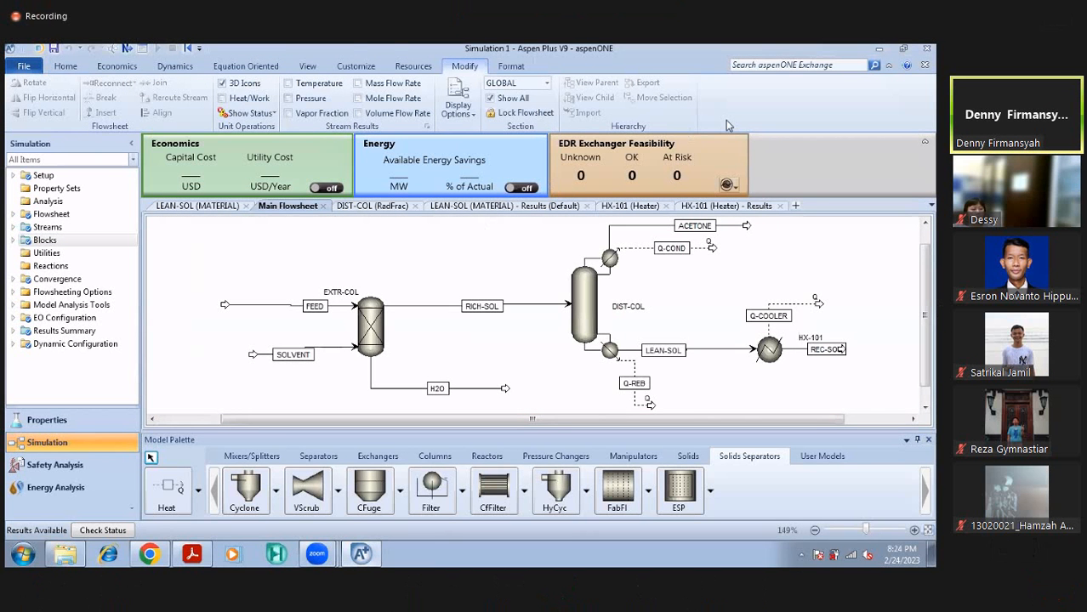
left_click(61, 68)
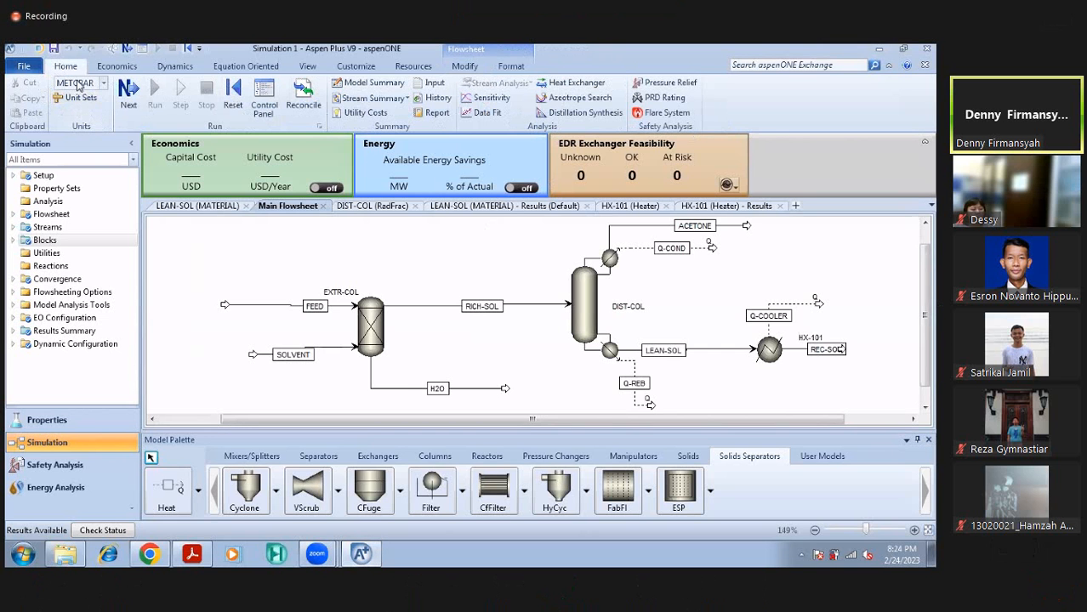
left_click(117, 66)
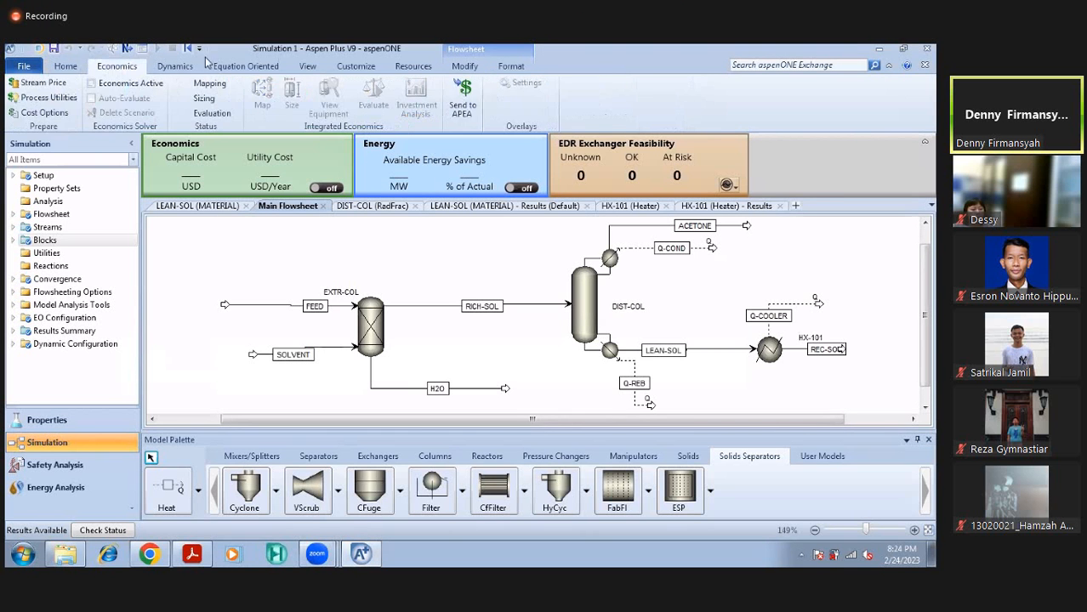
left_click(311, 67)
left_click(77, 67)
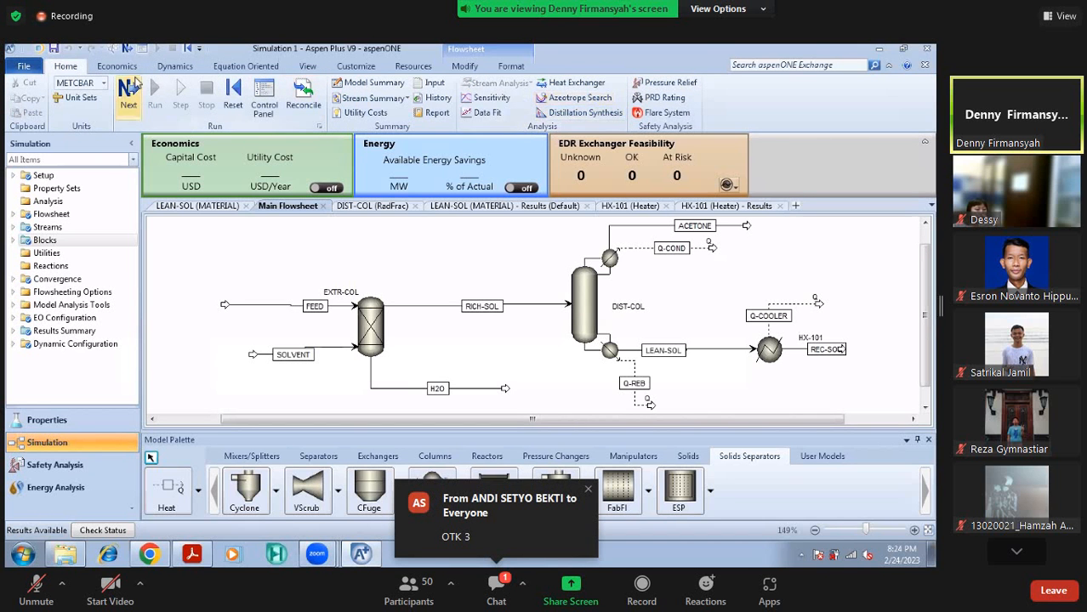
left_click(131, 68)
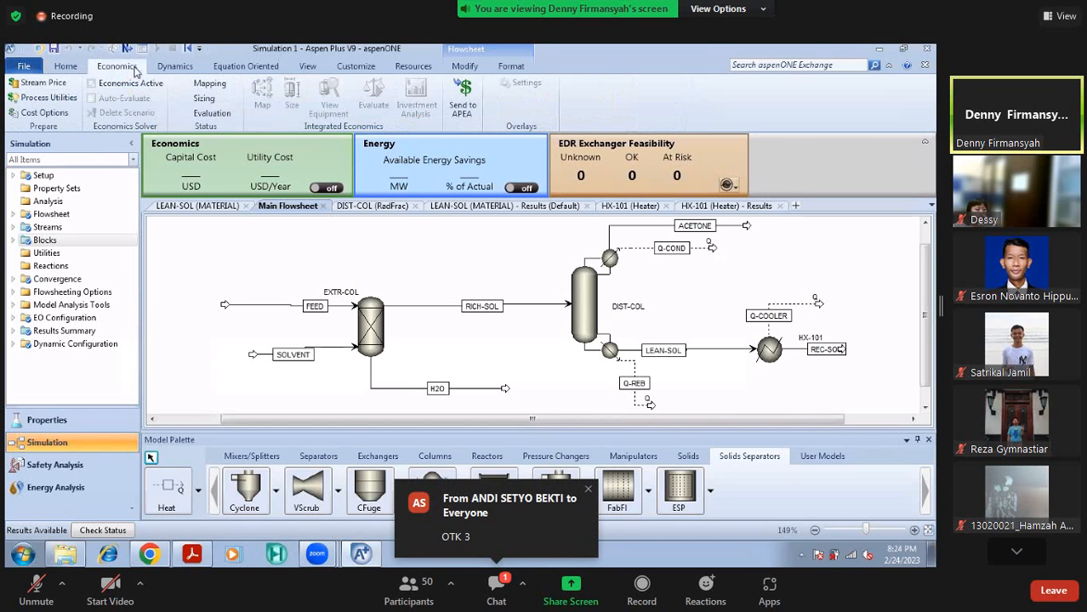
left_click(307, 66)
left_click(371, 68)
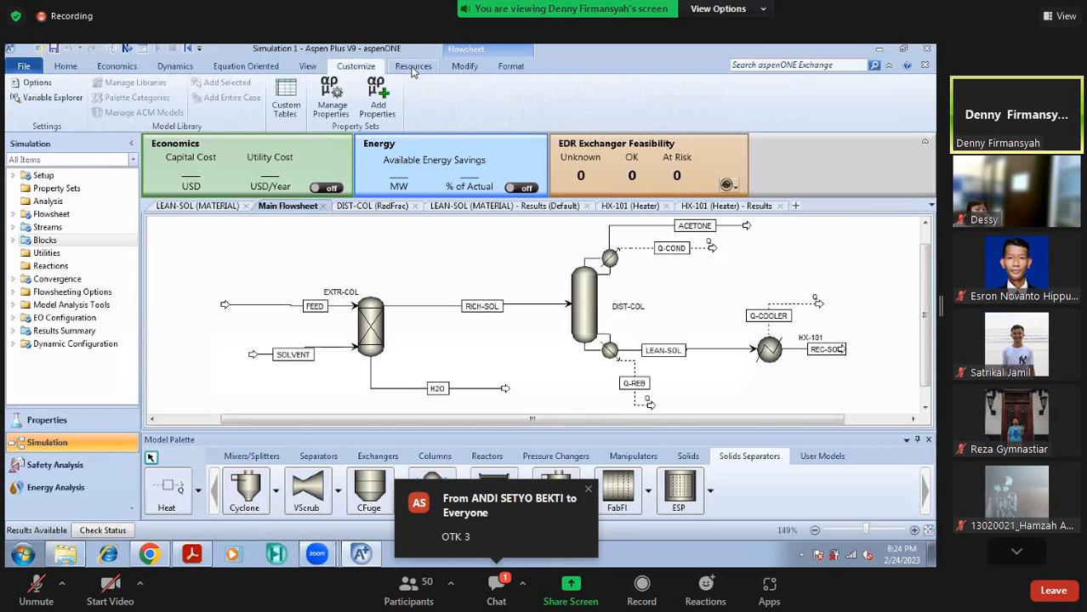
left_click(414, 66)
left_click(468, 67)
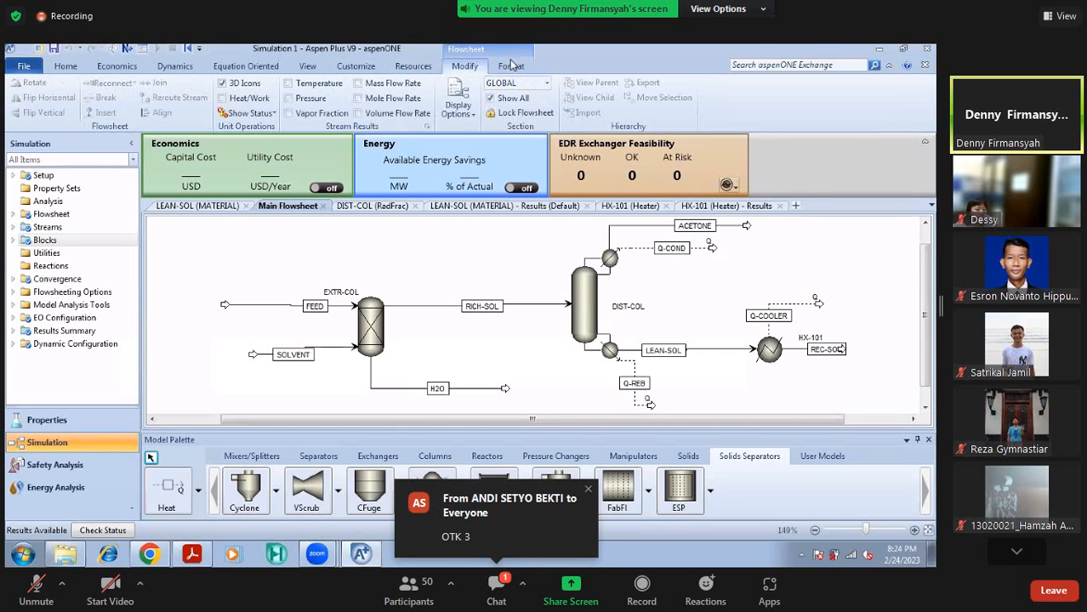
left_click(511, 68)
left_click(68, 70)
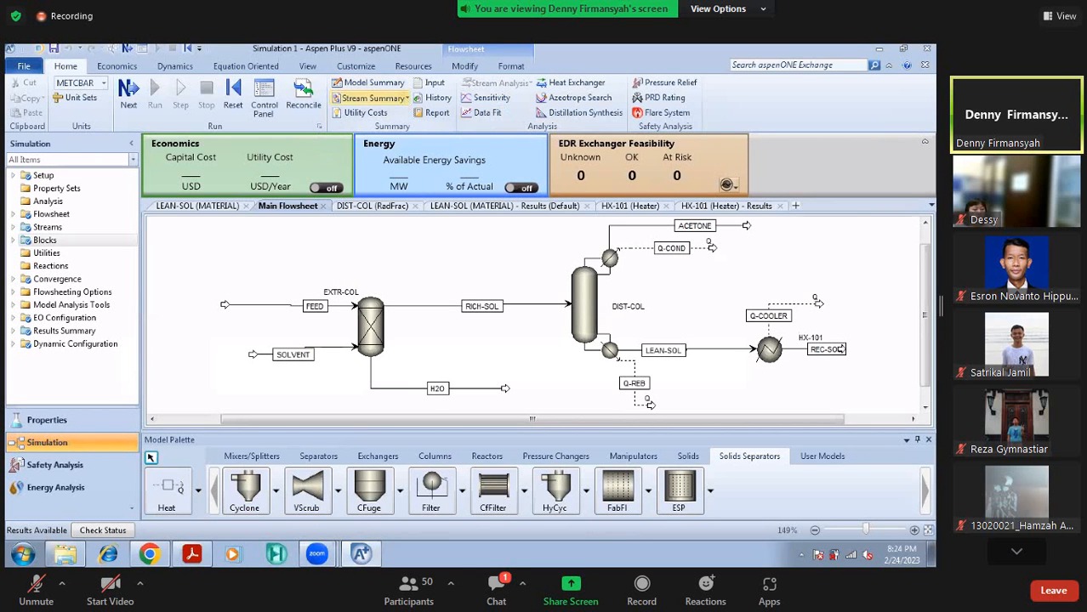
left_click(408, 98)
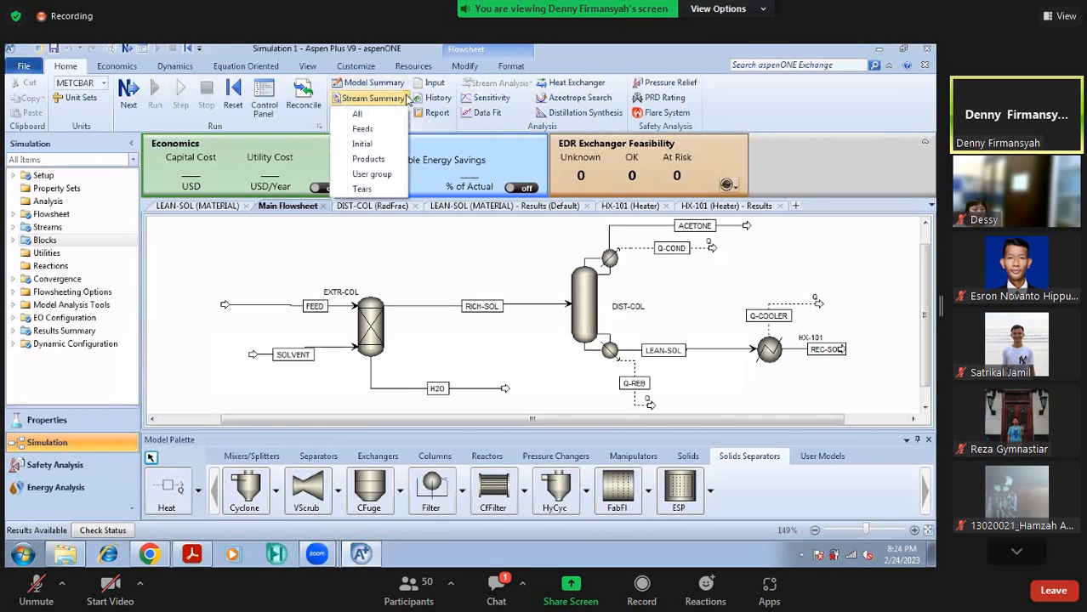
left_click(405, 83)
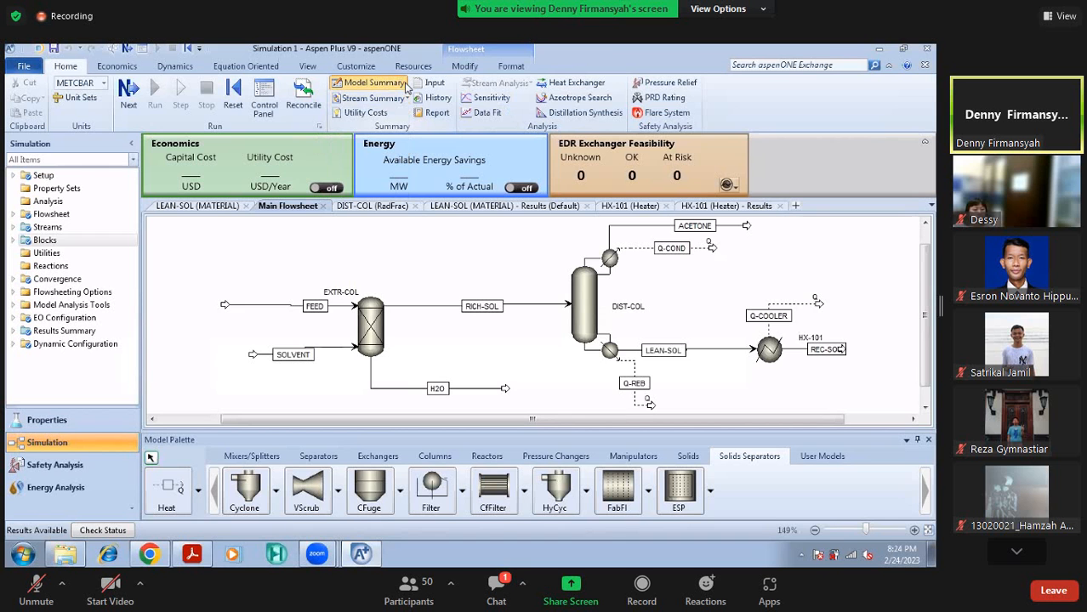
left_click(405, 85)
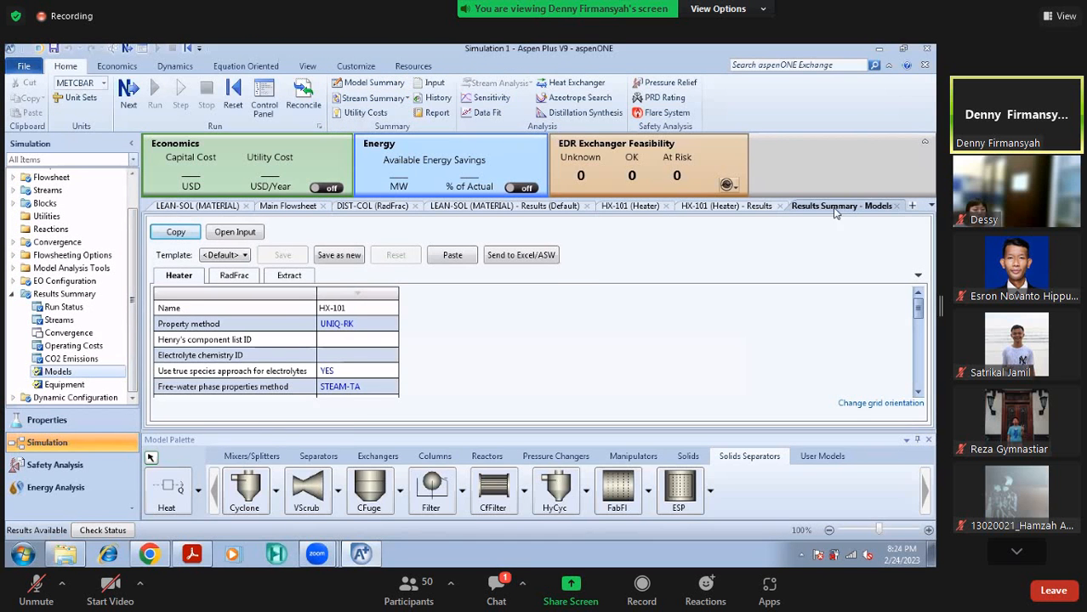
Close the model results summary and all LEAN-SOL, DIST-COL and HX-101 forms, keeping only the main flowsheet open
left_click(896, 207)
left_click(753, 207)
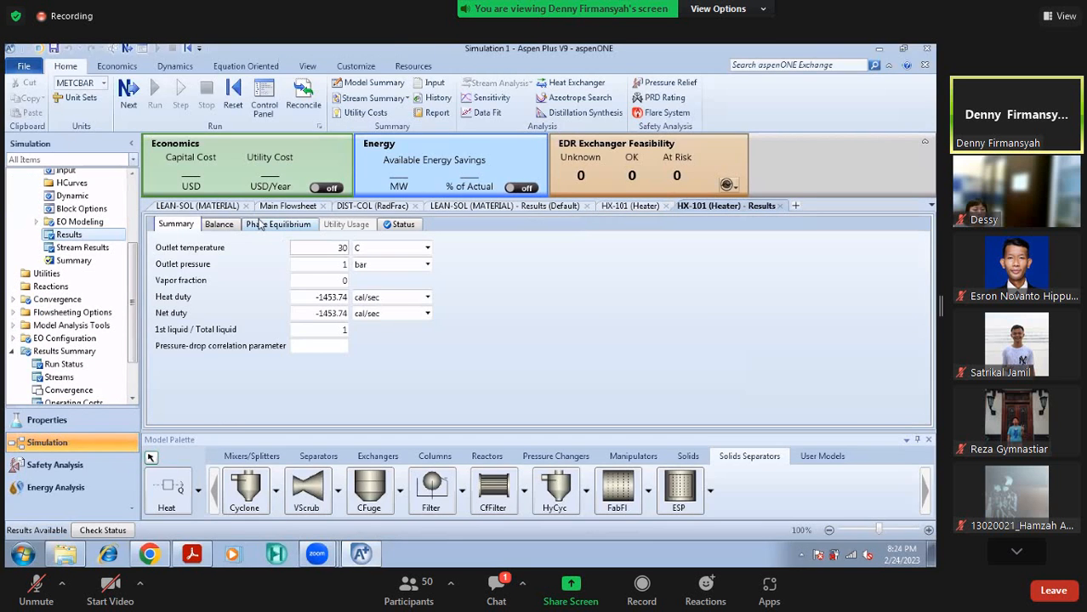
left_click(225, 206)
left_click(245, 206)
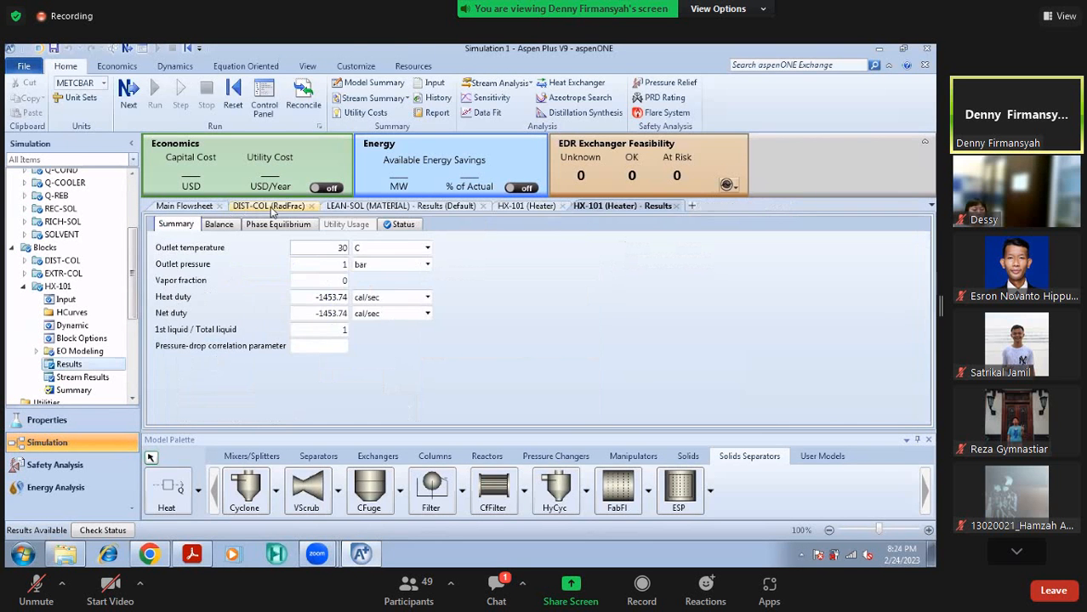
left_click(273, 206)
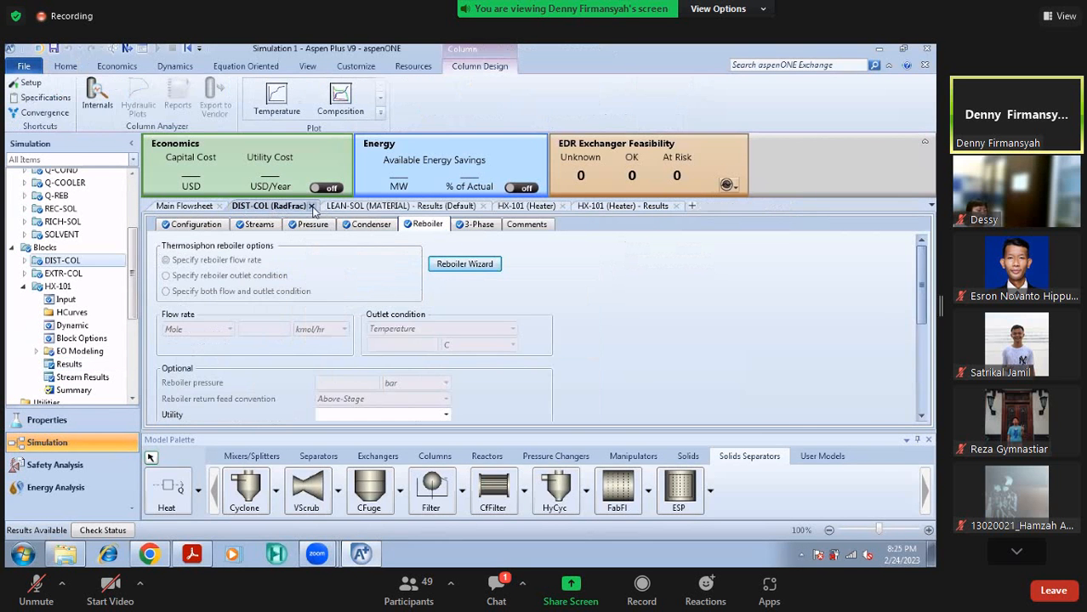
left_click(312, 207)
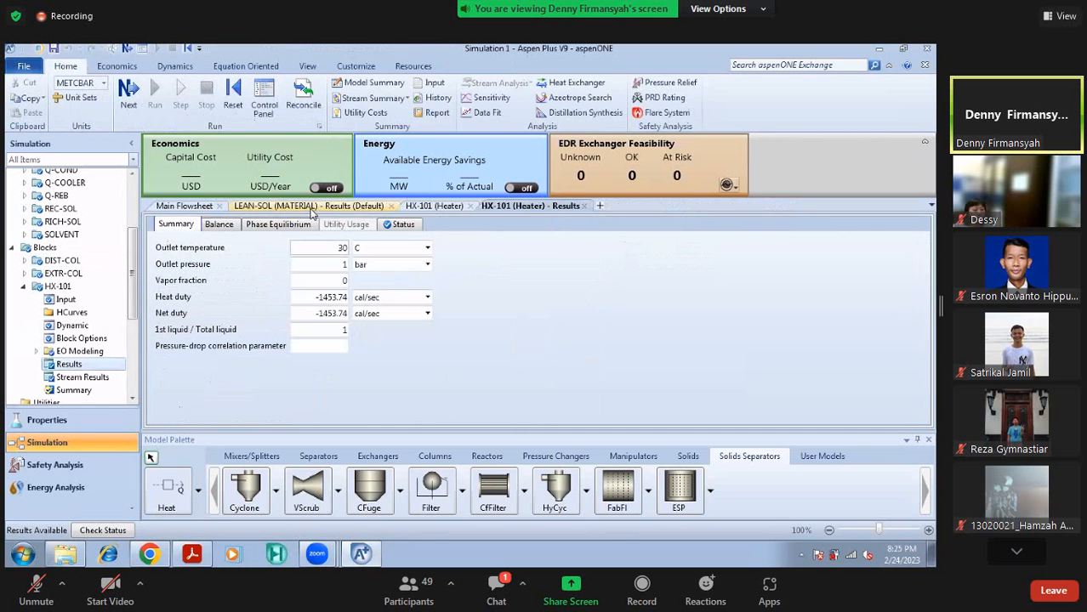
left_click(391, 206)
left_click(412, 206)
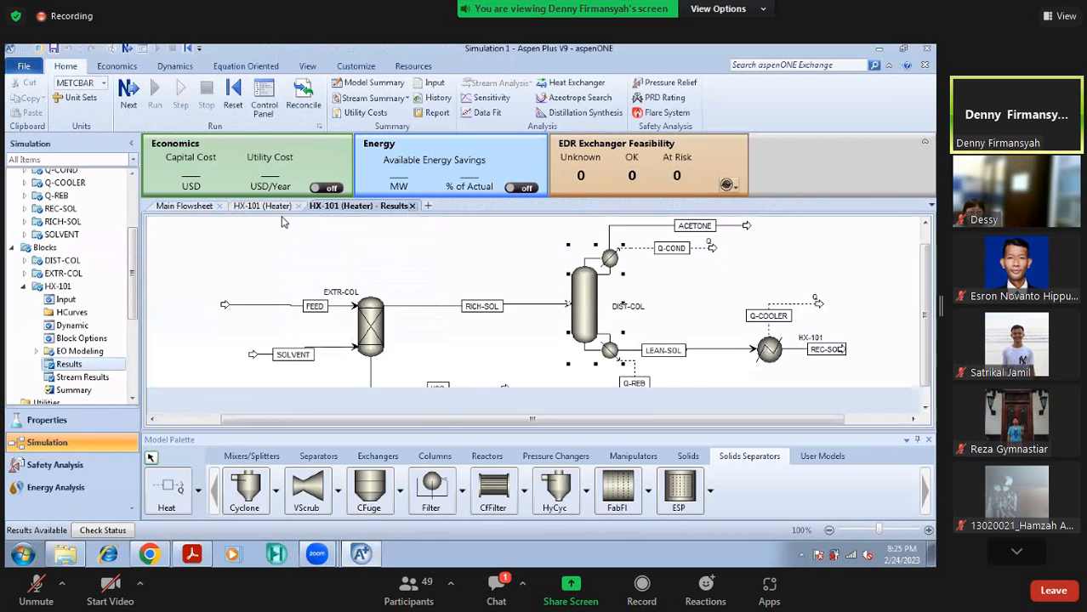
left_click(285, 206)
left_click(299, 206)
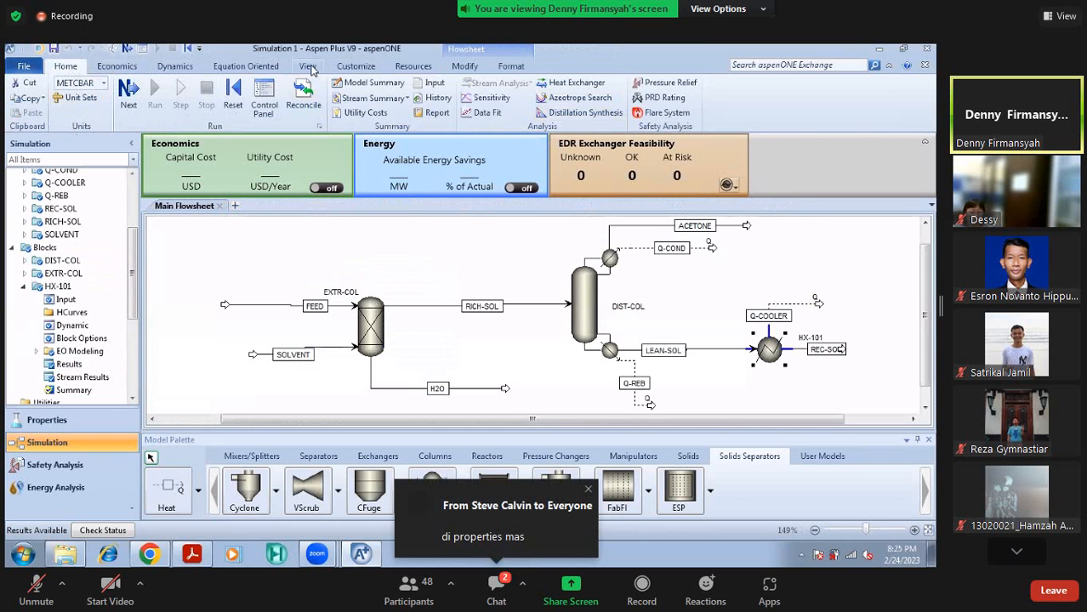
Switch to the Properties environment and collapse the Methods and Components branches of the navigation tree
left_click(308, 68)
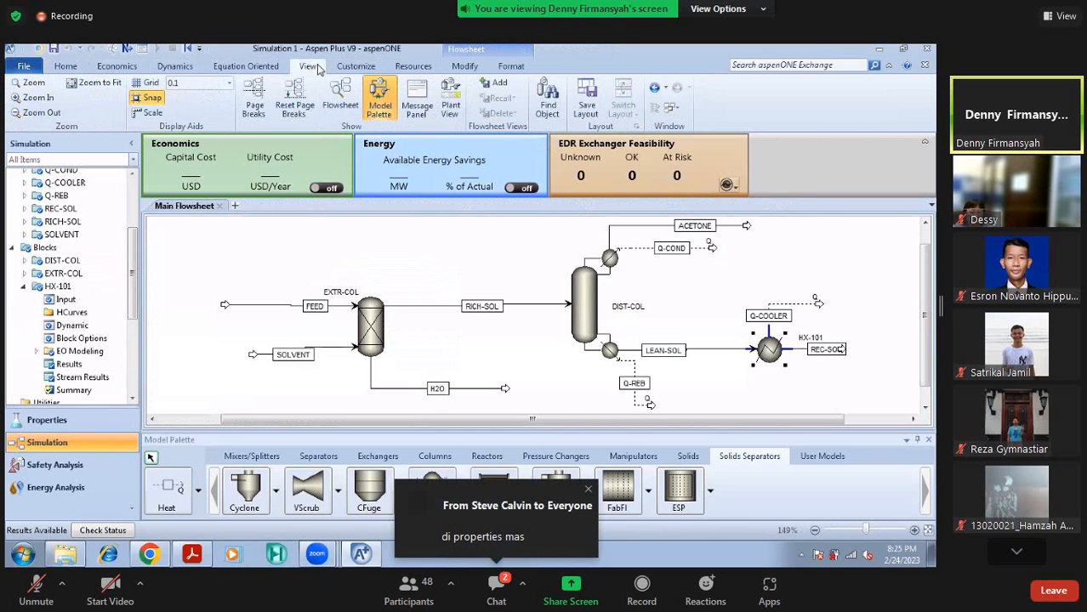
left_click(83, 424)
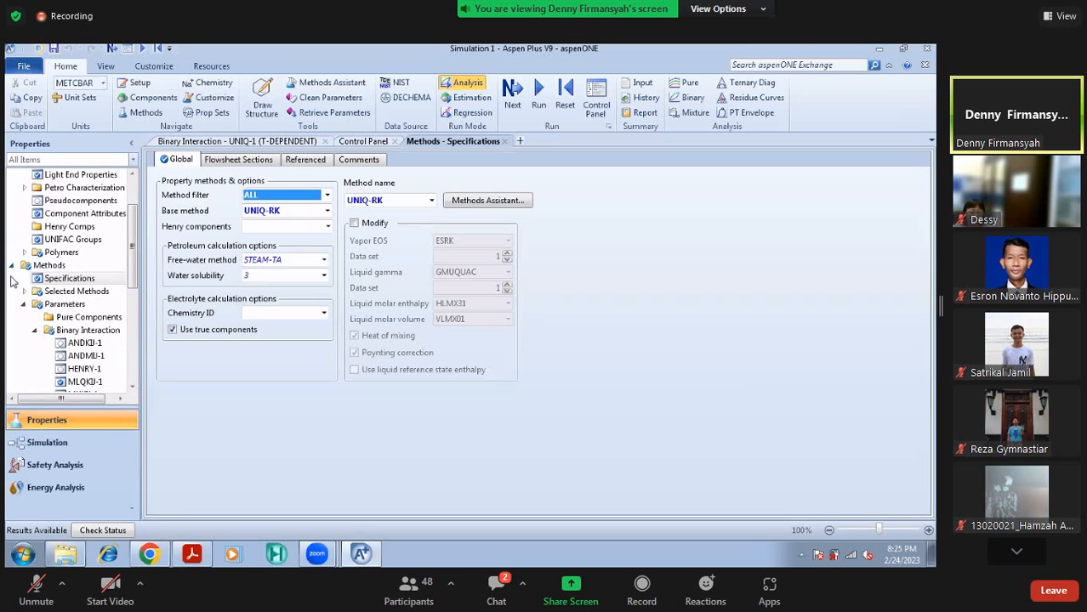
left_click(12, 266)
scroll(13, 185, "up", 1)
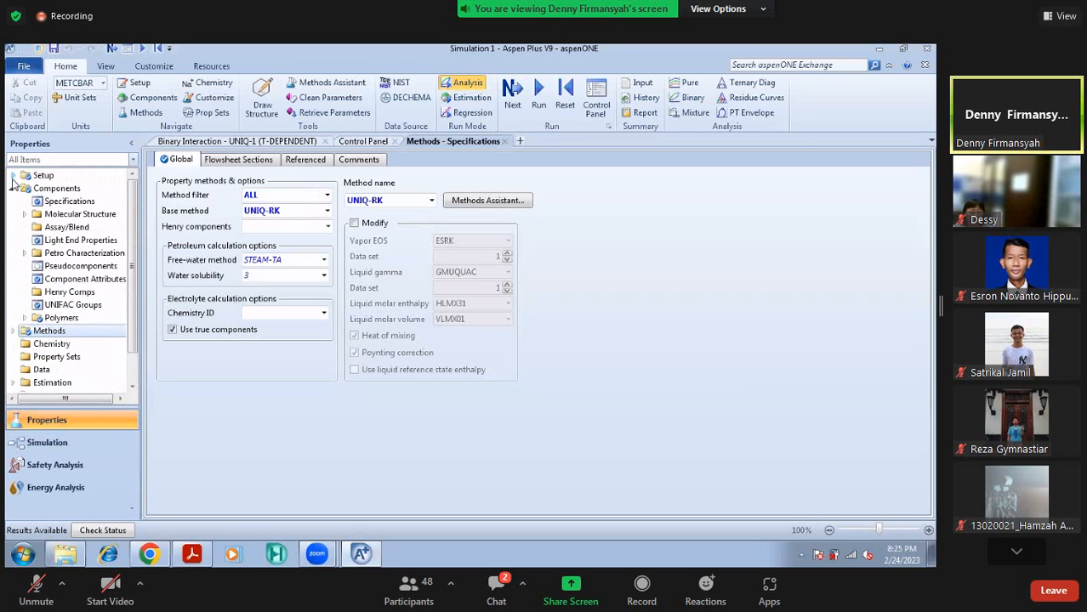
left_click(13, 189)
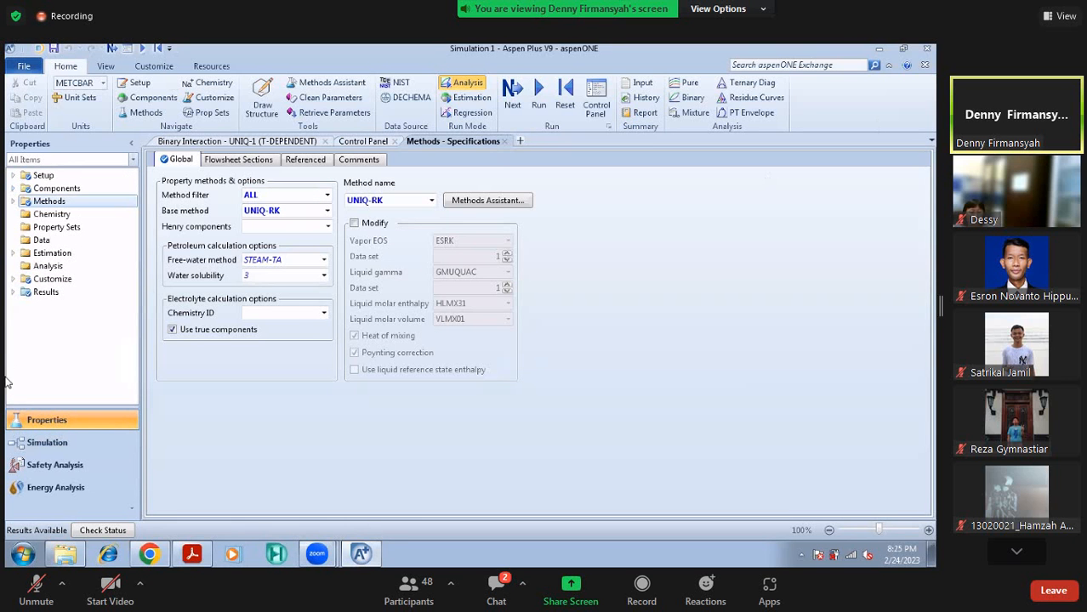
Start a ternary diagram analysis in the Properties environment, continuing with Aspen Plus Ternary Diag and keeping ACETO-01 as component 1
left_click(46, 443)
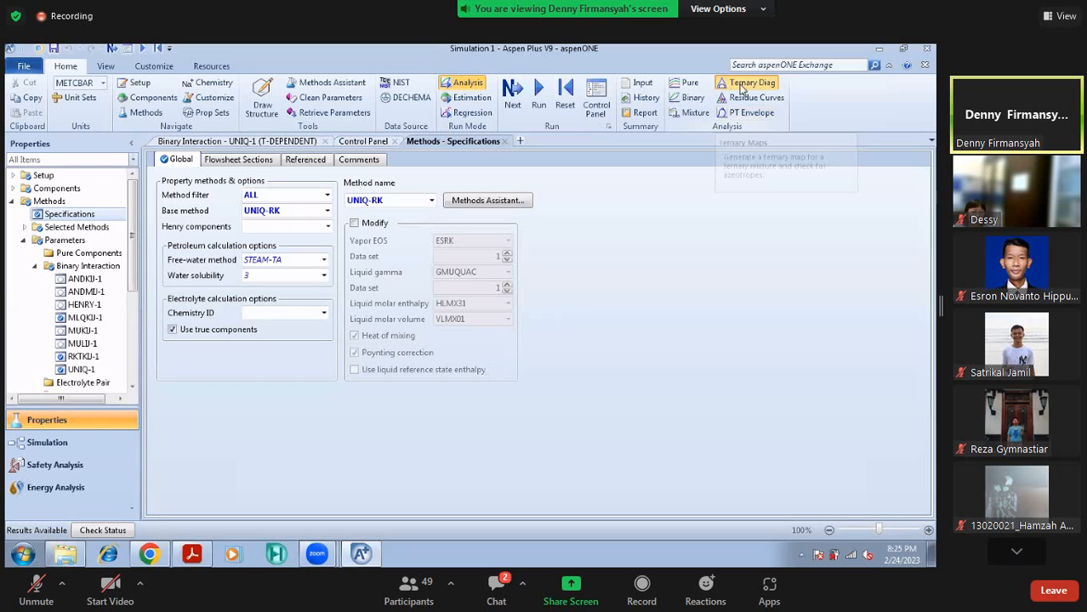
left_click(736, 87)
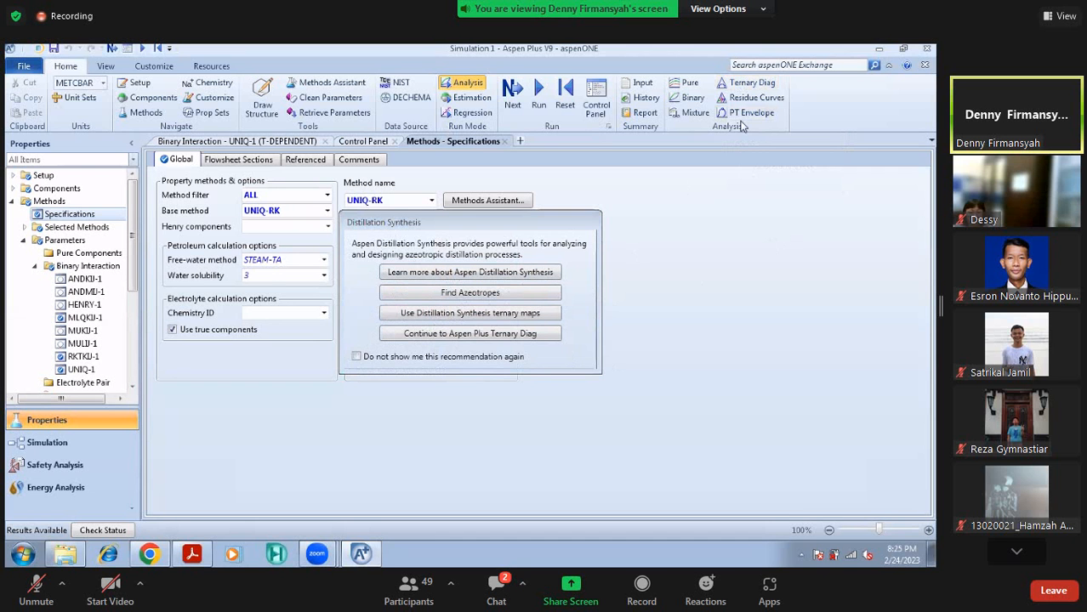
left_click(473, 333)
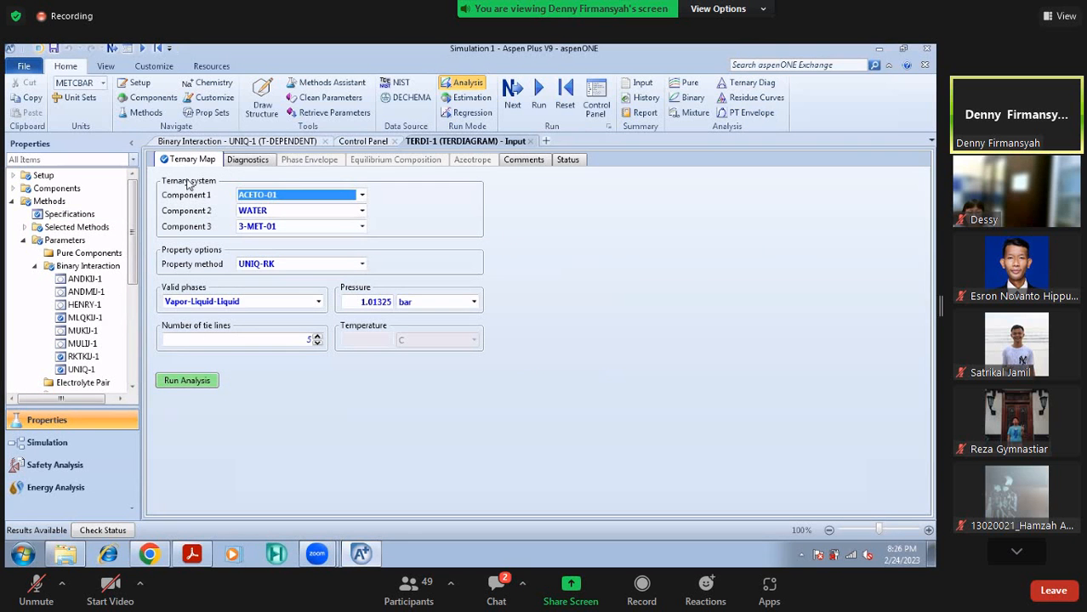
left_click(362, 194)
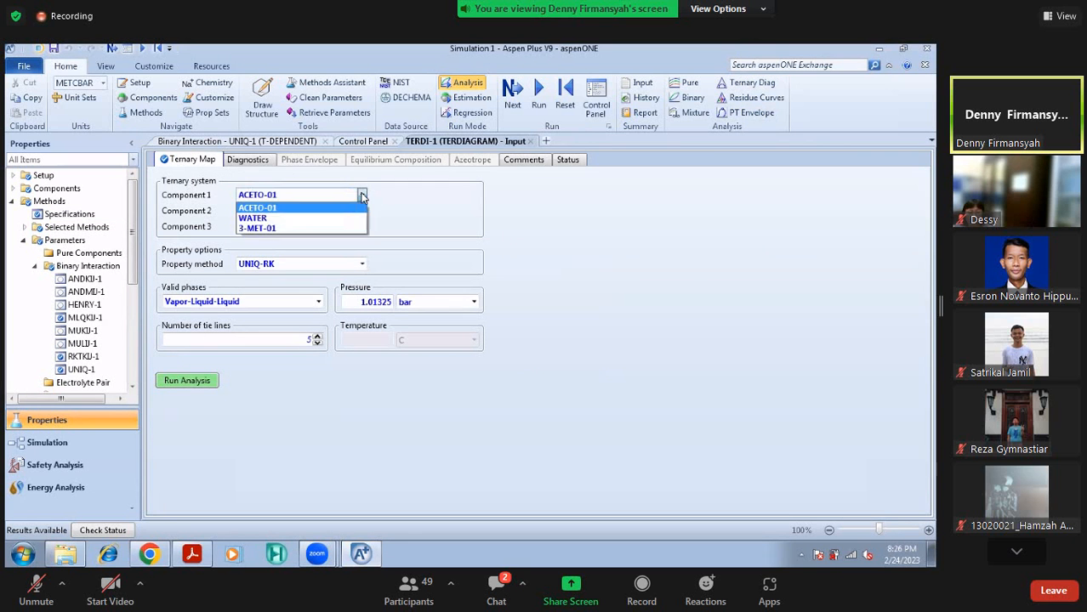
left_click(362, 195)
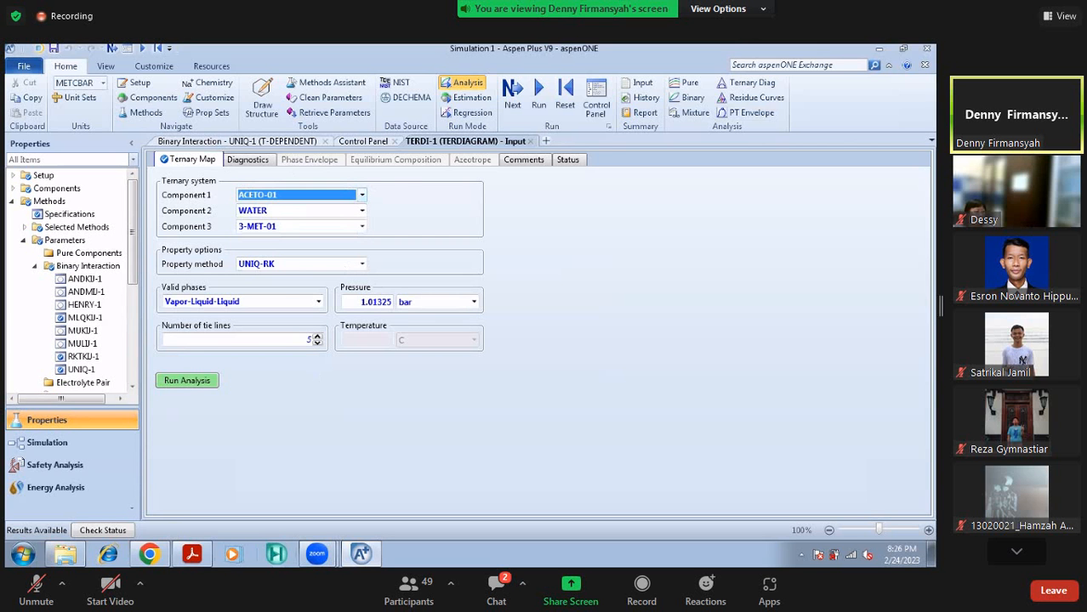
Check the reference ternary diagram in Acrobat Reader, return to Aspen Plus and set the ternary map pressure to 1 bar
left_click(192, 554)
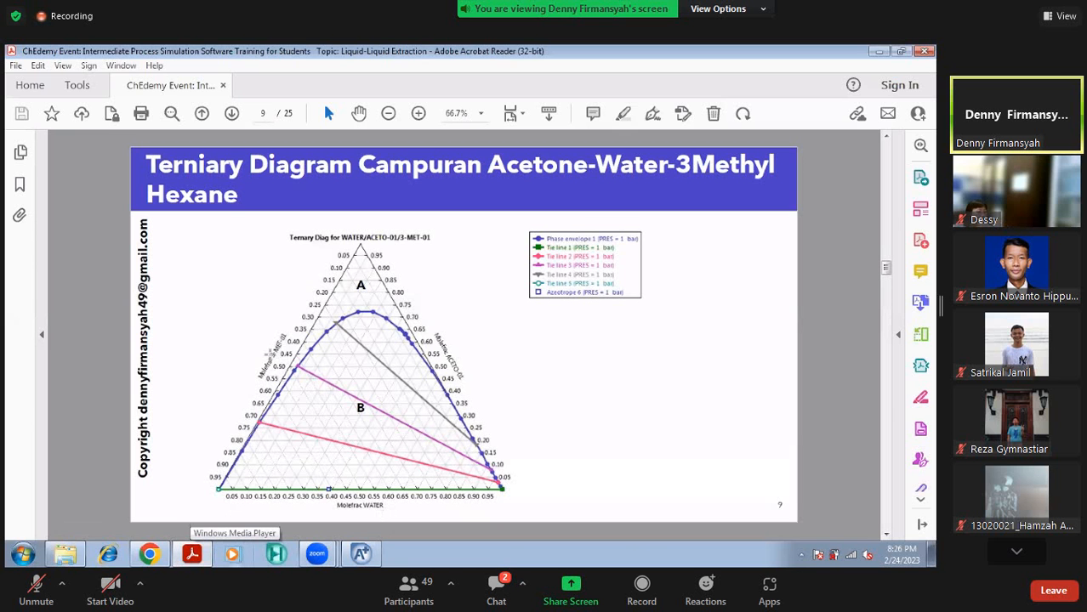
left_click(362, 554)
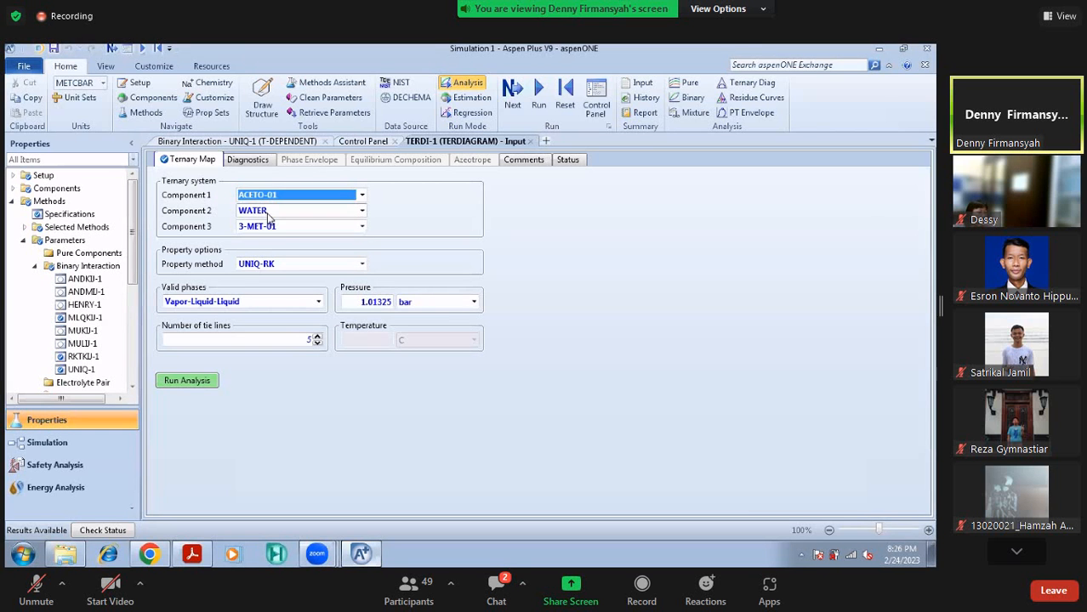
left_click(370, 306)
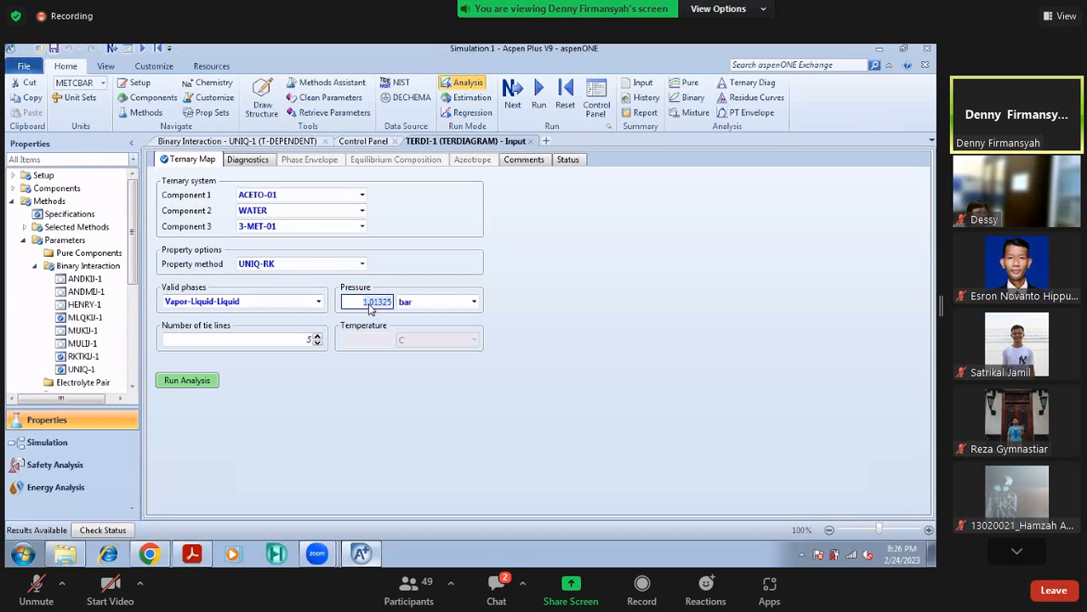
type("1")
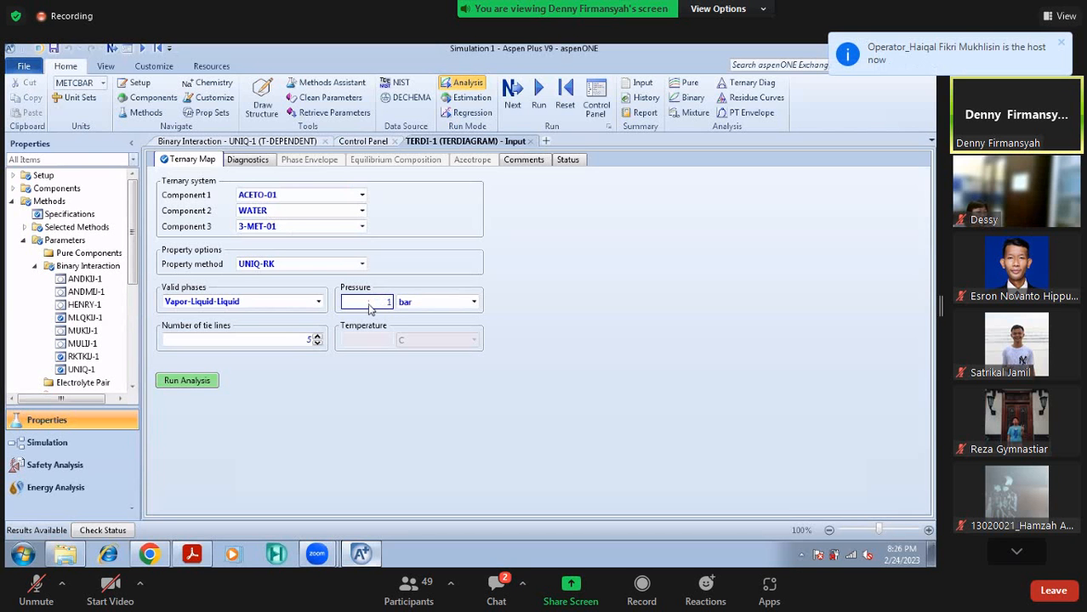
left_click(638, 335)
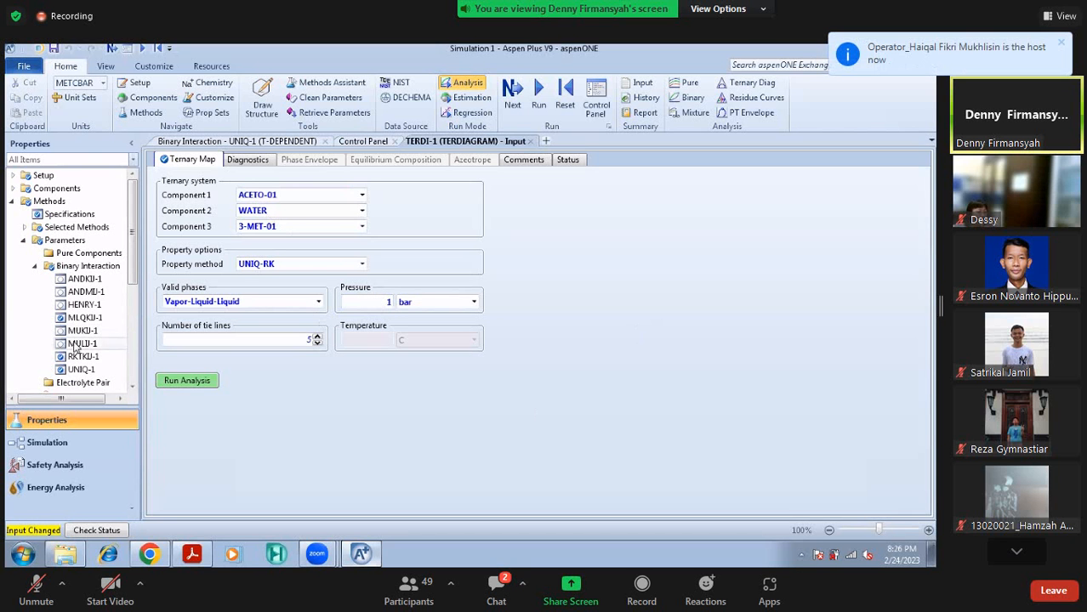
Run the ternary analysis for ACETO-01, WATER and 3-MET-01 at 1 bar and compare the plot with the reference in Acrobat Reader
left_click(184, 384)
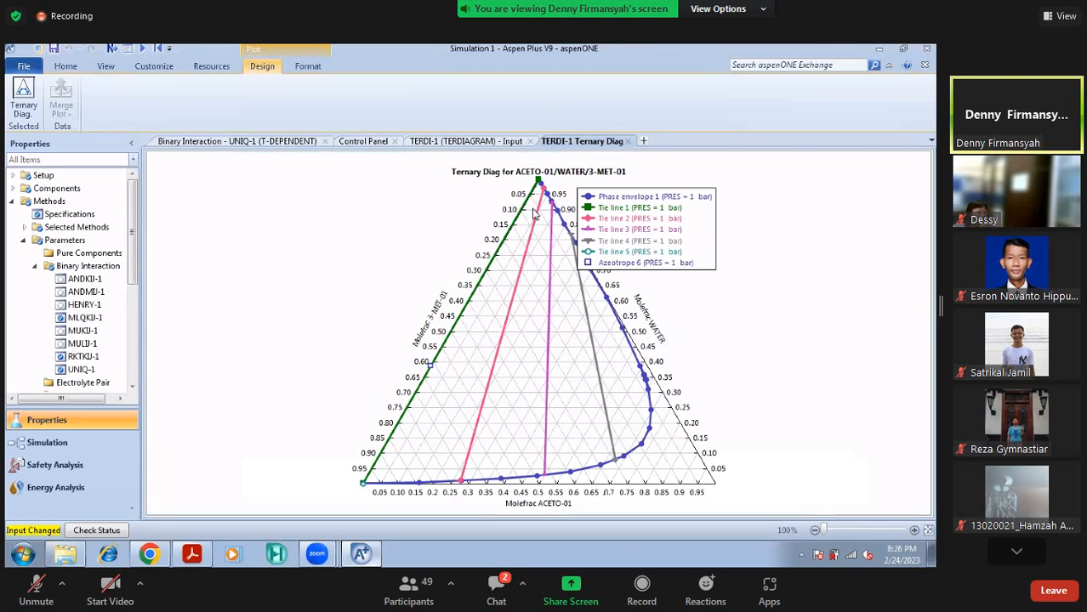
left_click(483, 143)
left_click(361, 210)
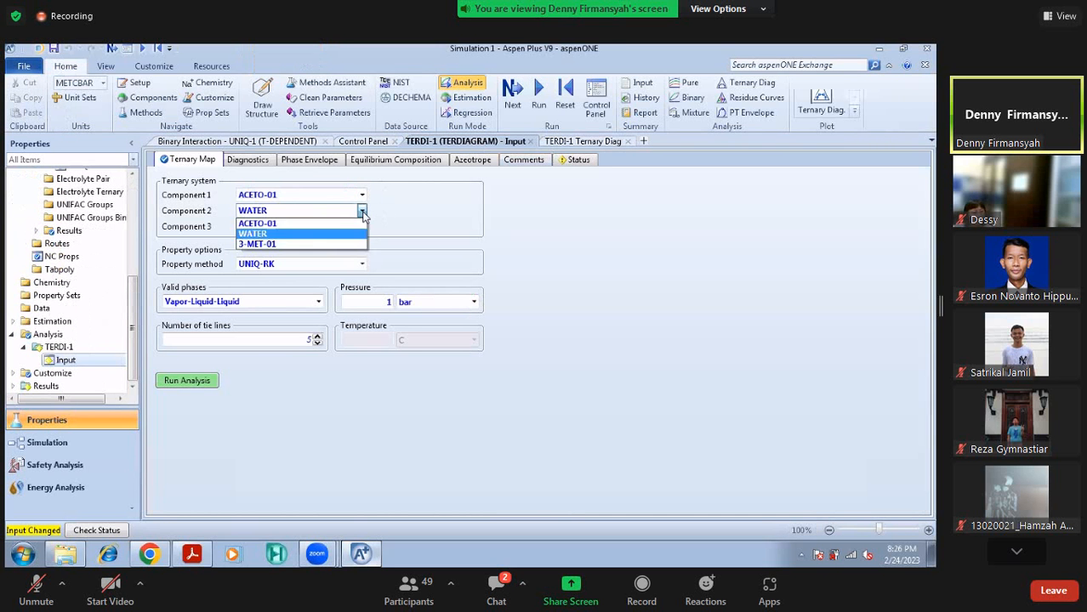
left_click(361, 210)
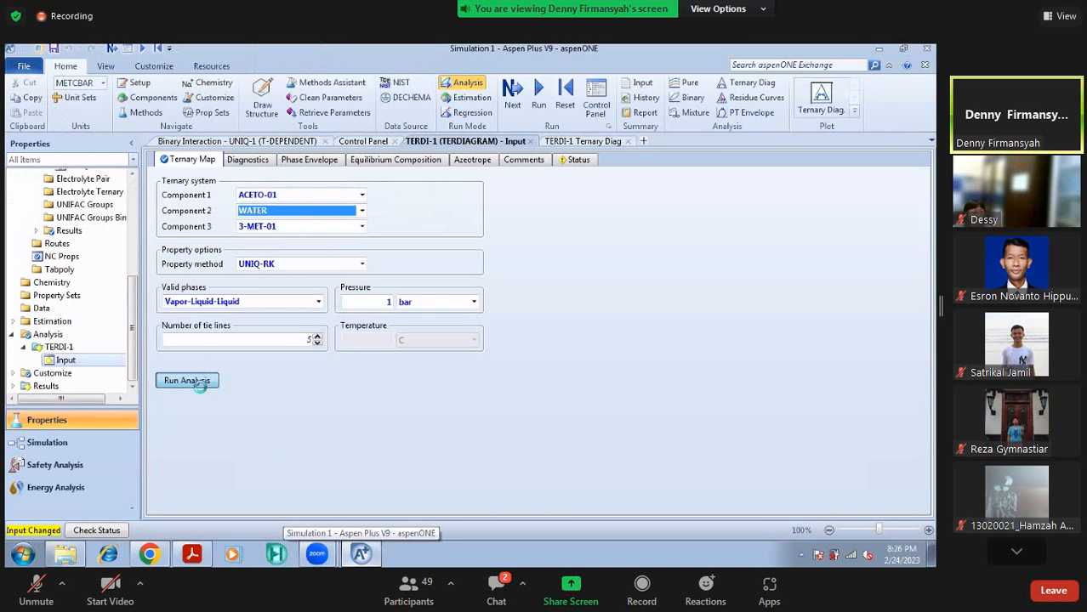
left_click(188, 381)
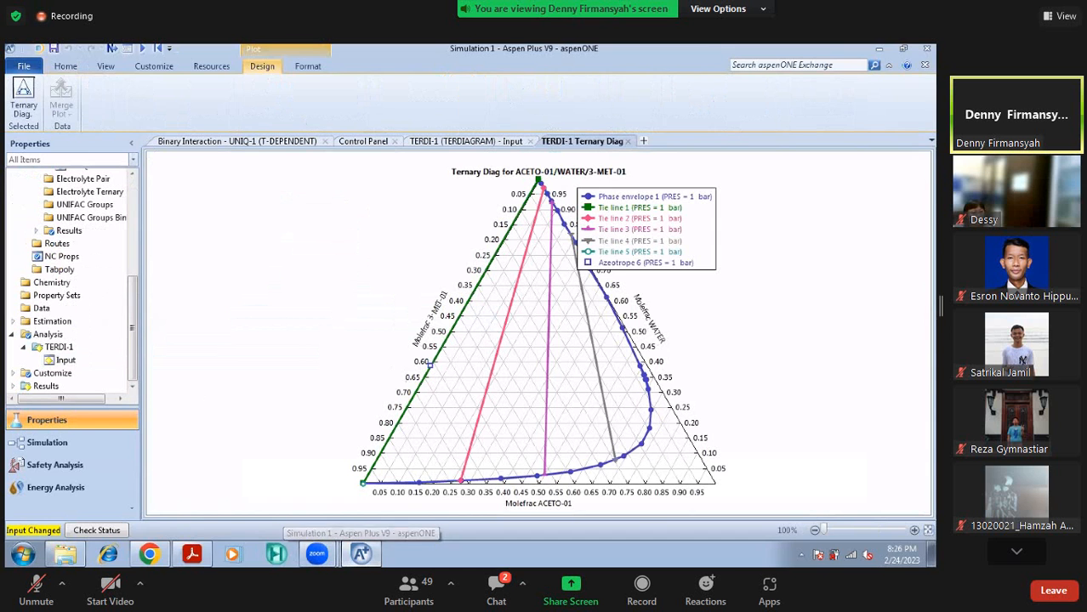
left_click(191, 554)
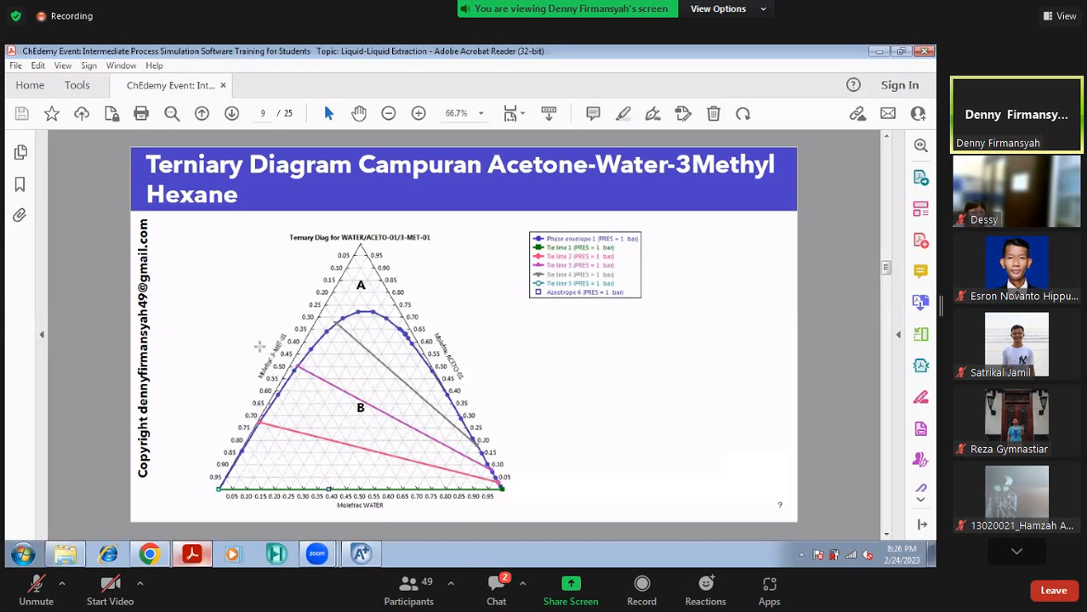
left_click(374, 558)
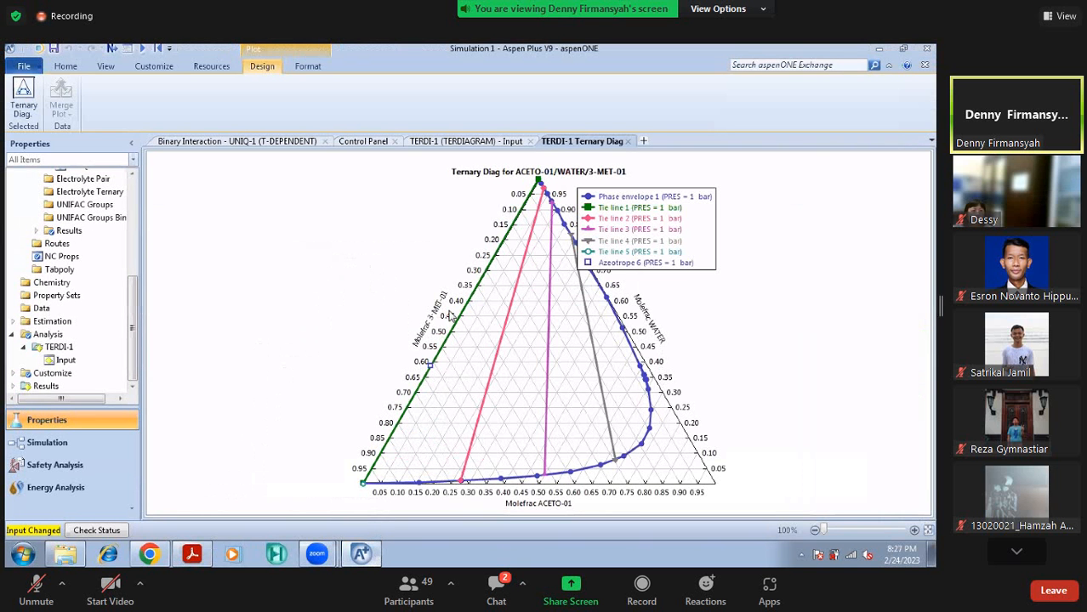
Set component 1 to WATER, overriding the consistency check, set component 2 to ACETO-01, and rerun the ternary analysis
left_click(473, 141)
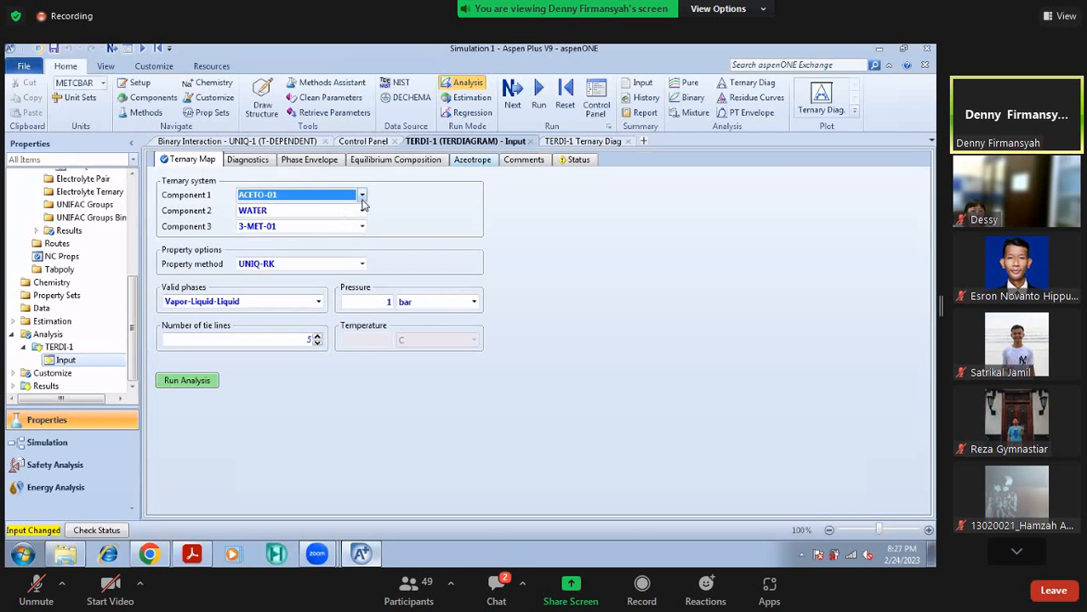
left_click(363, 196)
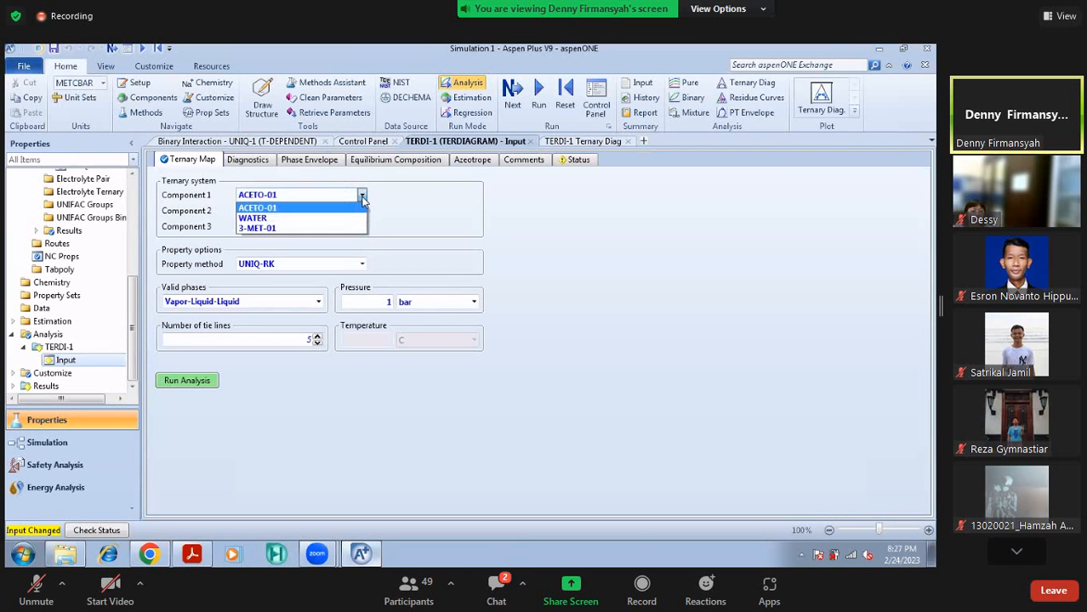
left_click(340, 217)
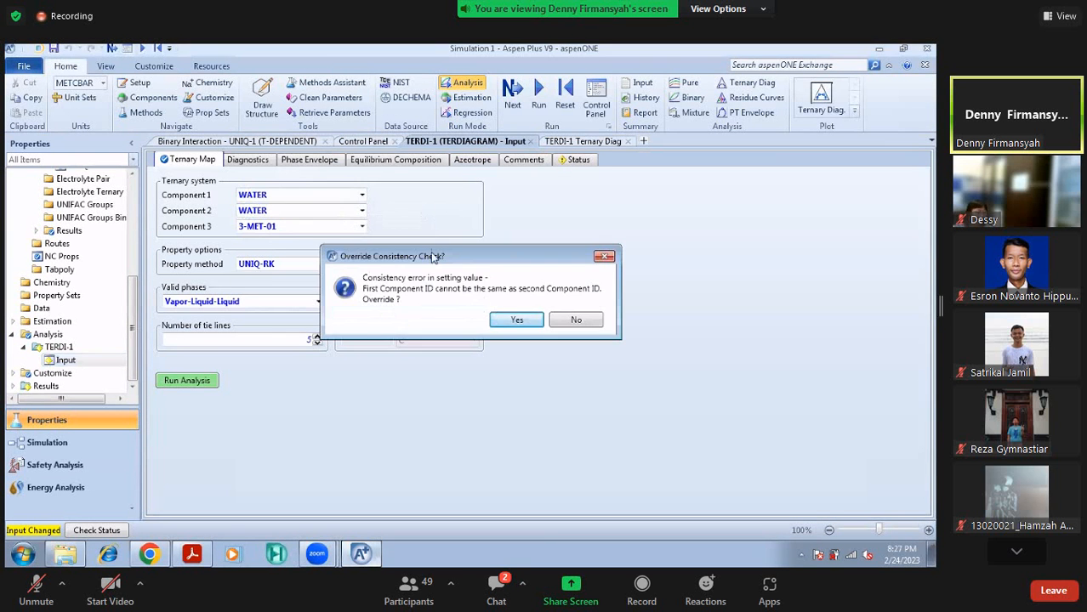
left_click(513, 323)
left_click(363, 210)
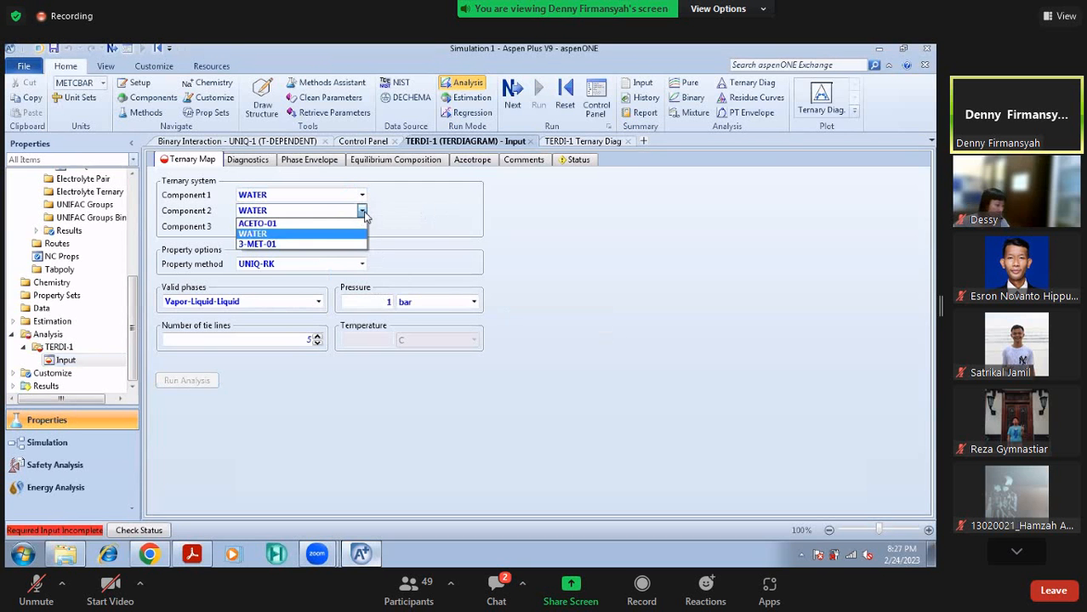
left_click(333, 225)
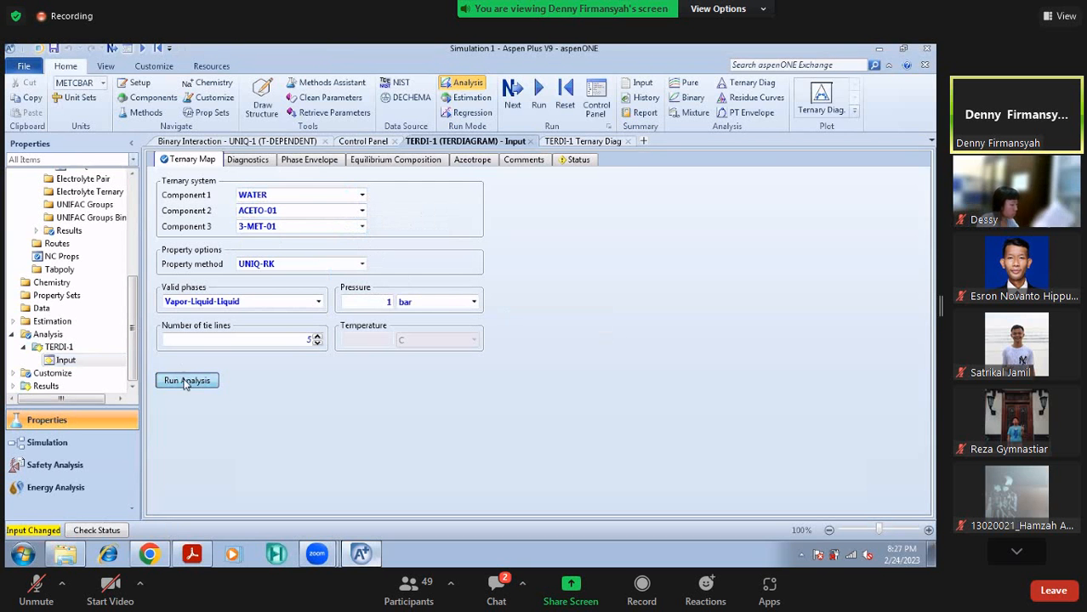
left_click(185, 380)
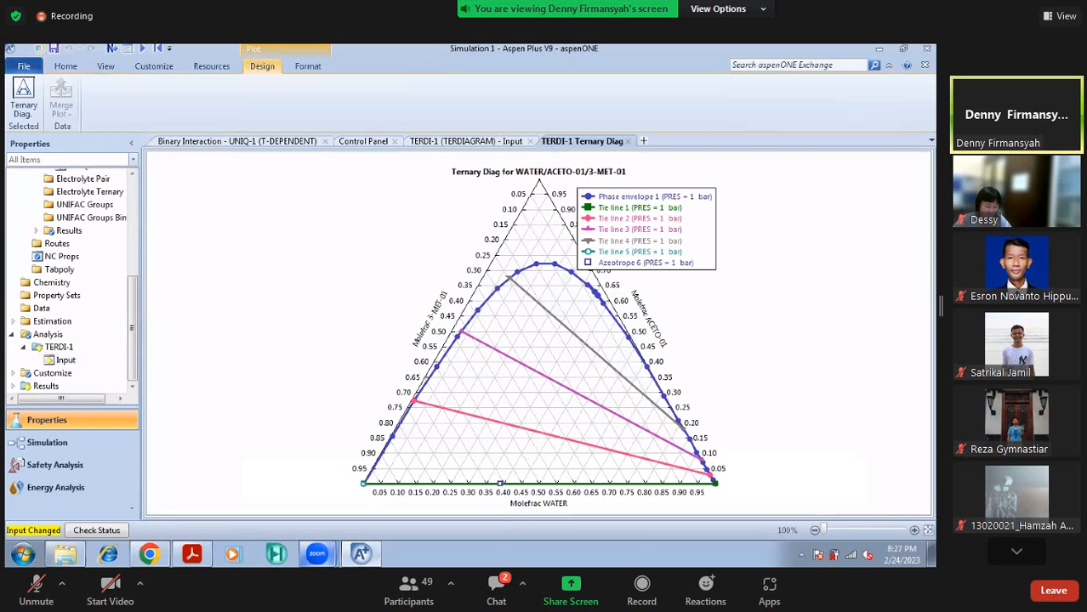
Compare the WATER/ACETO-01/3-MET-01 ternary plot and its input with the reference diagram on page 9 in Acrobat Reader
left_click(192, 556)
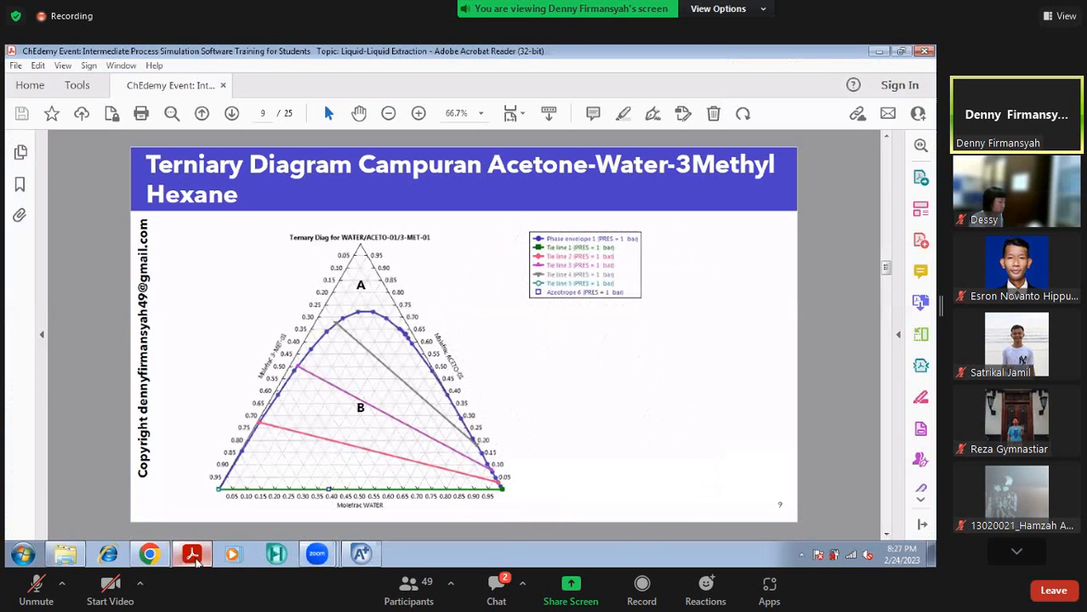
left_click(192, 556)
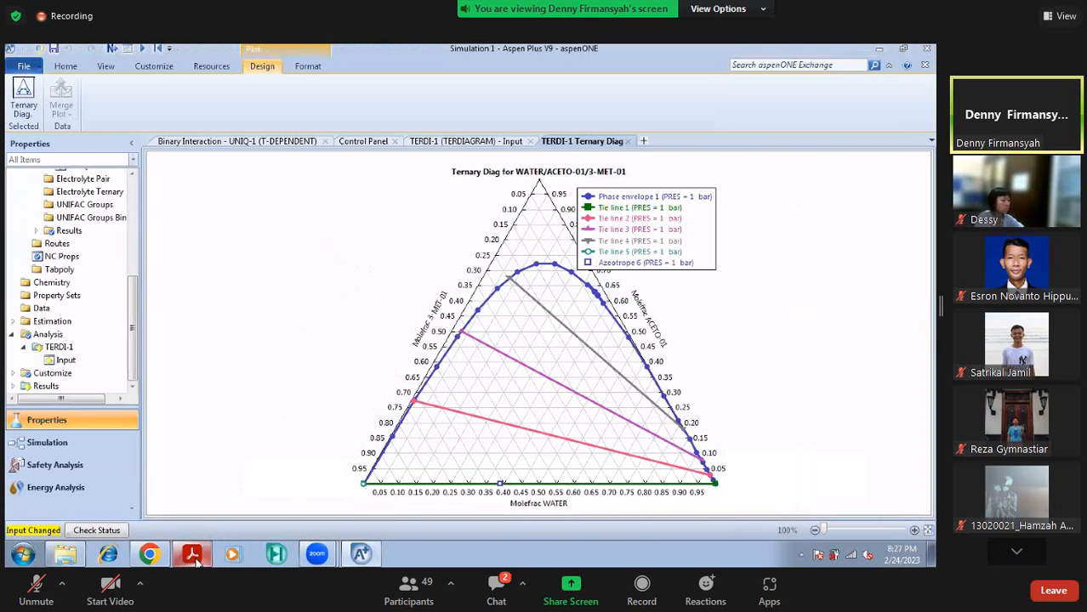
left_click(193, 556)
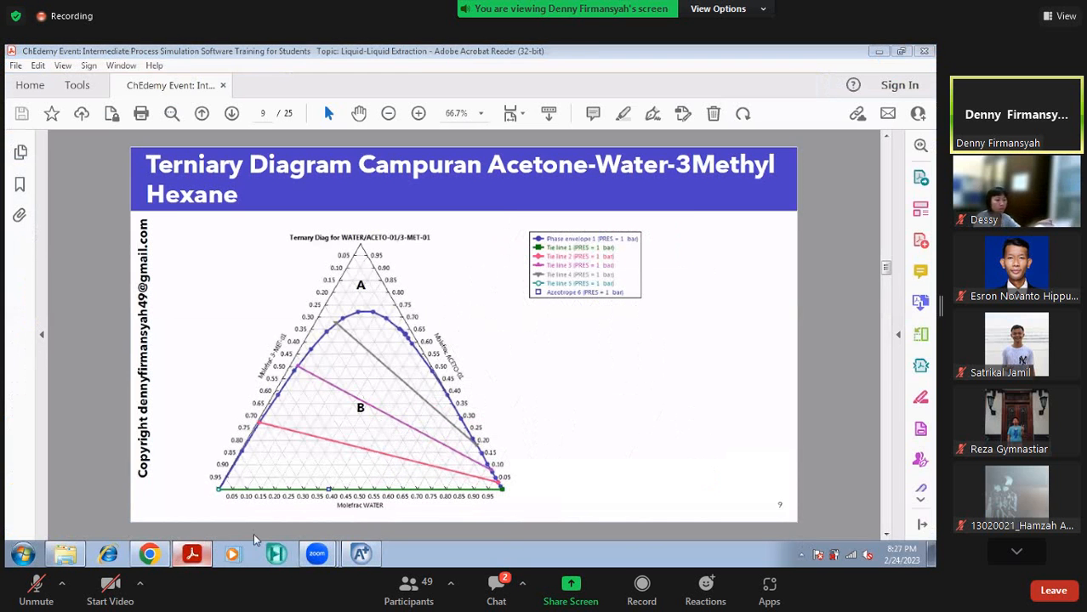
left_click(192, 555)
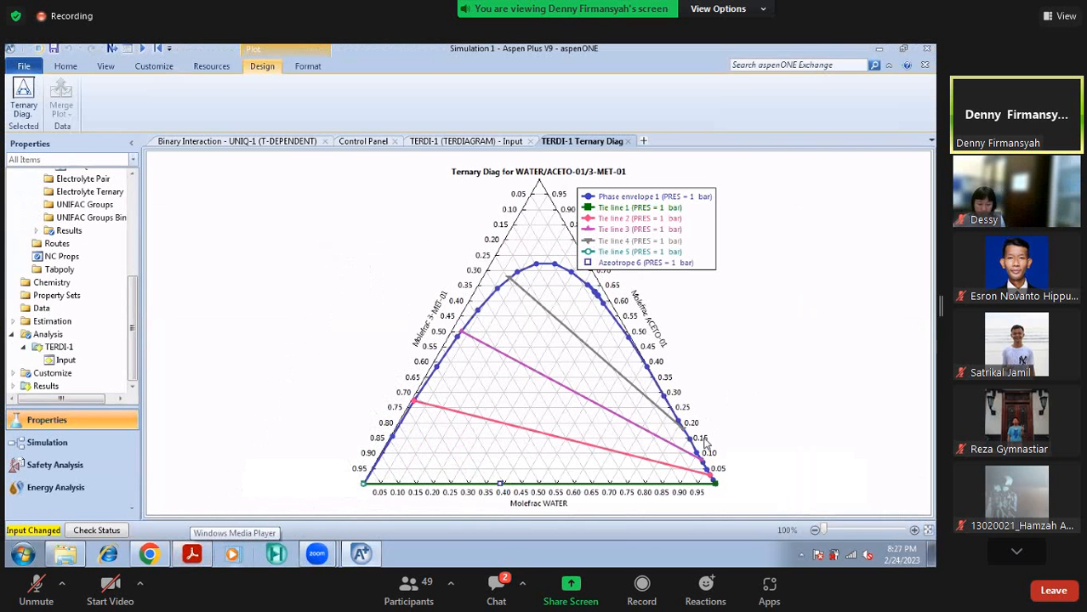
left_click(475, 141)
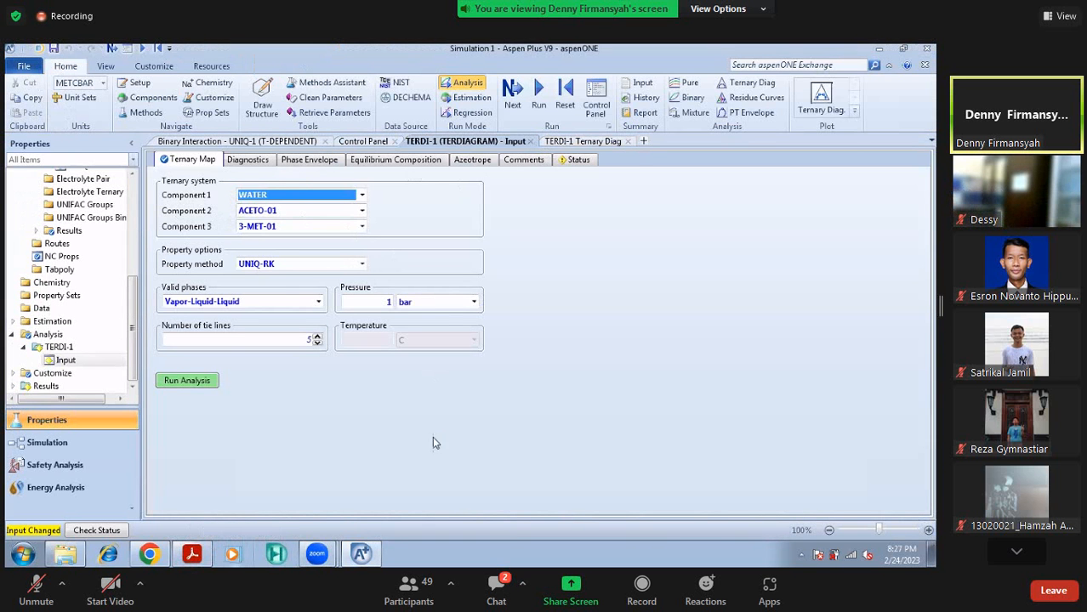
left_click(191, 554)
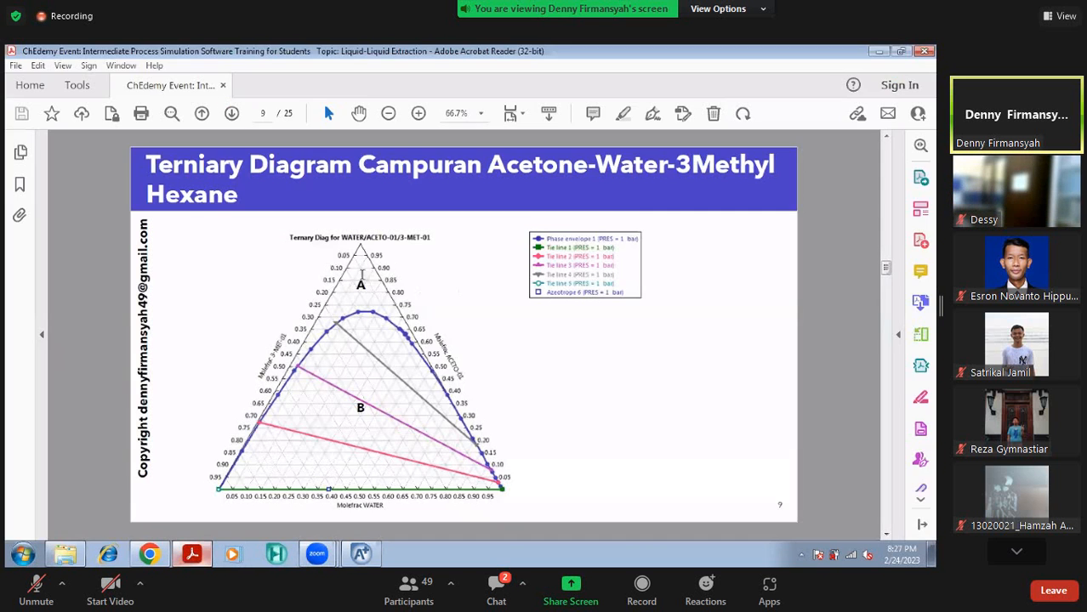
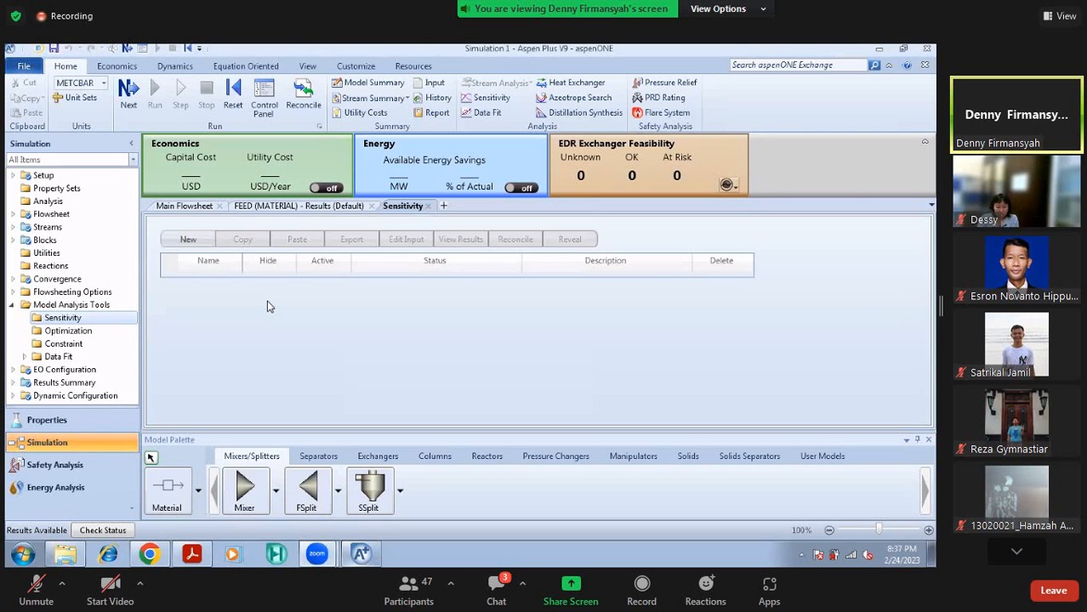
left_click(186, 242)
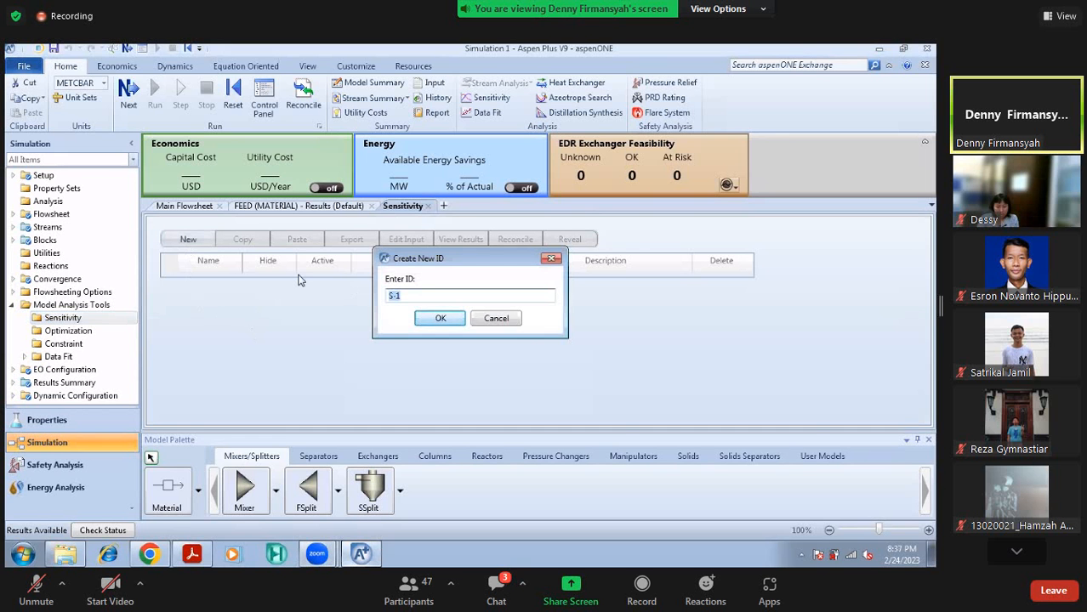
key("Return")
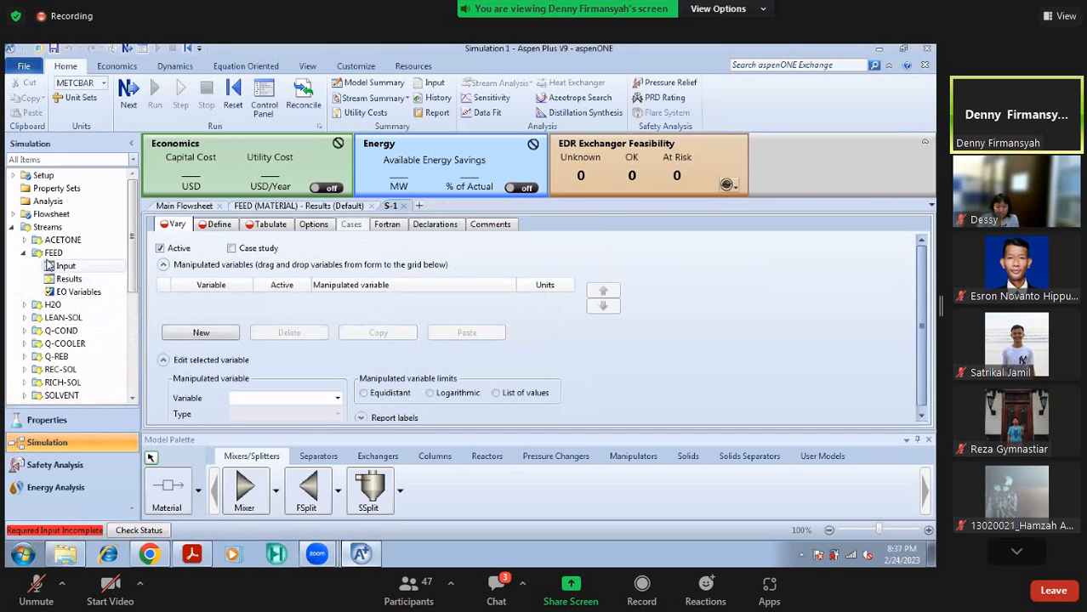
left_click(12, 227)
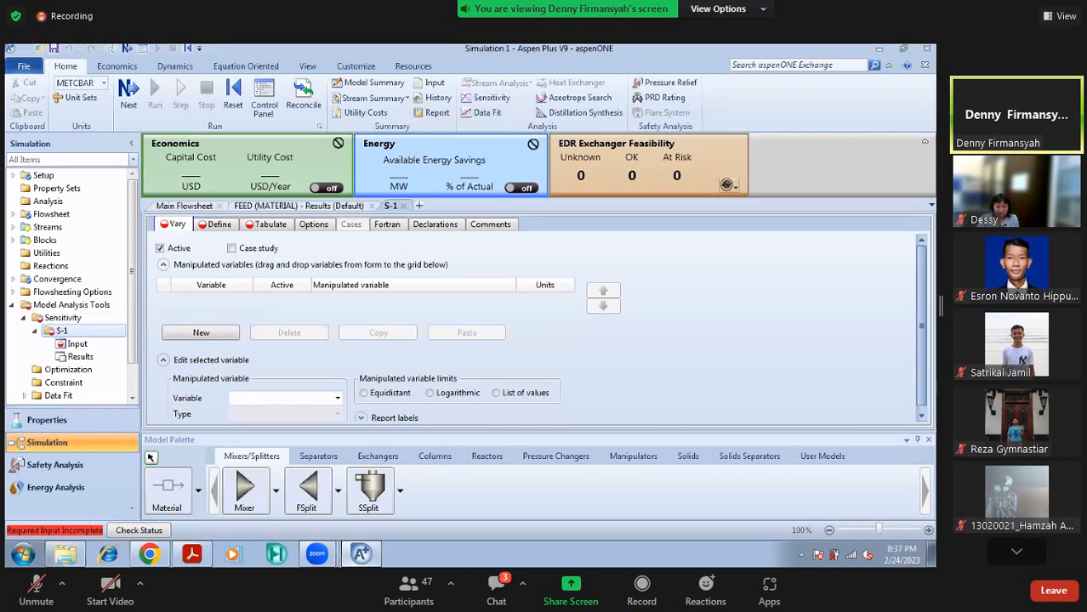
left_click(62, 317)
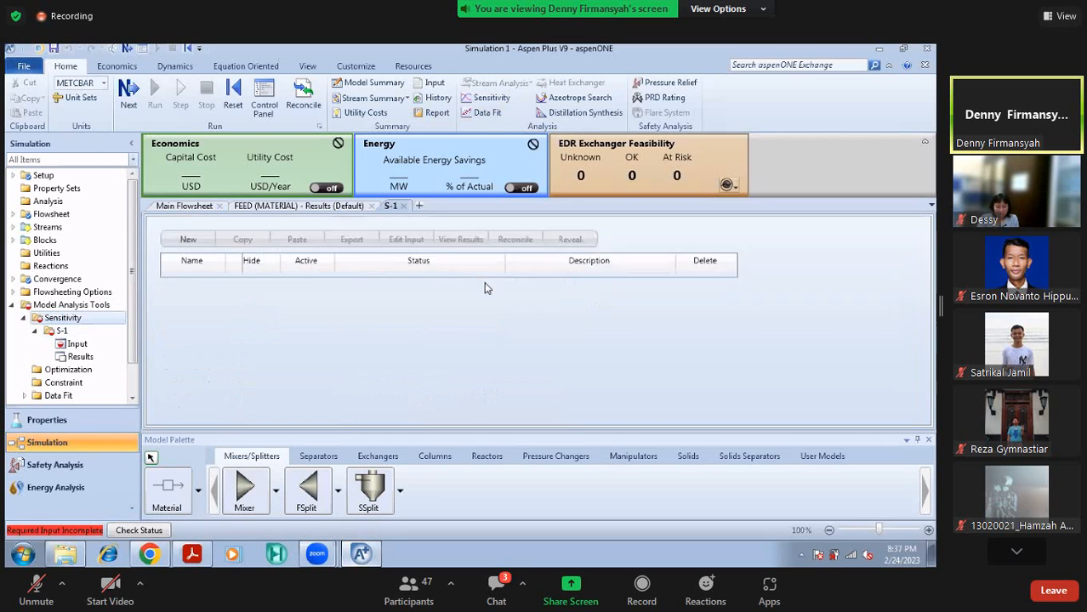
key("Delete")
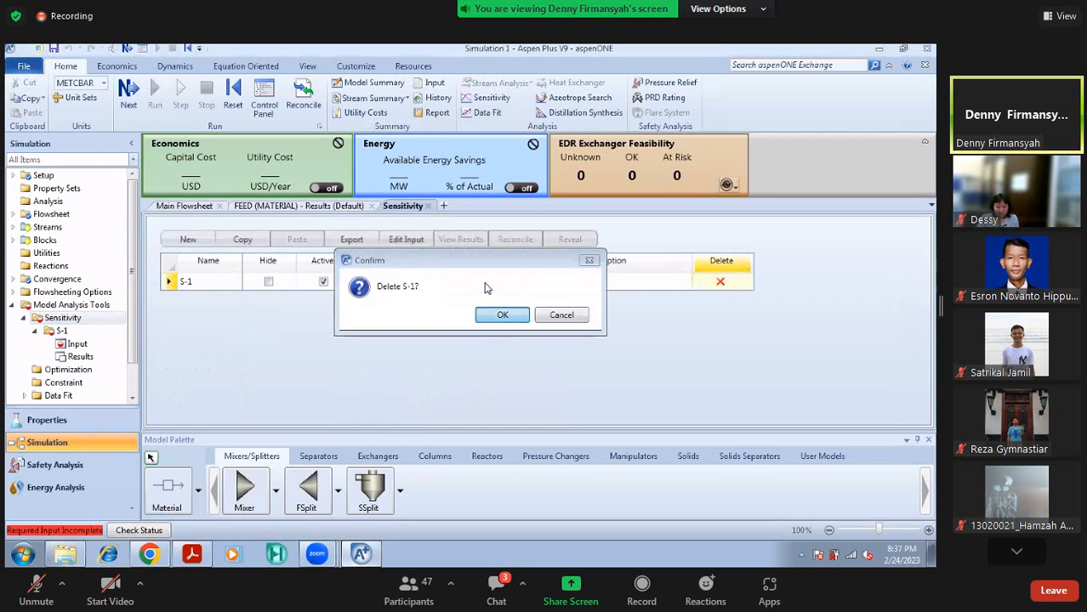
key("Return")
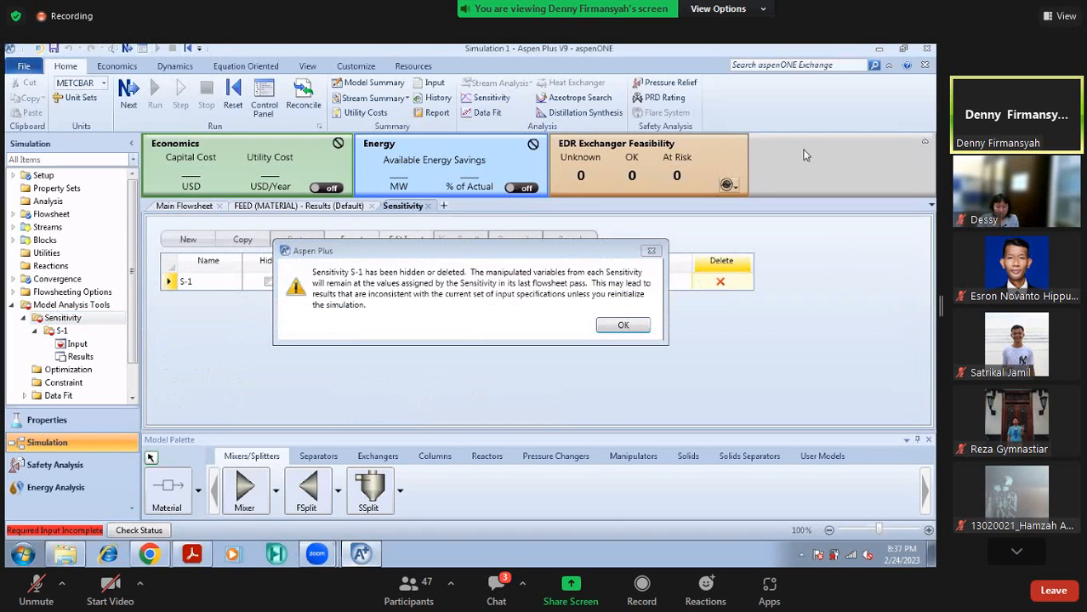
left_click(624, 325)
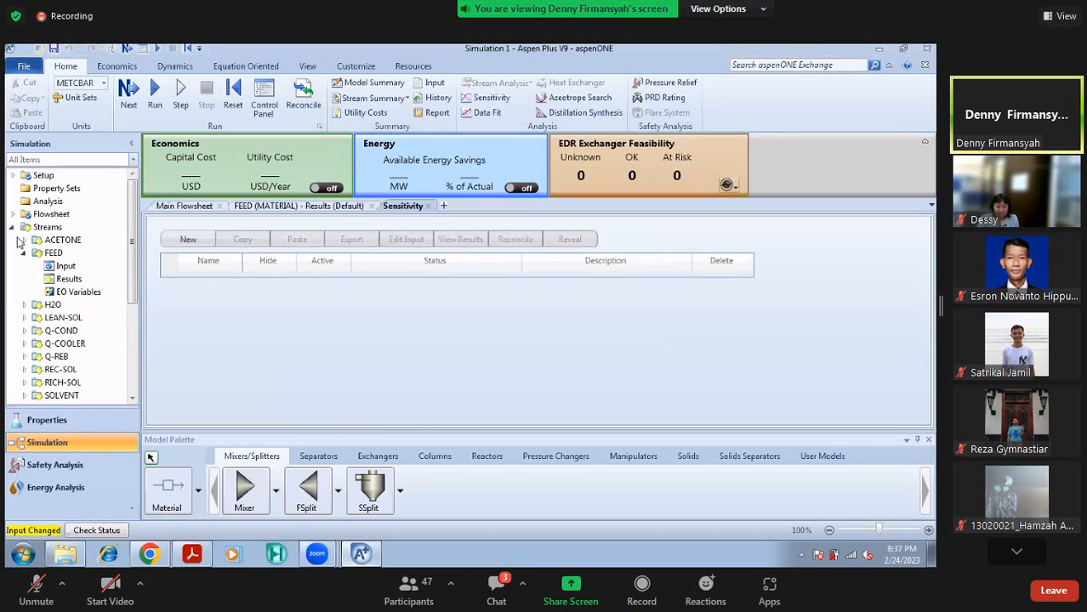
Collapse the Streams and Model Analysis Tools branches of the navigation tree
left_click(13, 227)
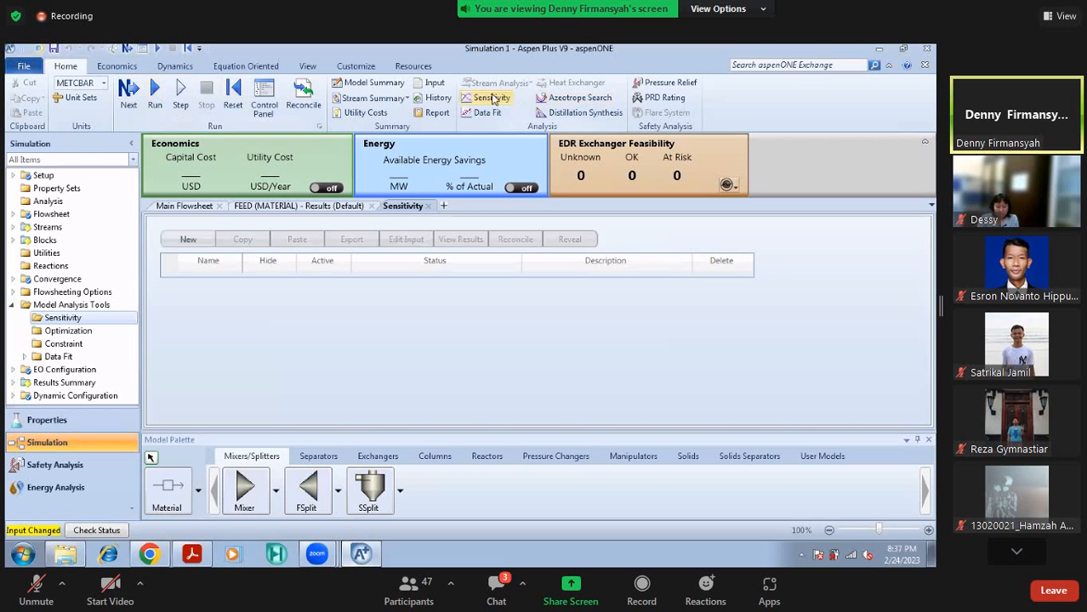
key("Left")
key("Left")
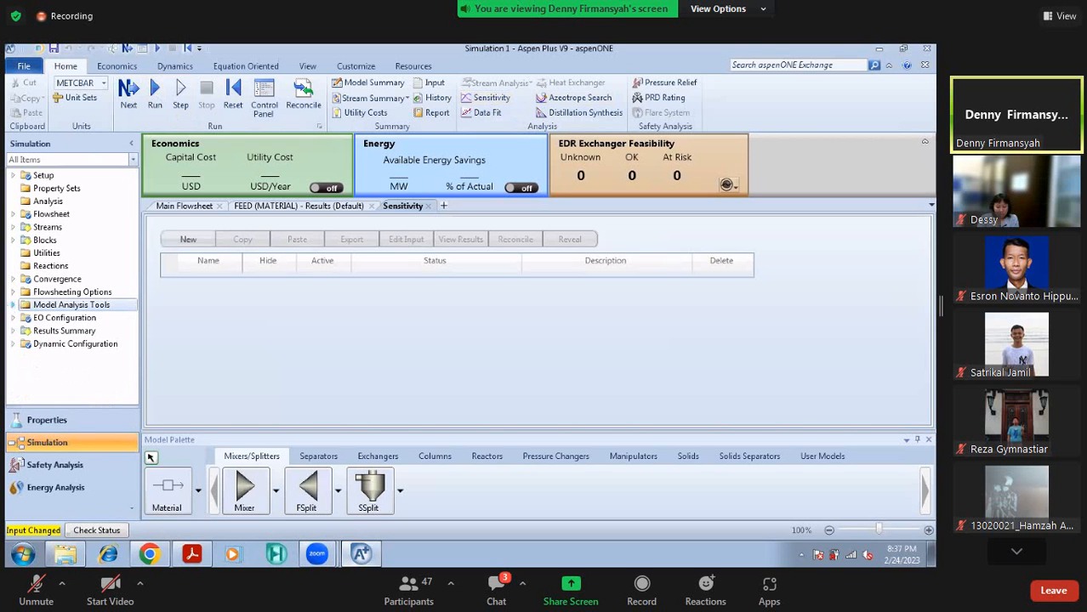
left_click(481, 99)
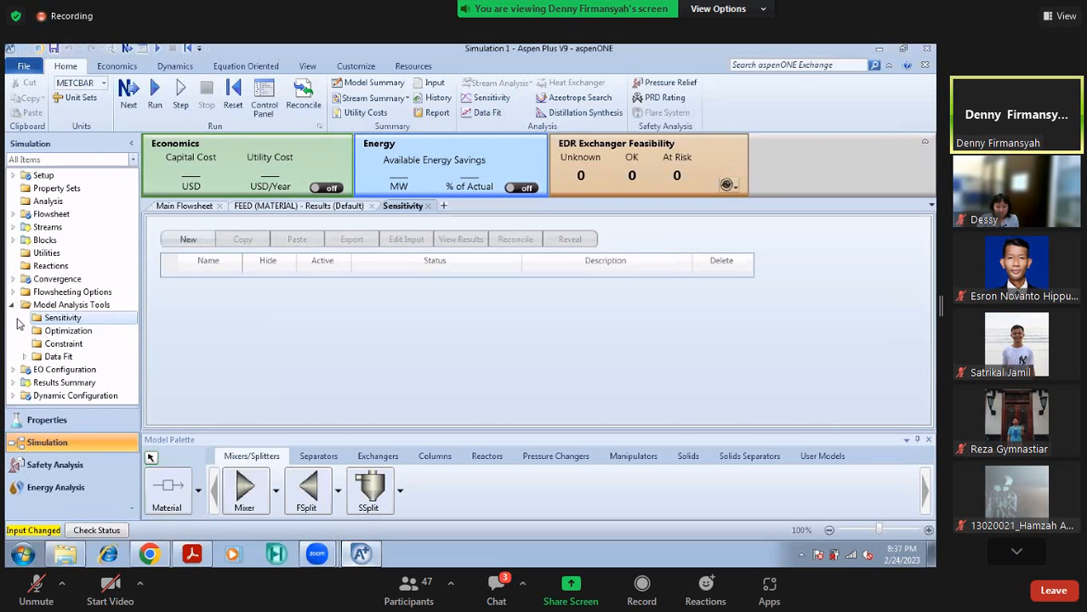
left_click(13, 305)
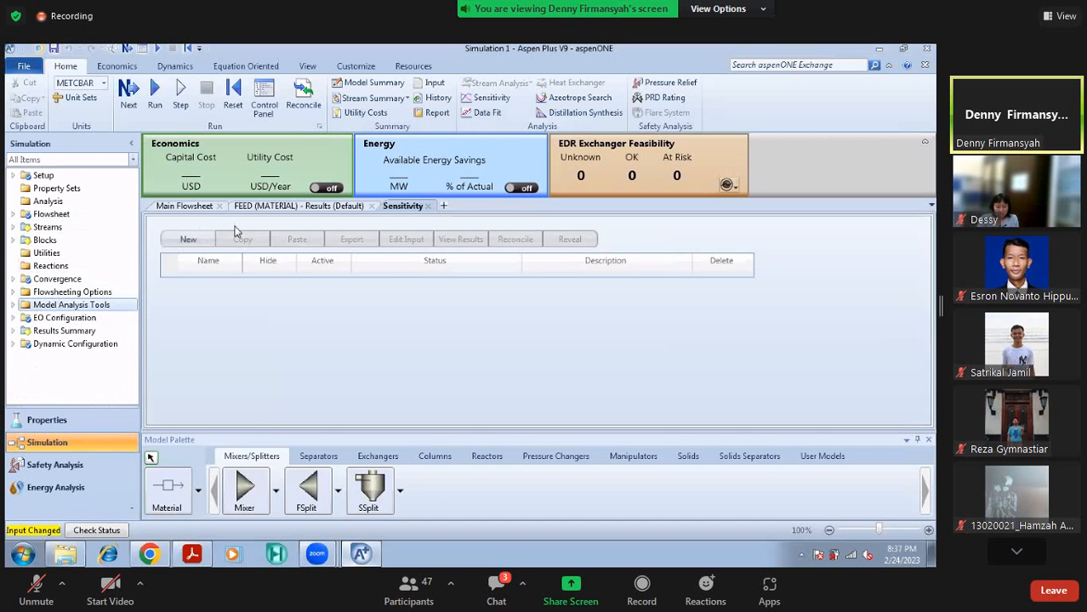
Return to the main flowsheet, reopen the Sensitivity list under Model Analysis Tools and create sensitivity analysis S-1
left_click(184, 207)
left_click(13, 308)
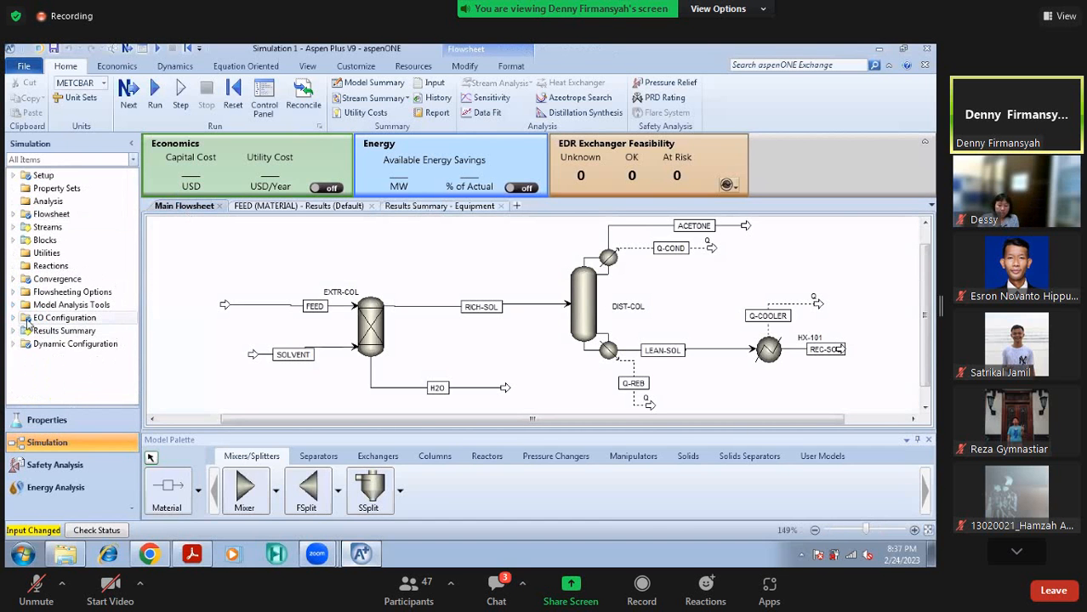
left_click(13, 305)
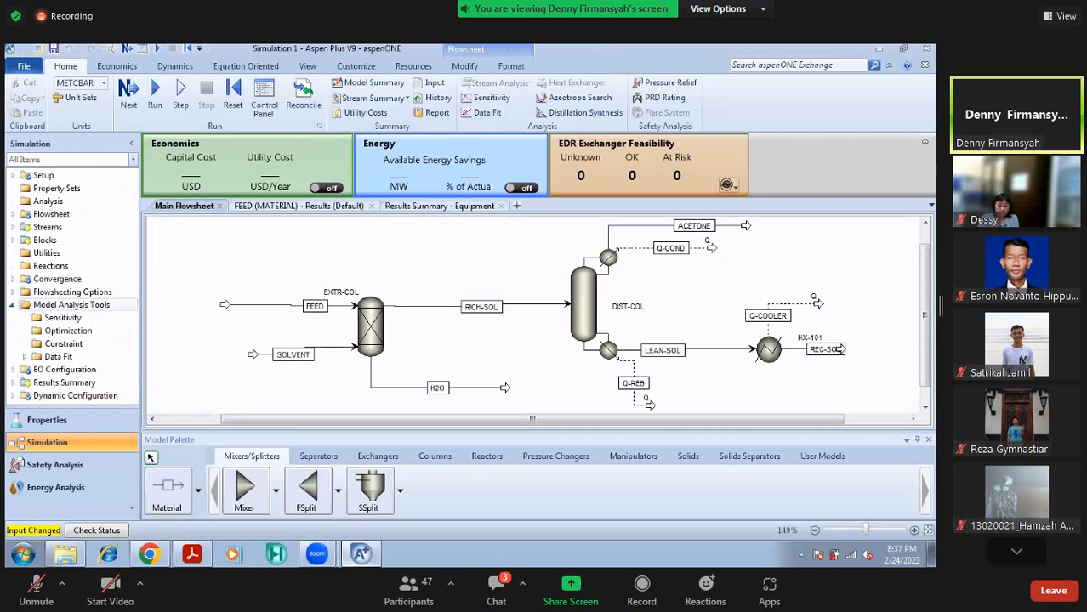
left_click(67, 322)
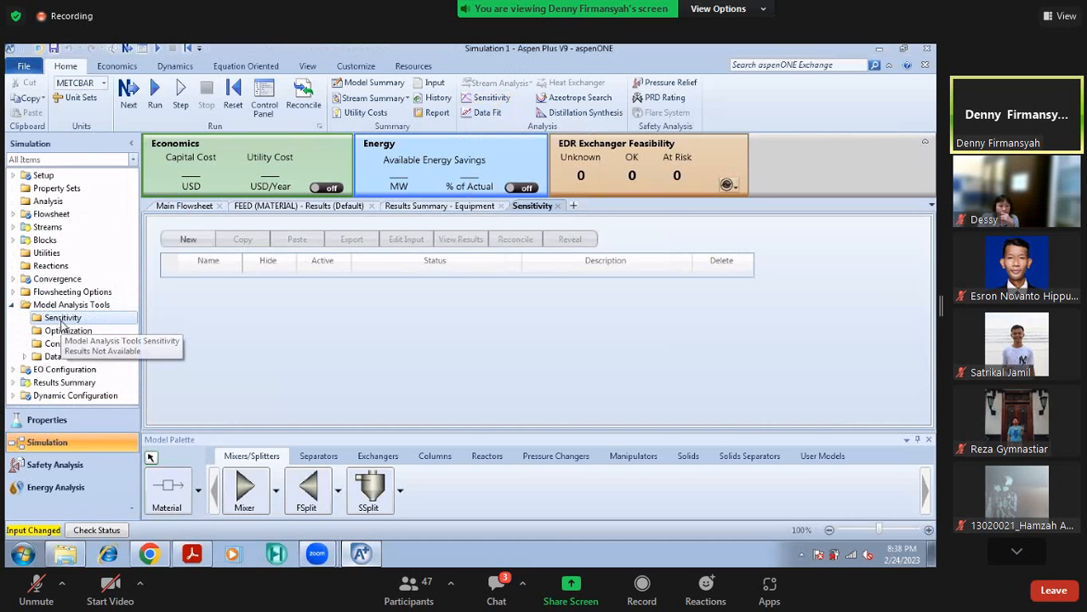
left_click(191, 239)
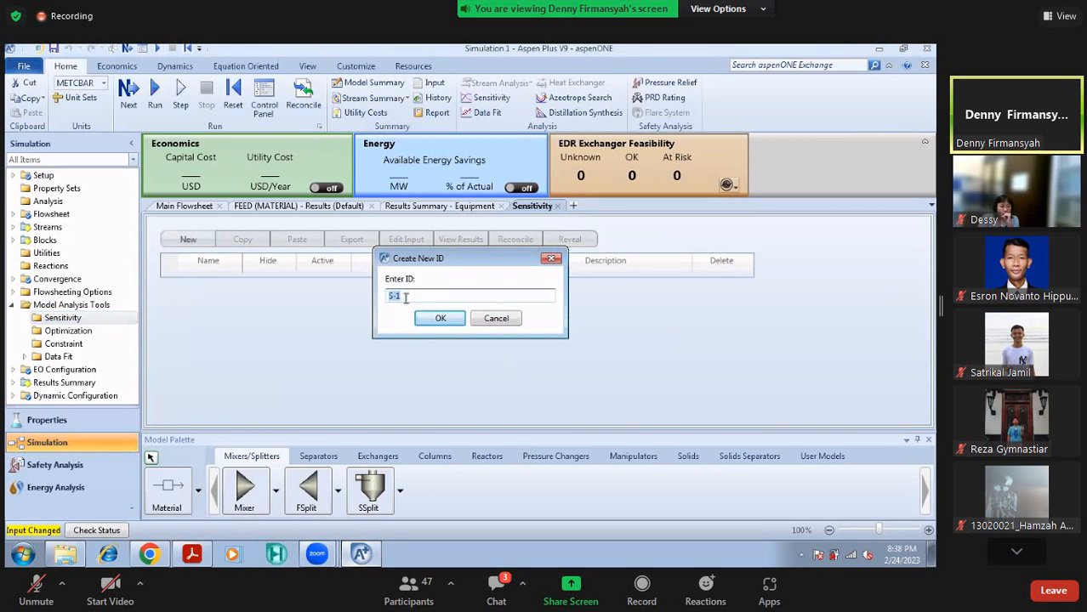
left_click(441, 323)
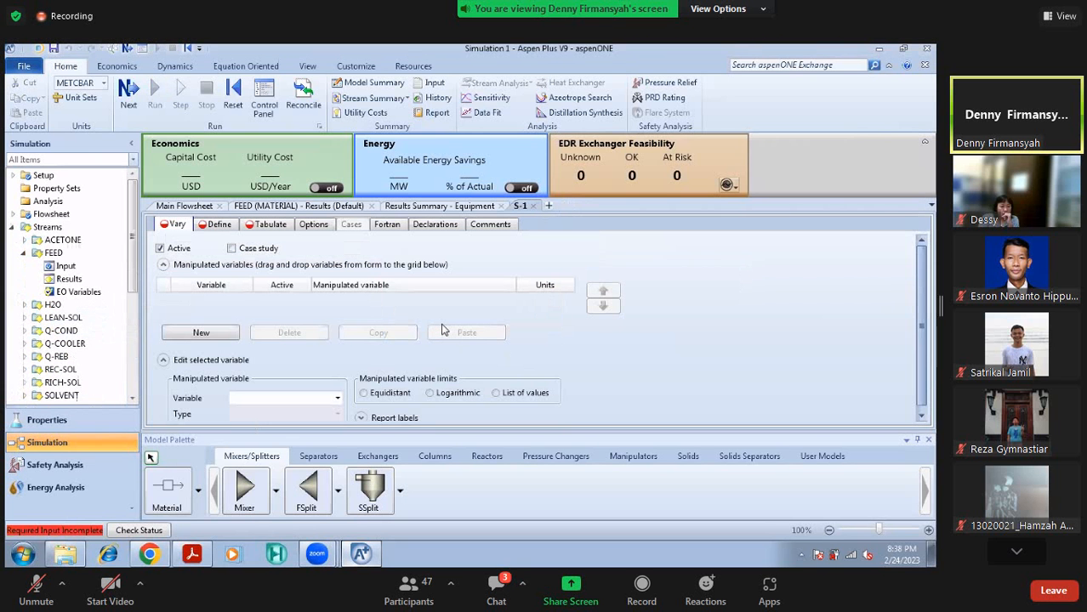
Collapse the FEED stream branch and look over the Define and Tabulate forms of sensitivity S-1 before returning to Vary
left_click(23, 254)
scroll(24, 301, "up", 2)
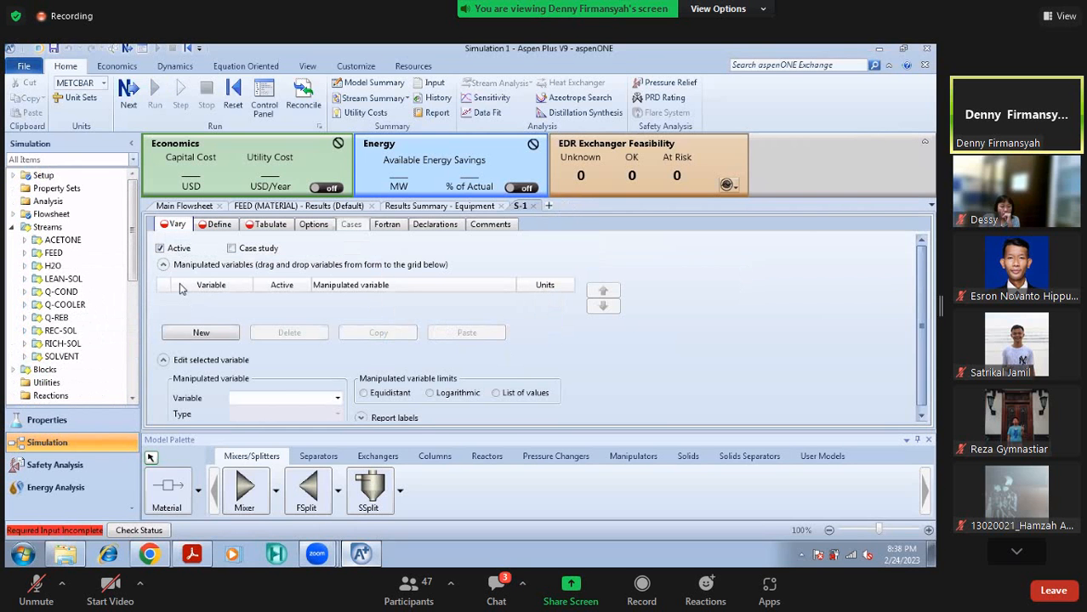
left_click(219, 228)
left_click(270, 227)
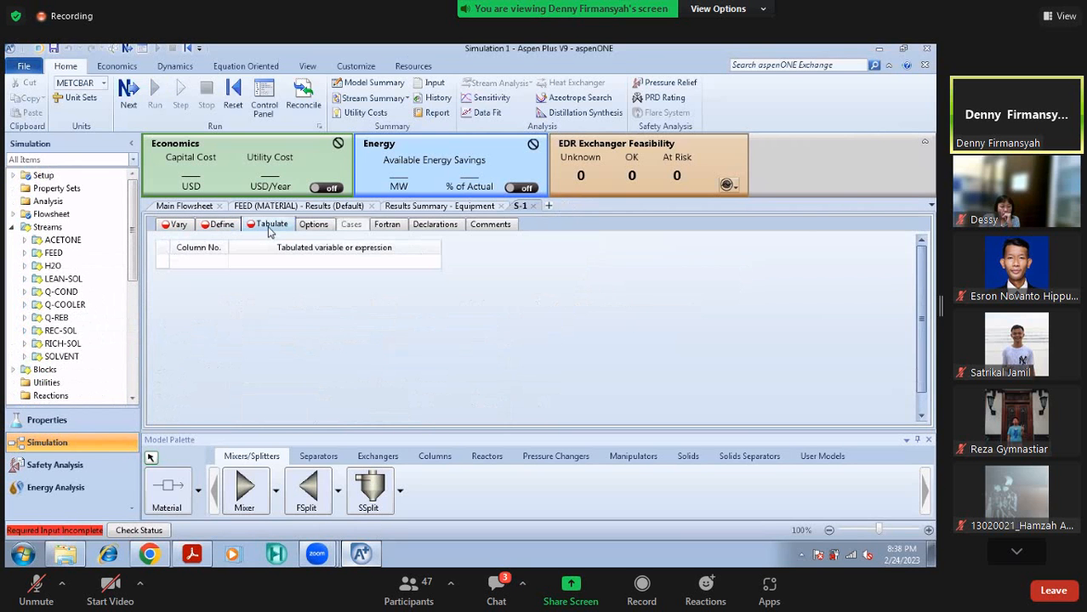
left_click(177, 226)
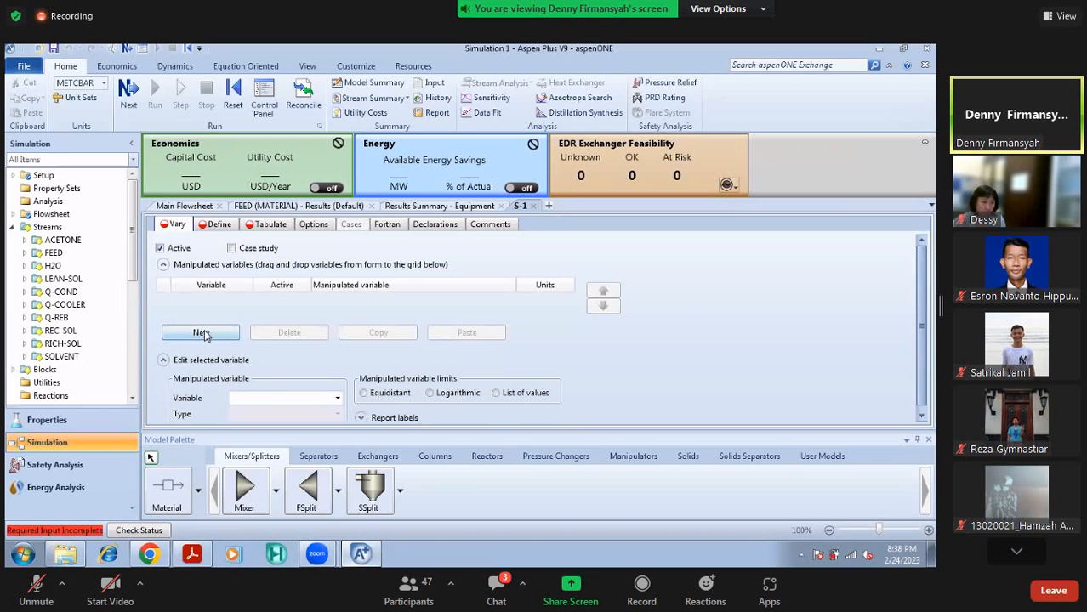
Add manipulated variable 1 to S-1, close the Model Palette for more room, and set the variable type to Stream-Var
left_click(204, 335)
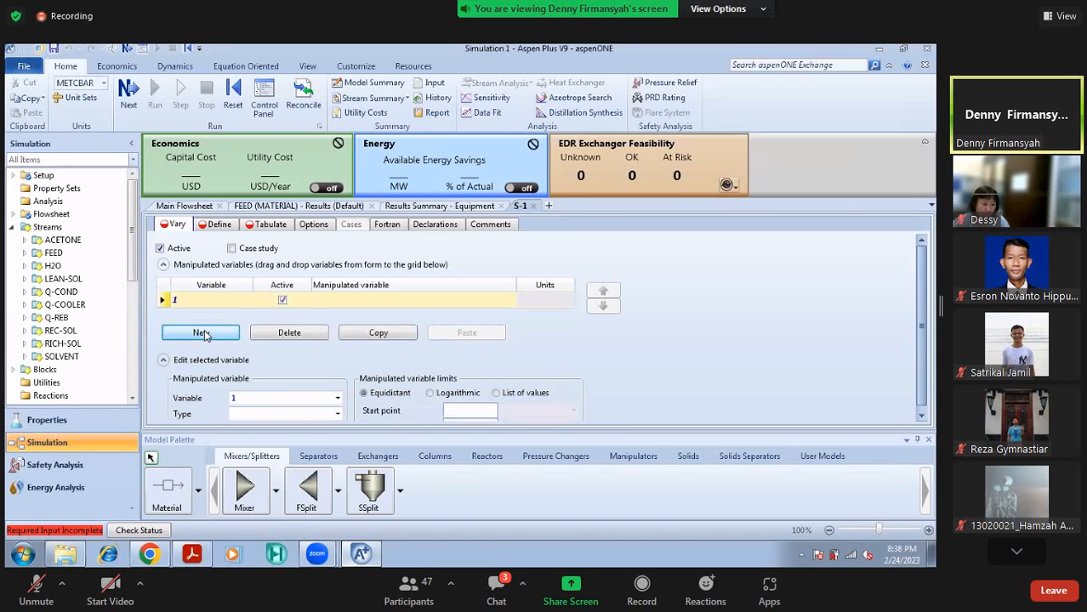
scroll(273, 404, "down", 1)
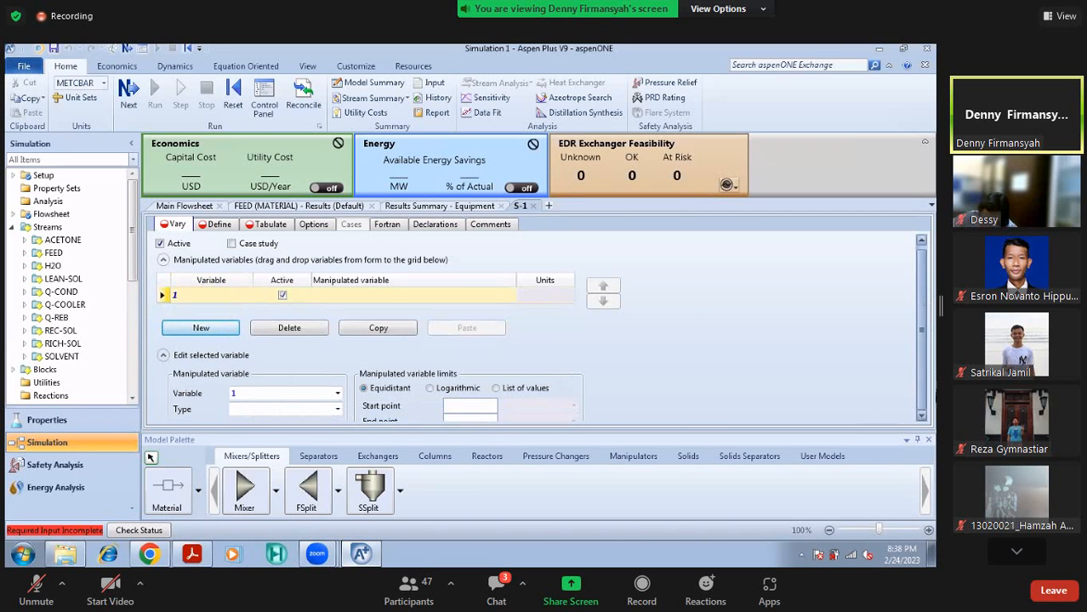
left_click(928, 440)
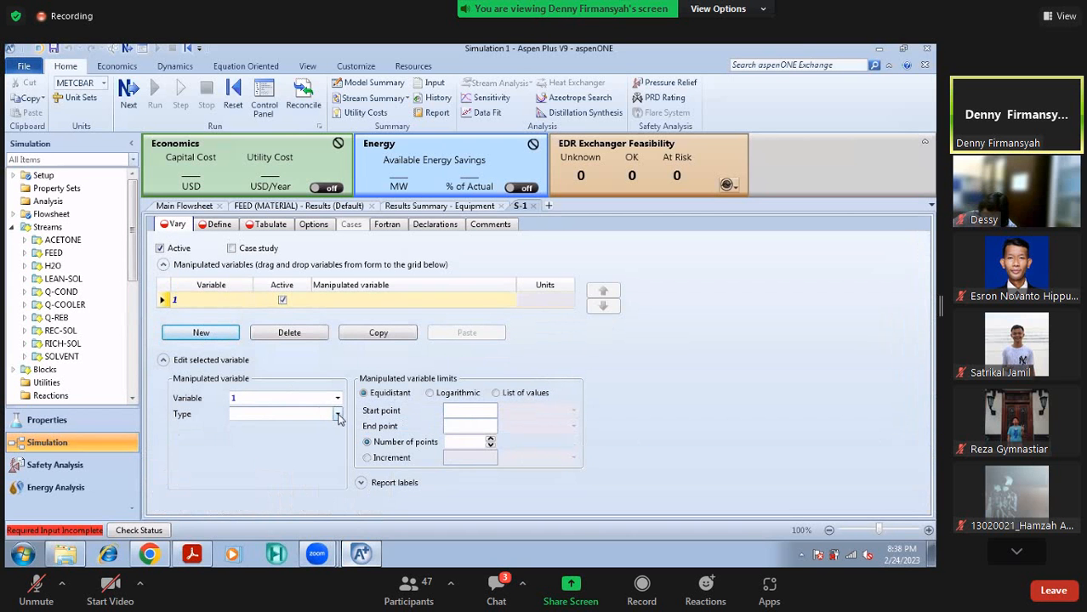
left_click(337, 414)
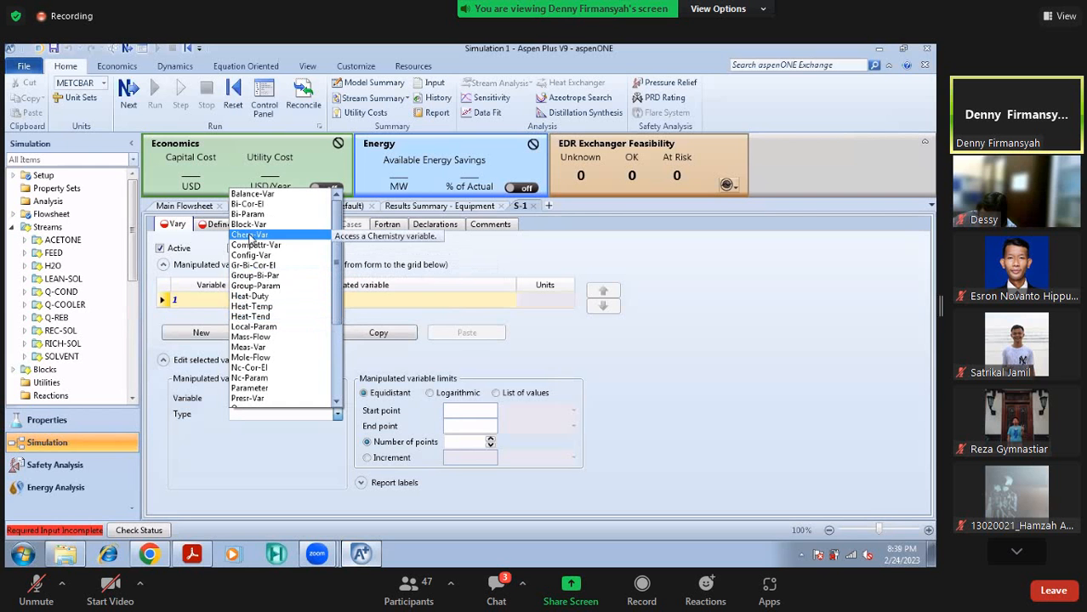
scroll(260, 323, "down", 4)
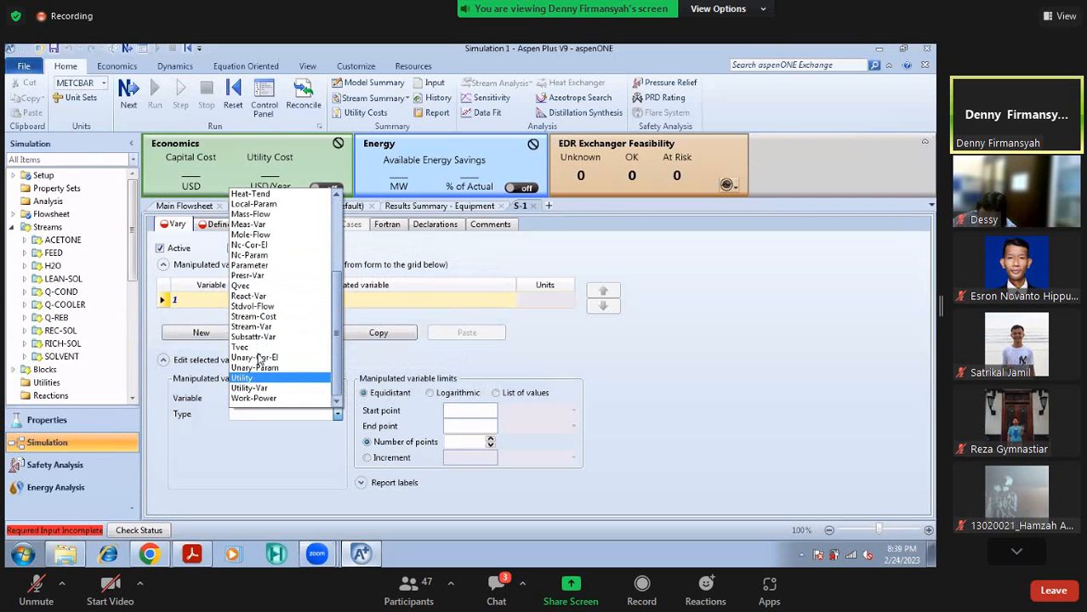
scroll(256, 253, "up", 1)
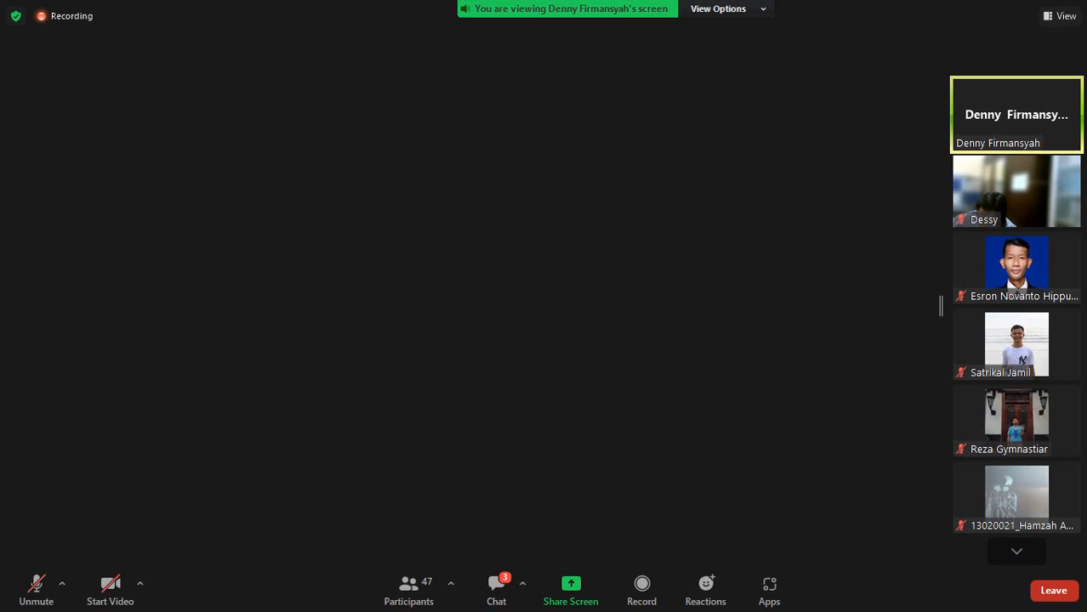
left_click(263, 353)
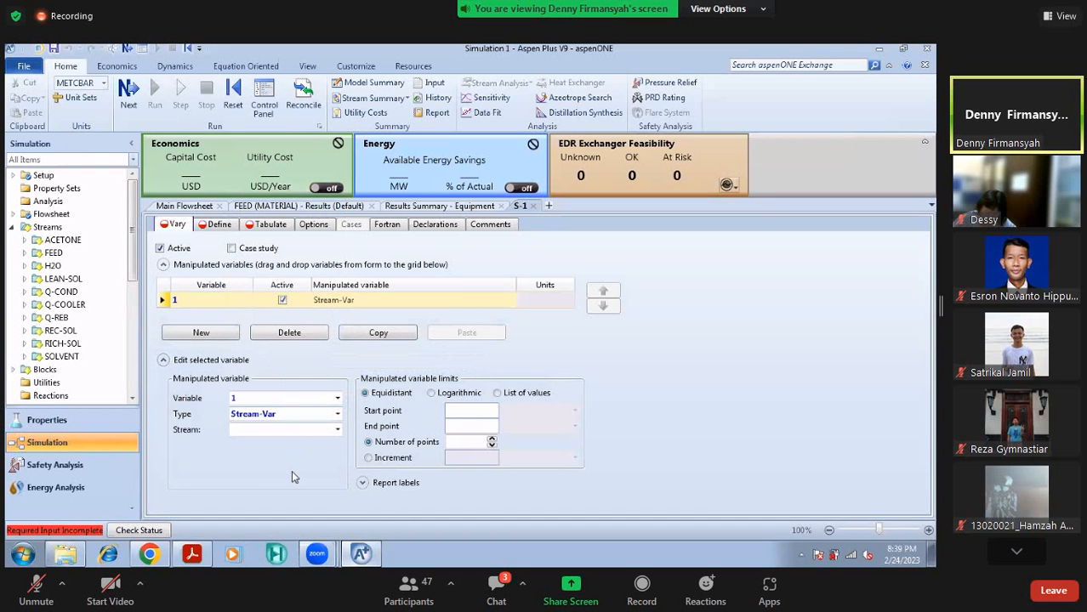
Point manipulated variable 1 at the SOLVENT stream and select MASS-FLOW as the varied quantity
left_click(337, 430)
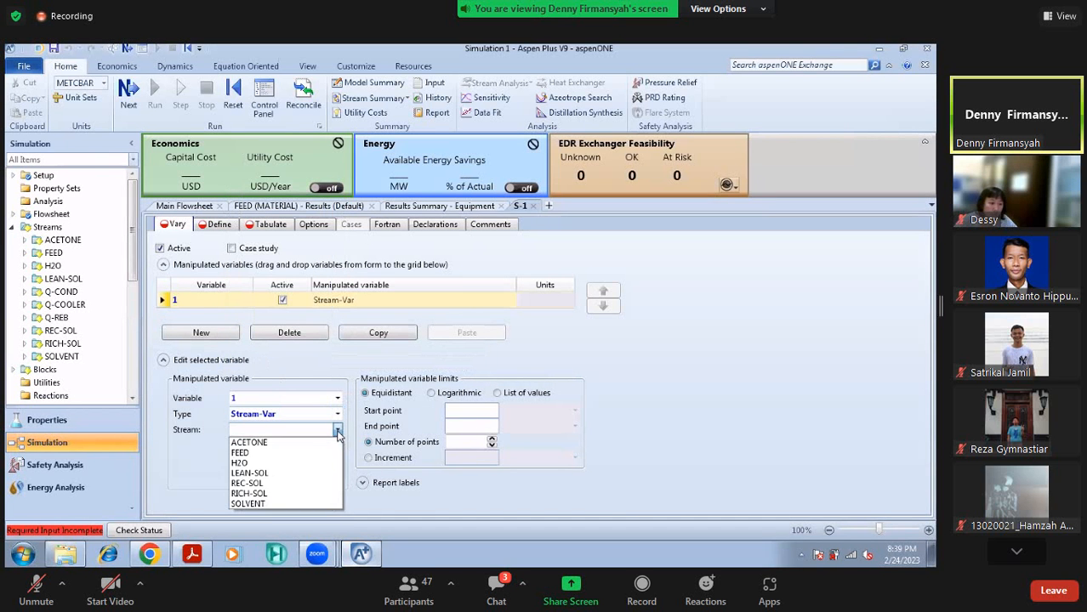
left_click(331, 504)
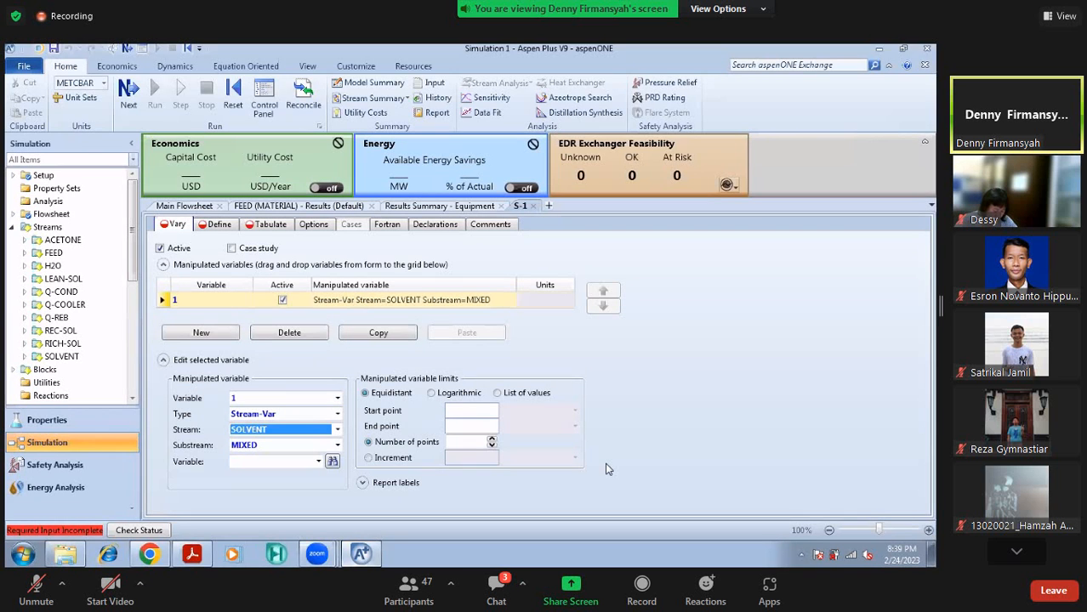
left_click(317, 463)
left_click(319, 466)
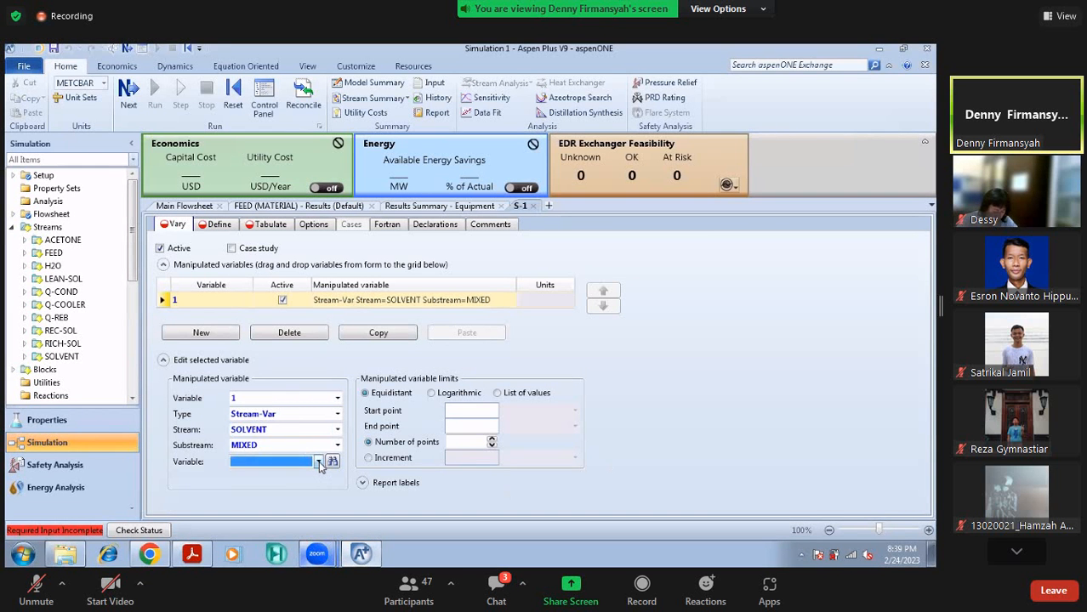
left_click(290, 478)
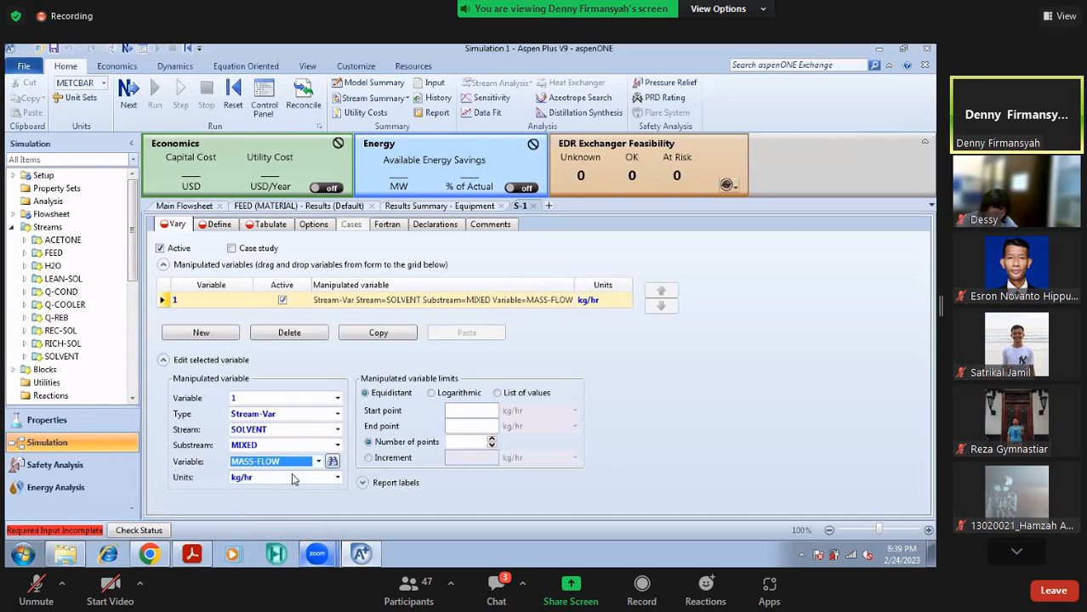
Set the manipulated variable limits to a start point of 100 kg/hr, end point of 200 kg/hr and increment of 10 kg/hr
left_click(483, 414)
type("1")
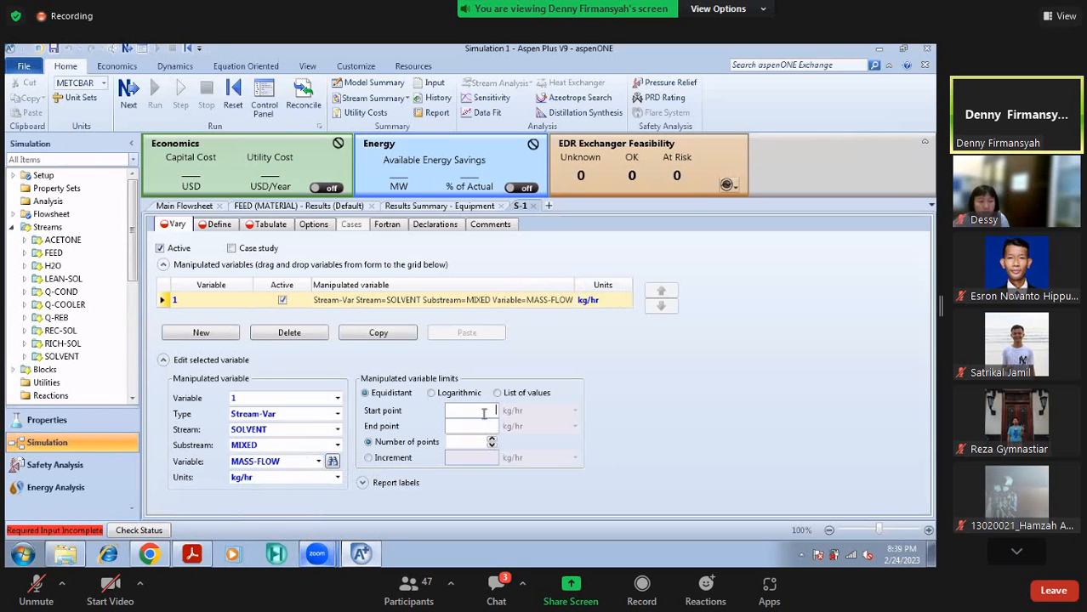
type("00")
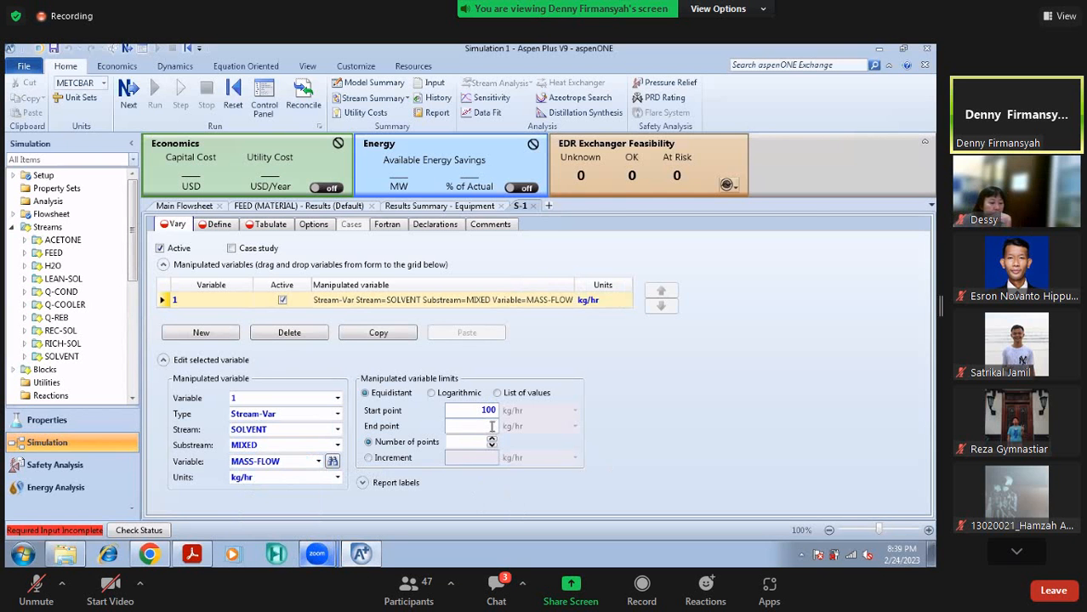
type("200")
left_click(475, 443)
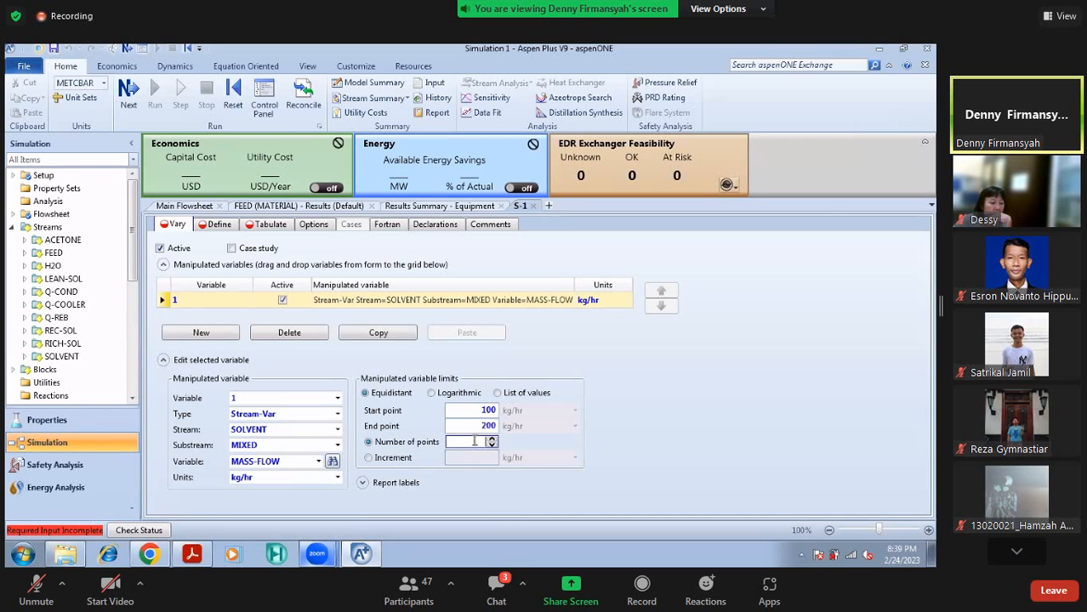
left_click(368, 459)
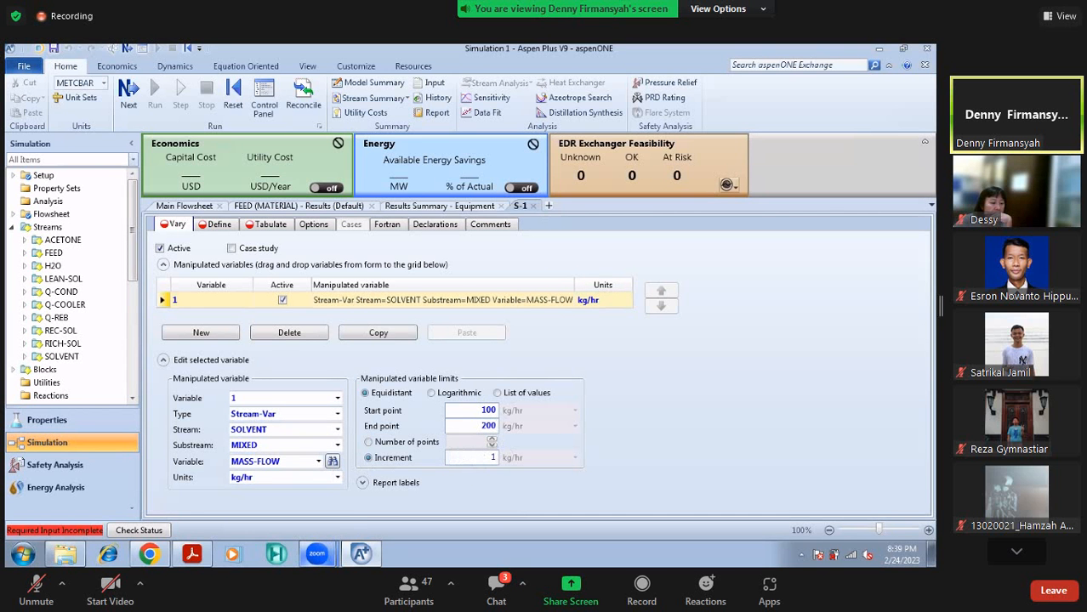
type("10")
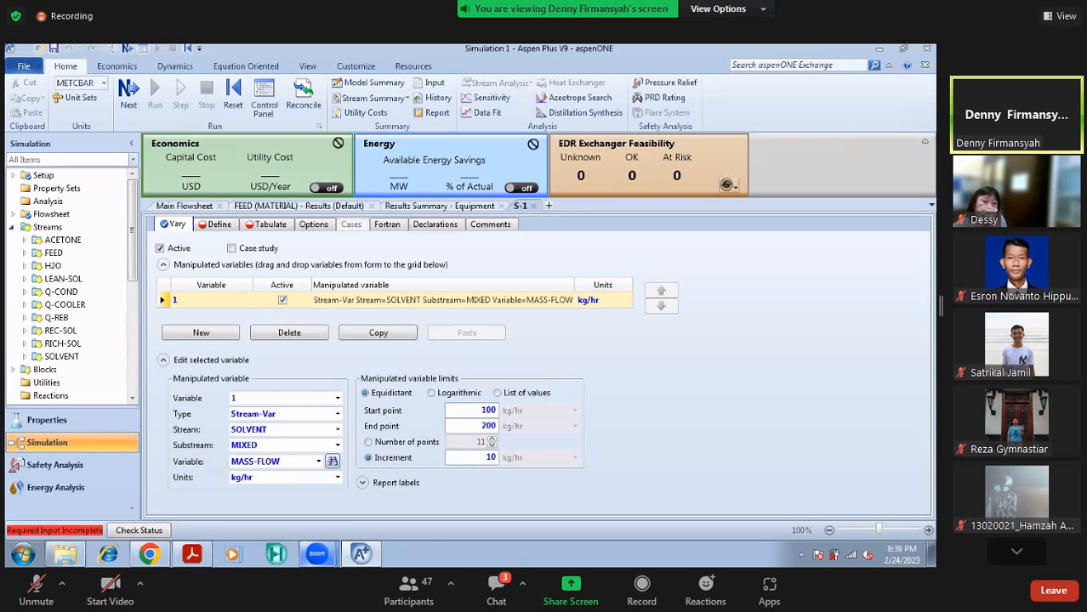
Create a sampled variable named QREB in the Define form of S-1
left_click(217, 226)
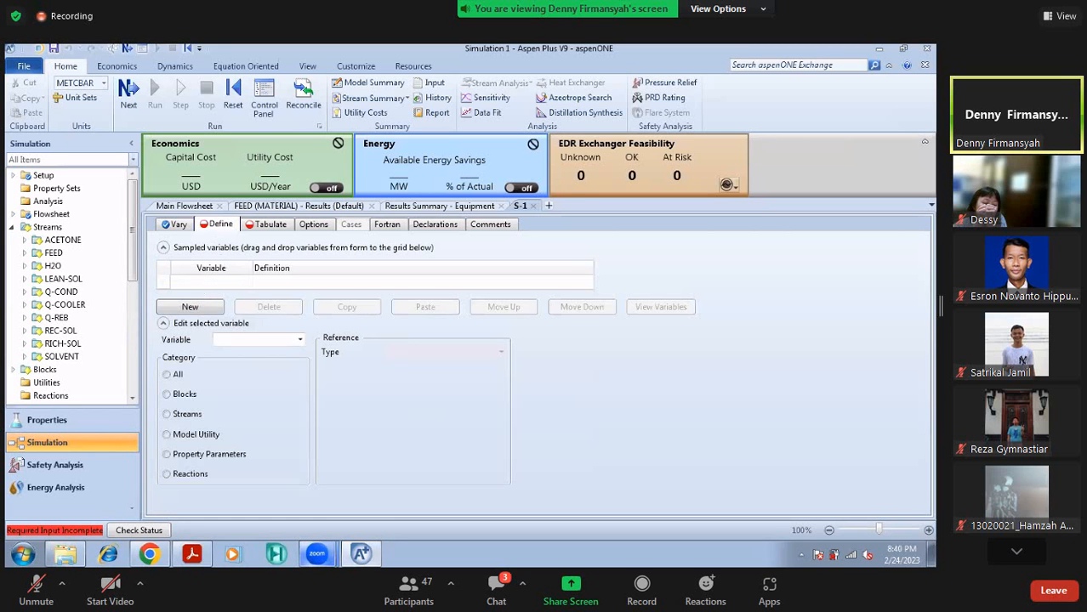
left_click(222, 306)
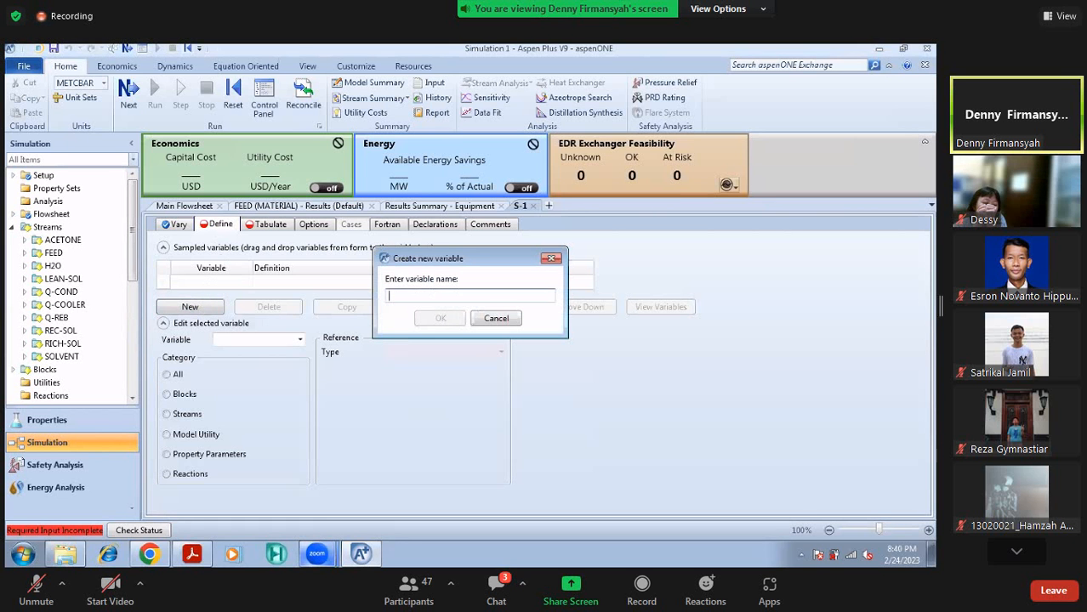
type("QREB")
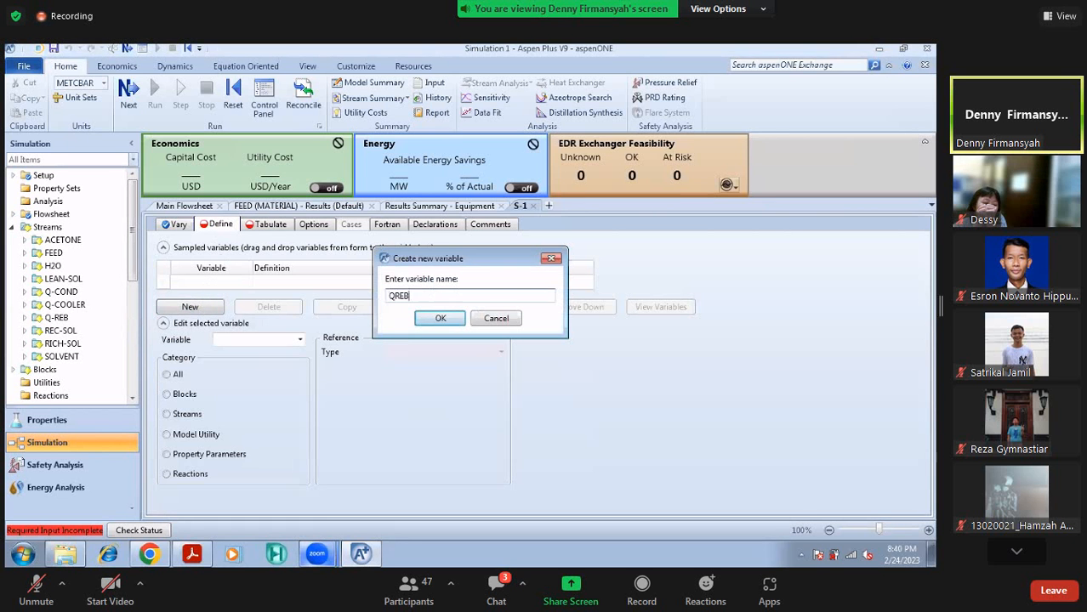
left_click(432, 313)
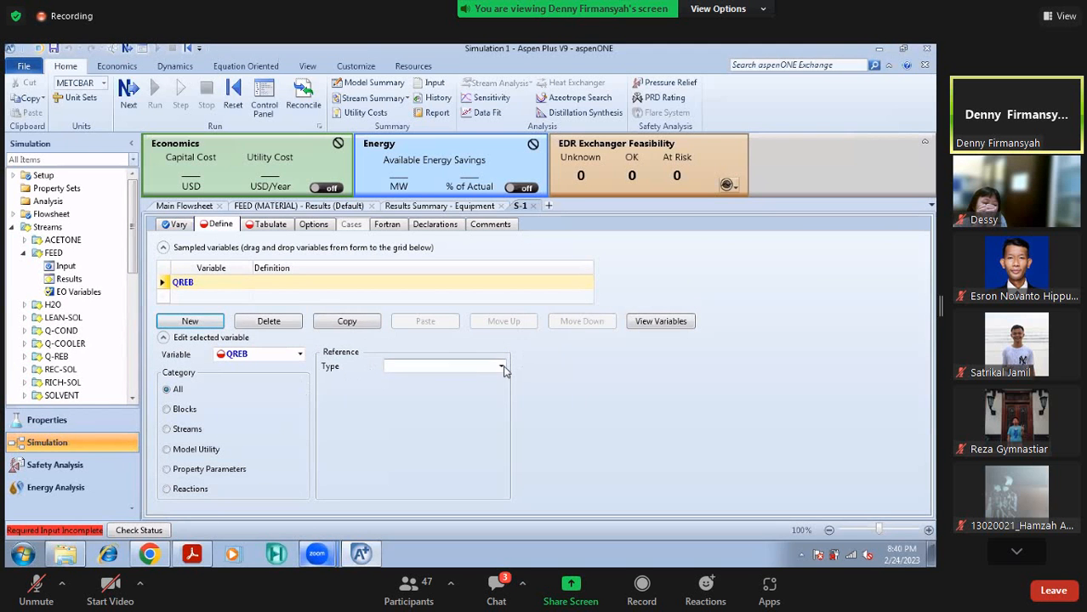
Define QREB as the Heat-Duty of stream Q-REB, checking the stream name on the main flowsheet
left_click(501, 368)
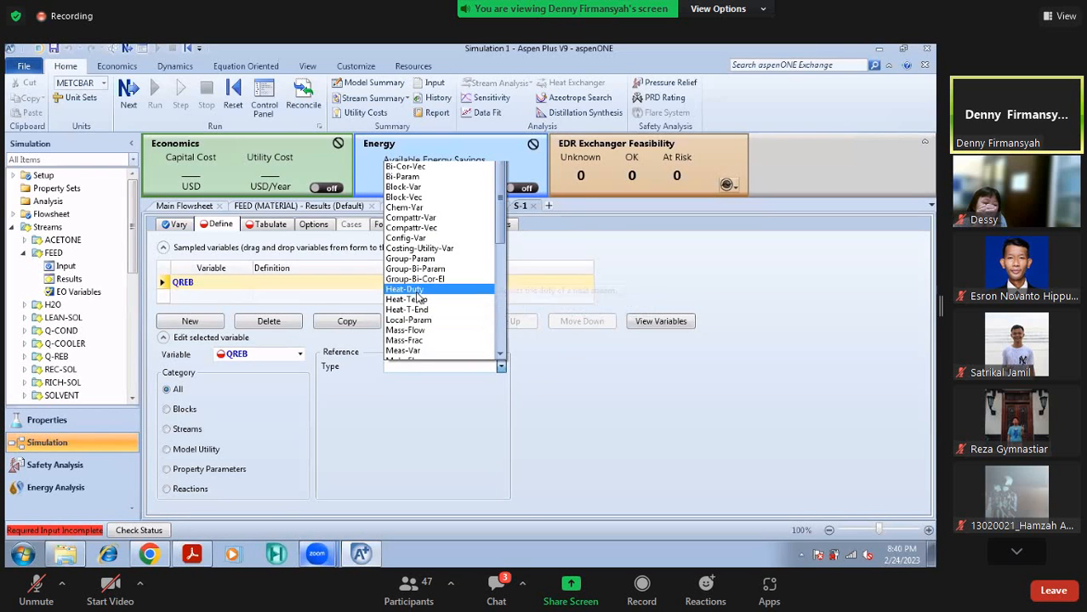
left_click(416, 290)
left_click(500, 384)
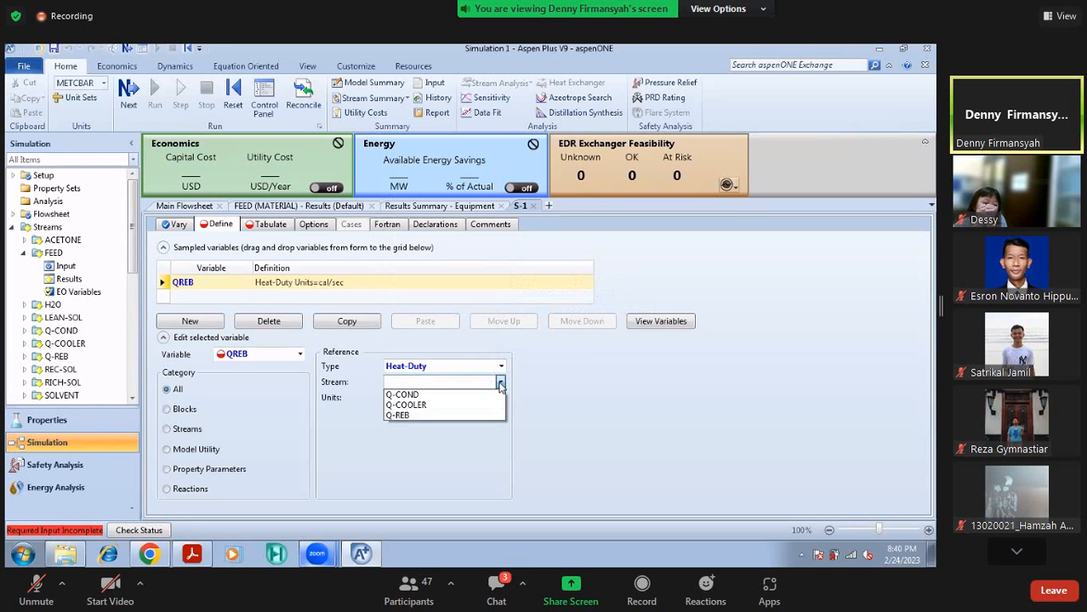
left_click(600, 383)
left_click(184, 206)
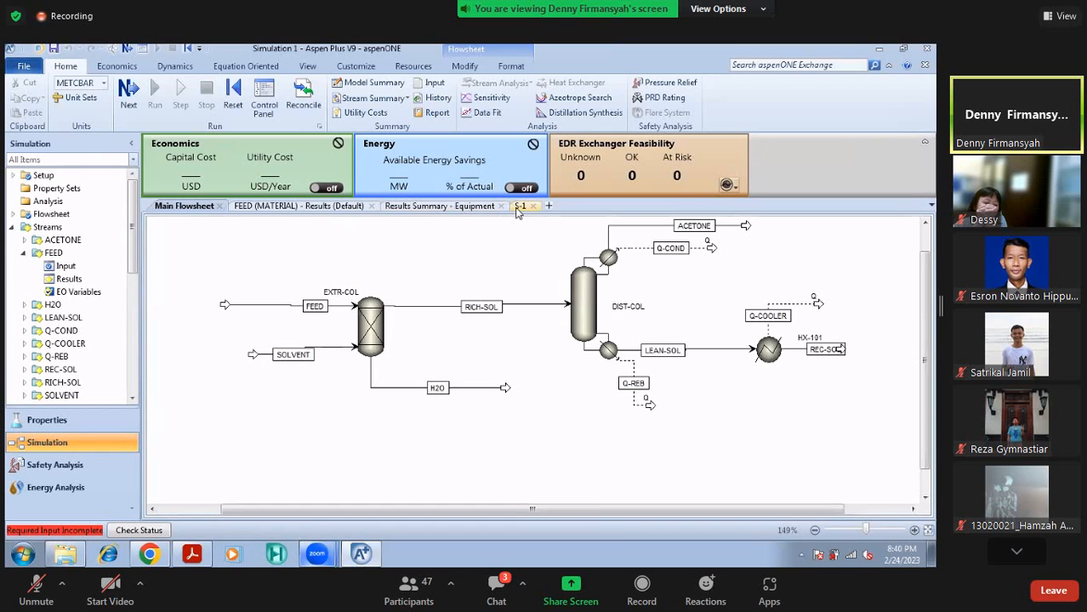
left_click(519, 205)
left_click(486, 383)
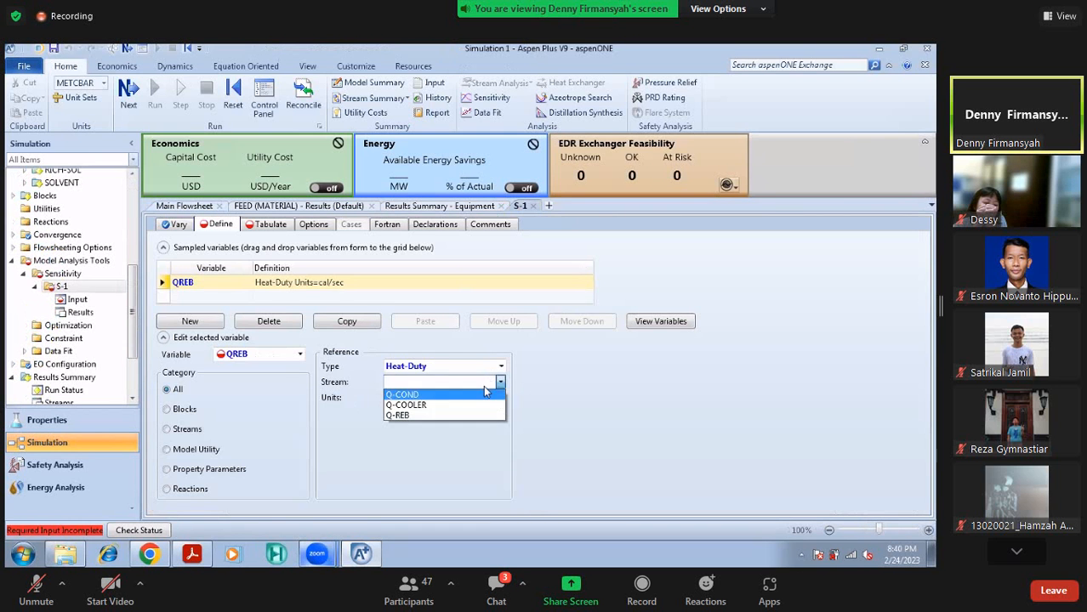
left_click(451, 415)
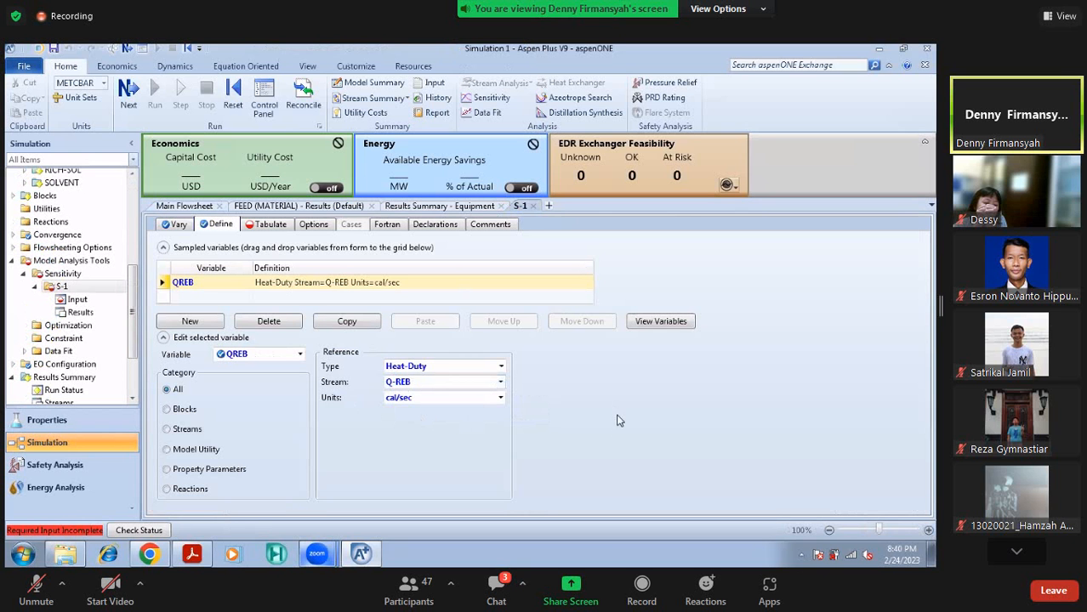
Create a second sampled variable named FLOWEXT
left_click(192, 321)
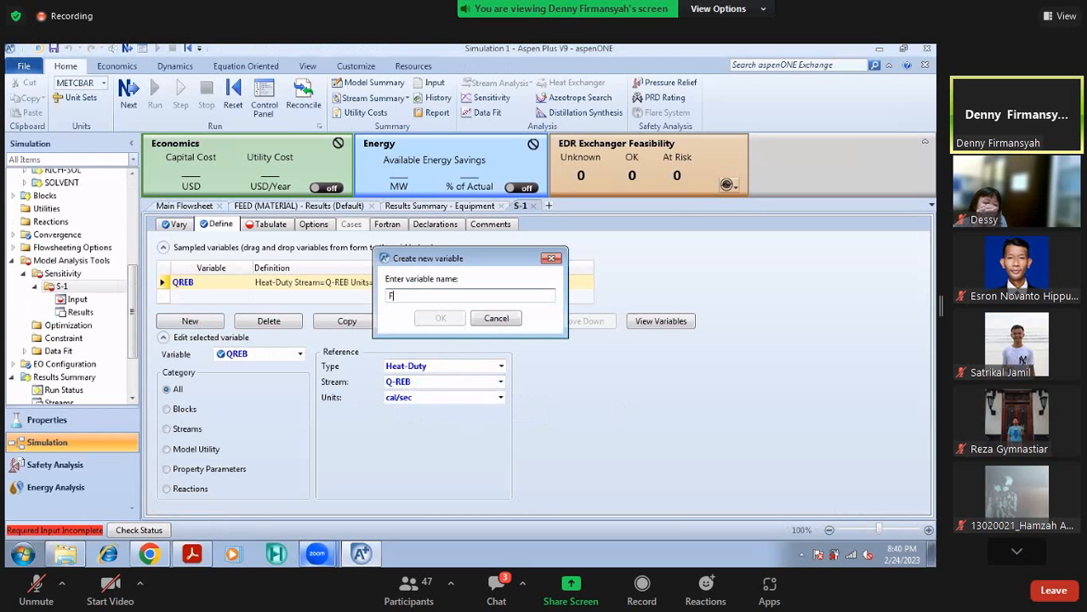
type("FLW")
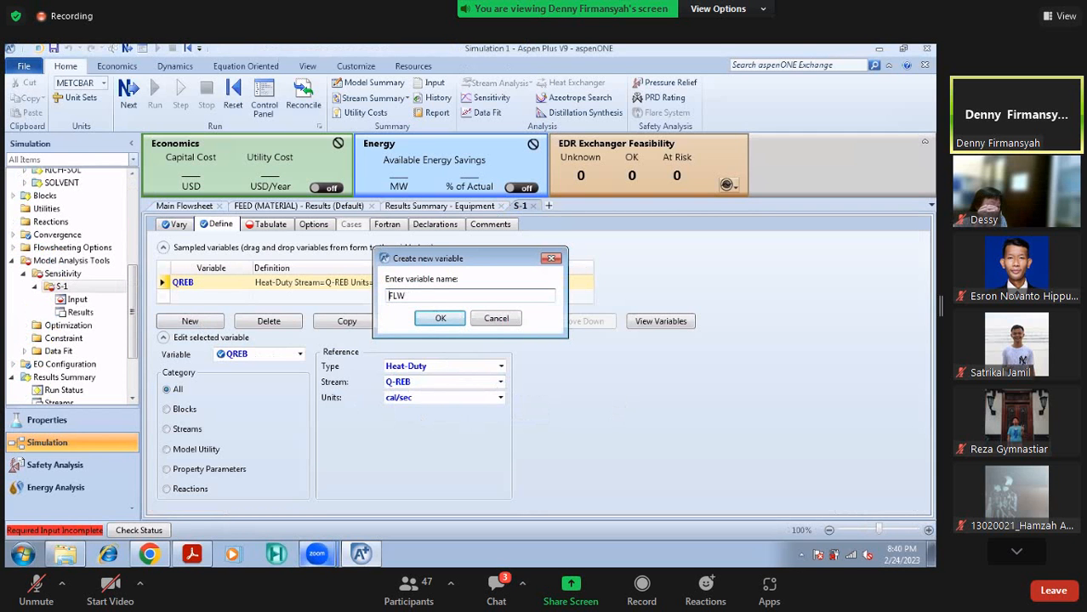
left_click(393, 296)
type("OWEXT")
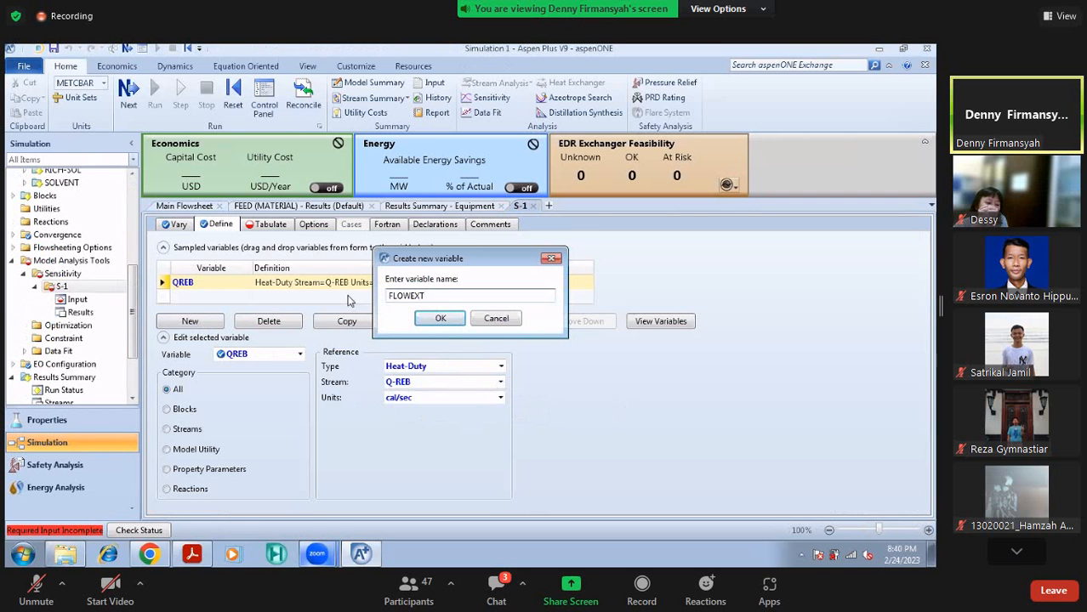
left_click(438, 318)
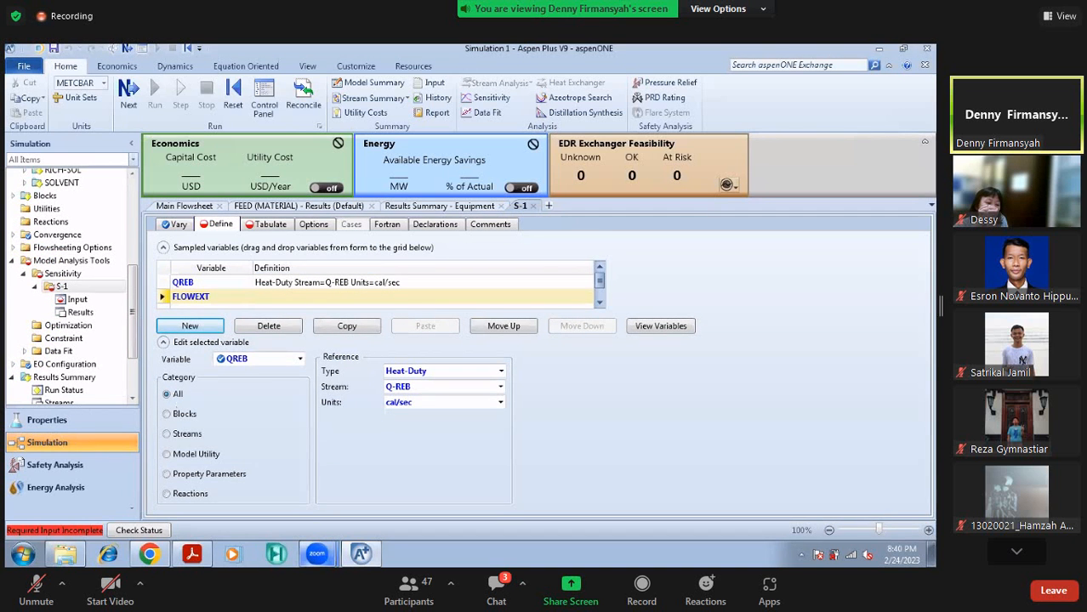
Select FLOWEXT for editing in the Define form and set its reference type to Stream-Var
left_click(299, 360)
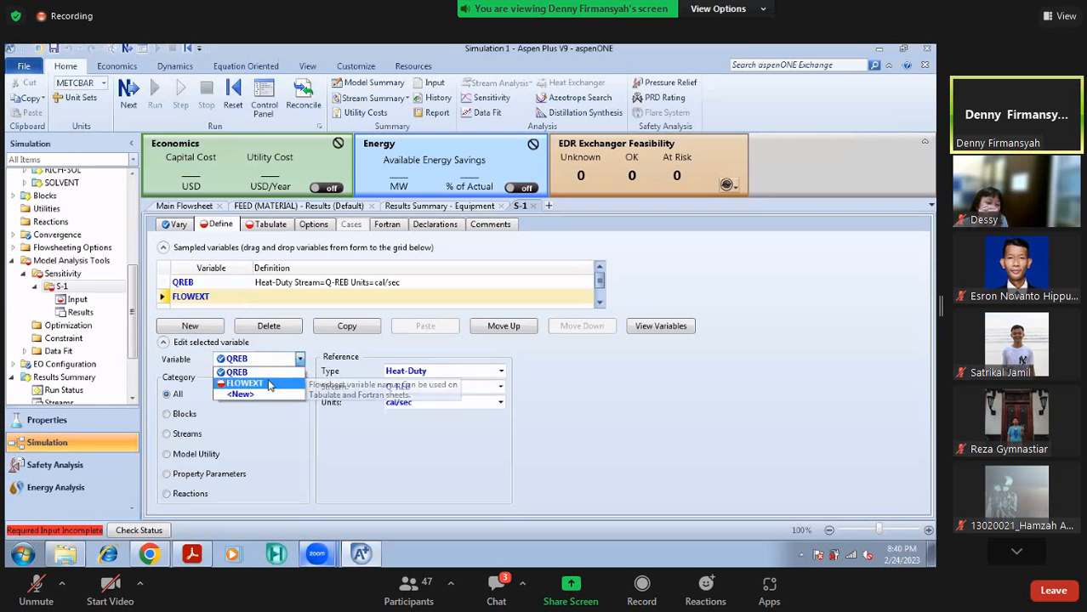
left_click(267, 382)
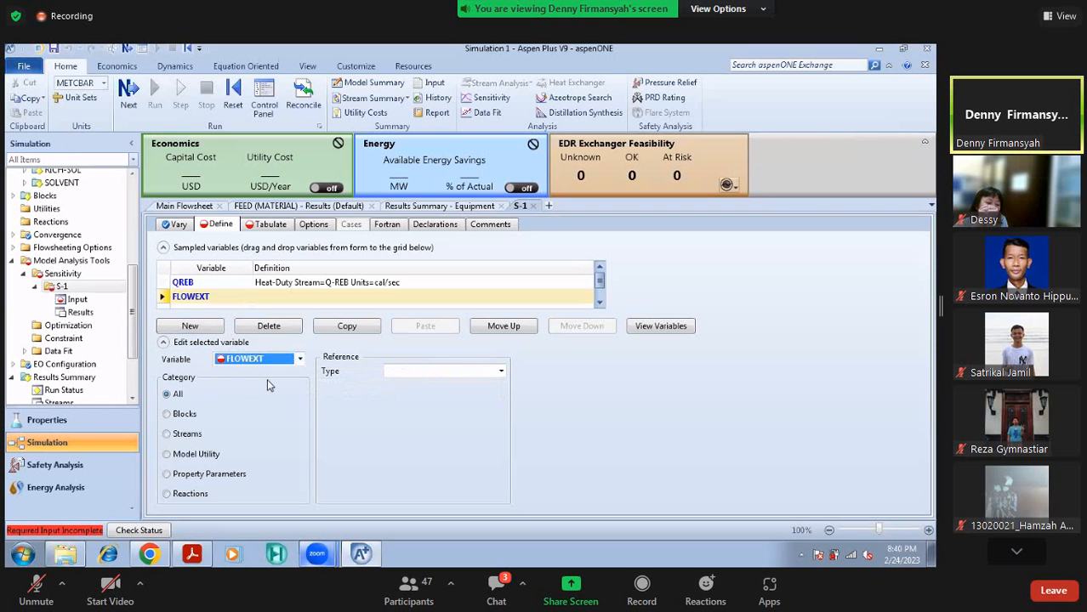
left_click(501, 371)
scroll(444, 354, "down", 1)
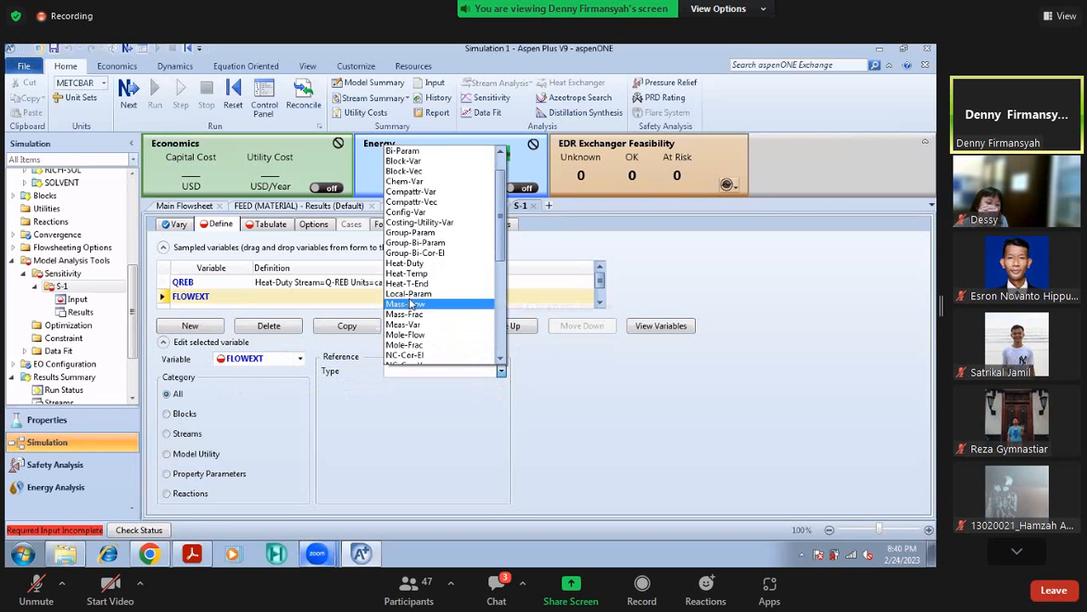
scroll(411, 303, "up", 1)
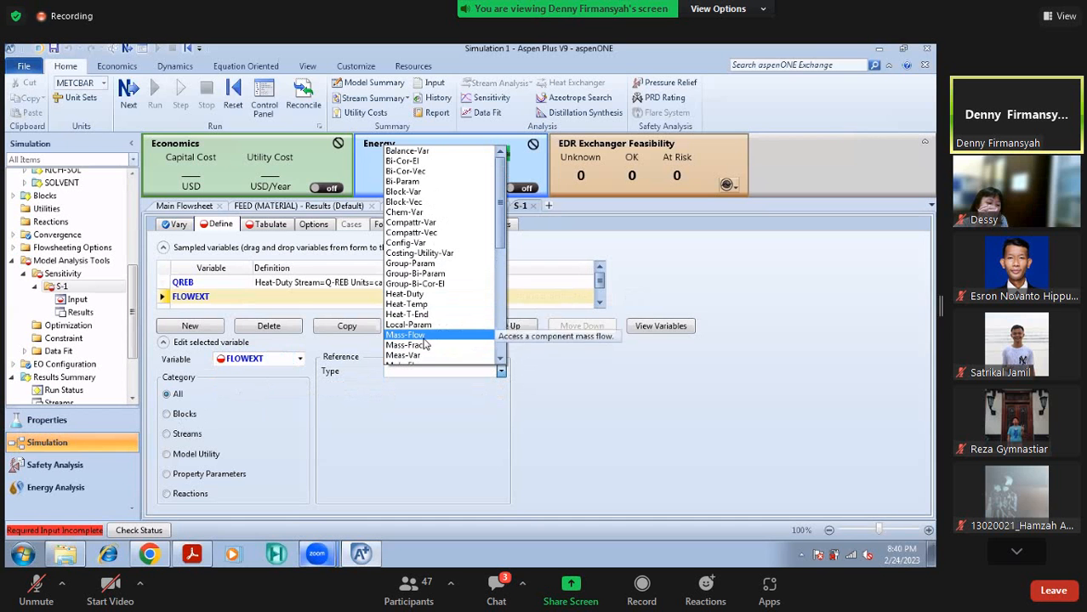
scroll(421, 331, "down", 4)
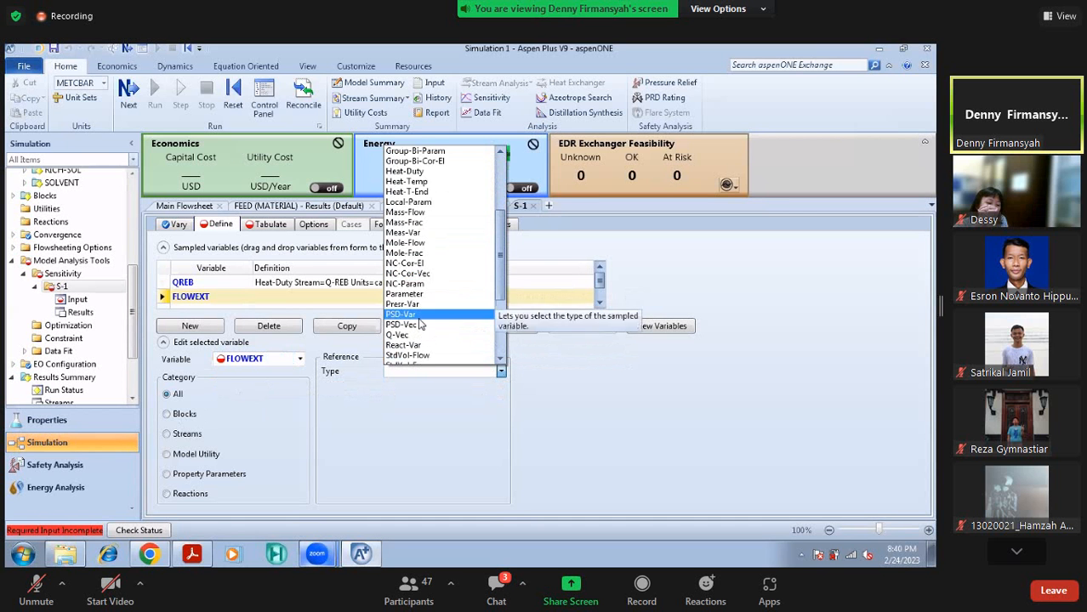
scroll(421, 294, "up", 3)
scroll(426, 265, "down", 2)
scroll(426, 266, "down", 1)
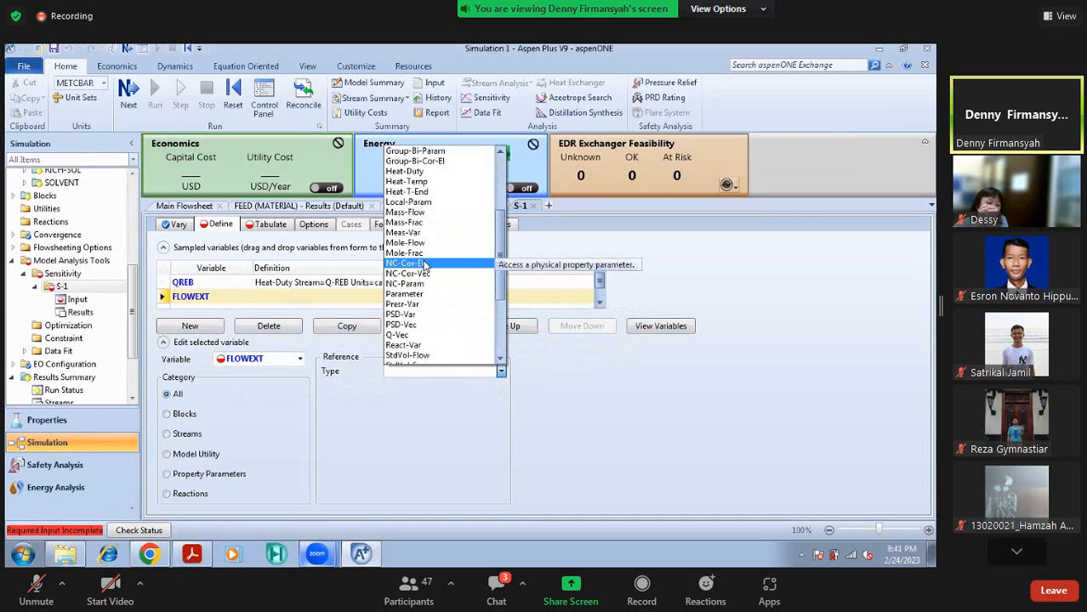
scroll(425, 266, "down", 4)
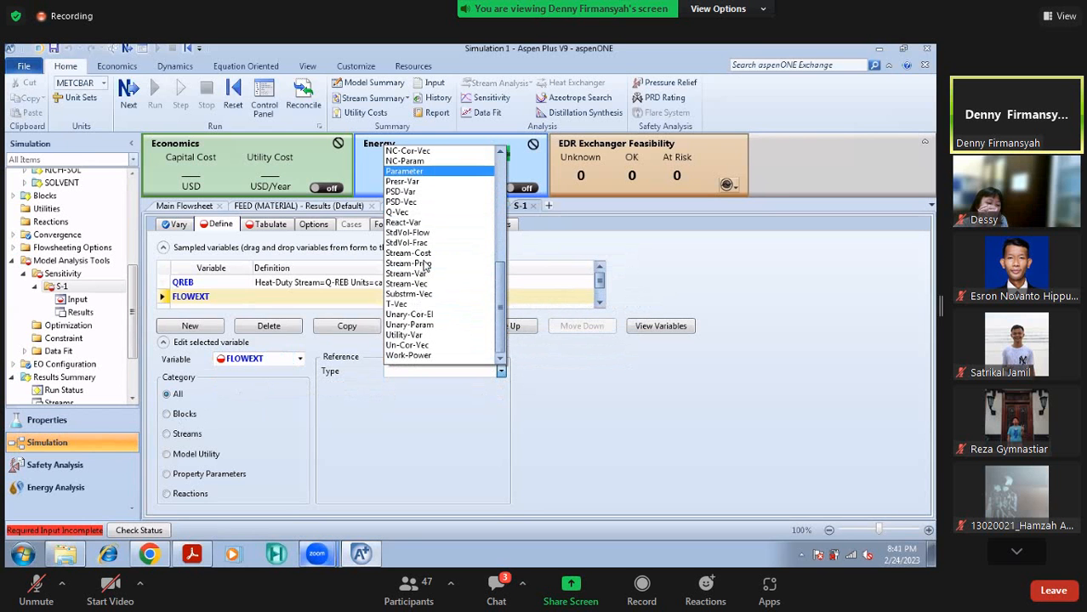
left_click(424, 272)
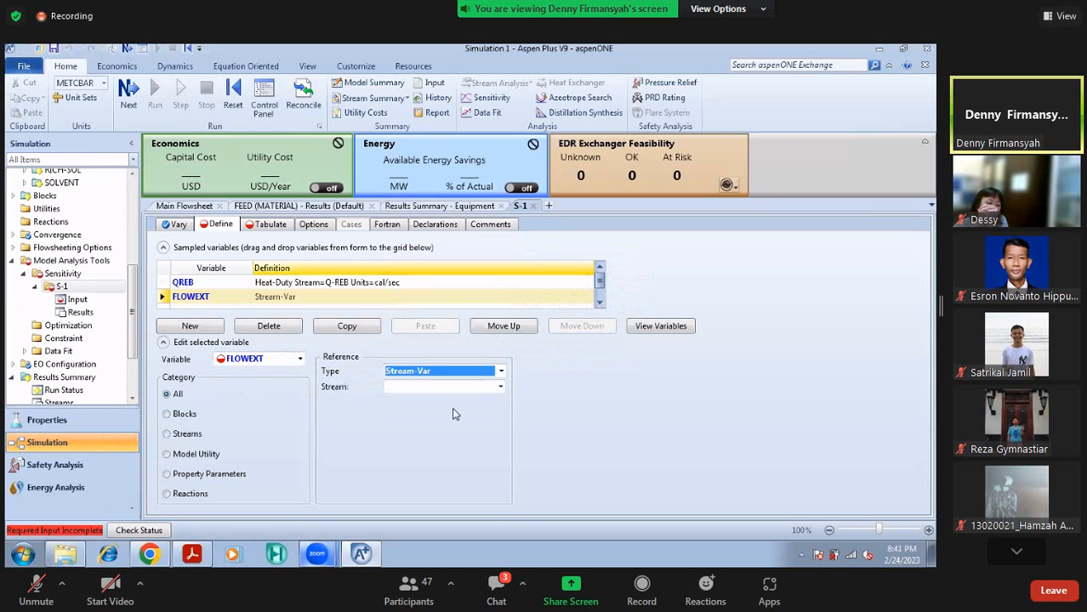
Reference FLOWEXT to the MASS-FLOW of stream RICH-SOL, checking the stream name on the main flowsheet
left_click(500, 387)
left_click(598, 392)
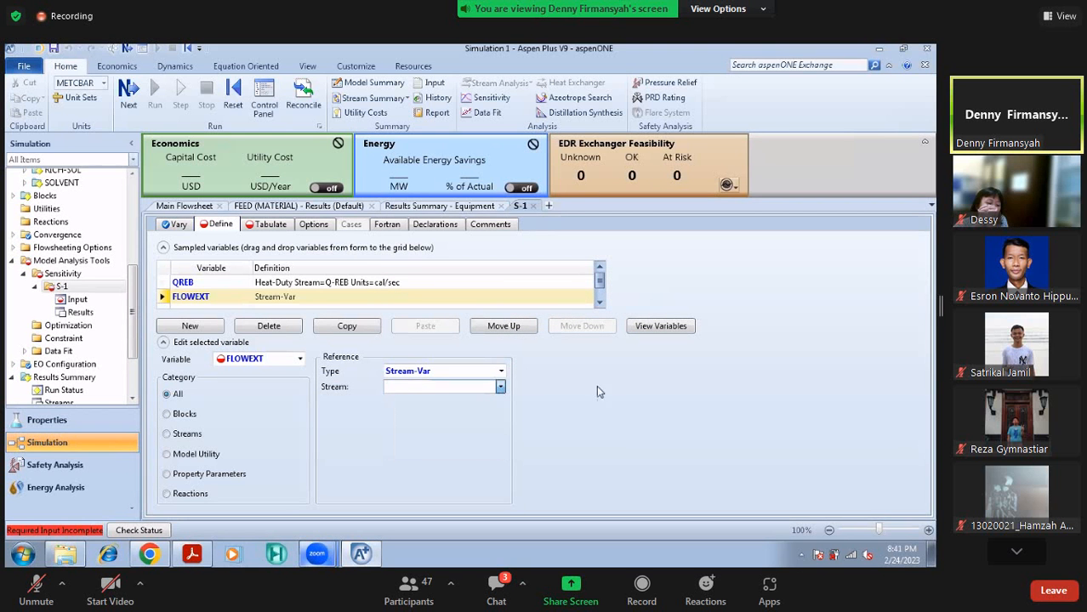
left_click(198, 209)
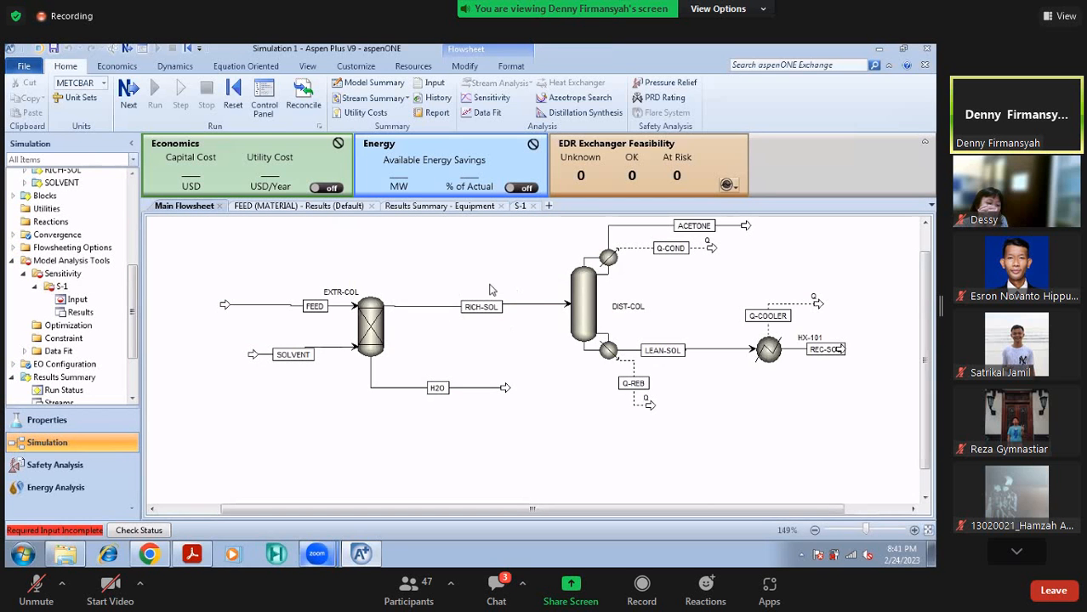
left_click(522, 205)
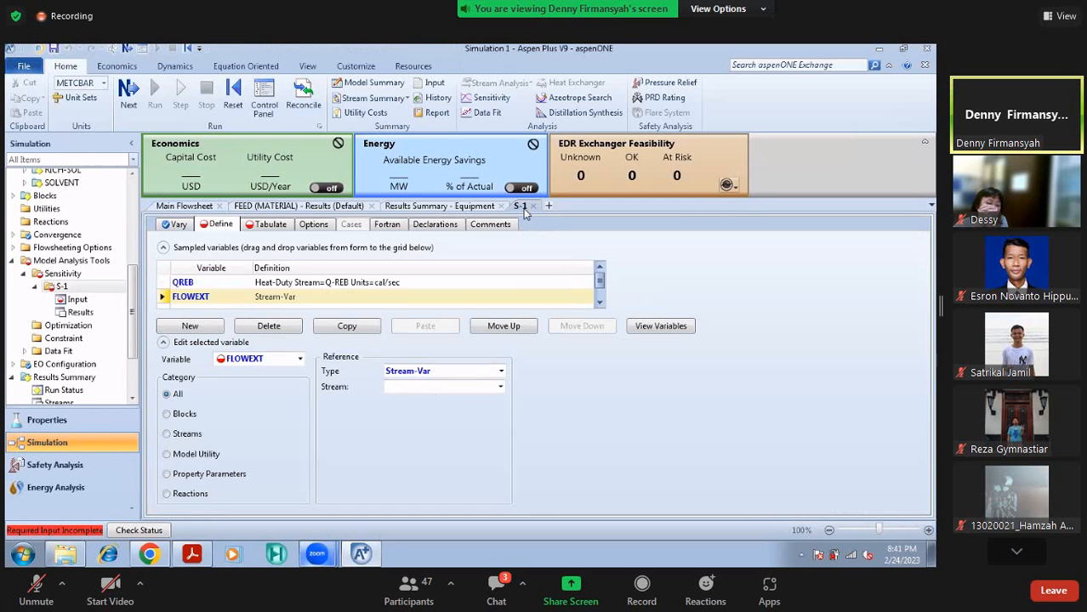
left_click(501, 388)
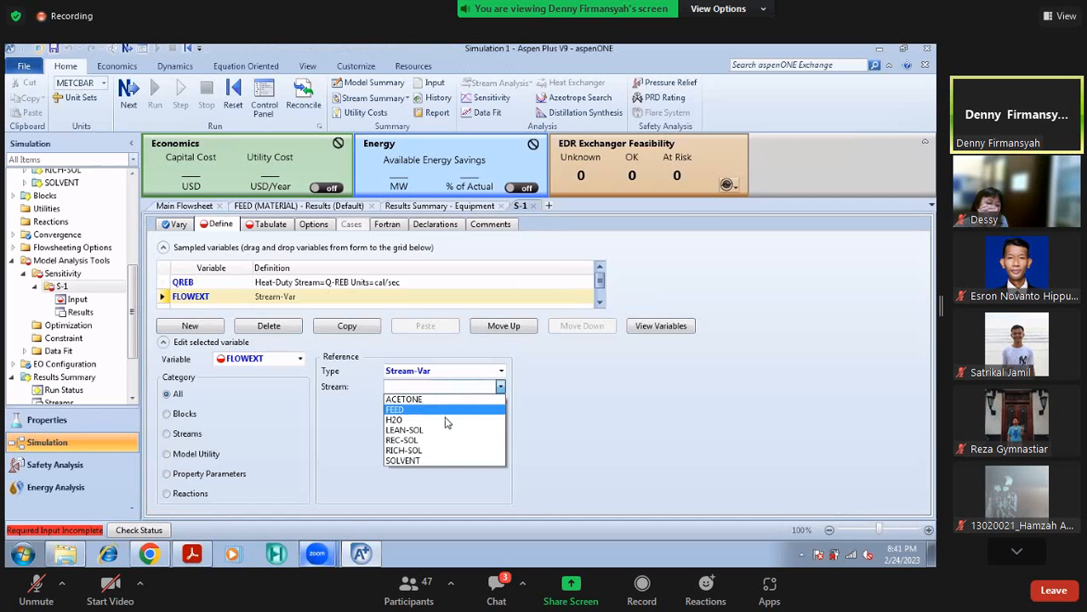
left_click(425, 440)
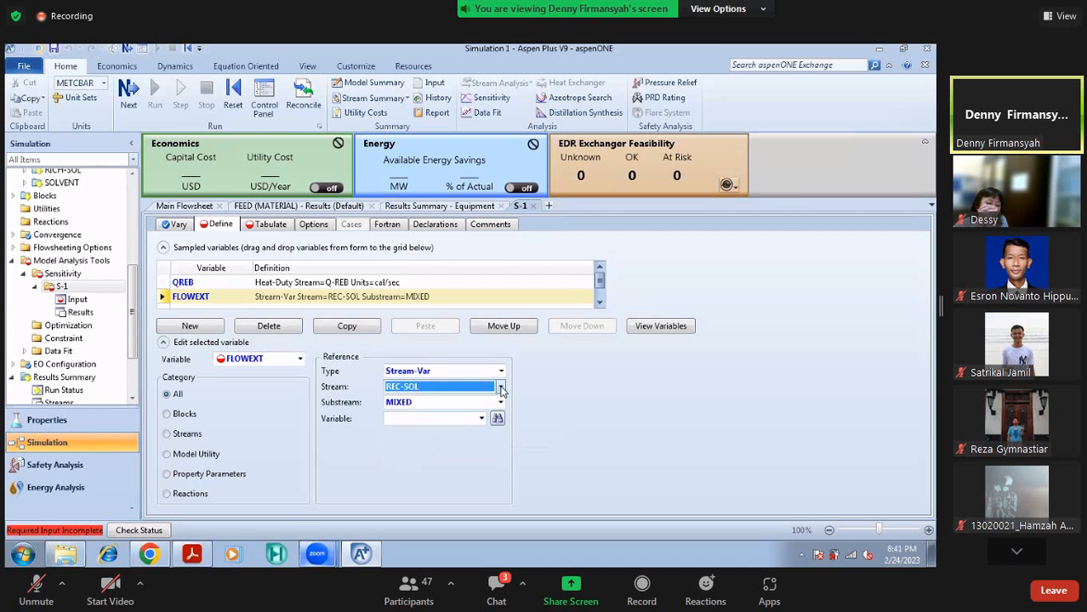
left_click(500, 388)
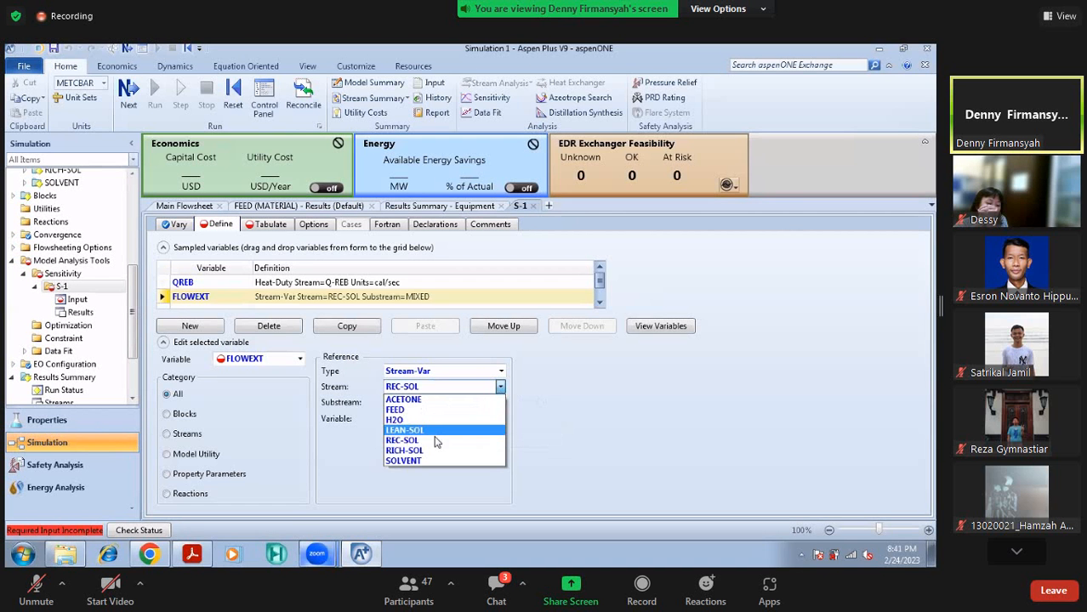
left_click(497, 451)
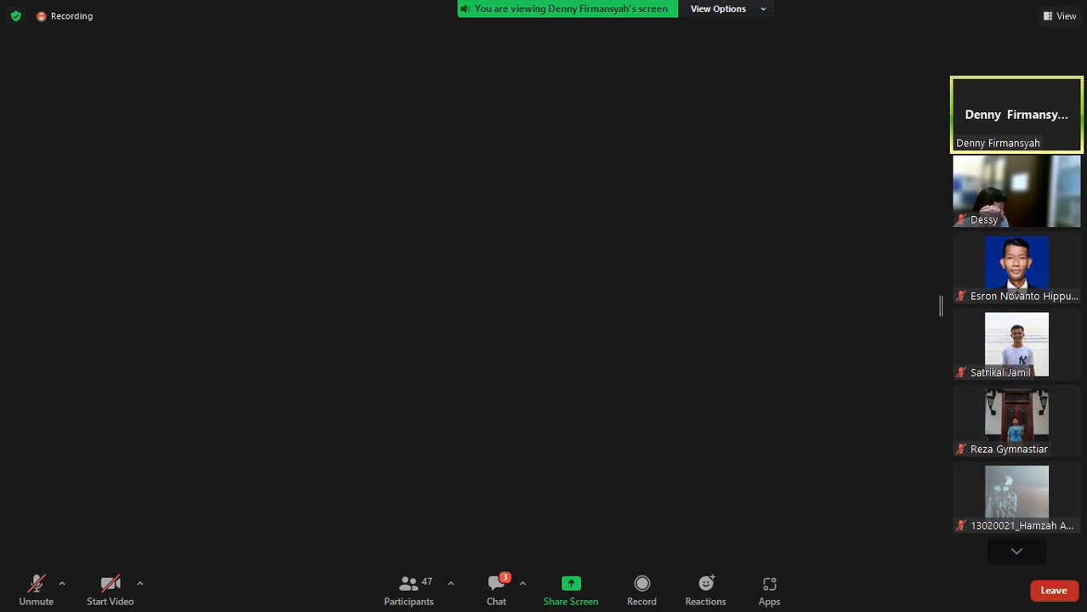
left_click(482, 418)
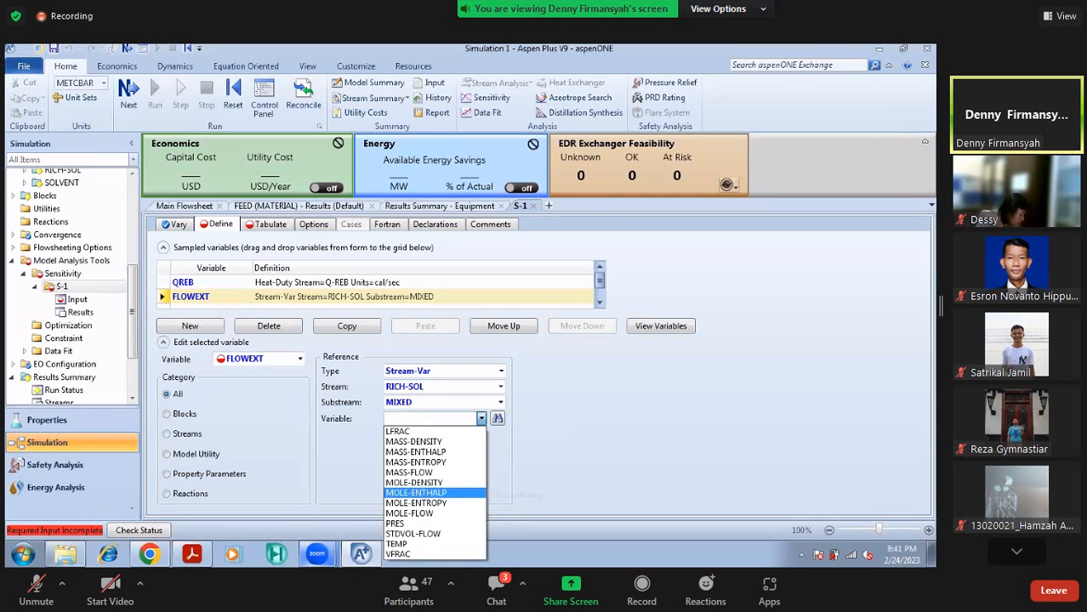
left_click(415, 471)
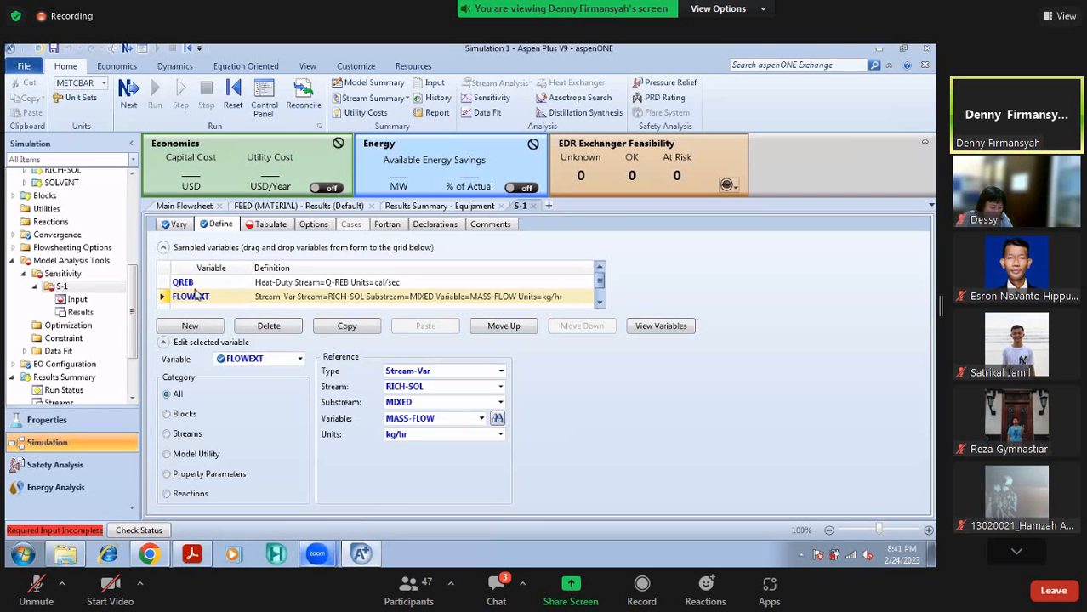
Enter column numbers 1 and 2 in the Tabulate form of S-1
left_click(269, 226)
left_click(211, 282)
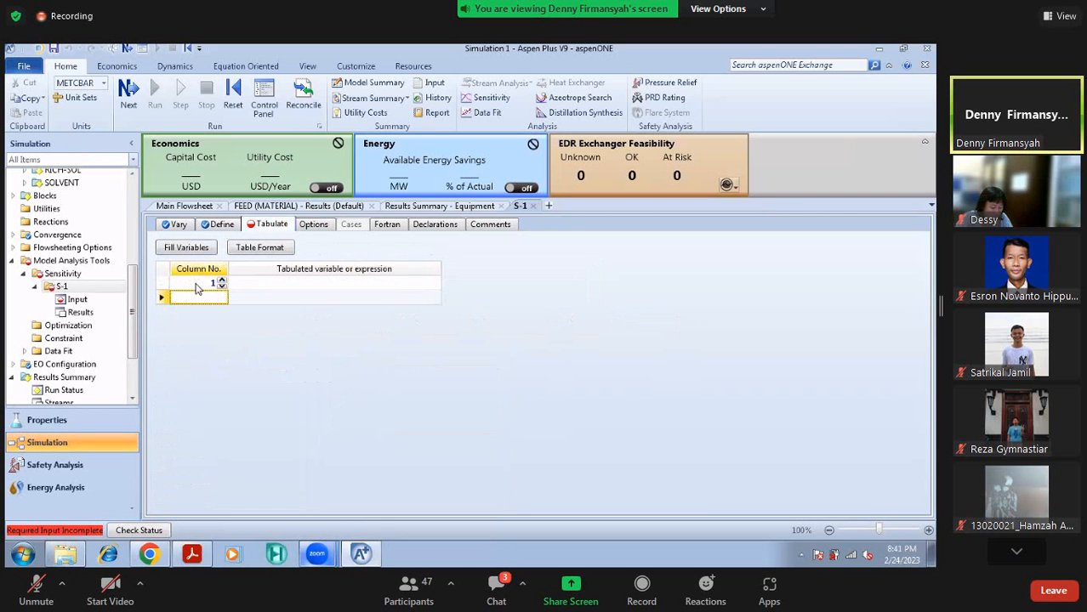
left_click(194, 297)
type("2")
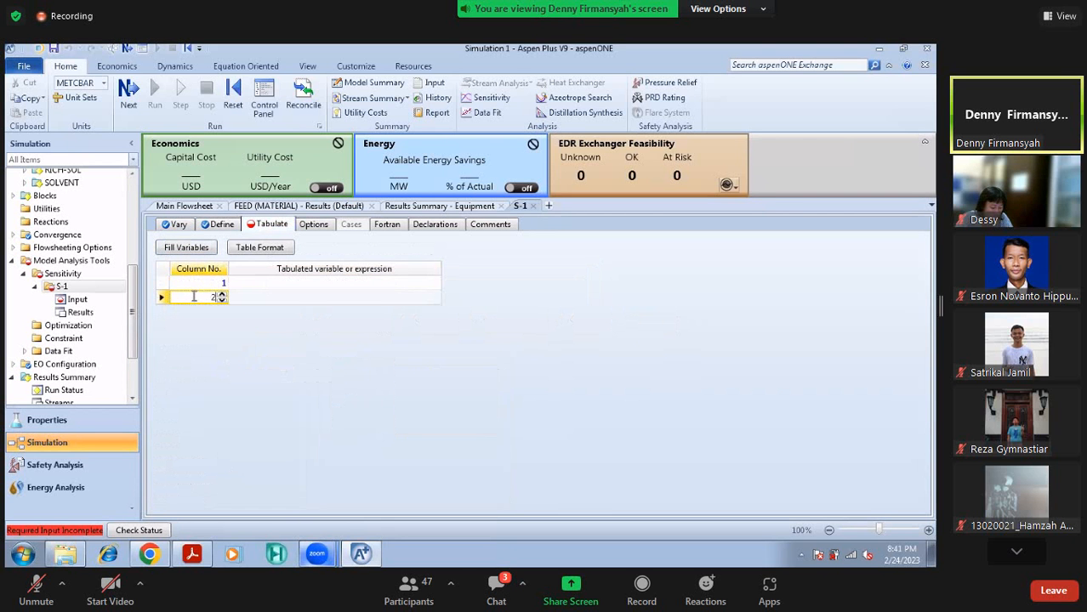
key("Return")
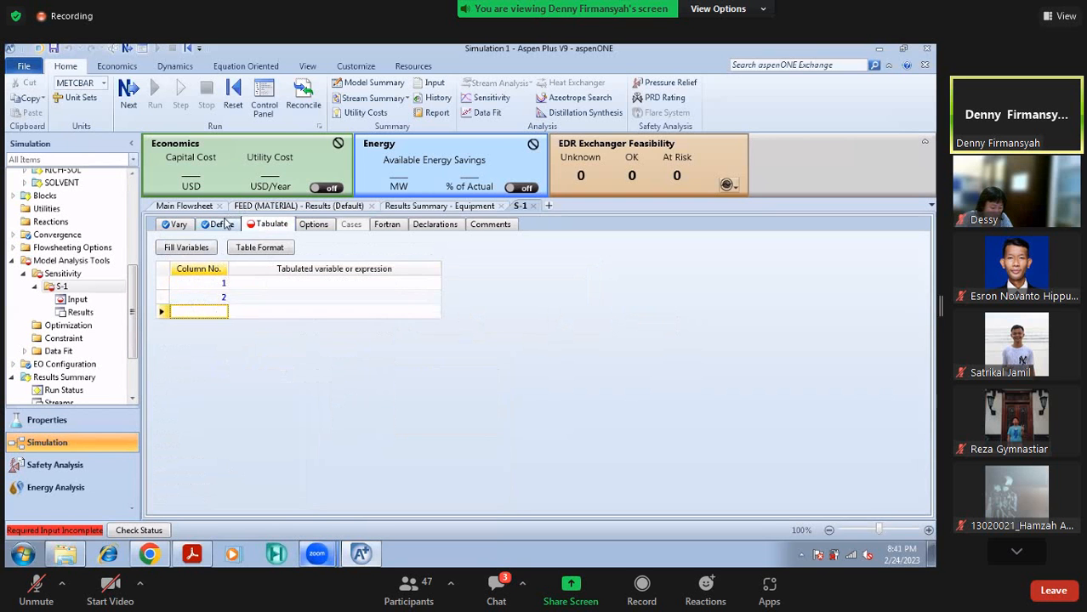
Create a third sampled variable named ACET in the Define form of S-1
left_click(218, 223)
left_click(190, 326)
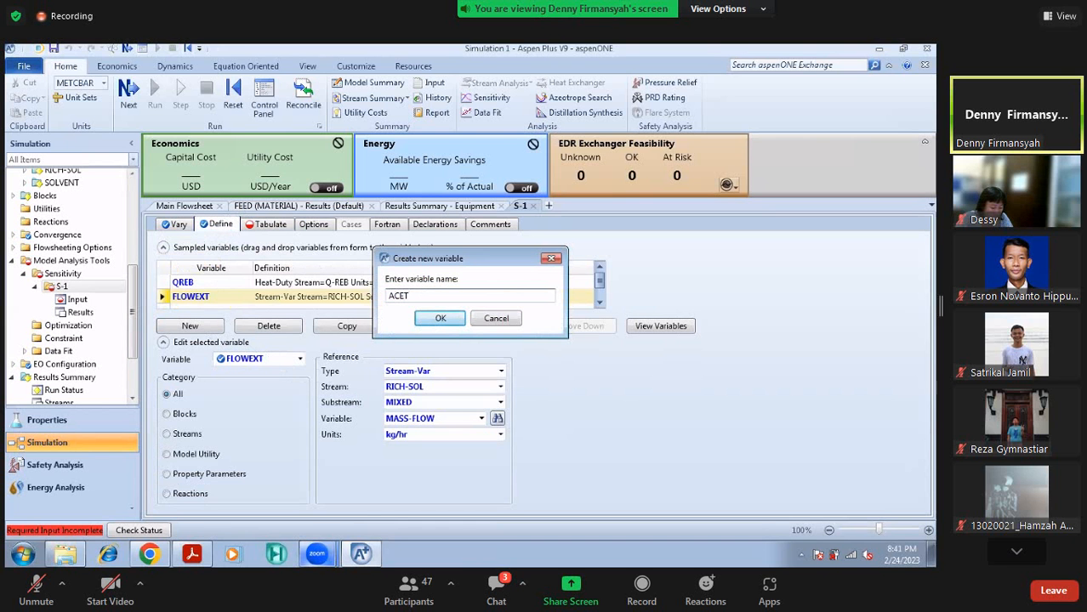
left_click(440, 319)
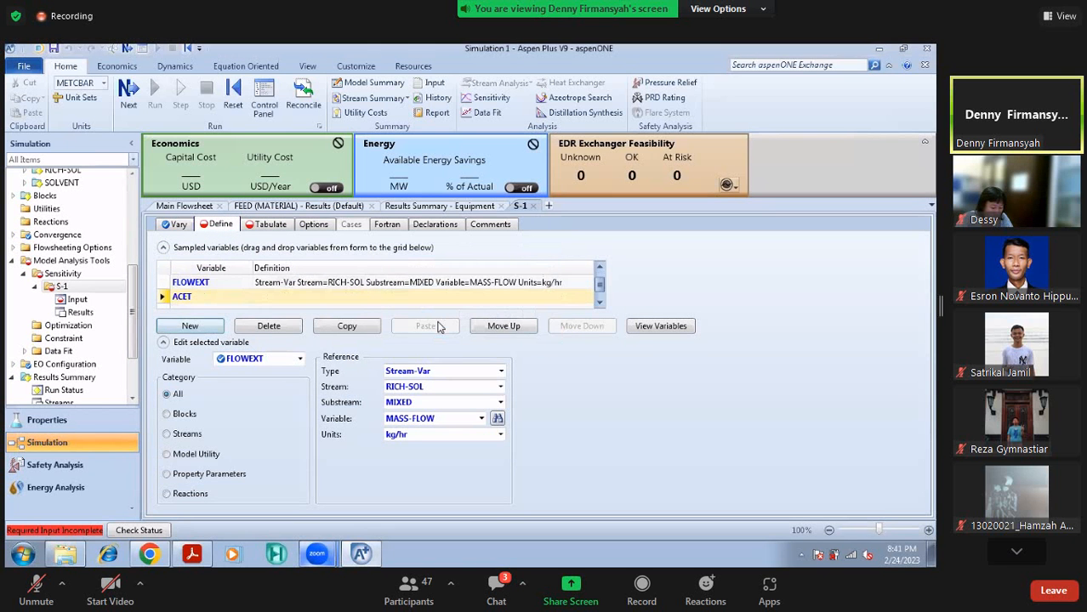
Define ACET as the Mass-Frac of component ACETO-01 in stream RICH-SOL
left_click(300, 358)
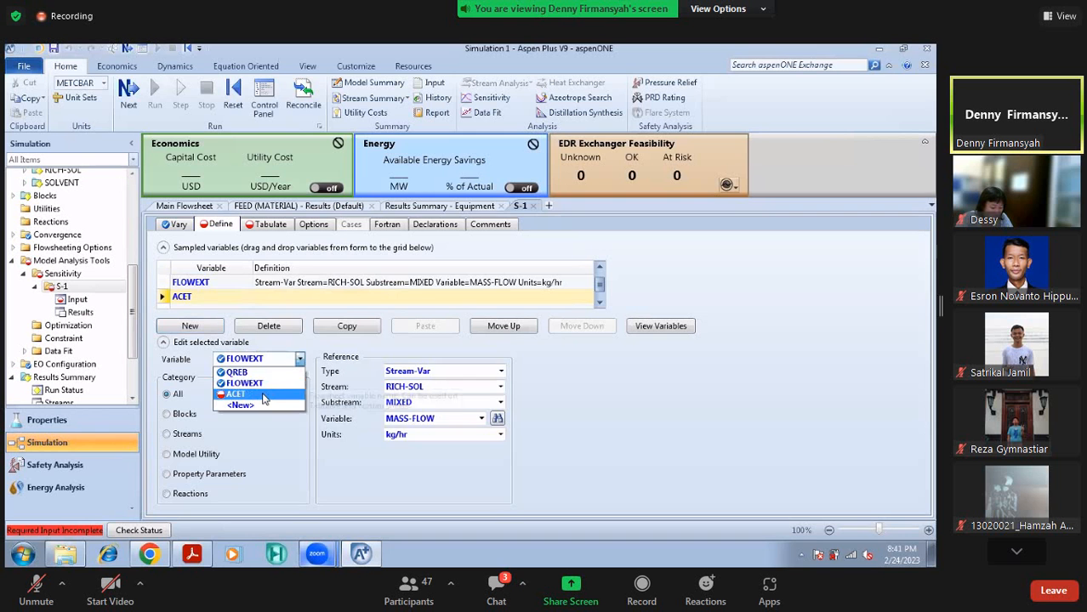
left_click(245, 385)
left_click(501, 371)
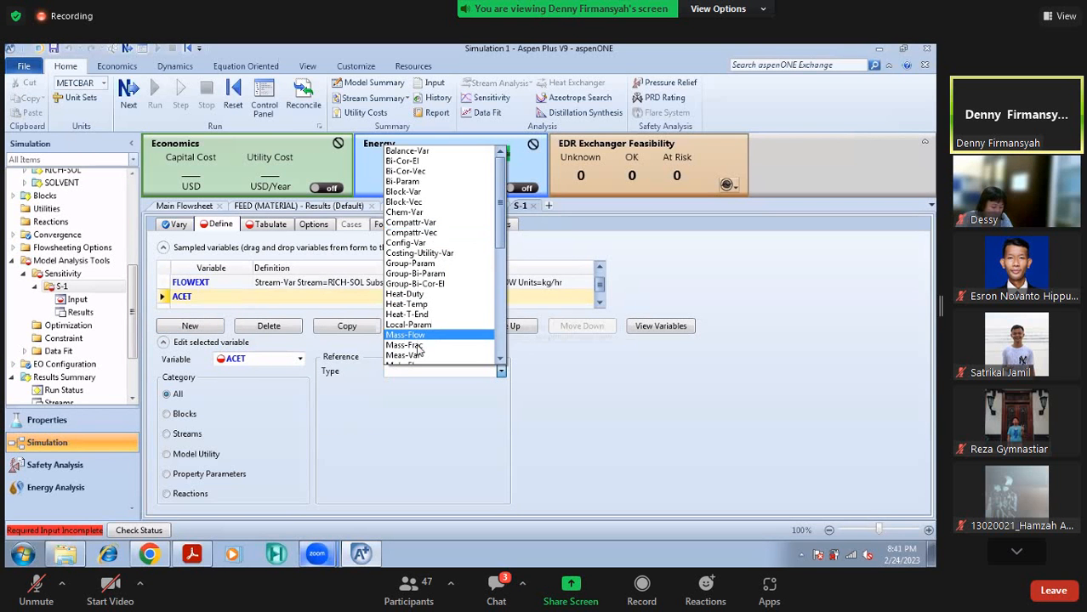
left_click(417, 345)
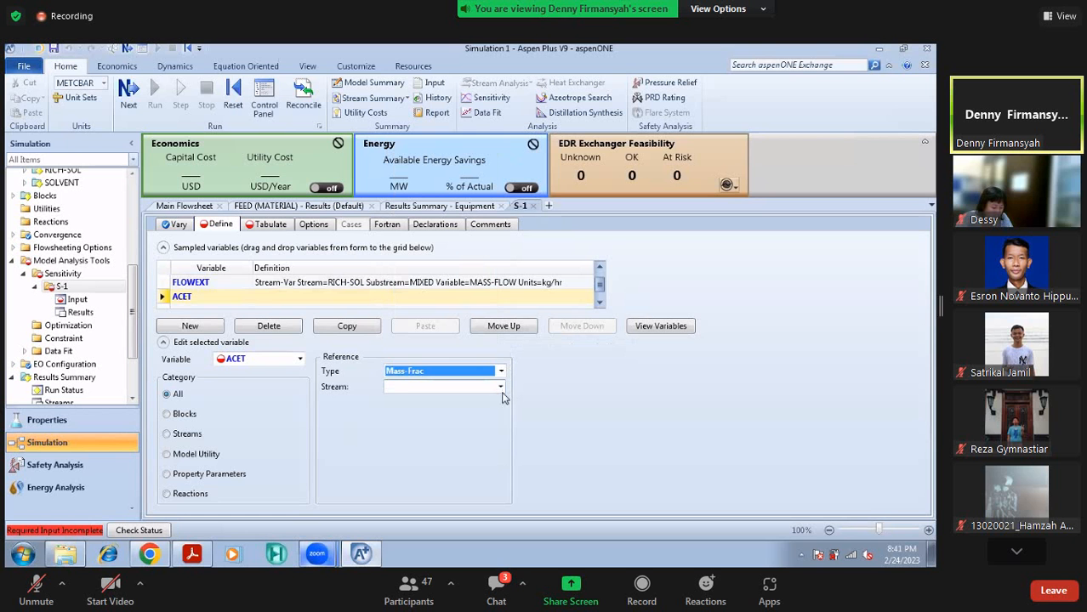
left_click(500, 386)
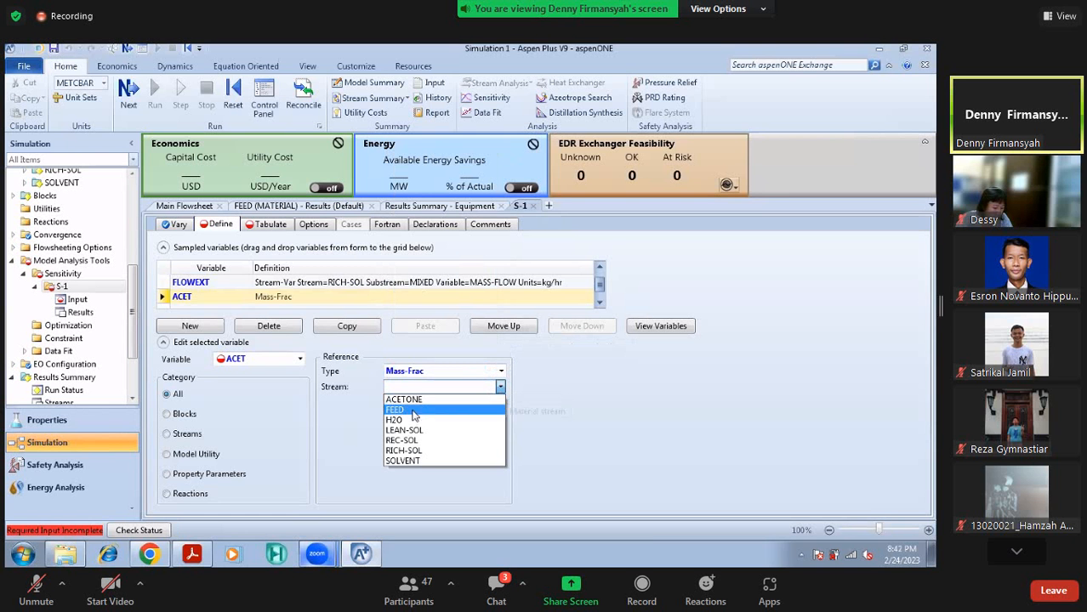
left_click(413, 452)
left_click(500, 418)
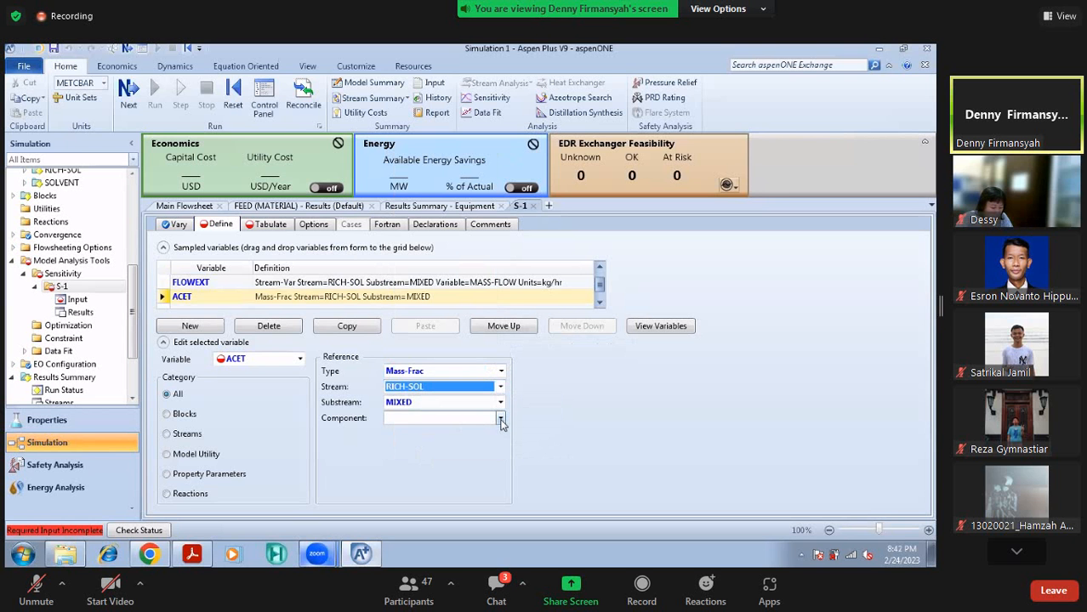
left_click(415, 442)
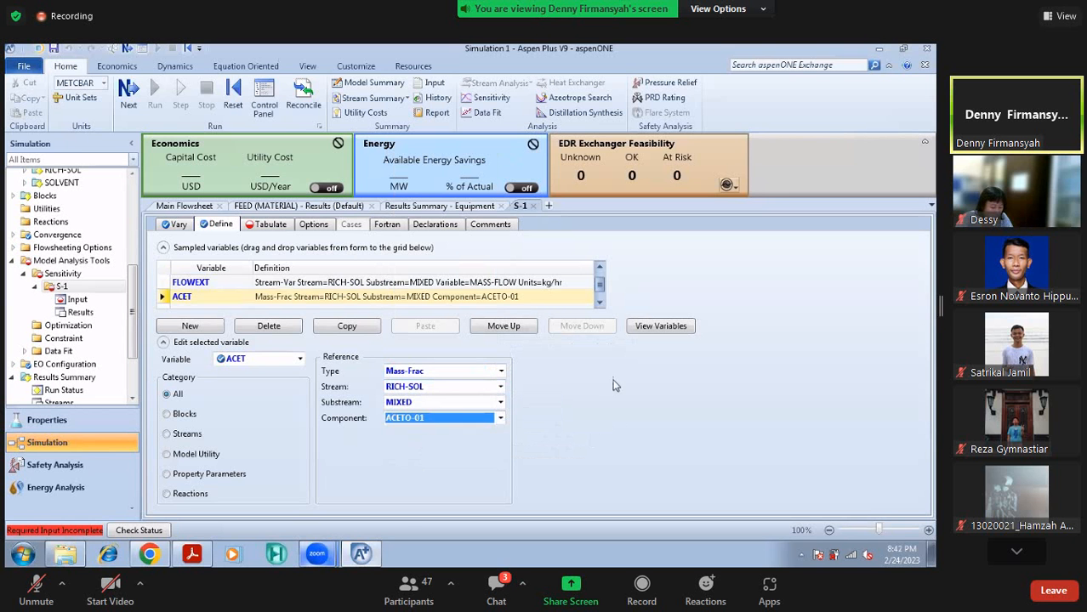
Look over the sampled variables list and add column number 3 in the Tabulate form
left_click(599, 270)
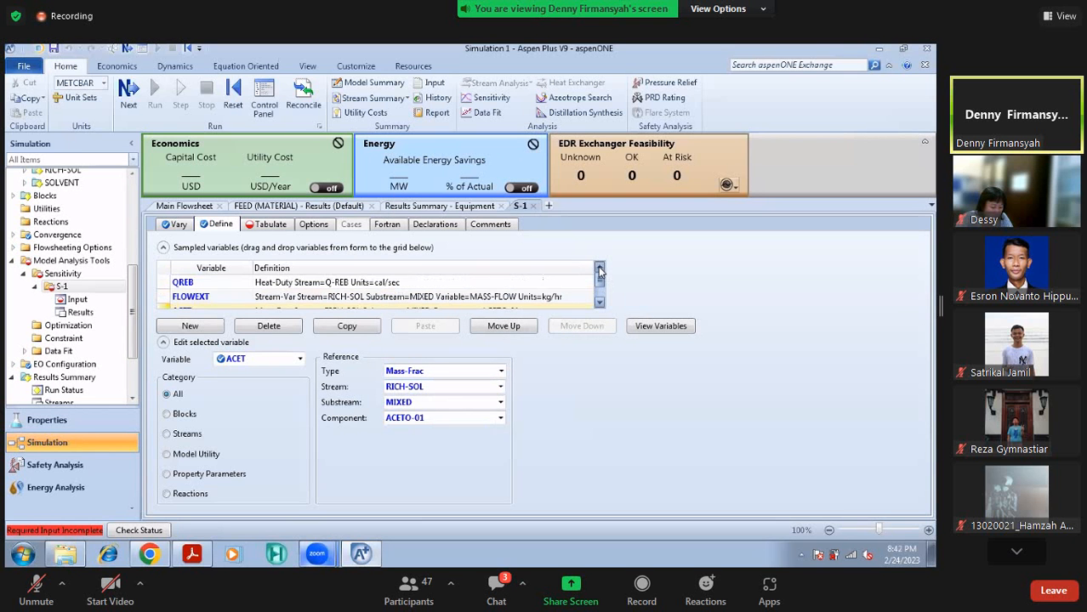
left_click(599, 306)
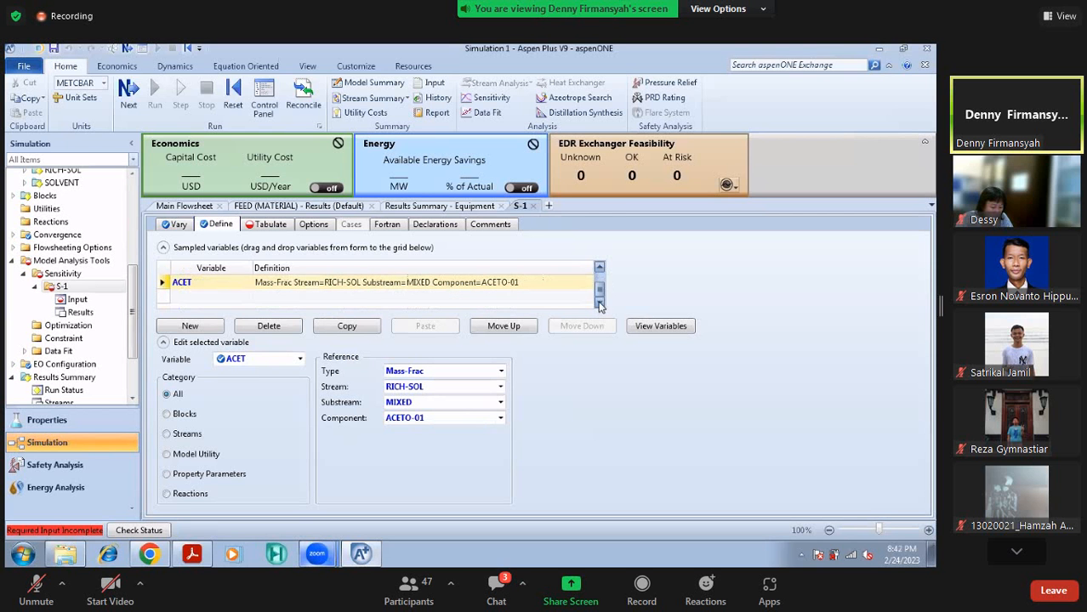
left_click(599, 269)
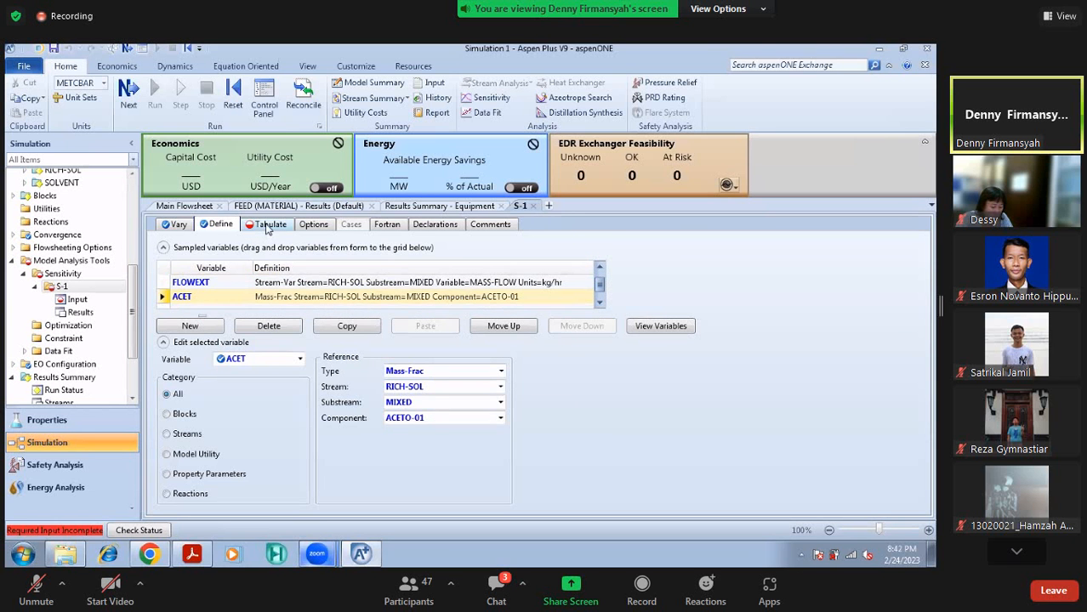
left_click(267, 225)
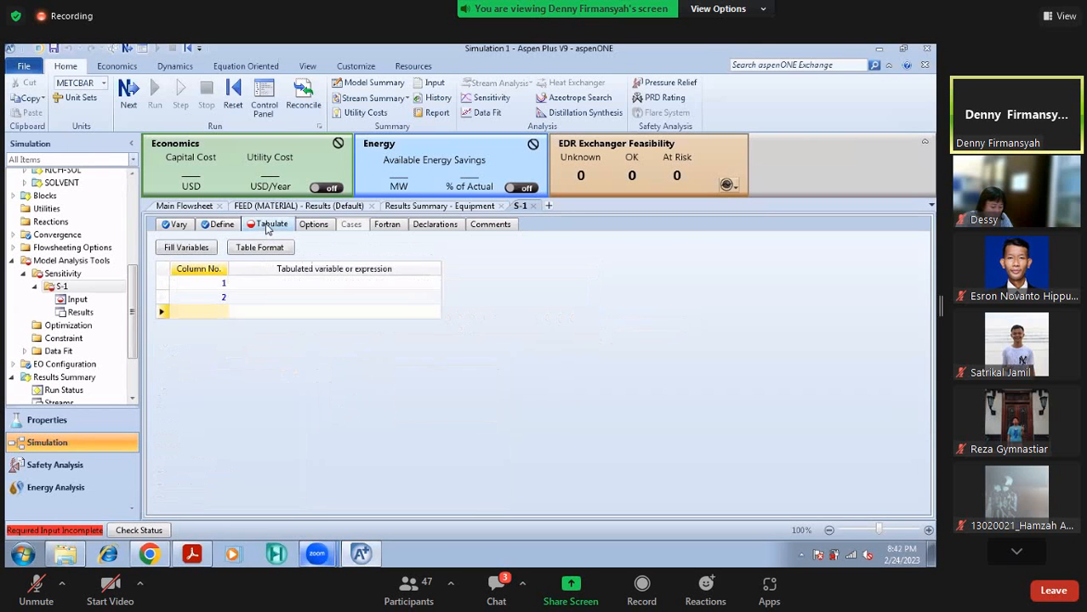
left_click(204, 318)
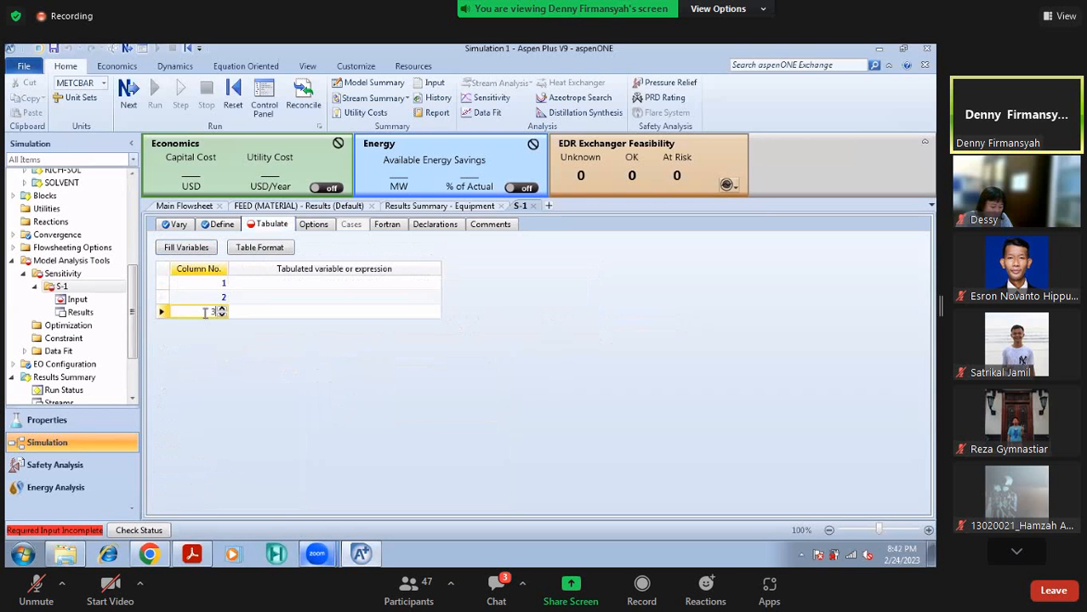
Open the overview of all sampled variables defined for S-1 to check their names
left_click(217, 224)
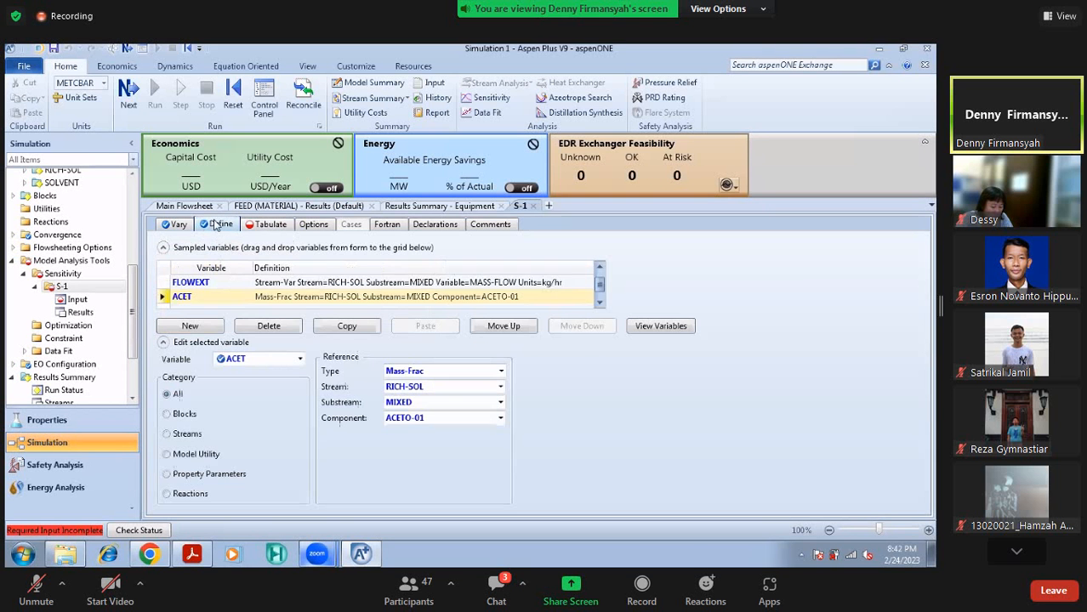
left_click(660, 326)
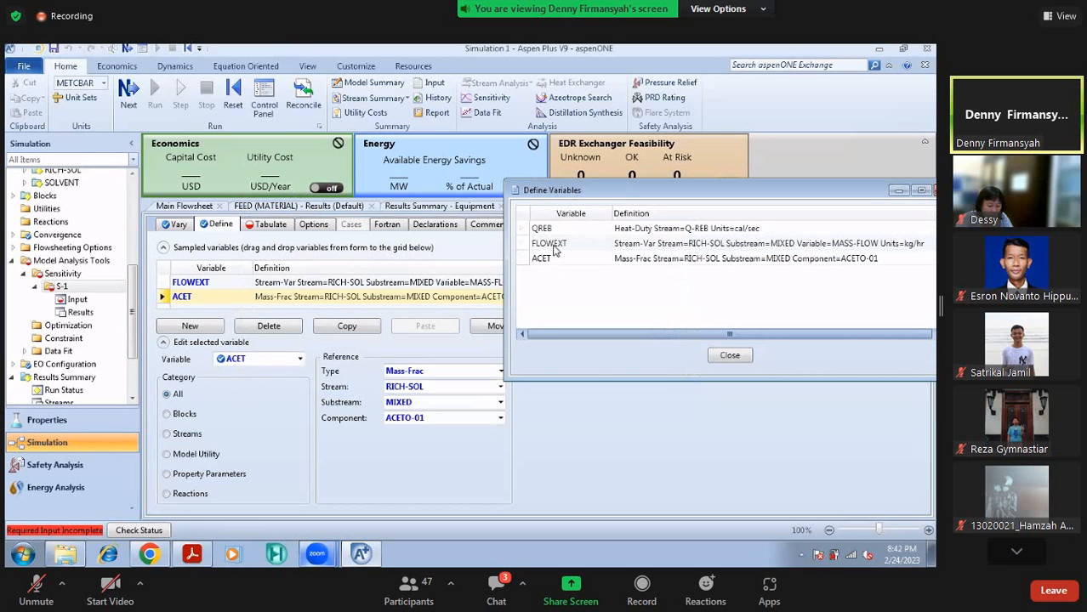
Check the names QREB, FLOWEXT and ACET in the overview of sampled variables and close the overview
left_click(553, 246)
left_click(549, 260)
left_click(568, 231)
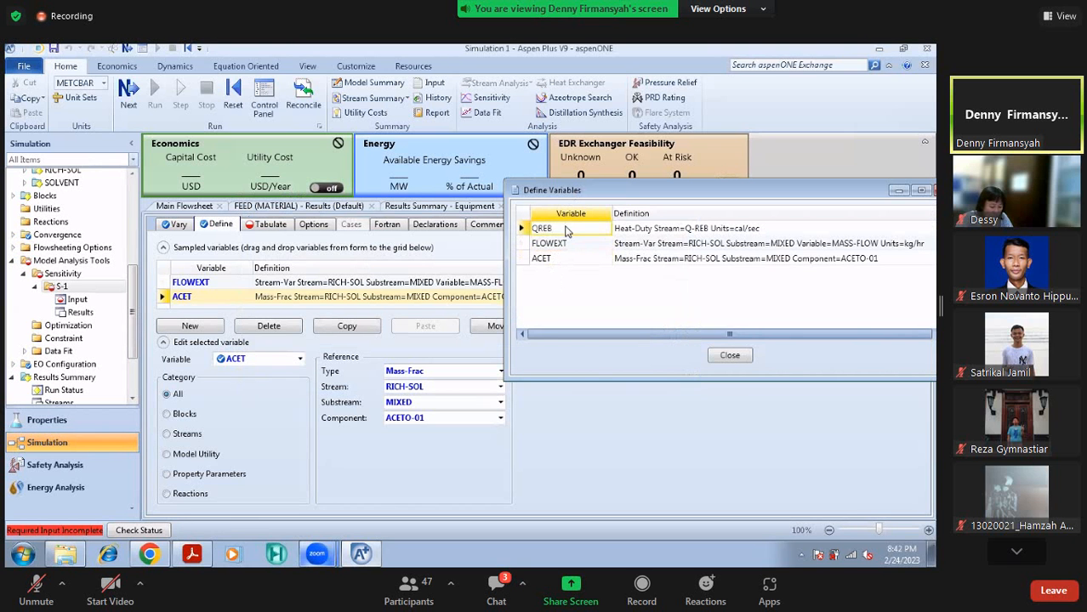
left_click(274, 227)
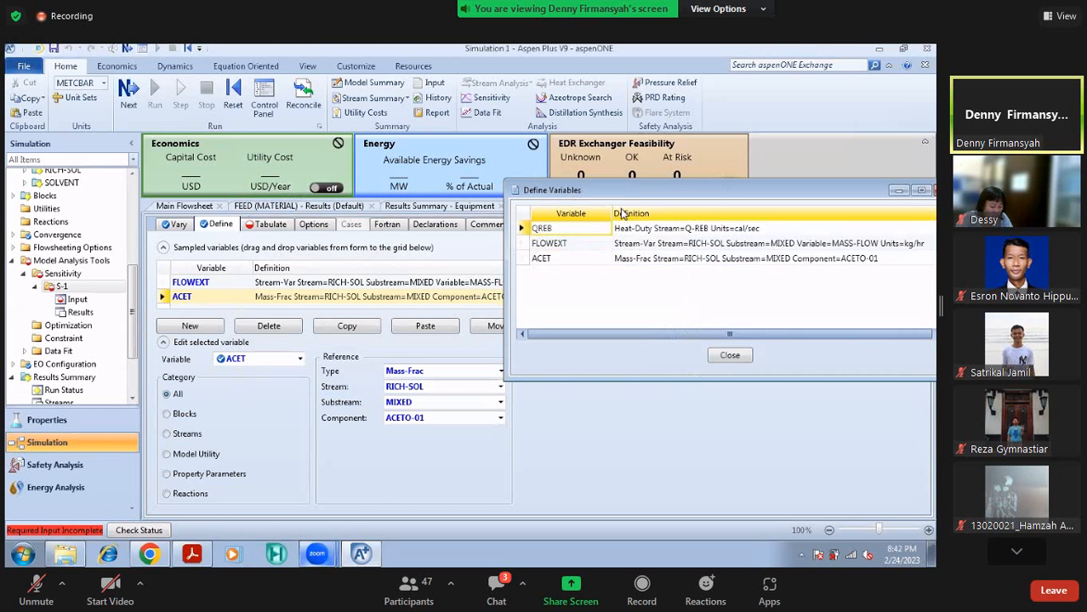
left_click(733, 357)
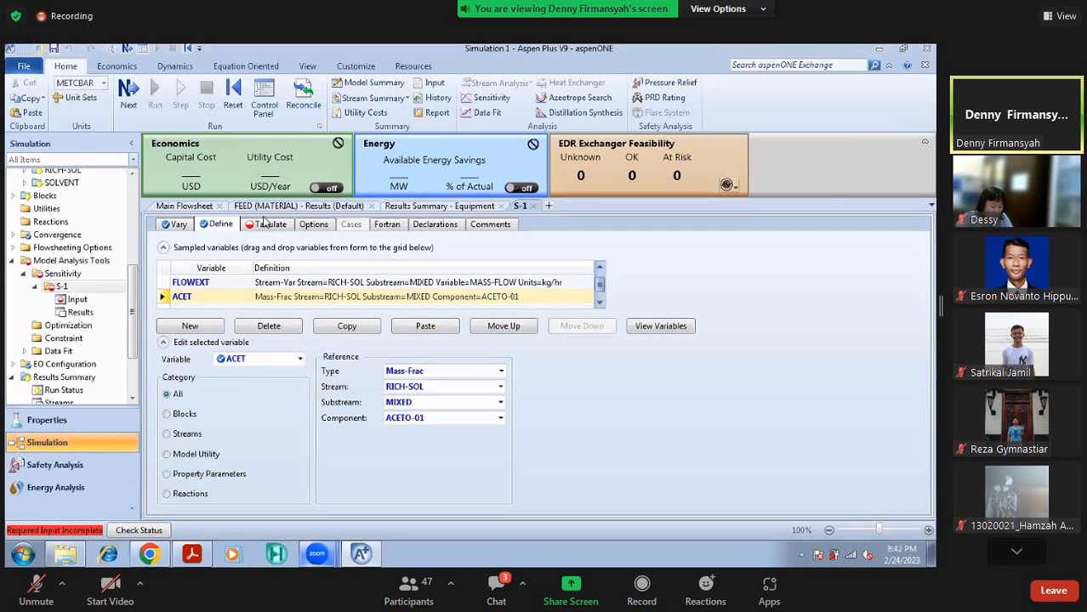
Fill in the Tabulate form of S-1 with QREB in column 1, FLOWEXT in column 2 and ACET in column 3
left_click(270, 225)
left_click(270, 282)
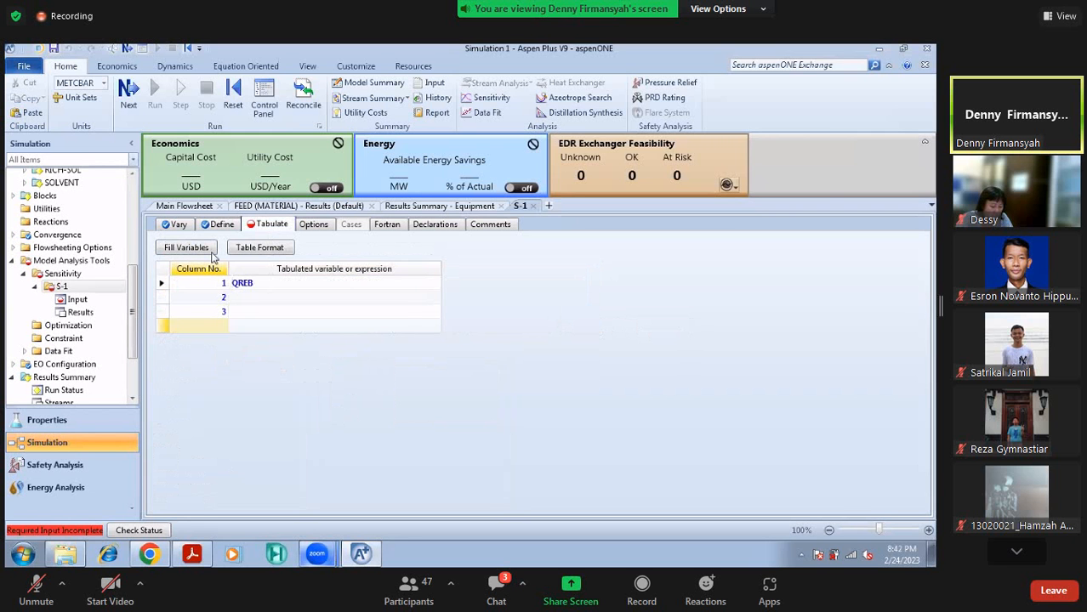
left_click(222, 226)
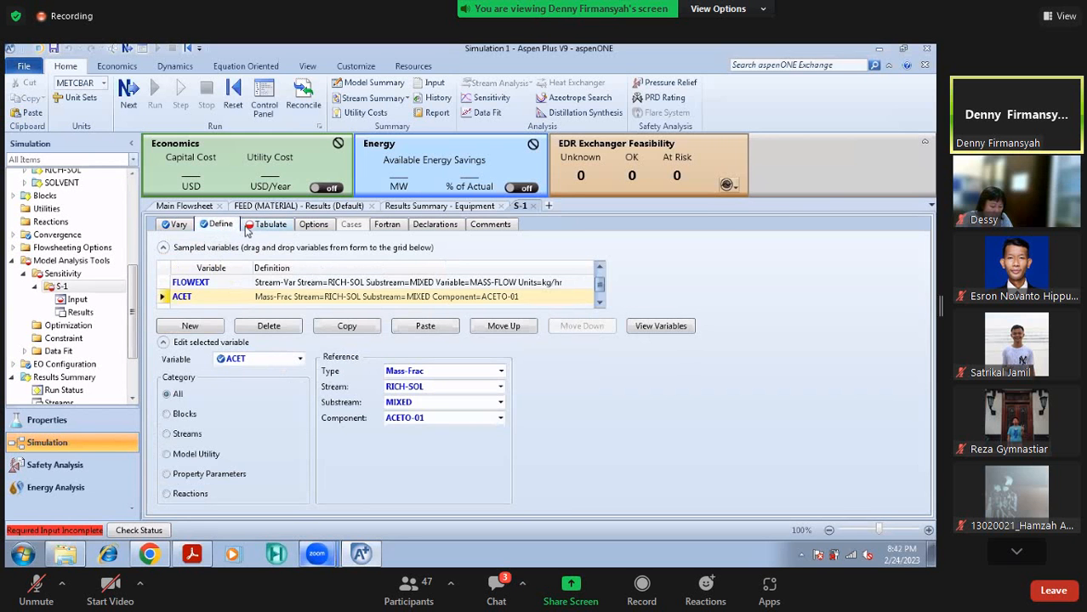
left_click(256, 228)
left_click(255, 296)
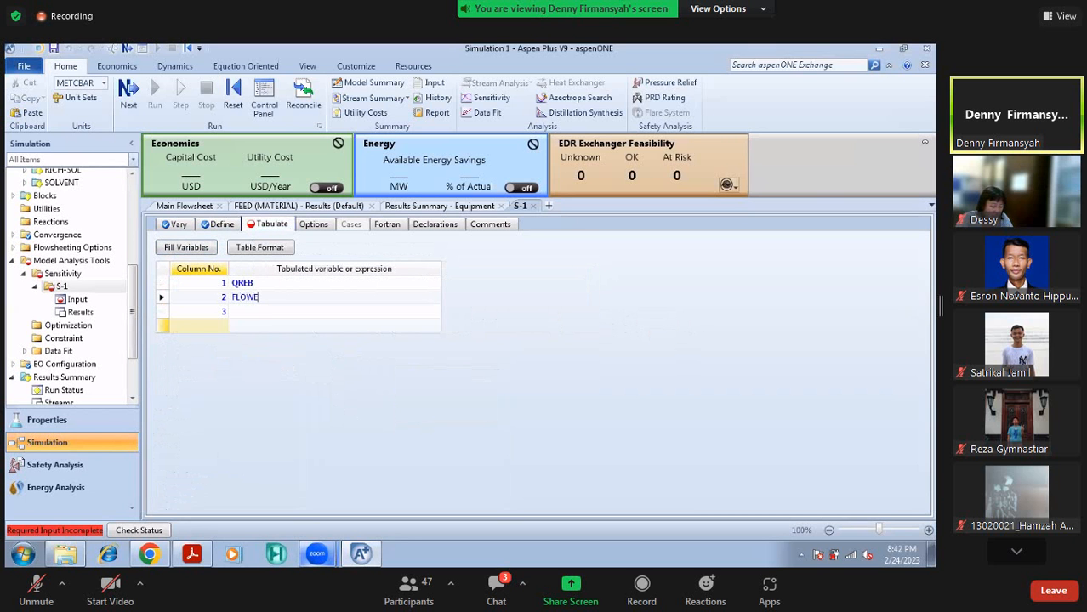
key("Escape")
left_click(217, 225)
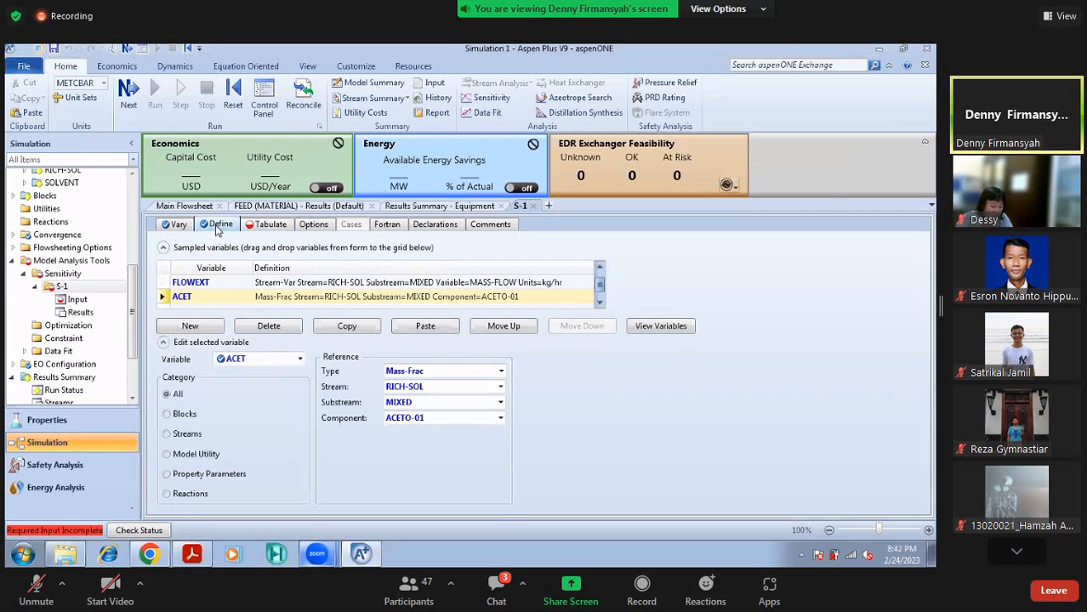
left_click(265, 225)
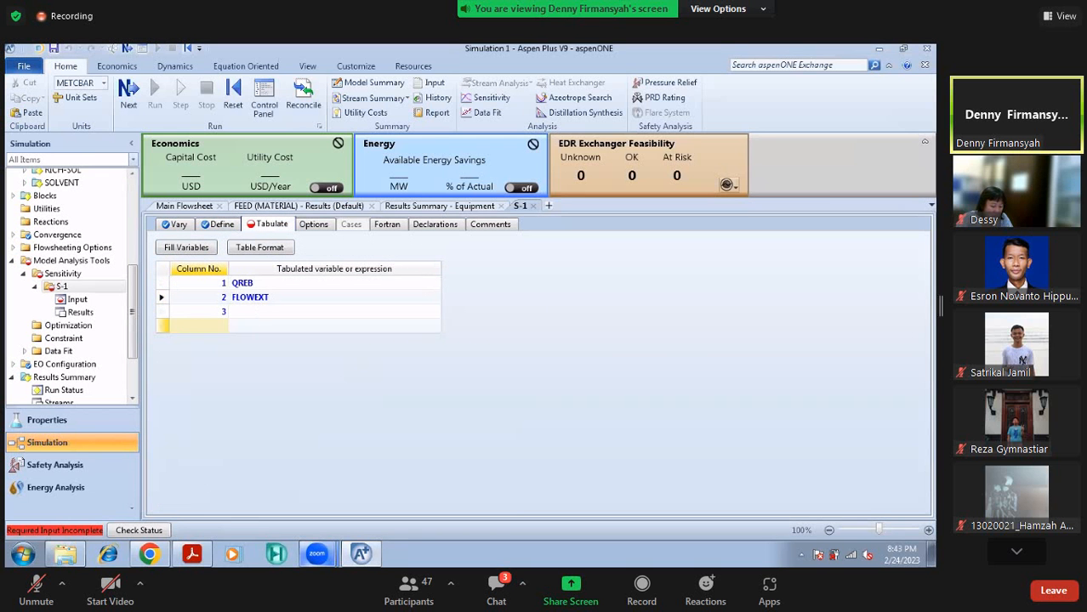
left_click(232, 311)
type("ACET")
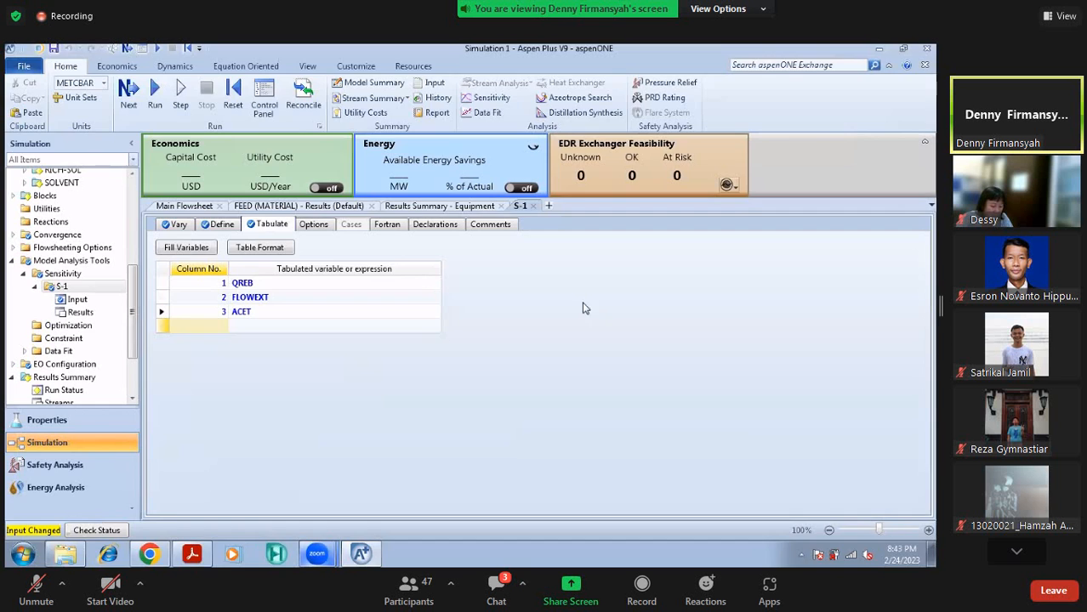
Run the simulation, display the Run-Status results form and open the status messages of sensitivity block S-1
left_click(156, 98)
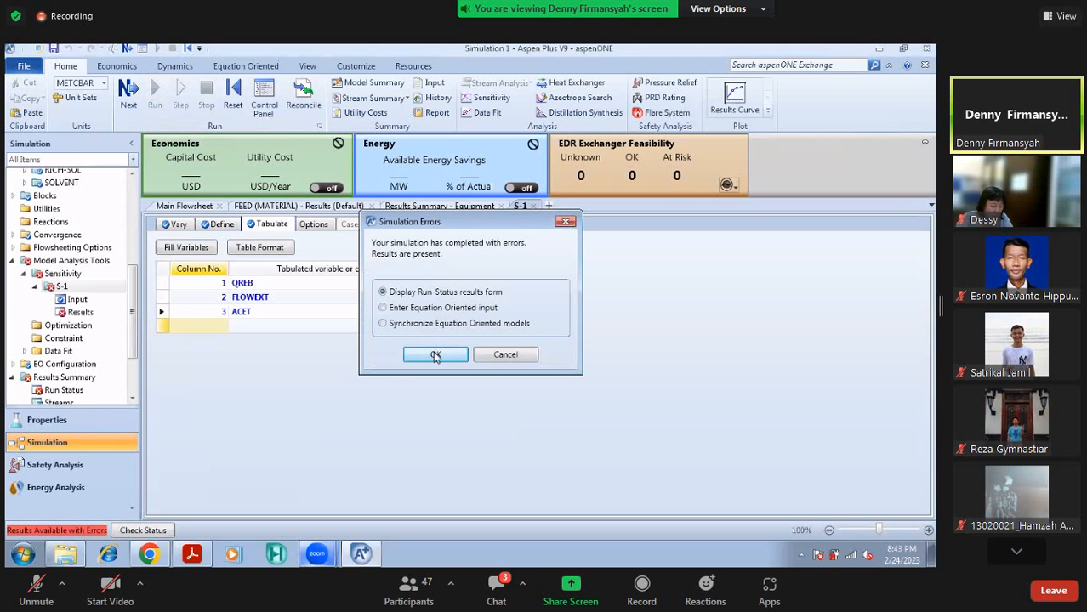
left_click(435, 355)
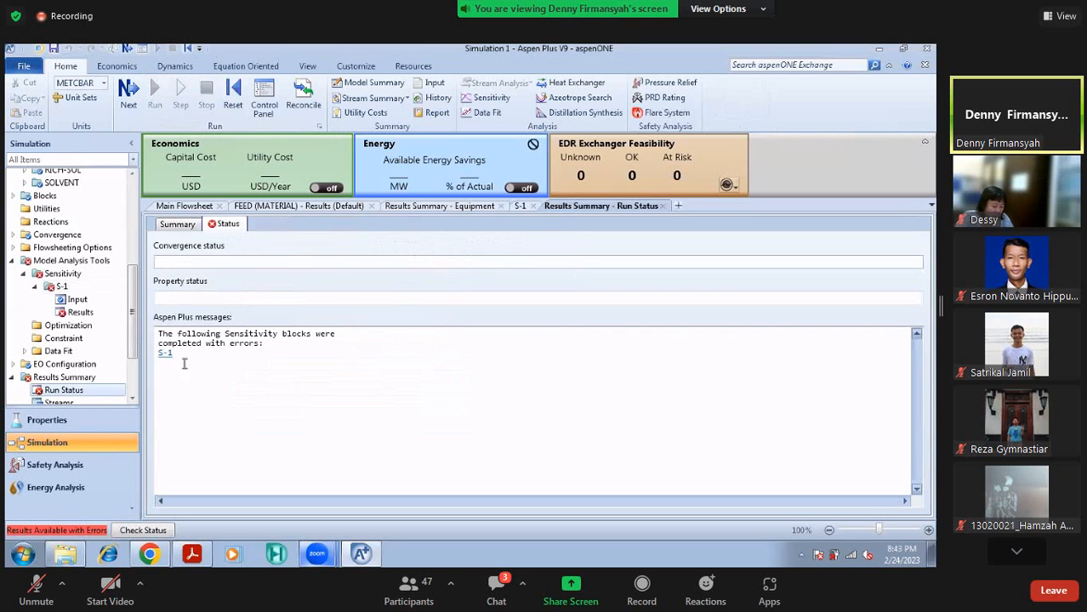
left_click(163, 354)
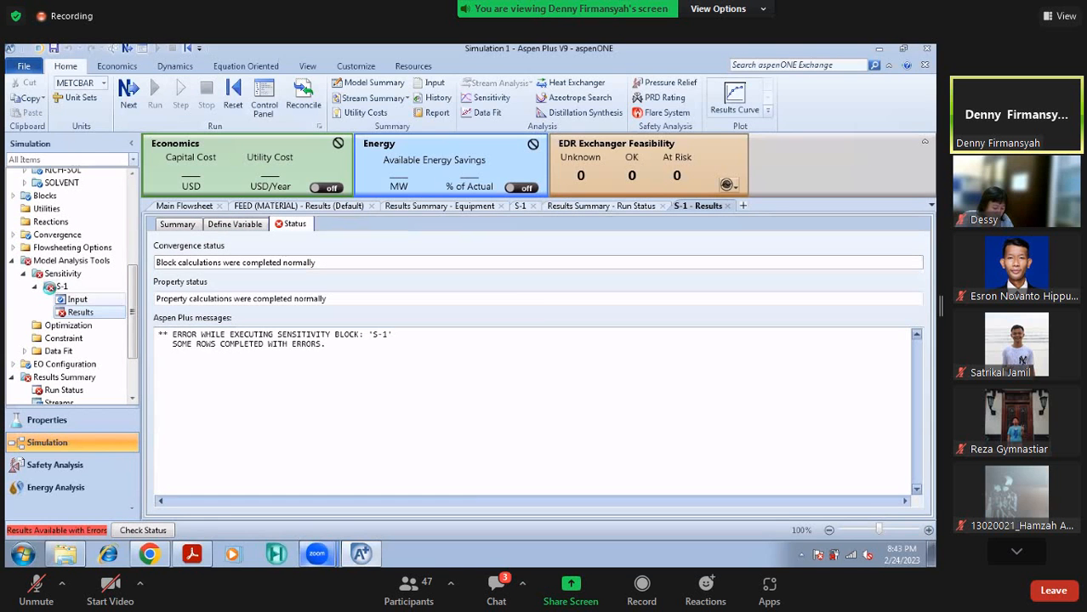
Review the Vary input of S-1, the list of sensitivity blocks and the FEED stream results
left_click(78, 300)
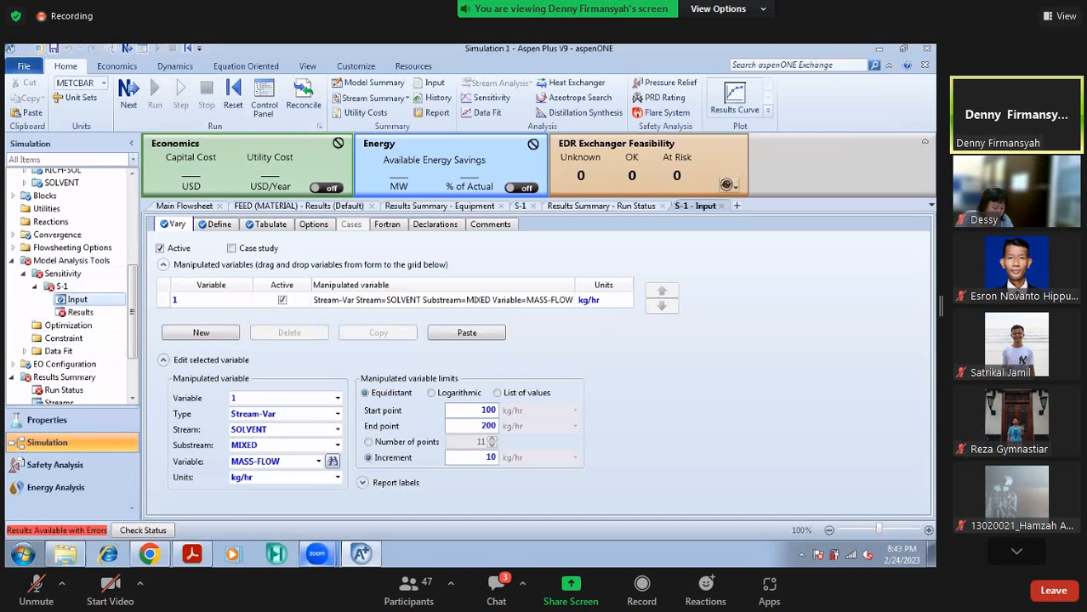
scroll(11, 382, "up", 1)
left_click(13, 274)
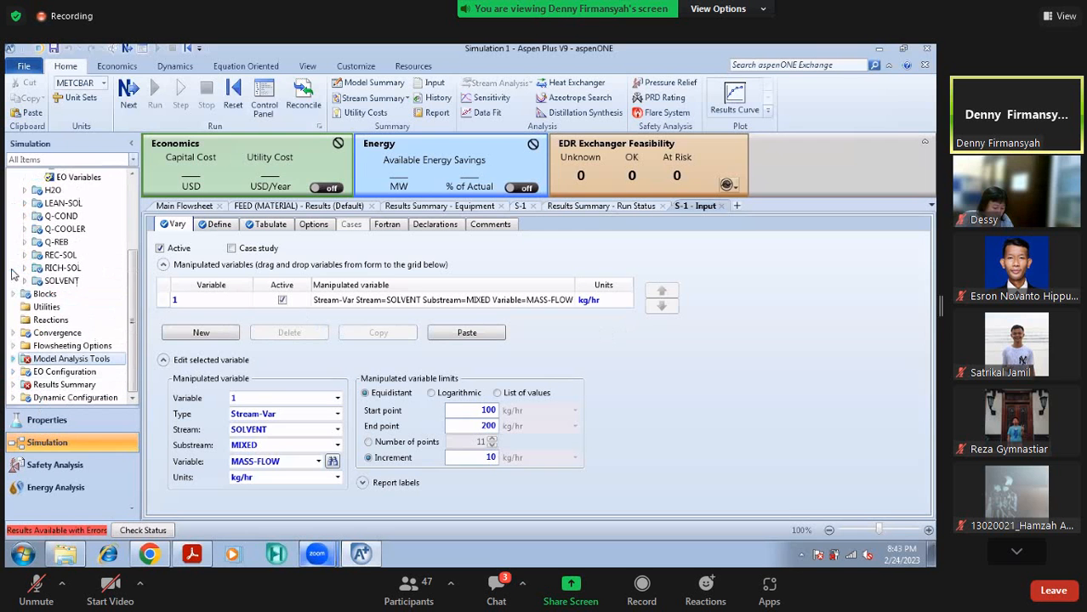
left_click(17, 359)
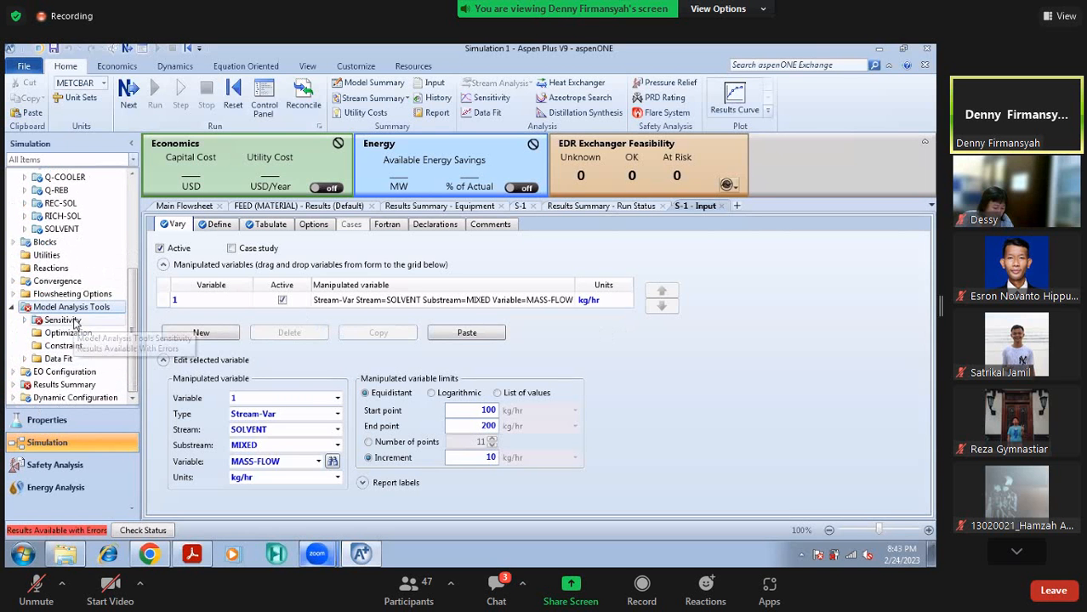
left_click(68, 321)
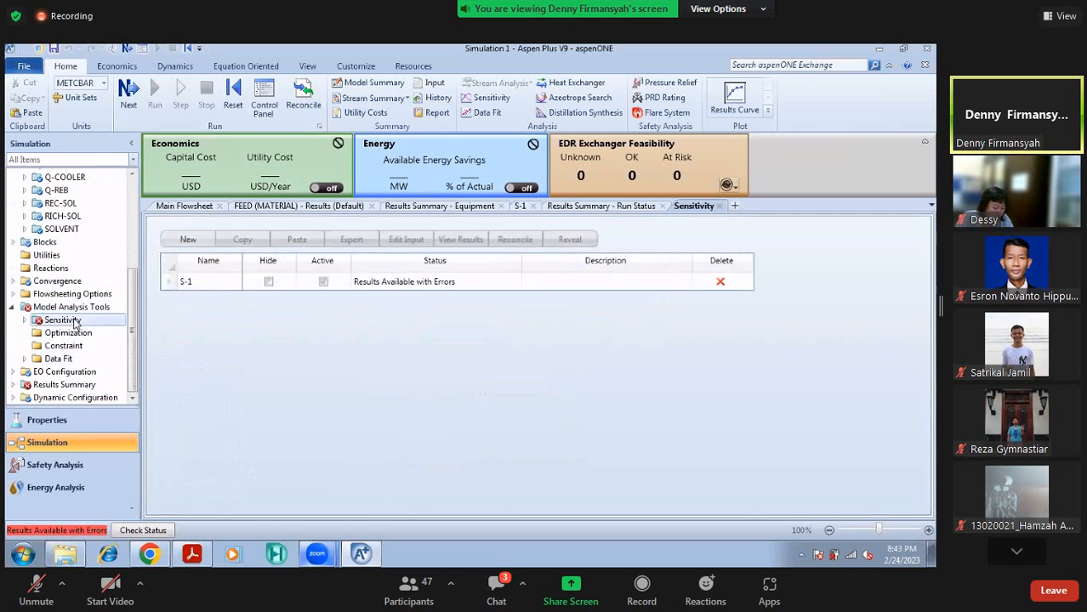
left_click(254, 207)
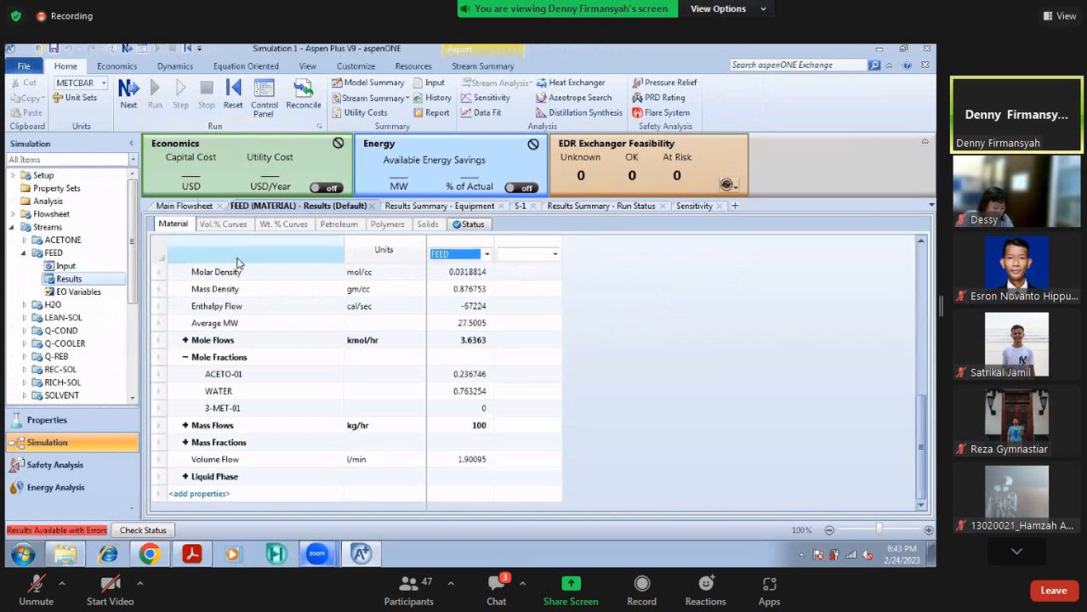
scroll(58, 327, "down", 4)
left_click(58, 326)
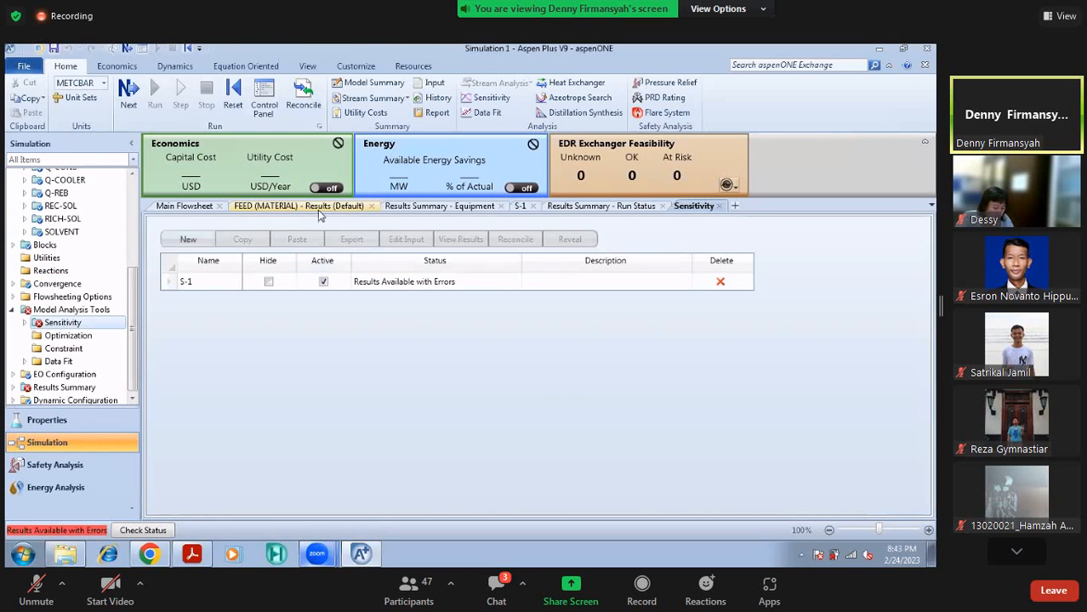
left_click(310, 205)
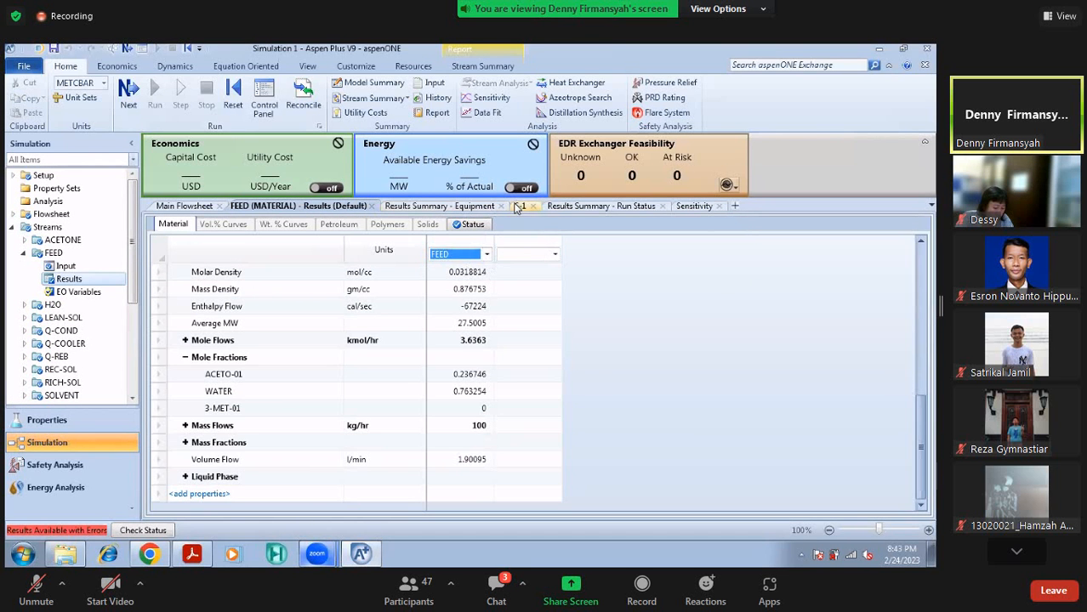
Recheck the Tabulate, Define and Vary forms of S-1 for the sampled variables and the solvent flow limits
left_click(518, 206)
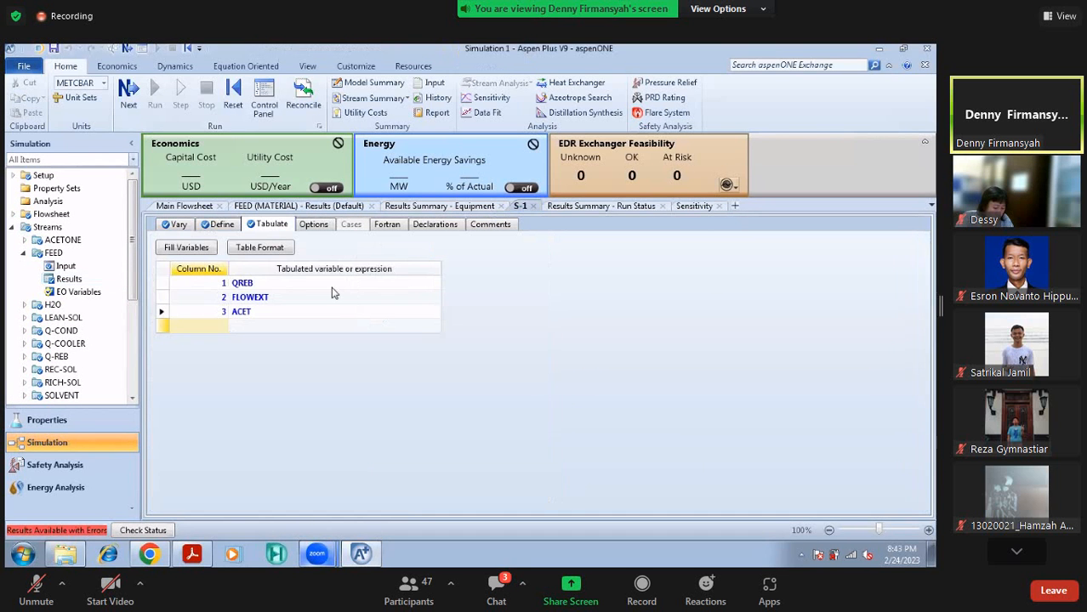
left_click(218, 226)
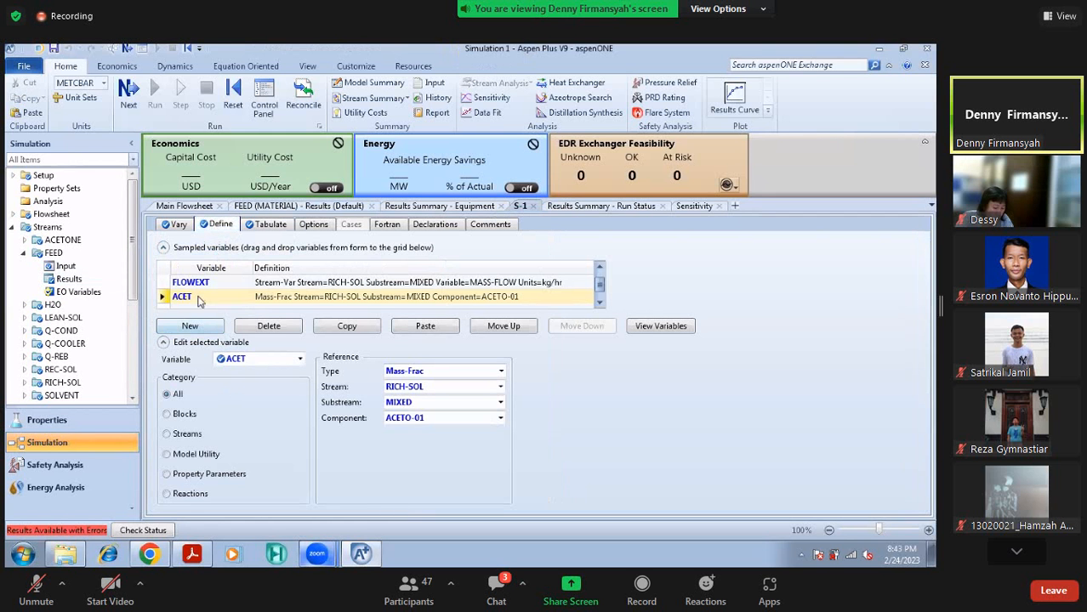
scroll(206, 298, "up", 1)
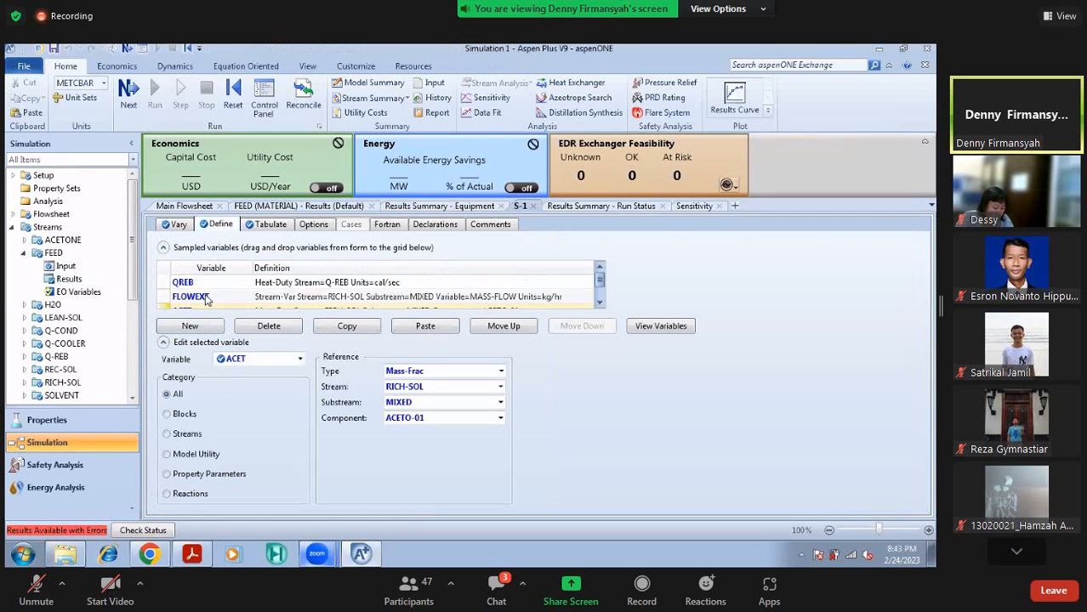
left_click(177, 225)
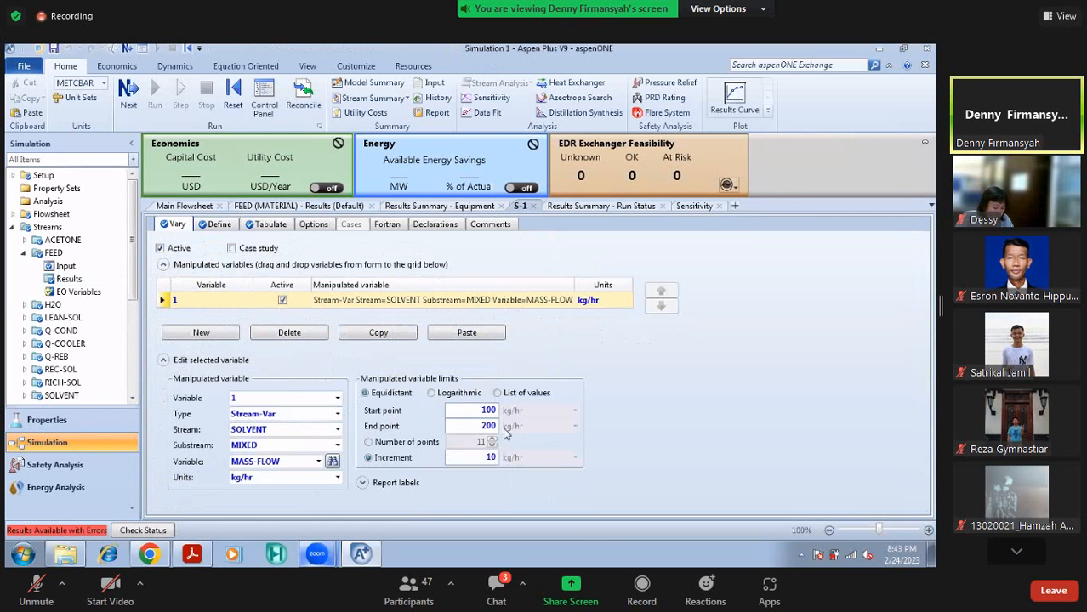
left_click(272, 225)
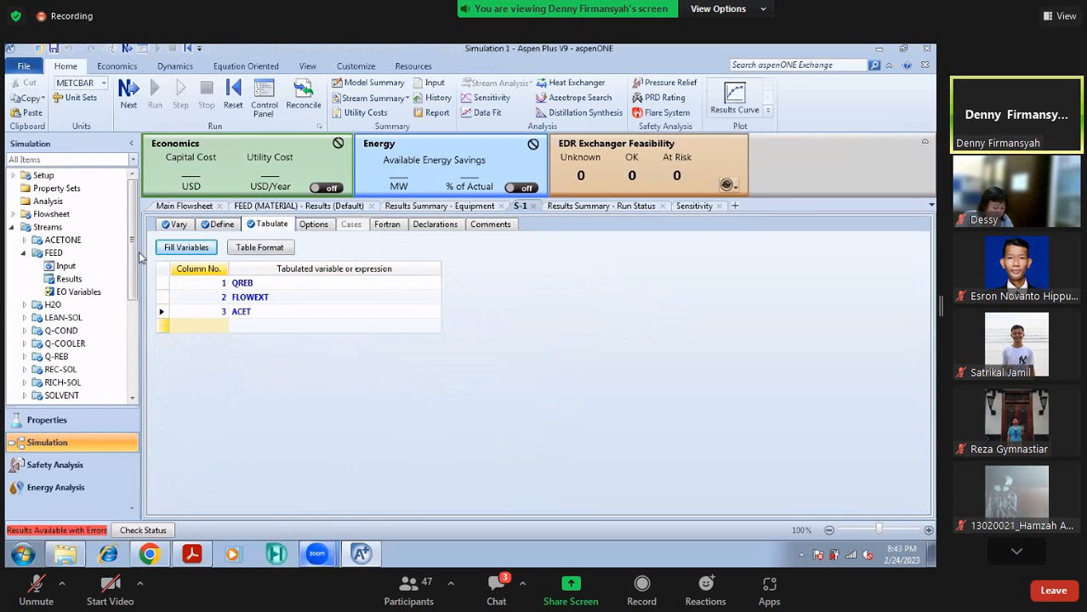
Reopen the run status, and examine the messages, base-case variable values and summary table in the S-1 results
left_click(131, 99)
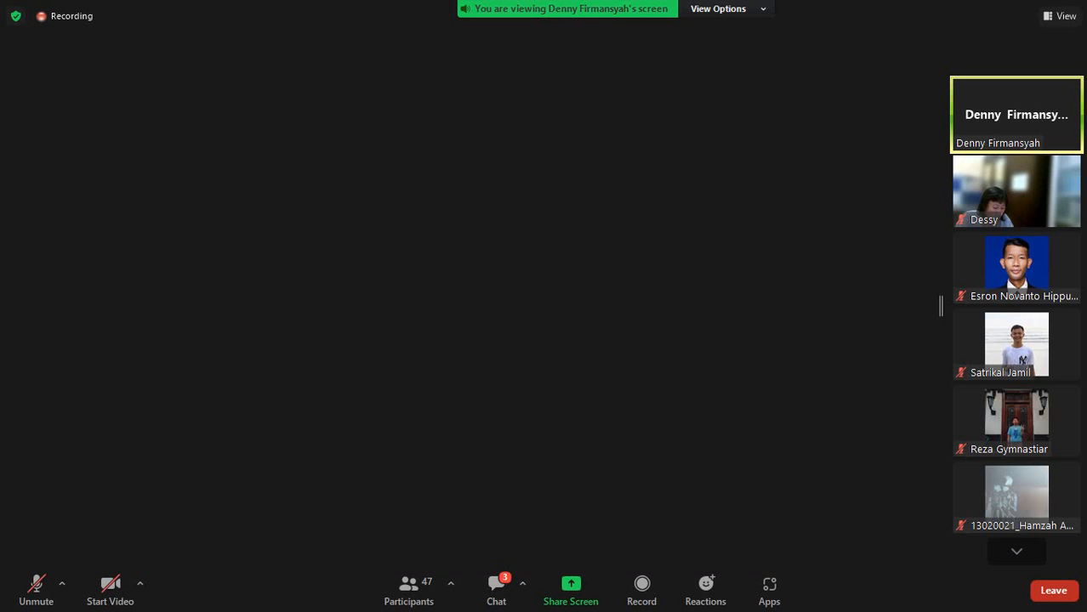
left_click(436, 355)
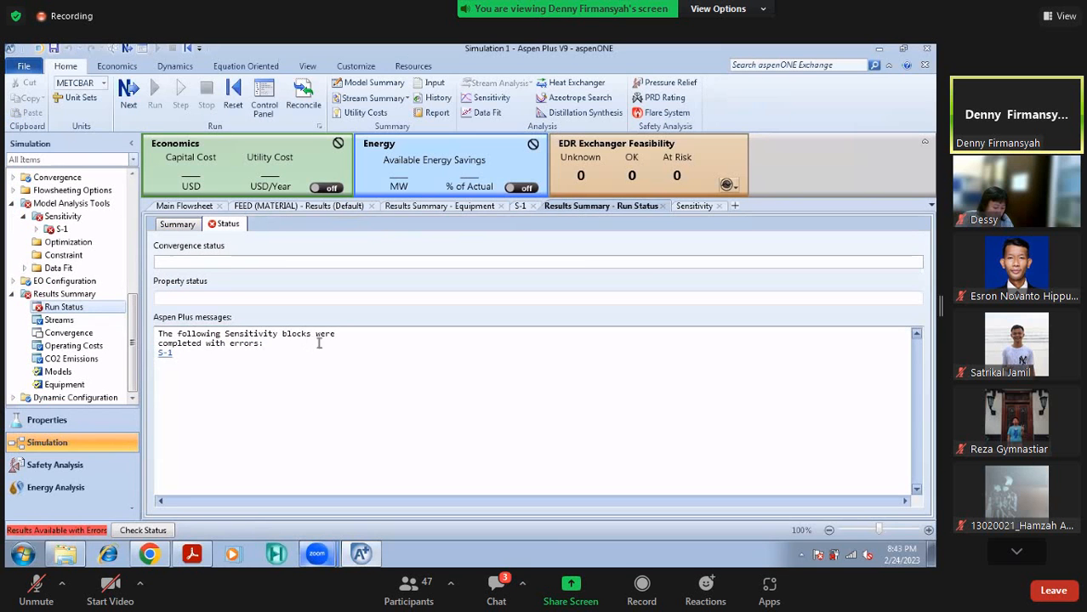
left_click(161, 353)
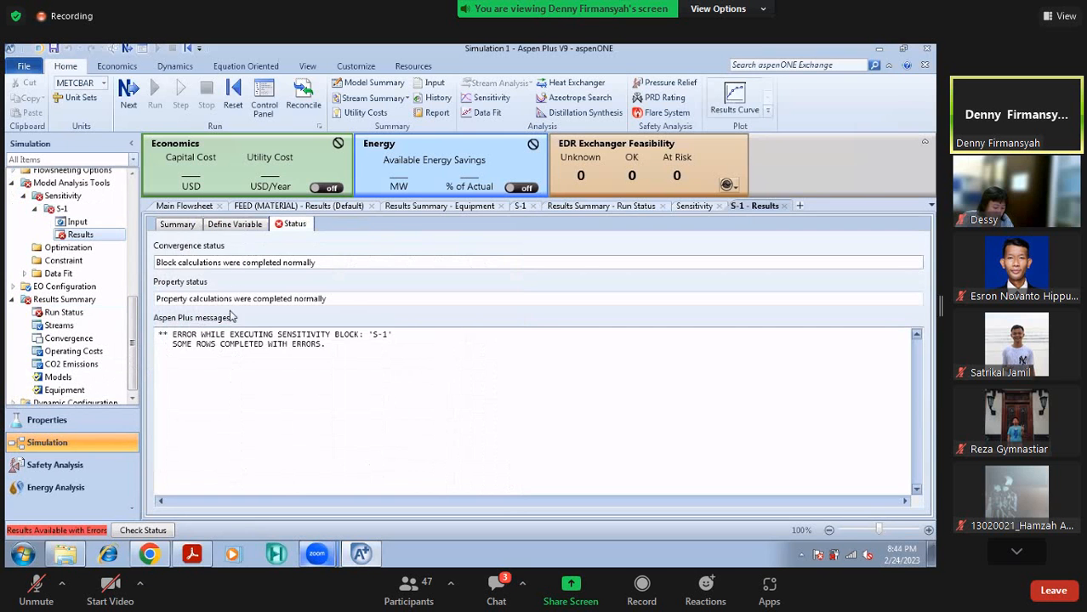
left_click(228, 227)
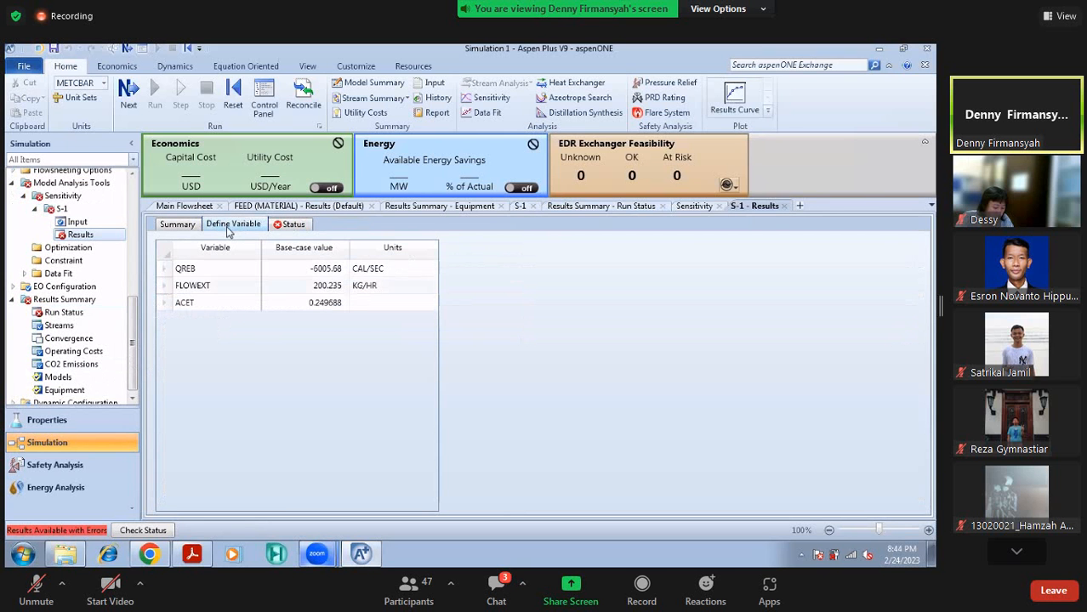
left_click(180, 227)
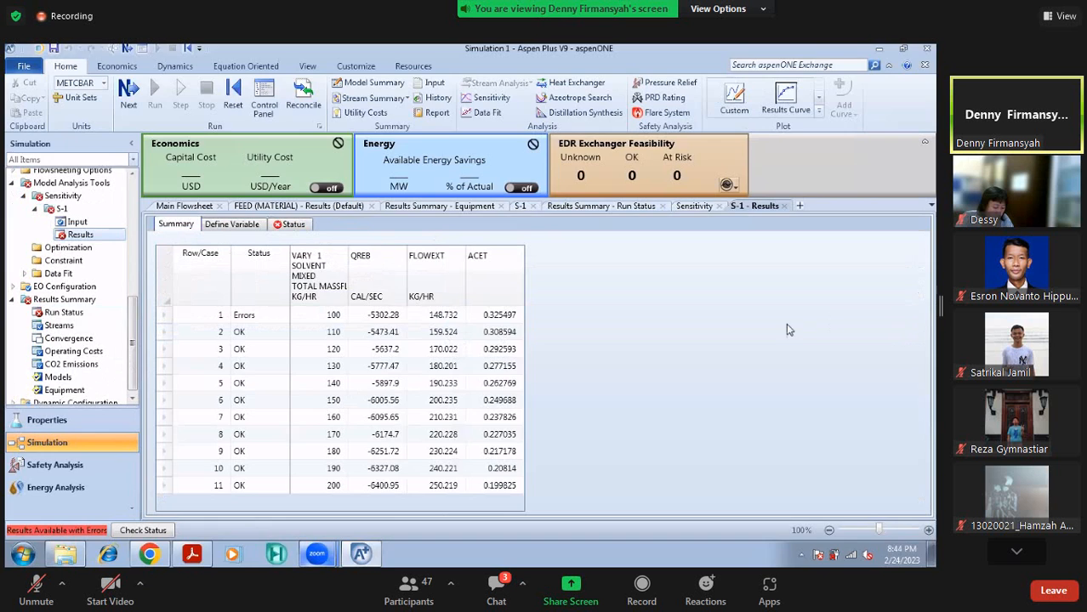
Select rows 1 to 7 of the S-1 summary table from the VARY 1 column through ACET, and open the Results Curve plot setup
left_click(442, 485)
left_click(355, 319)
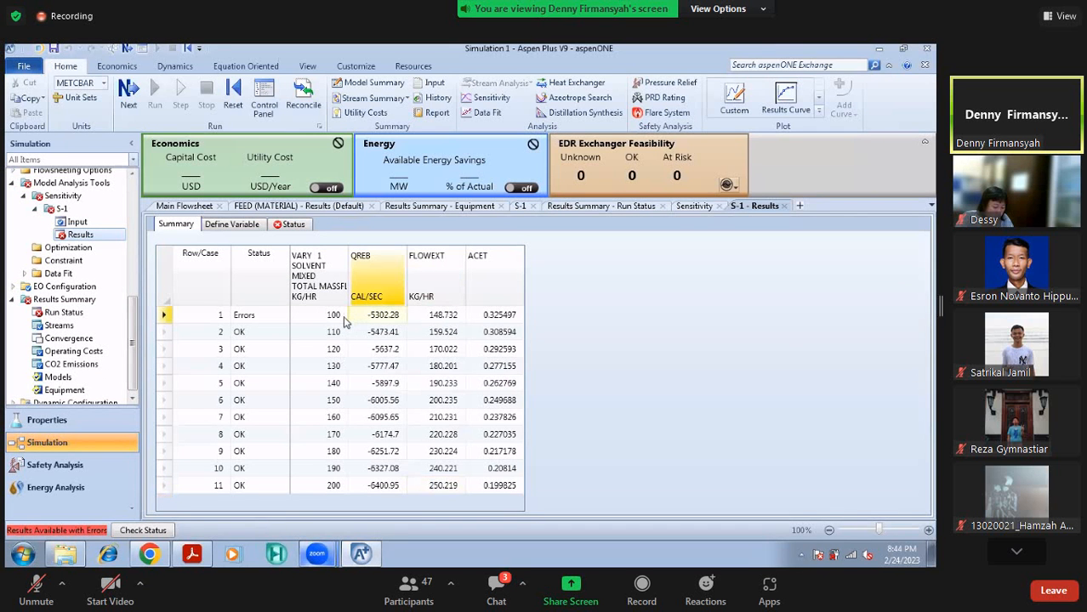
left_click(331, 318)
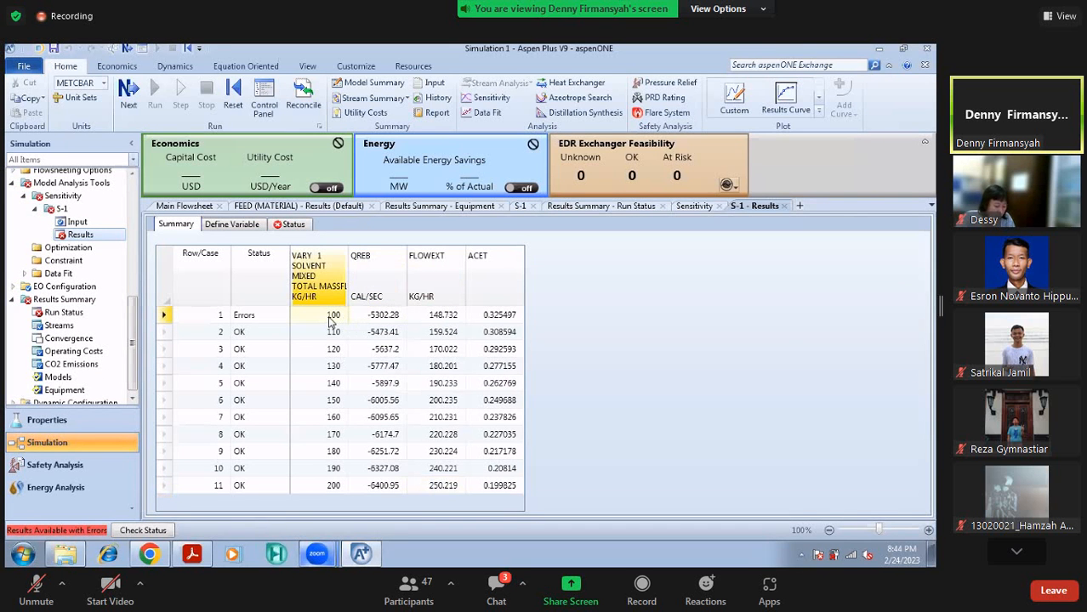
key("shift+Right")
key("shift+Right")
key("shift+Right")
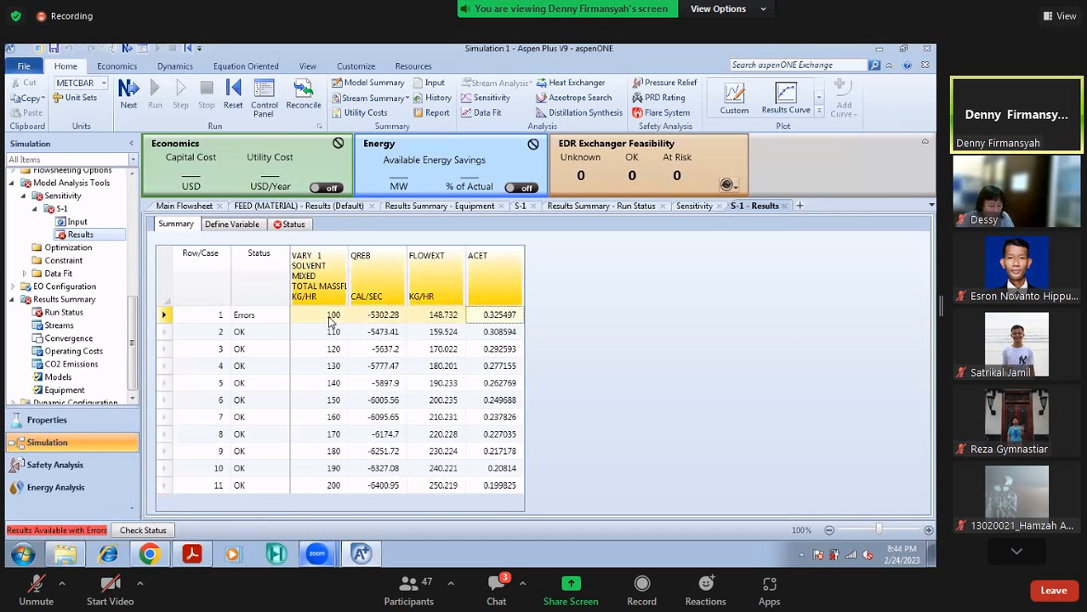
key("shift+Down")
key("shift+Down")
key("shift+Down")
key("shift+Down")
key("shift+Down")
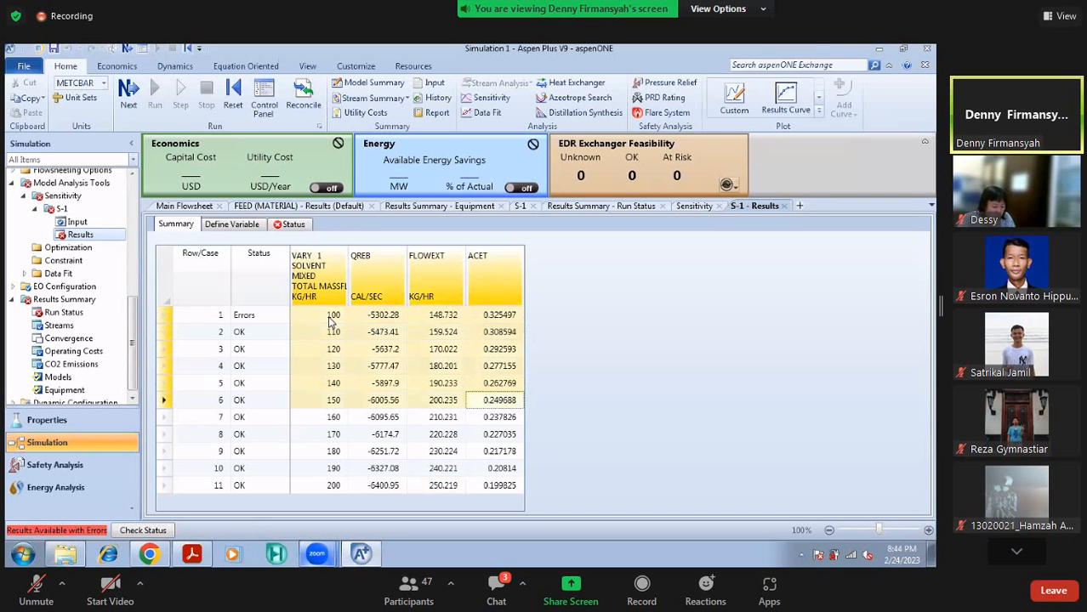
key("shift+Down")
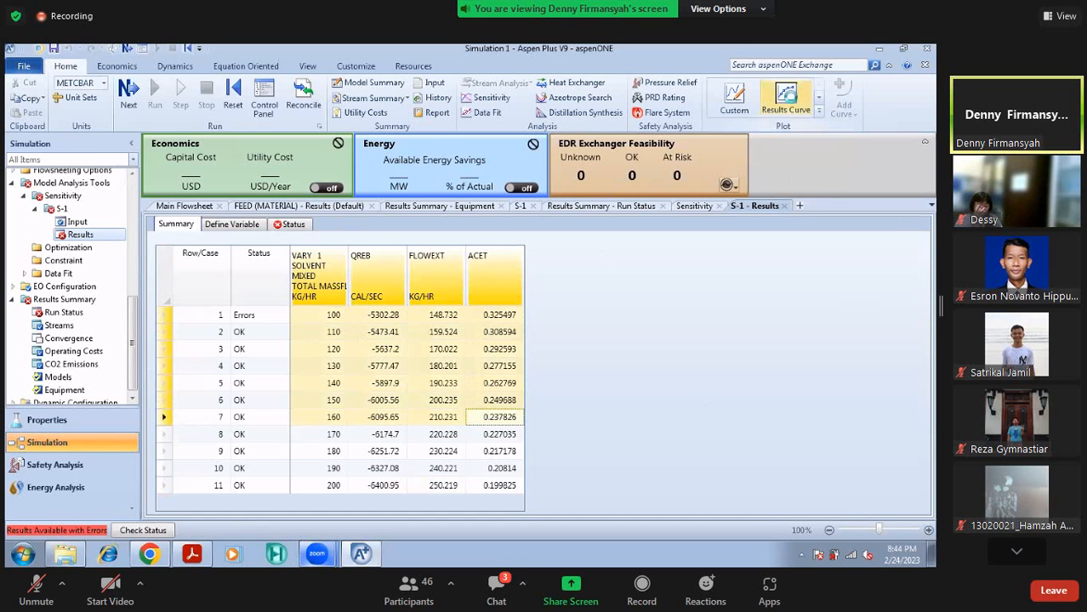
left_click(791, 102)
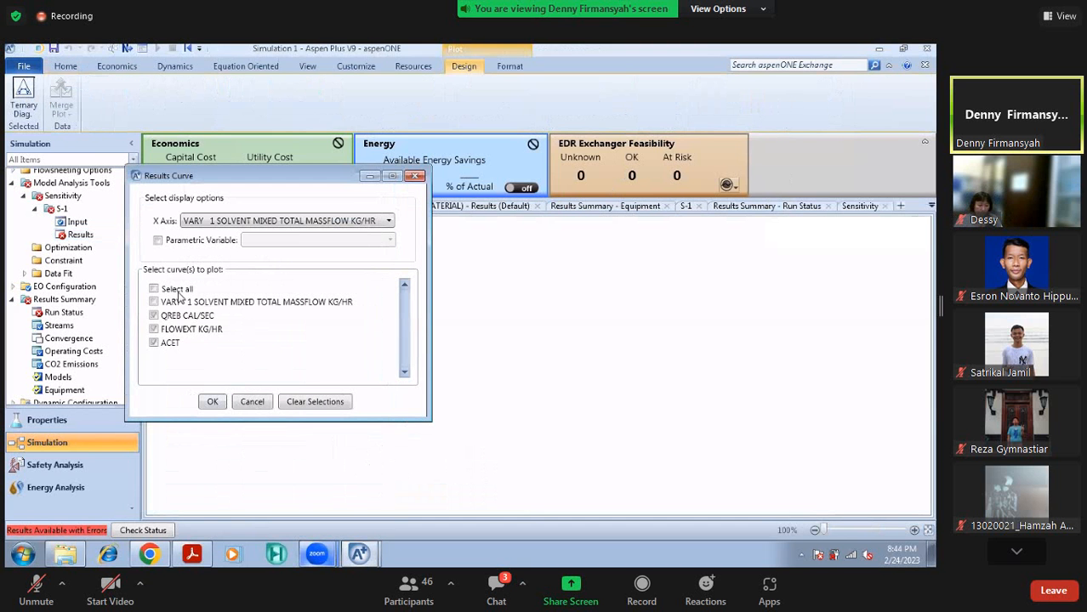
Plot the QREB, FLOWEXT and ACET curves against the SOLVENT mass flow
left_click(214, 403)
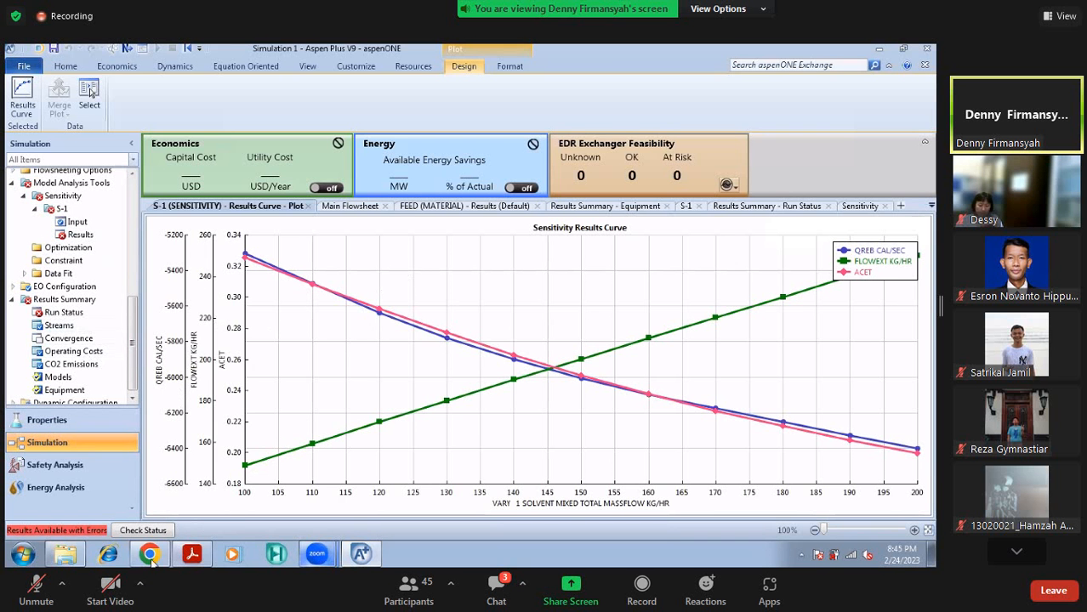
Switch to Adobe Acrobat Reader and examine the sensitivity study graph, the Excel results on slide 13 and the feed flow
left_click(193, 555)
scroll(425, 383, "down", 2)
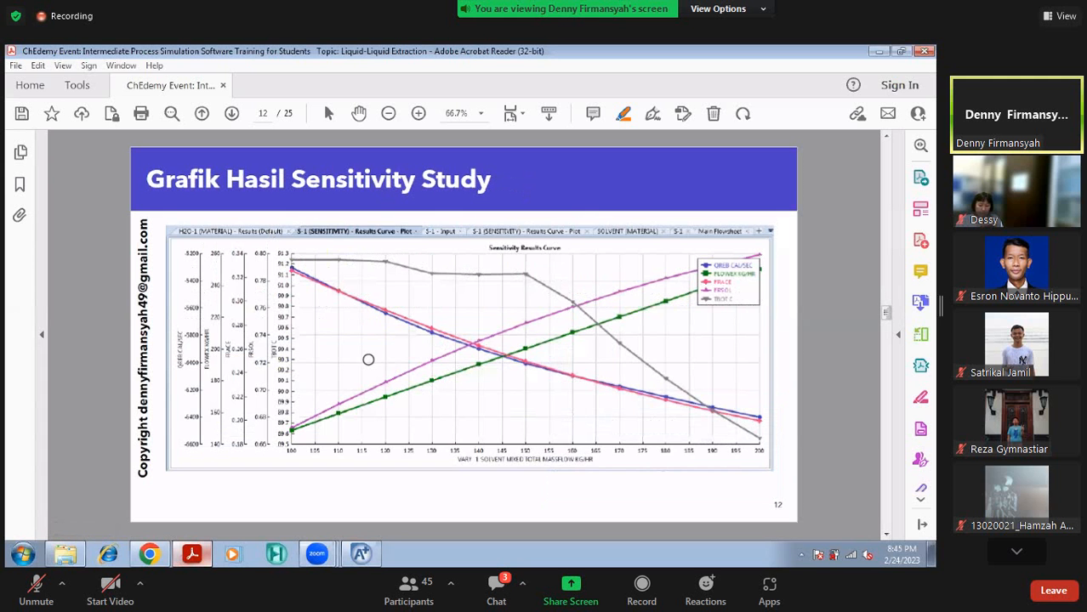
scroll(352, 343, "down", 1)
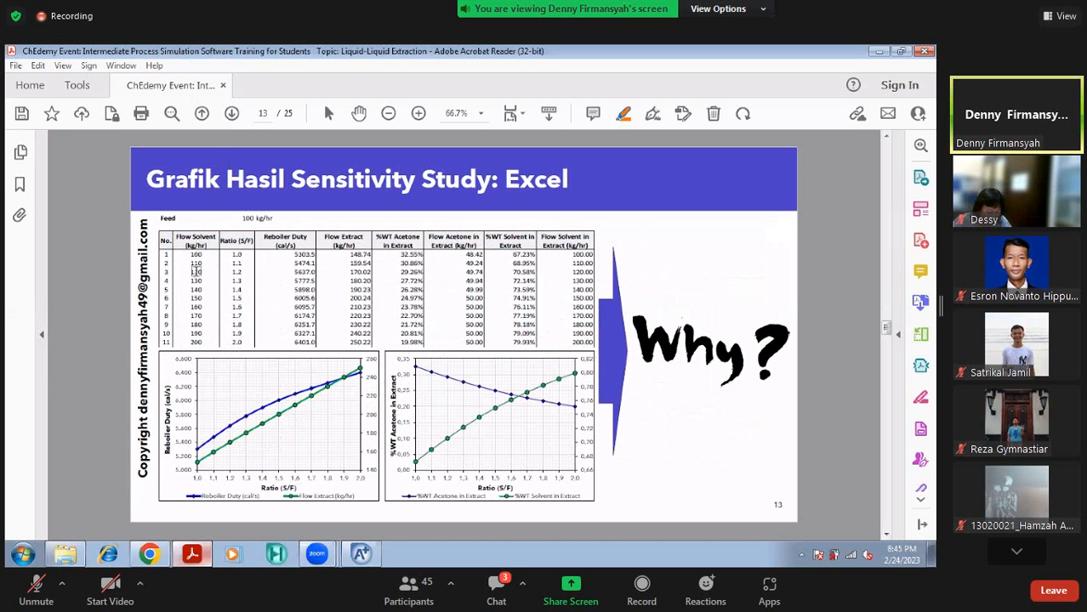
left_click_drag(243, 218, 254, 219)
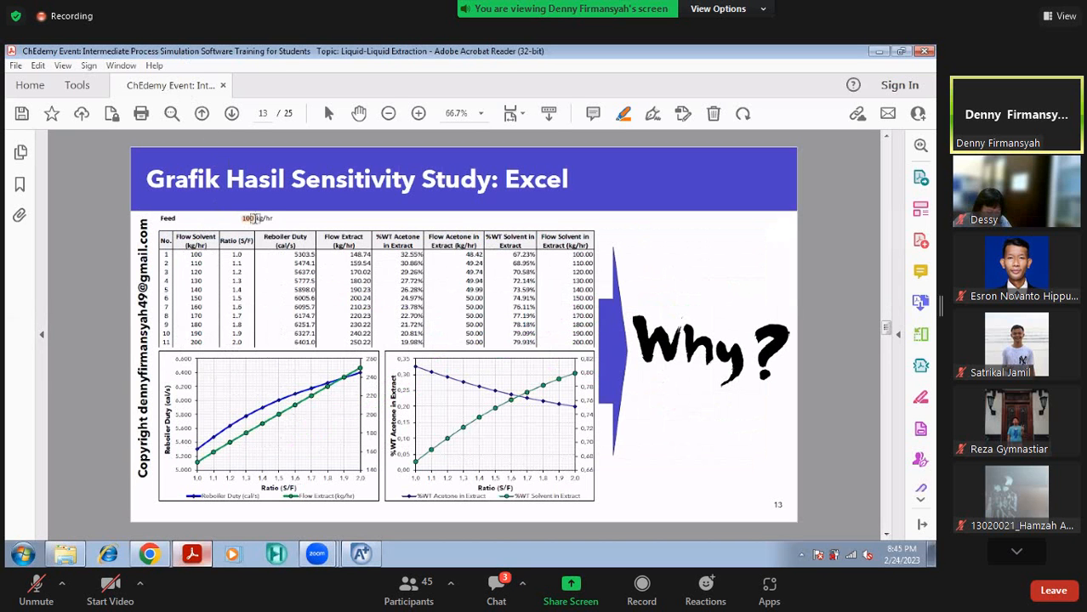
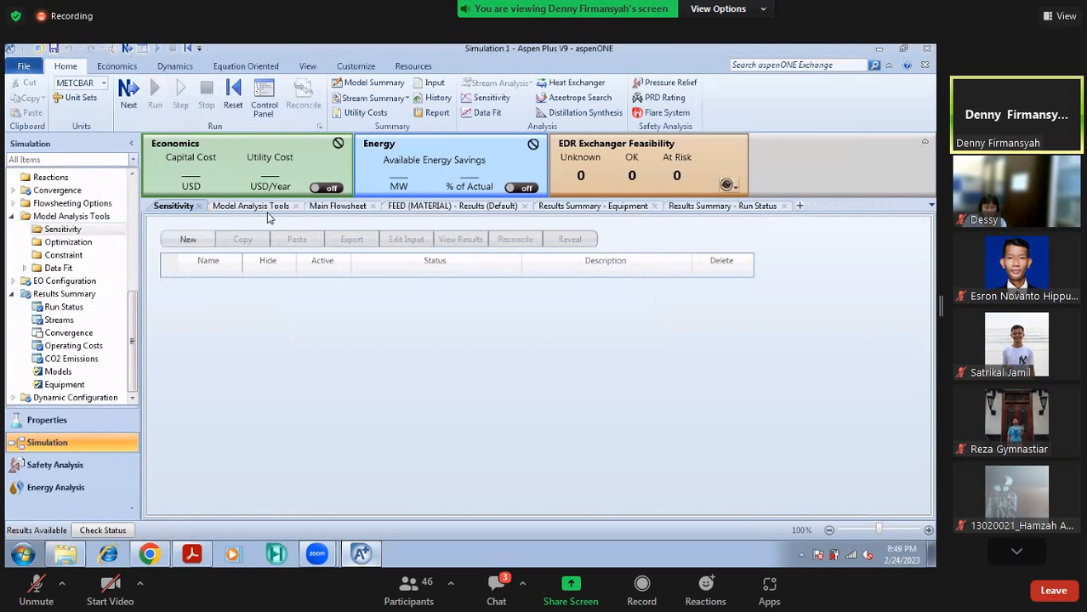
Add a Mixer block named MIXER to the main flowsheet, beside the inlet of the SOLVENT stream
left_click(324, 207)
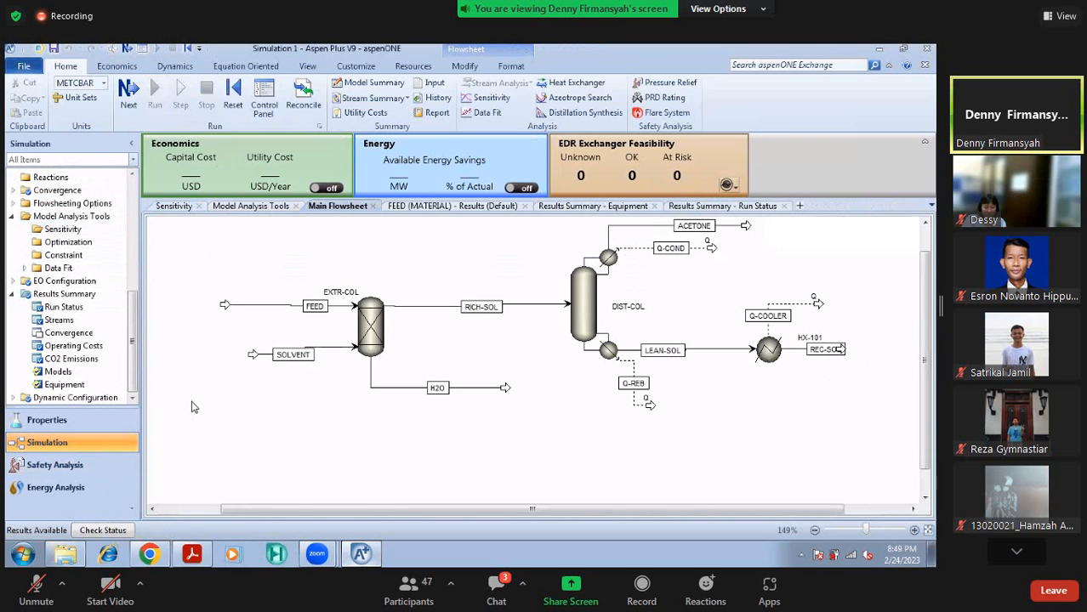
key("F4")
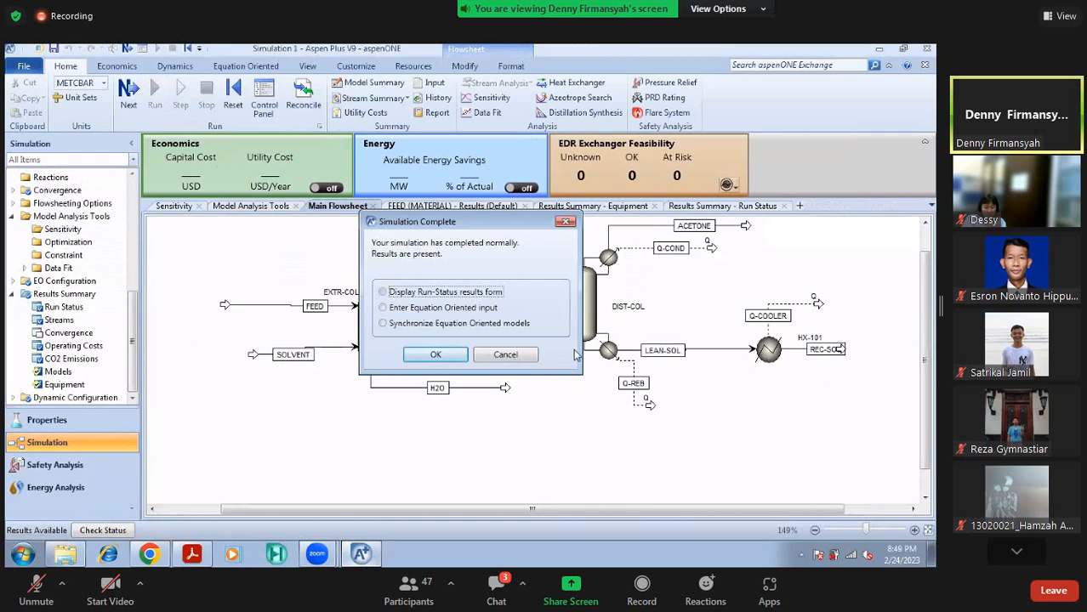
left_click(565, 222)
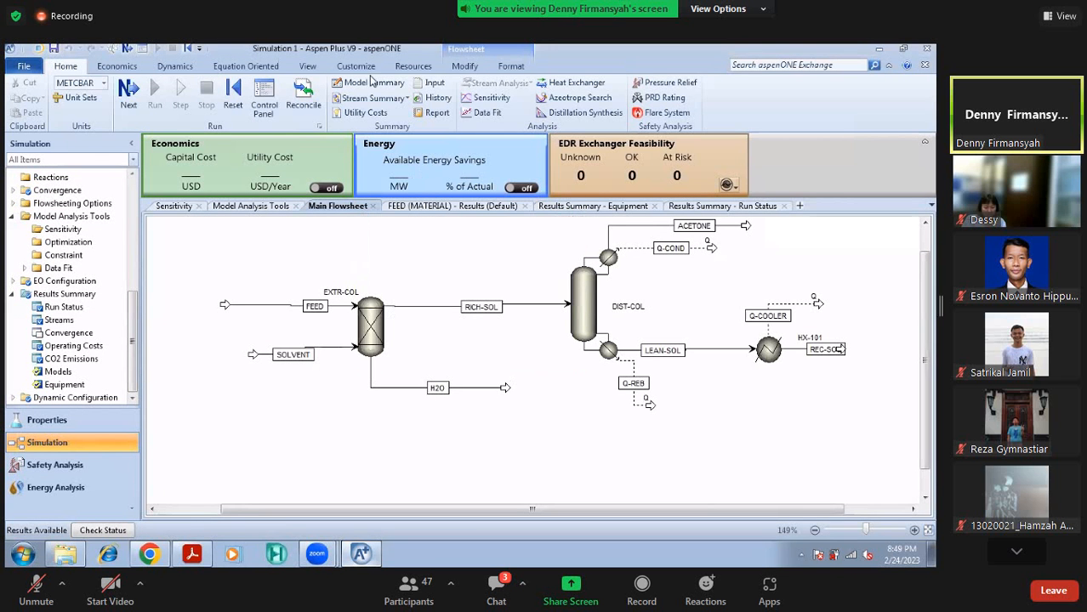
left_click(307, 66)
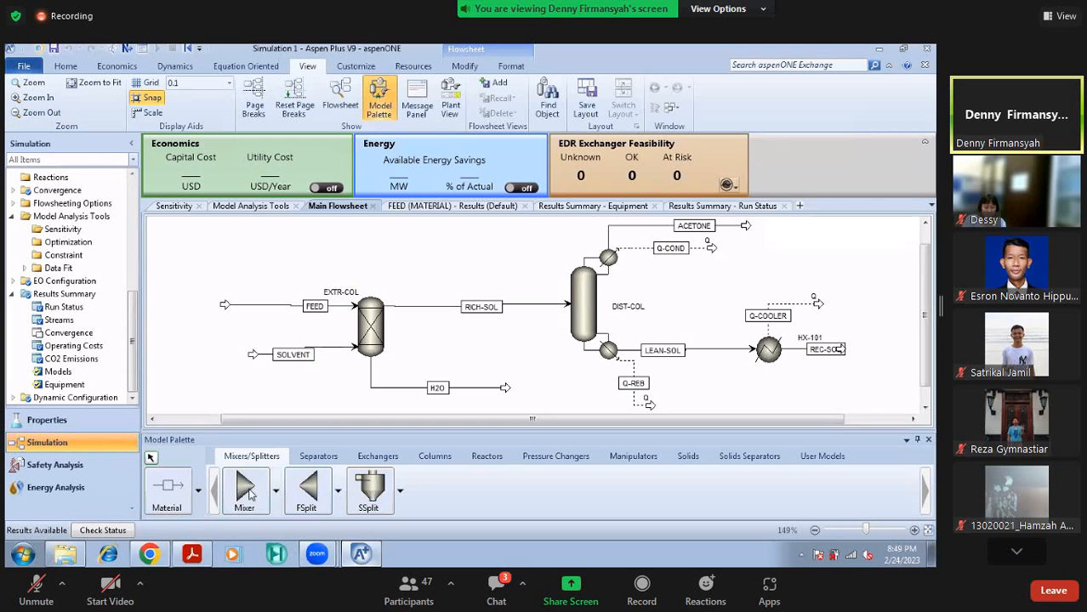
left_click(246, 491)
left_click(203, 370)
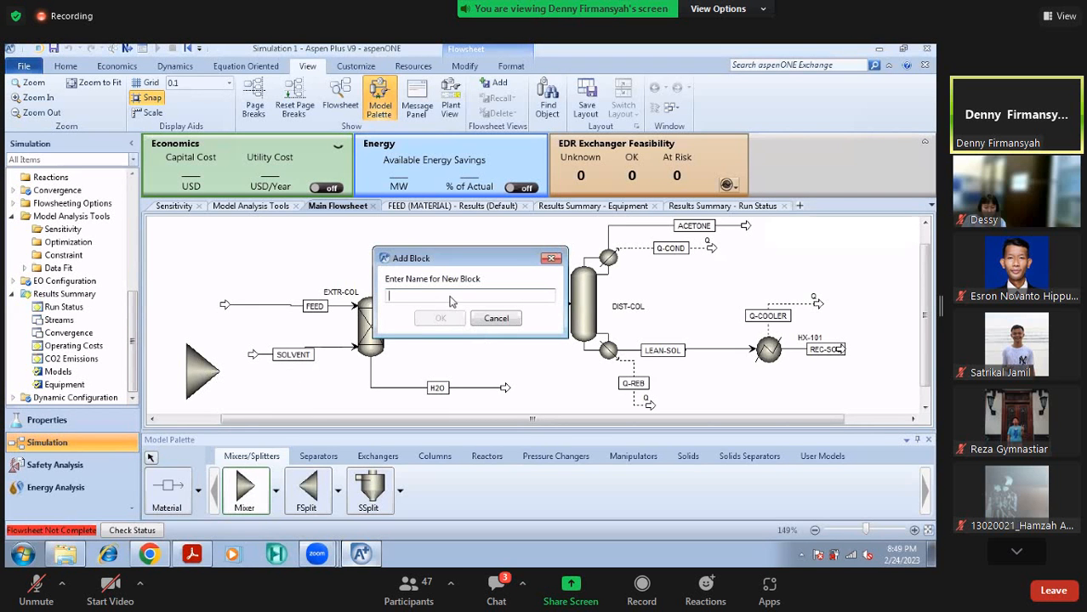
type("MIXE")
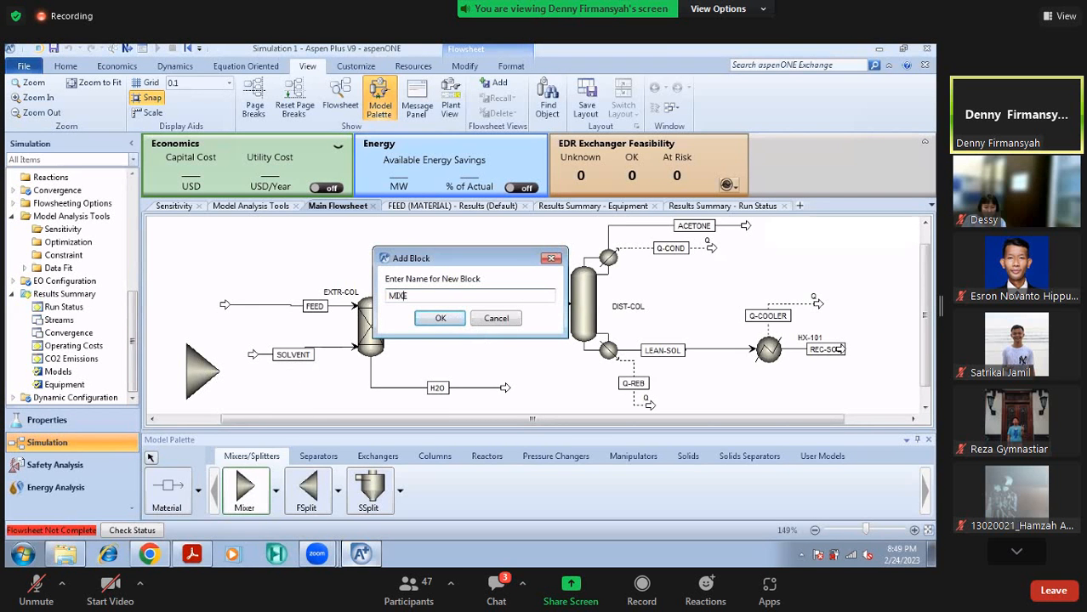
type("R")
key("Return")
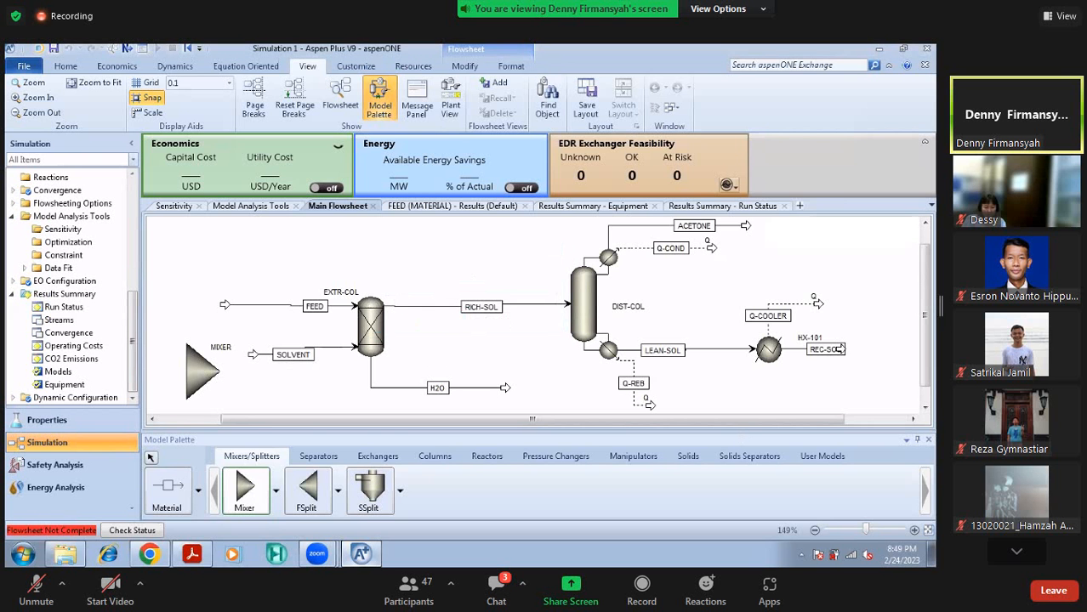
Draw a material feed stream named MAKEUP into the inlet of the MIXER block
left_click(814, 531)
left_click(914, 530)
left_click(914, 529)
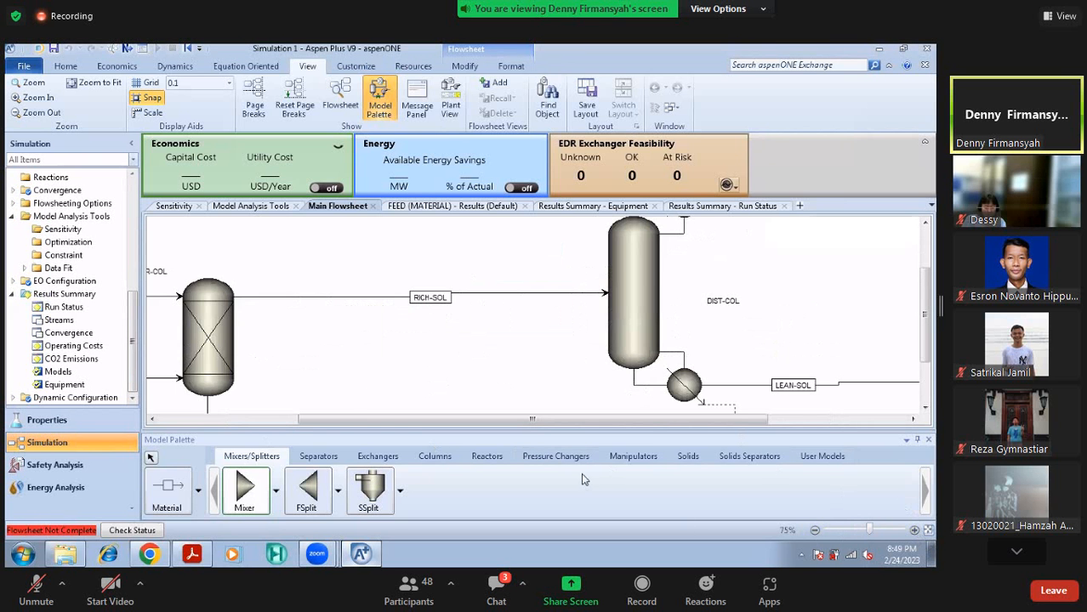
left_click(814, 530)
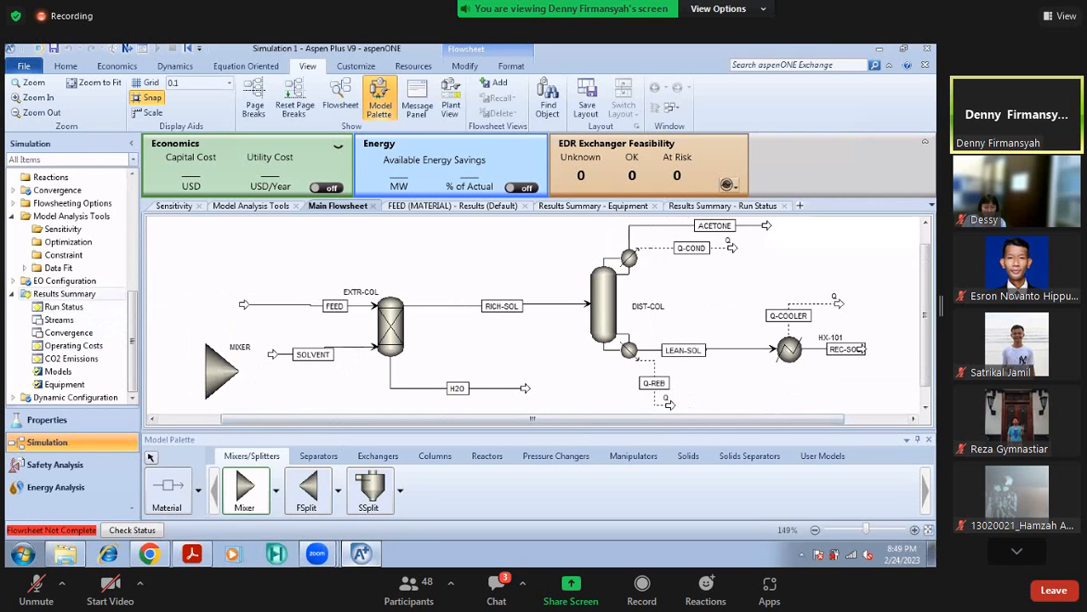
left_click(197, 490)
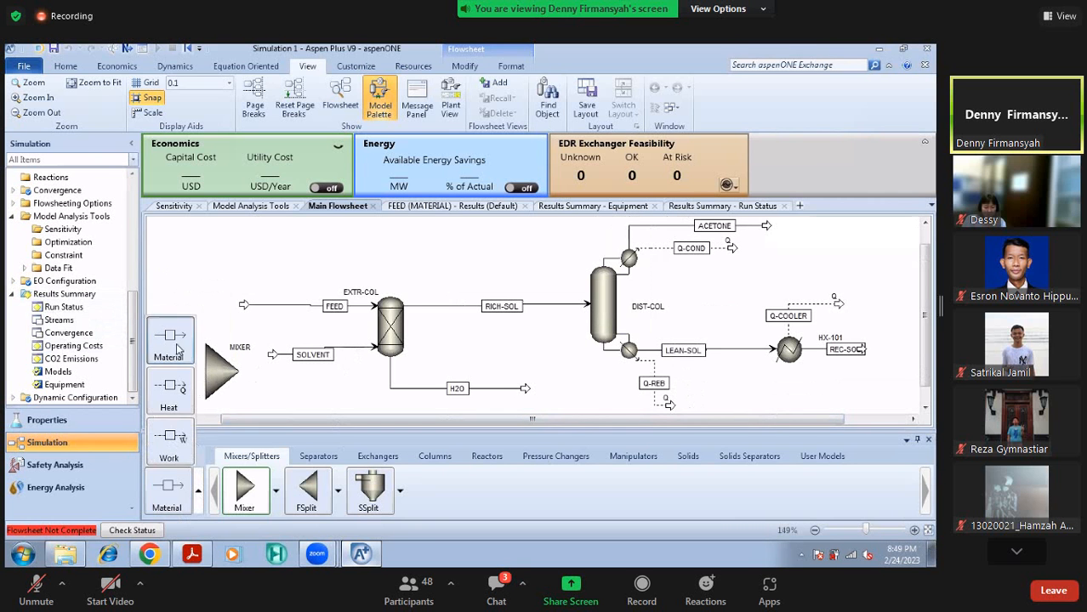
left_click(175, 344)
left_click(199, 371)
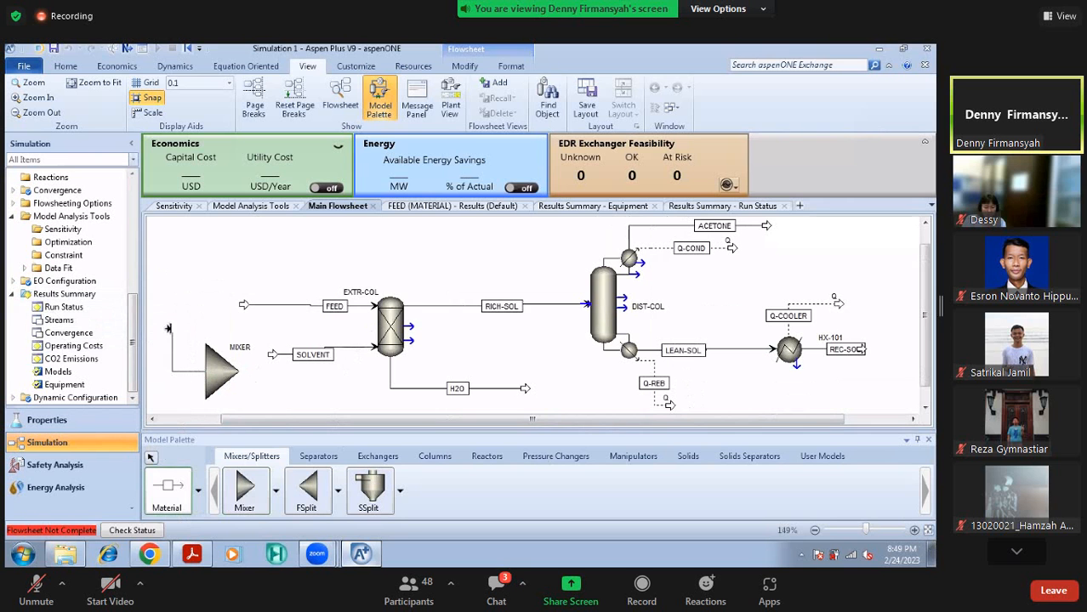
left_click(165, 316)
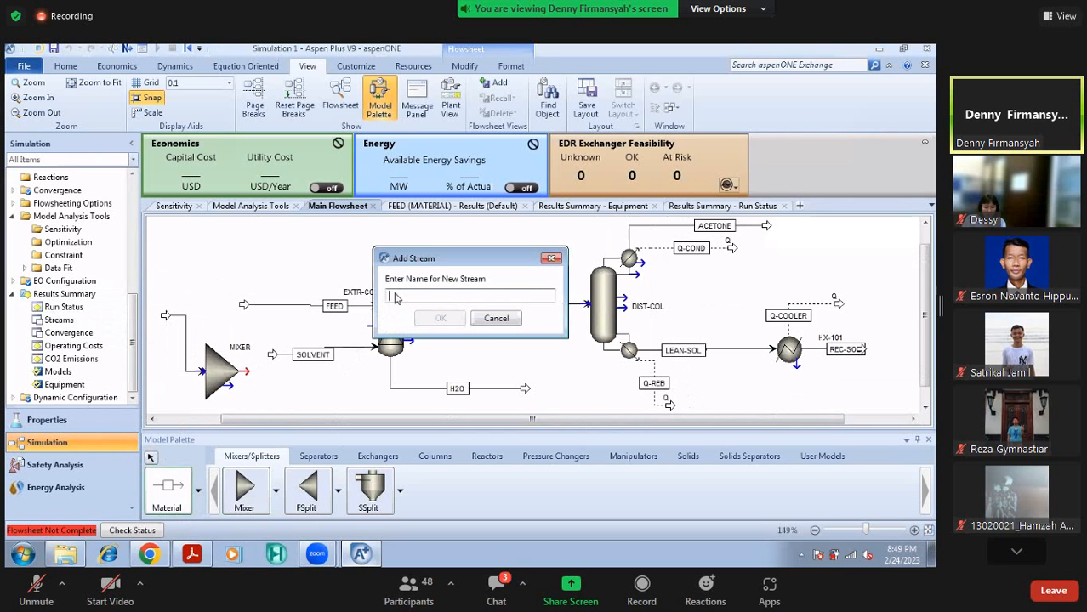
type("MAKEUP")
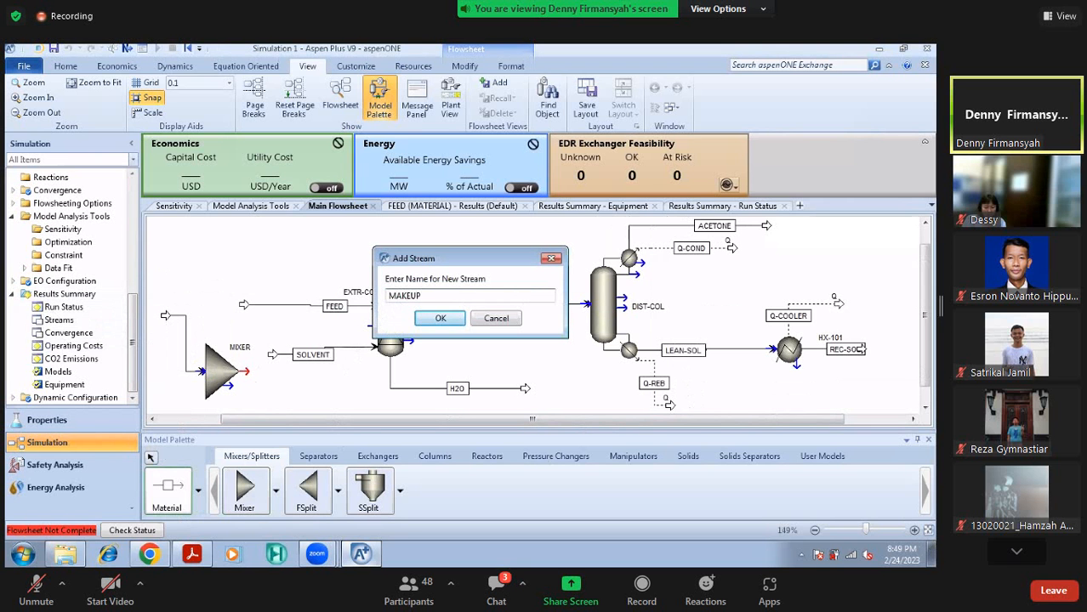
key("Return")
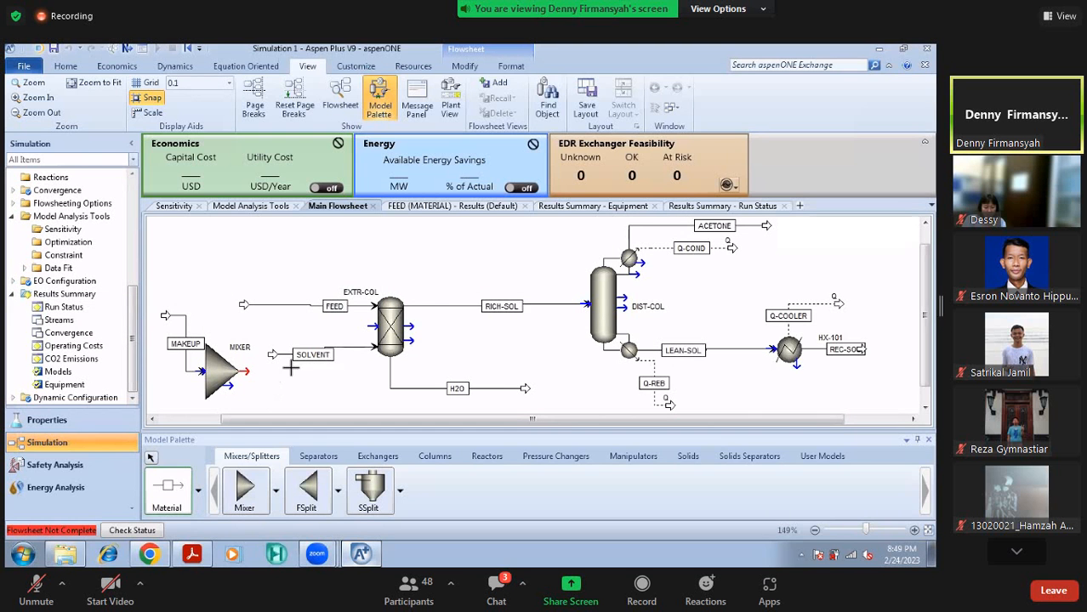
left_click(151, 459)
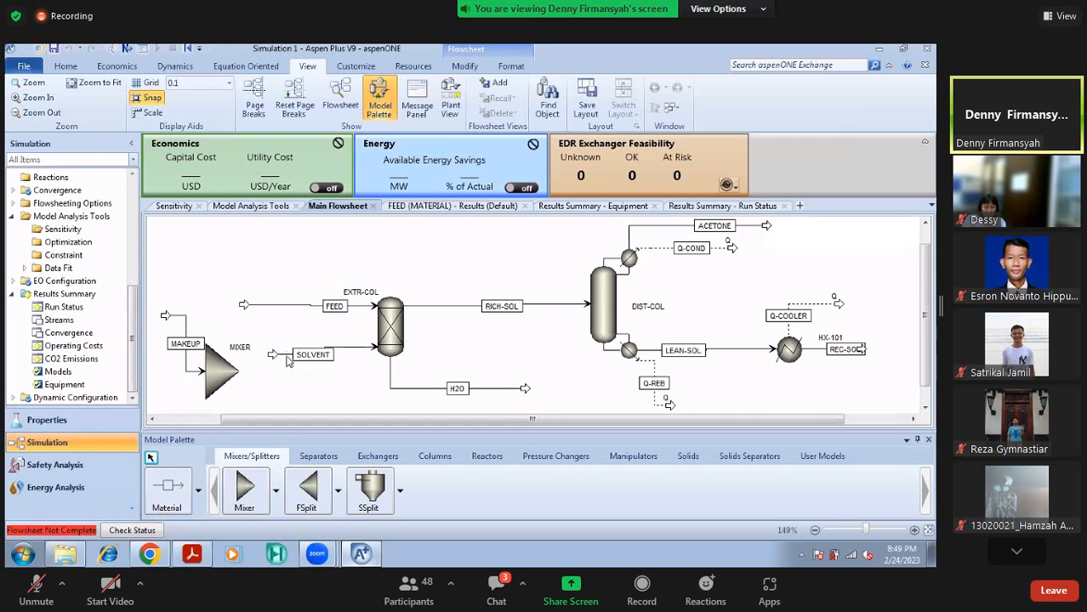
Reconnect the source of the SOLVENT stream to the product port of the MIXER block
right_click(289, 355)
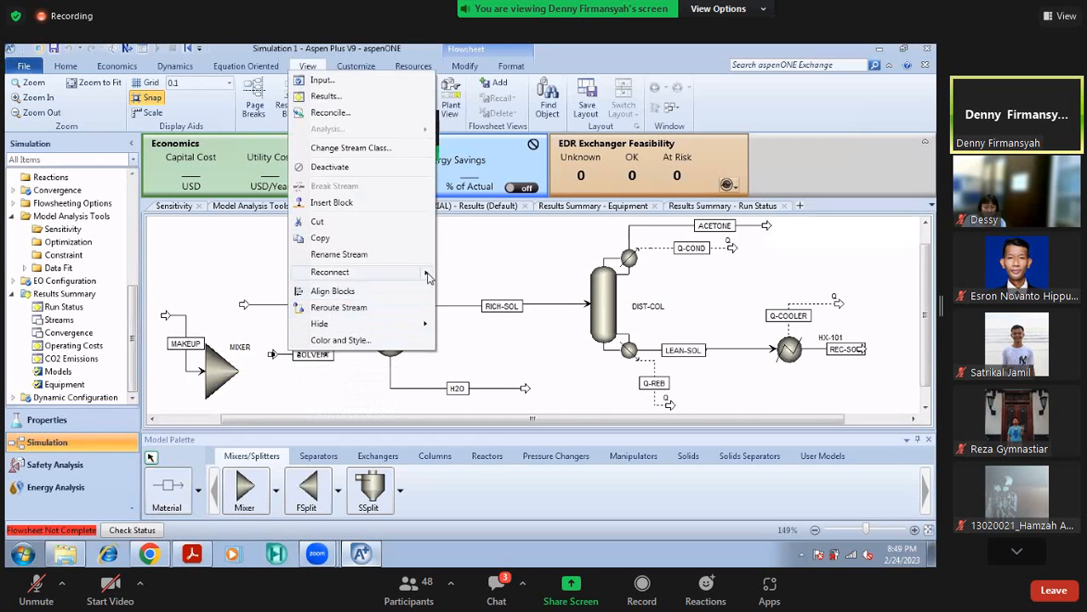
mouse_move(400, 272)
left_click(483, 293)
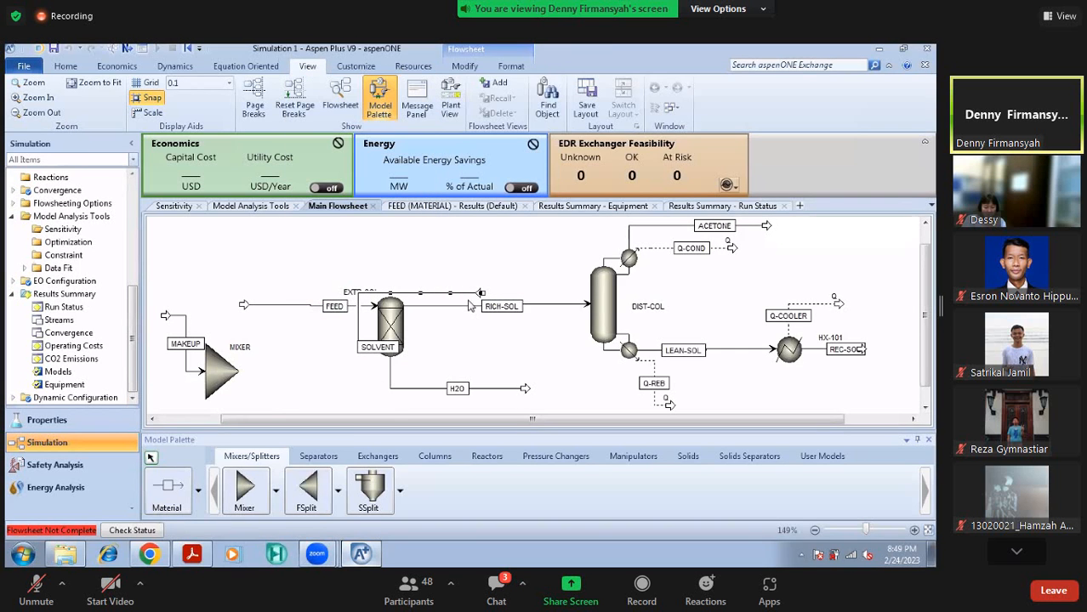
right_click(466, 299)
mouse_move(600, 248)
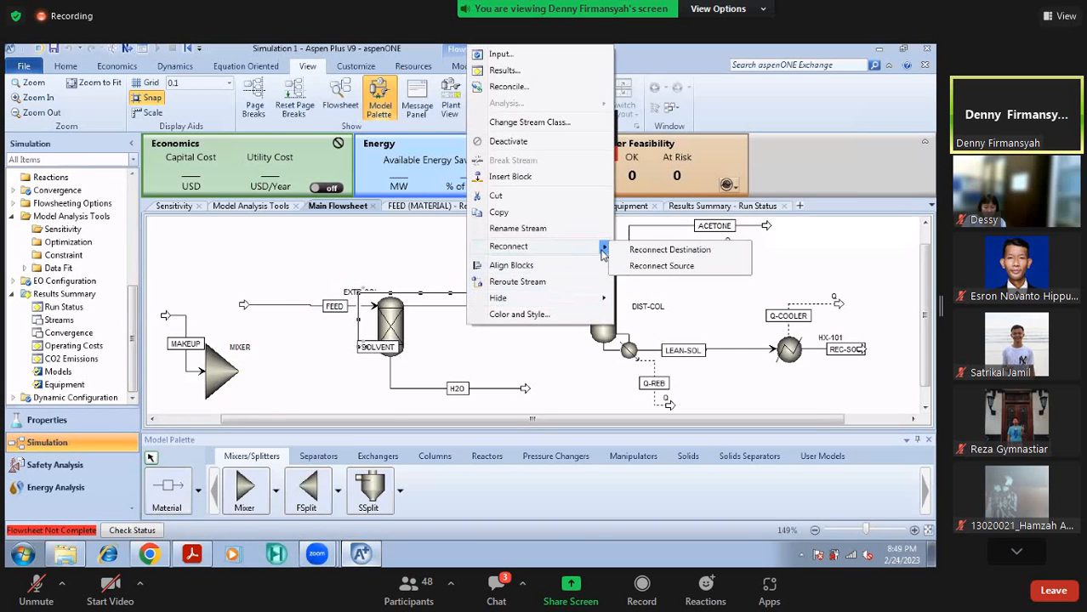
left_click(660, 266)
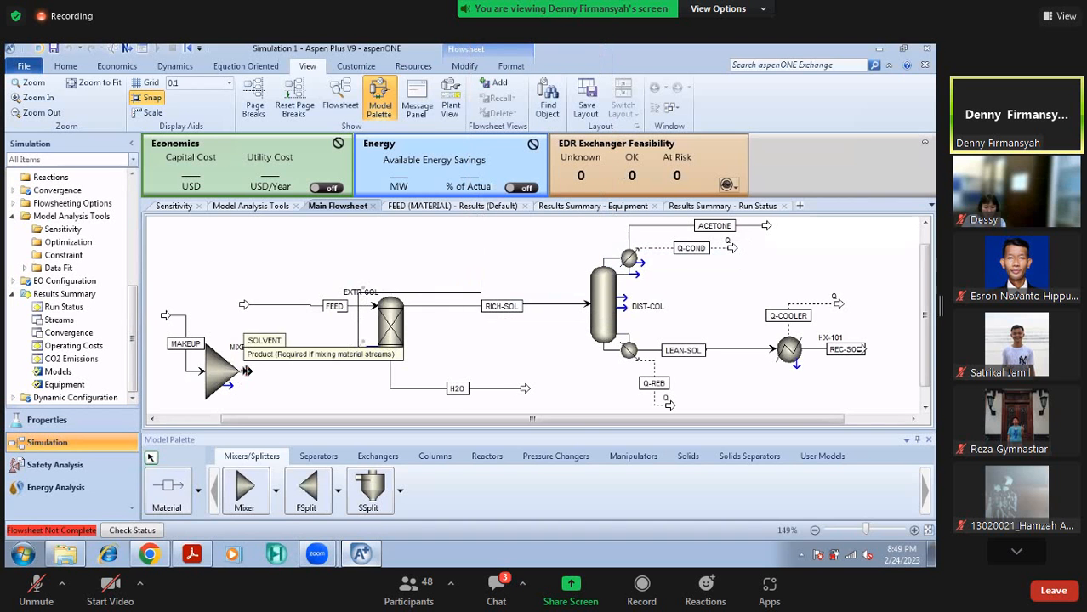
left_click(246, 370)
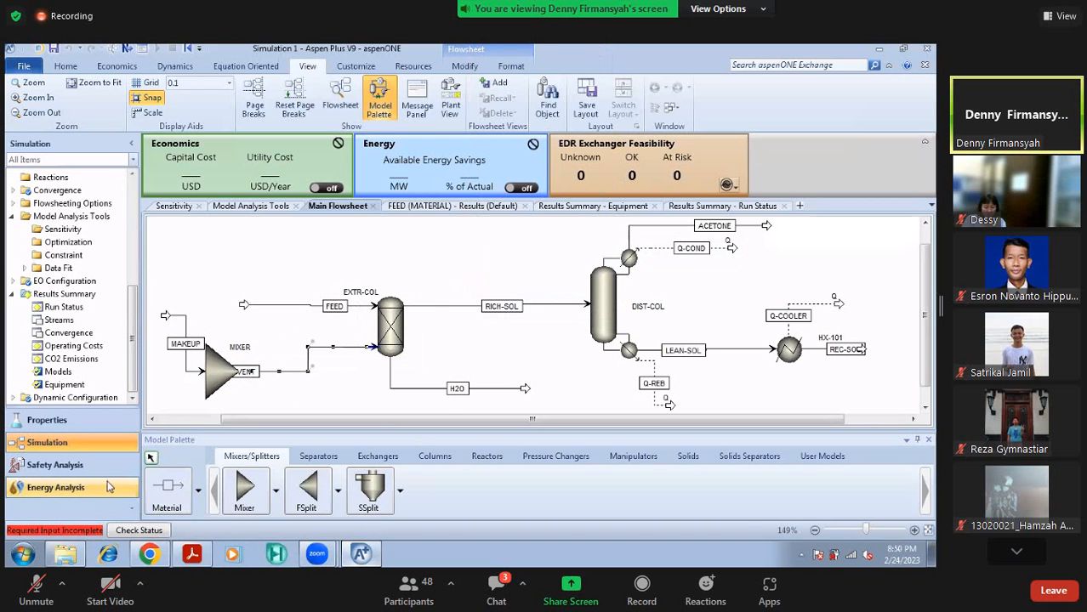
left_click(150, 457)
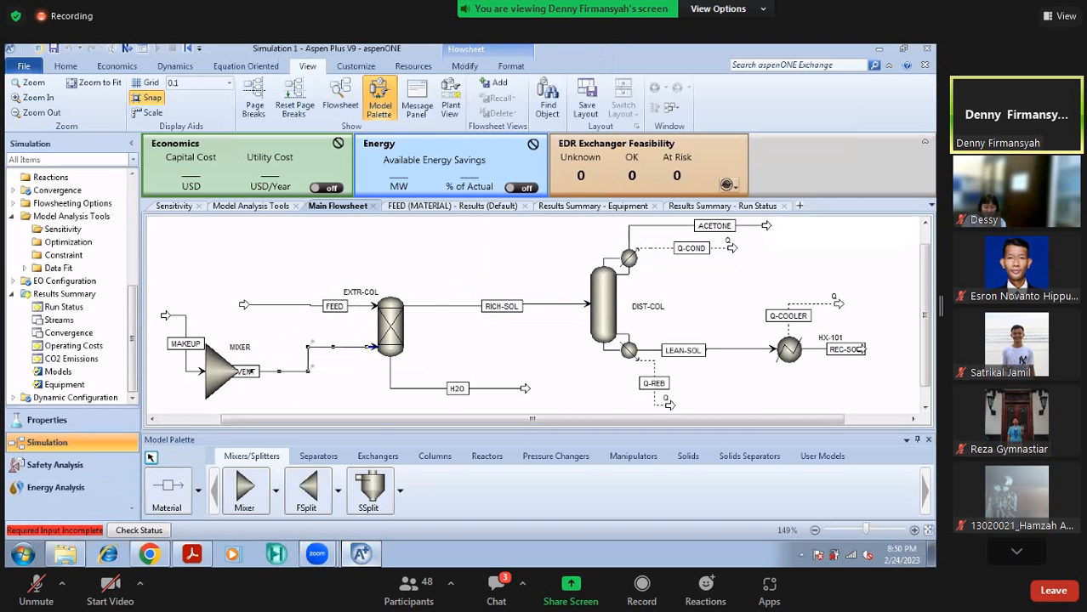
Move the SOLVENT stream label clear of the mixer, onto the line towards EXTR-COL
double_click(259, 387)
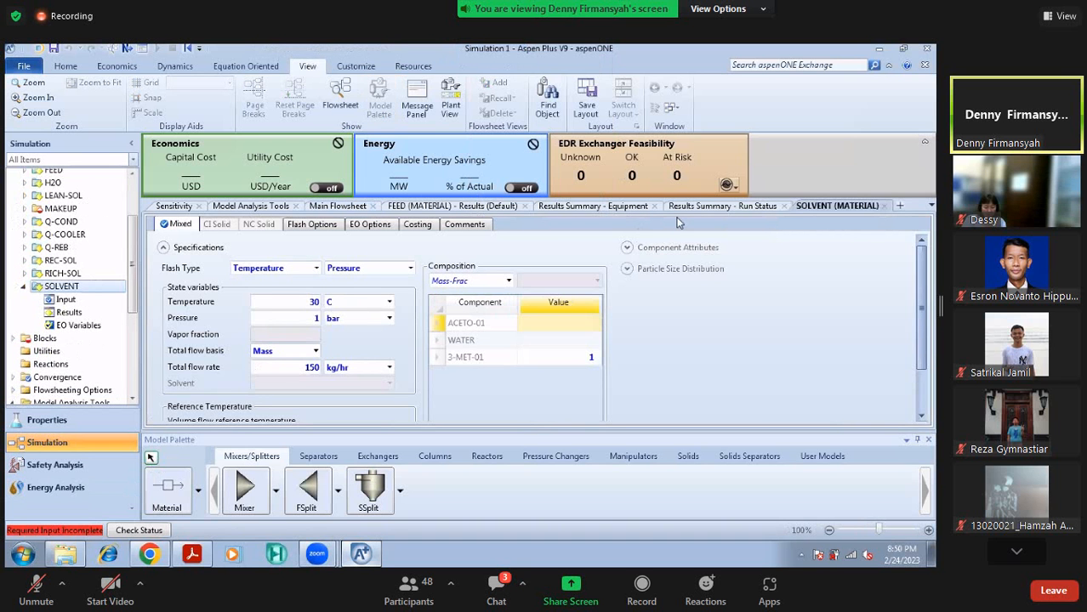
left_click(887, 205)
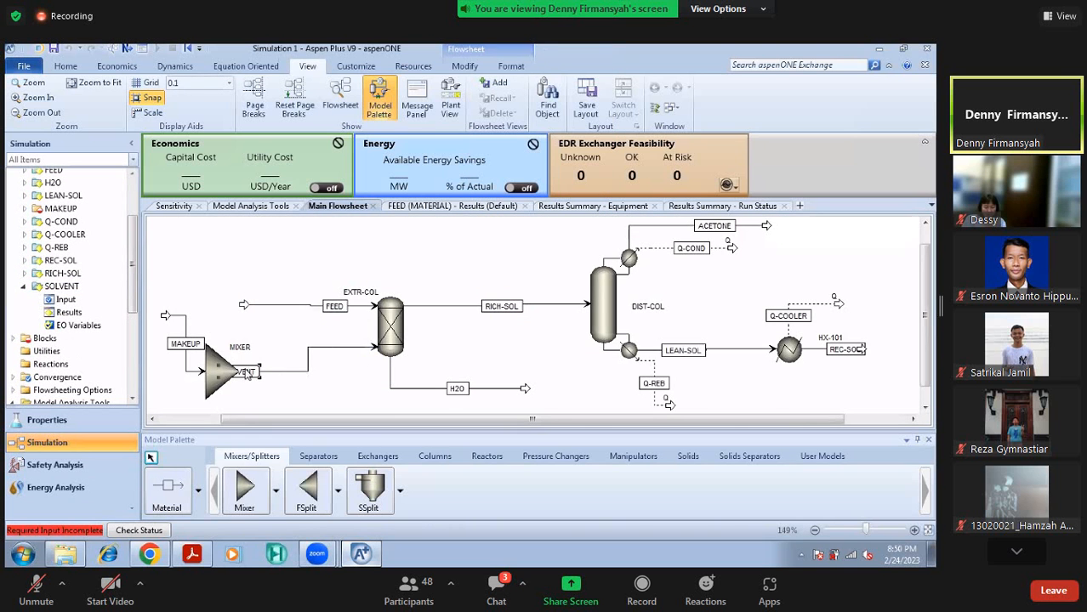
left_click_drag(254, 371, 291, 371)
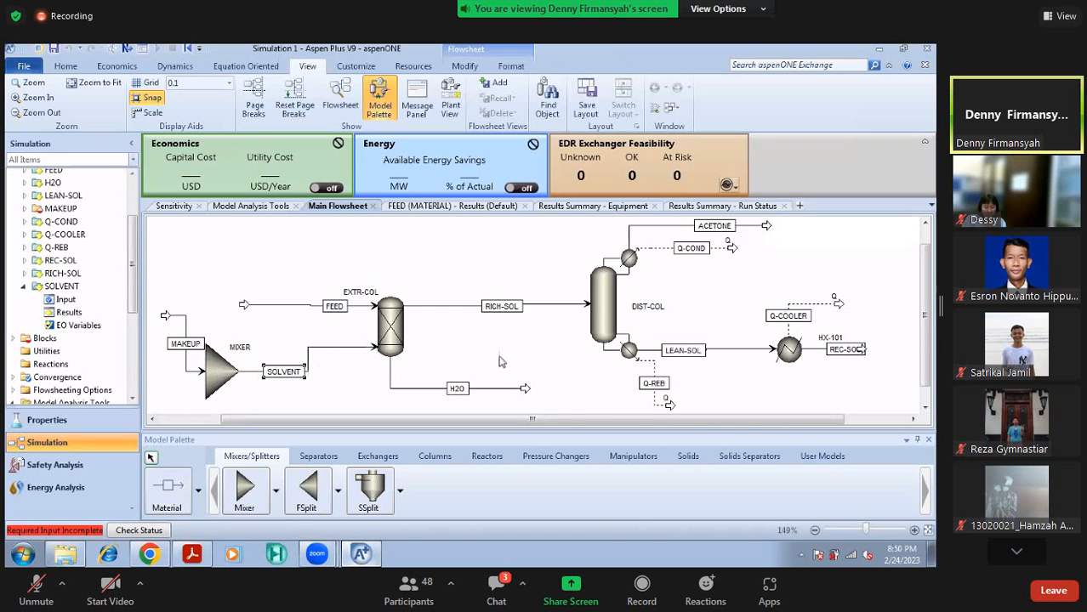
Set the MAKEUP stream's temperature to 25 C and pressure to 1 bar, following the recycle specifications on page 15 of the training PDF
double_click(181, 315)
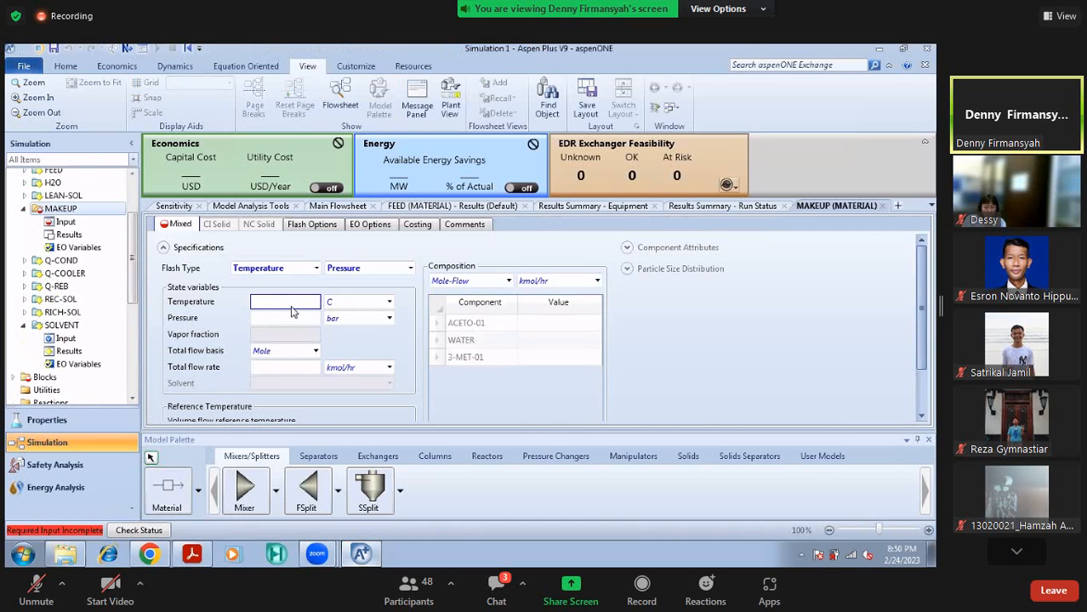
left_click(191, 553)
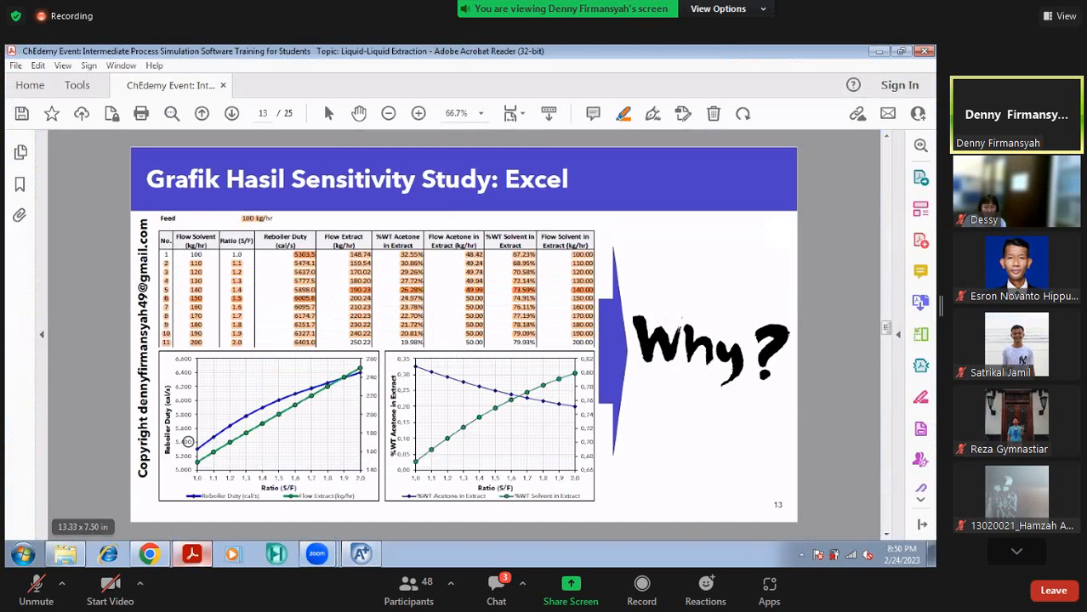
scroll(187, 440, "down", 2)
scroll(187, 440, "down", 1)
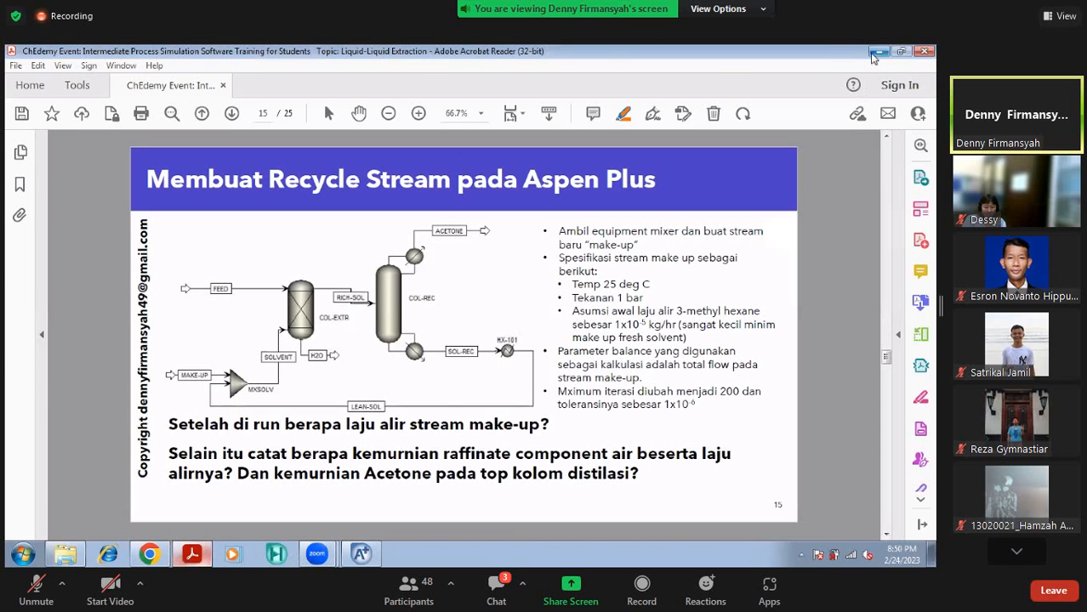
key("alt+Tab")
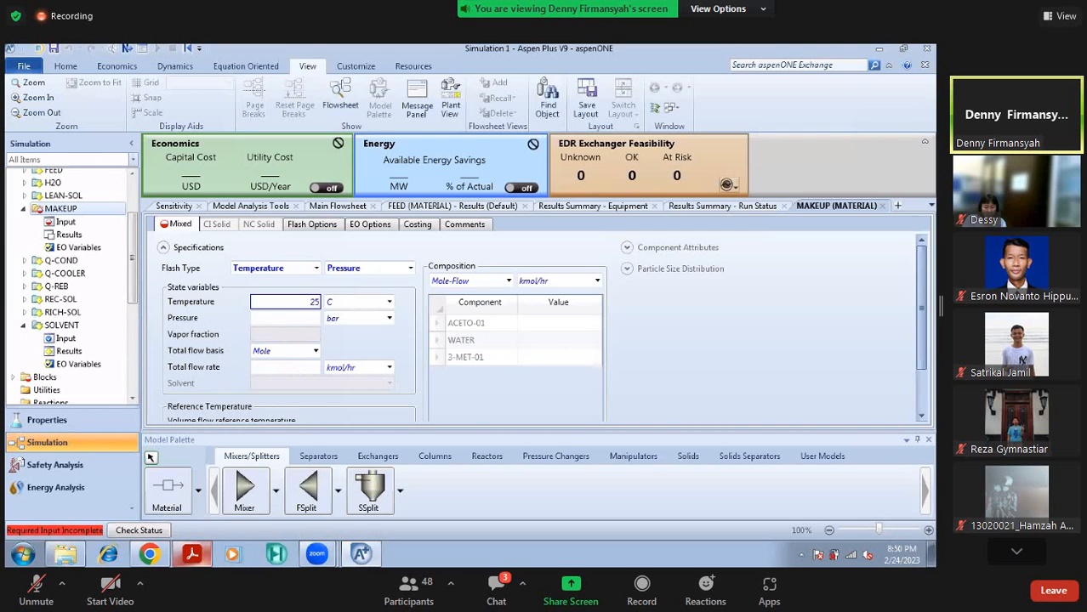
key("Tab")
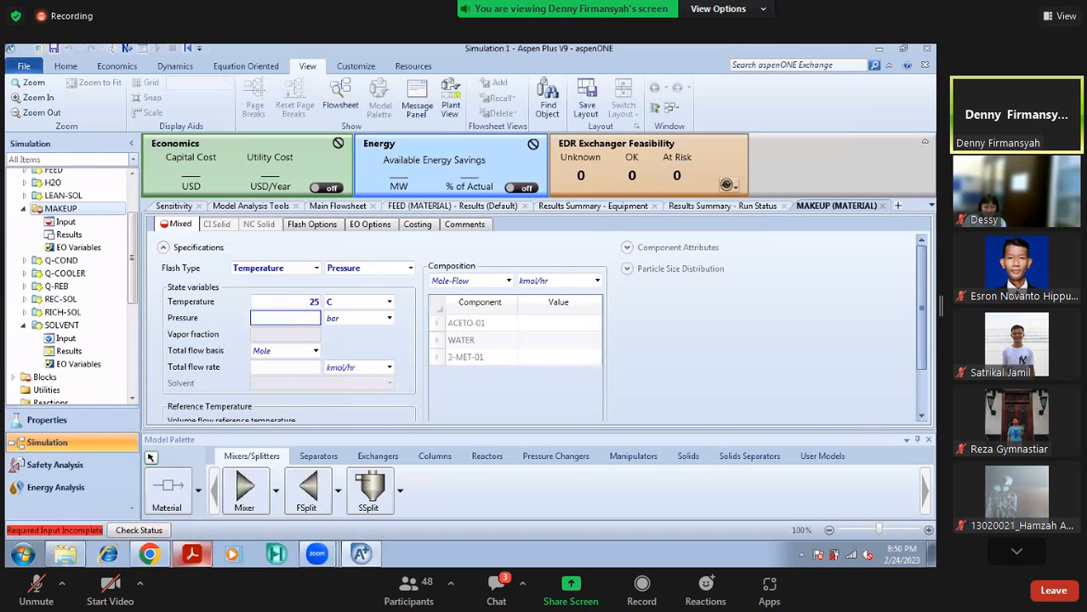
left_click(193, 556)
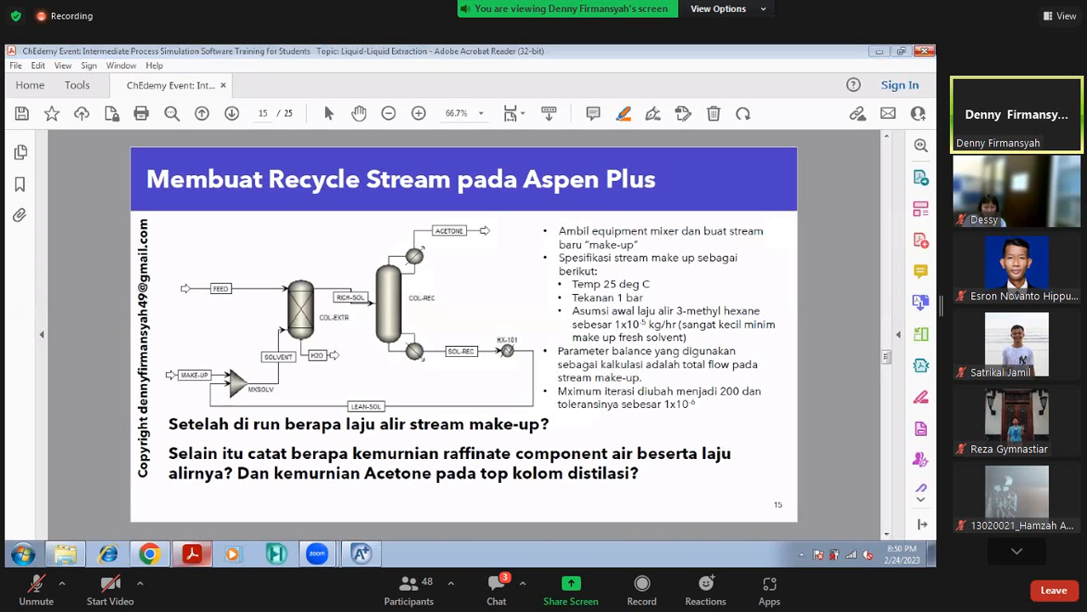
key("alt+Tab")
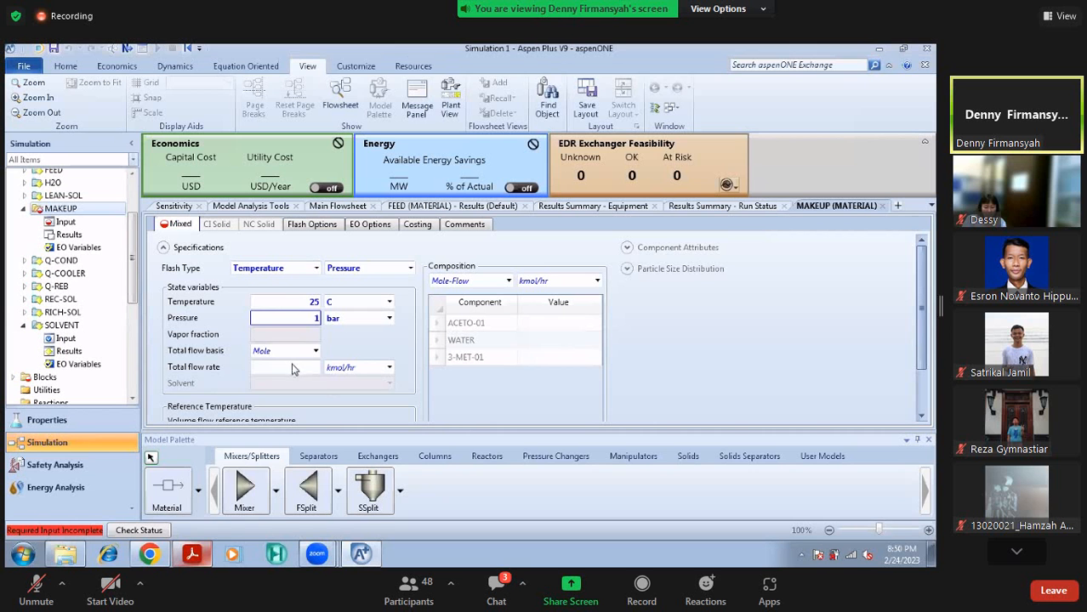
Set the MAKEUP total flow basis to Mass and specify a Mass-Flow composition of 1e-5 kg/hr for 3-MET-01
left_click(315, 351)
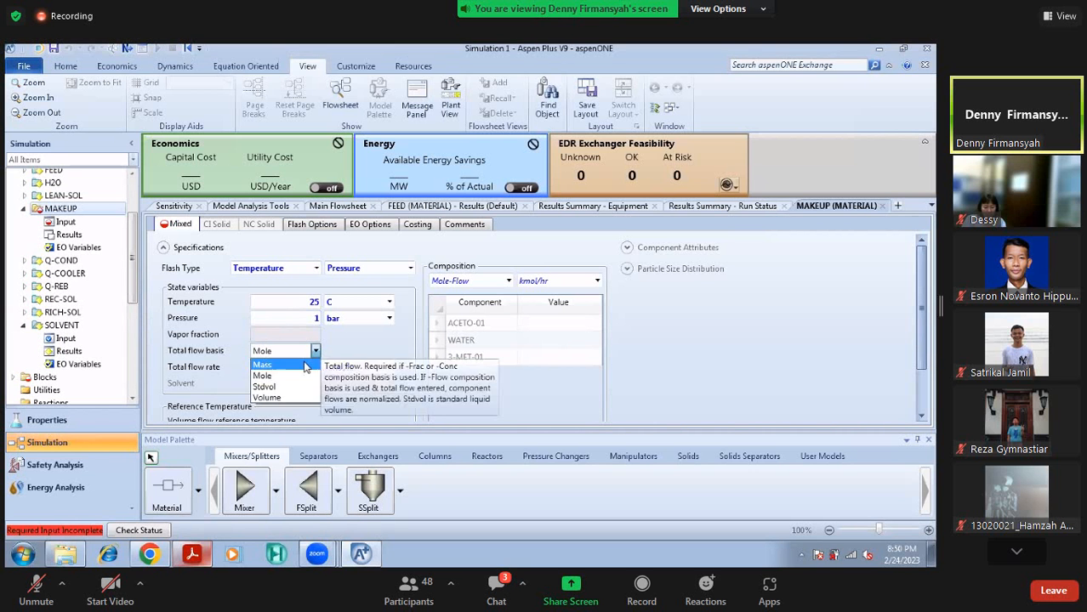
left_click(289, 364)
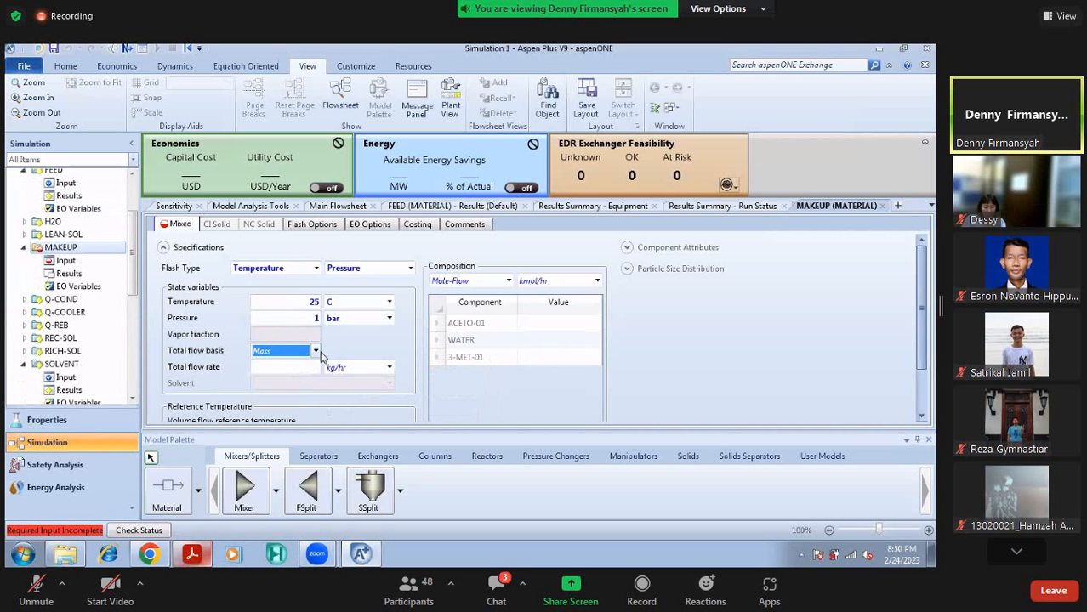
left_click(488, 281)
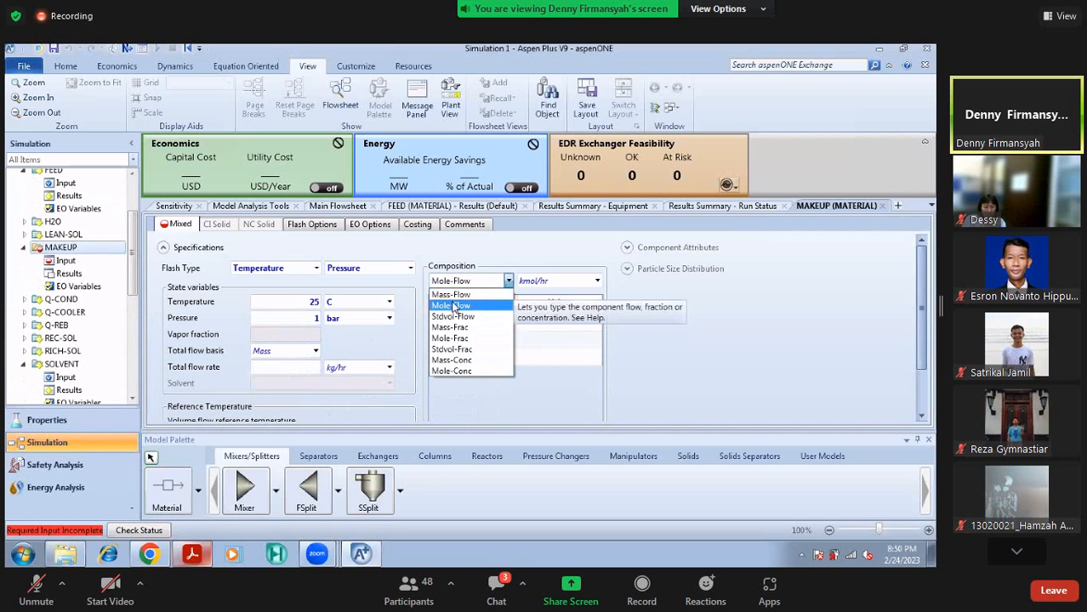
left_click(453, 302)
left_click(575, 361)
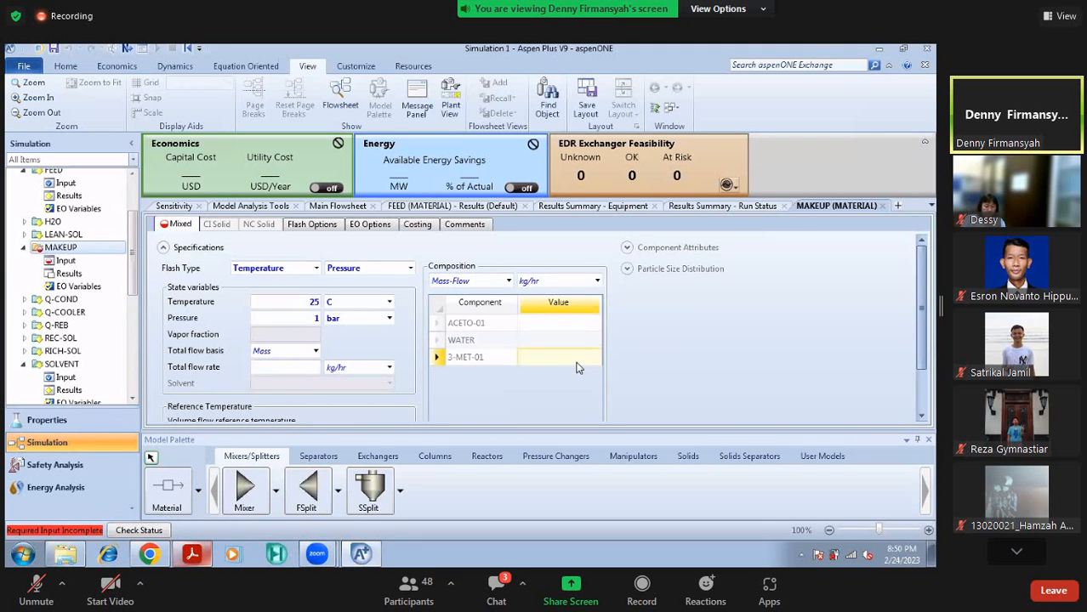
type("1e-5")
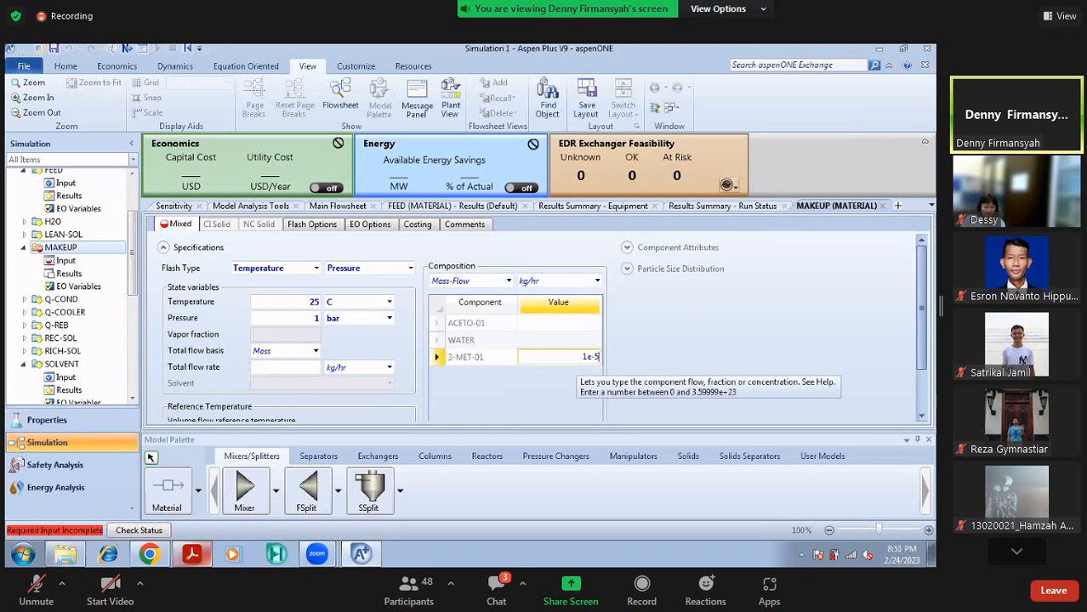
key("Return")
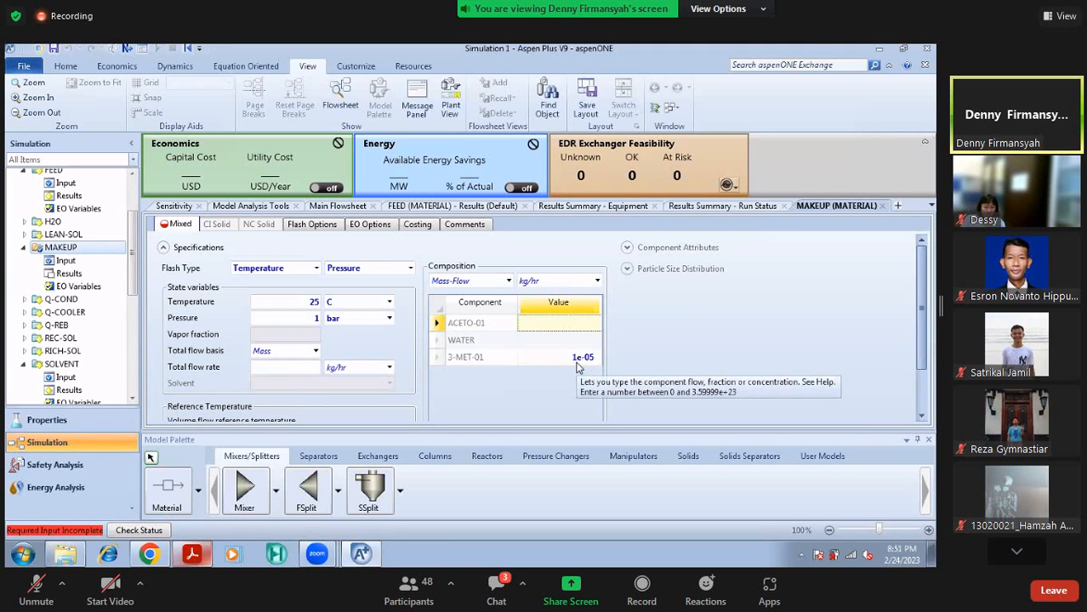
left_click(724, 339)
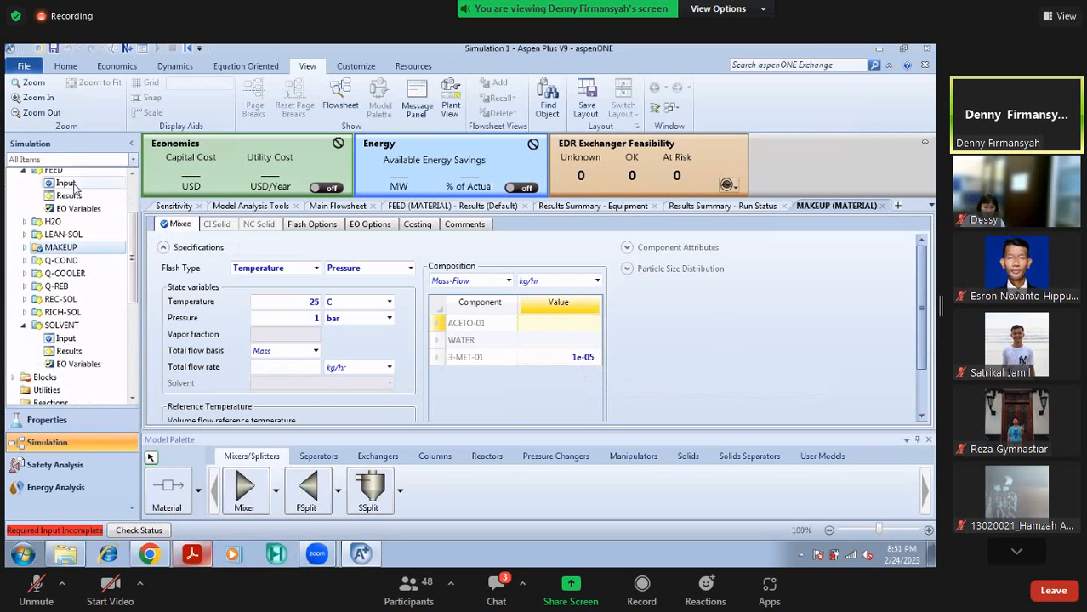
Collapse the MAKEUP, SOLVENT, Streams, Model Analysis Tools and Results Summary branches of the simulation tree
left_click(24, 247)
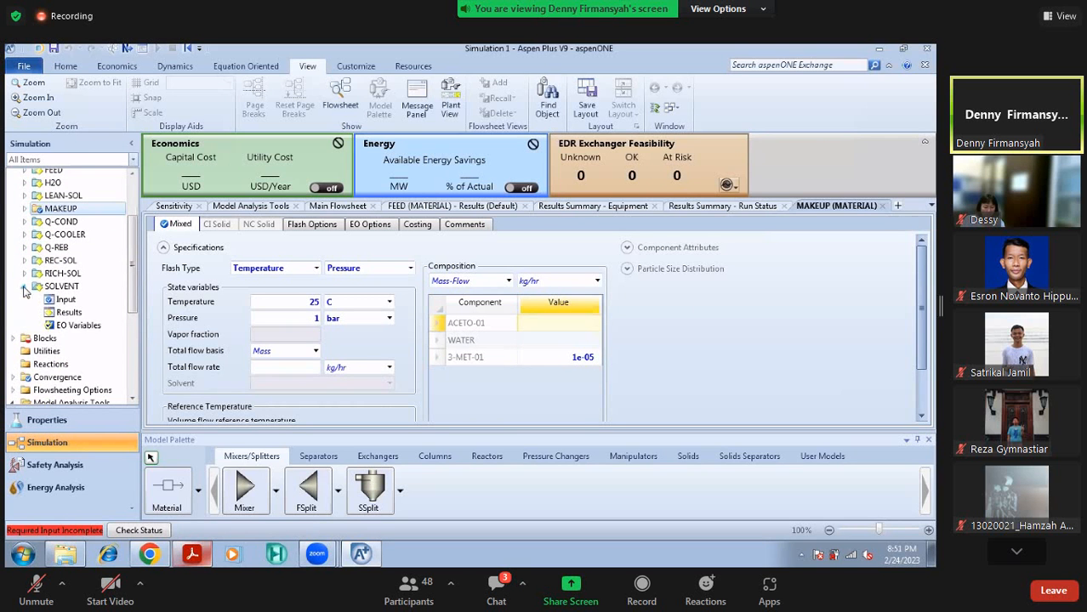
left_click(24, 286)
left_click_drag(133, 242, 133, 202)
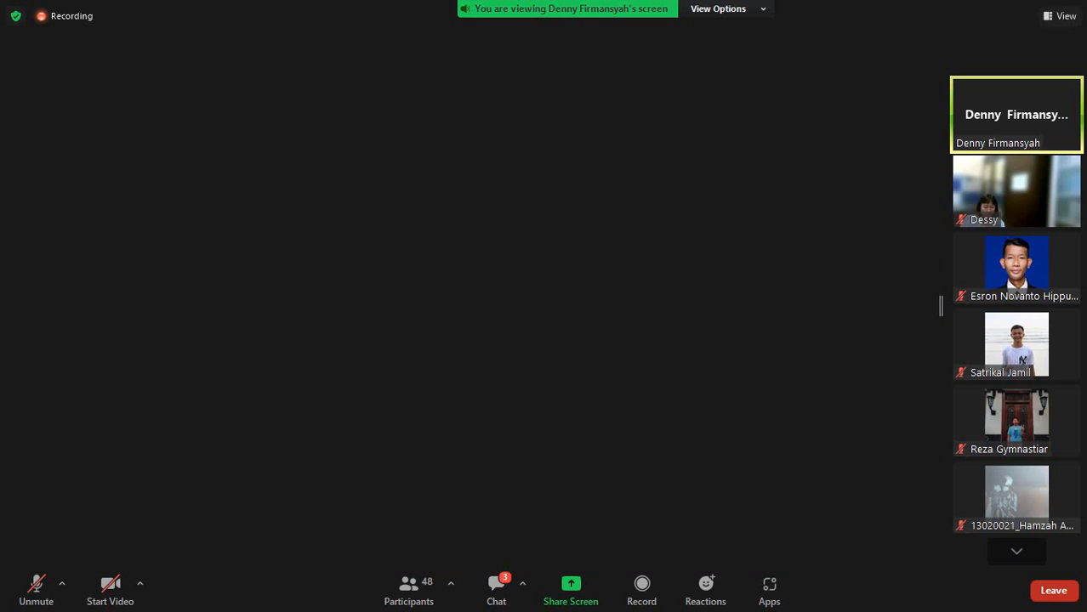
left_click(13, 228)
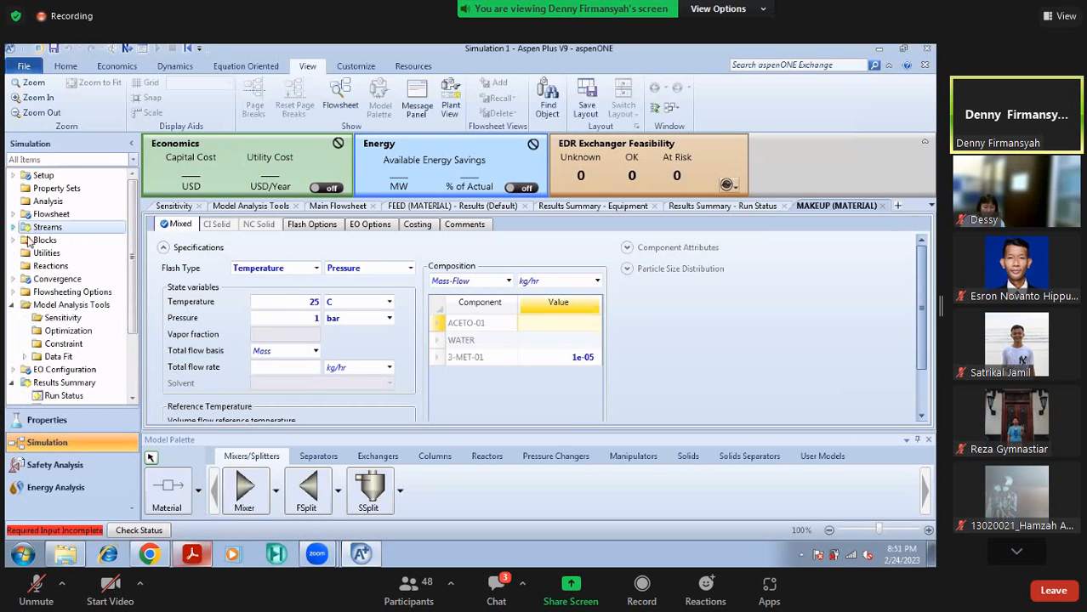
left_click(12, 304)
left_click(13, 330)
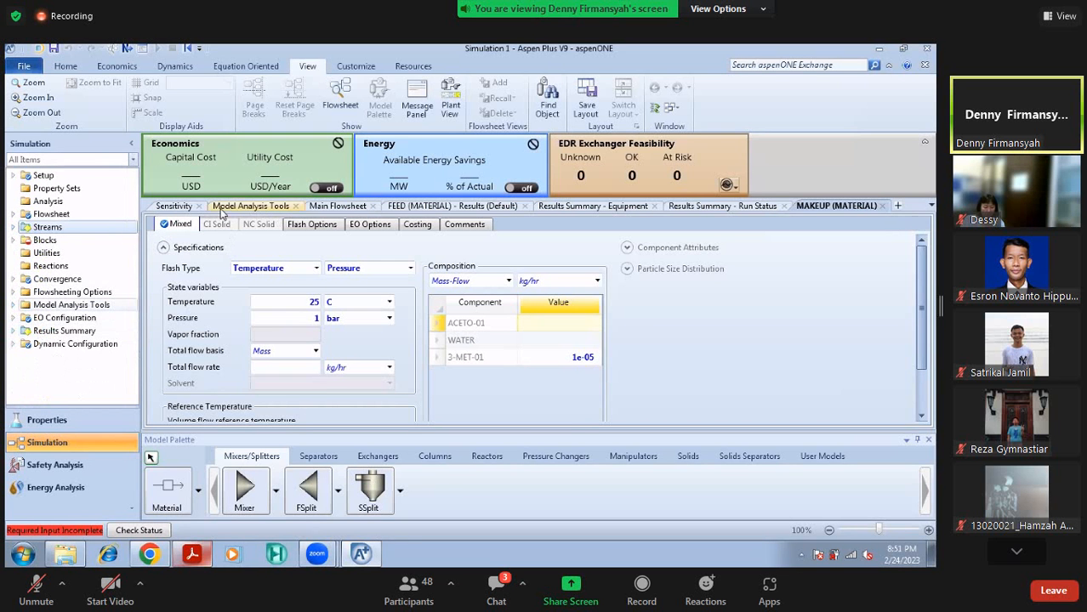
Reconnect the destination of the REC-SOL stream to the MIXER inlet on the main flowsheet and route its line beneath the equipment
left_click(351, 207)
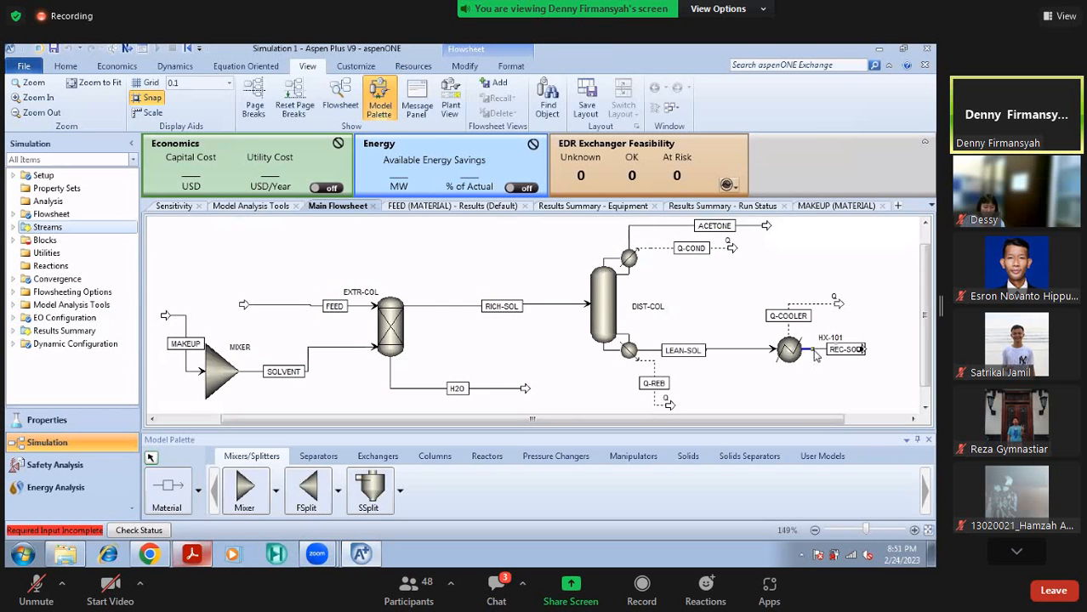
right_click(814, 356)
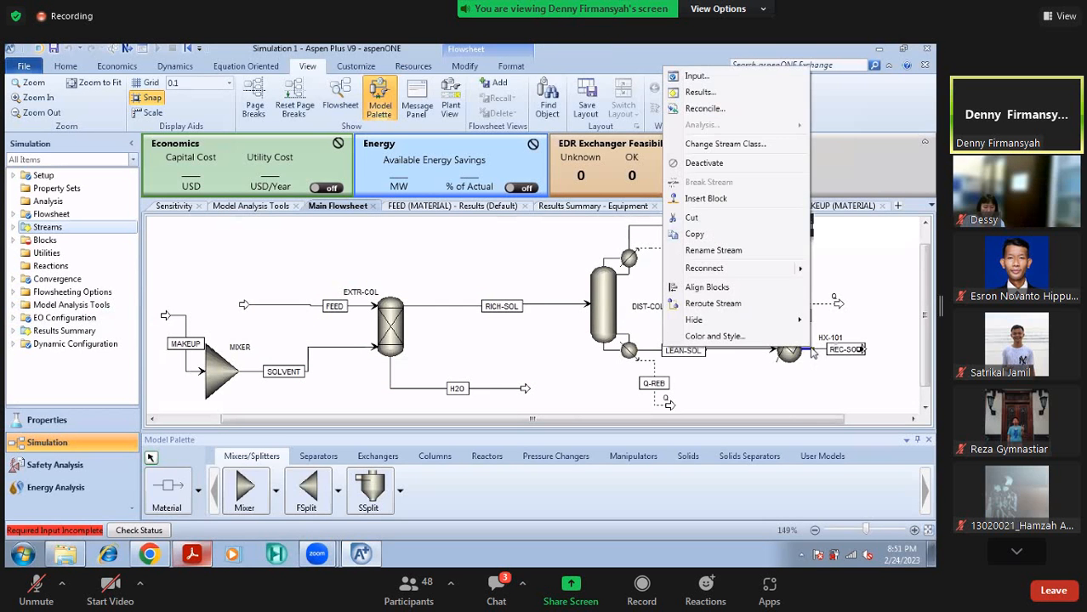
left_click(929, 441)
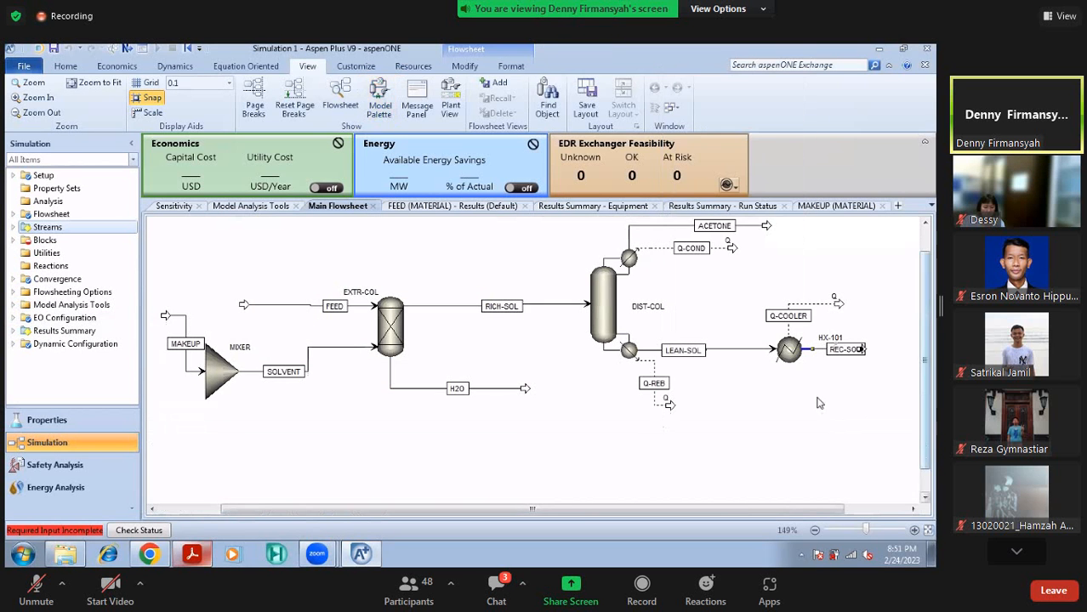
right_click(821, 355)
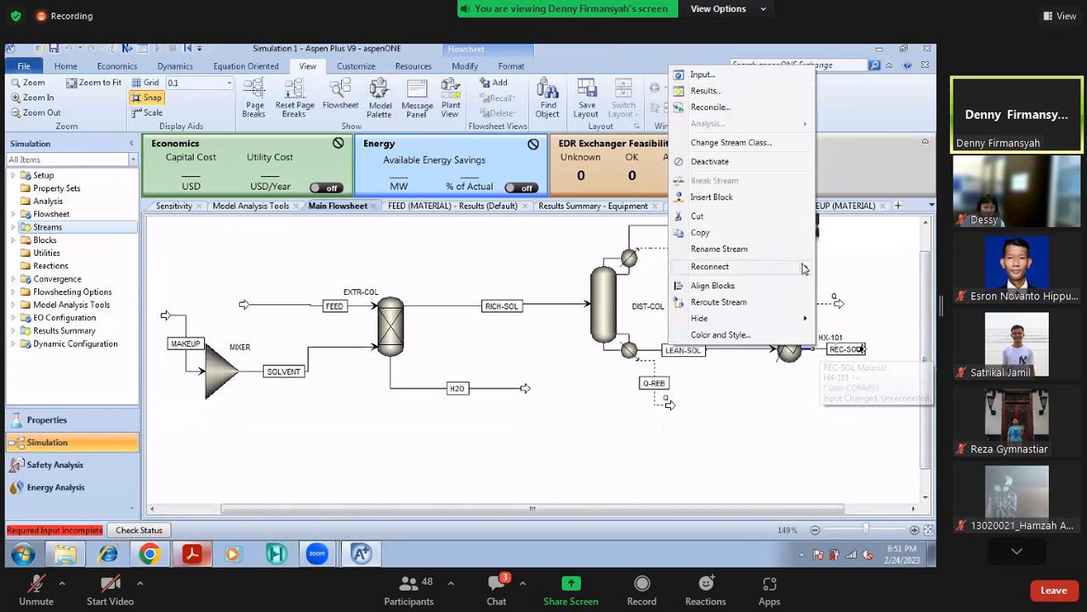
mouse_move(799, 267)
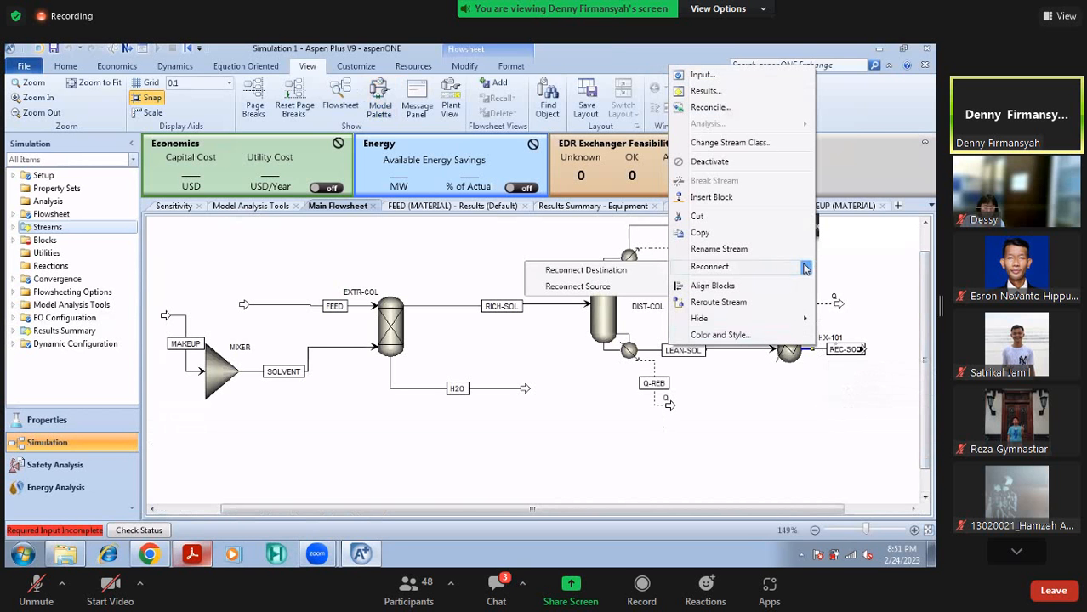
left_click(608, 270)
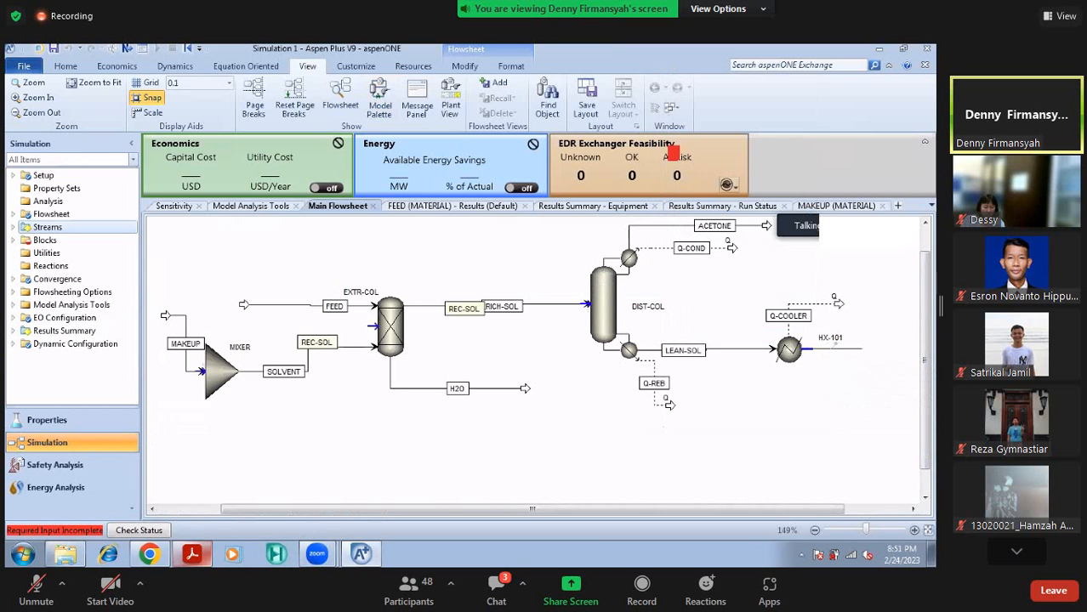
left_click(201, 372)
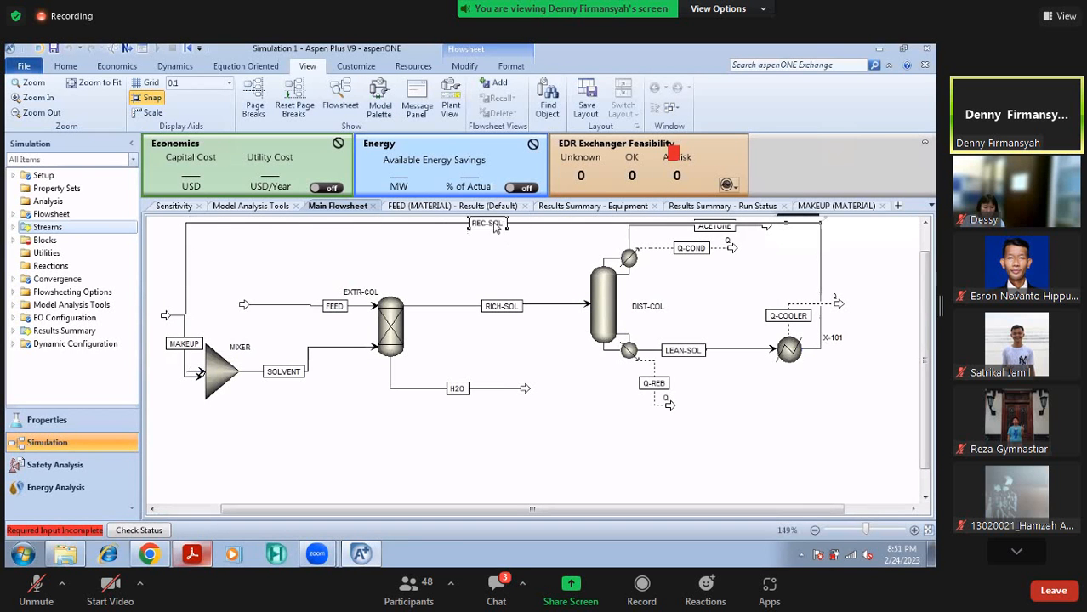
left_click(497, 472)
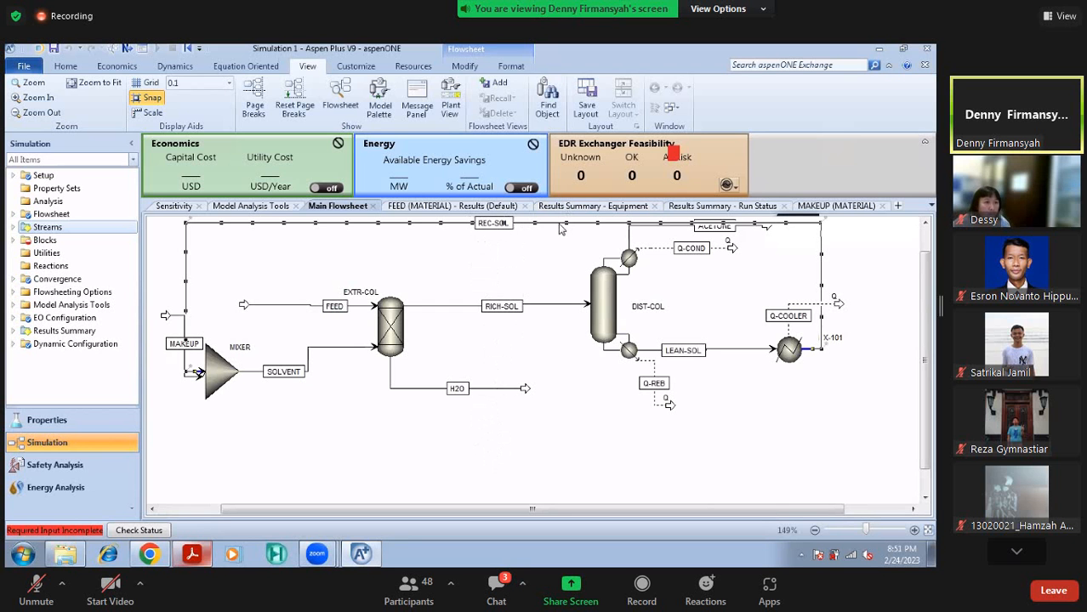
left_click_drag(565, 230, 487, 455)
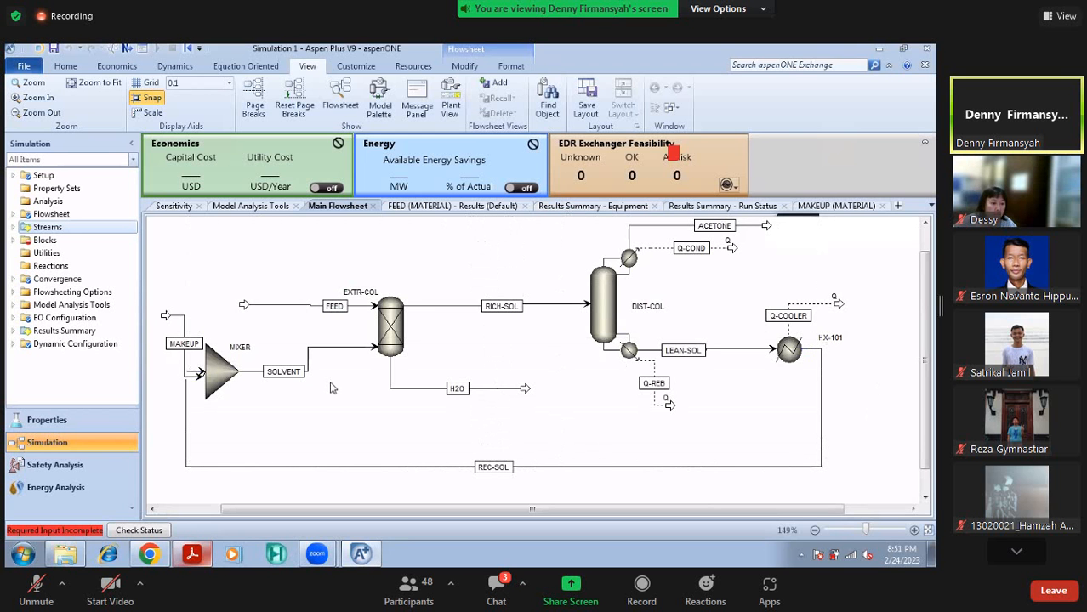
left_click(14, 241)
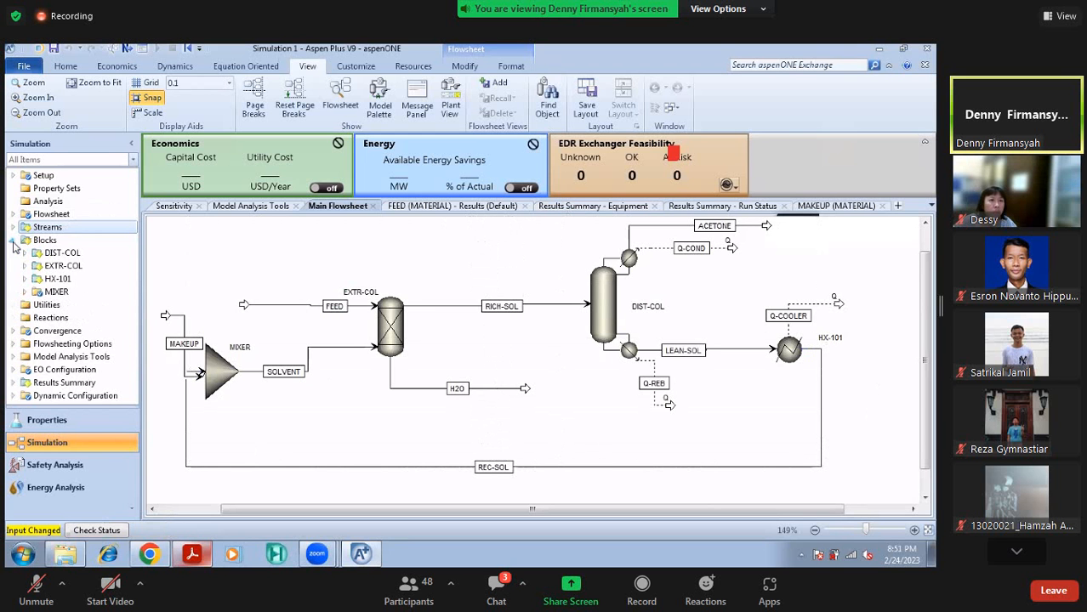
left_click(13, 227)
left_click(11, 227)
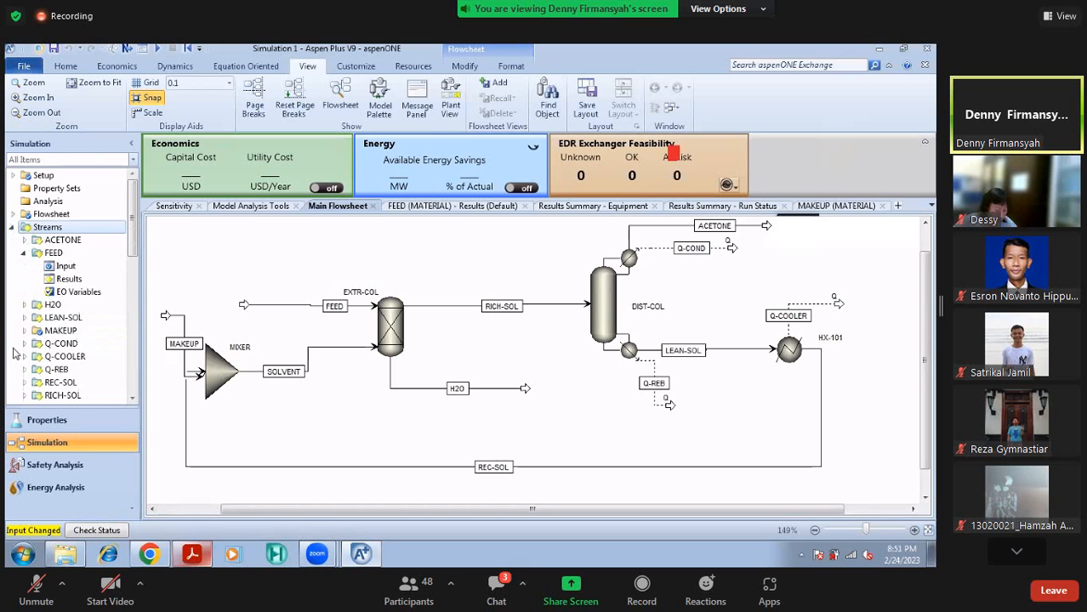
Switch to the PDF in Acrobat Reader and highlight the balance parameter, 200 maximum iterations and 1x10^-6 tolerance text on page 15
left_click(192, 554)
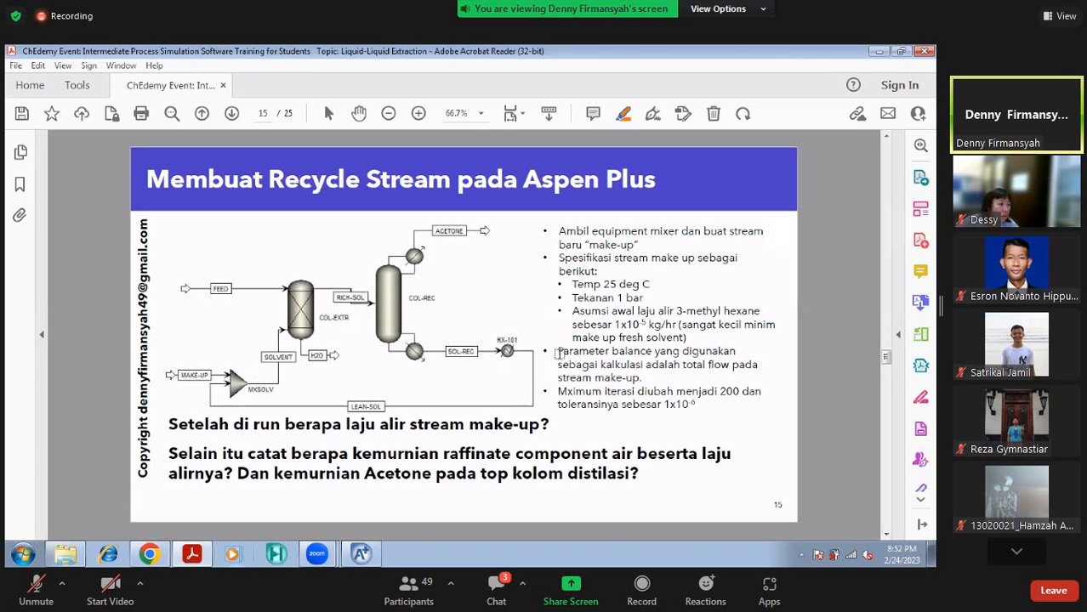
left_click_drag(558, 352, 644, 377)
left_click_drag(574, 393, 759, 392)
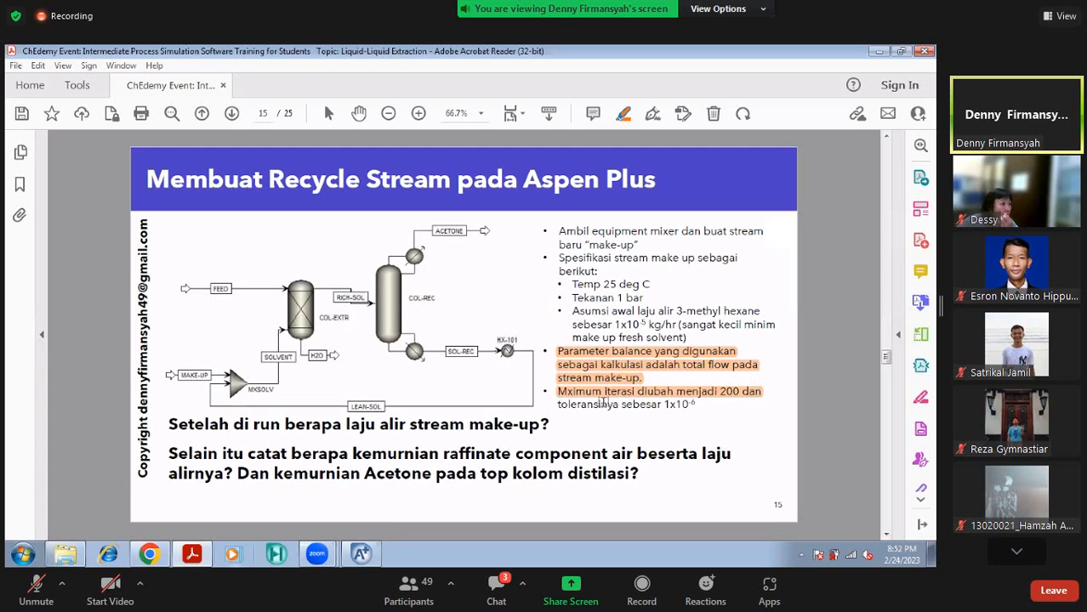
left_click_drag(619, 403, 697, 404)
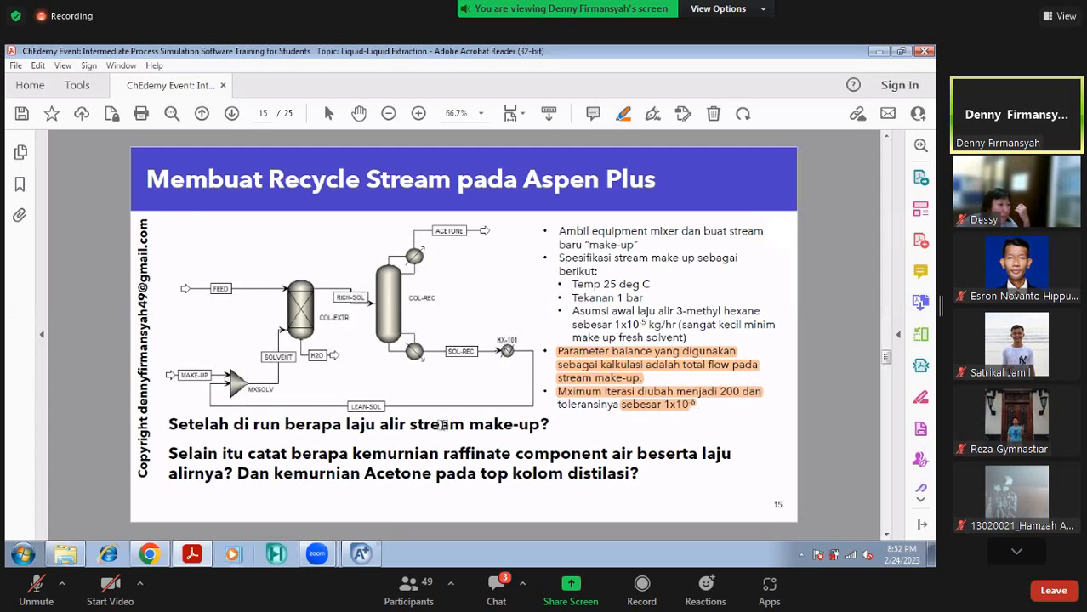
Go to Attachment-3 on page 25 of the PDF and enlarge it to 125% to examine the recycle parameter settings
scroll(429, 404, "down", 1)
scroll(430, 398, "down", 5)
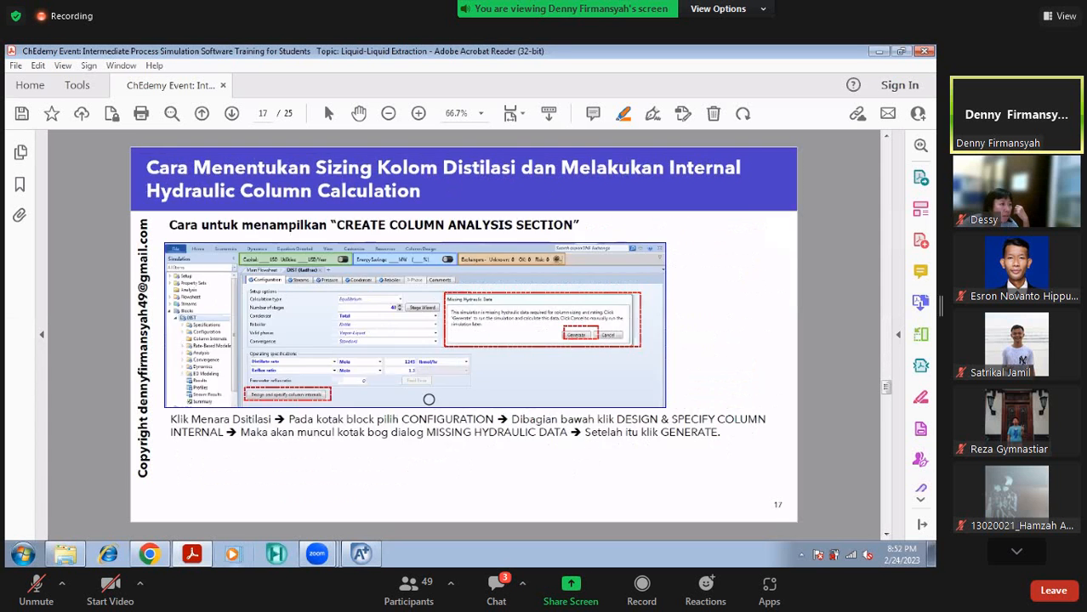
scroll(429, 398, "down", 4)
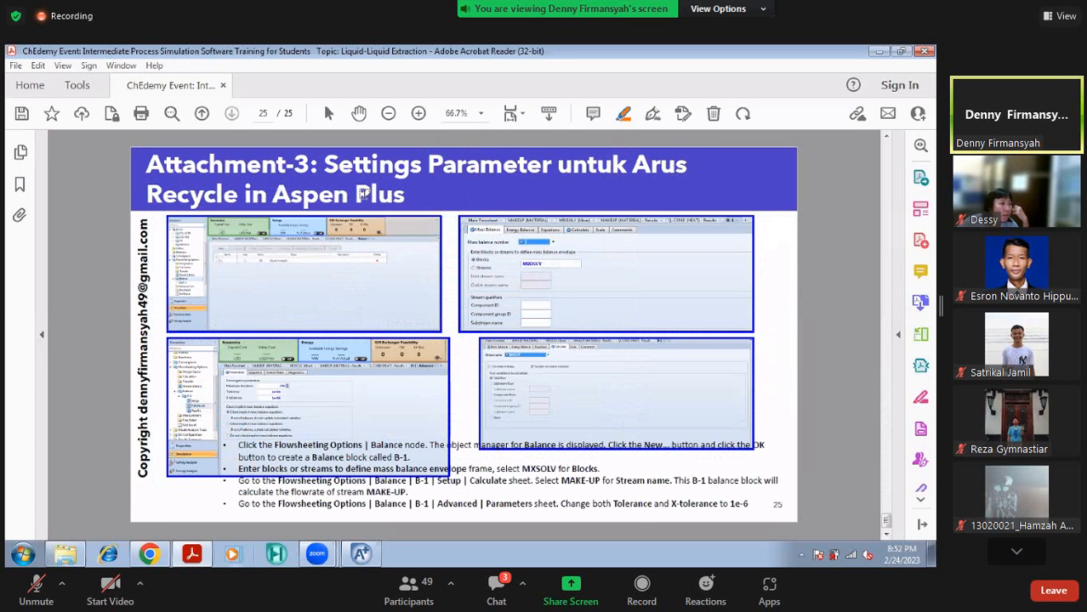
left_click(420, 113)
left_click(420, 113)
left_click(420, 113)
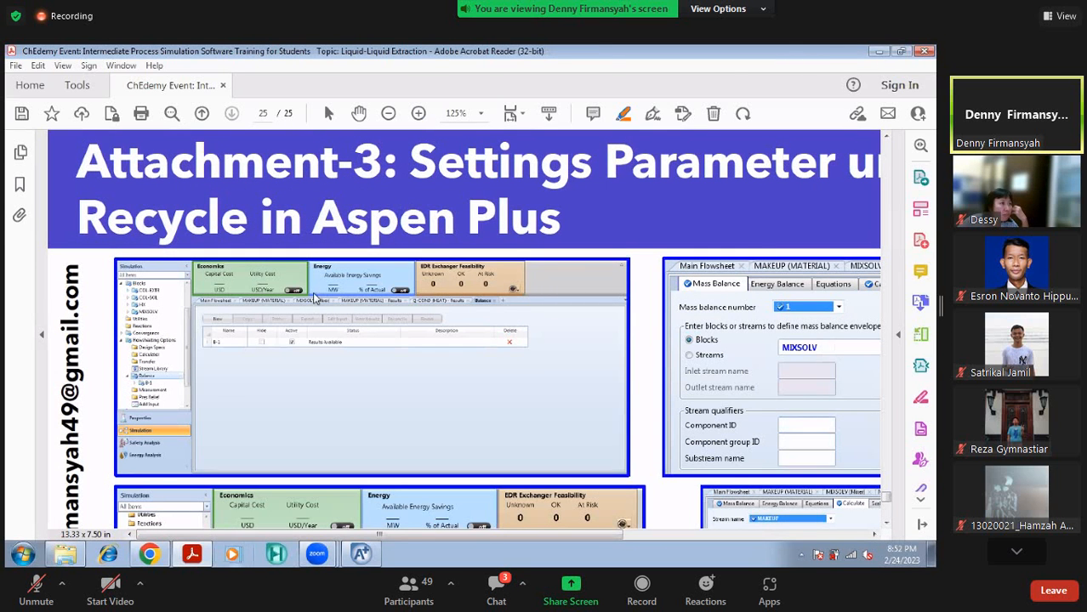
Switch back to Aspen Plus, collapse the Convergence and Blocks branches of the simulation tree and expand Flowsheeting Options
left_click(879, 51)
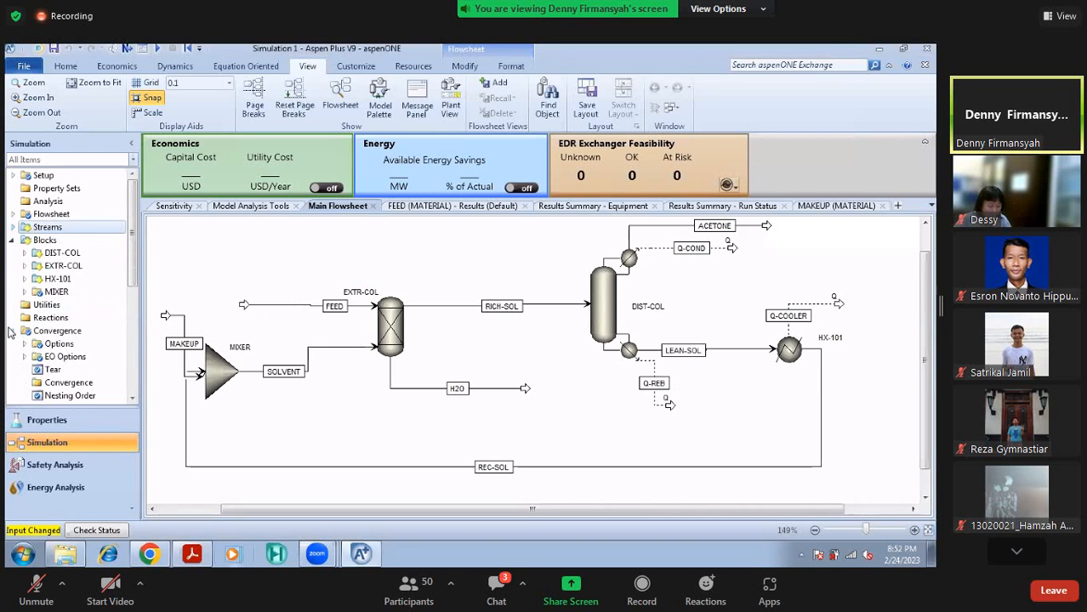
left_click(10, 335)
left_click(12, 356)
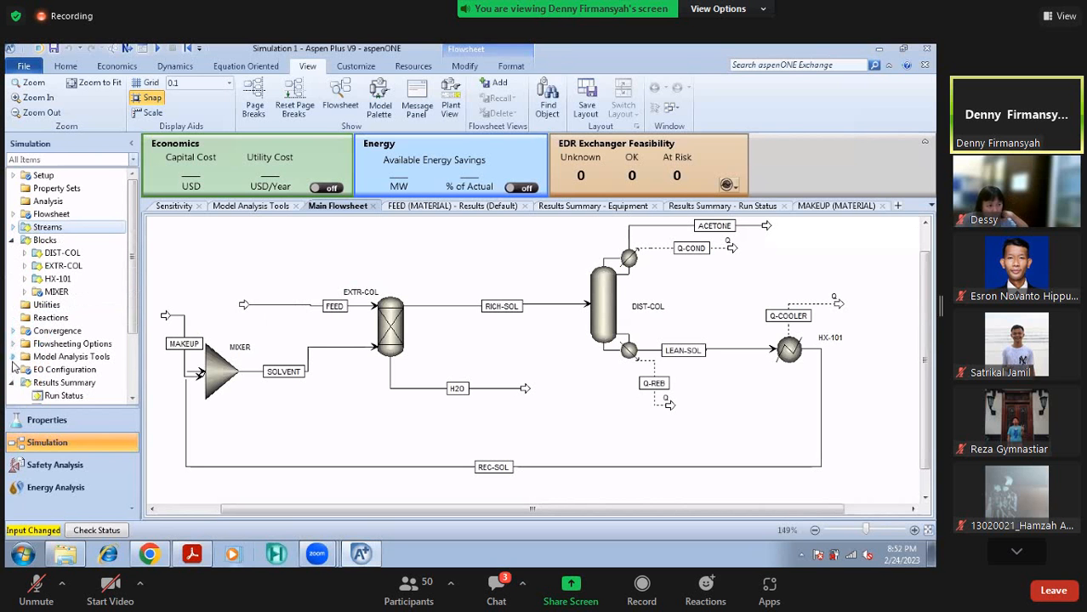
left_click(12, 240)
left_click(13, 293)
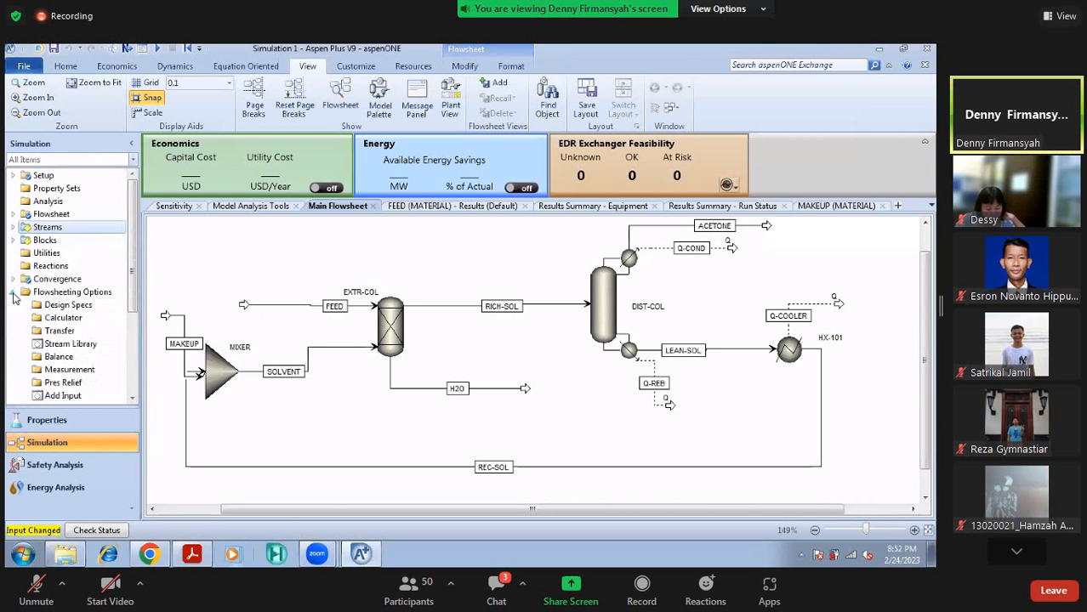
left_click(12, 228)
left_click(12, 228)
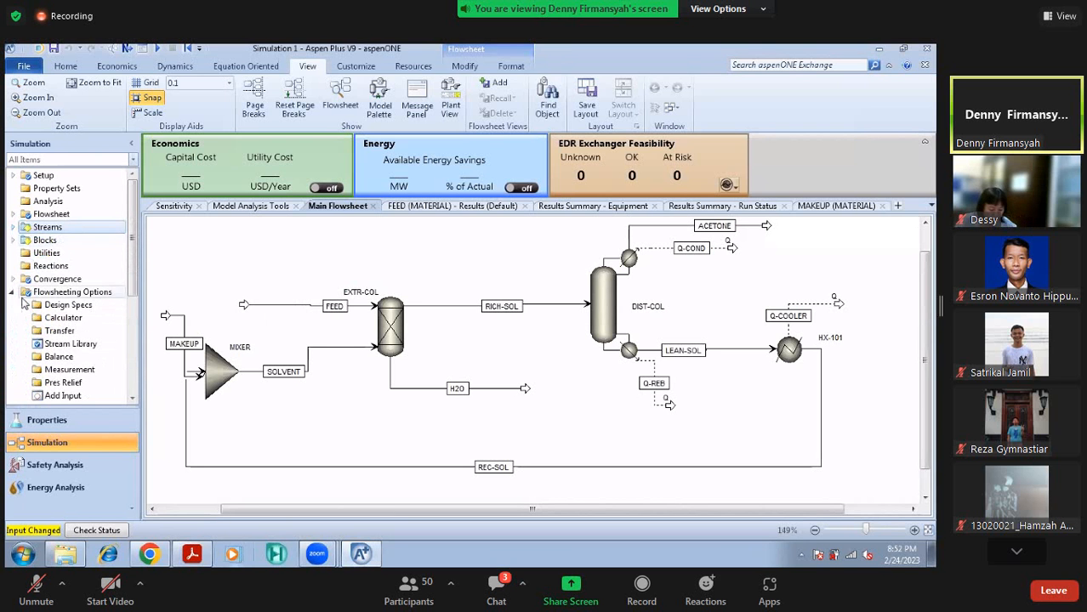
left_click(60, 356)
left_click(187, 241)
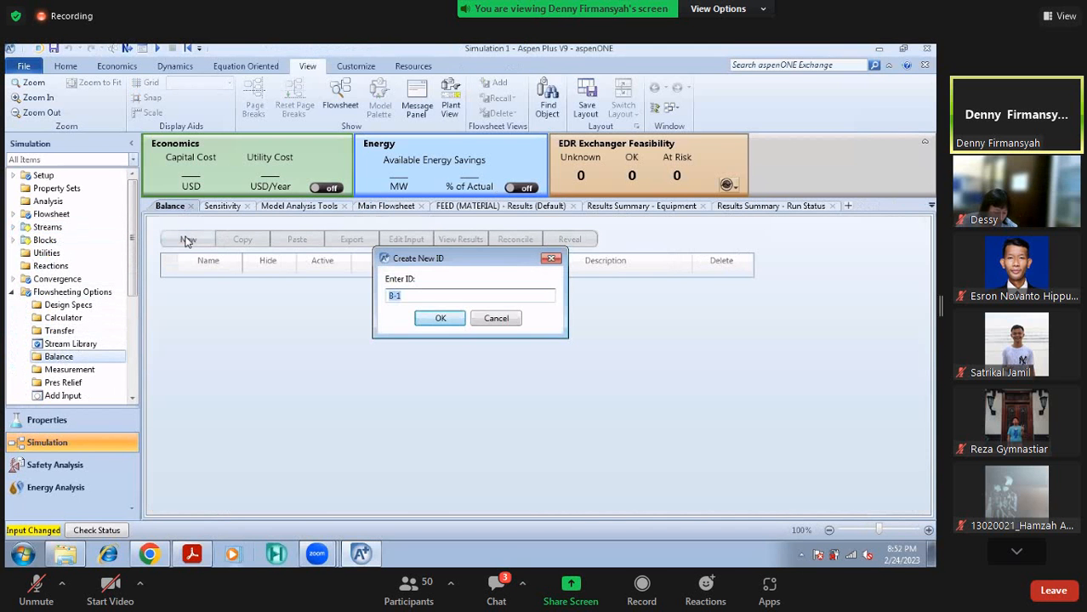
left_click(500, 319)
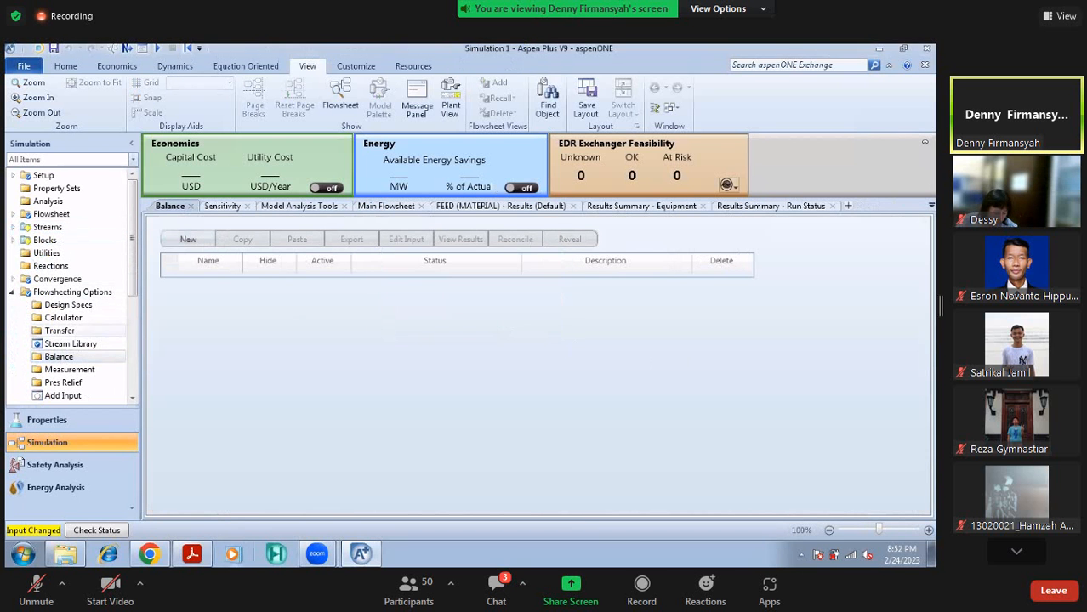
Collapse the Flowsheeting Options, Model Analysis Tools, EO Configuration and Results Summary branches of the simulation tree
left_click(12, 293)
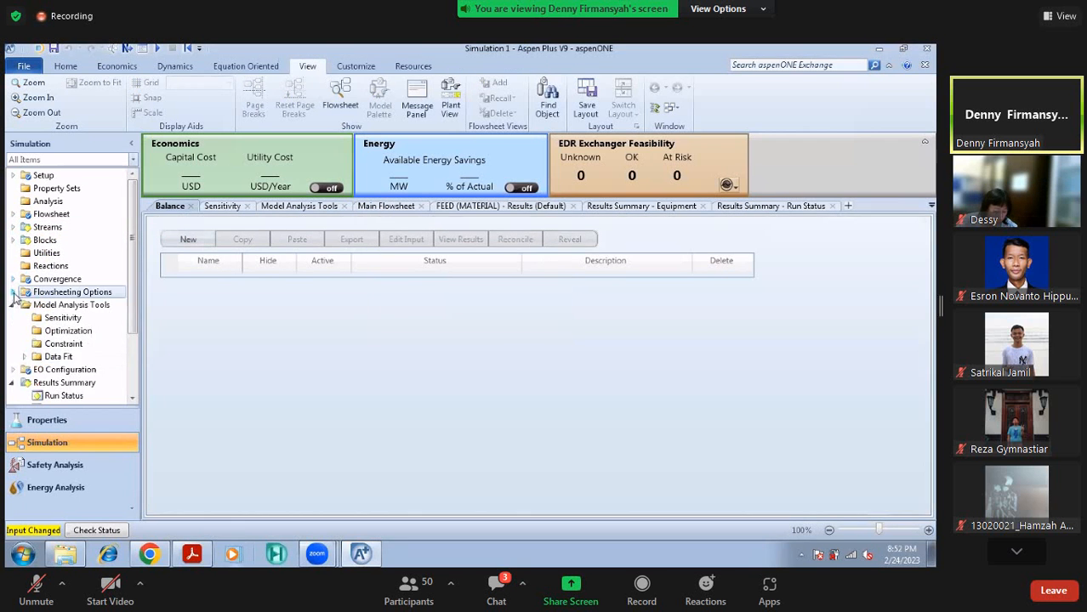
left_click(12, 370)
left_click(12, 227)
left_click(11, 228)
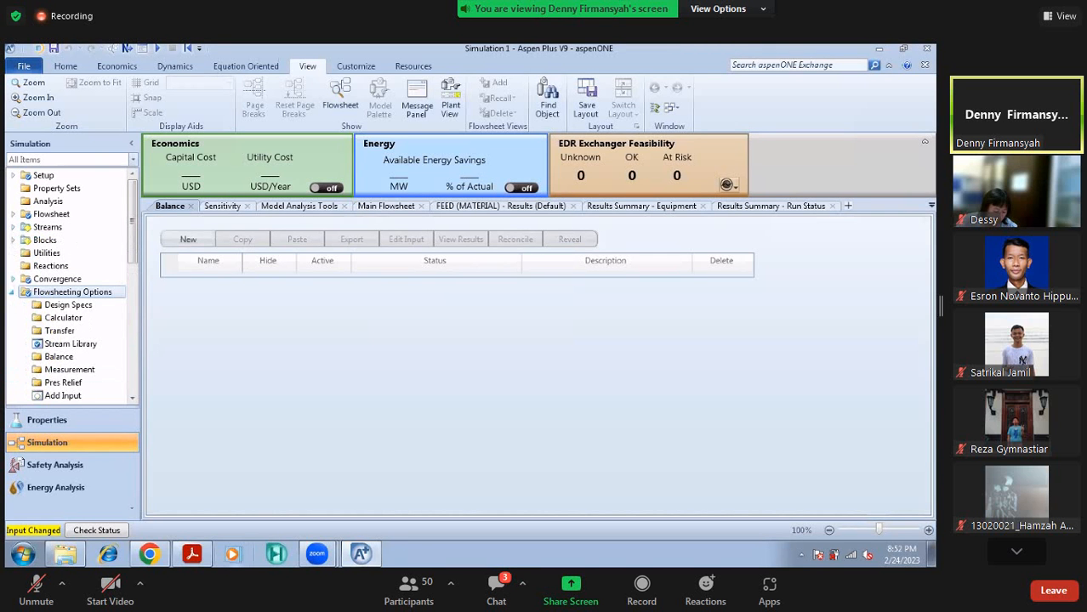
left_click(12, 292)
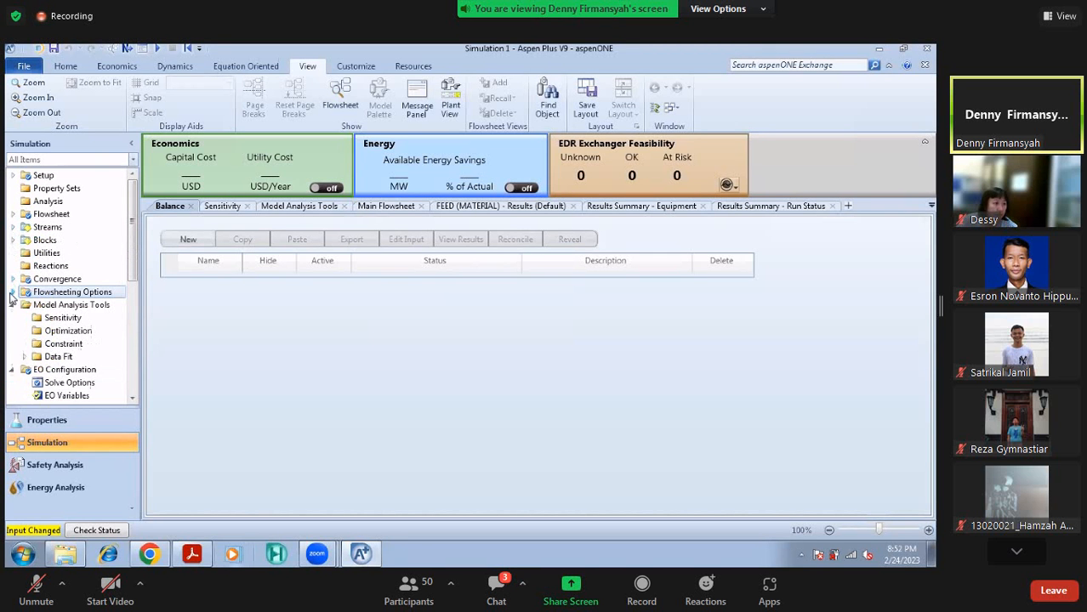
left_click(12, 370)
left_click(12, 305)
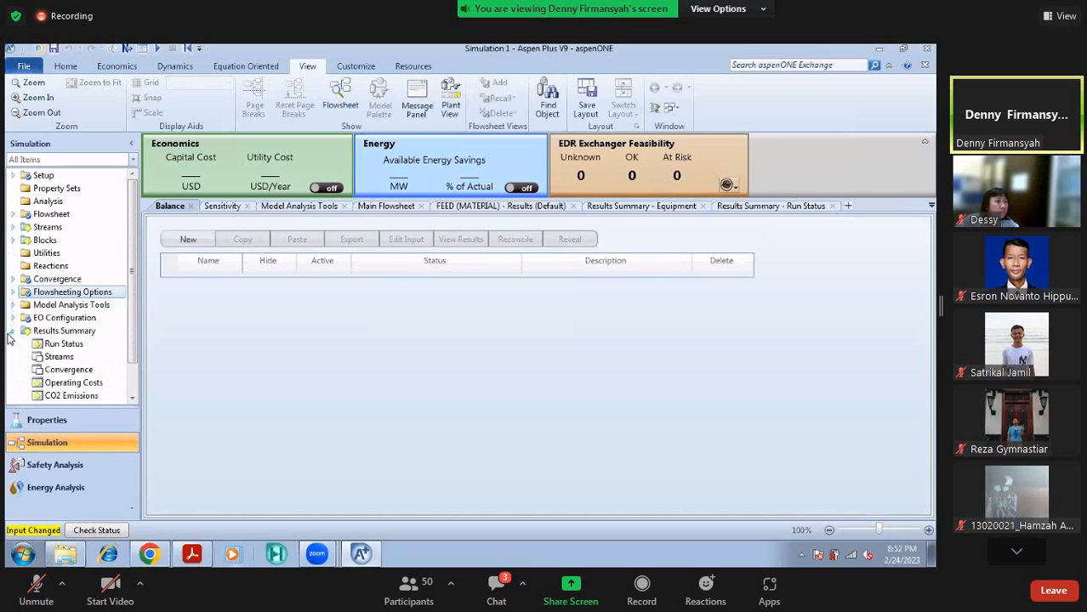
left_click(11, 331)
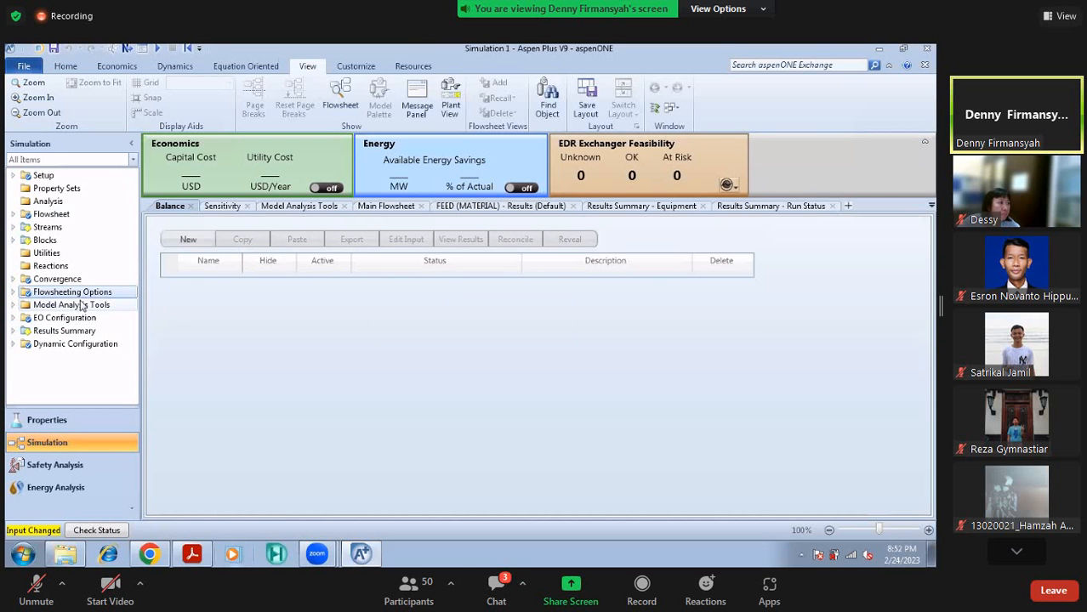
Create a new balance block with the ID B-1 under Flowsheeting Options
left_click(13, 293)
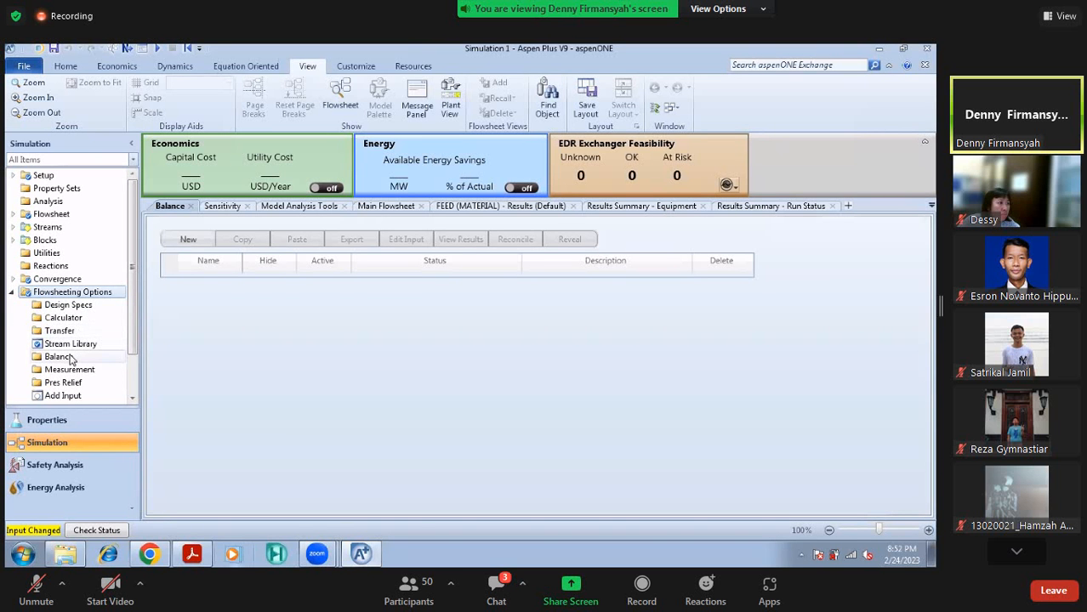
left_click(71, 358)
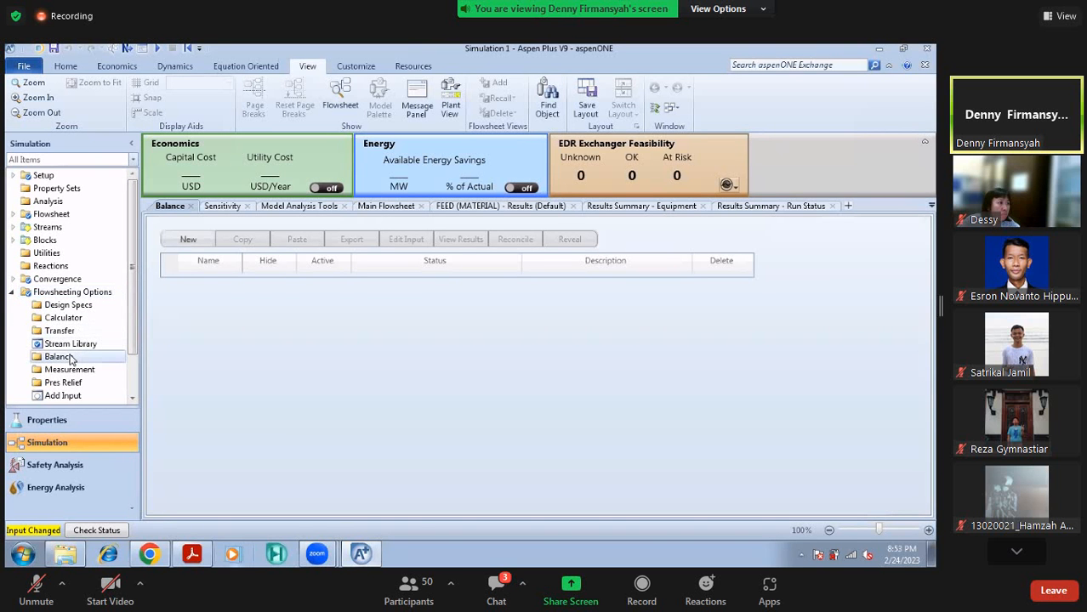
left_click(189, 240)
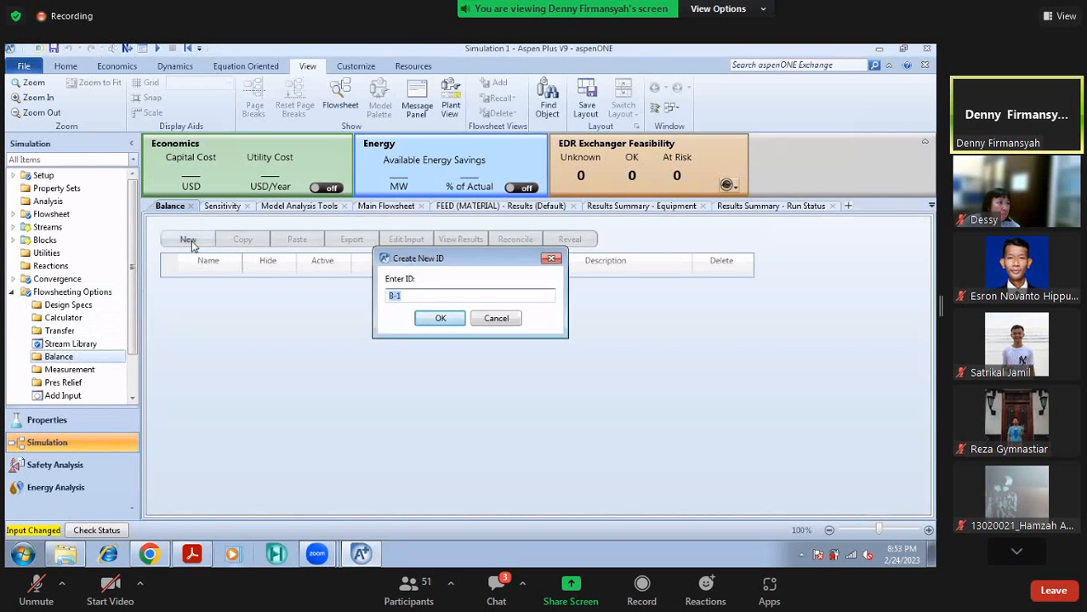
left_click(441, 320)
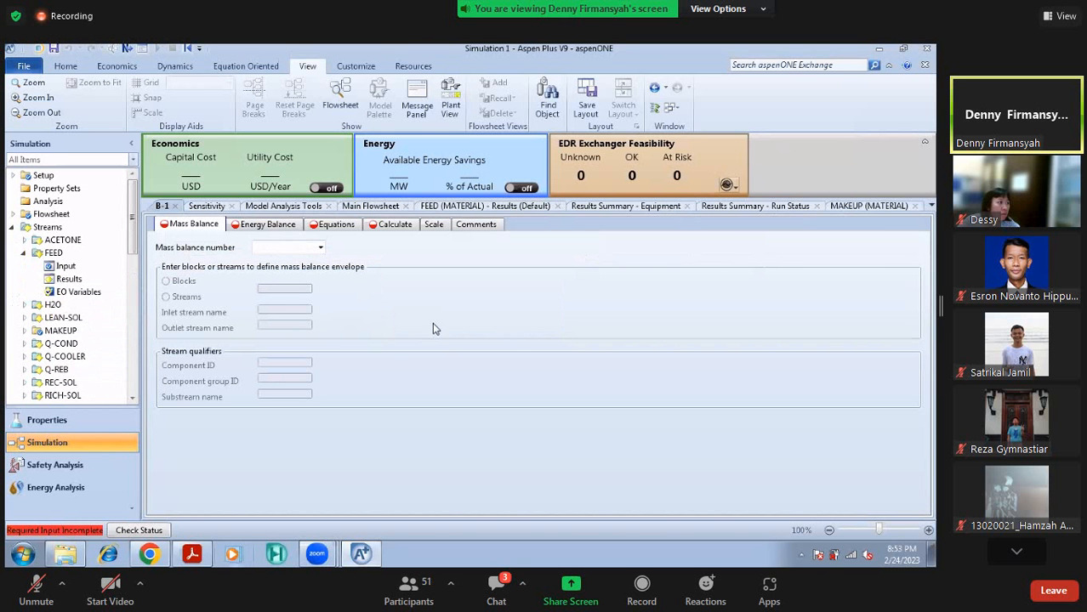
Add mass balance number 1 to the B-1 balance and define its envelope with the MIXER block
left_click(320, 248)
left_click(320, 248)
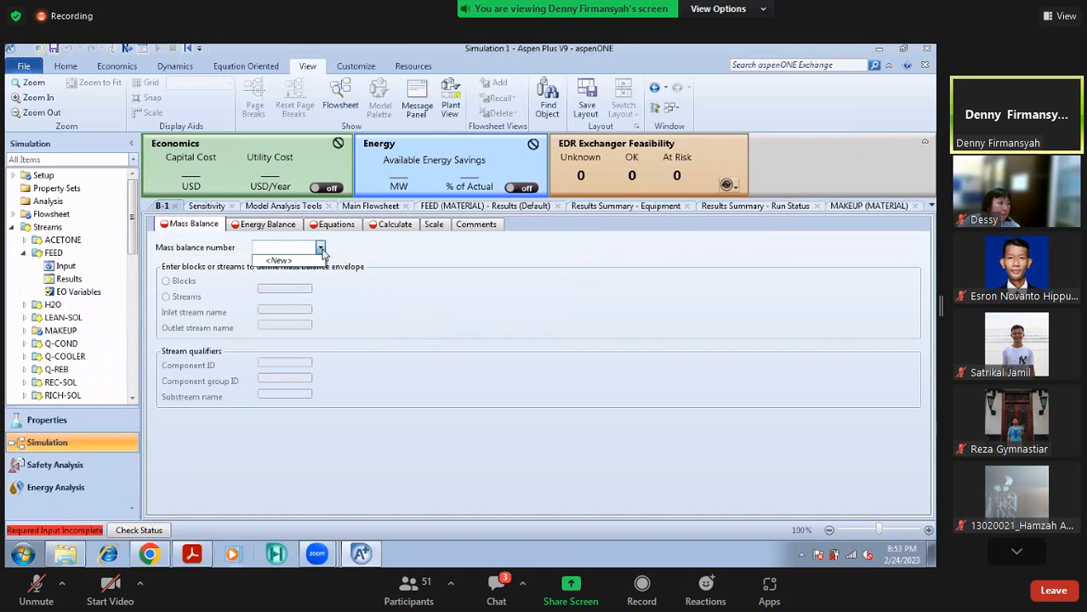
left_click(279, 260)
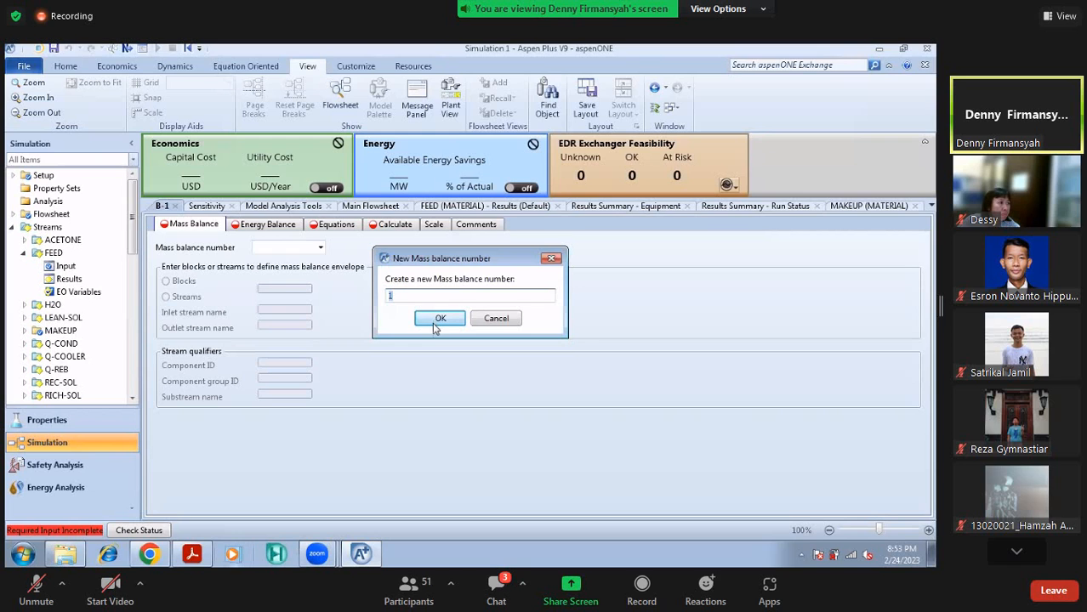
left_click(436, 321)
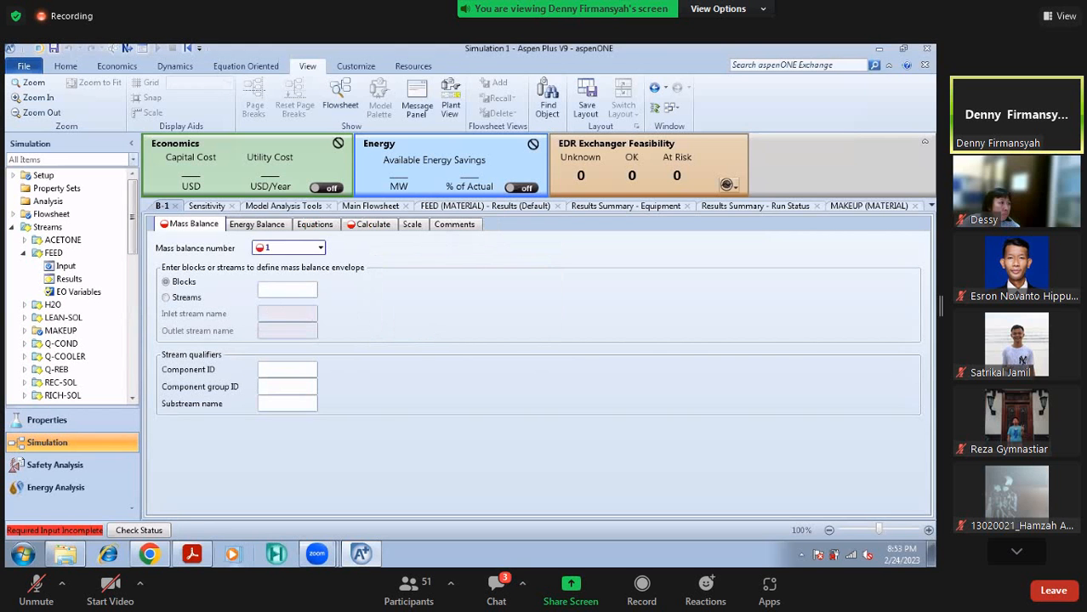
left_click(311, 291)
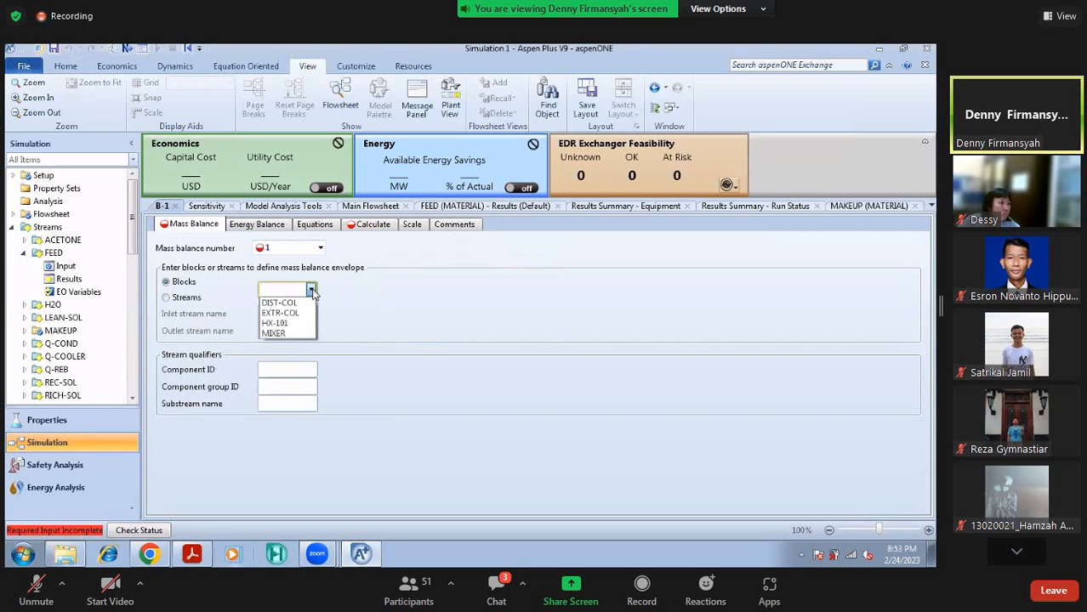
left_click(289, 332)
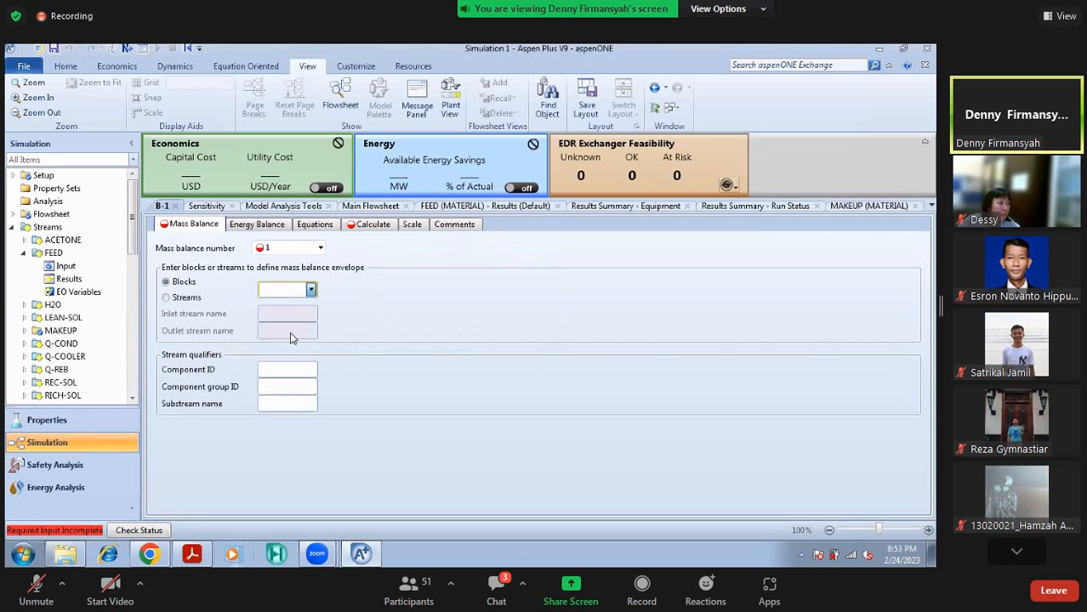
Set the B-1 balance to calculate the total flow of the MAKEUP stream
left_click(372, 226)
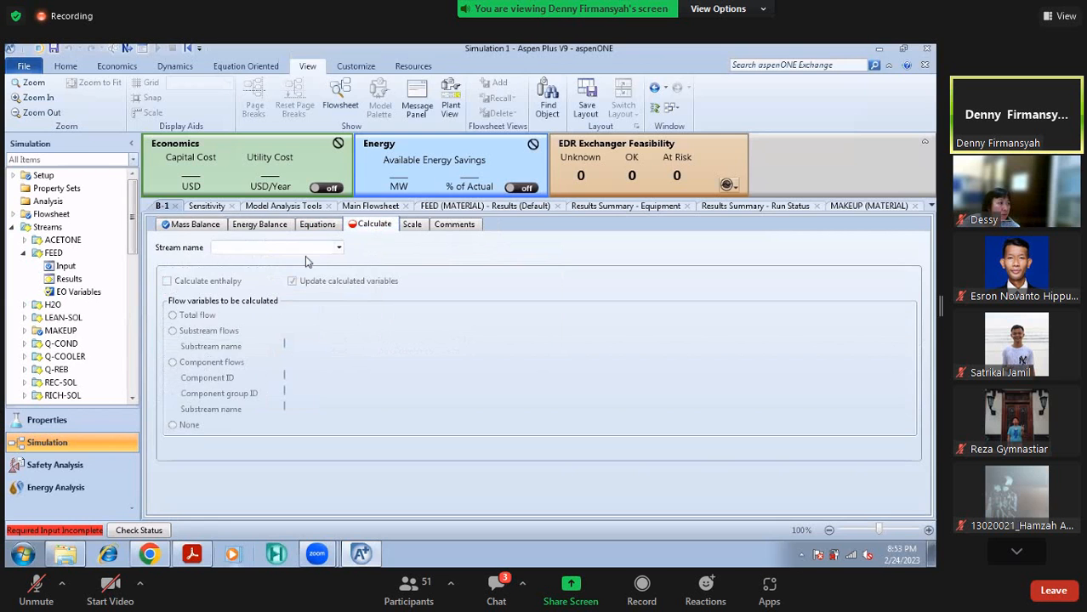
left_click(339, 250)
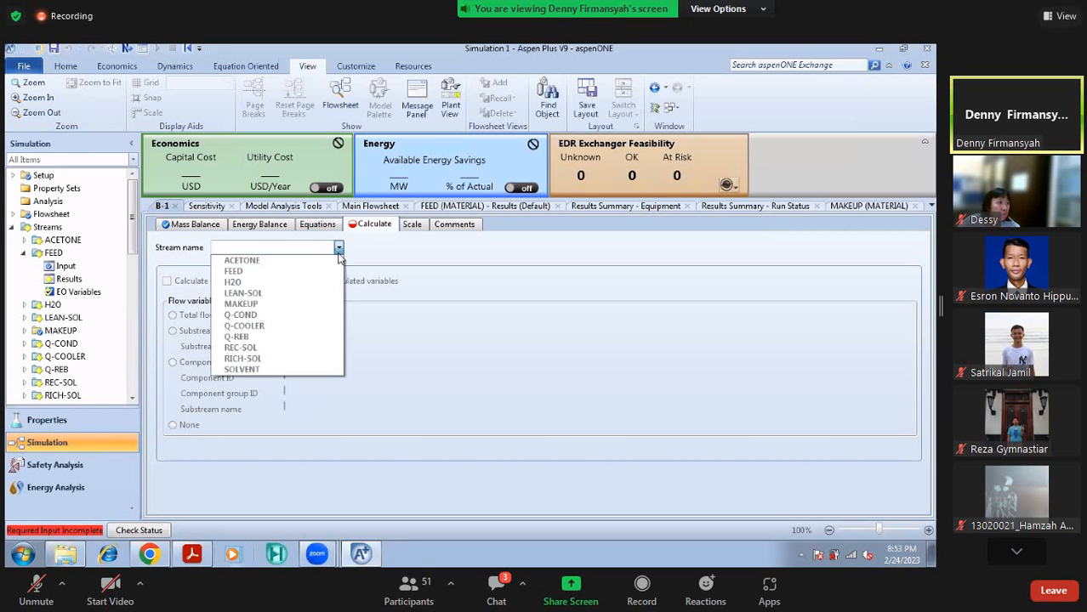
left_click(281, 304)
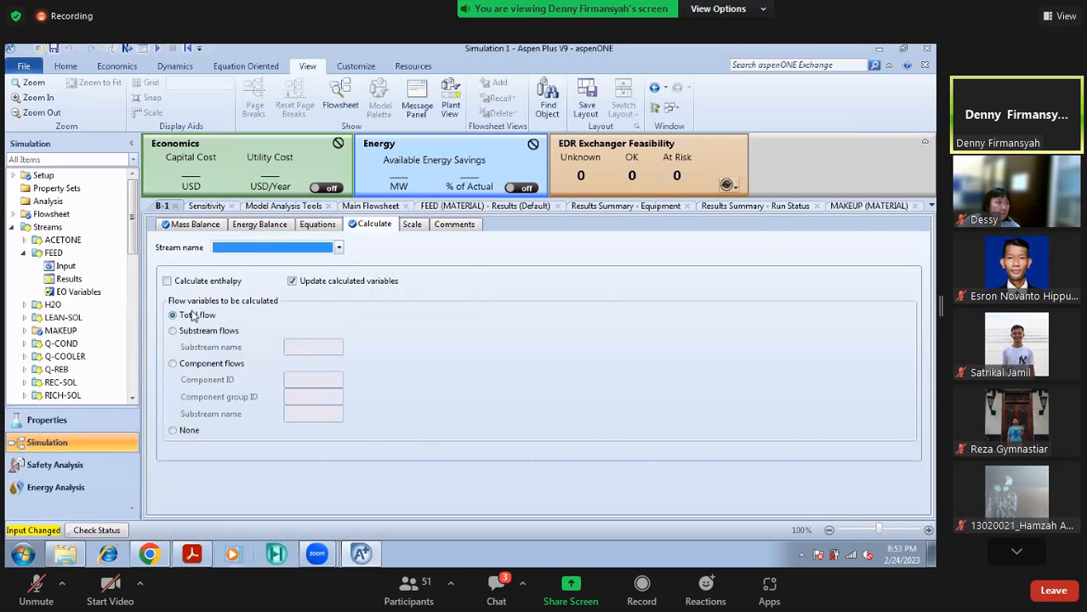
left_click(195, 314)
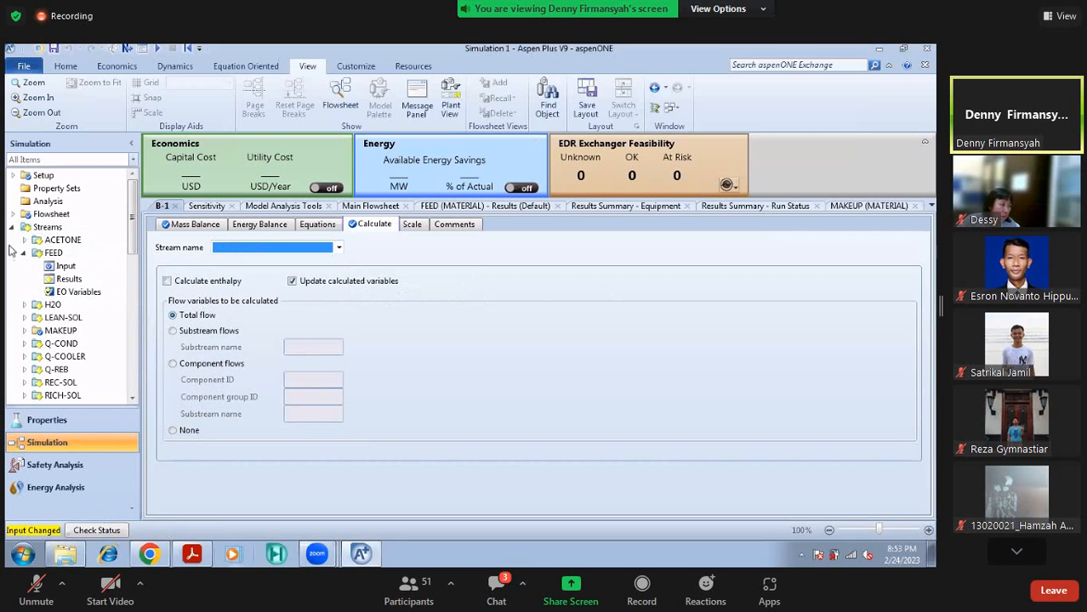
Set the maximum iterations to 200 in the advanced convergence parameters of the B-1 balance
scroll(34, 344, "down", 2)
scroll(28, 368, "up", 2)
left_click(12, 228)
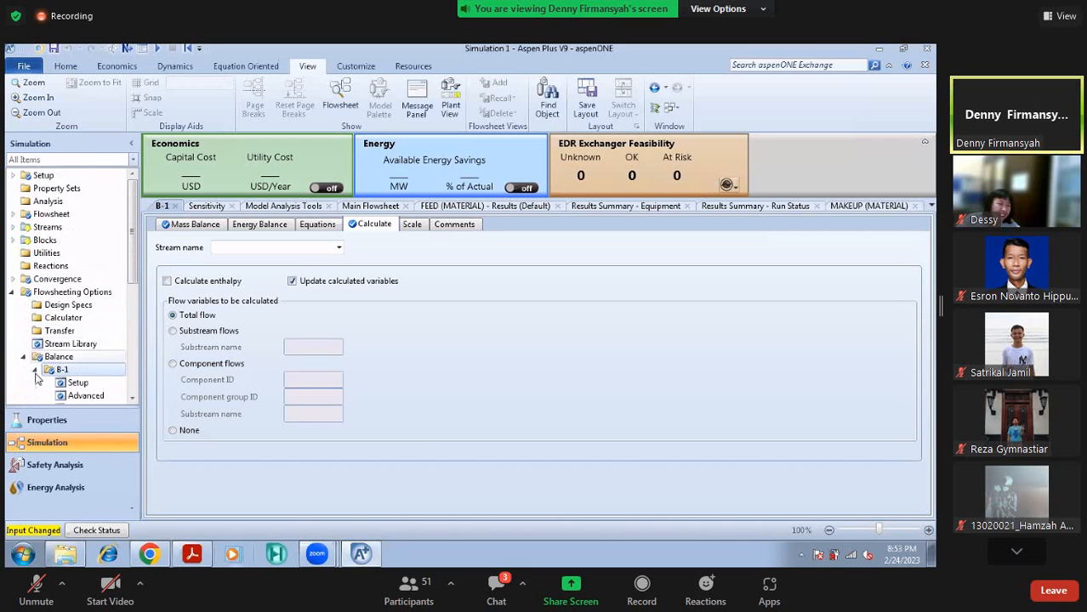
scroll(77, 353, "down", 1)
left_click(82, 363)
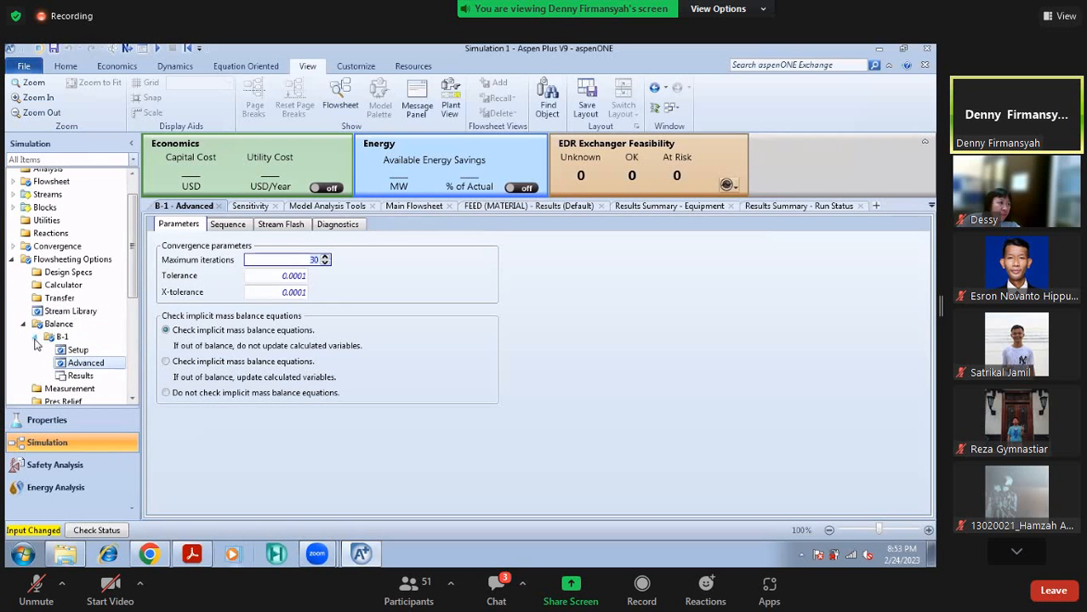
left_click(34, 338)
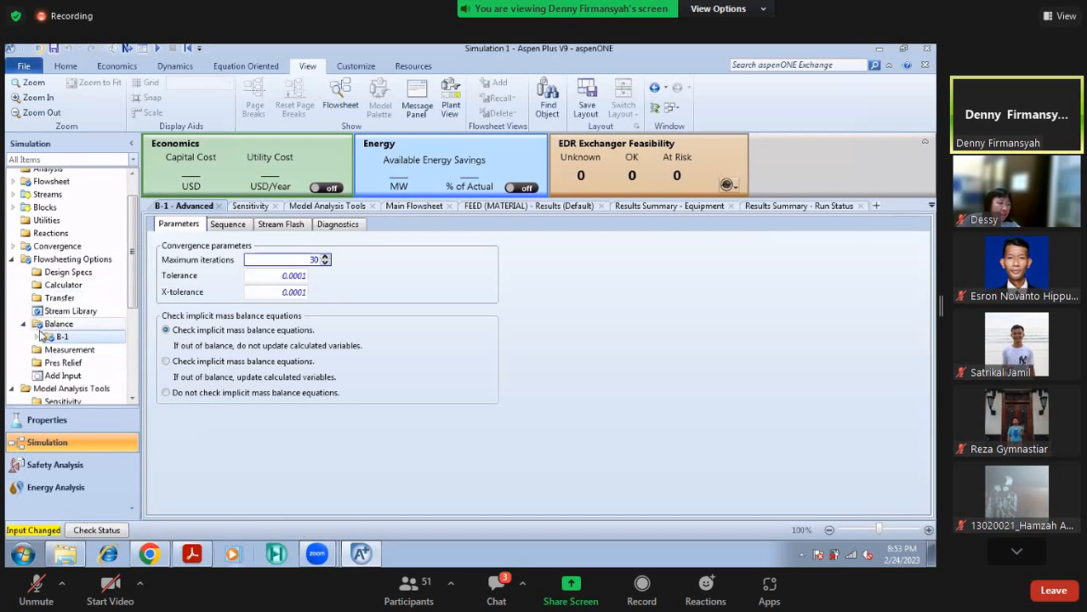
left_click(35, 338)
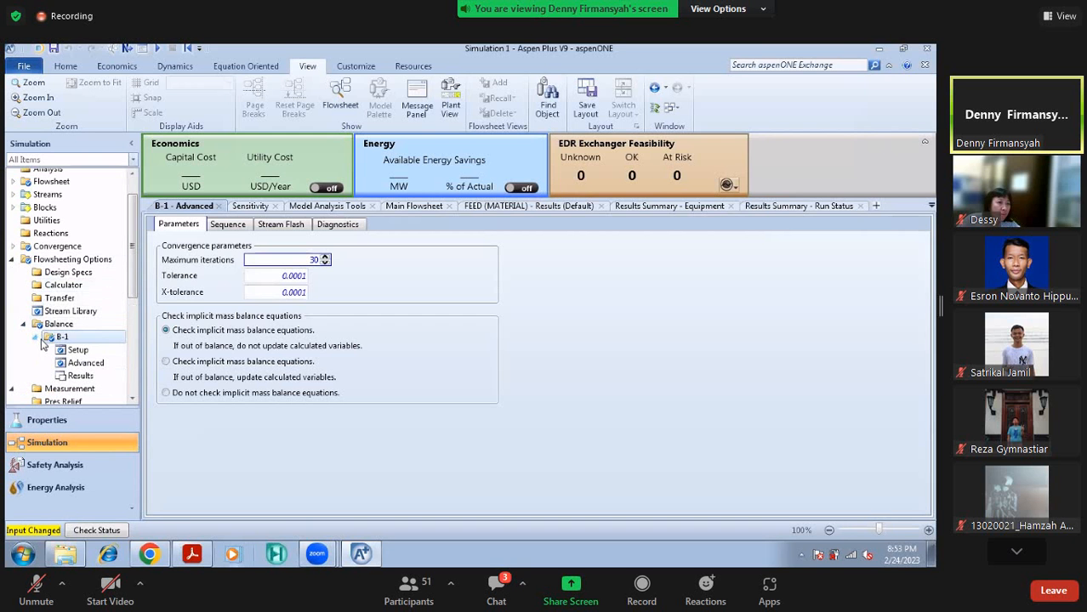
left_click(103, 363)
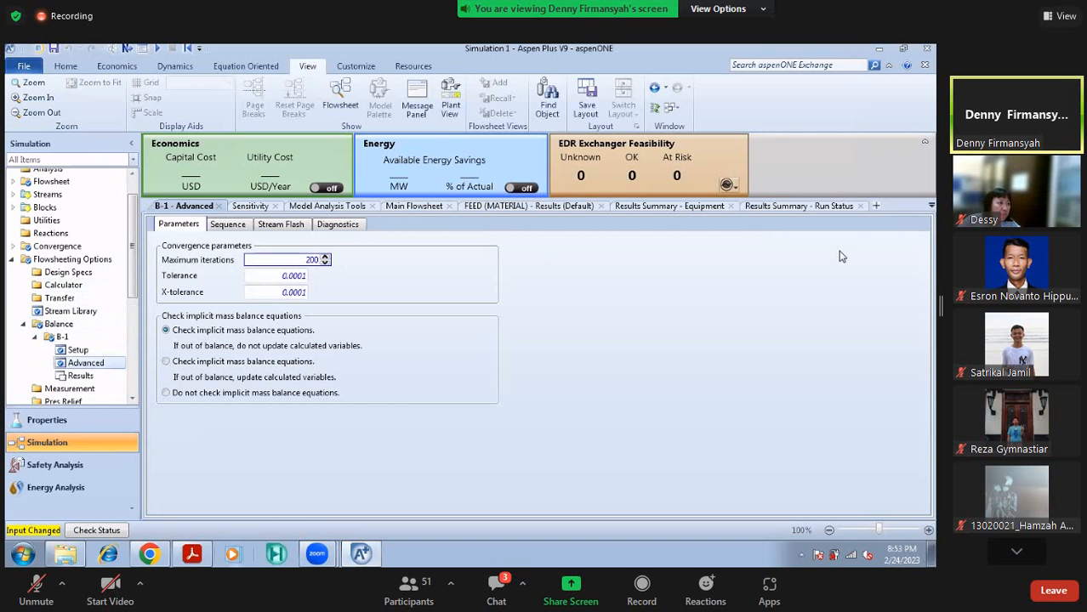
key("Return")
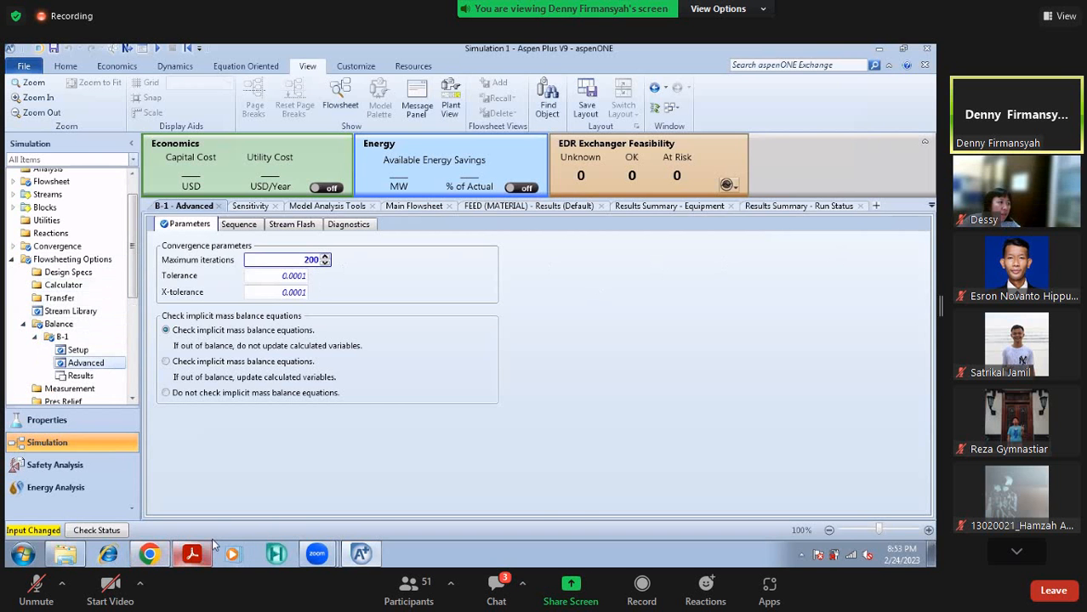
Switch to the training PDF in Adobe Acrobat Reader and look up the balance convergence settings on the recycle stream slide
left_click(192, 556)
left_click(275, 555)
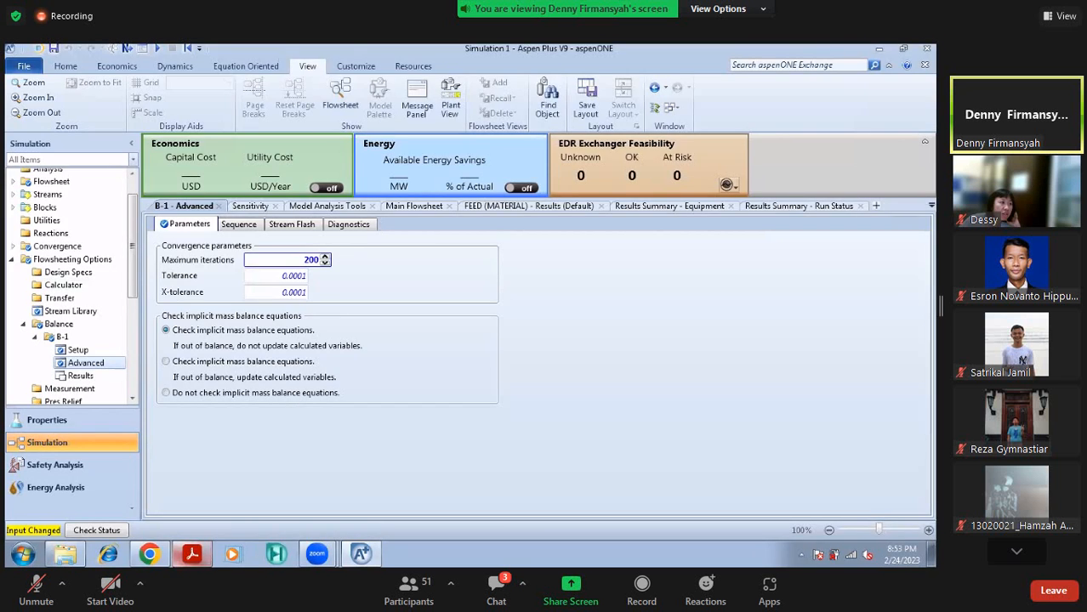
left_click(192, 555)
scroll(298, 397, "up", 10)
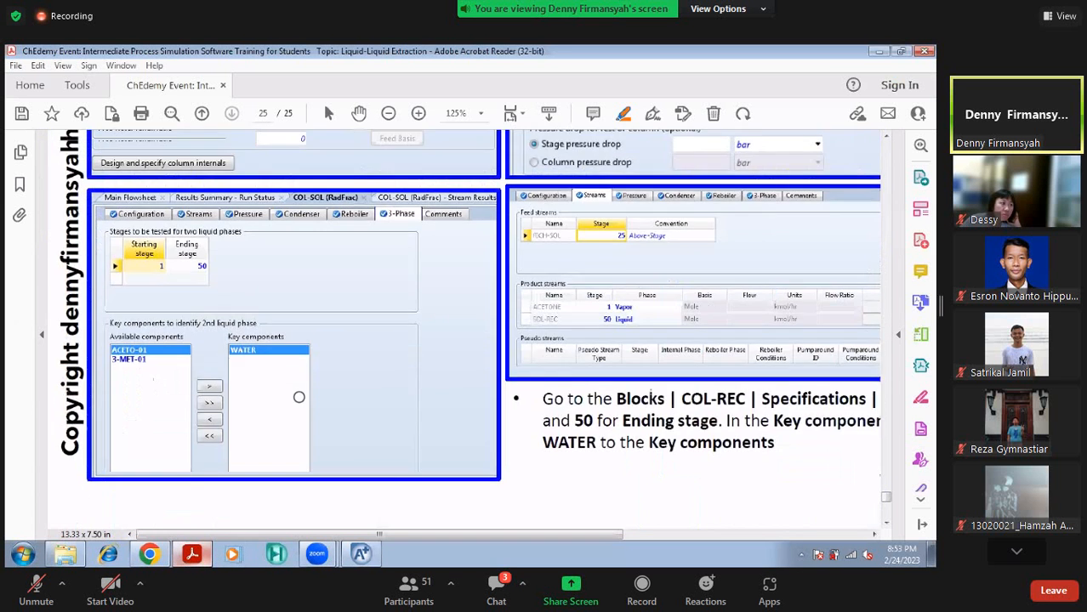
scroll(298, 395, "up", 5)
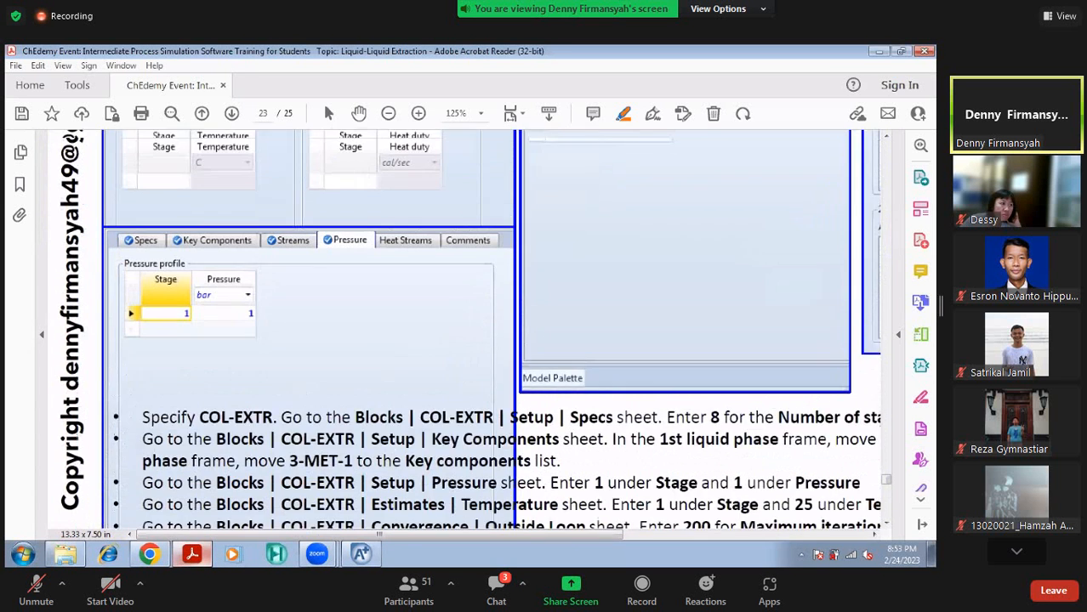
scroll(278, 164, "down", 3)
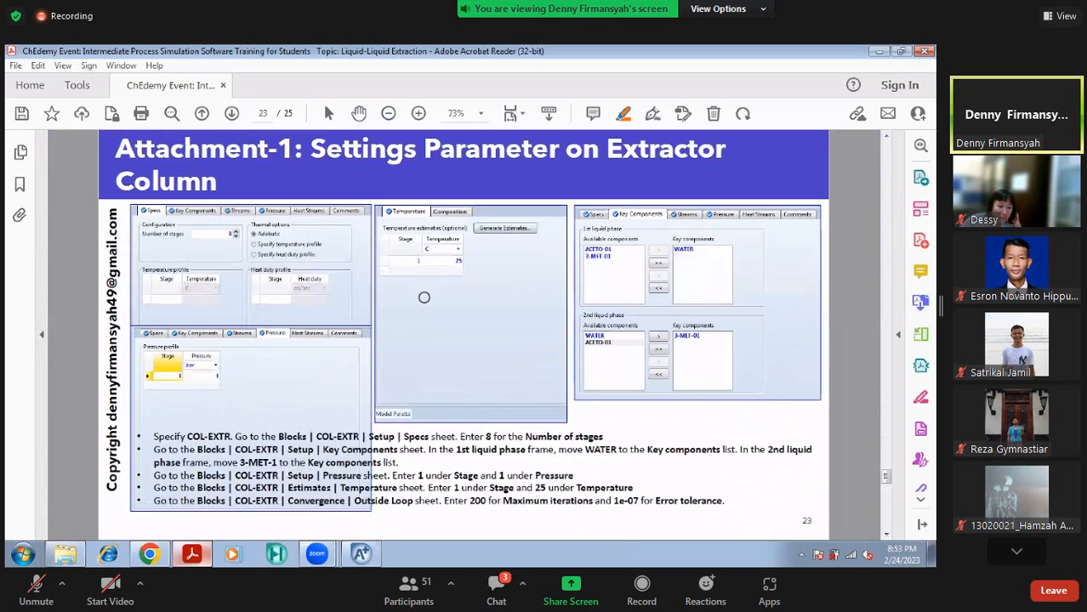
scroll(424, 297, "up", 6)
scroll(423, 297, "down", 3)
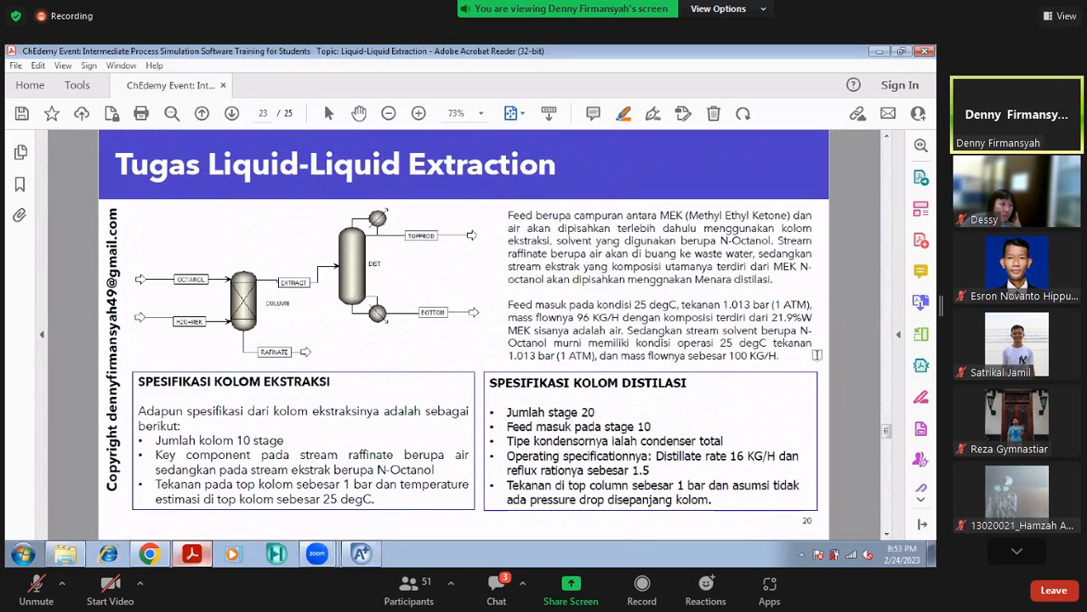
scroll(812, 357, "up", 2)
scroll(788, 365, "up", 5)
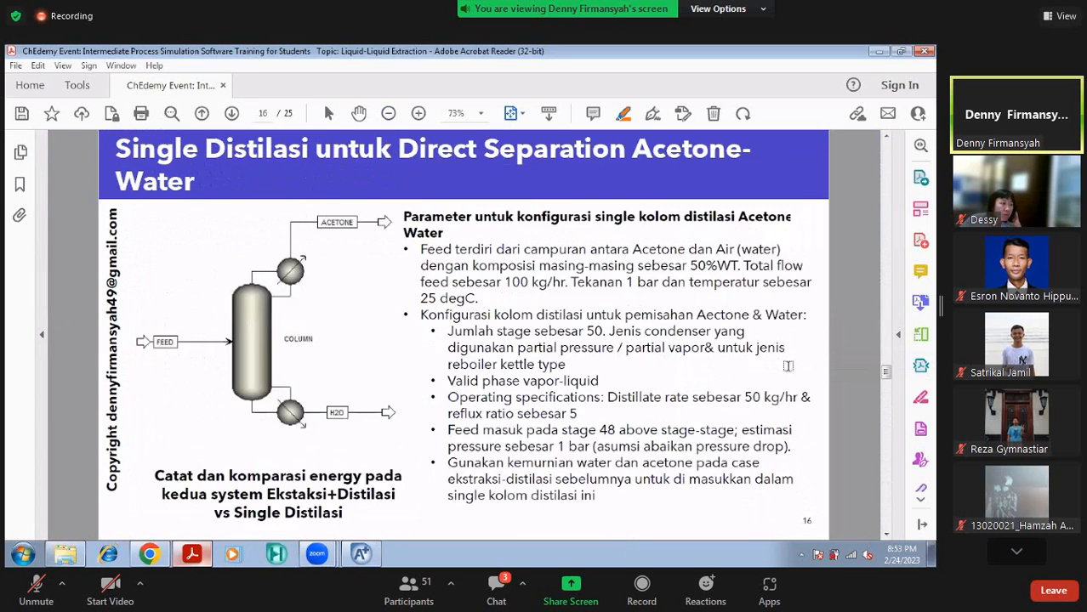
scroll(788, 366, "up", 1)
scroll(746, 383, "down", 2)
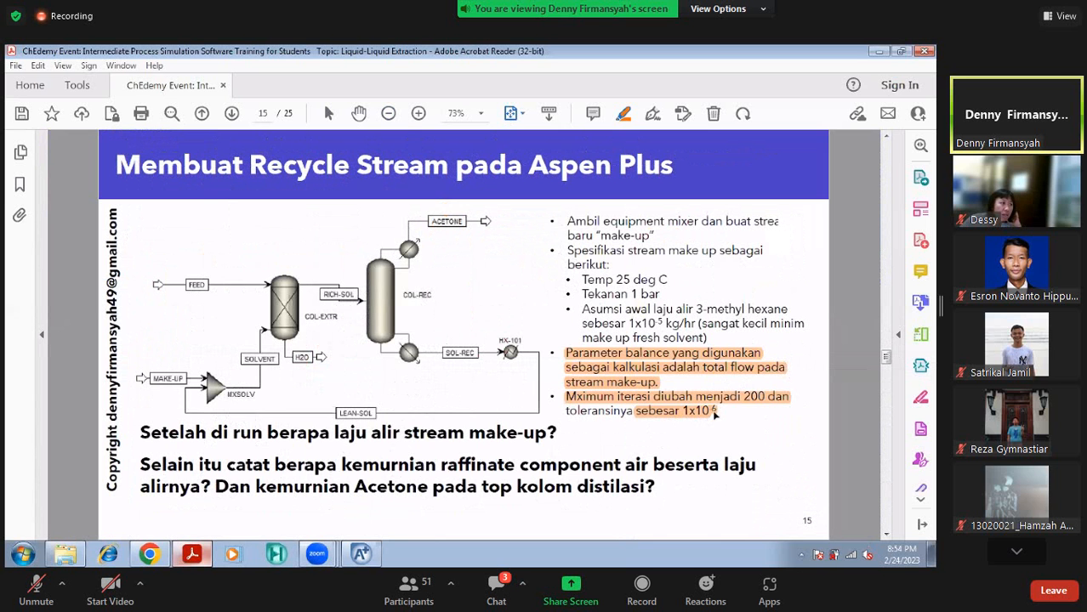
Return to Aspen Plus and set the tolerance of the B-1 balance to 1e-06
left_click(880, 51)
left_click(302, 275)
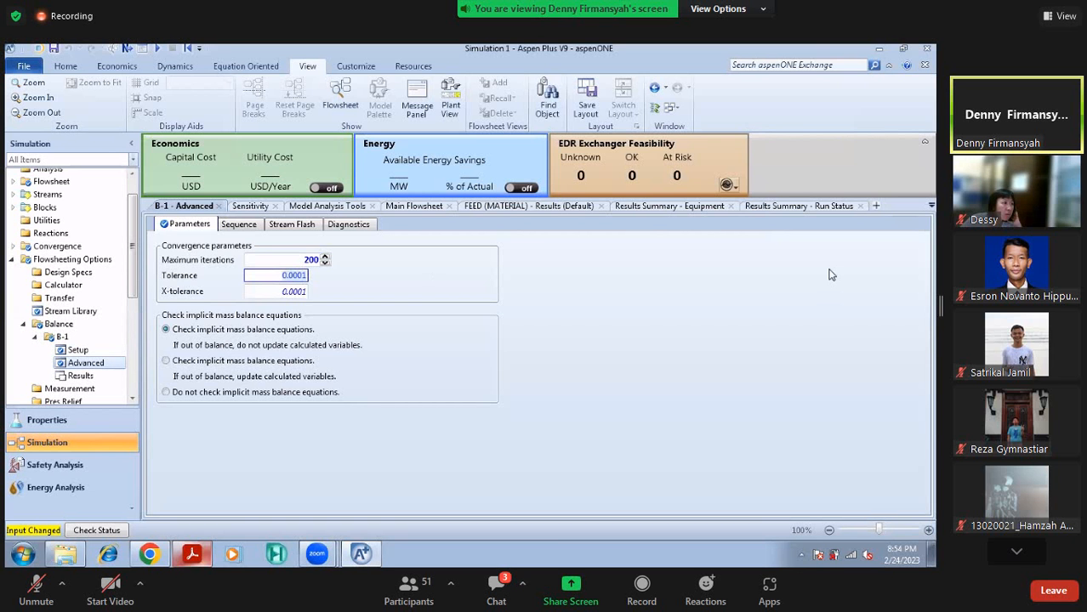
type("1e-06")
key("Return")
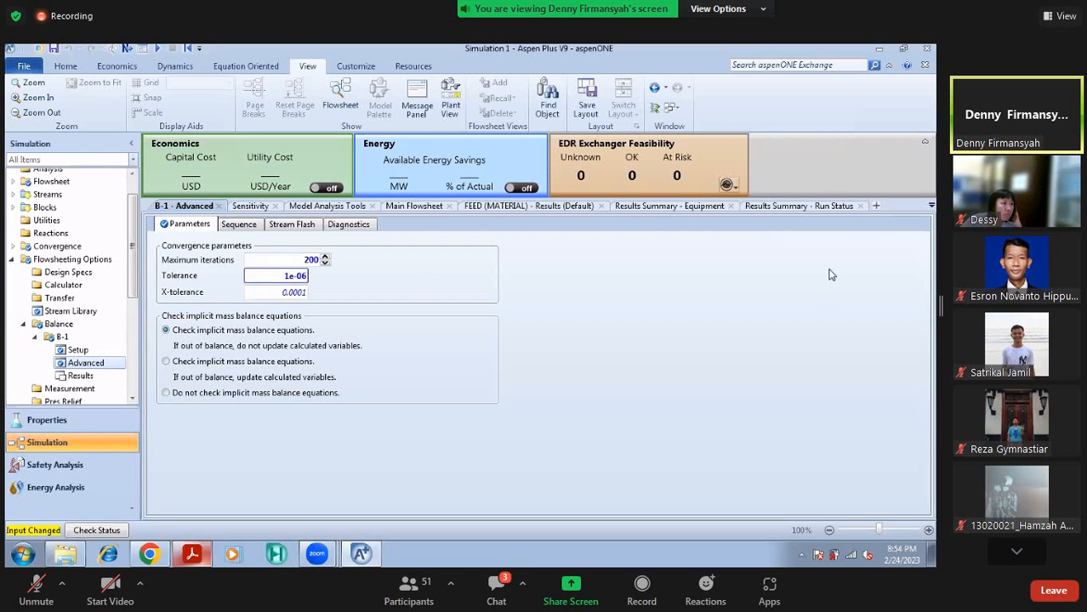
left_click(704, 297)
Collapse the Flowsheeting Options and Model Analysis Tools folders and run the simulation with the completed inputs
left_click(22, 324)
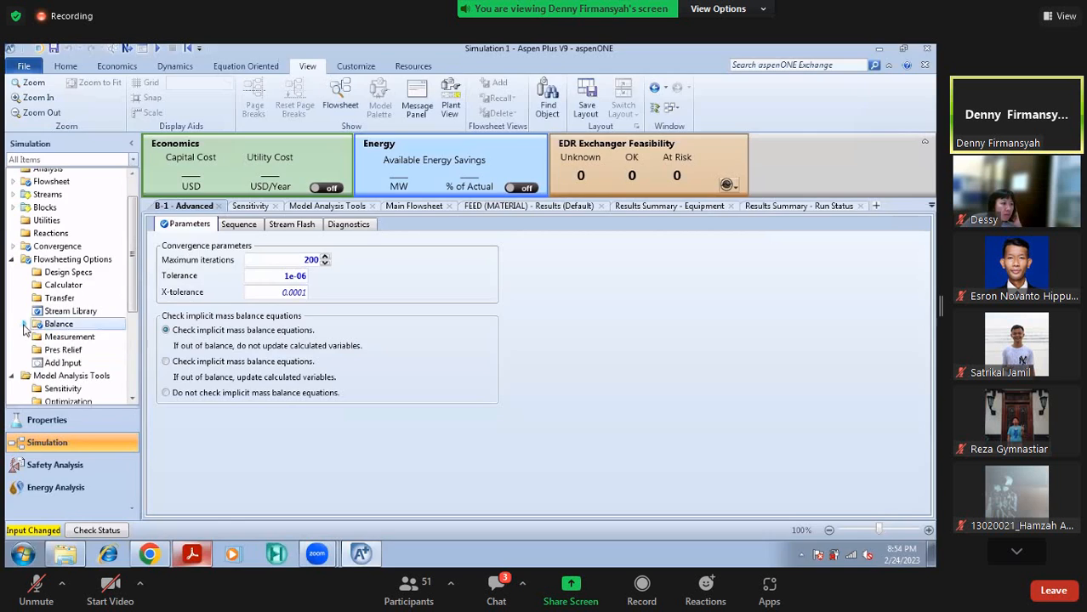
left_click(11, 259)
left_click(12, 350)
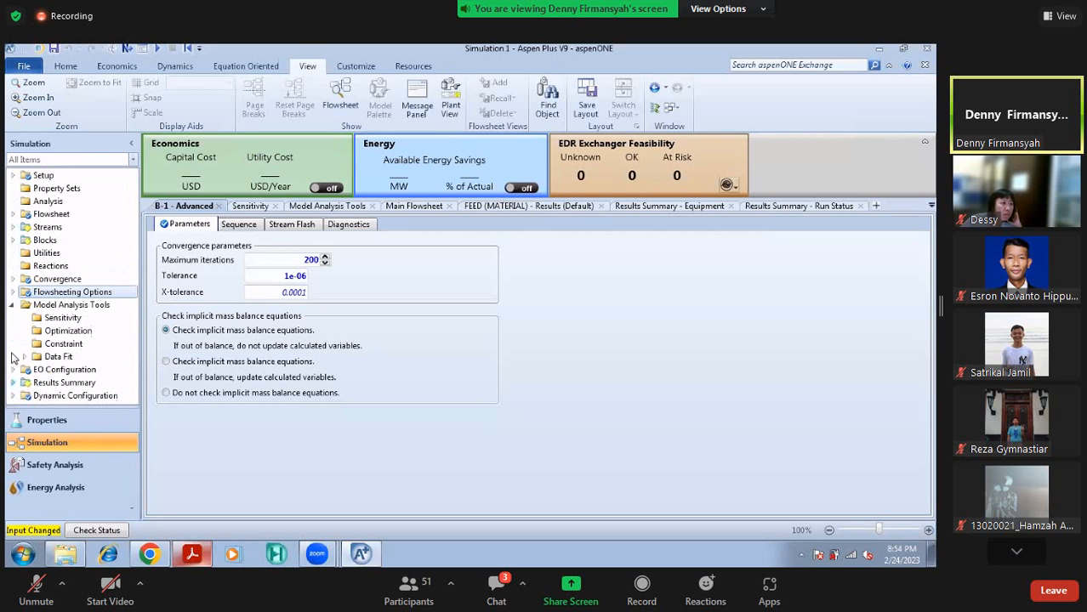
left_click(12, 305)
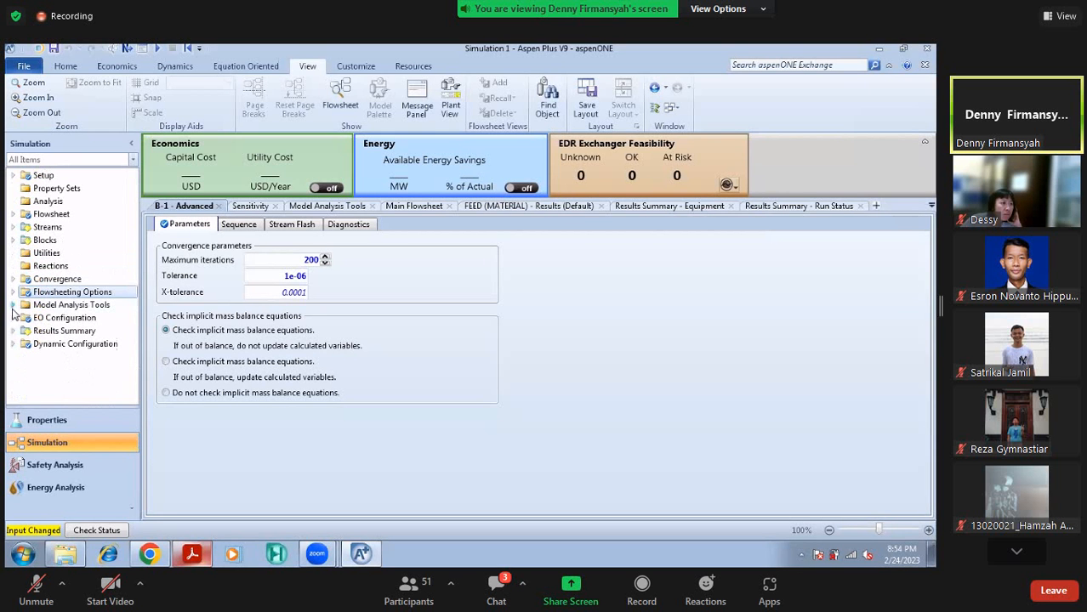
left_click(127, 48)
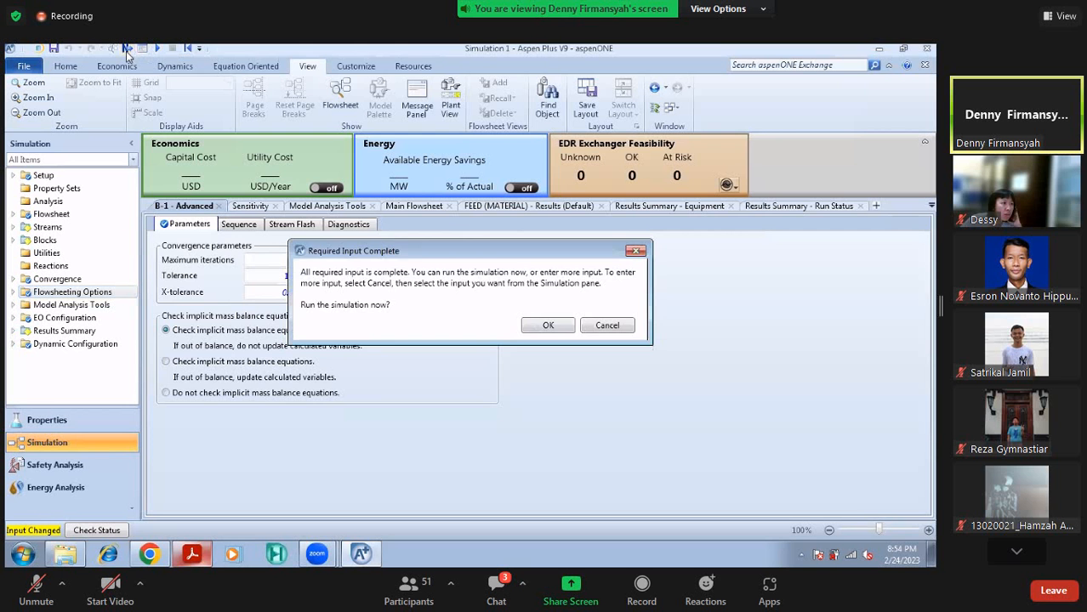
left_click(563, 321)
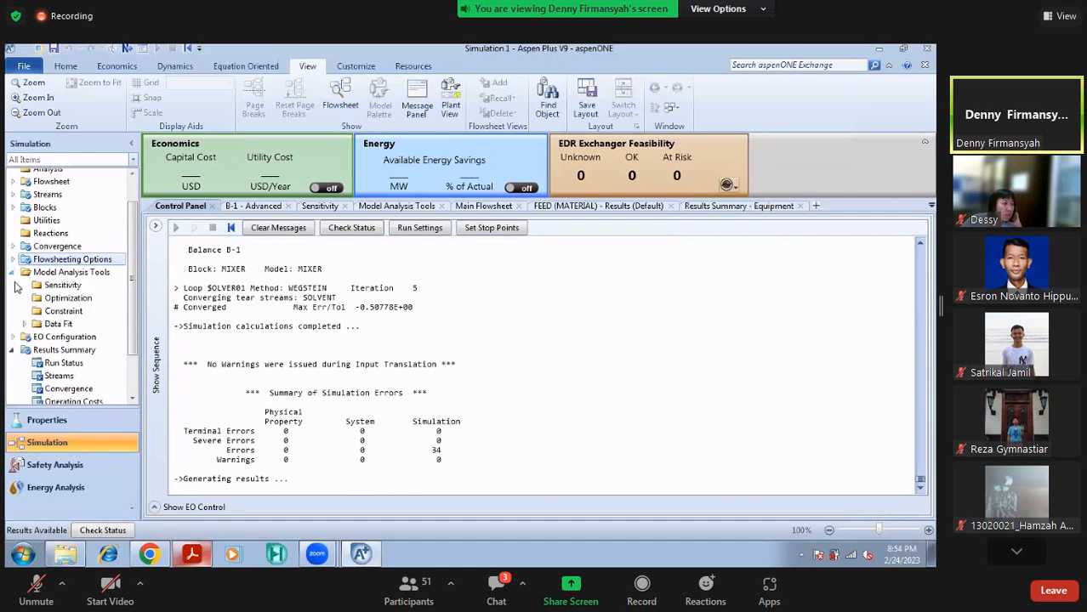
Open the results of the MAKEUP stream and examine its mole and mass flows
left_click(12, 350)
left_click(12, 305)
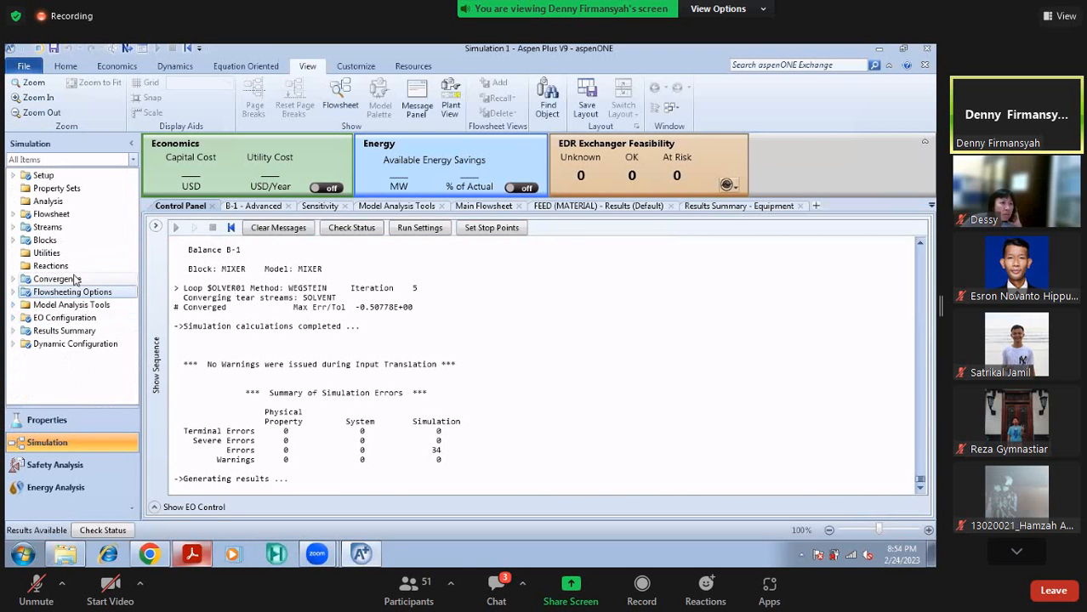
left_click(13, 229)
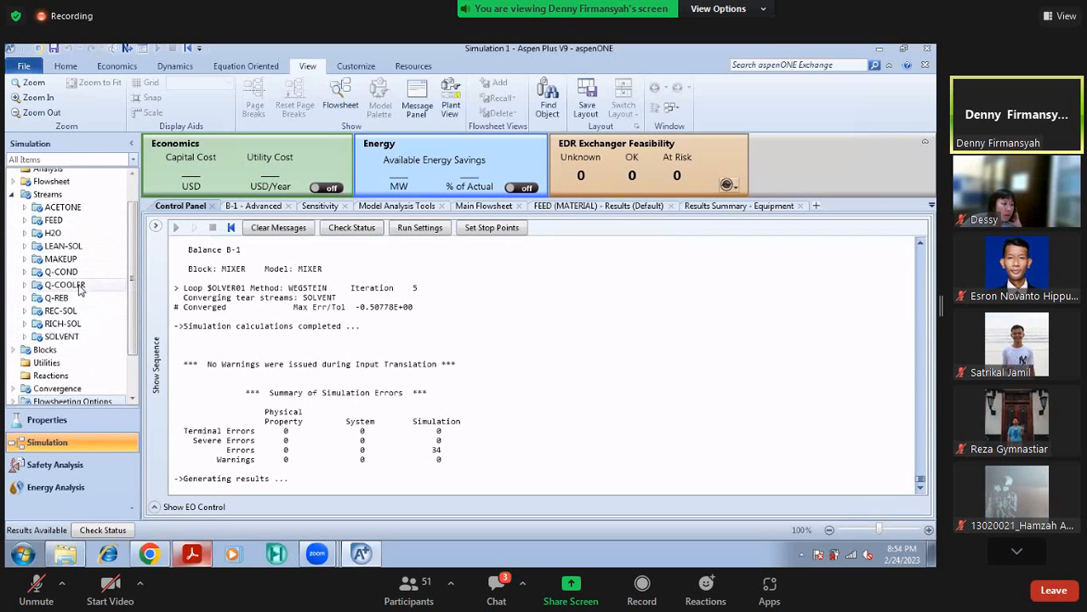
left_click(26, 259)
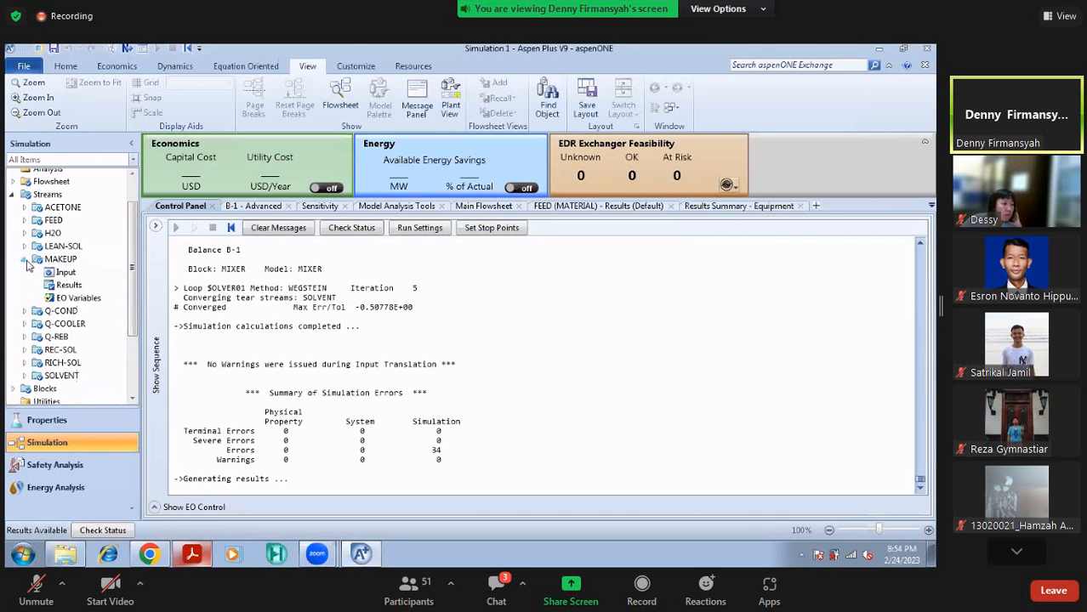
left_click(68, 285)
scroll(574, 341, "down", 5)
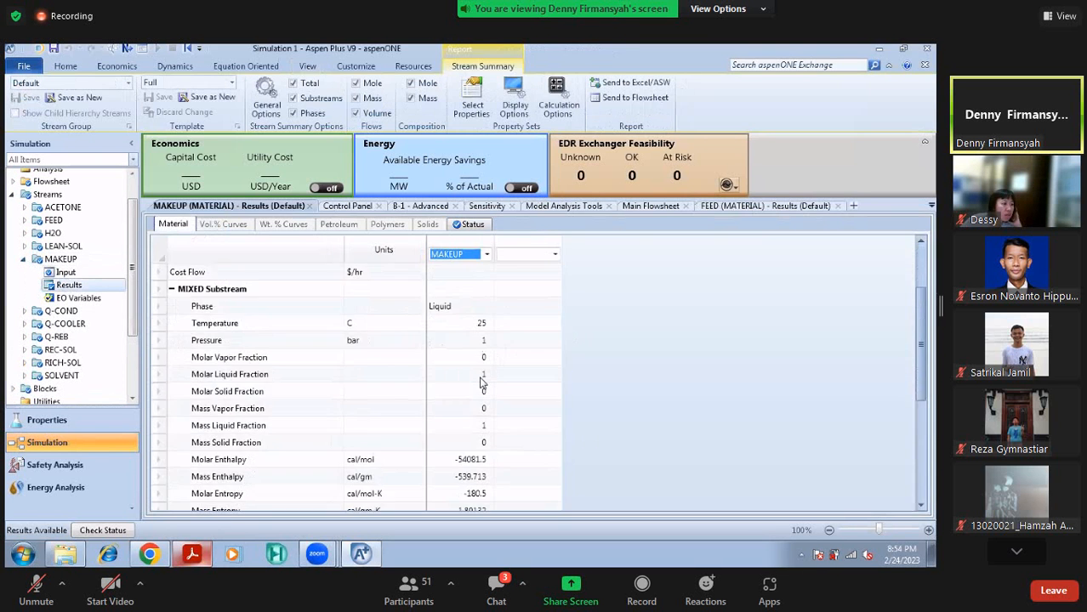
scroll(179, 394, "down", 1)
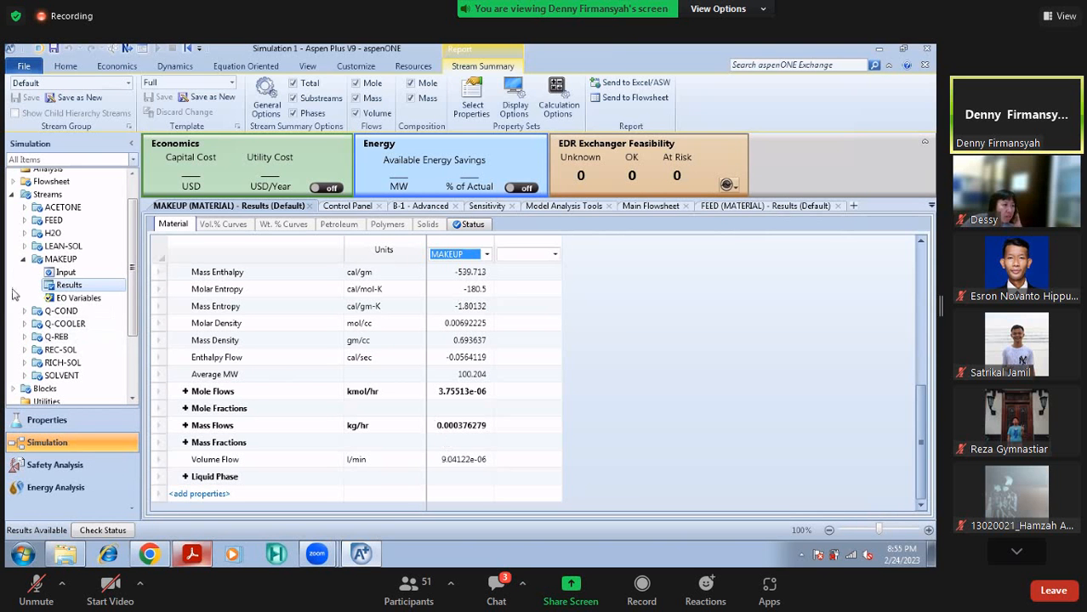
left_click(23, 261)
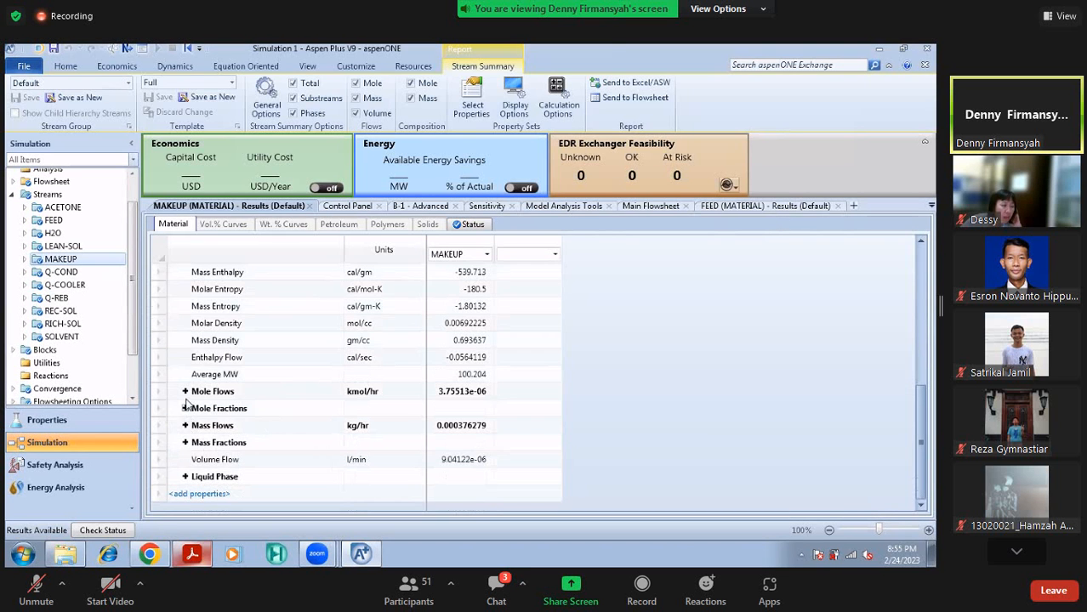
scroll(178, 383, "up", 1)
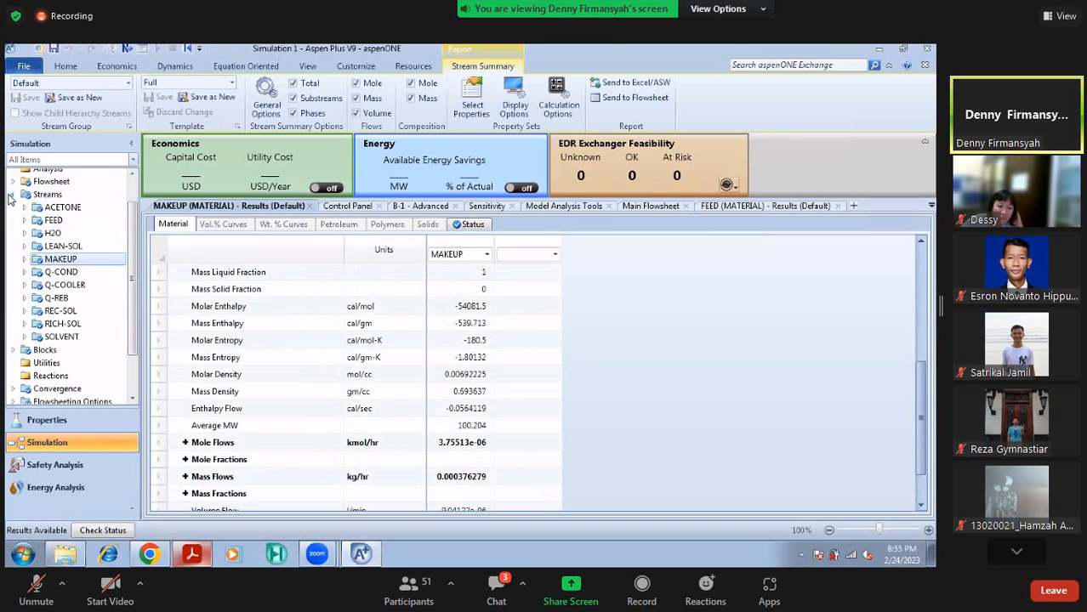
left_click(11, 194)
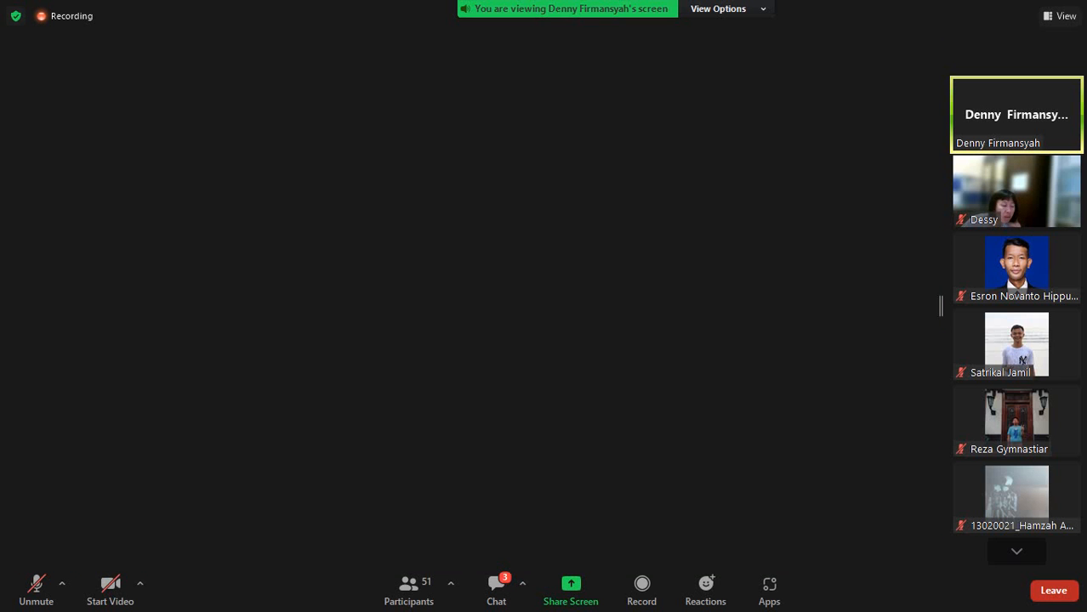
Display the main flowsheet and switch to Adobe Acrobat Reader to view the single-distillation acetone-water separation slide
left_click(654, 205)
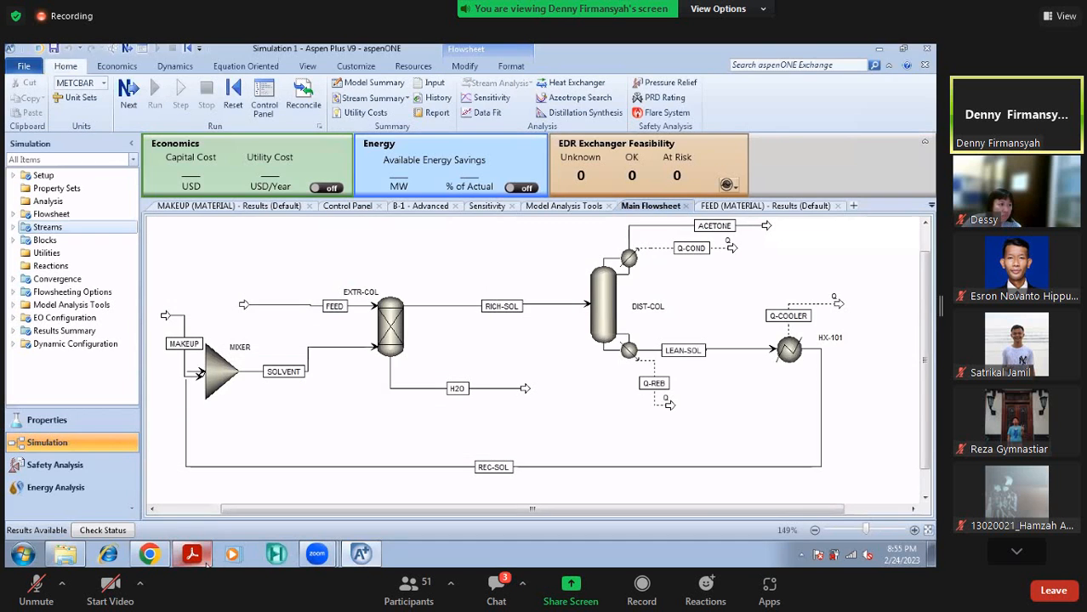
left_click(192, 556)
scroll(258, 395, "down", 1)
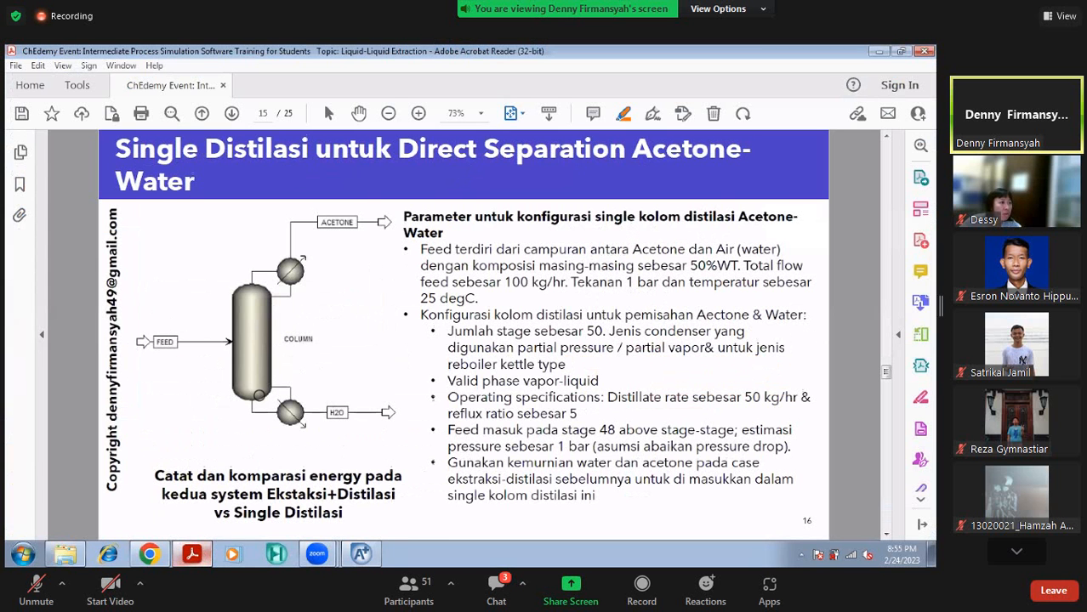